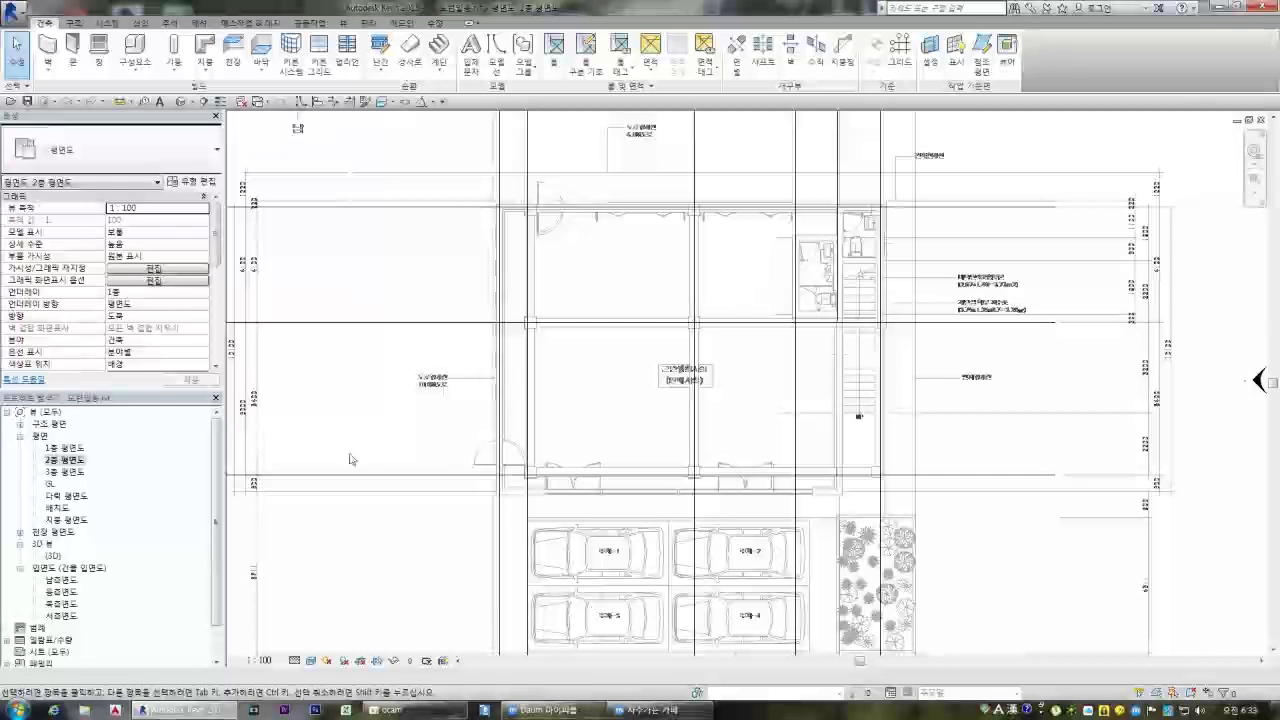
# Try deleting the imported 1F.dwg drawing from the second-floor plan and undo the deletion
pyautogui.scroll(5, 587, 248)
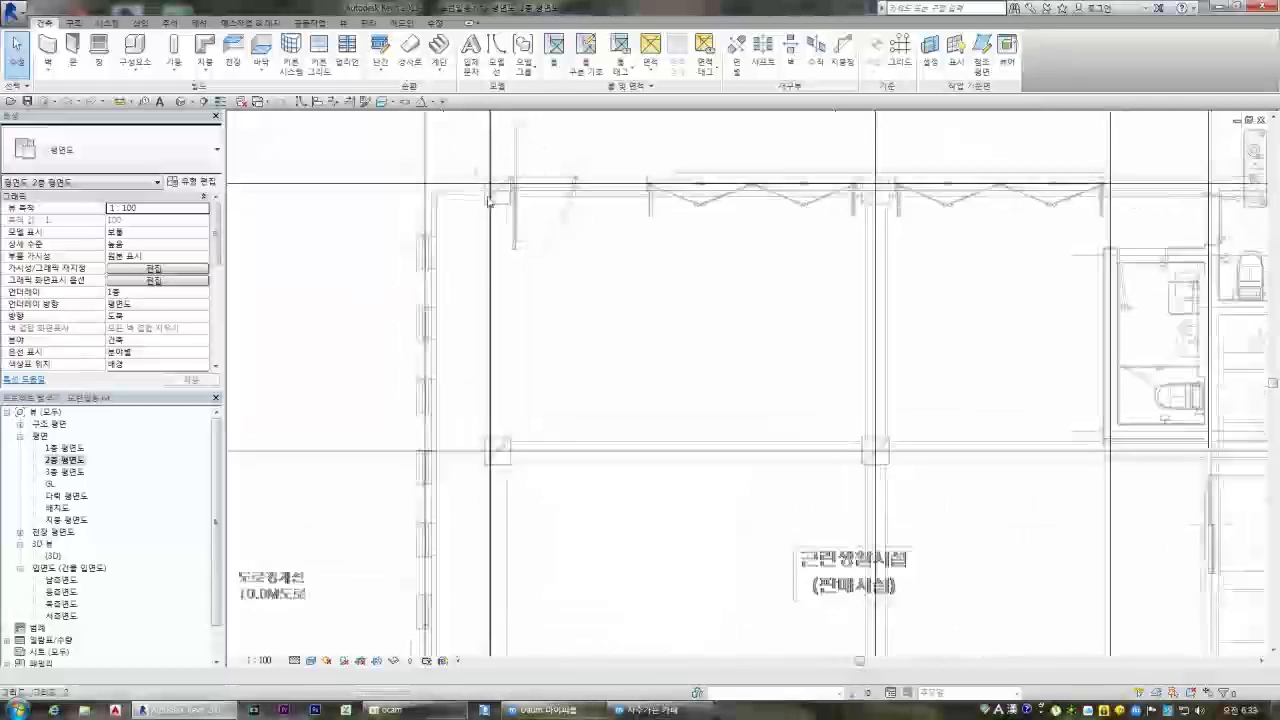
pyautogui.scroll(-1, 552, 250)
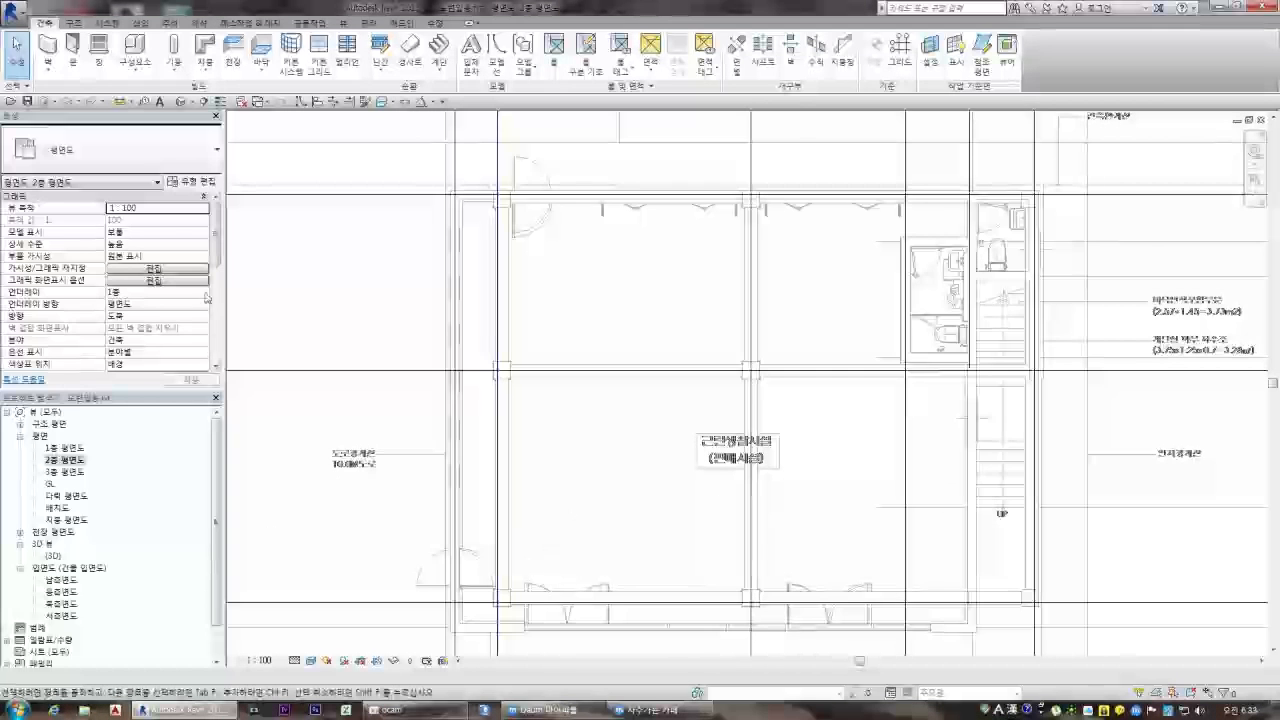
pyautogui.click(375, 330)
pyautogui.scroll(-2, 415, 330)
pyautogui.scroll(-1, 918, 250)
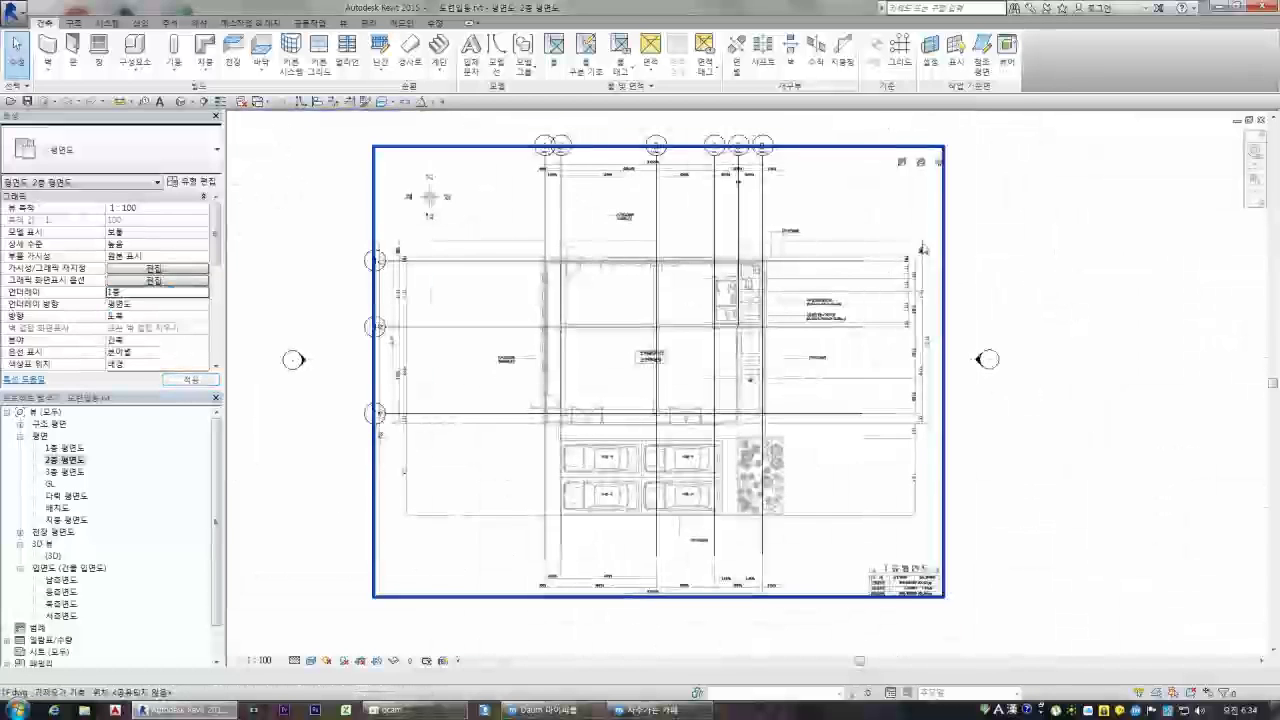
pyautogui.click(948, 241)
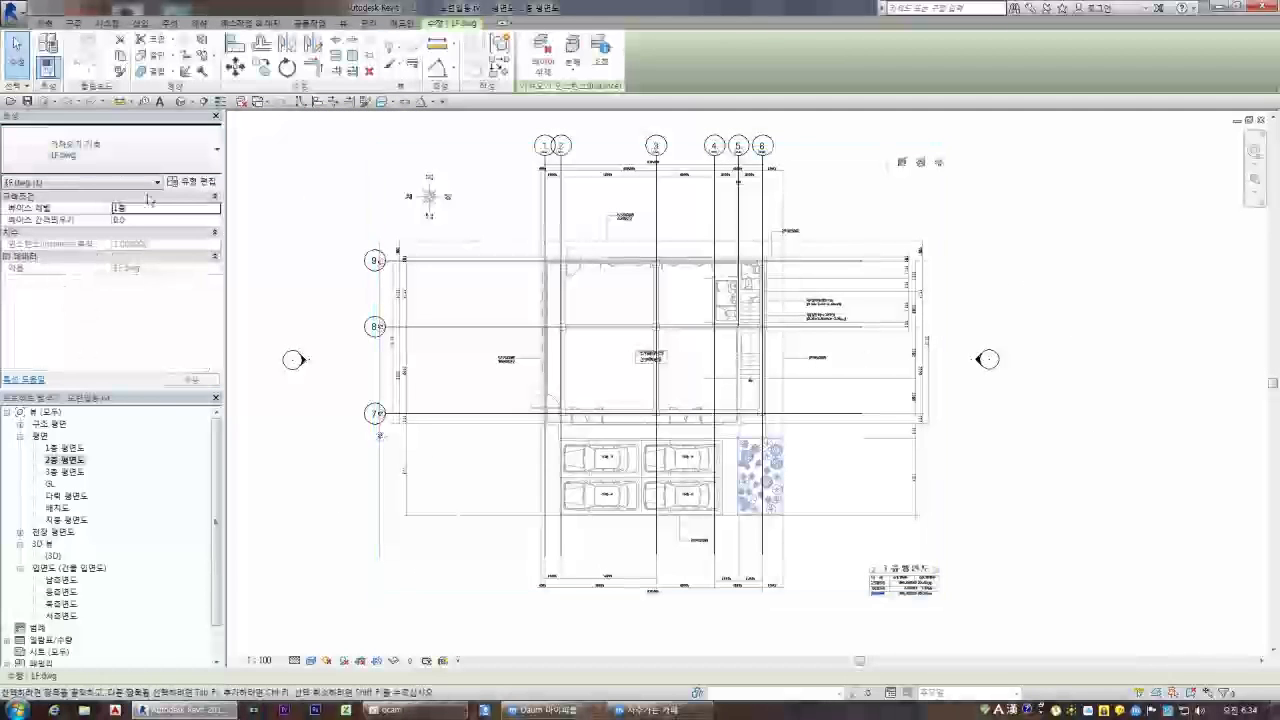
pyautogui.press('Delete')
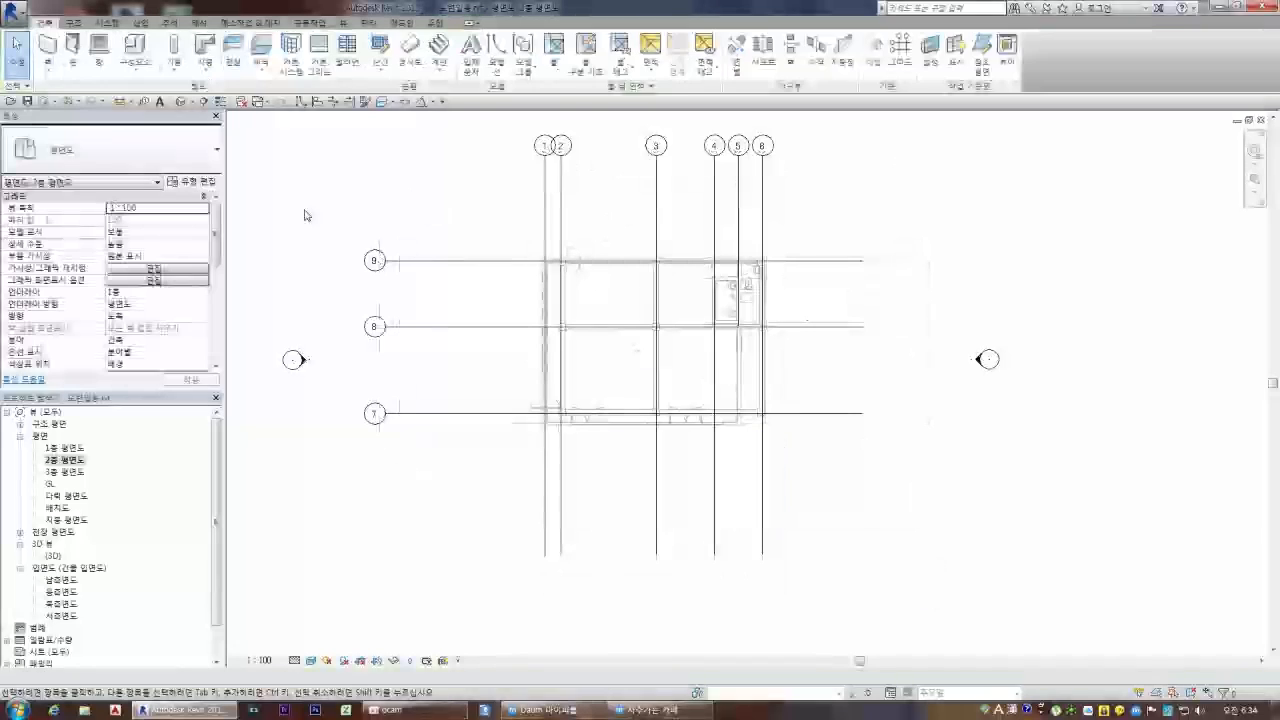
pyautogui.hotkey('ctrl', 'z')
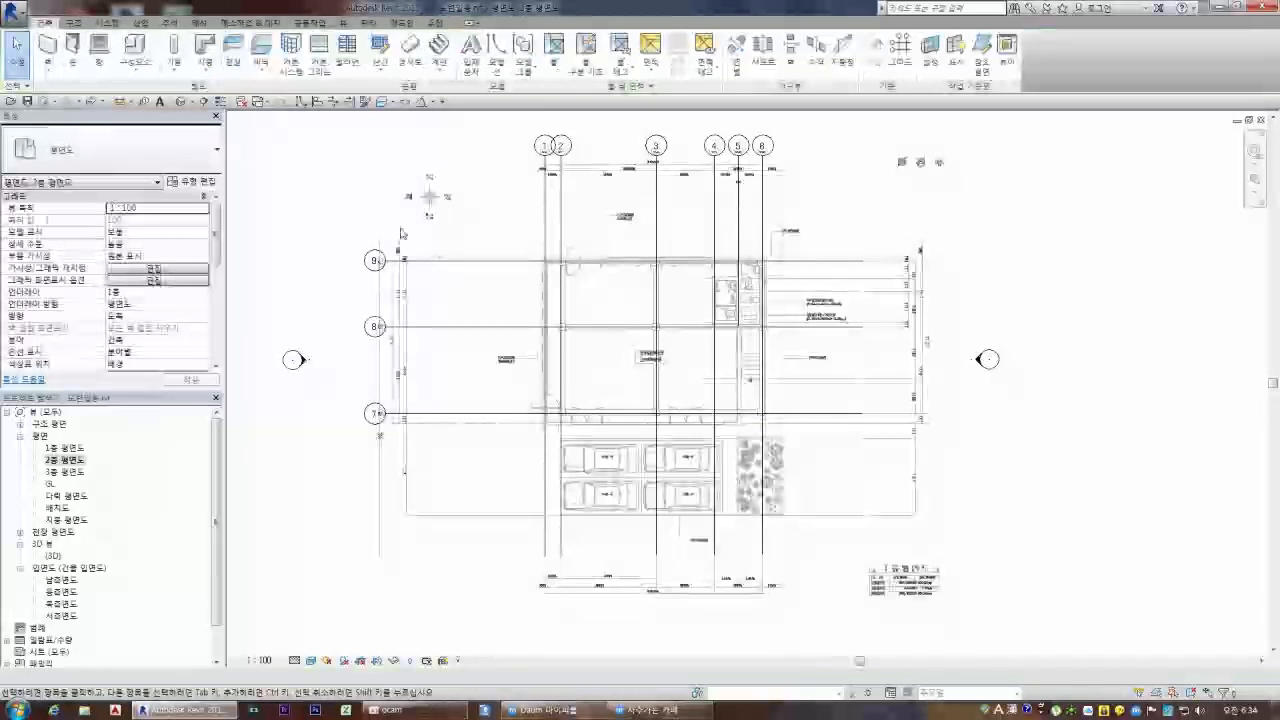
# Reveal the hidden elements in the second-floor plan, unhide the 2F.dwg import in this view, and leave the reveal mode
pyautogui.click(410, 661)
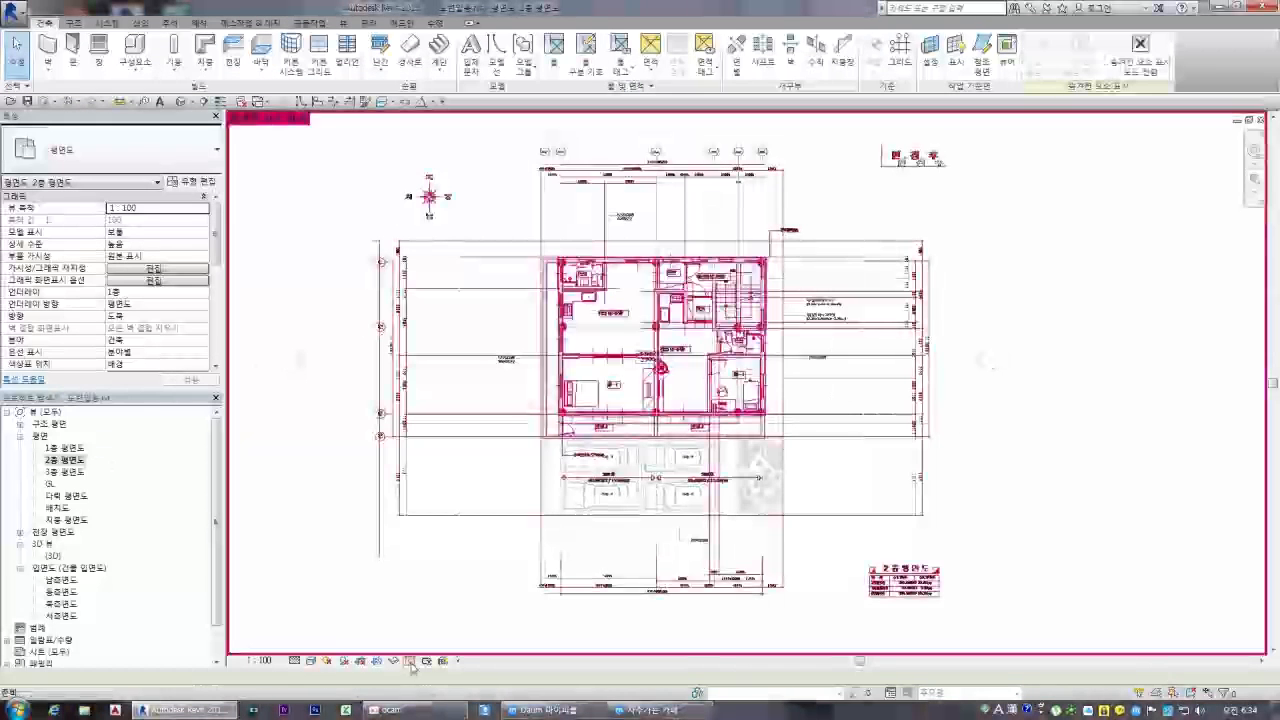
pyautogui.click(813, 249)
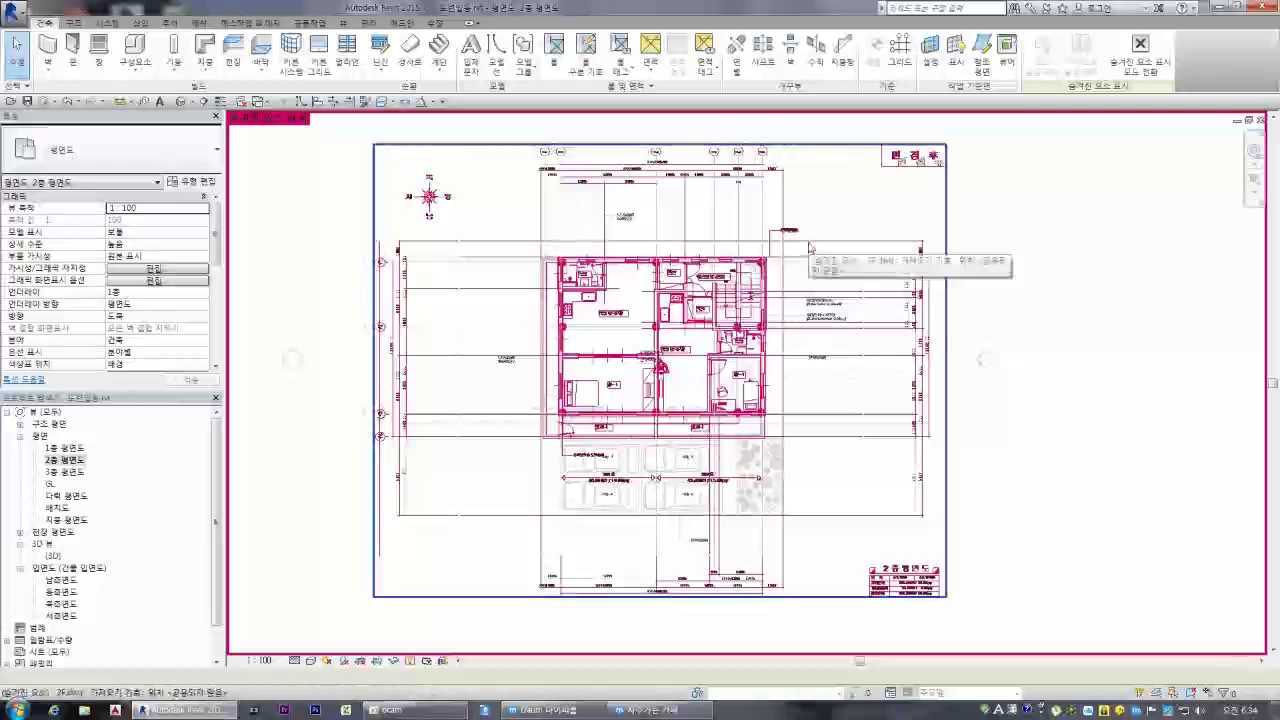
pyautogui.rightClick(815, 251)
pyautogui.click(1008, 385)
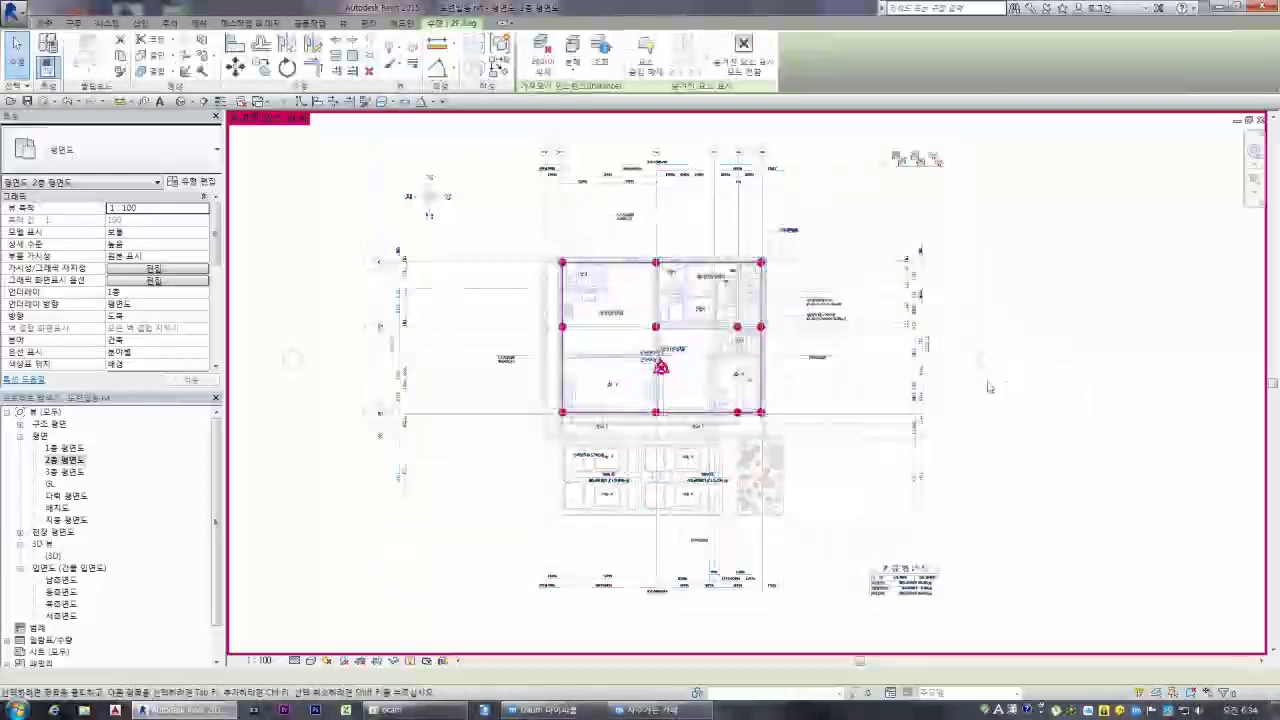
pyautogui.click(410, 661)
# Start the Wall command and choose the basic wall type 일반 - 200mm
pyautogui.scroll(6, 505, 265)
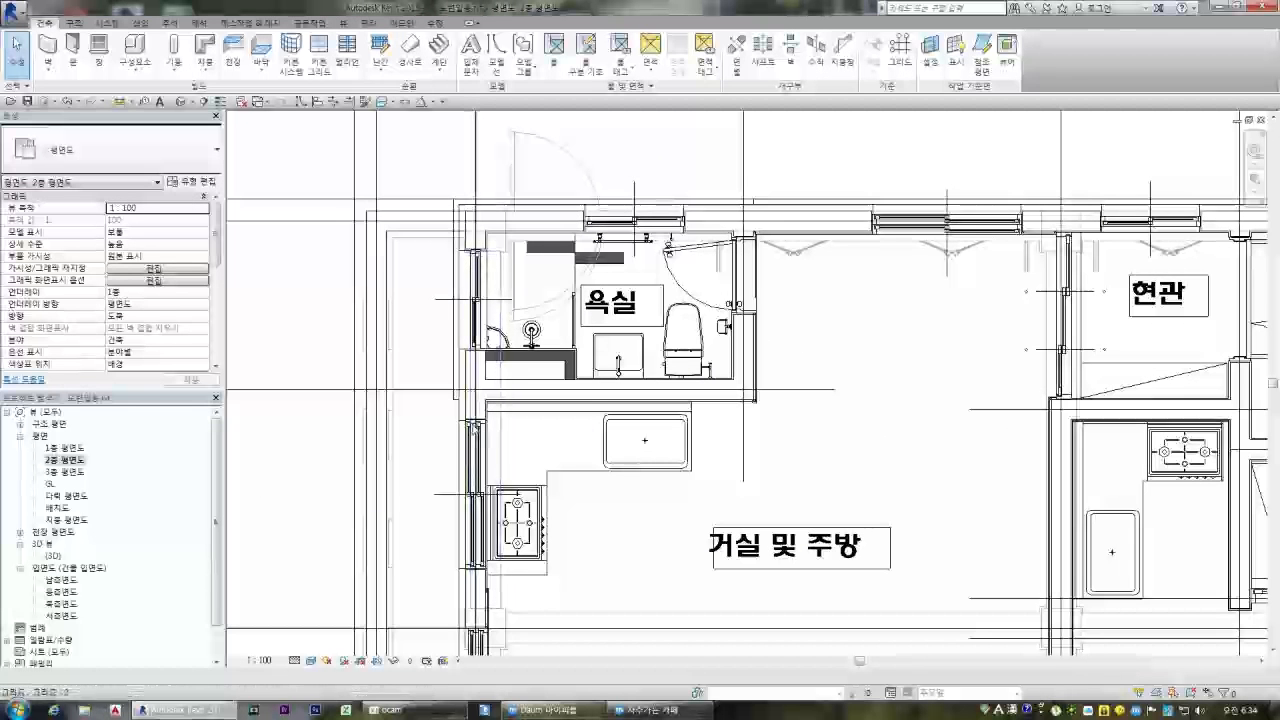
pyautogui.click(72, 45)
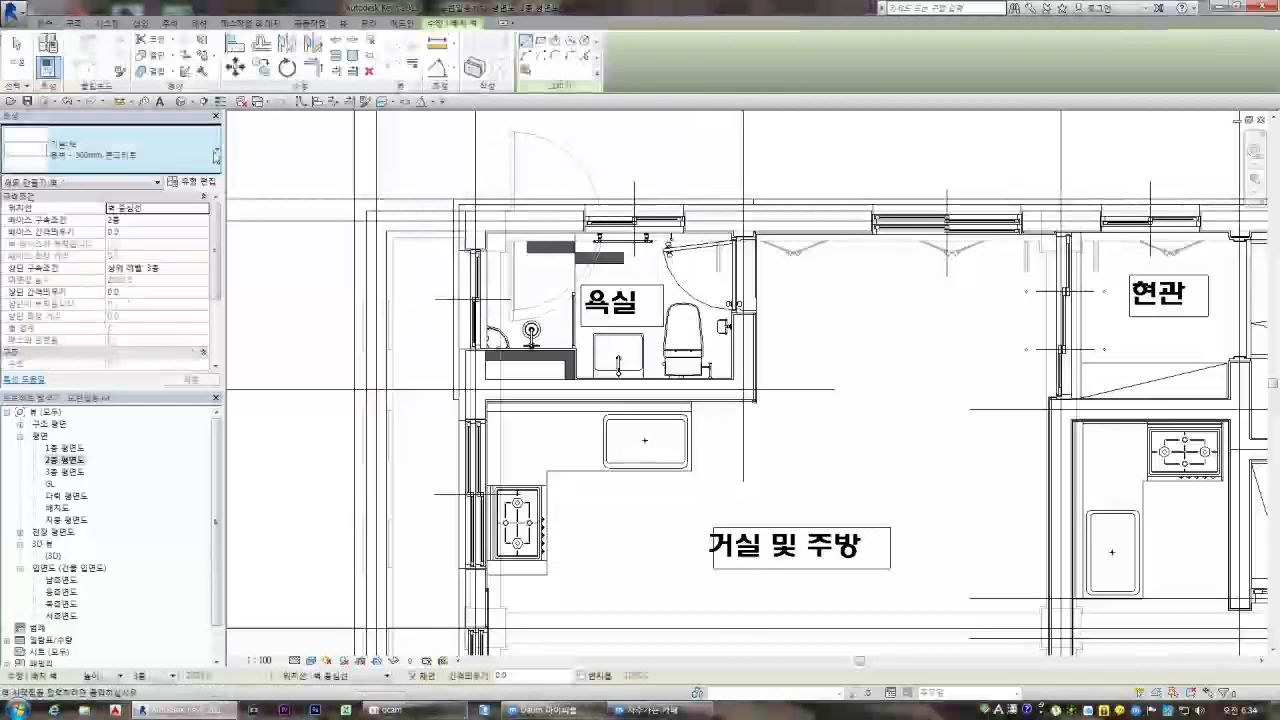
pyautogui.click(215, 155)
pyautogui.scroll(-5, 157, 290)
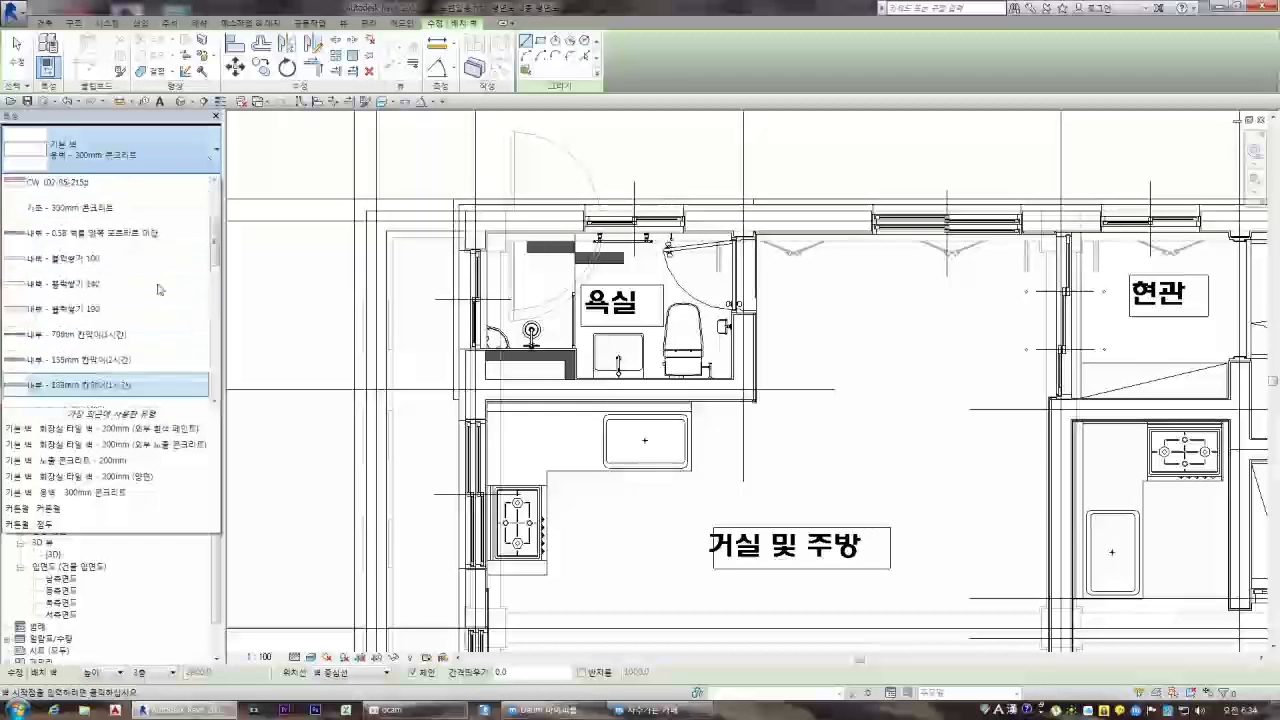
pyautogui.scroll(3, 157, 295)
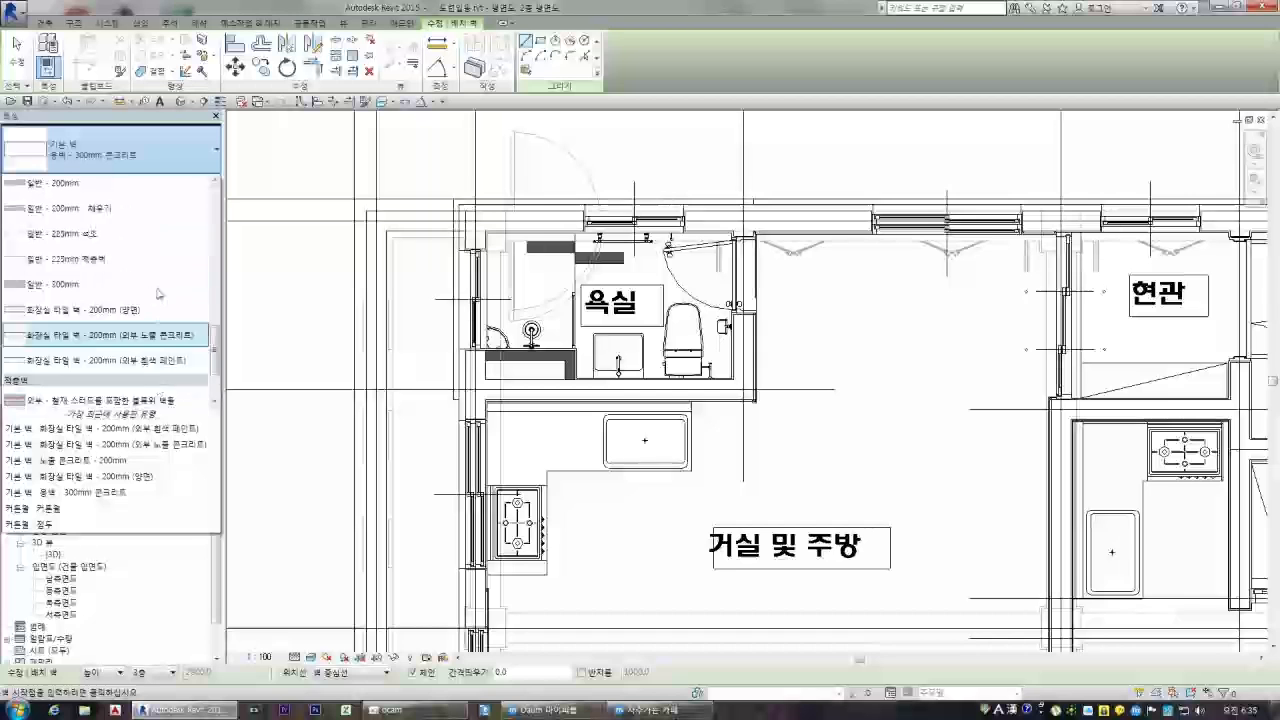
pyautogui.click(157, 290)
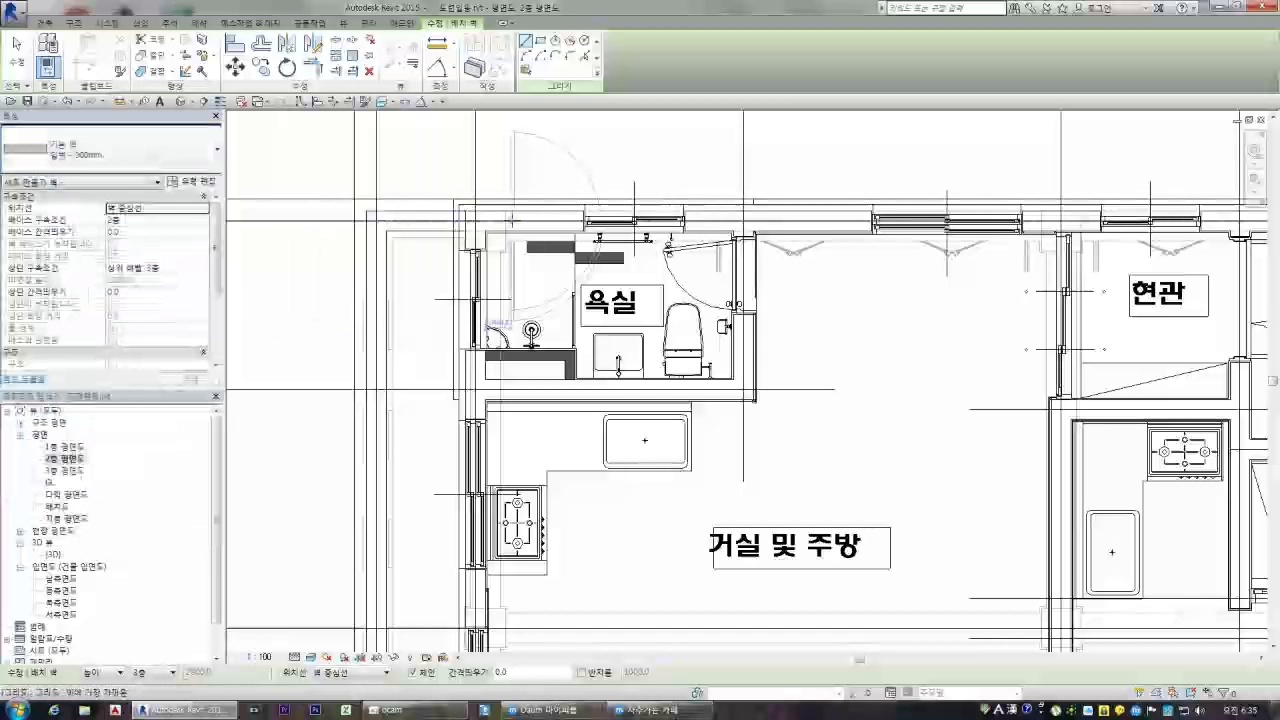
# Draw the west exterior wall down from the northwest corner and continue it along the balconies' outer edge to the southeast corner
pyautogui.scroll(-3, 470, 212)
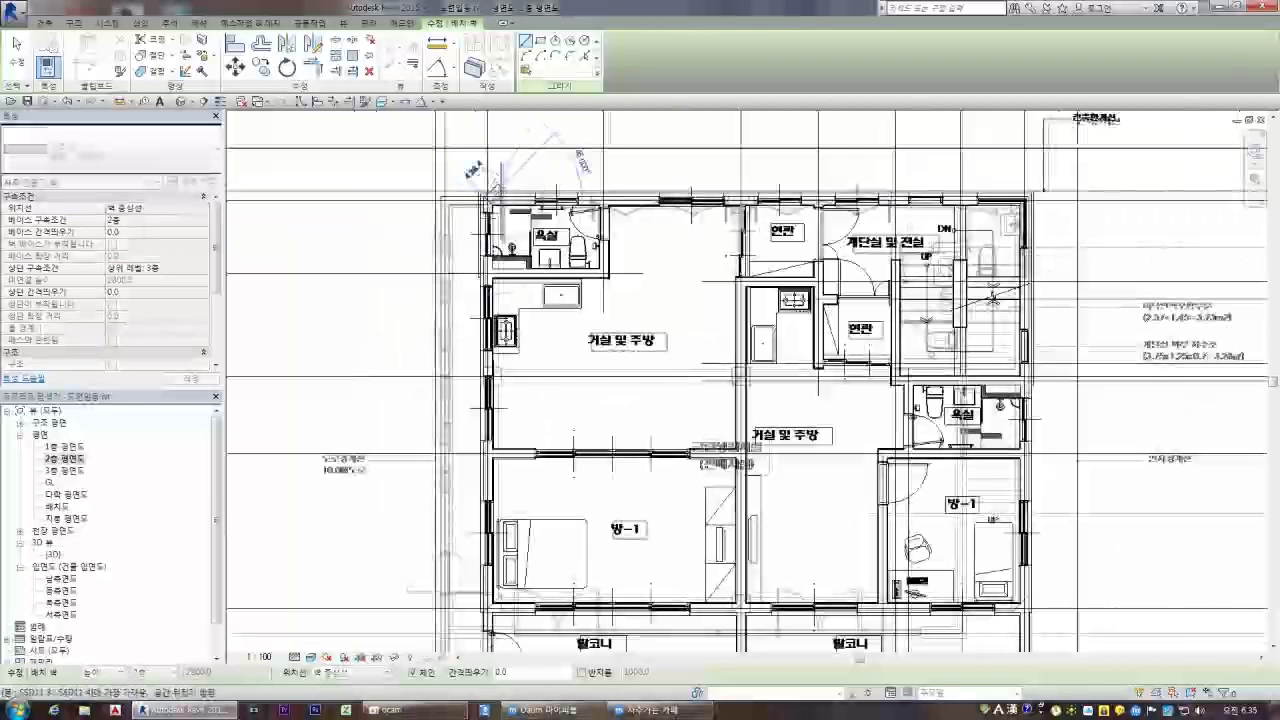
pyautogui.scroll(-2, 489, 446)
pyautogui.scroll(7, 474, 590)
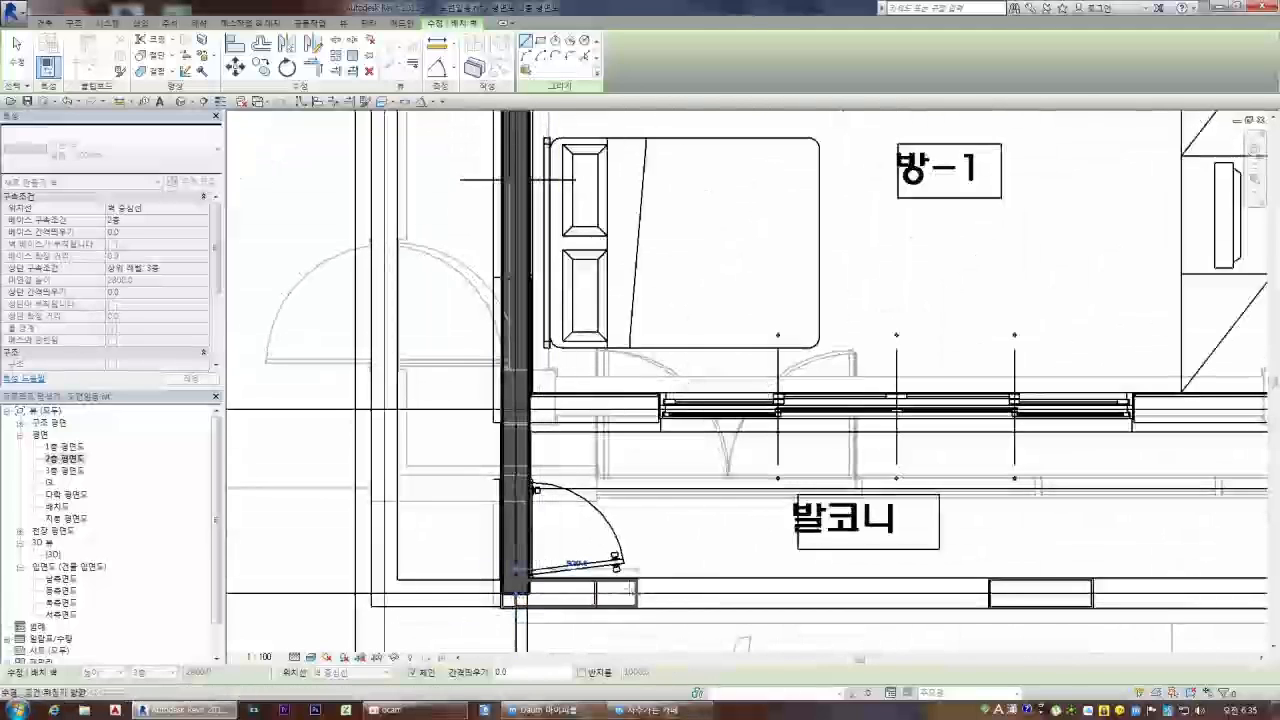
pyautogui.scroll(-7, 507, 552)
pyautogui.scroll(5, 744, 575)
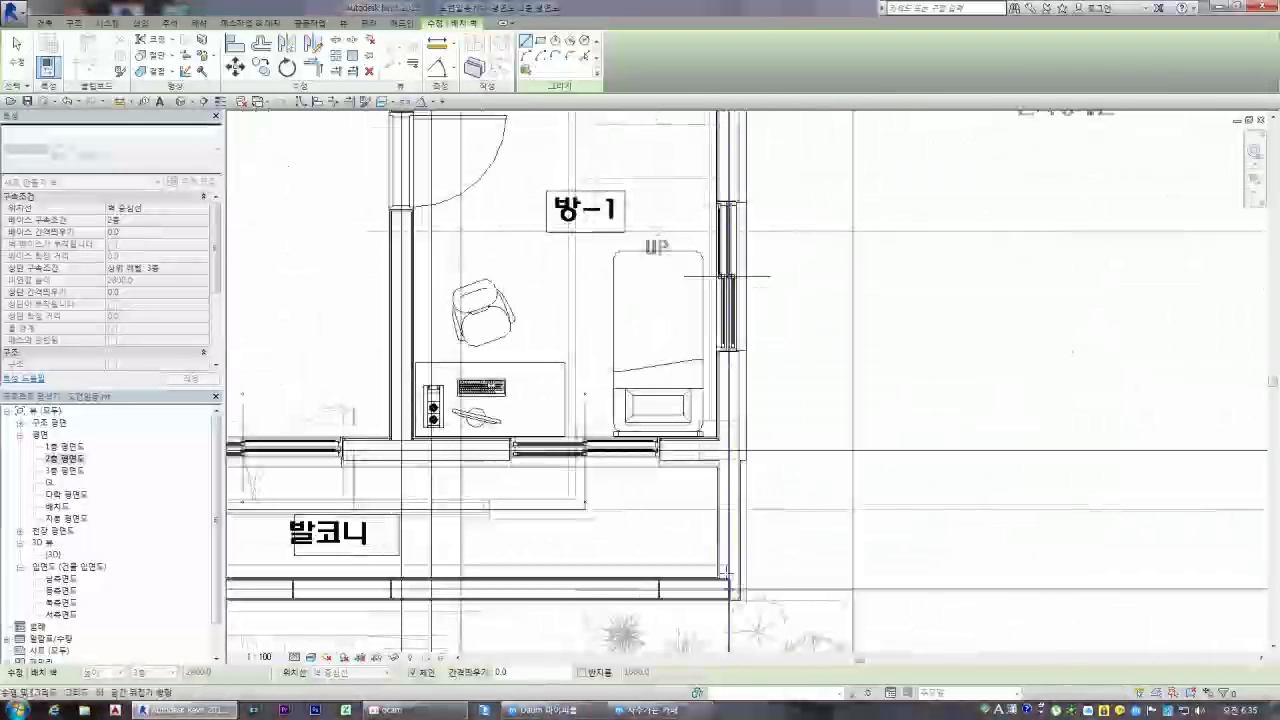
pyautogui.scroll(3, 730, 587)
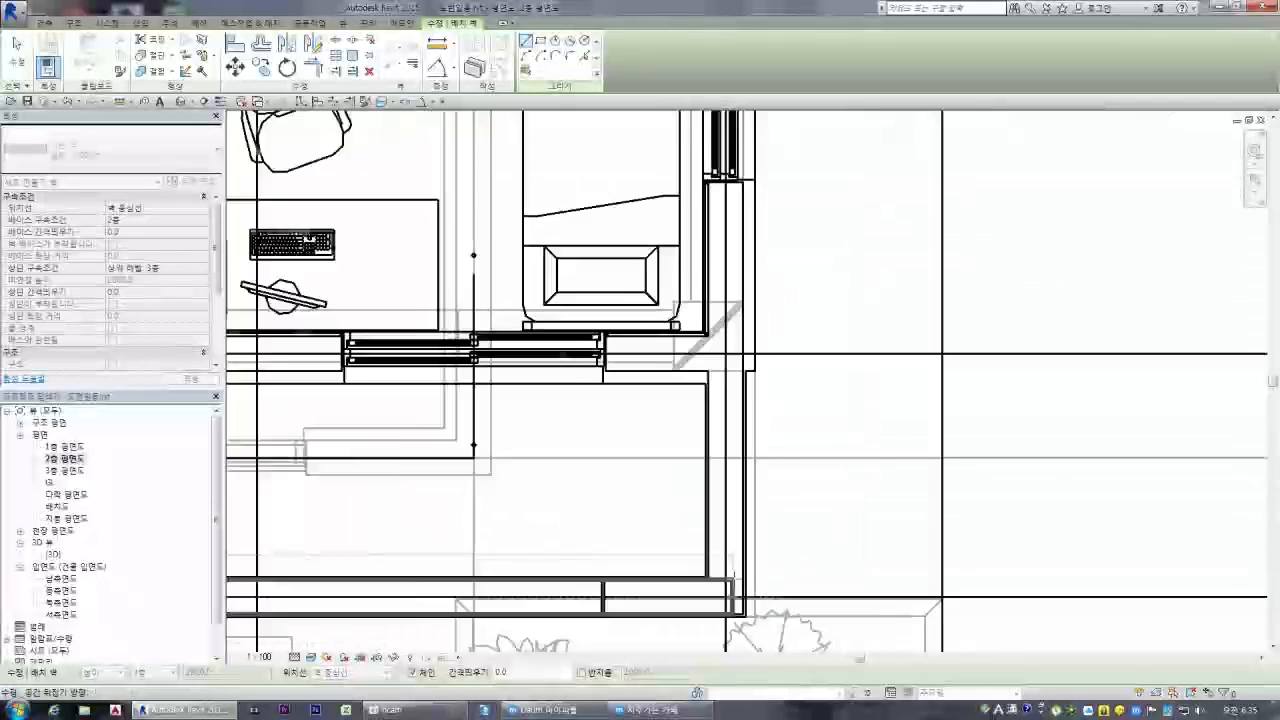
# Continue the exterior wall up the east side and back along the north side, closing the outline at the northwest corner
pyautogui.scroll(-5, 729, 585)
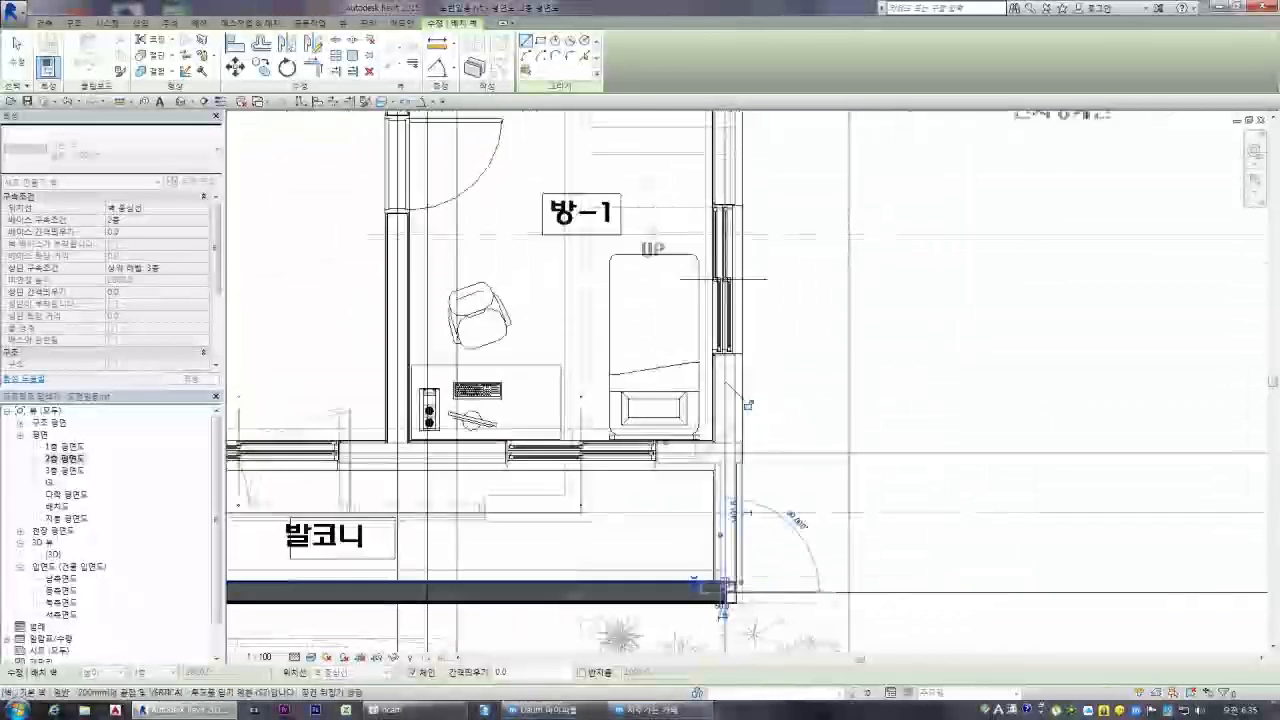
pyautogui.scroll(5, 725, 222)
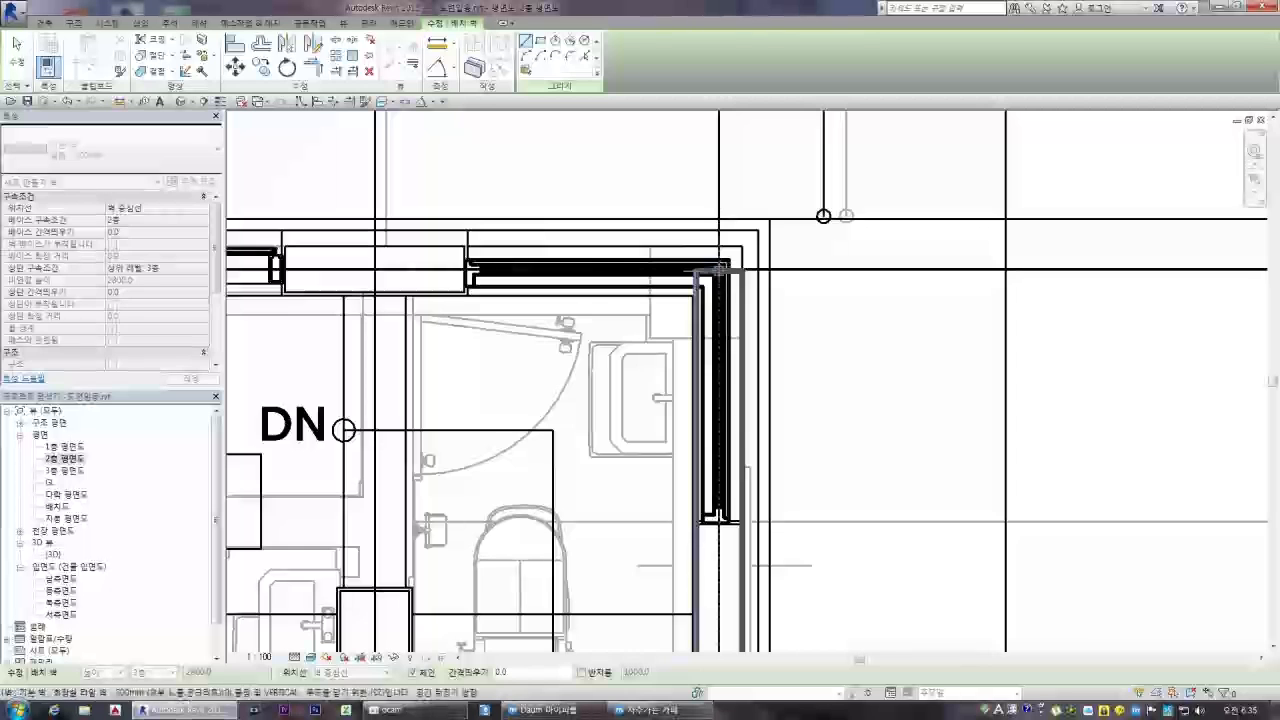
pyautogui.scroll(-3, 722, 267)
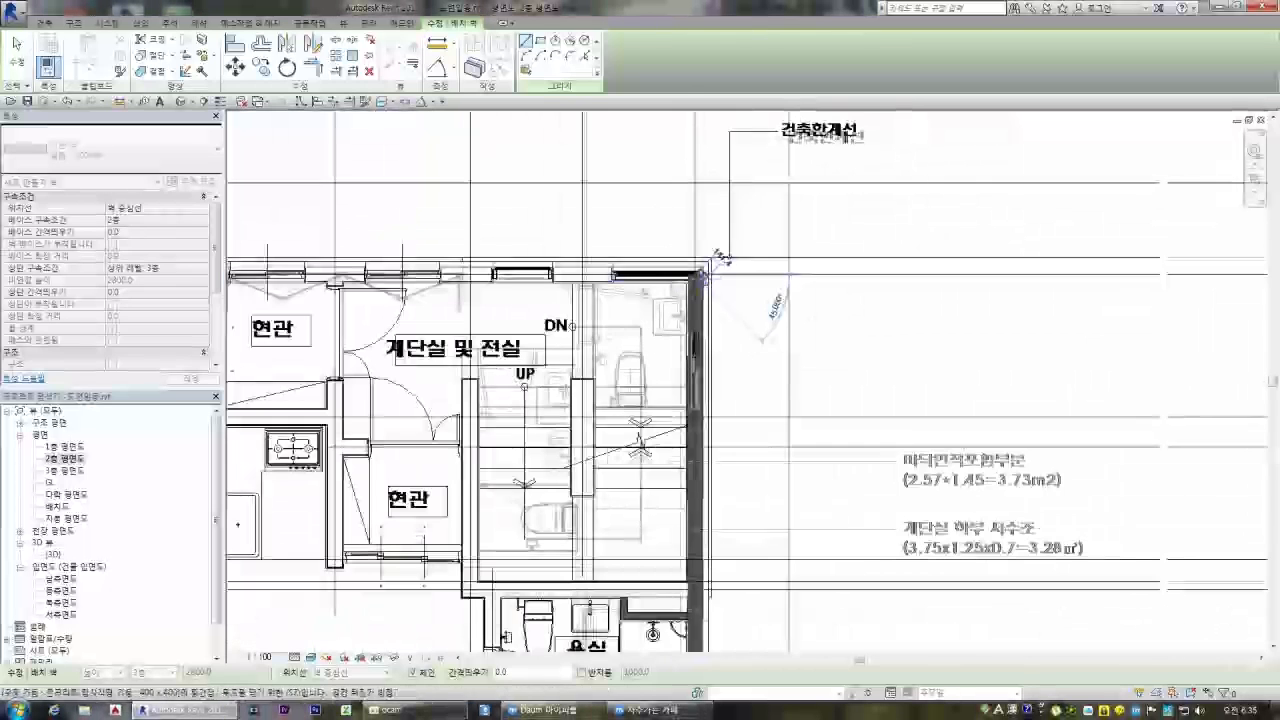
pyautogui.scroll(-4, 672, 274)
pyautogui.scroll(3, 276, 265)
pyautogui.scroll(3, 285, 287)
pyautogui.scroll(-4, 415, 205)
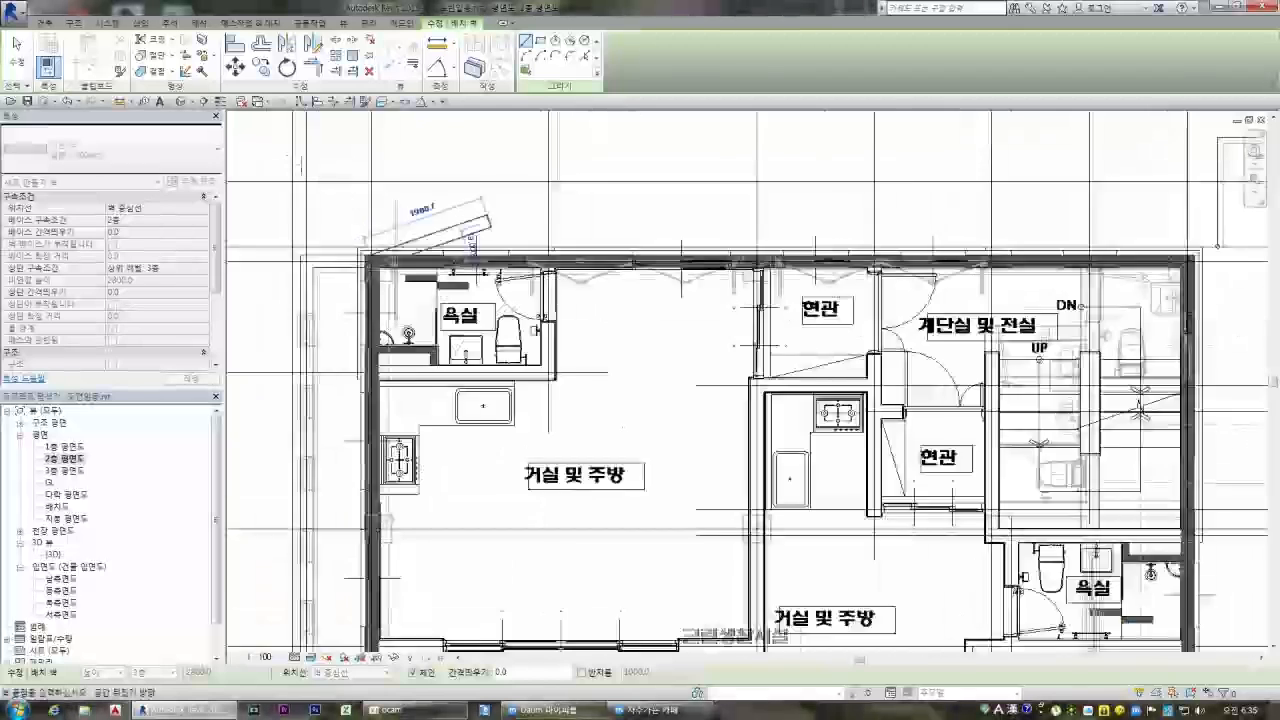
pyautogui.press('Escape')
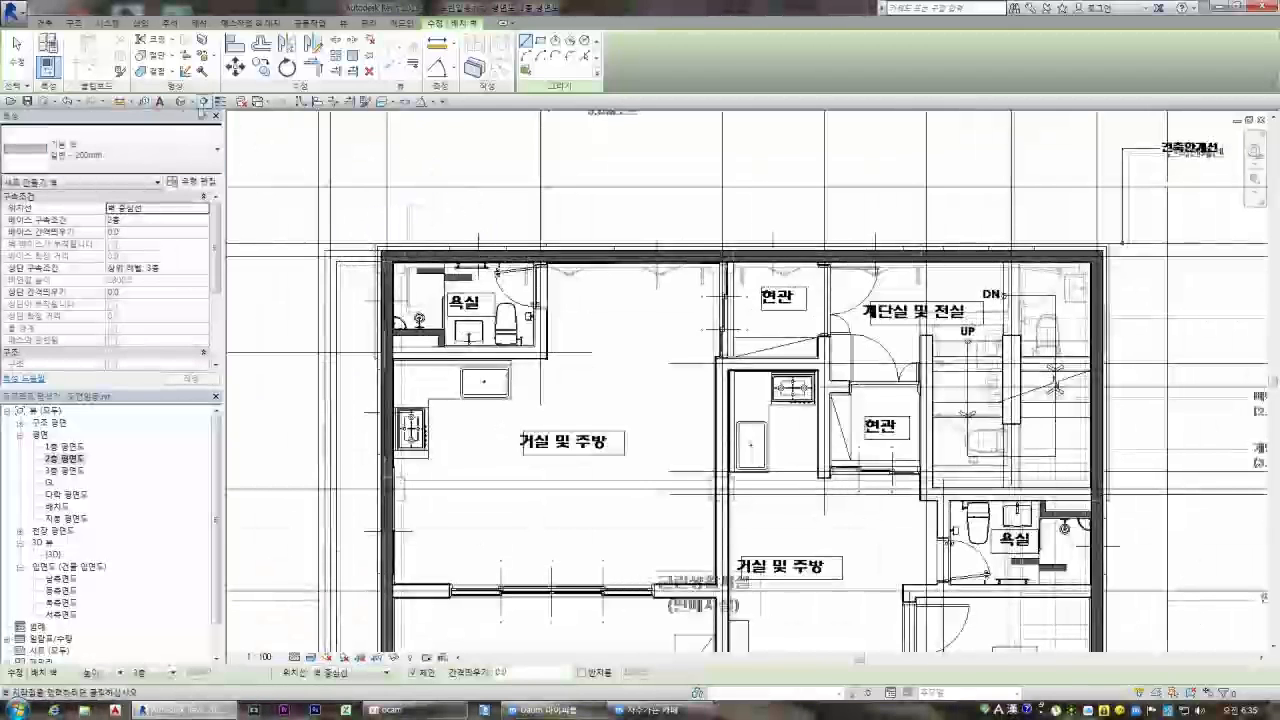
# Draw the dividing wall between the two units from the outer balcony wall up to the north exterior wall
pyautogui.scroll(-3, 640, 230)
pyautogui.scroll(4, 713, 588)
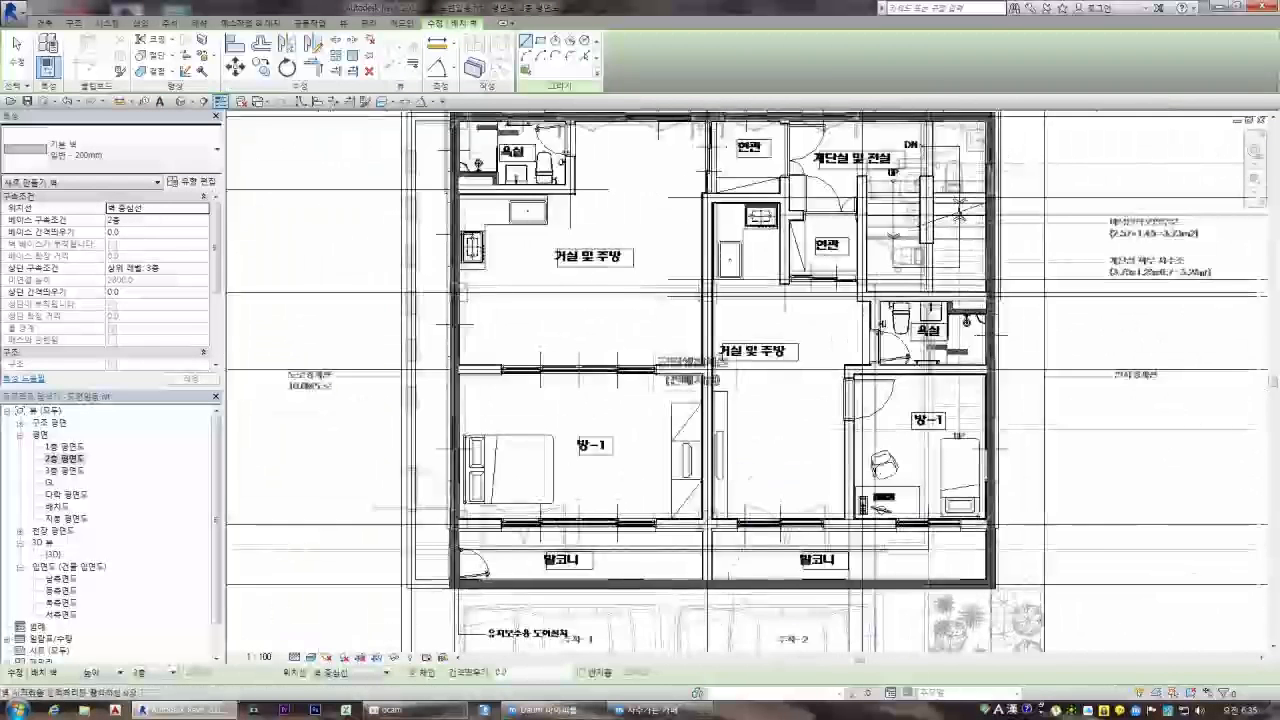
pyautogui.scroll(2, 705, 585)
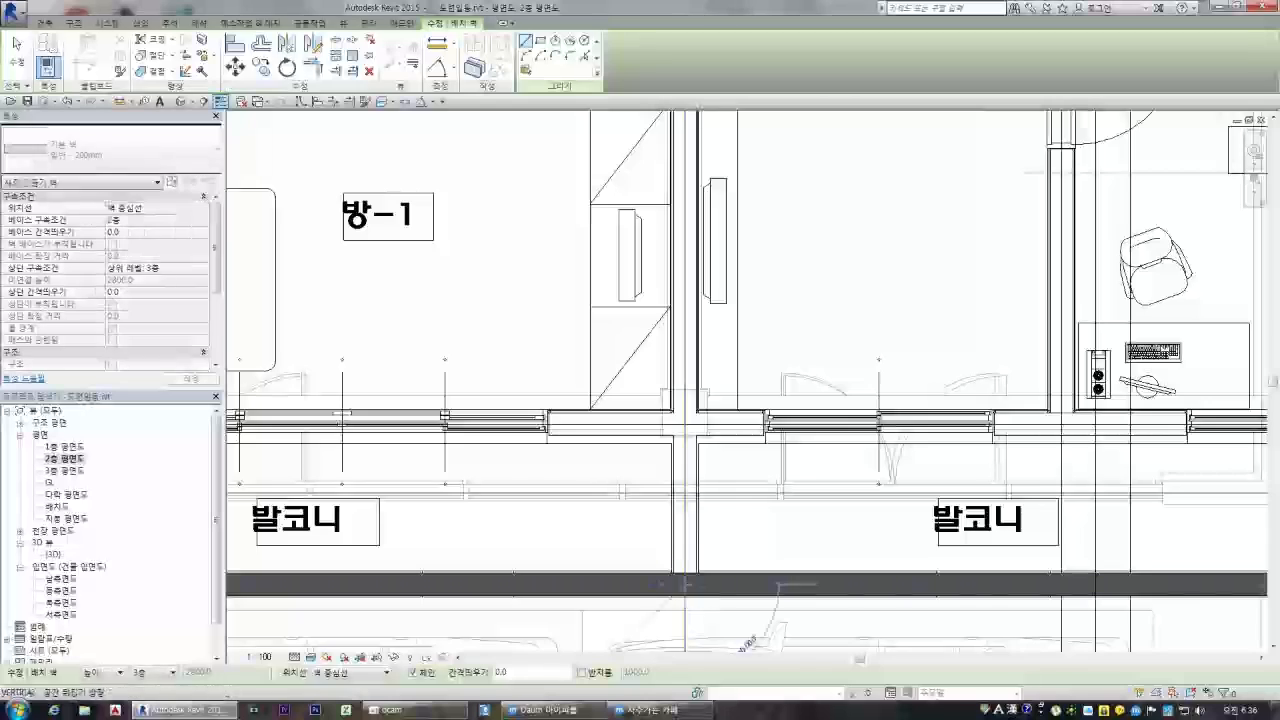
pyautogui.scroll(-4, 690, 580)
pyautogui.scroll(-2, 700, 250)
pyautogui.scroll(6, 700, 250)
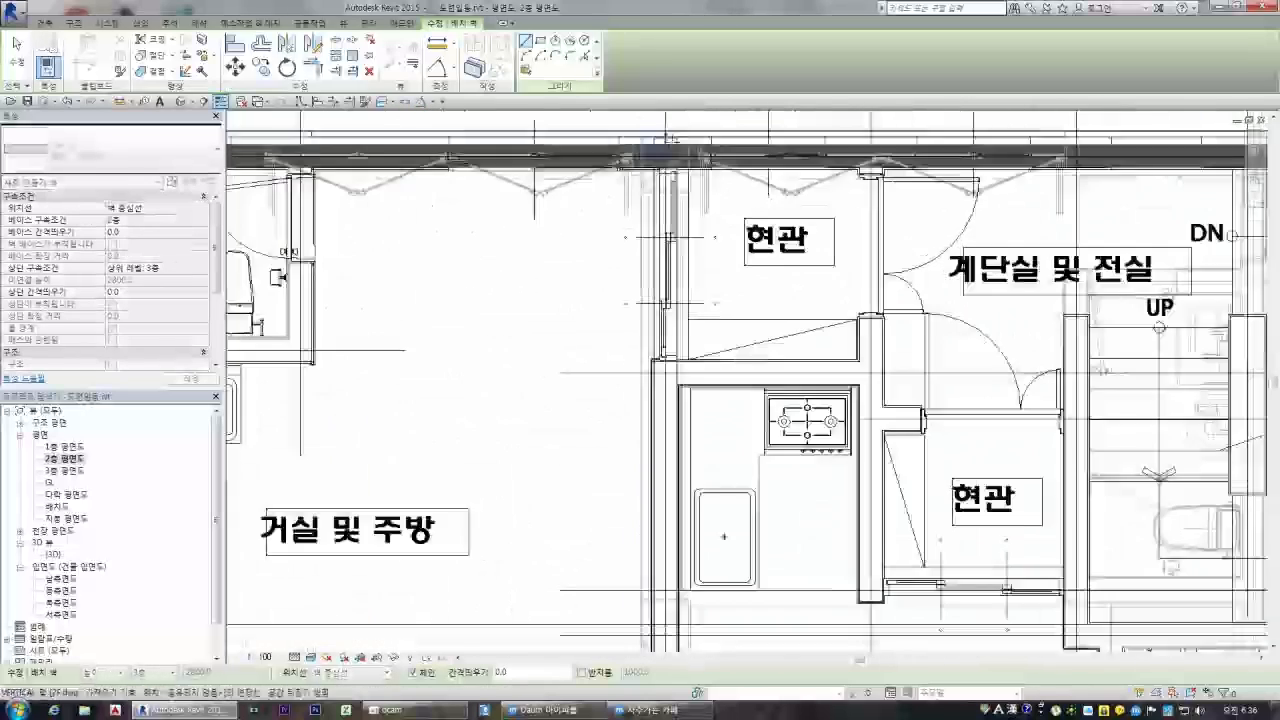
pyautogui.click(662, 163)
pyautogui.scroll(-3, 685, 178)
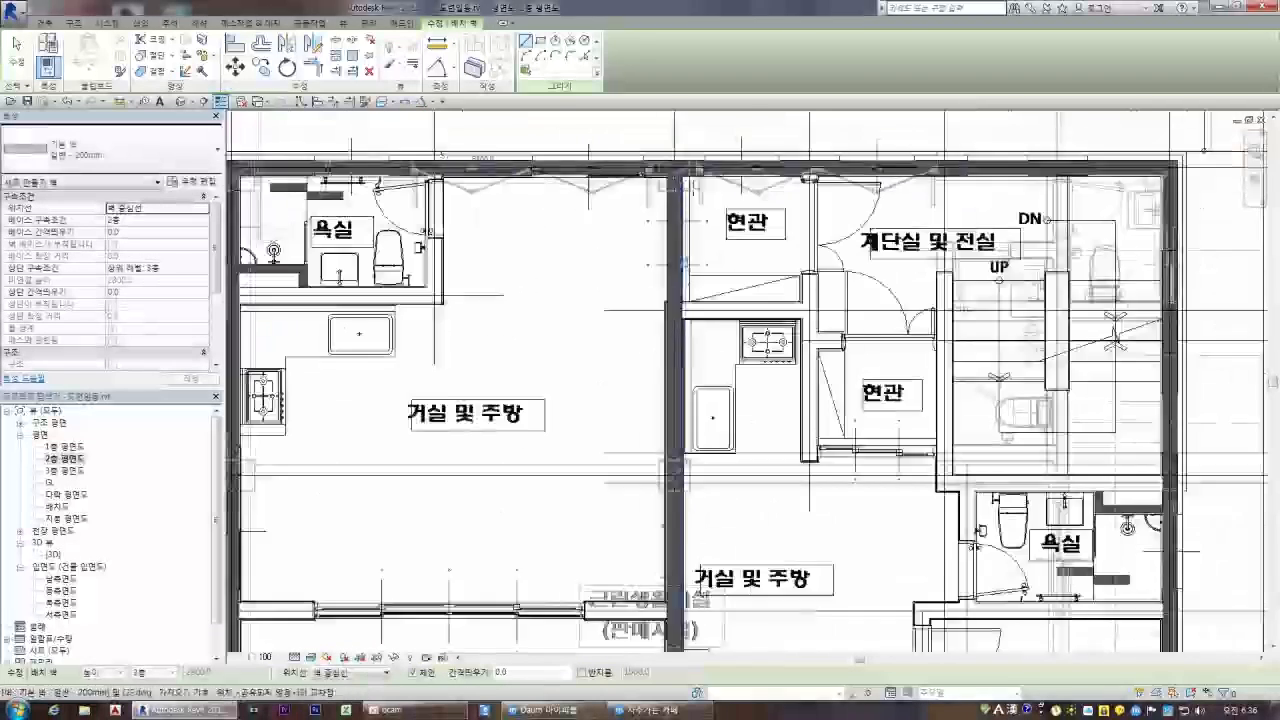
# Draw the wall separating the rooms from the balconies, from the west exterior wall across to the east exterior wall
pyautogui.scroll(-1, 685, 243)
pyautogui.scroll(7, 405, 549)
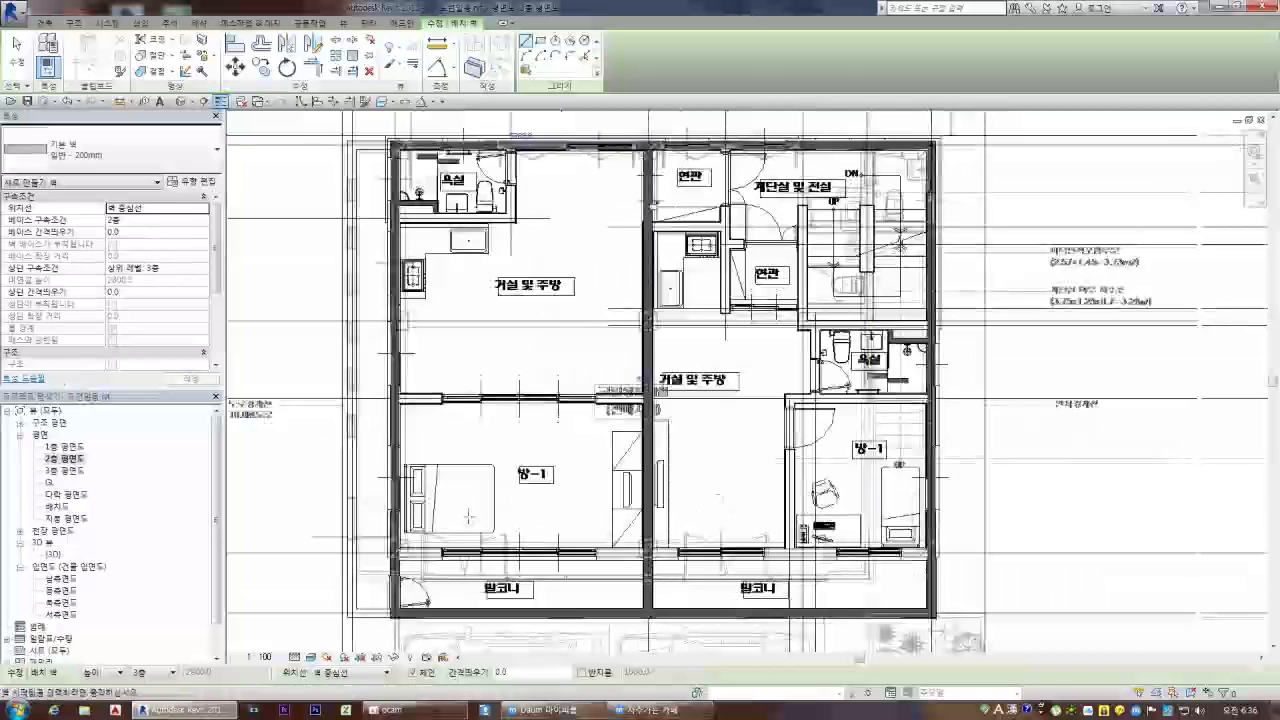
pyautogui.scroll(3, 380, 545)
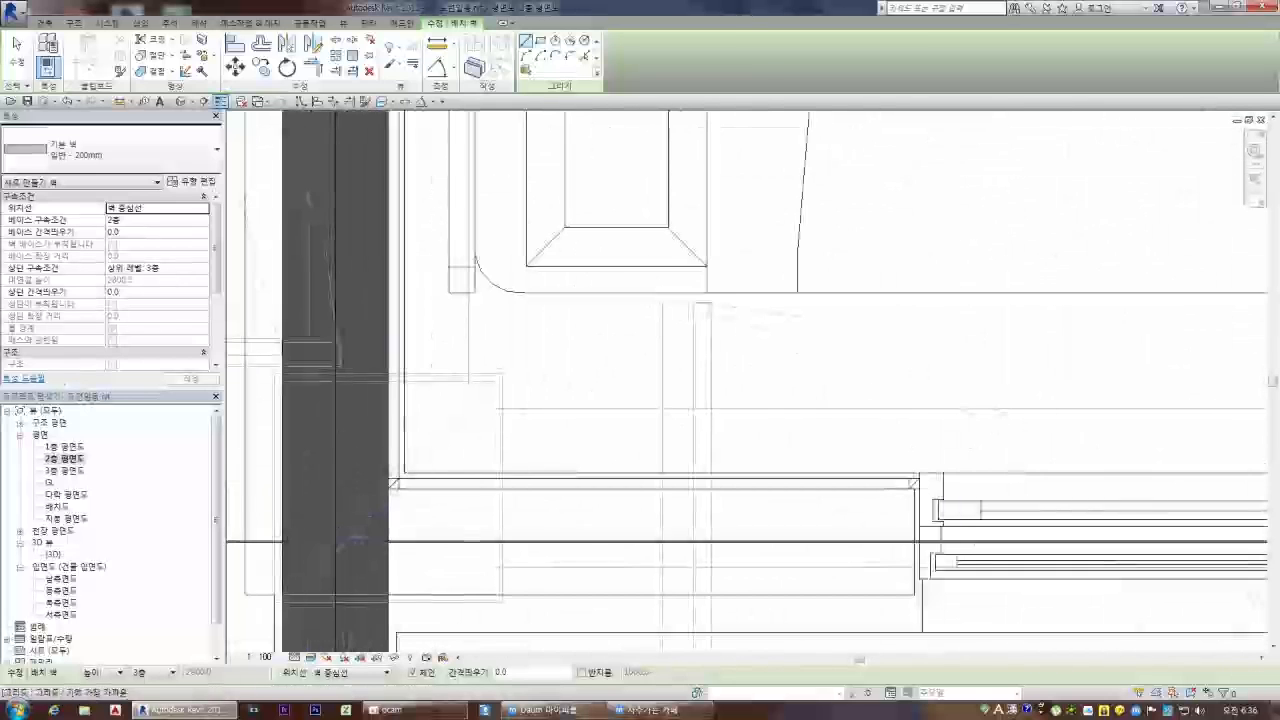
pyautogui.scroll(-6, 337, 540)
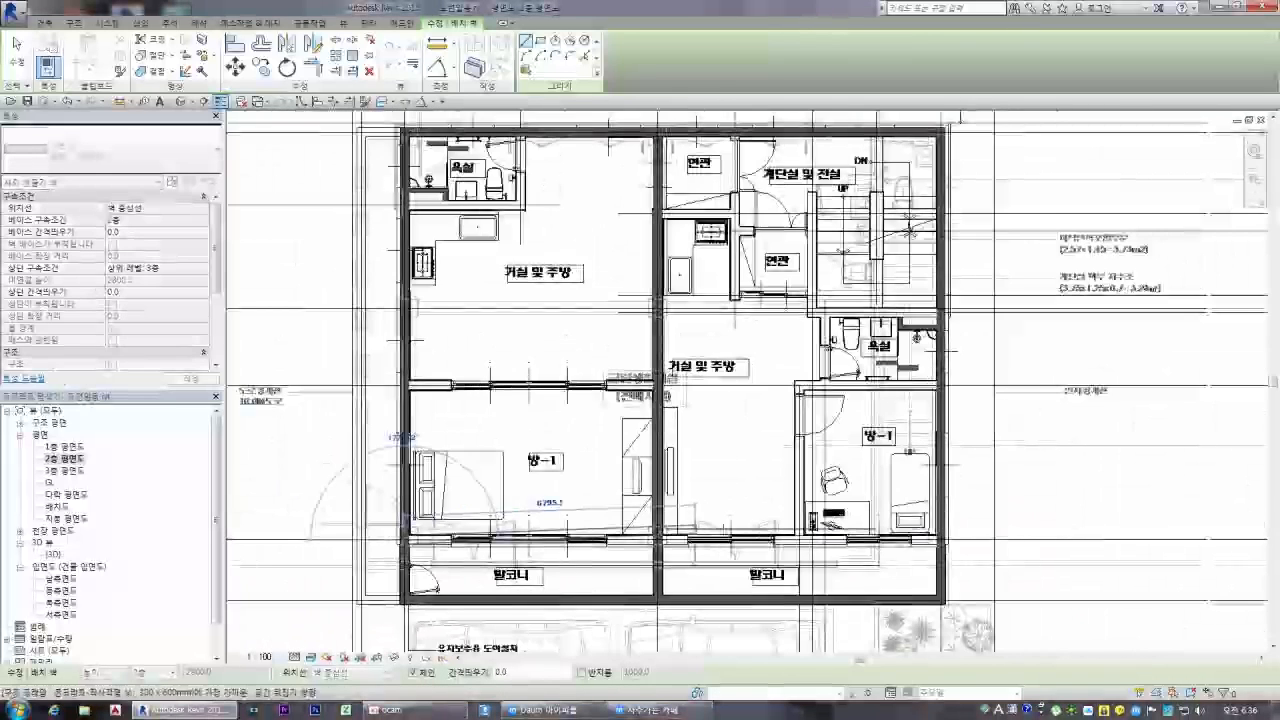
pyautogui.scroll(4, 940, 540)
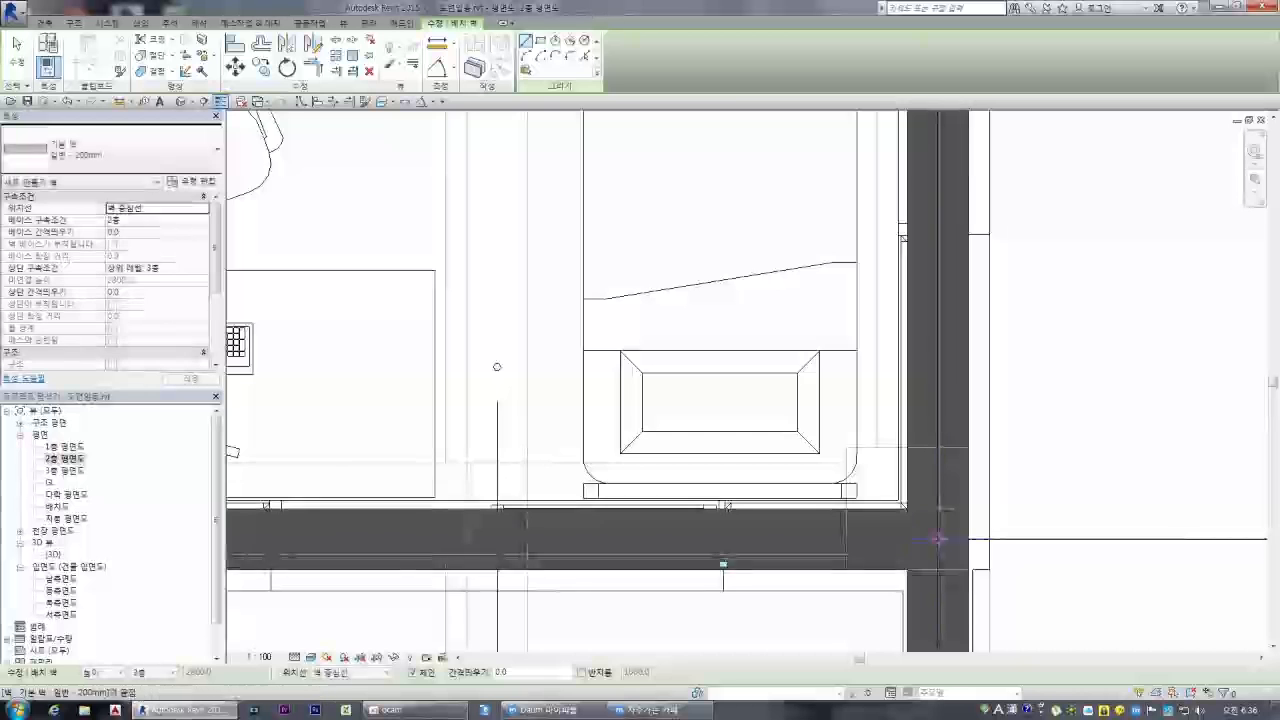
pyautogui.scroll(-2, 860, 511)
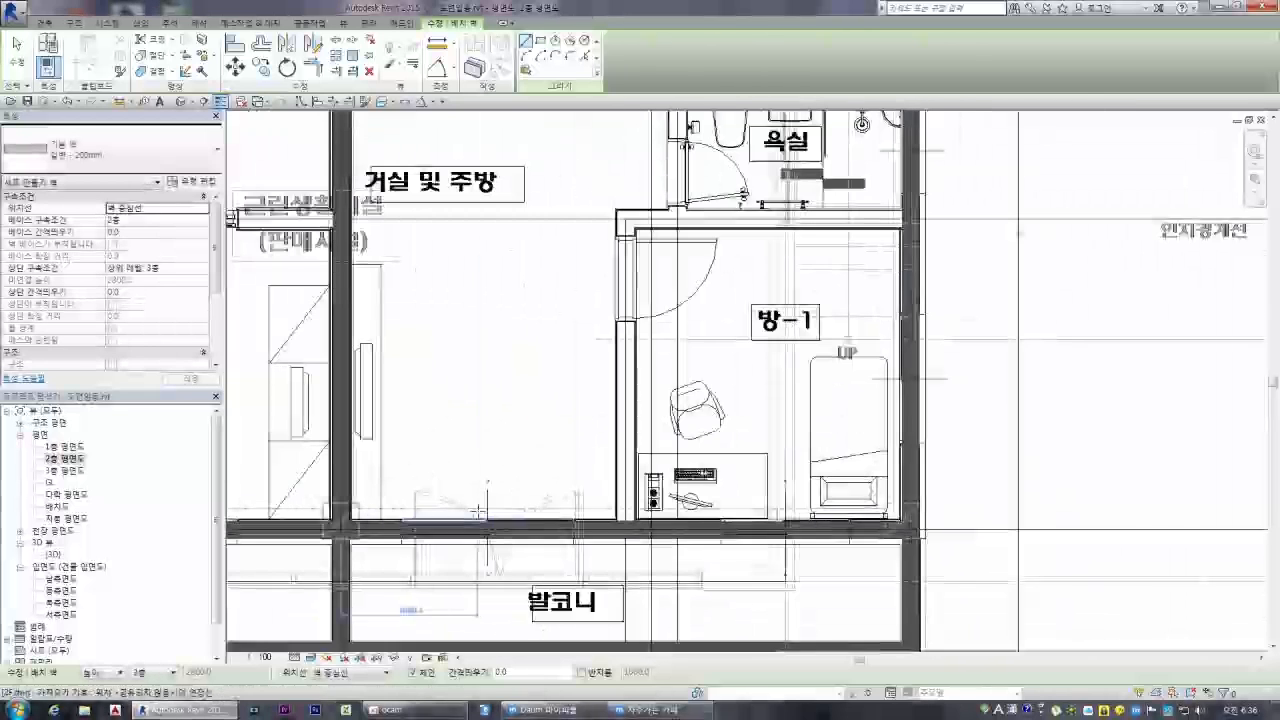
pyautogui.press('Escape')
# Set the second-floor plan's underlay to 없음
pyautogui.click(203, 293)
pyautogui.click(176, 305)
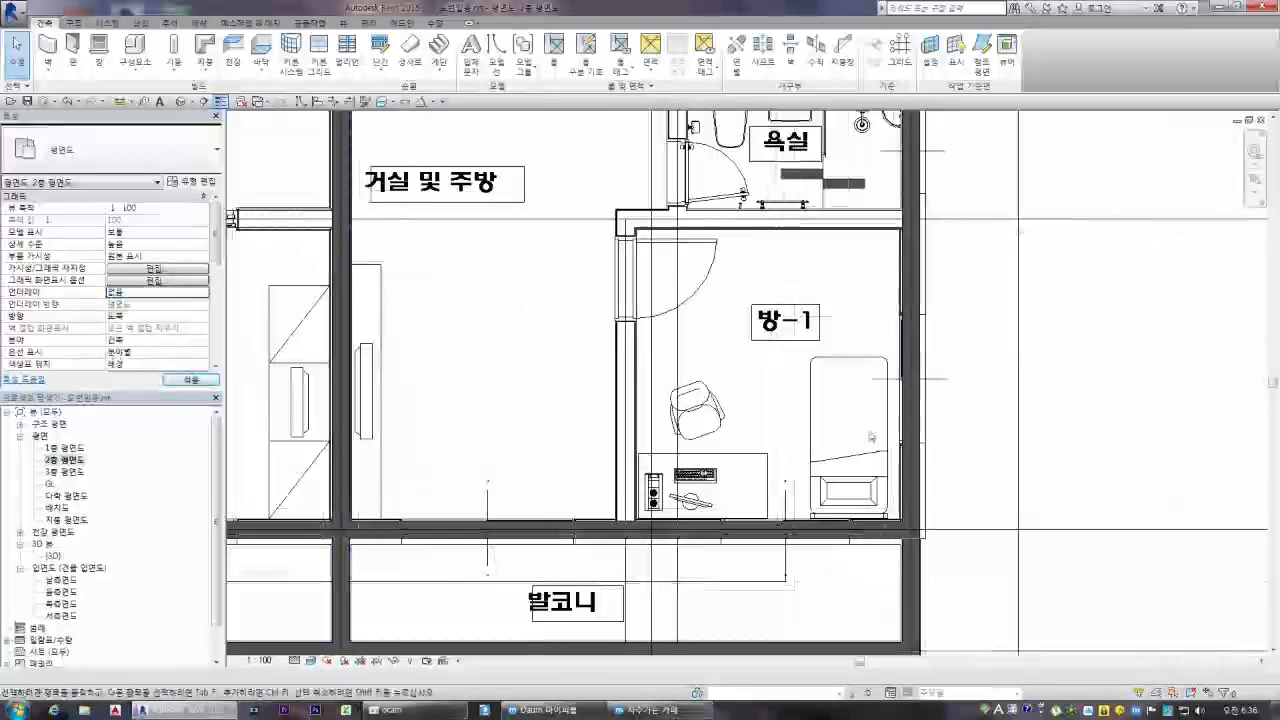
# Draw the wall between the west unit's living room and 방-1, from the west exterior wall to the unit dividing wall
pyautogui.scroll(-5, 841, 469)
pyautogui.scroll(2, 873, 258)
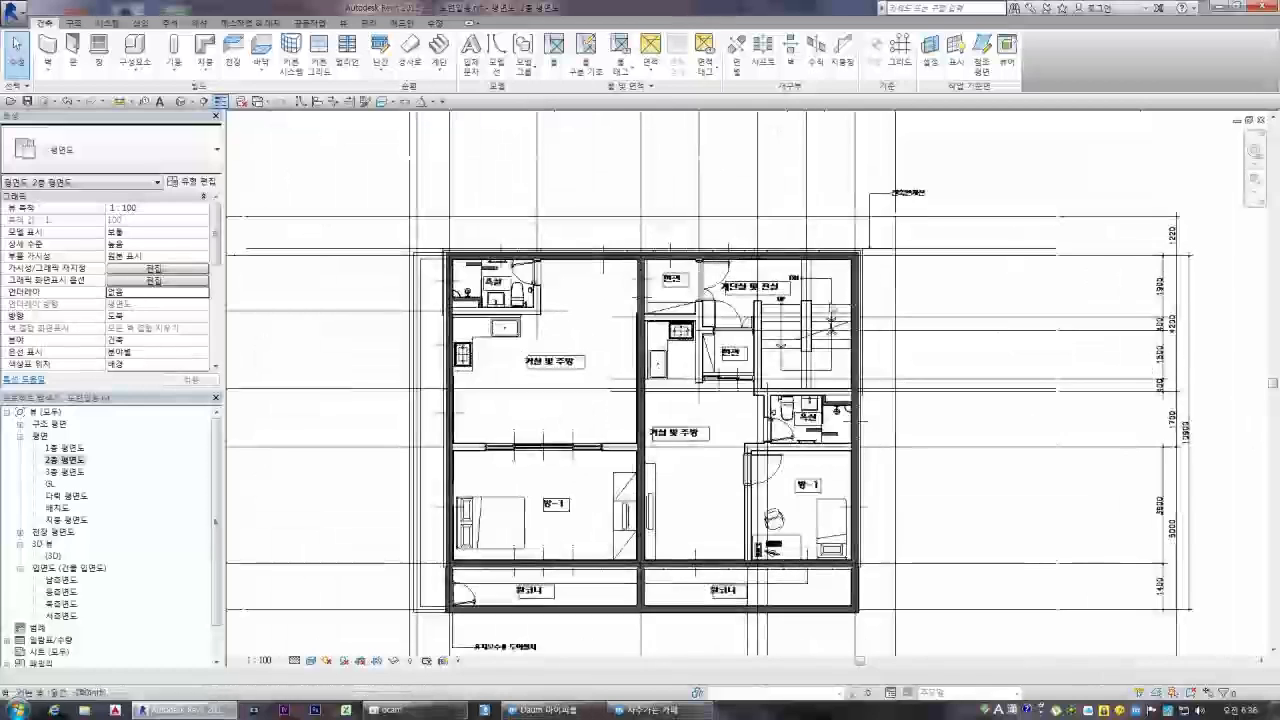
pyautogui.click(47, 48)
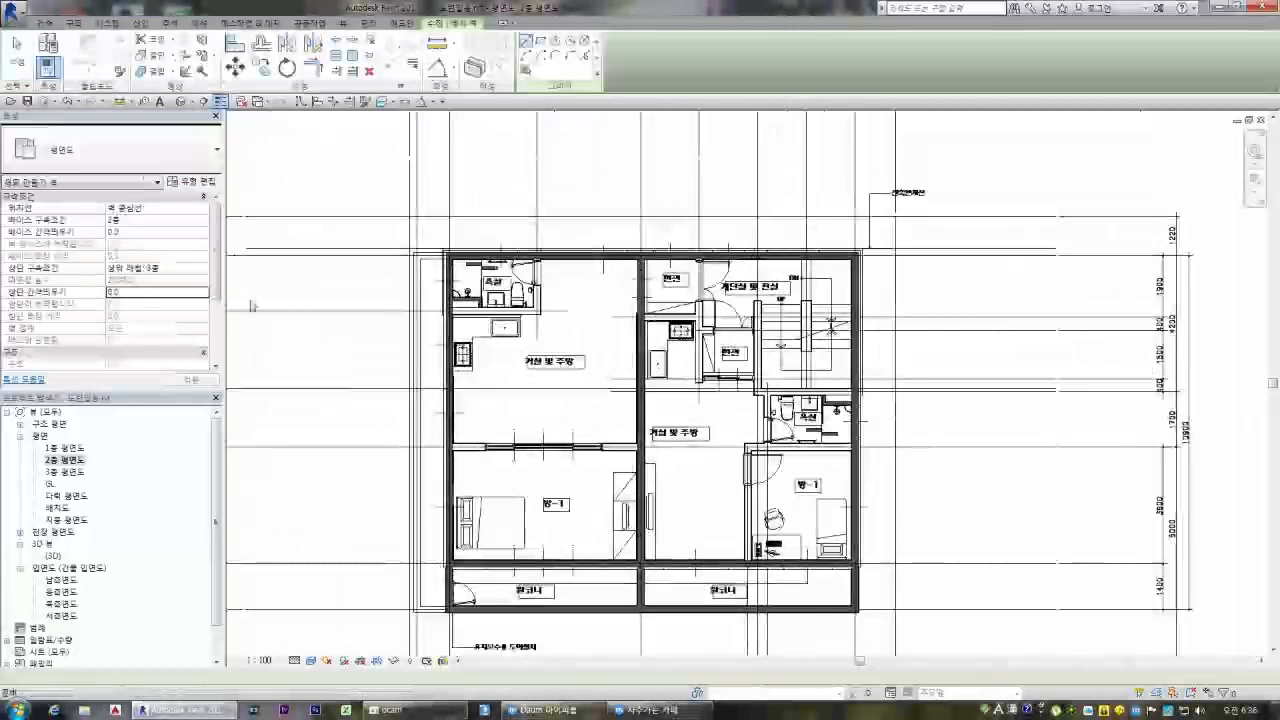
pyautogui.scroll(5, 440, 438)
pyautogui.click(469, 467)
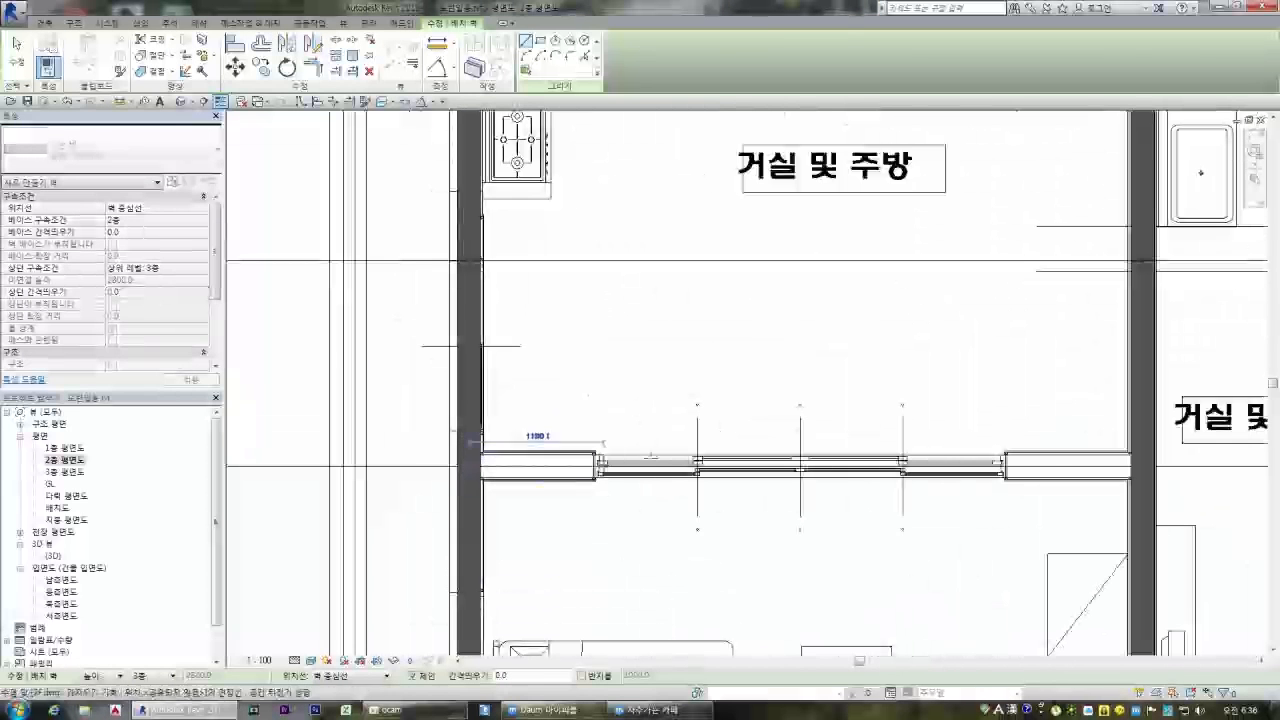
pyautogui.click(1141, 466)
pyautogui.scroll(-5, 760, 455)
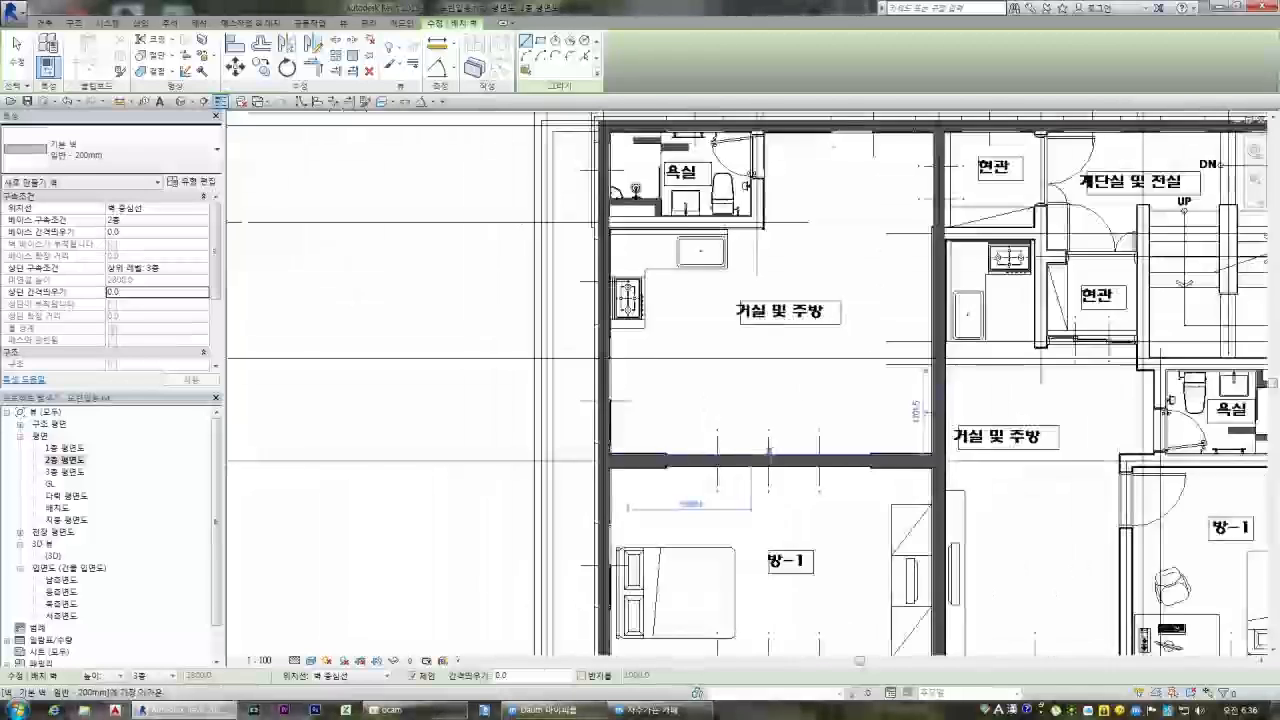
# Draw the walls enclosing the east unit's 방-1, from the balcony wall north and across to the east exterior wall
pyautogui.scroll(5, 903, 563)
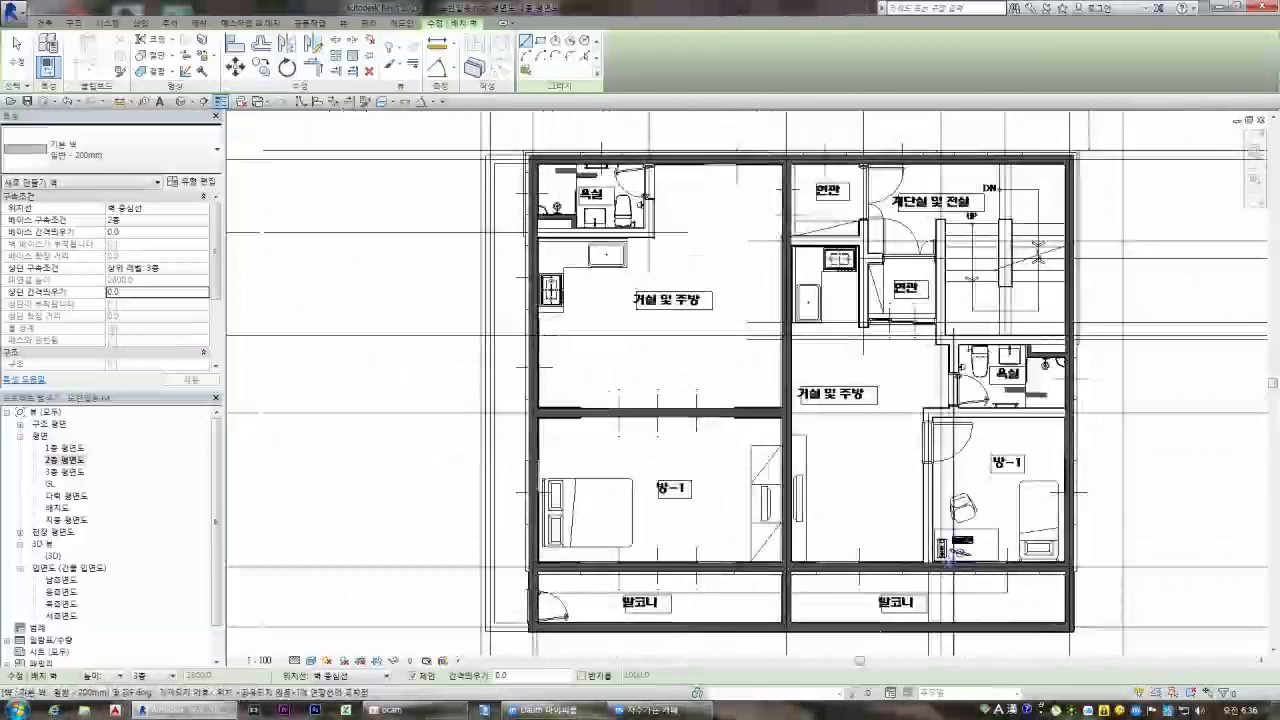
pyautogui.click(885, 566)
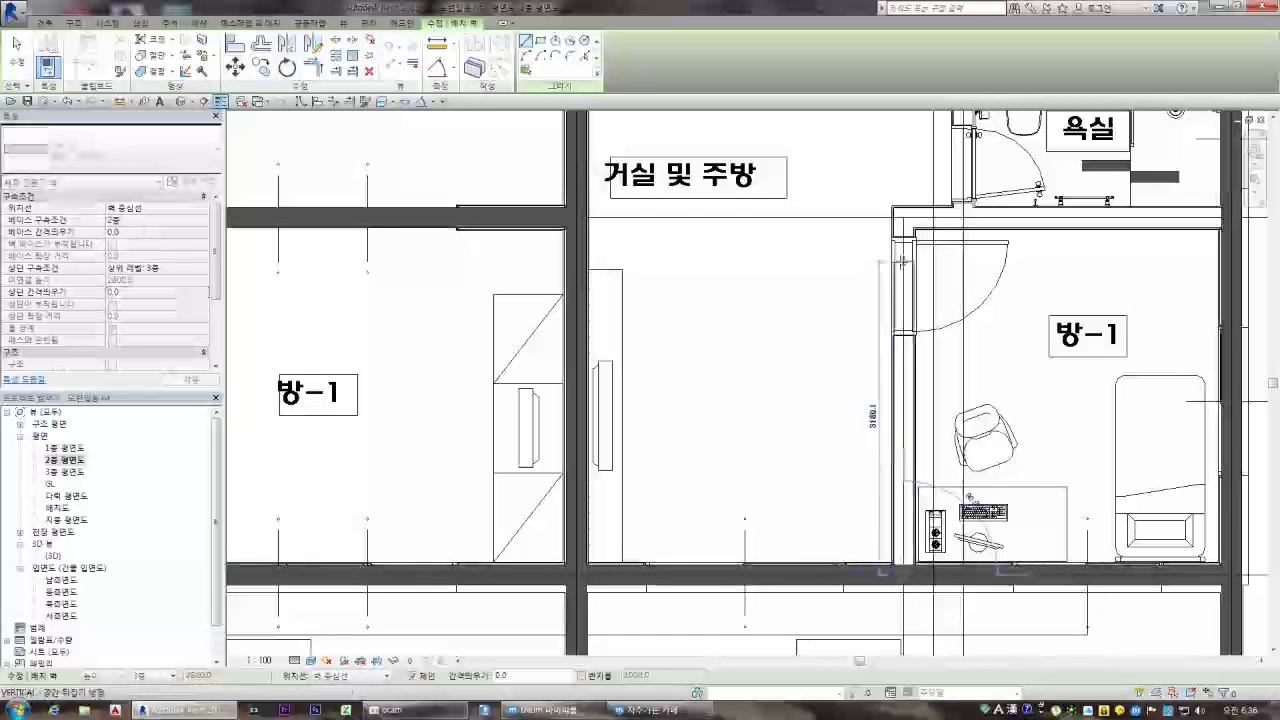
pyautogui.click(903, 212)
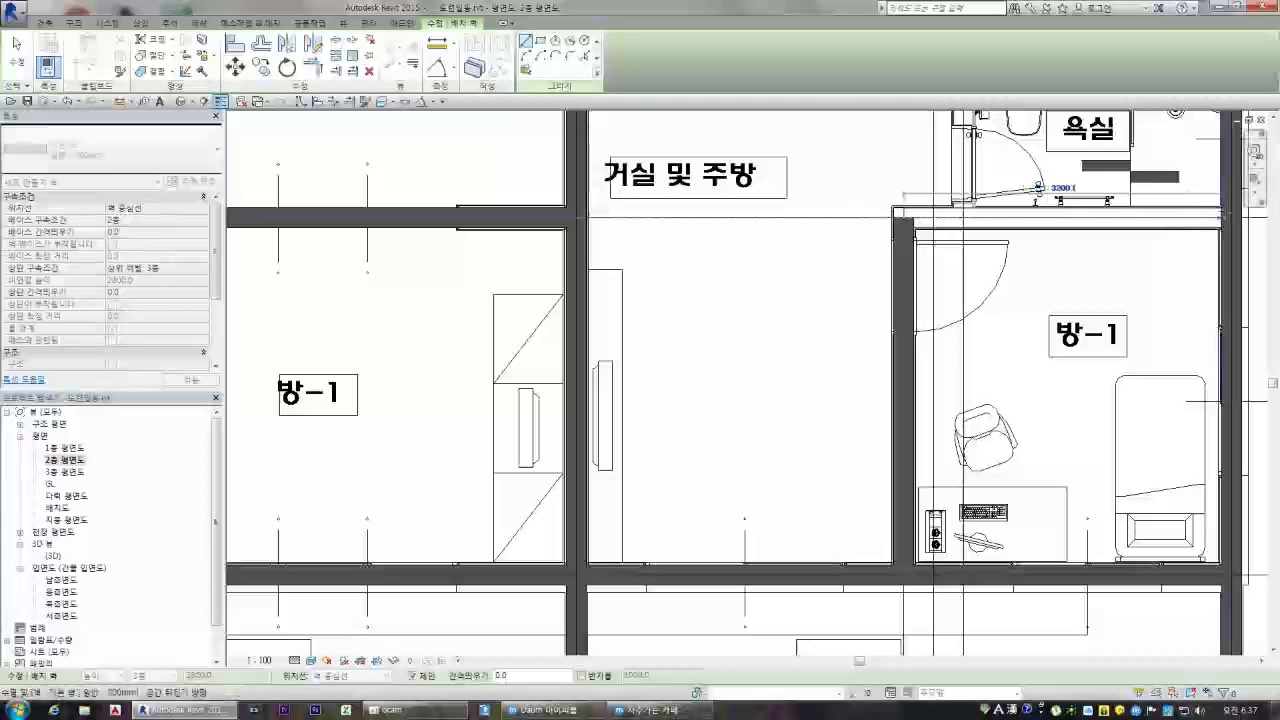
pyautogui.click(1228, 212)
pyautogui.scroll(-6, 847, 375)
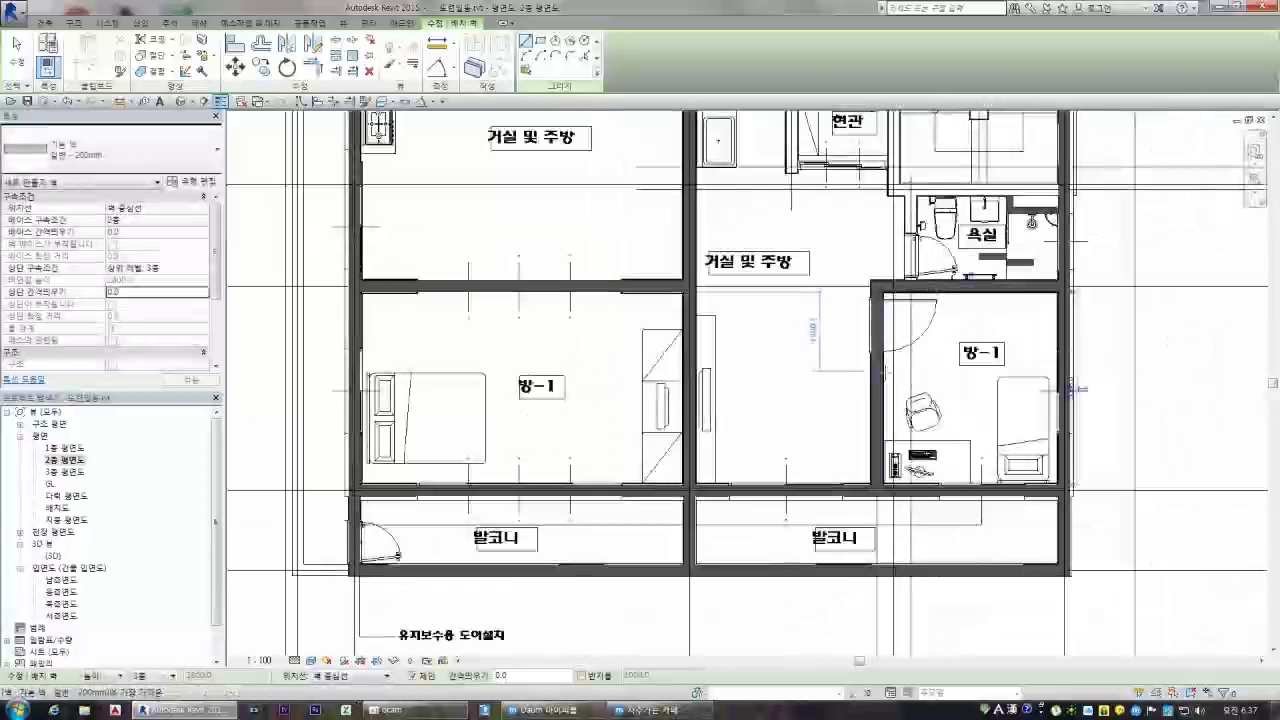
# Draw the stairwell walls from the east exterior wall west along the bathroom's north side, turning north to the exterior wall
pyautogui.scroll(6, 990, 268)
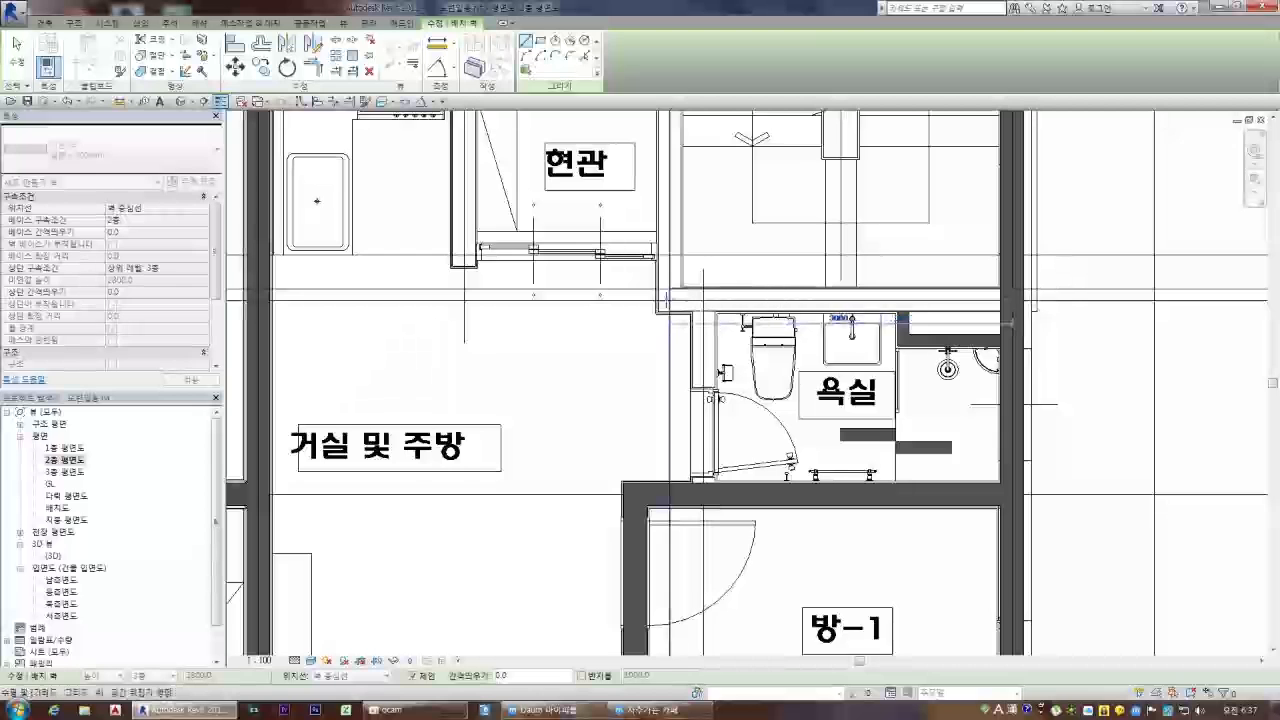
pyautogui.scroll(-3, 690, 330)
pyautogui.scroll(-3, 692, 335)
pyautogui.scroll(6, 683, 226)
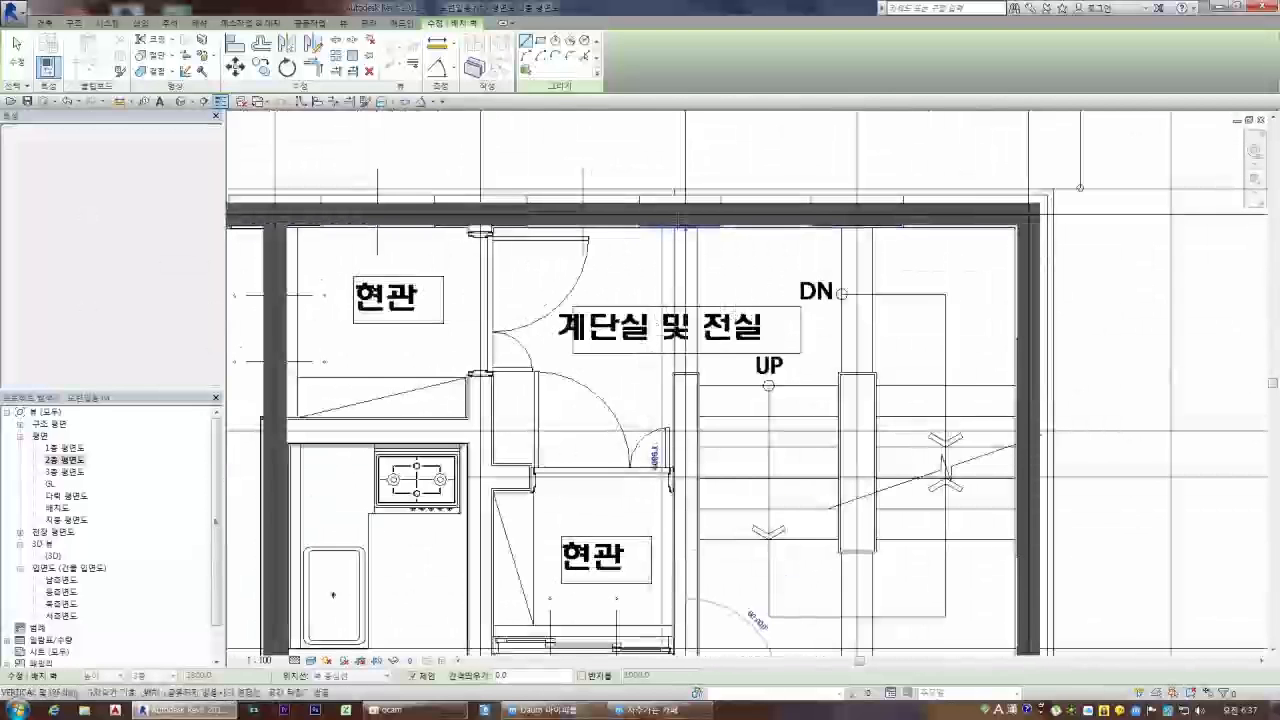
pyautogui.click(684, 214)
pyautogui.scroll(-3, 685, 222)
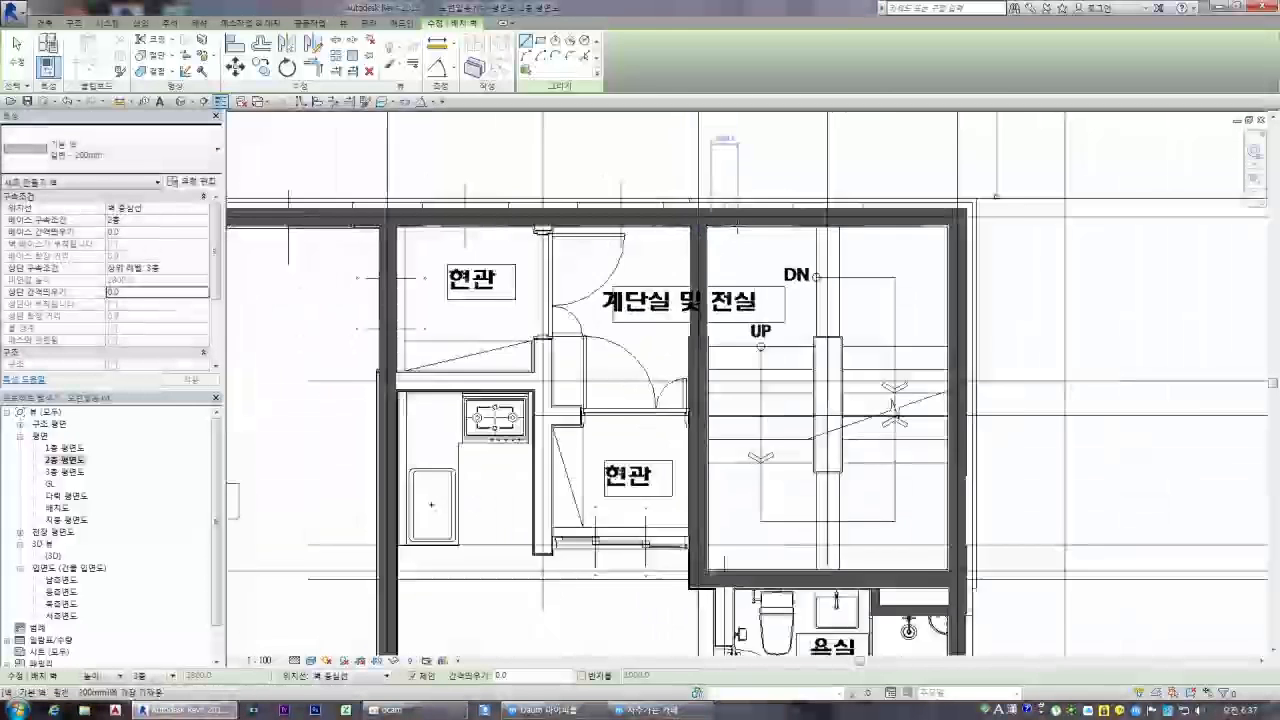
# Draw the wall between the east unit's kitchen and the 현관 north of it, from the unit dividing wall to the kitchen's east wall centerline
pyautogui.scroll(3, 455, 361)
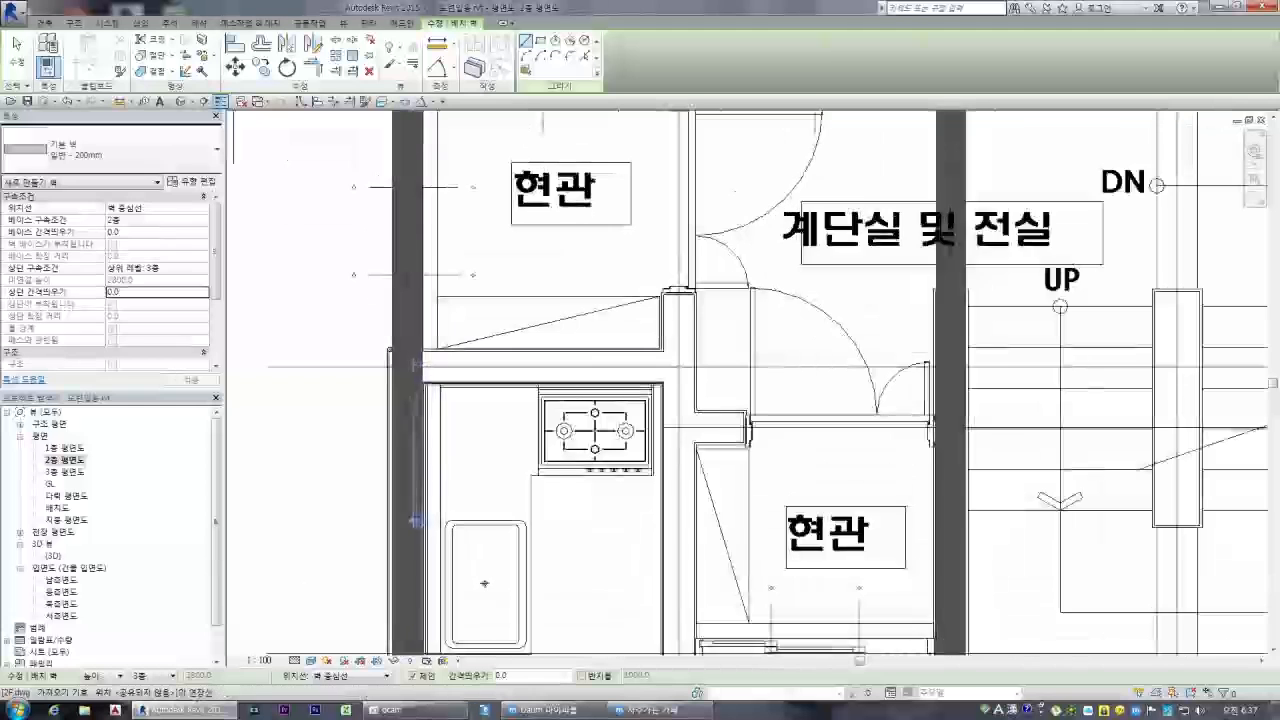
pyautogui.click(405, 365)
pyautogui.click(675, 365)
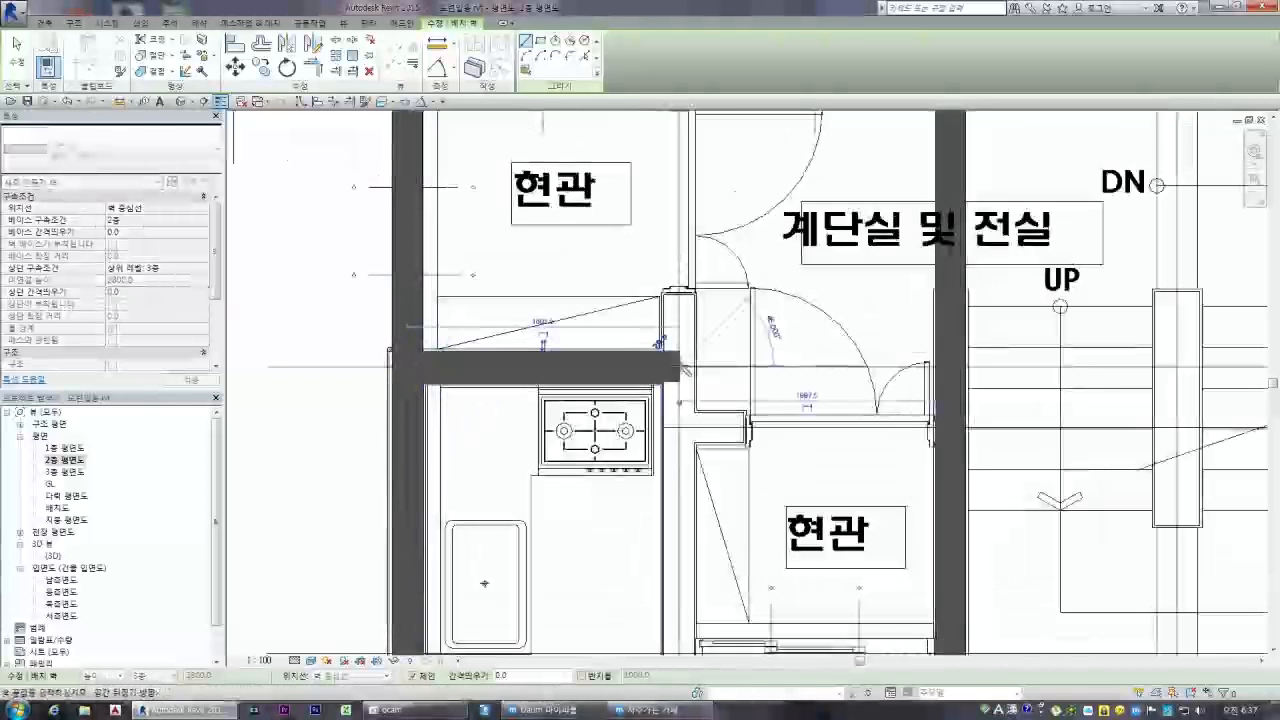
pyautogui.scroll(-3, 677, 368)
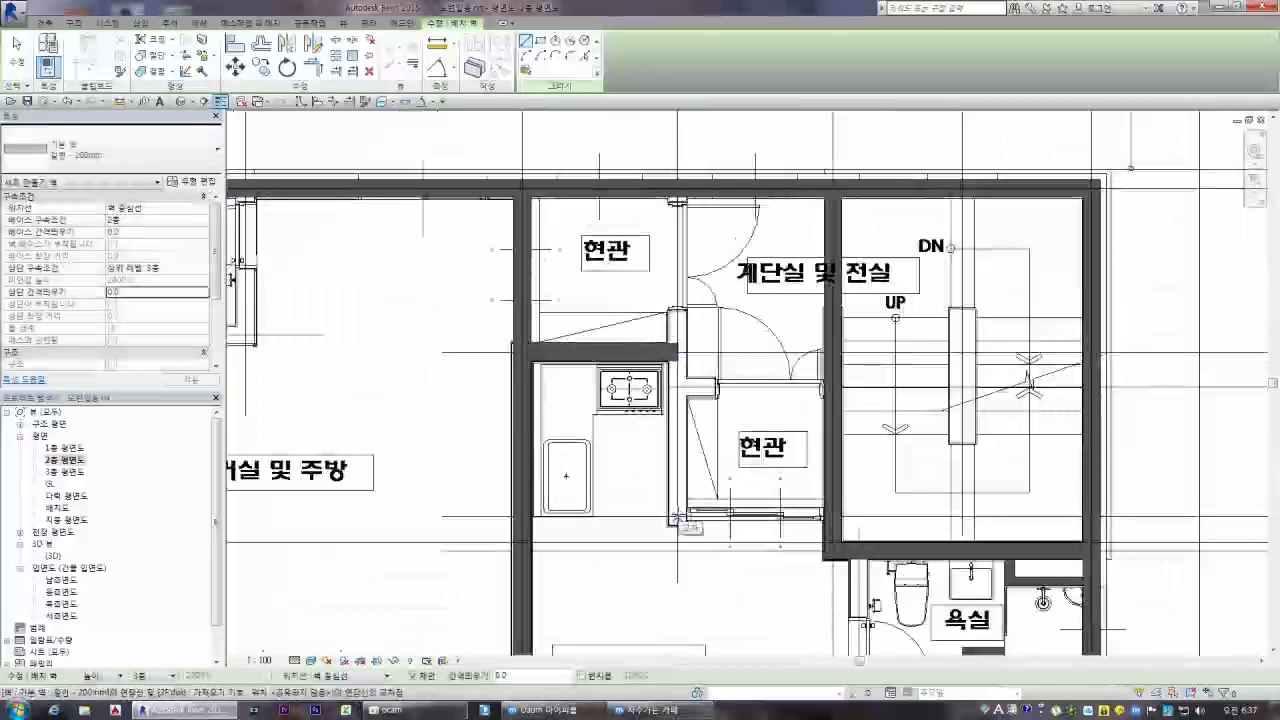
# Draw the kitchen's east wall from its south end beside the sliding door up to the north exterior wall
pyautogui.scroll(5, 672, 520)
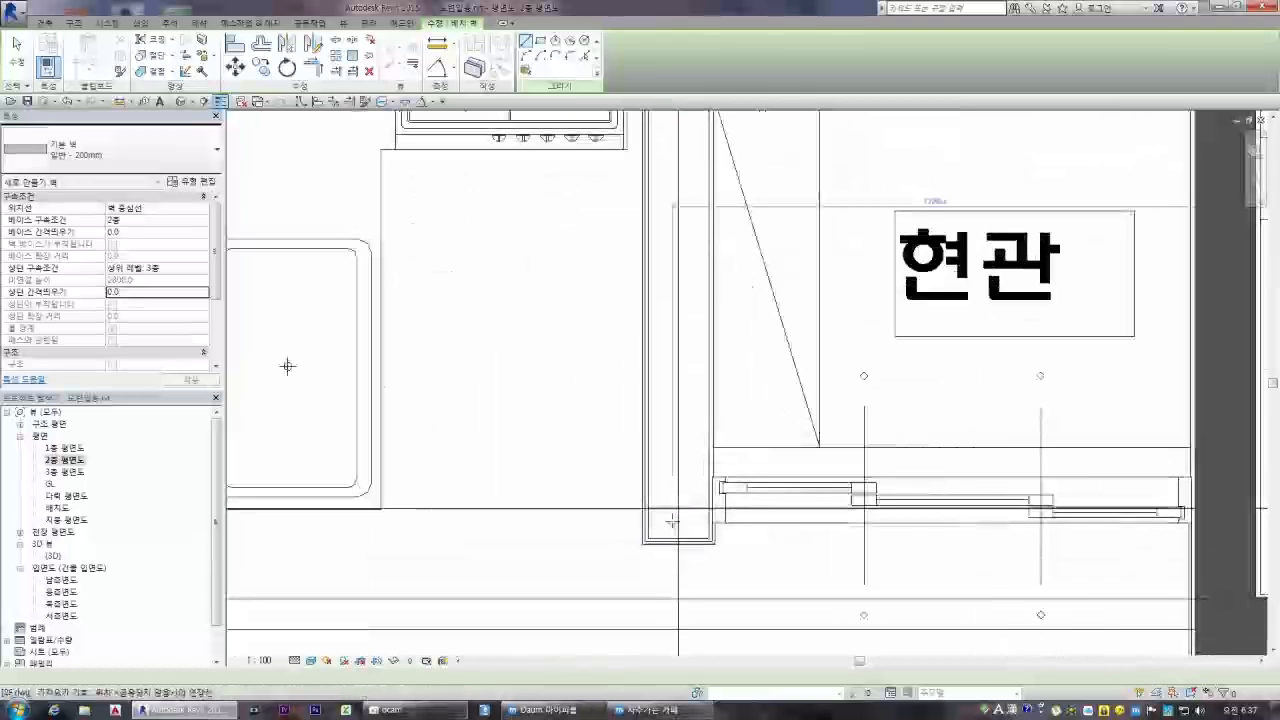
pyautogui.click(678, 540)
pyautogui.scroll(-6, 677, 358)
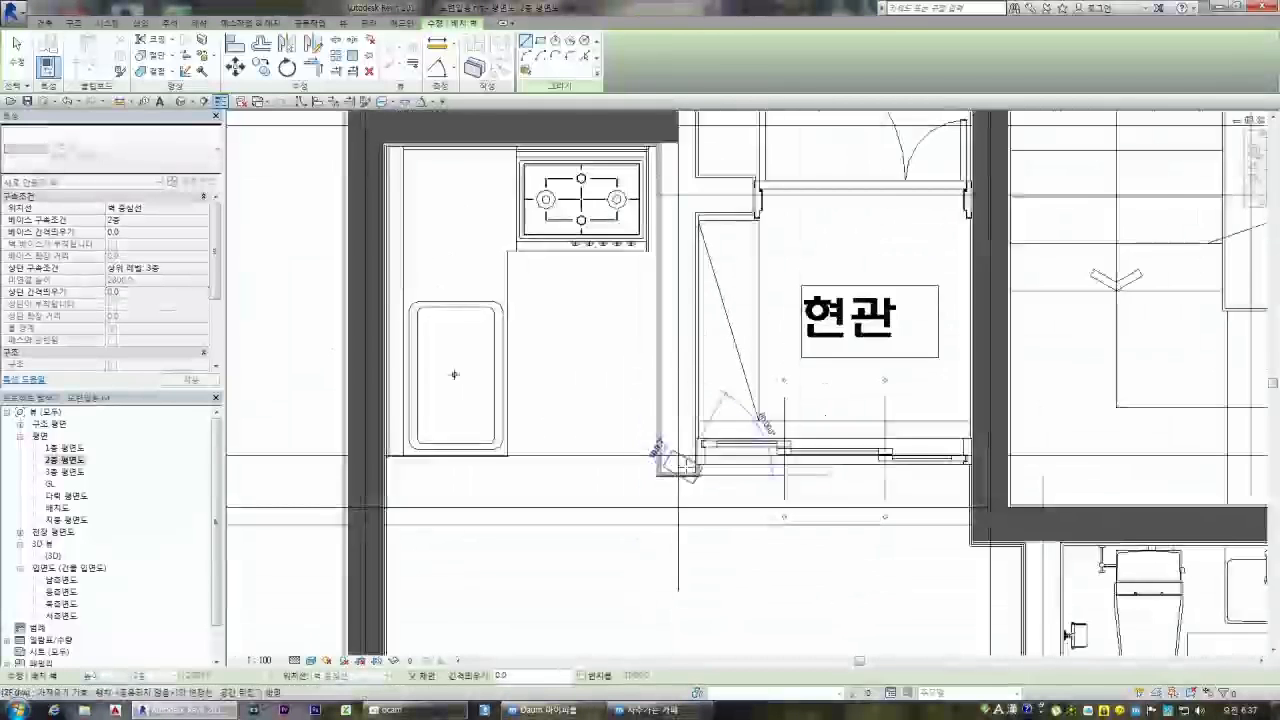
pyautogui.scroll(5, 690, 245)
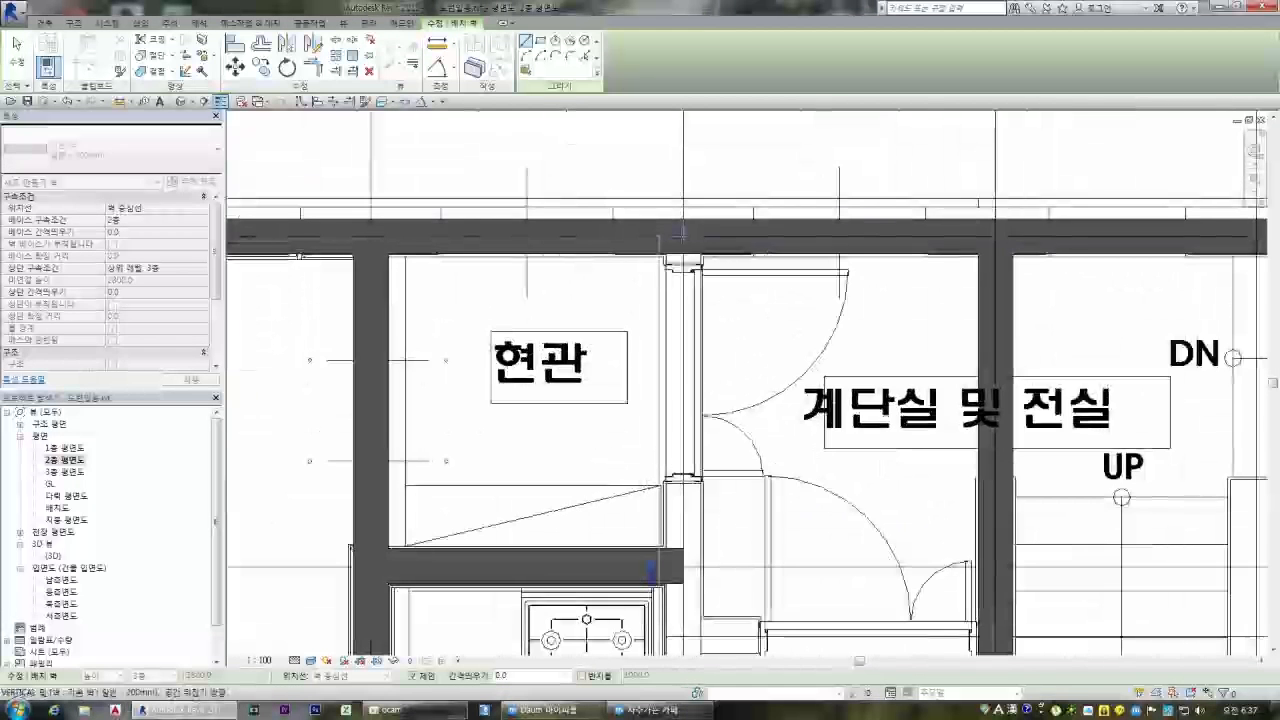
pyautogui.click(684, 238)
pyautogui.scroll(-3, 690, 228)
# Draw the wall between the stair hall and the 현관 south of it, from the kitchen's east wall to the stairwell wall
pyautogui.scroll(1, 766, 486)
pyautogui.scroll(2, 669, 440)
pyautogui.click(653, 406)
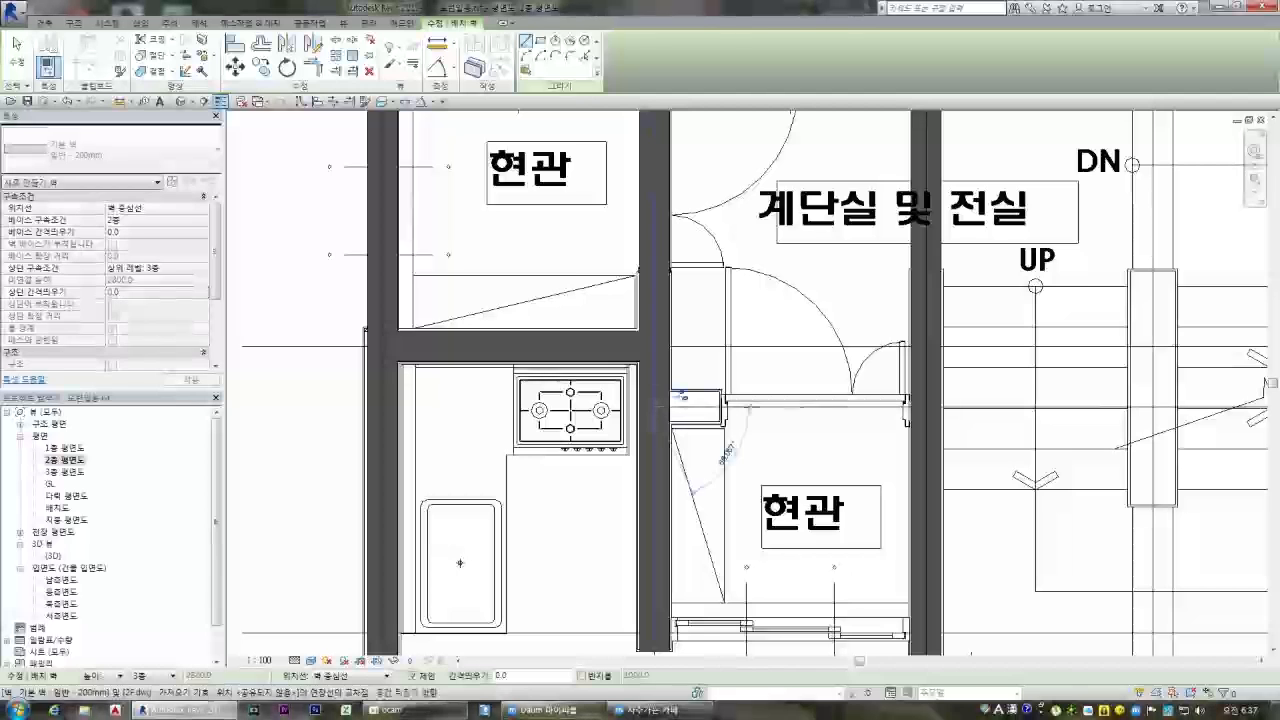
pyautogui.click(922, 405)
pyautogui.scroll(-3, 647, 360)
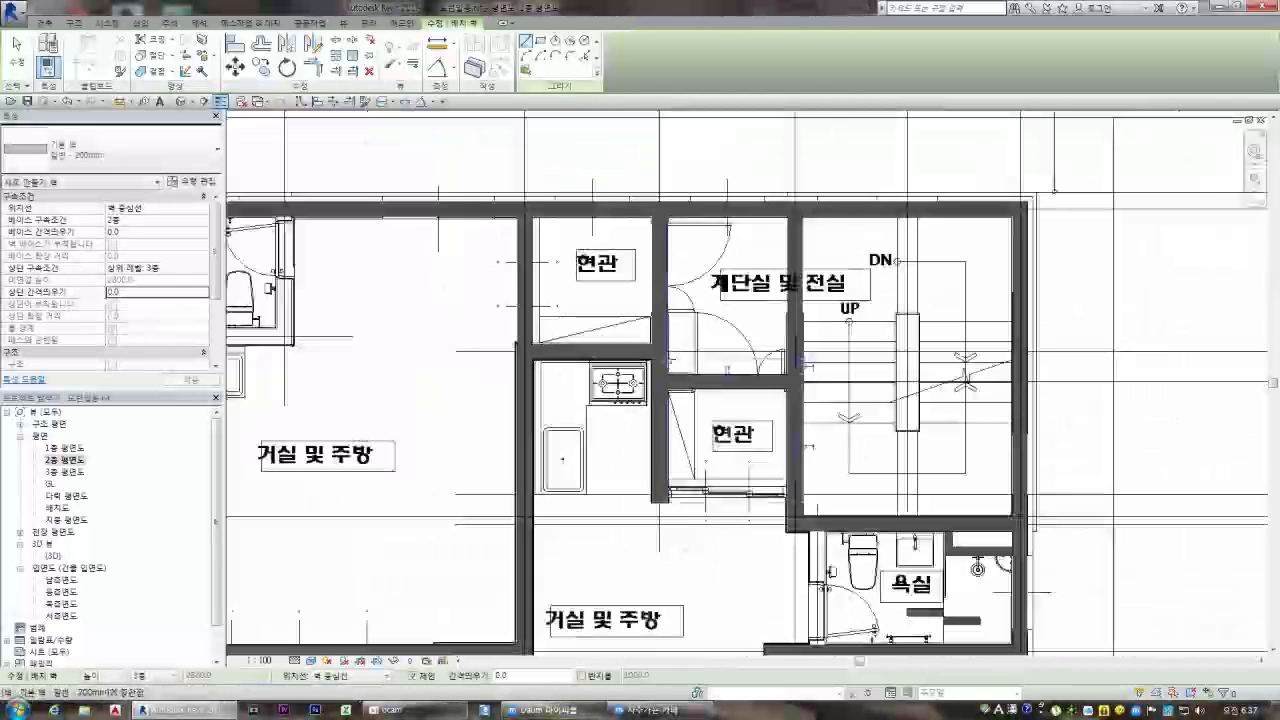
# Draw the east unit bathroom's west wall from the 방-1 north wall up to the stairwell's south wall
pyautogui.scroll(-3, 712, 466)
pyautogui.scroll(4, 808, 498)
pyautogui.scroll(2, 820, 595)
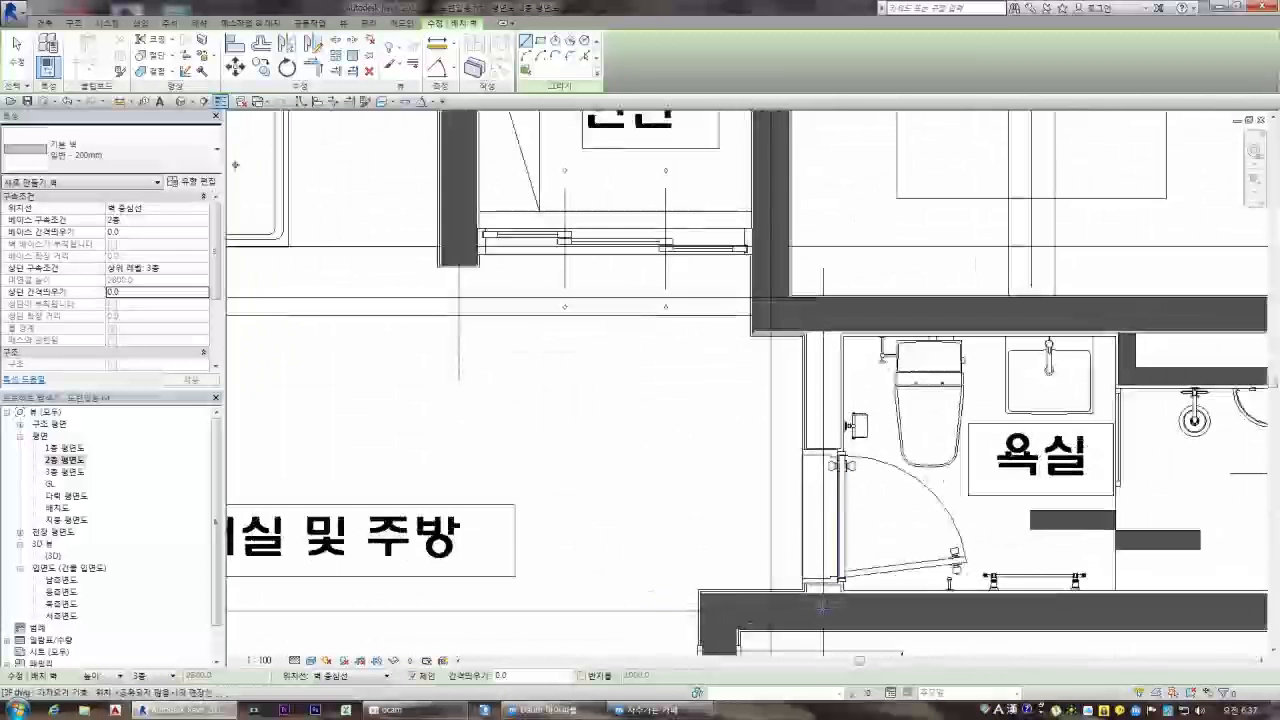
pyautogui.click(822, 609)
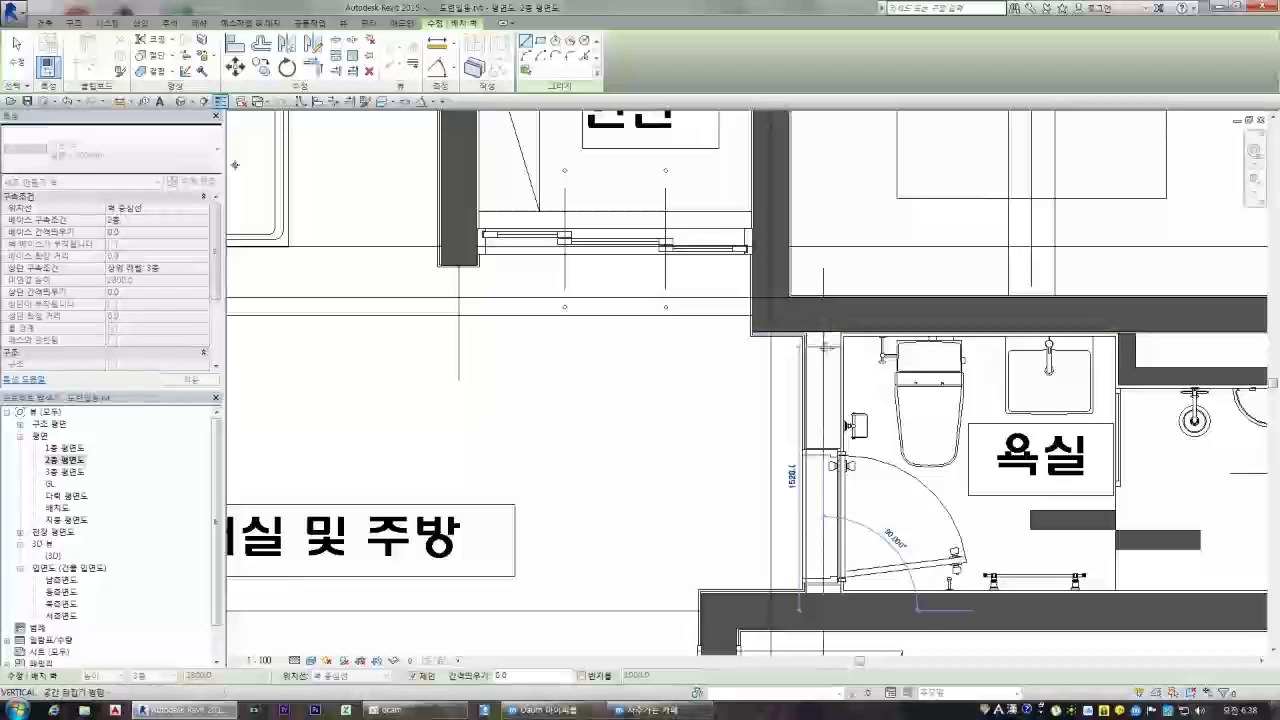
pyautogui.click(822, 320)
pyautogui.scroll(-5, 790, 393)
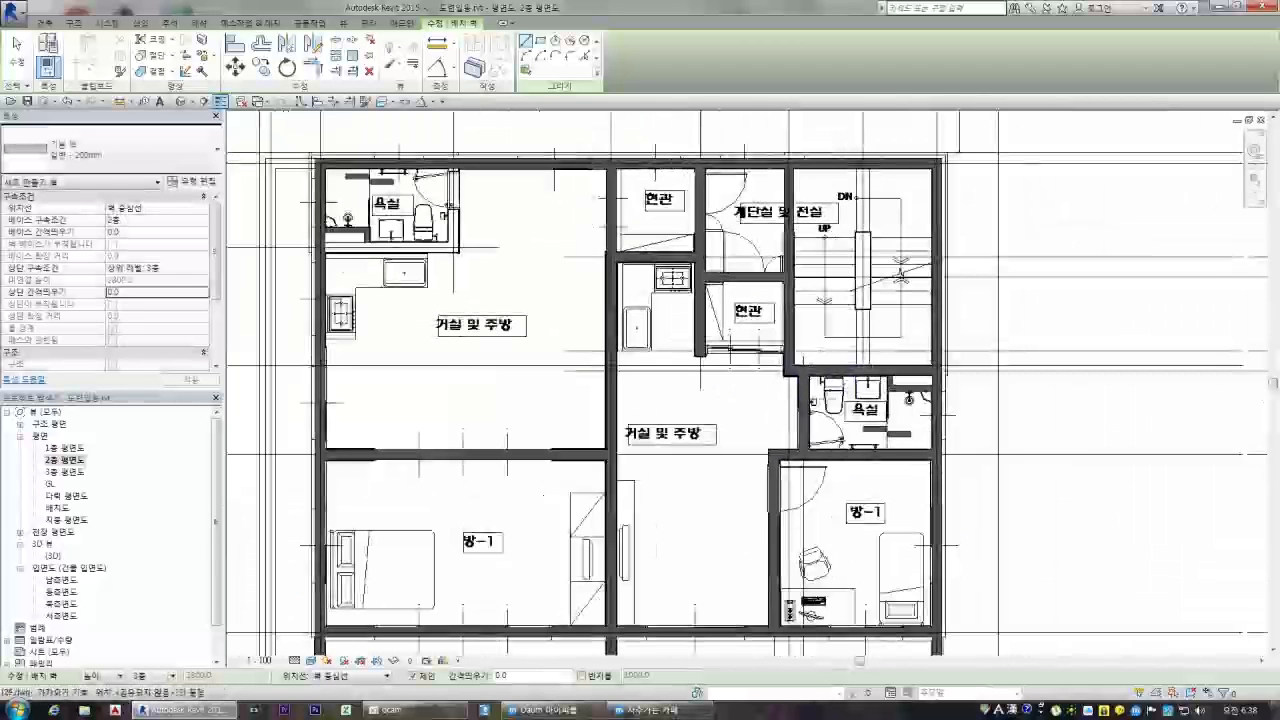
# Draw the west unit bathroom's south wall from the west exterior wall to the bathroom's southeast corner
pyautogui.scroll(-2, 696, 337)
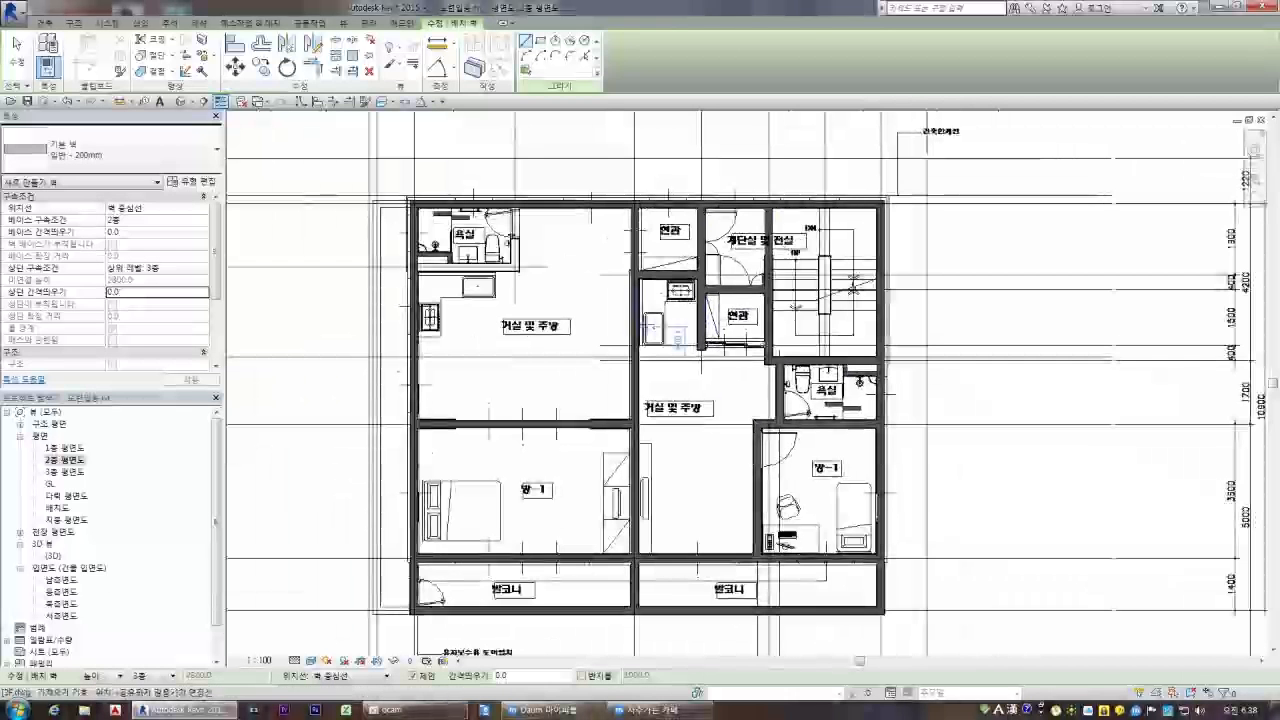
pyautogui.scroll(-2, 600, 285)
pyautogui.scroll(6, 552, 263)
pyautogui.scroll(2, 519, 335)
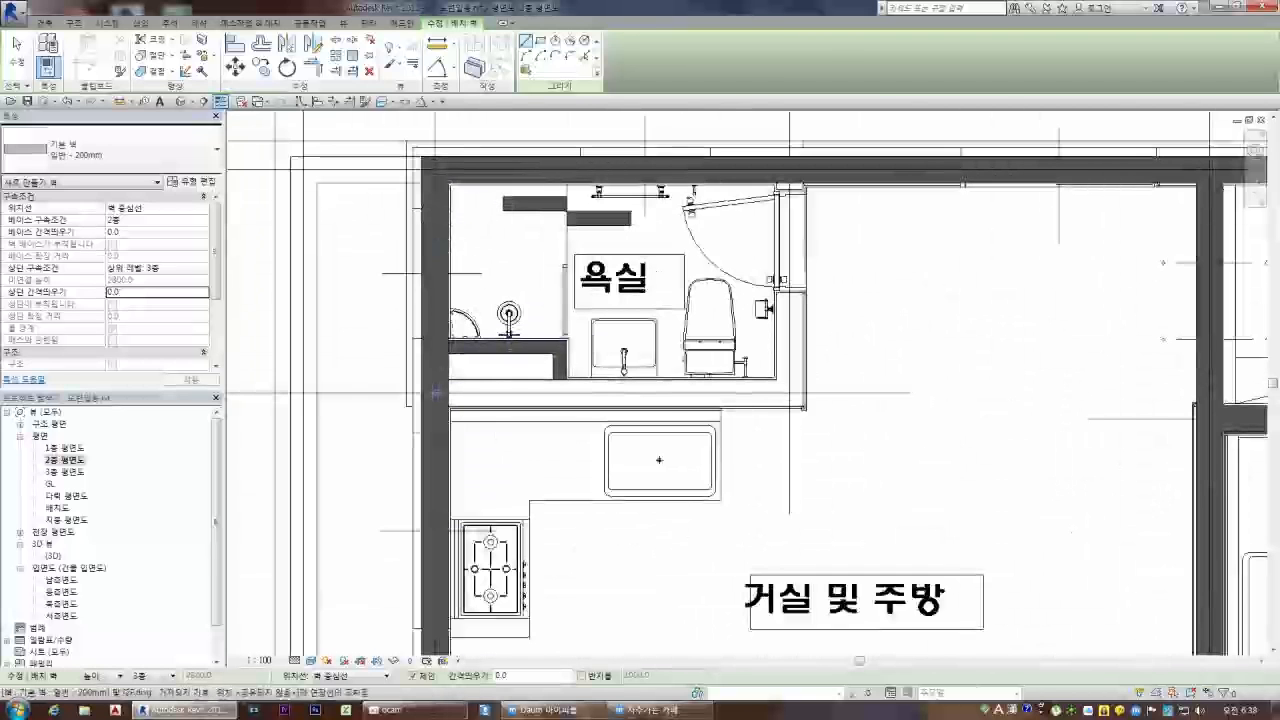
pyautogui.click(437, 396)
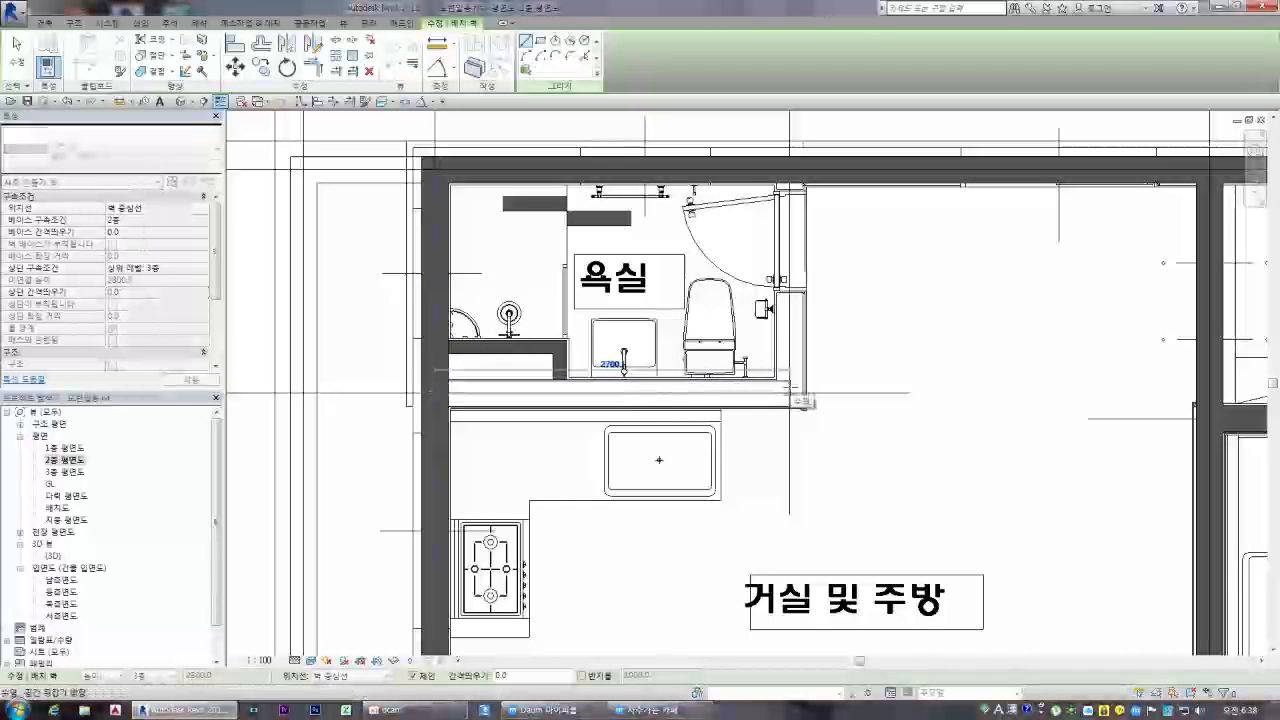
pyautogui.scroll(3, 790, 392)
pyautogui.scroll(-2, 780, 398)
pyautogui.scroll(3, 450, 410)
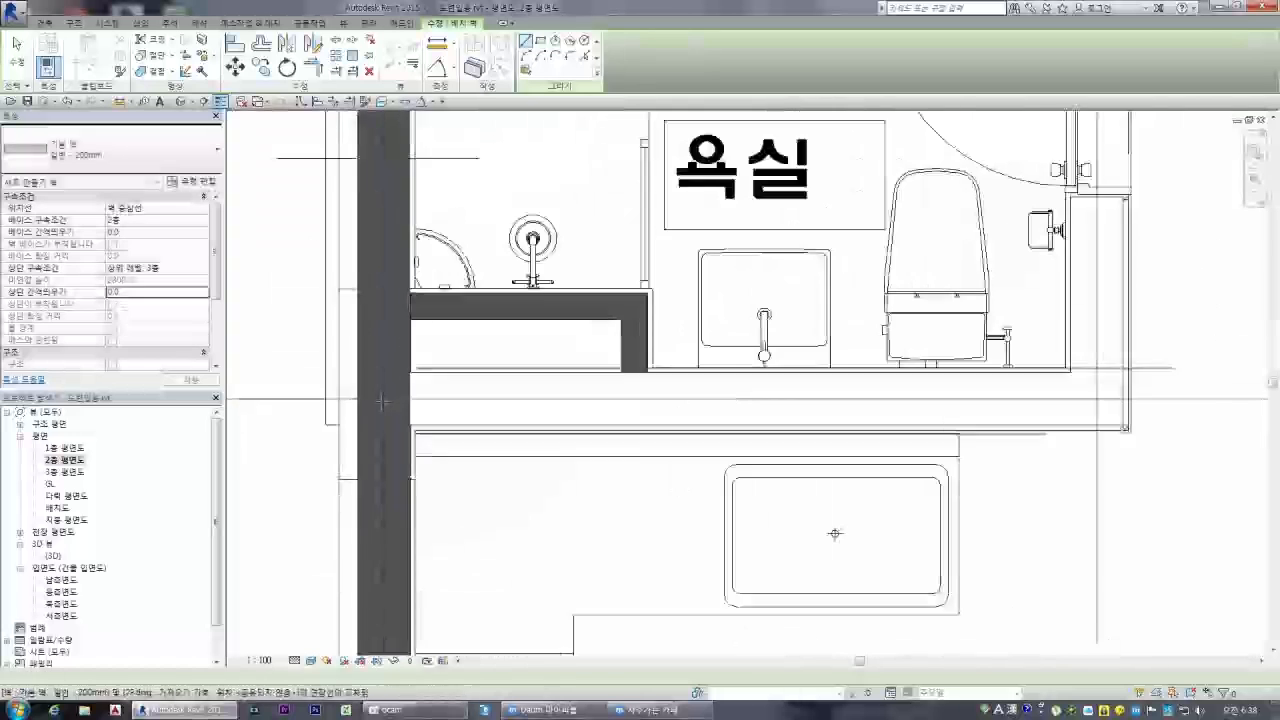
pyautogui.scroll(-1, 613, 398)
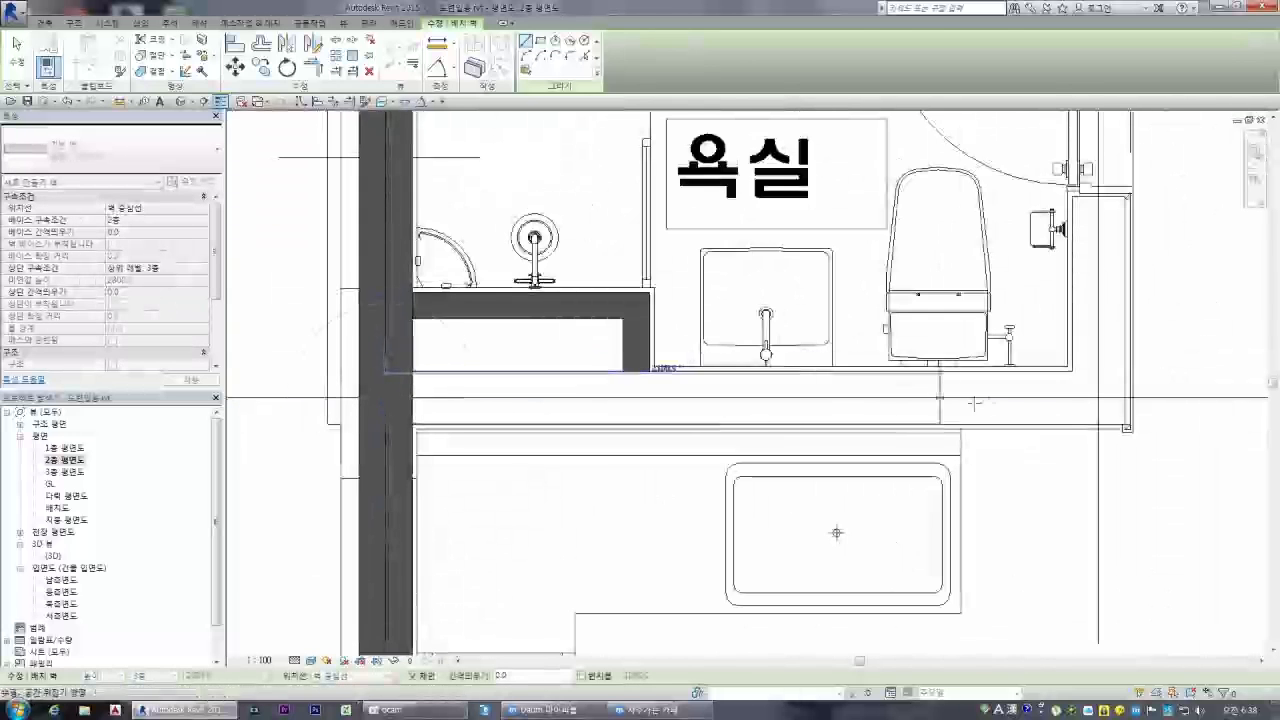
pyautogui.click(1098, 398)
# Draw the west unit bathroom's east wall from its southeast corner up to the north exterior wall
pyautogui.scroll(-4, 1092, 406)
pyautogui.scroll(3, 1095, 283)
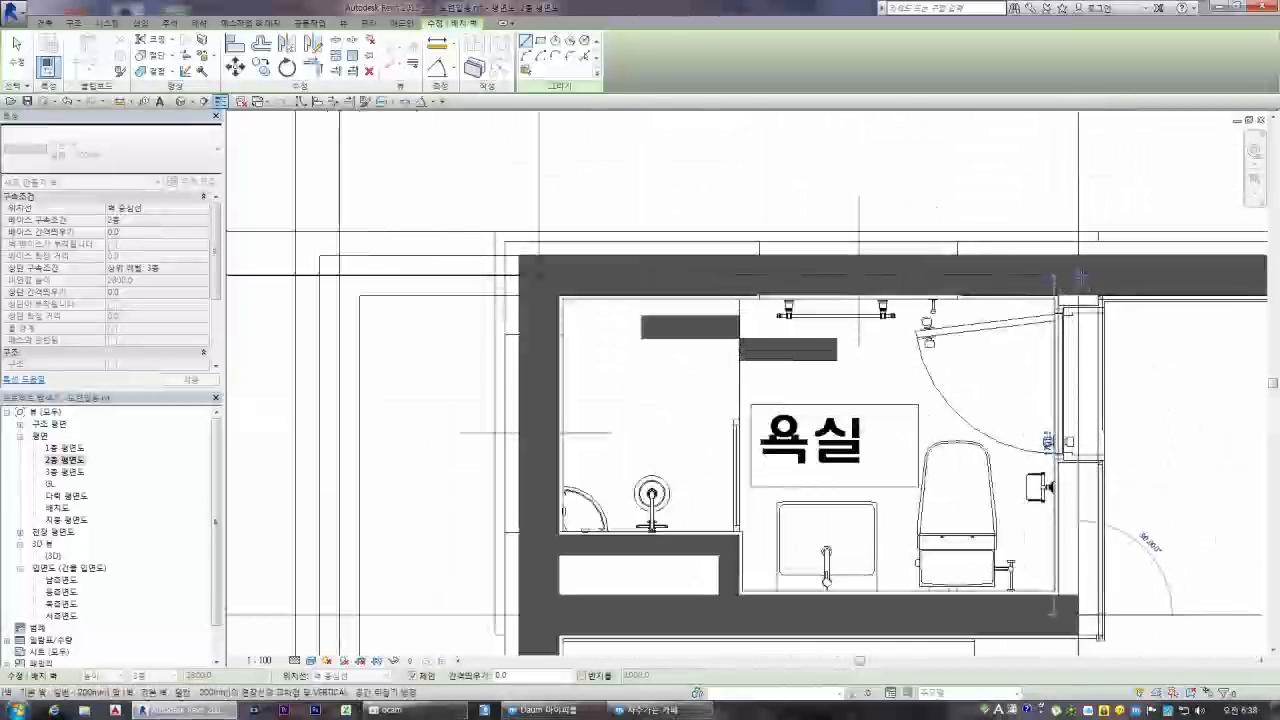
pyautogui.scroll(3, 1090, 370)
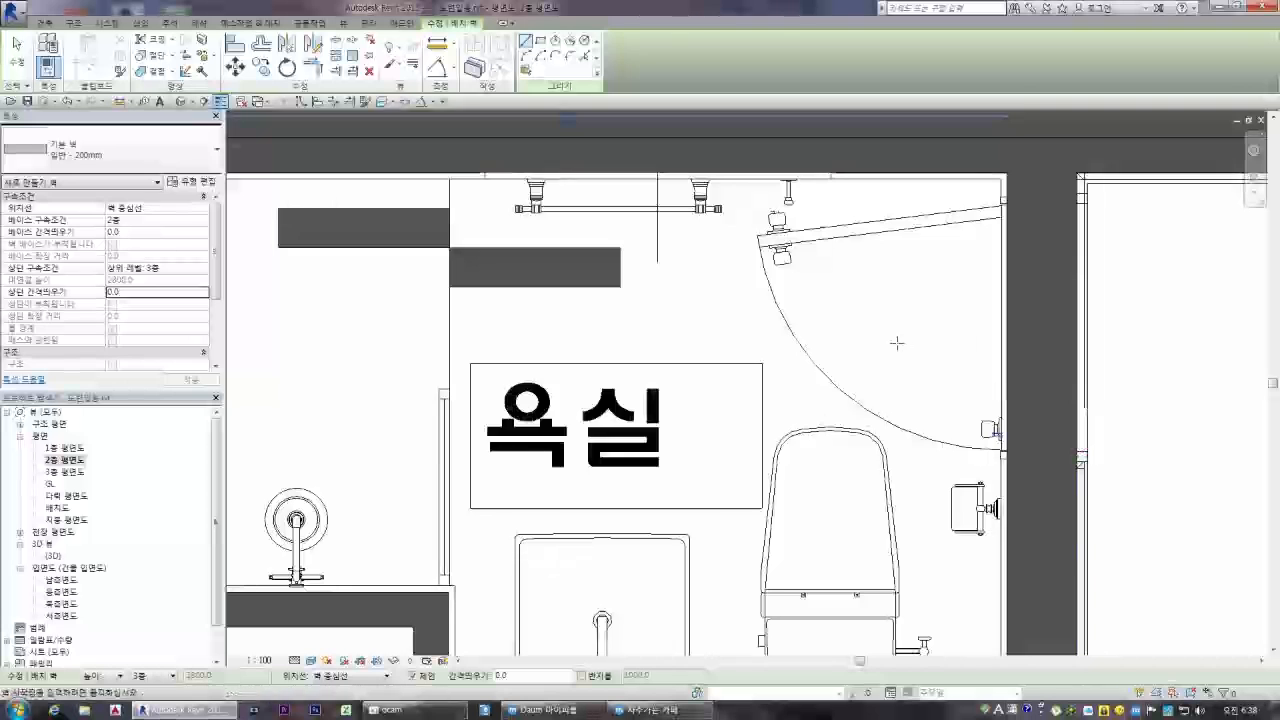
# Extend a wall from the building's northwest corner west to the outer terrace line and finish wall placement
pyautogui.scroll(-6, 917, 344)
pyautogui.scroll(-6, 917, 344)
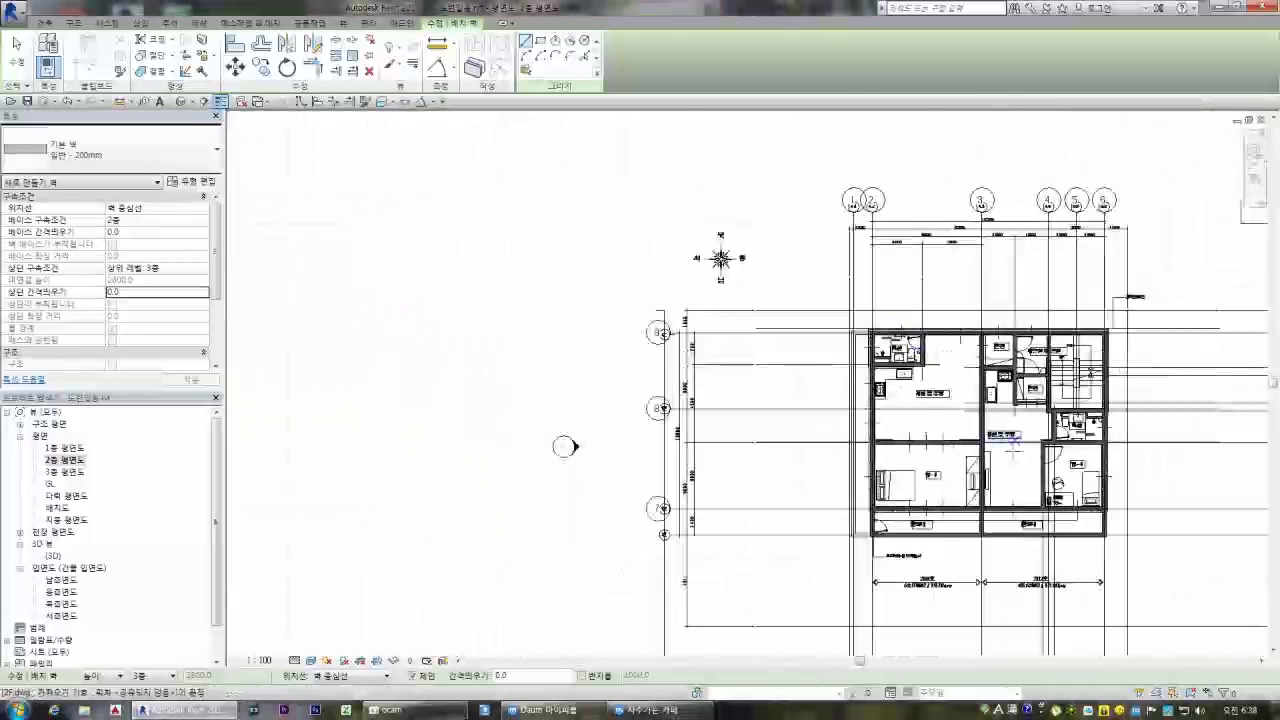
pyautogui.scroll(5, 870, 340)
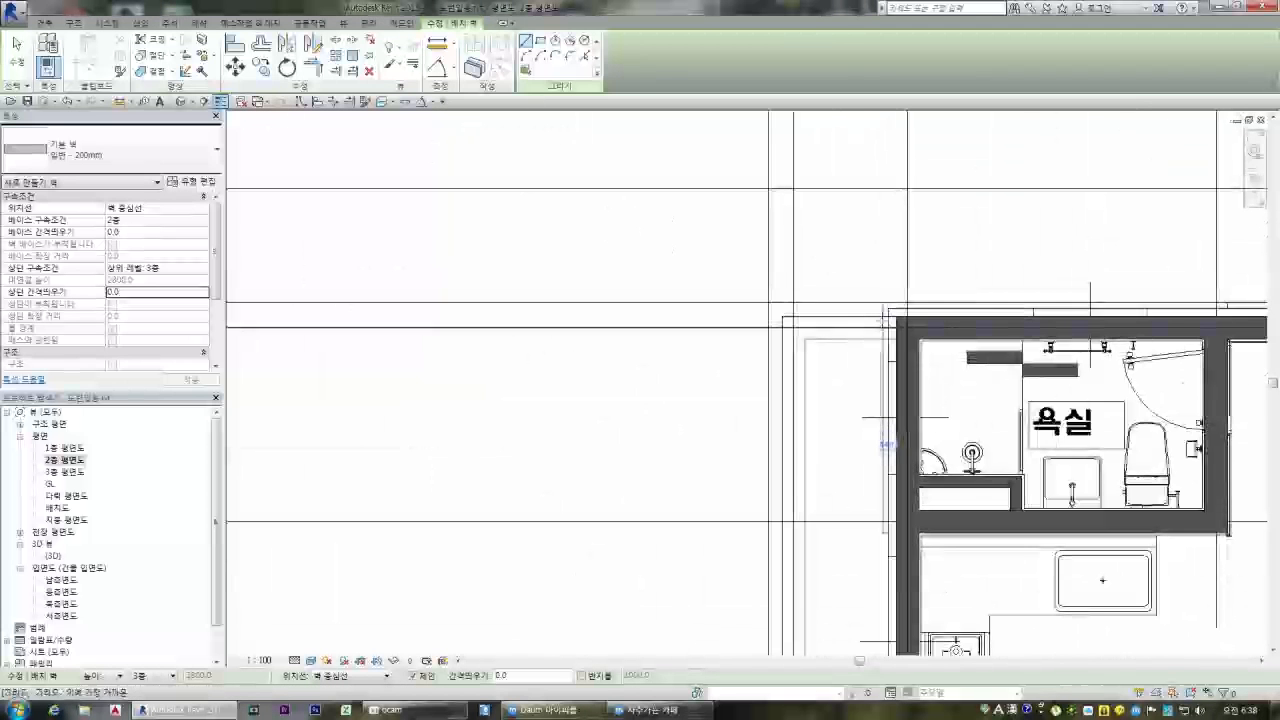
pyautogui.click(902, 326)
pyautogui.click(745, 326)
pyautogui.scroll(-5, 763, 293)
pyautogui.scroll(-2, 768, 397)
pyautogui.scroll(2, 772, 551)
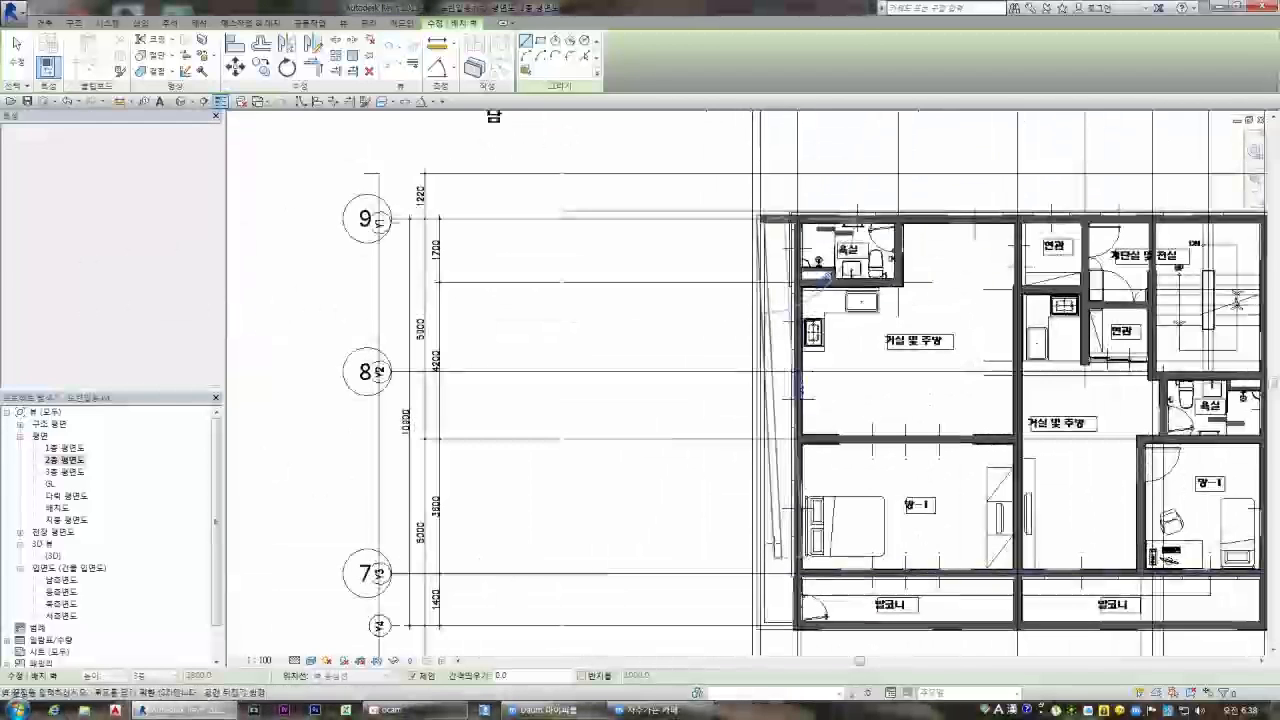
pyautogui.press('Escape')
pyautogui.press('Escape')
# Open the {3D} view of the model
pyautogui.scroll(3, 789, 213)
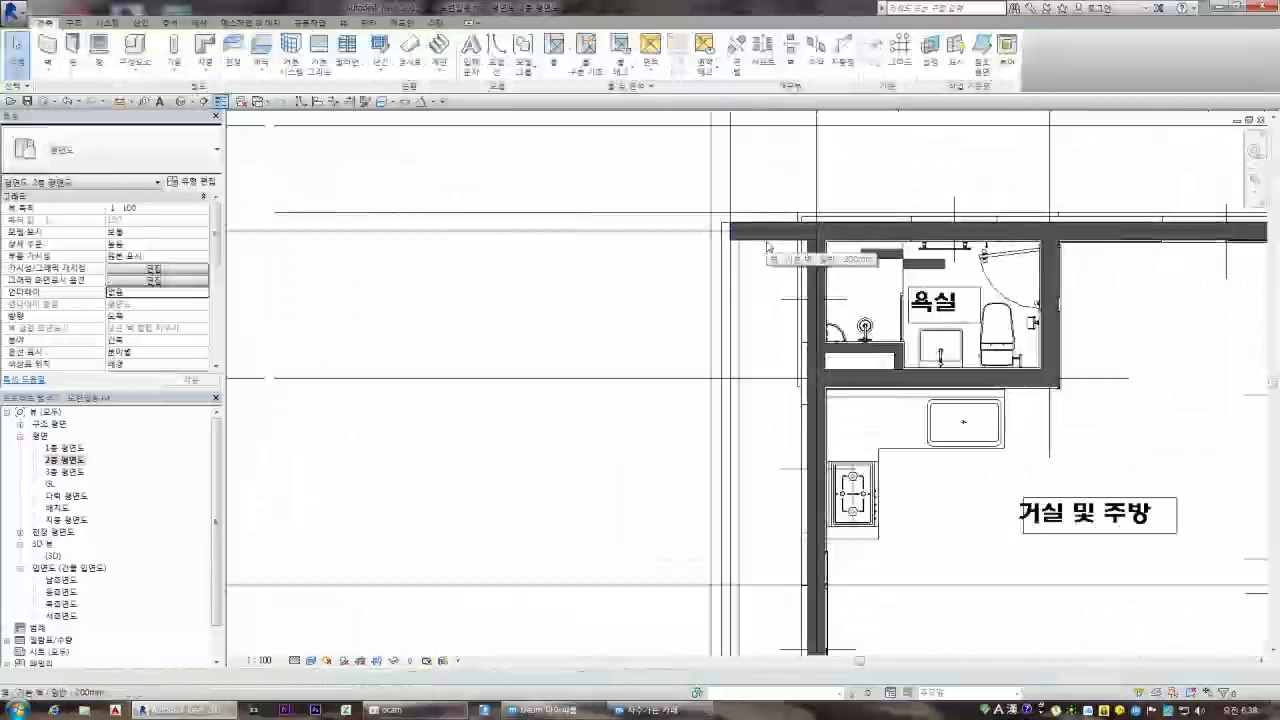
pyautogui.click(735, 241)
pyautogui.press('Escape')
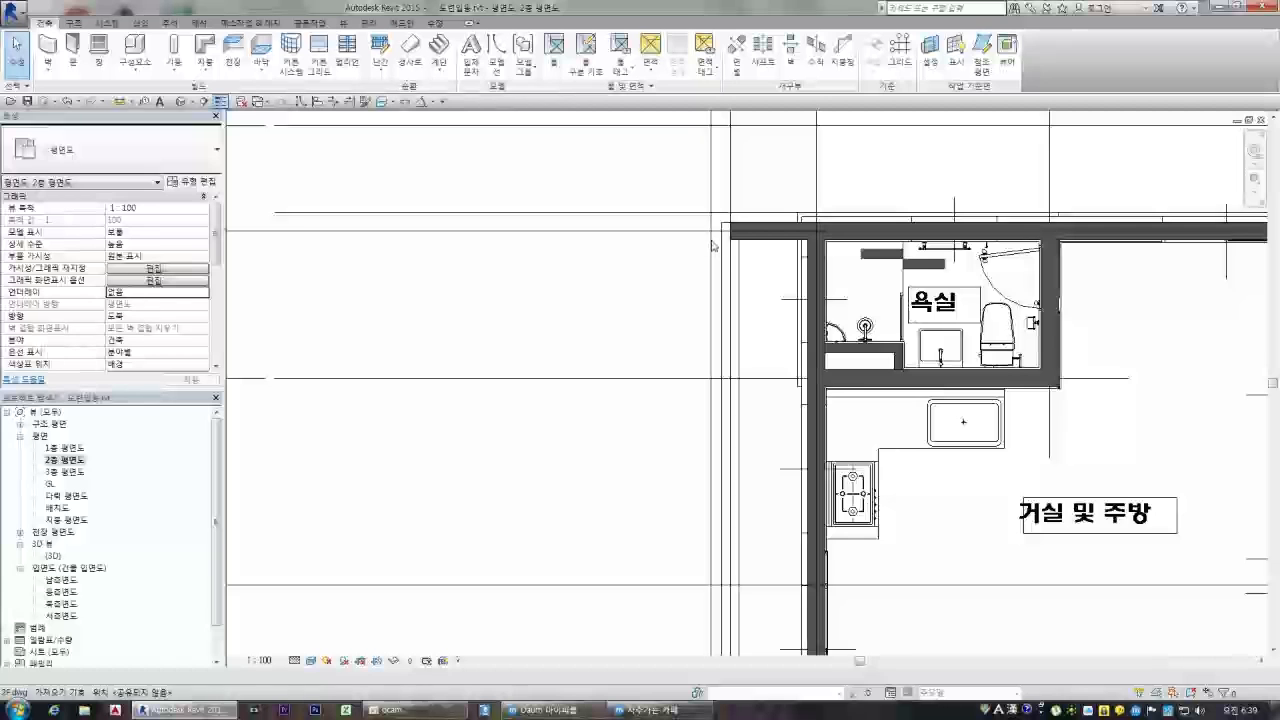
pyautogui.scroll(3, 737, 249)
pyautogui.doubleClick(55, 555)
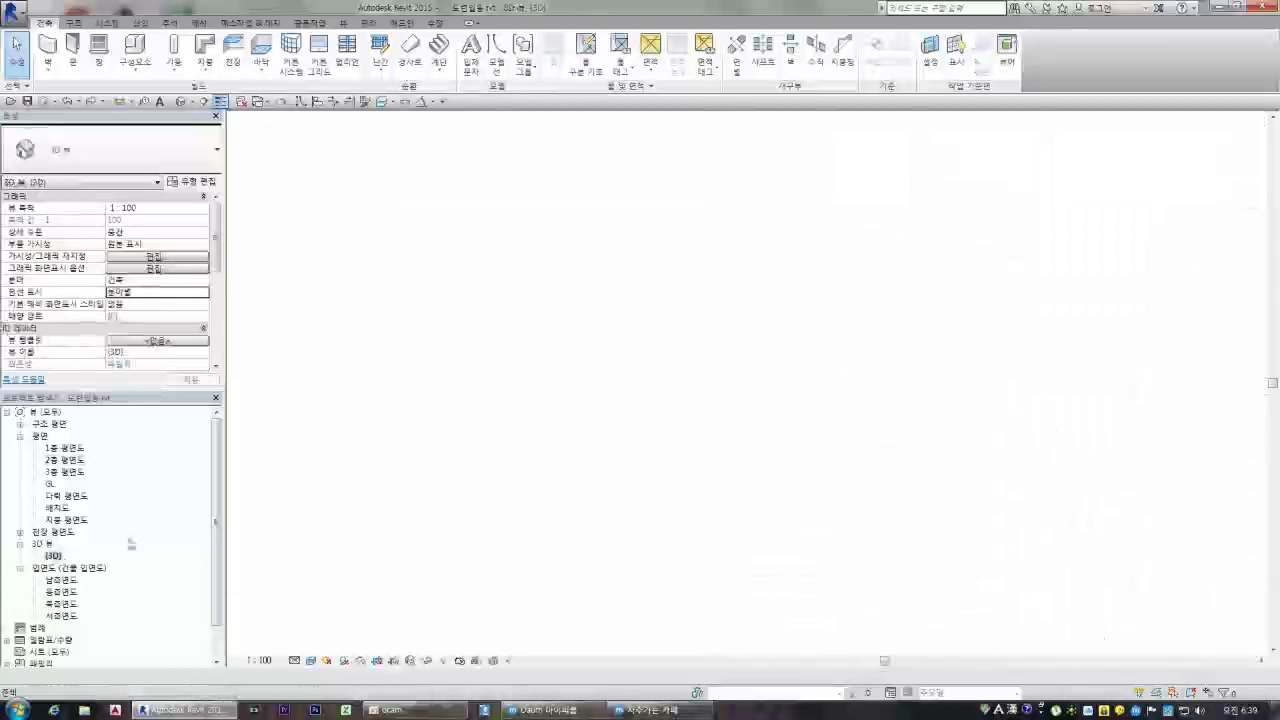
# Examine in 3D how the first-floor concrete walls meet the second-floor walls at the building's southwest corner
pyautogui.click(395, 710)
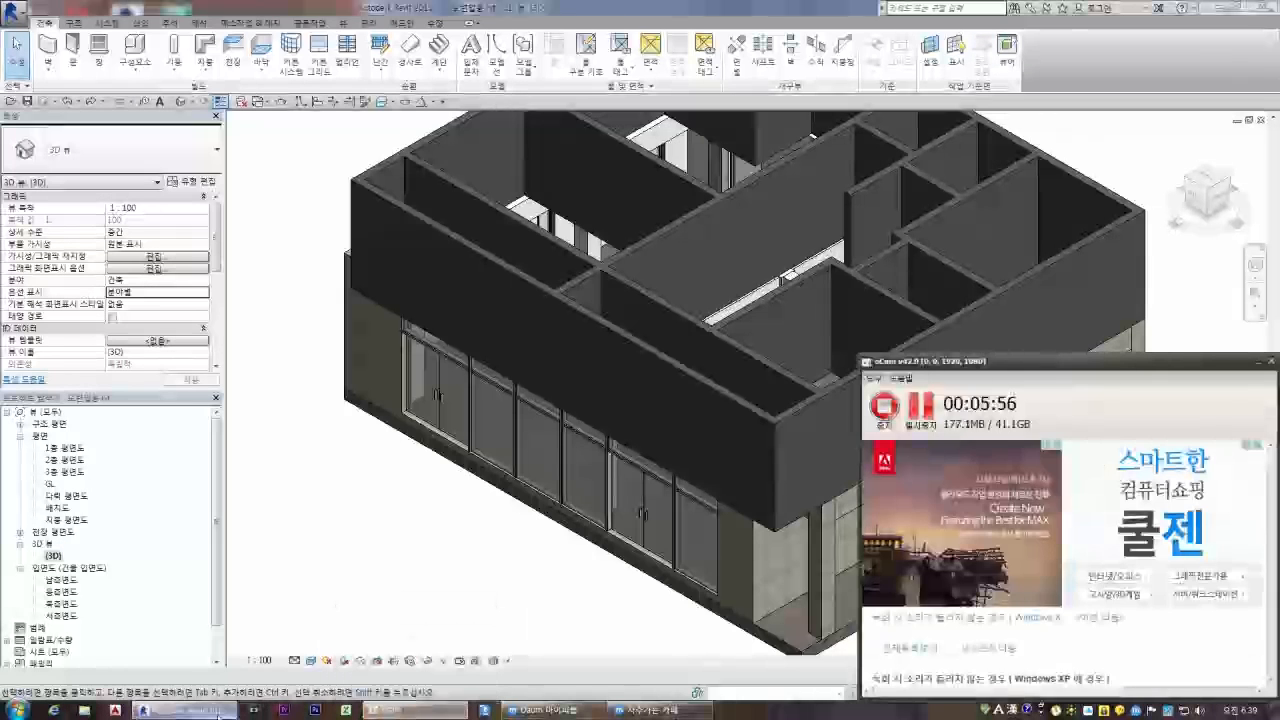
pyautogui.click(487, 572)
pyautogui.scroll(-2, 487, 572)
pyautogui.click(1193, 185)
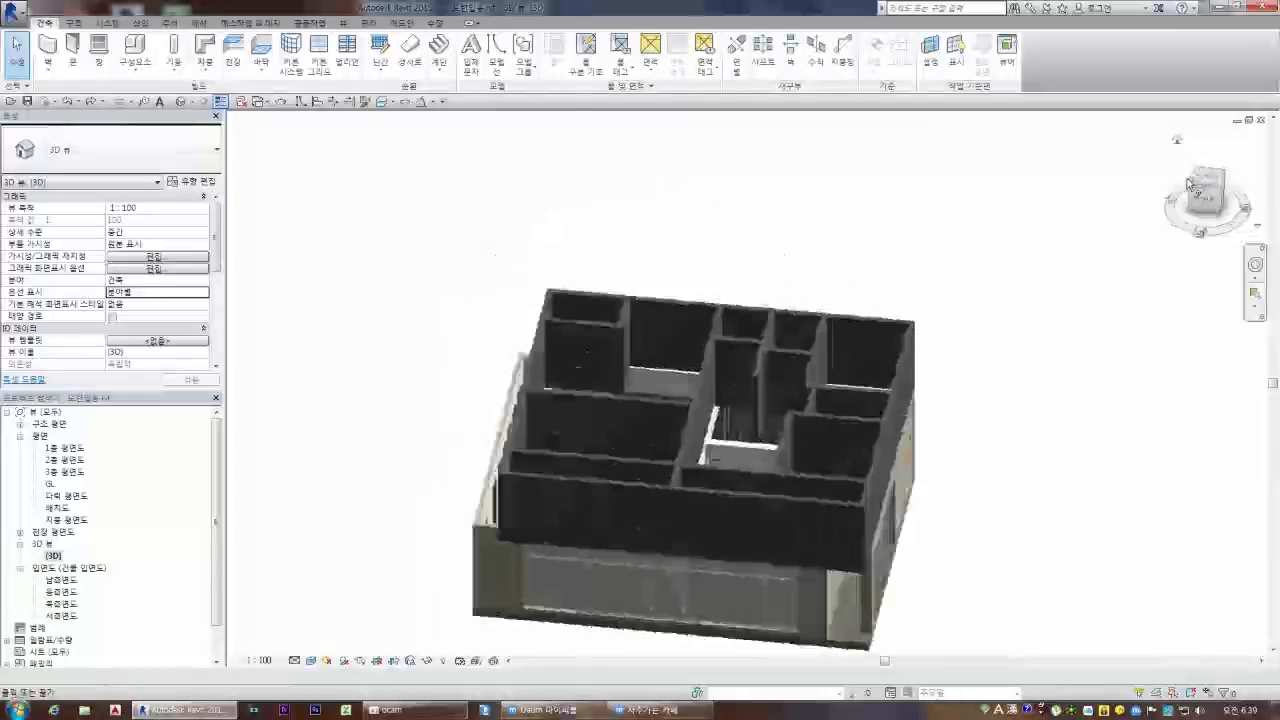
pyautogui.scroll(5, 714, 393)
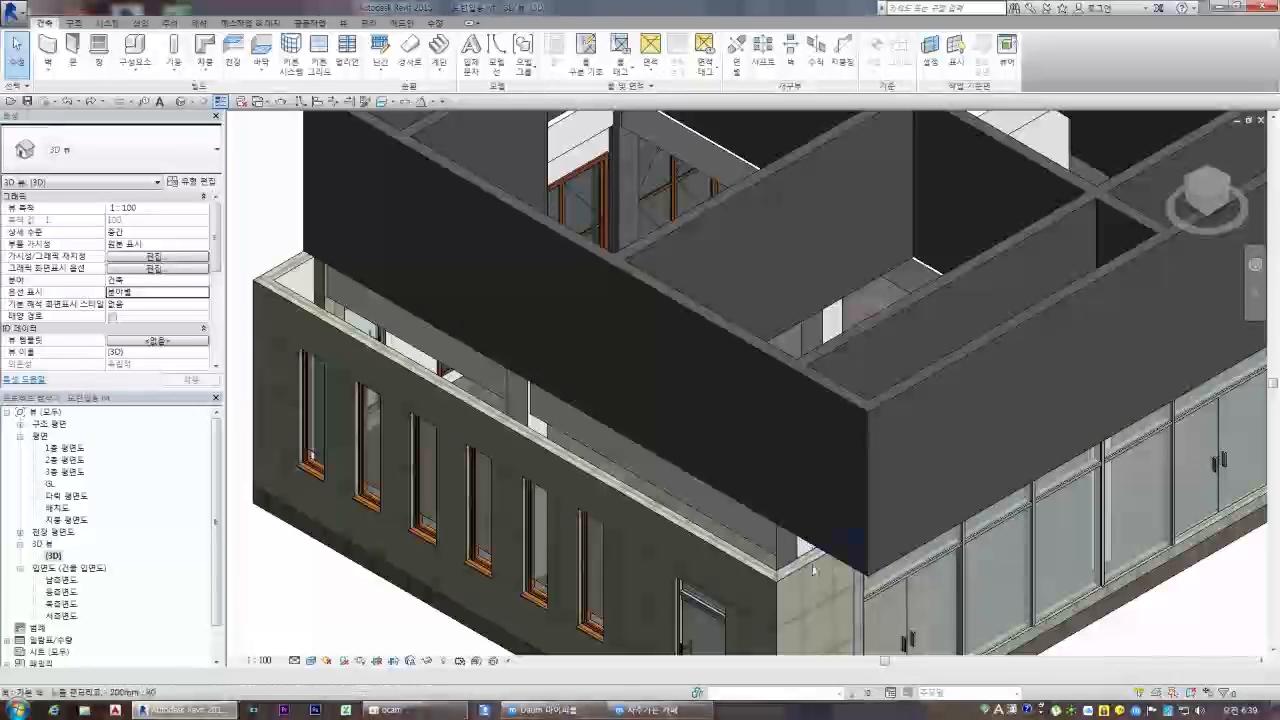
pyautogui.click(813, 570)
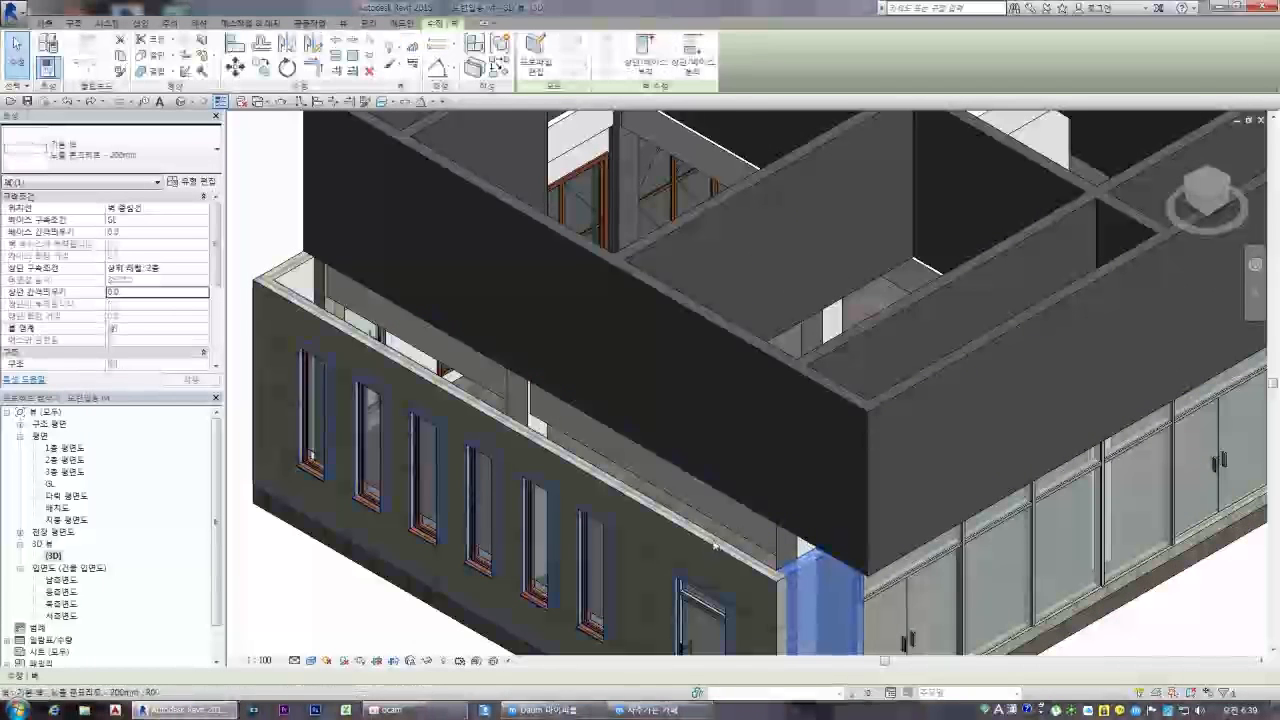
# In the 2층 평면도 plan, hide the imported 2F.dwg element and set the view's underlay to 1층
pyautogui.doubleClick(68, 459)
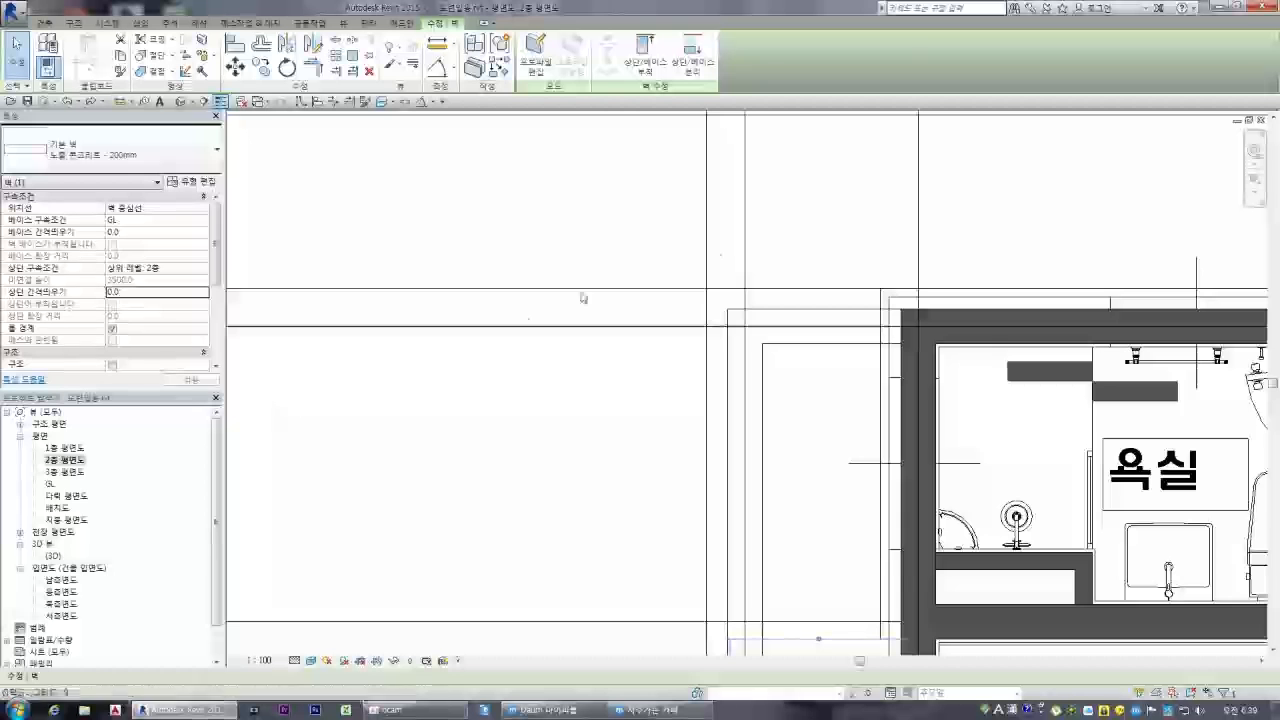
pyautogui.scroll(-5, 368, 213)
pyautogui.scroll(-5, 523, 306)
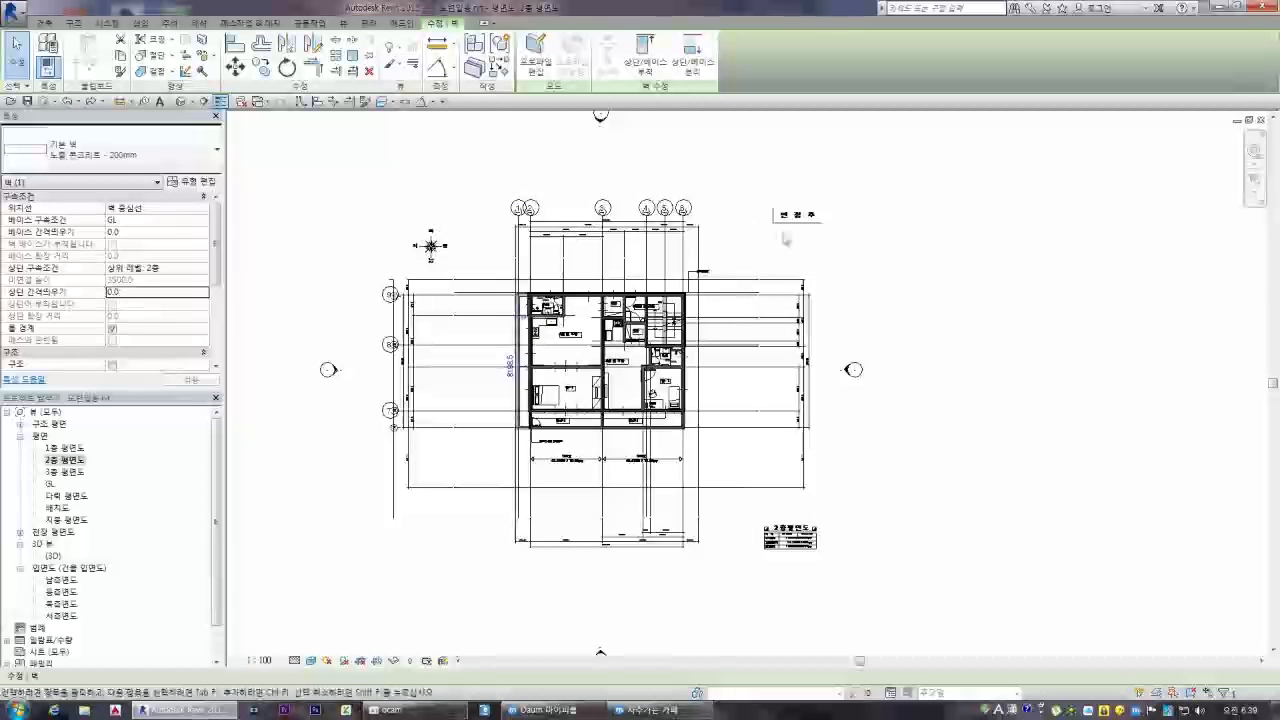
pyautogui.click(775, 227)
pyautogui.rightClick(775, 228)
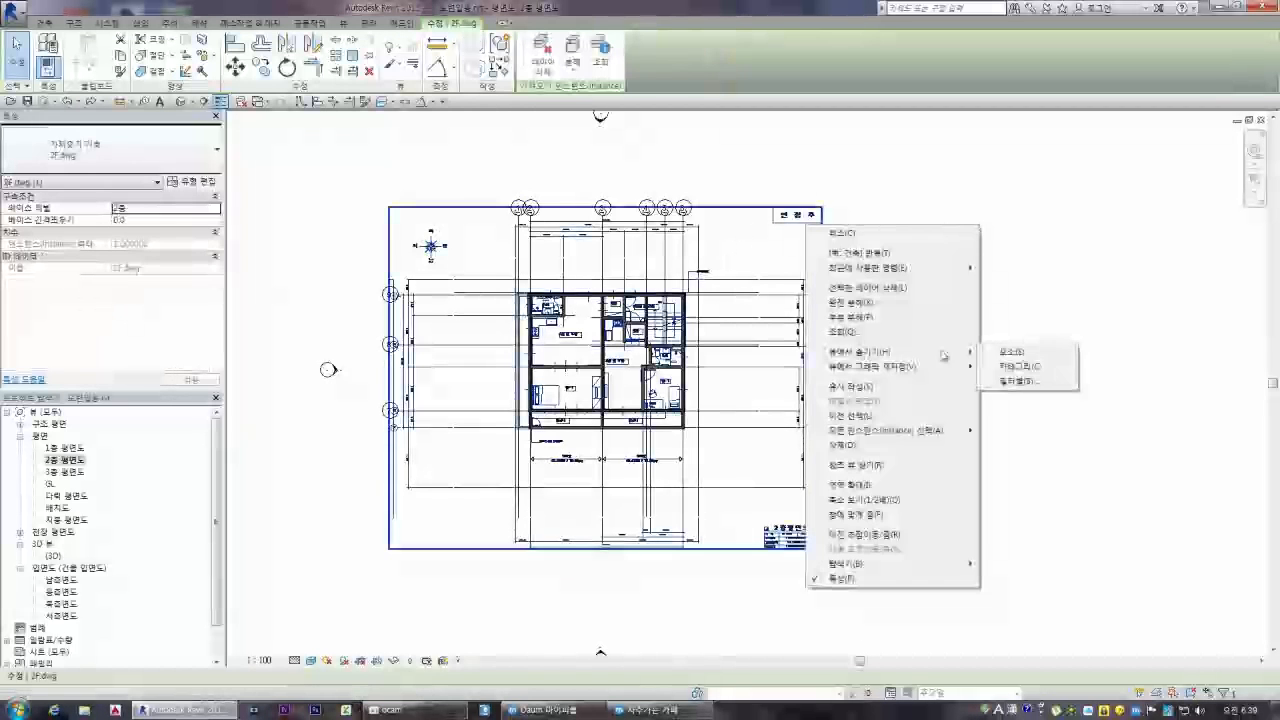
pyautogui.click(1008, 352)
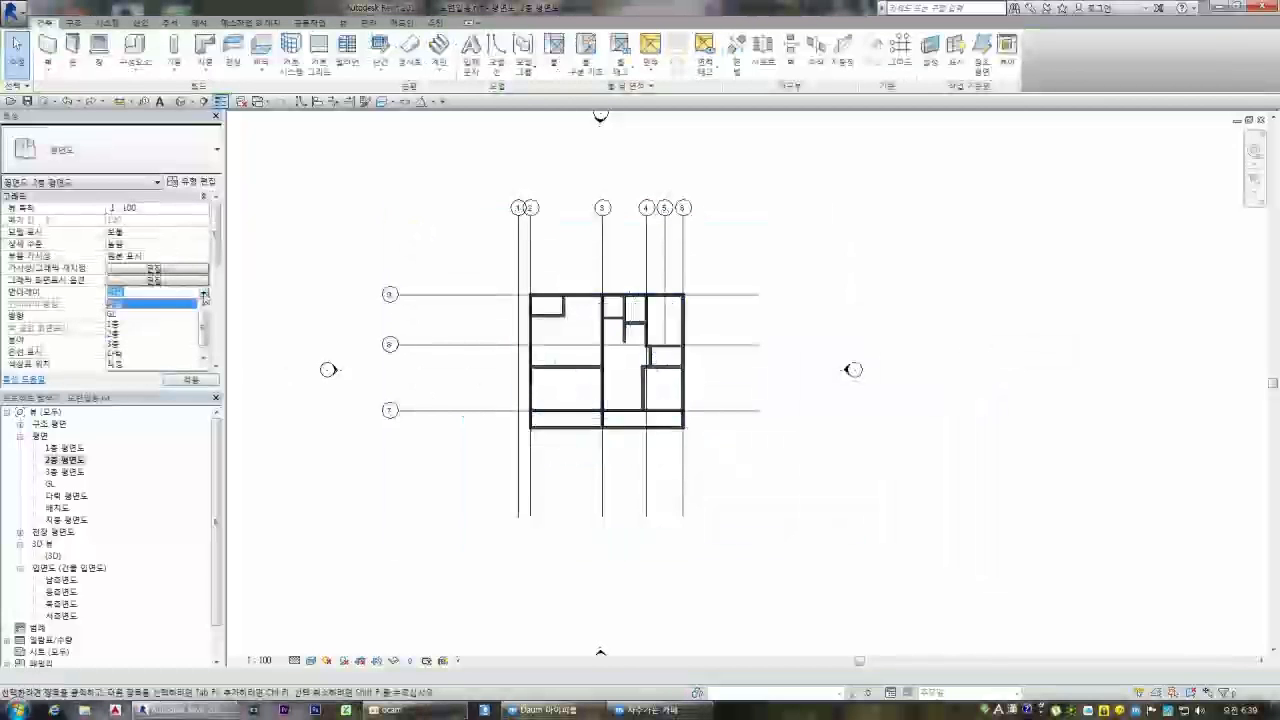
pyautogui.click(134, 325)
# Split the first-floor concrete north wall at the outer face of the second-floor west wall
pyautogui.scroll(6, 606, 382)
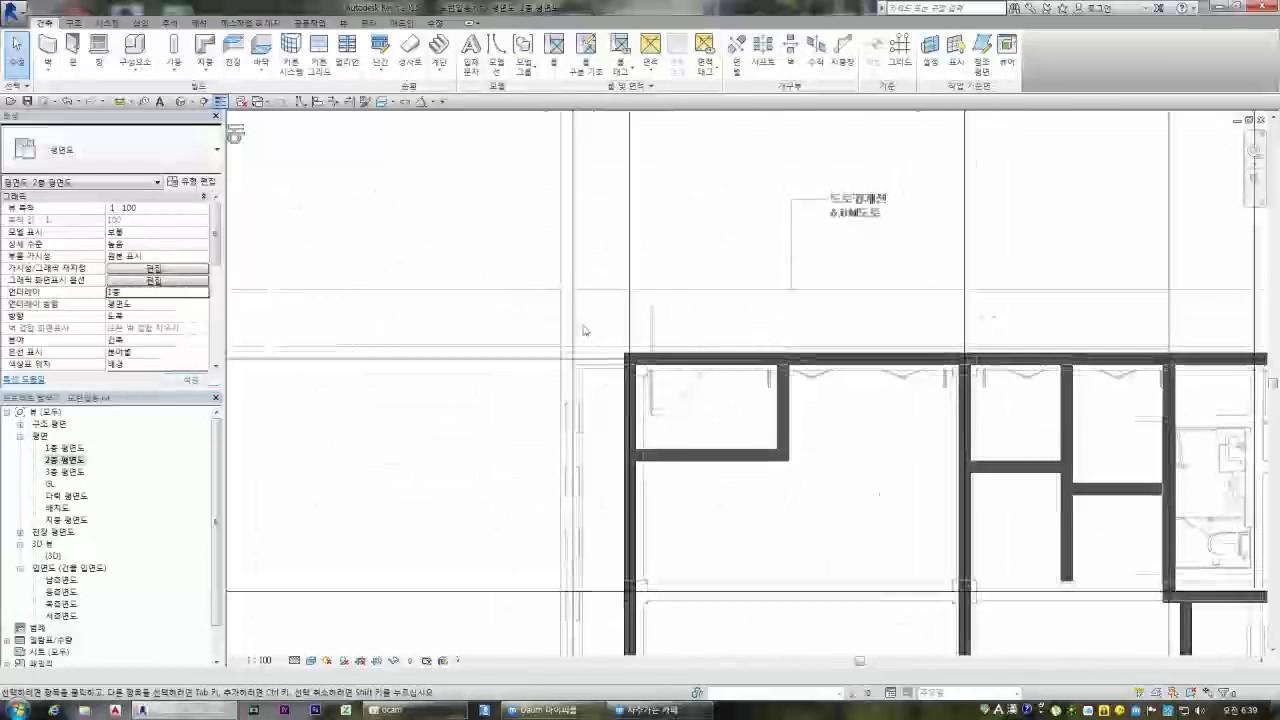
pyautogui.click(604, 380)
pyautogui.scroll(2, 618, 350)
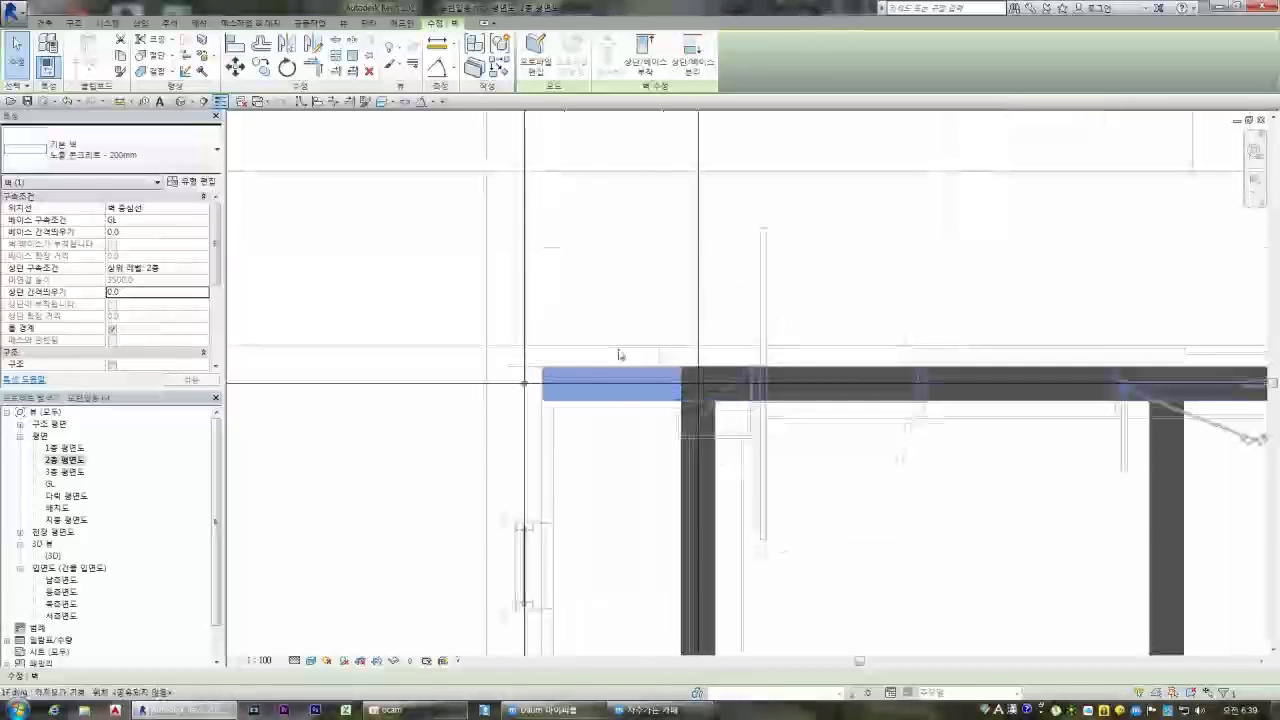
pyautogui.click(405, 102)
pyautogui.scroll(4, 689, 366)
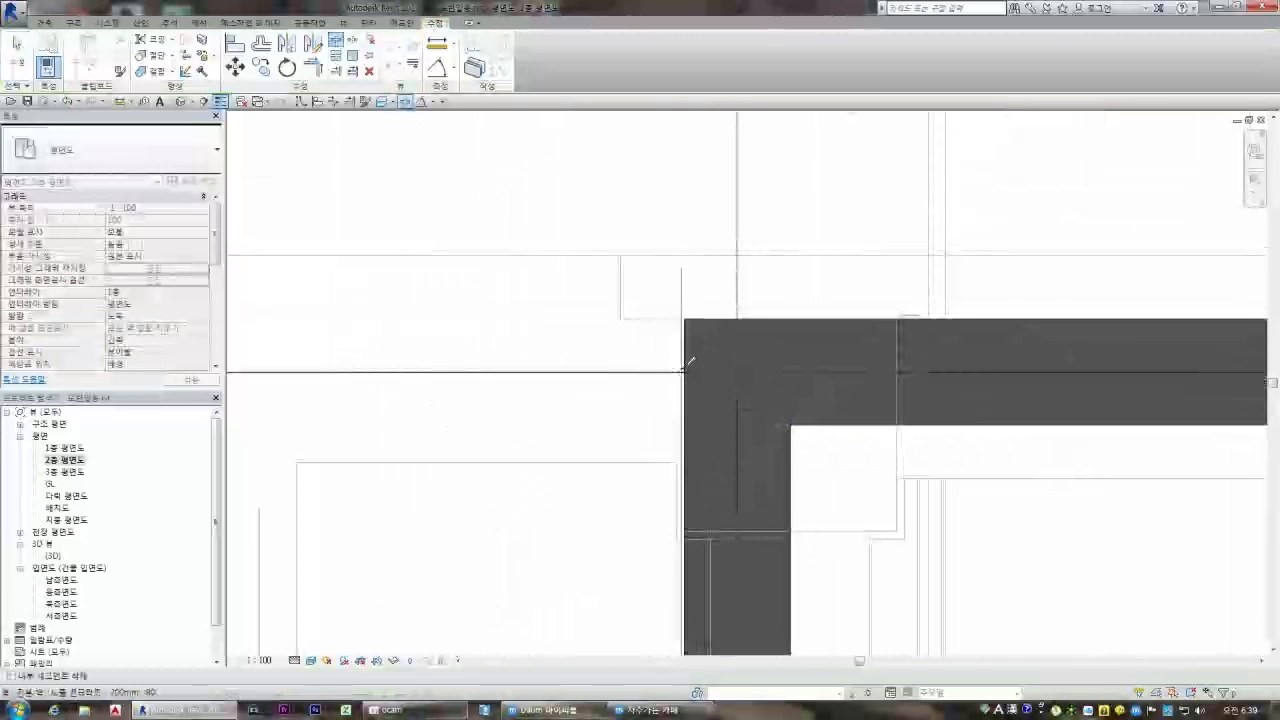
pyautogui.scroll(-10, 688, 350)
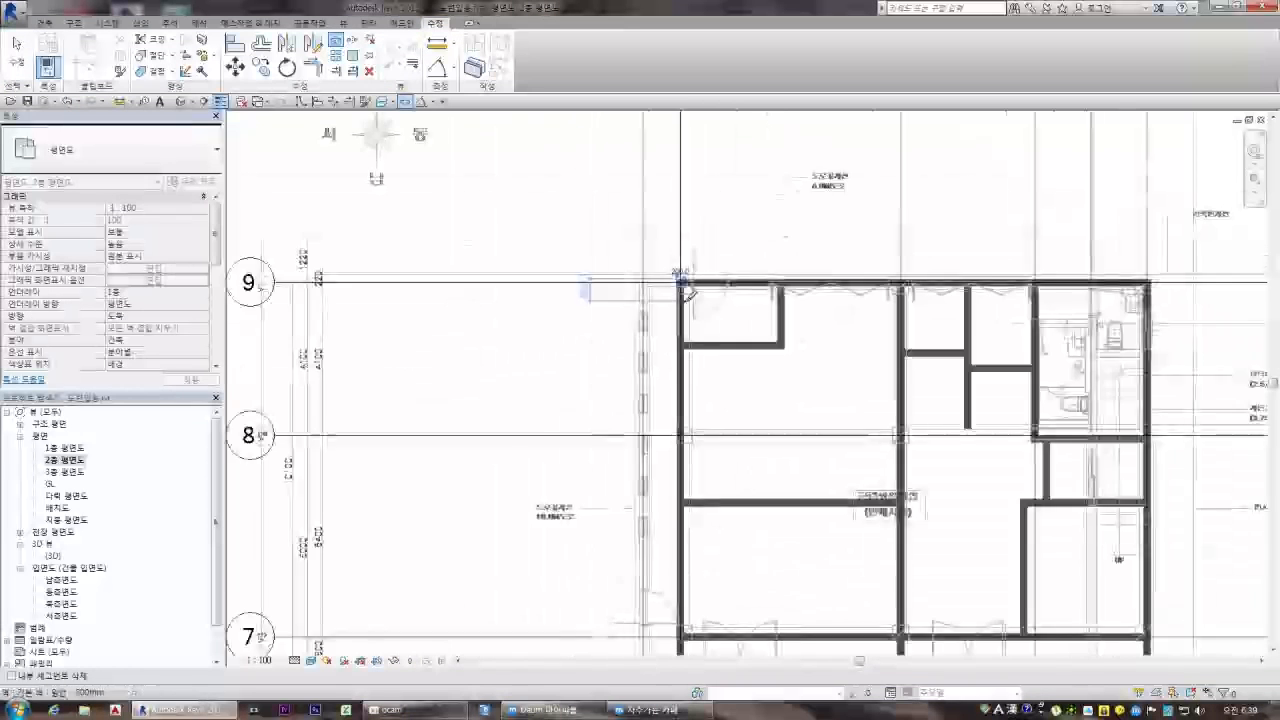
pyautogui.scroll(6, 713, 465)
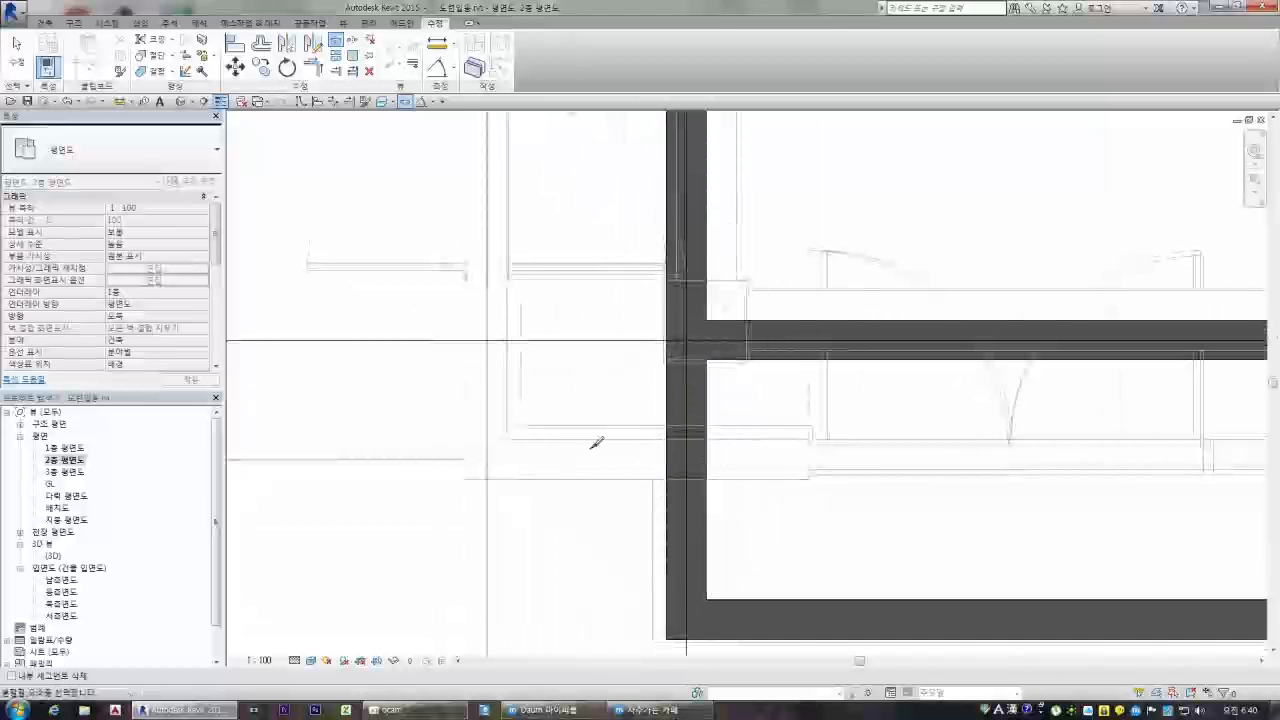
pyautogui.scroll(-4, 597, 443)
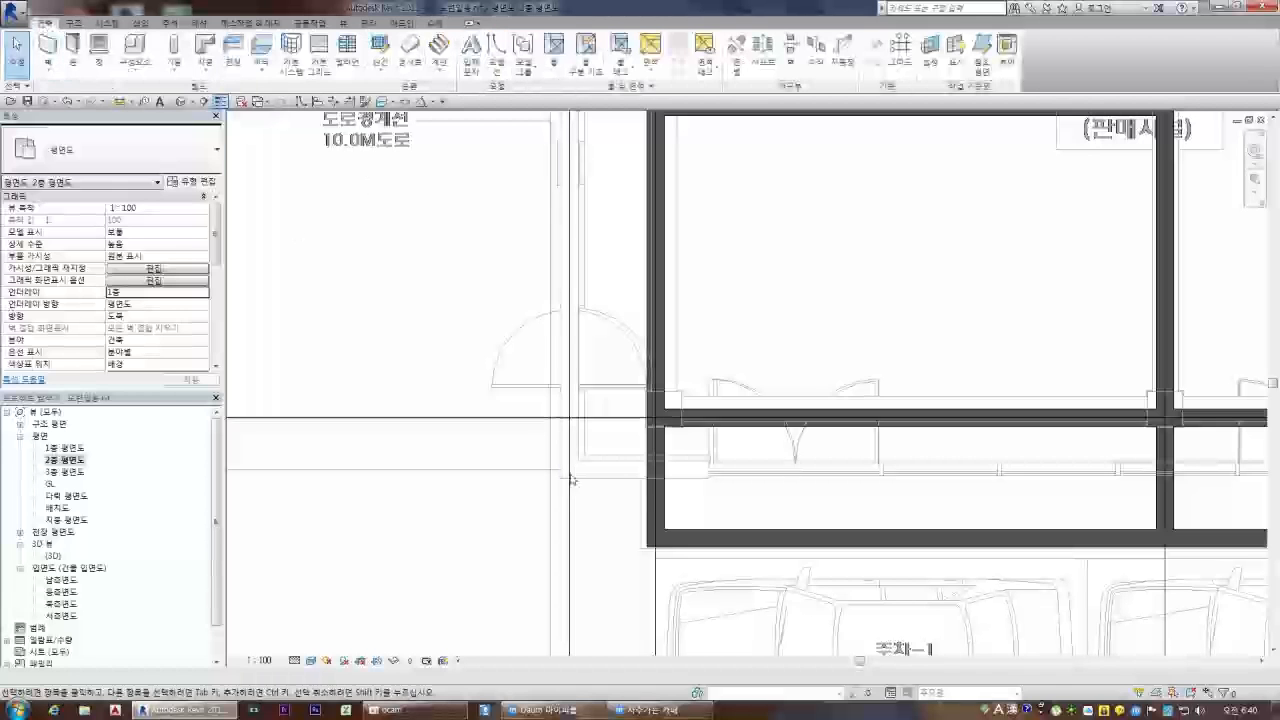
# Try a 200 mm wall extension from the second floor's southwest corner west to grid line 1
pyautogui.click(655, 543)
pyautogui.scroll(3, 655, 543)
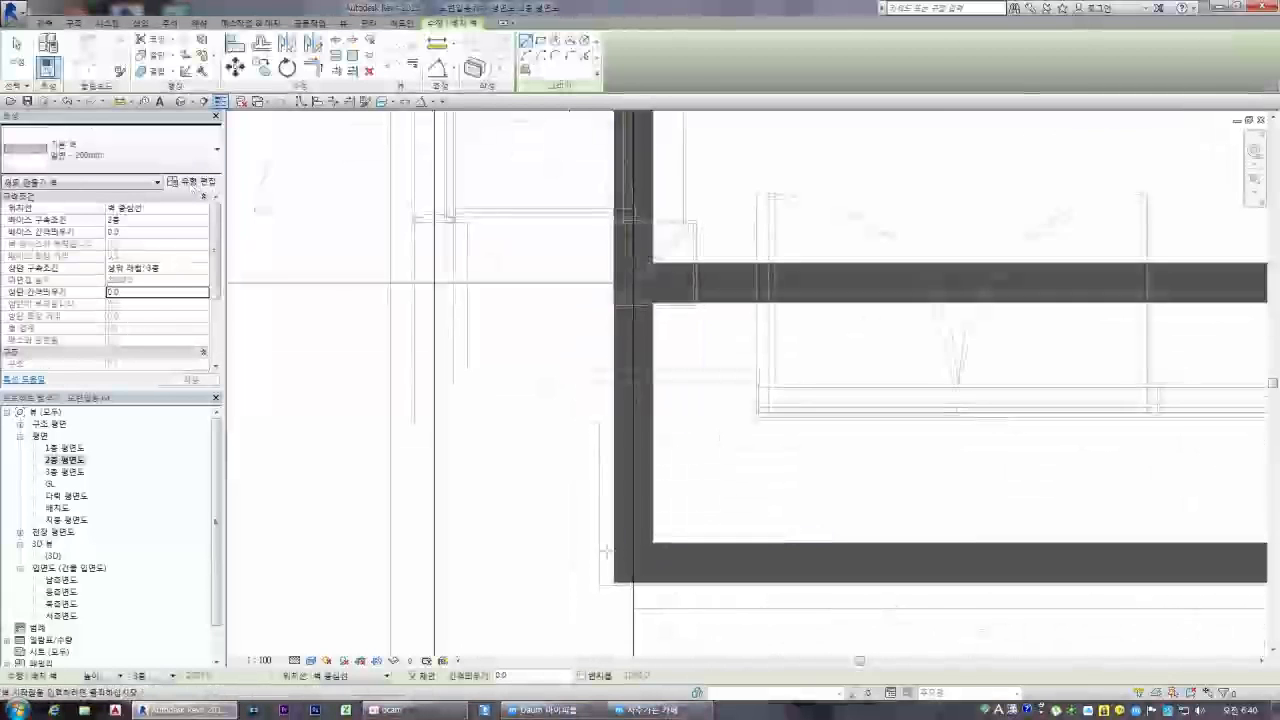
pyautogui.click(587, 562)
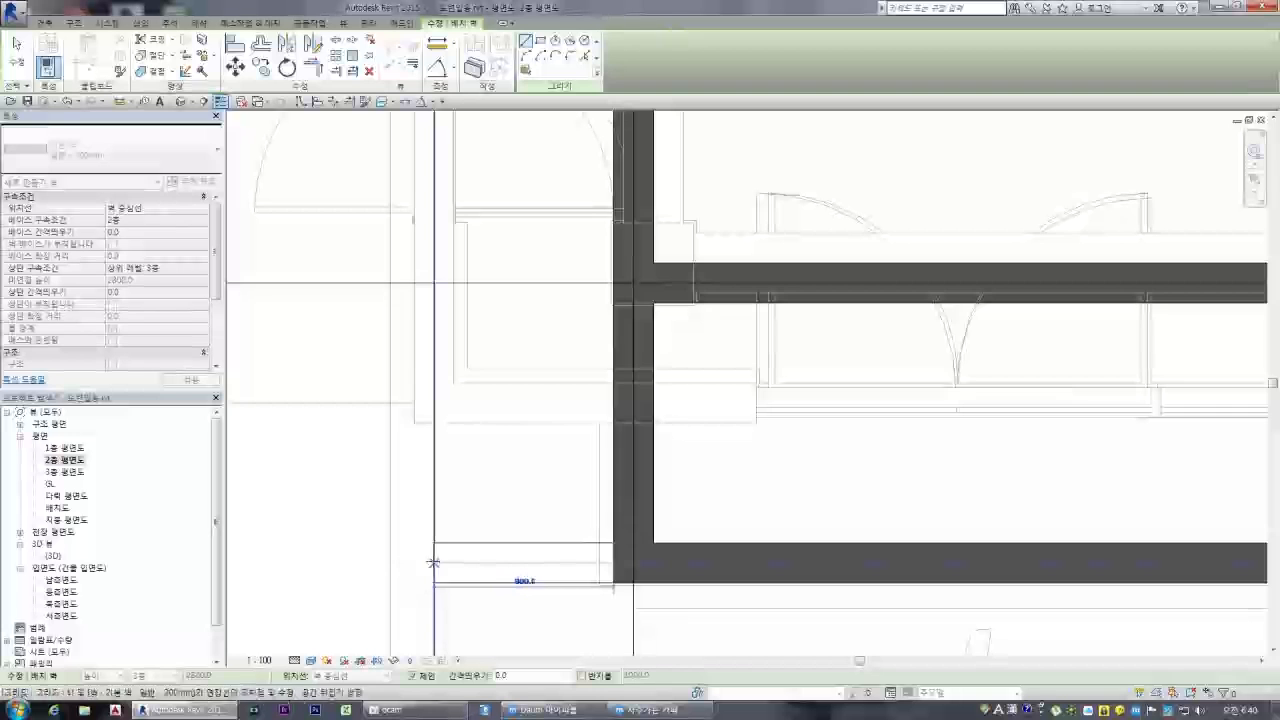
pyautogui.click(433, 563)
pyautogui.scroll(-4, 440, 500)
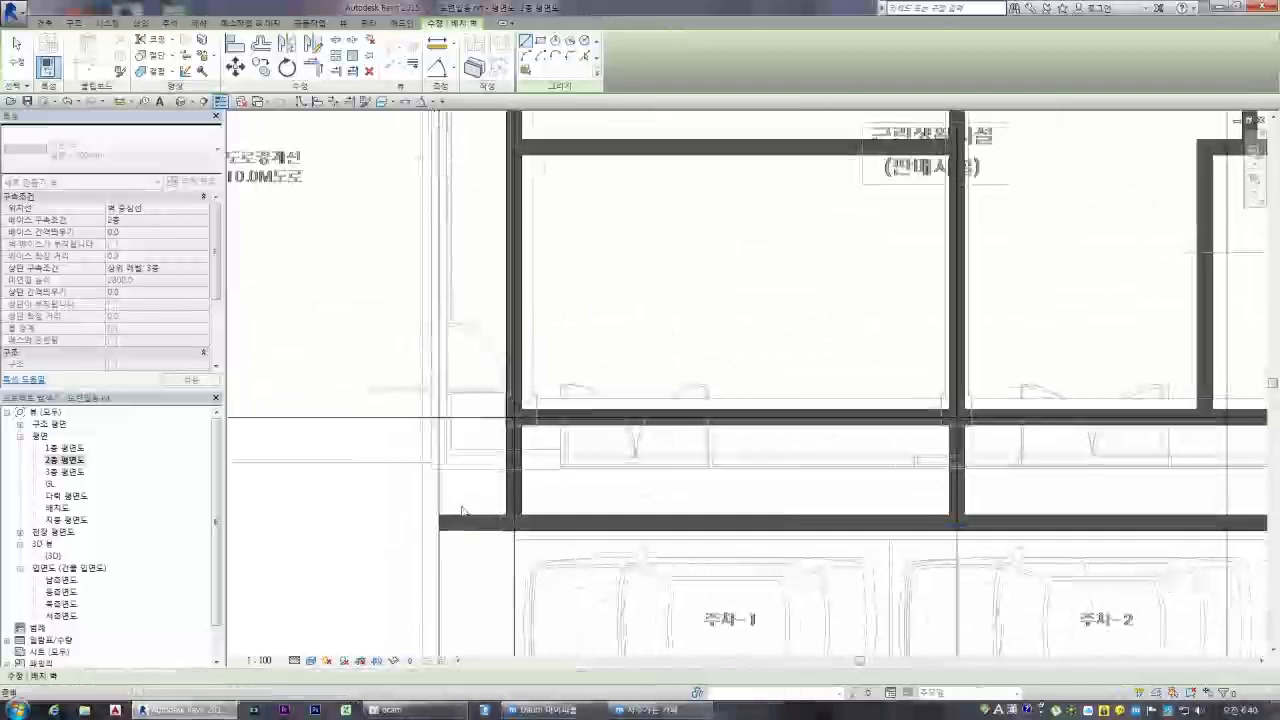
pyautogui.press('Escape')
pyautogui.press('Escape')
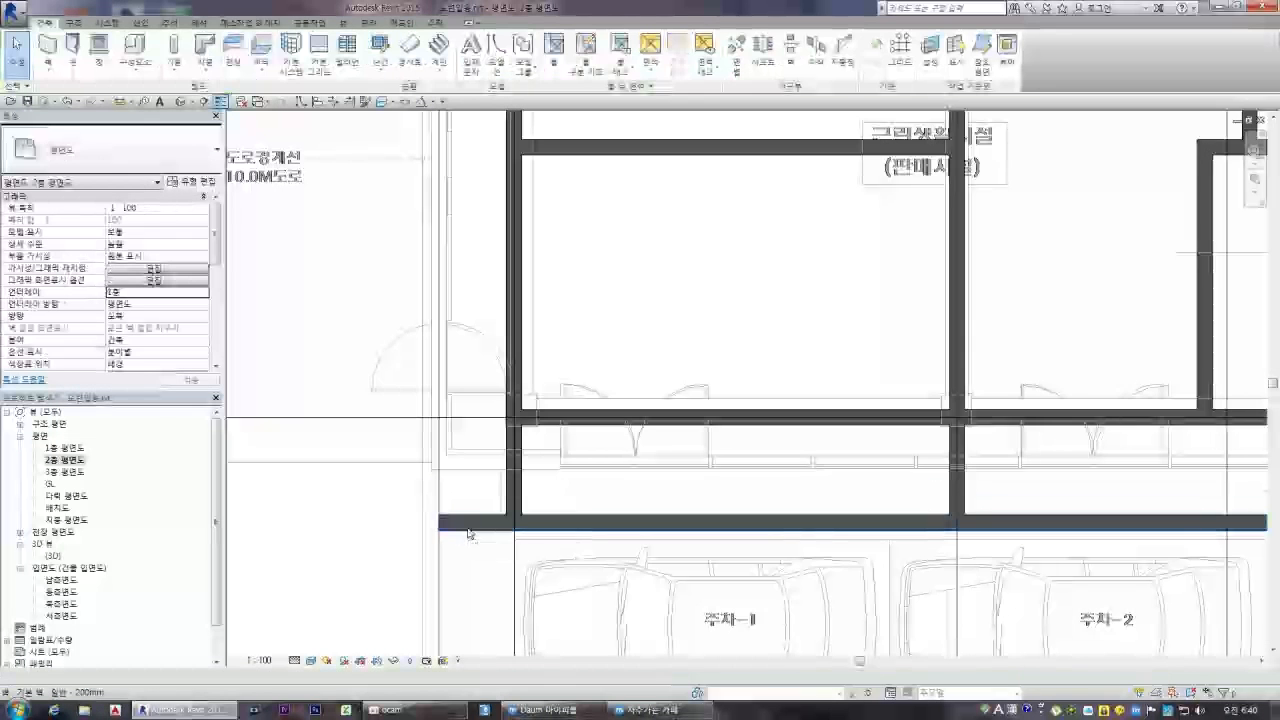
pyautogui.scroll(3, 472, 533)
pyautogui.scroll(-5, 556, 473)
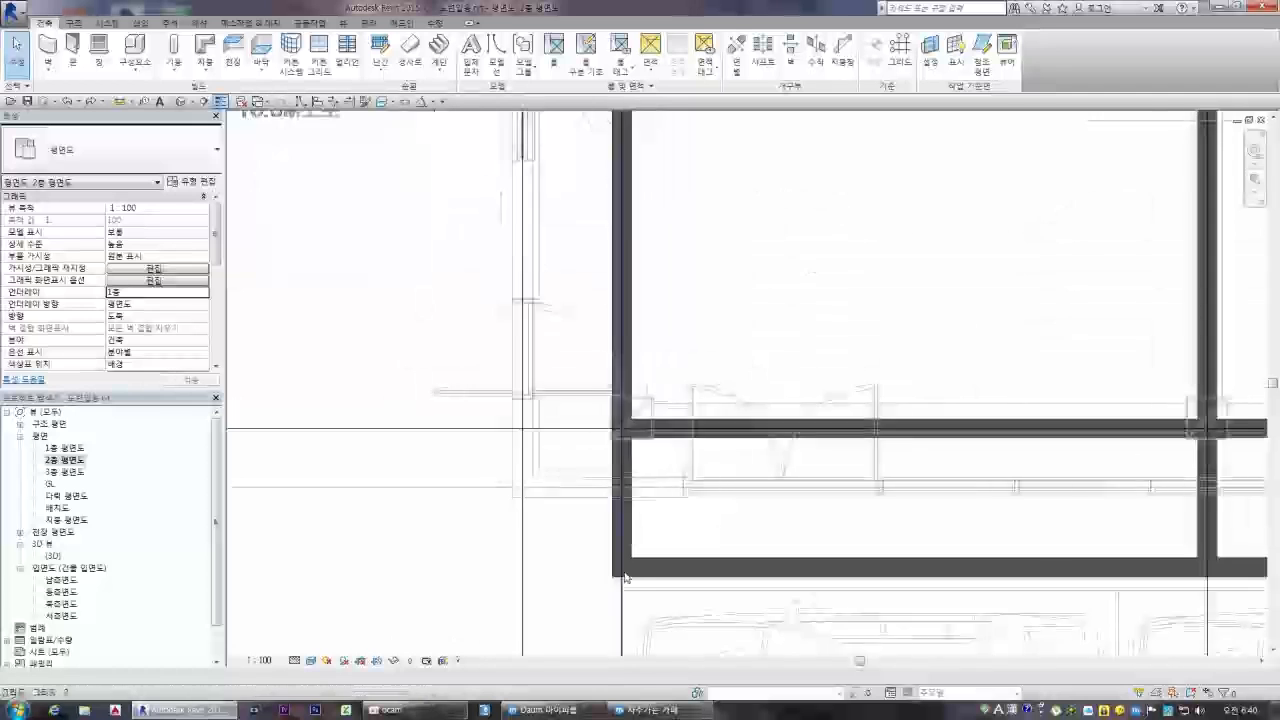
# In the {3D} view, set the top offset of the first-floor west wall and the short northwest return wall to 150
pyautogui.scroll(4, 608, 341)
pyautogui.scroll(1, 608, 341)
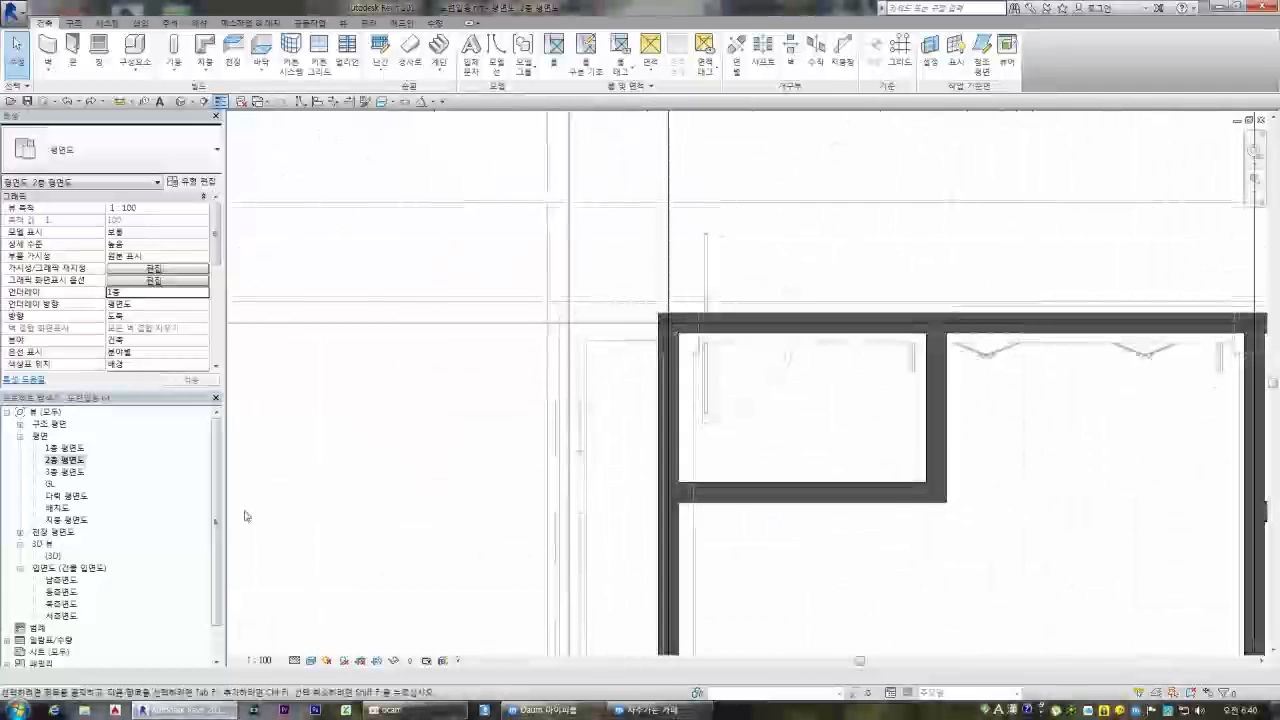
pyautogui.doubleClick(53, 556)
pyautogui.click(308, 284)
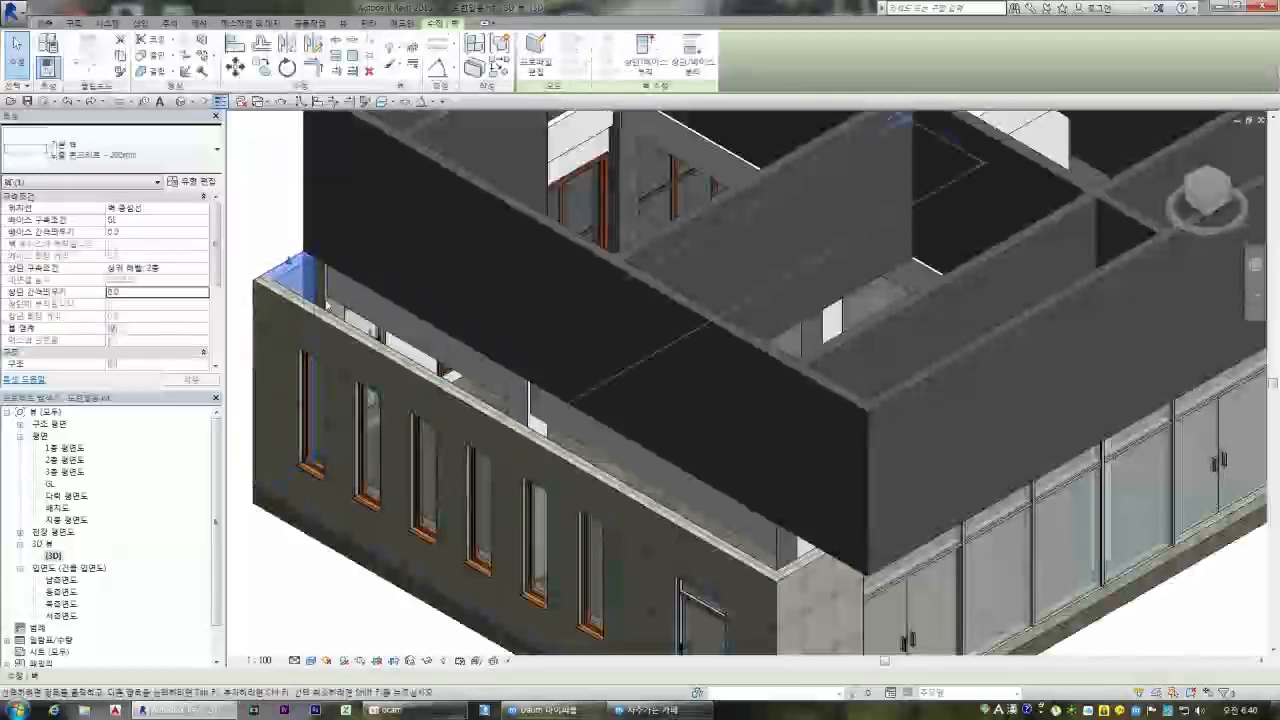
pyautogui.keyDown('ctrl'); pyautogui.click(275, 293); pyautogui.keyUp('ctrl')
pyautogui.click(141, 293)
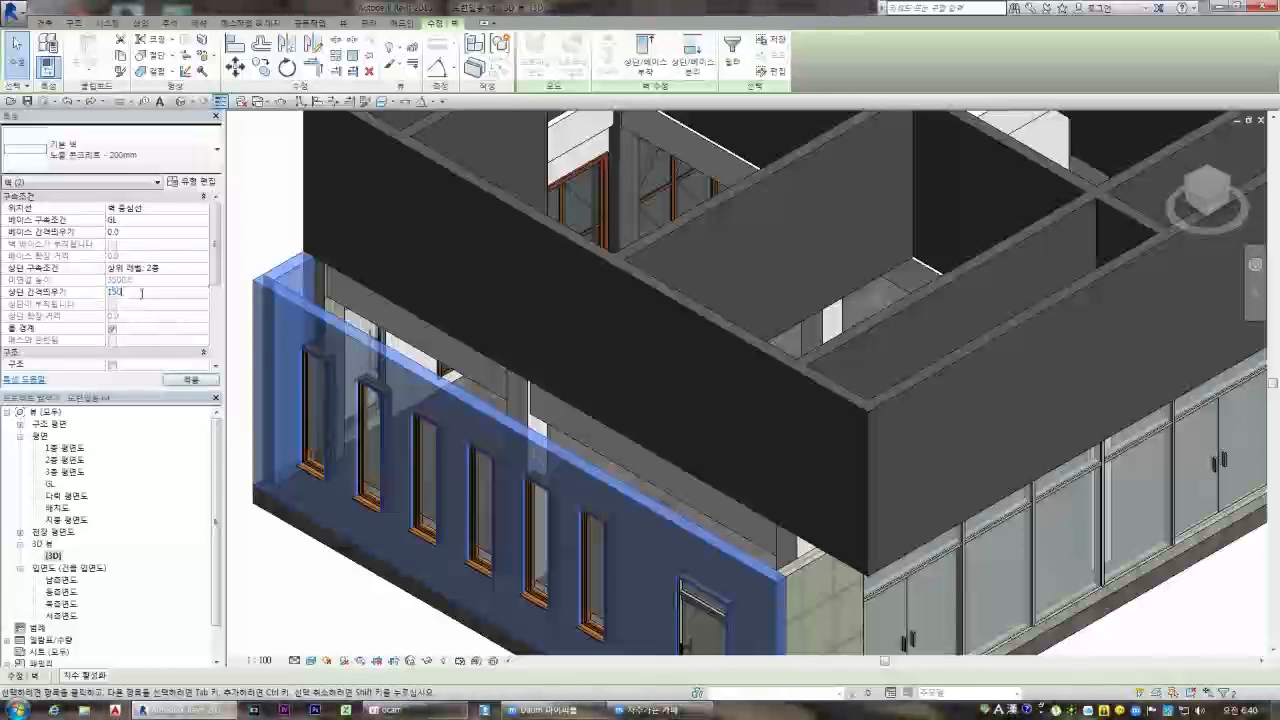
pyautogui.click(318, 582)
pyautogui.keyDown('shift'); pyautogui.moveTo(318, 582); pyautogui.dragTo(727, 578, button='middle'); pyautogui.keyUp('shift')
pyautogui.scroll(8, 727, 578)
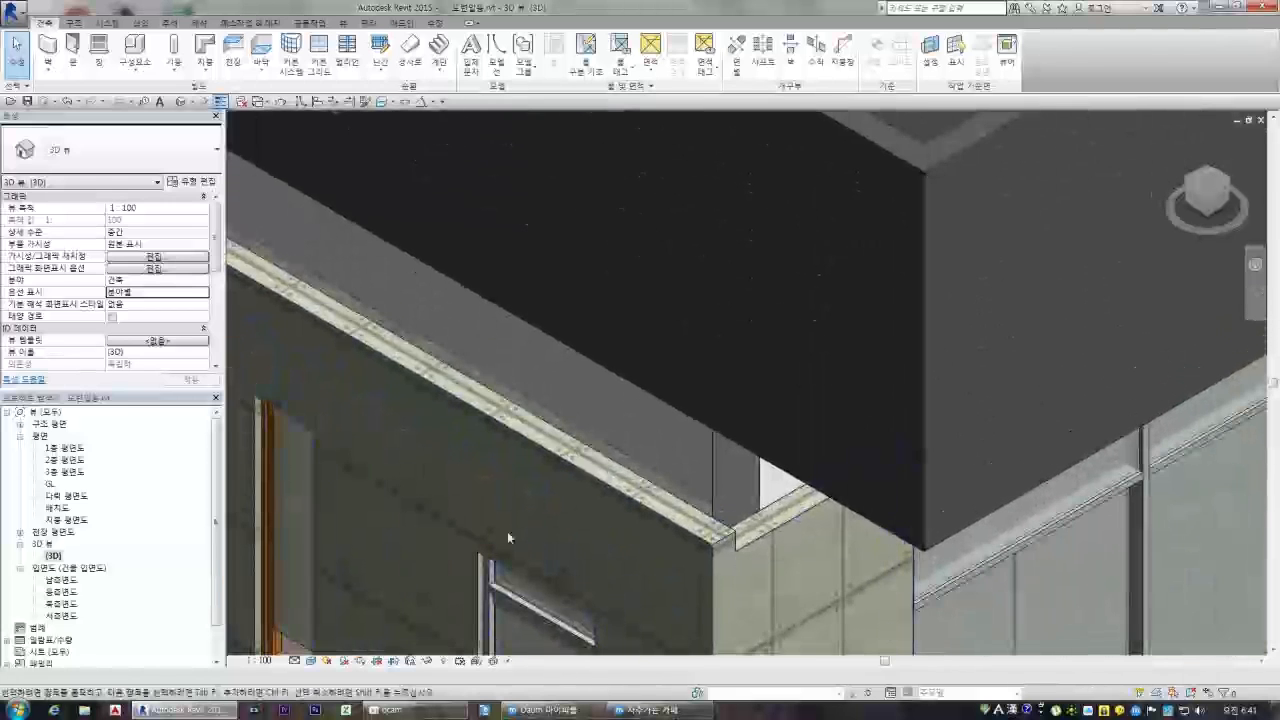
pyautogui.scroll(-3, 771, 527)
pyautogui.scroll(-2, 650, 519)
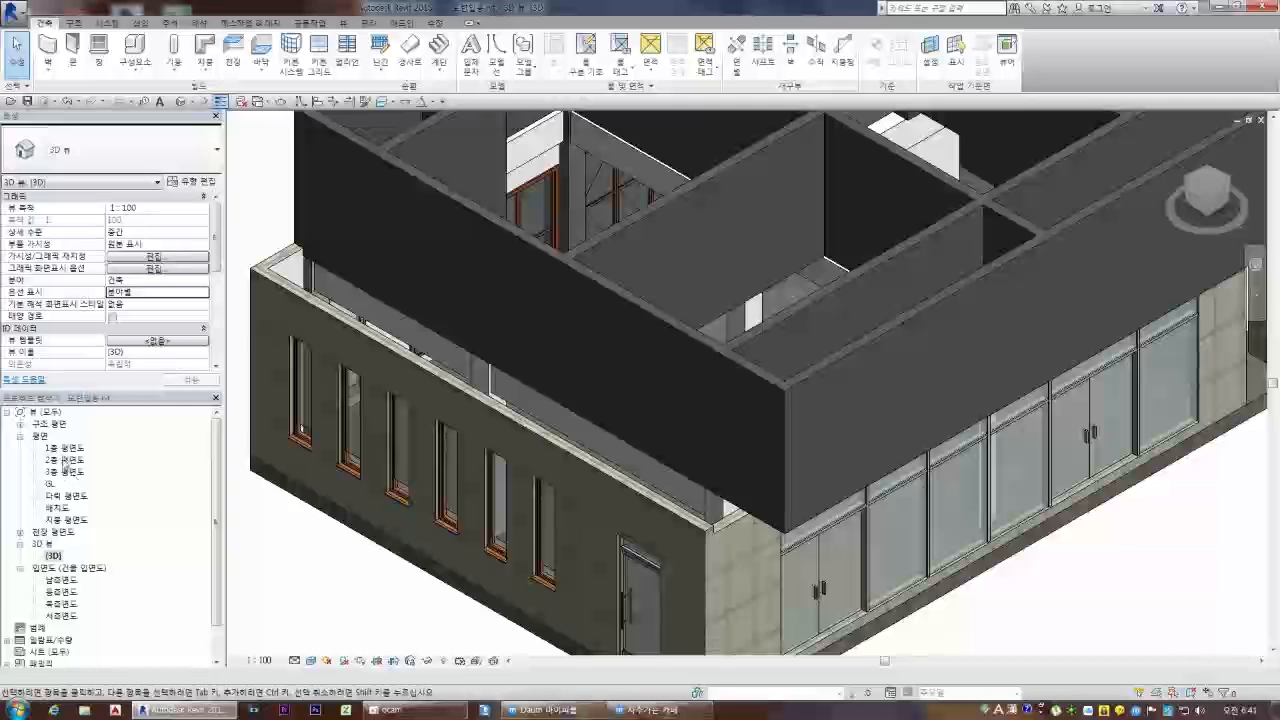
# In the 2층 평면도 plan, try to split the first-floor southwest return wall at the second-floor west wall
pyautogui.doubleClick(65, 460)
pyautogui.scroll(-2, 432, 347)
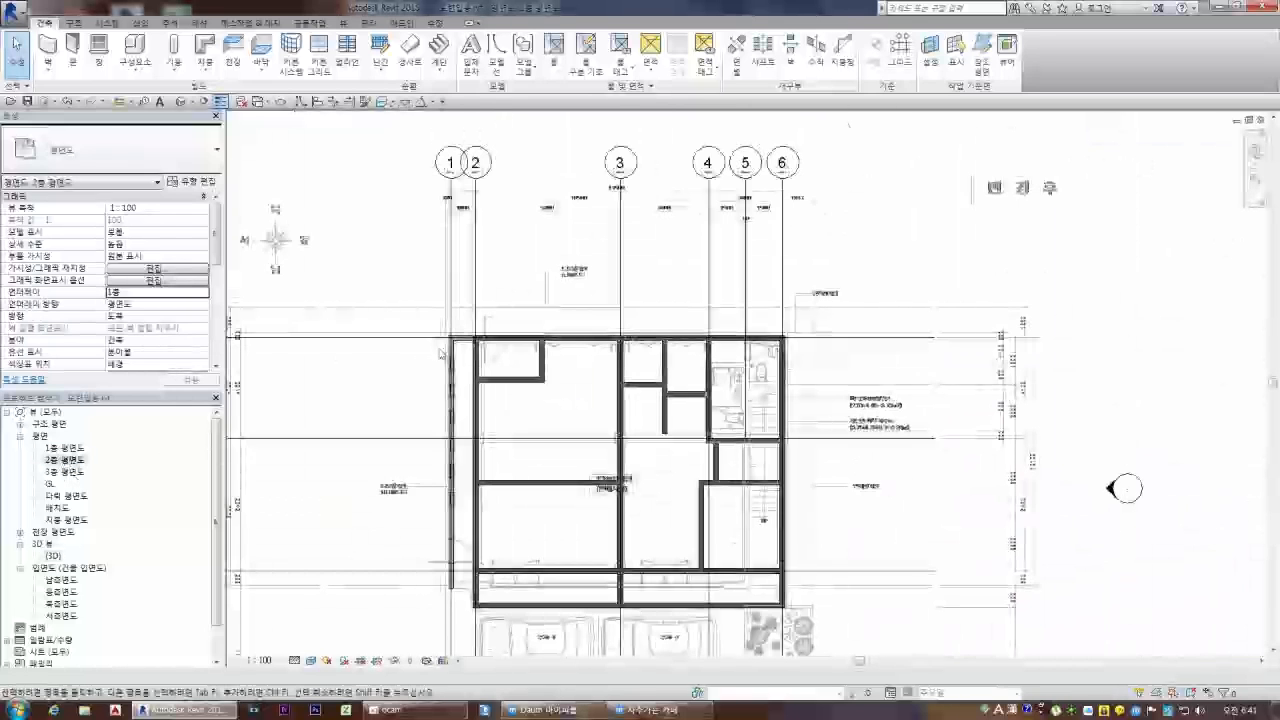
pyautogui.scroll(5, 474, 576)
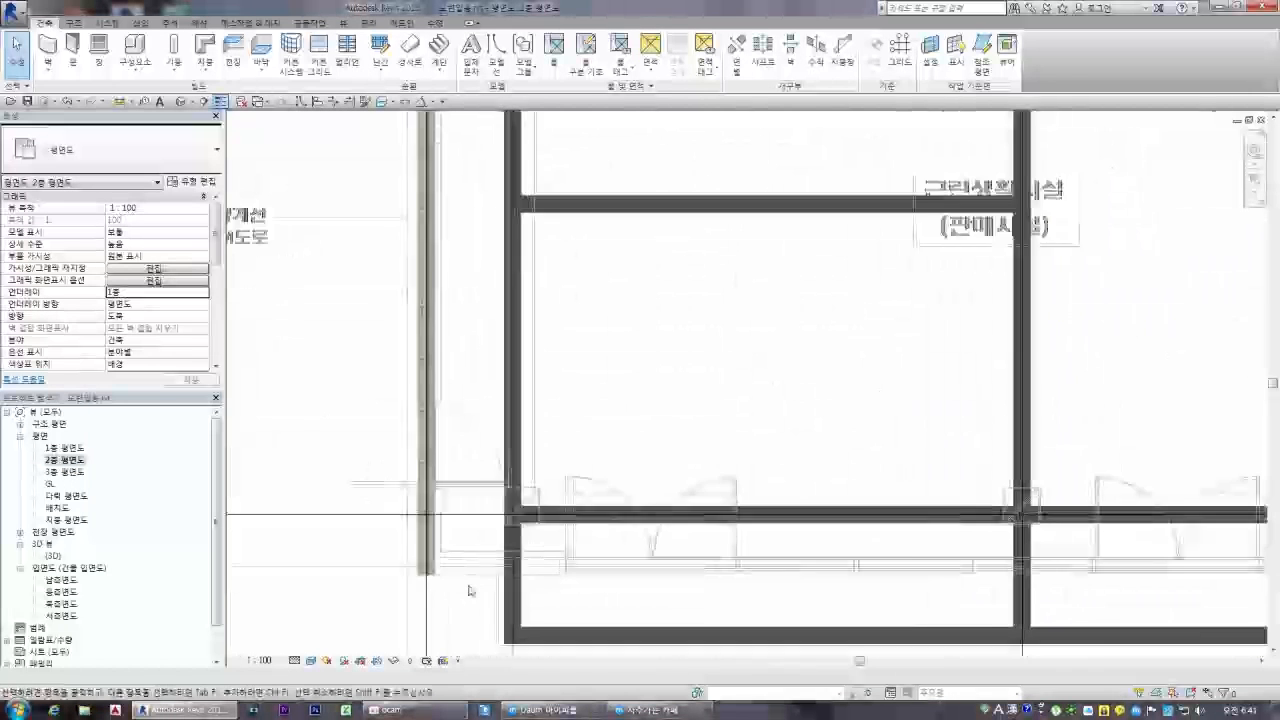
pyautogui.click(474, 576)
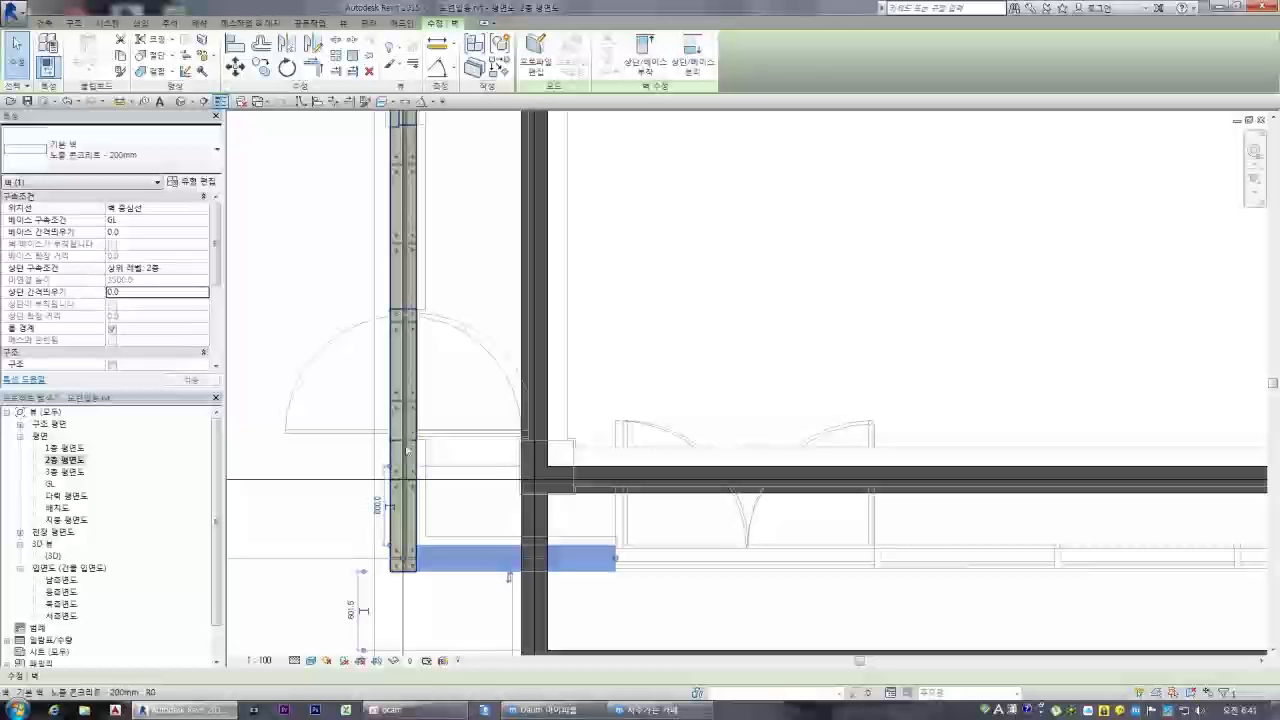
pyautogui.press('Escape')
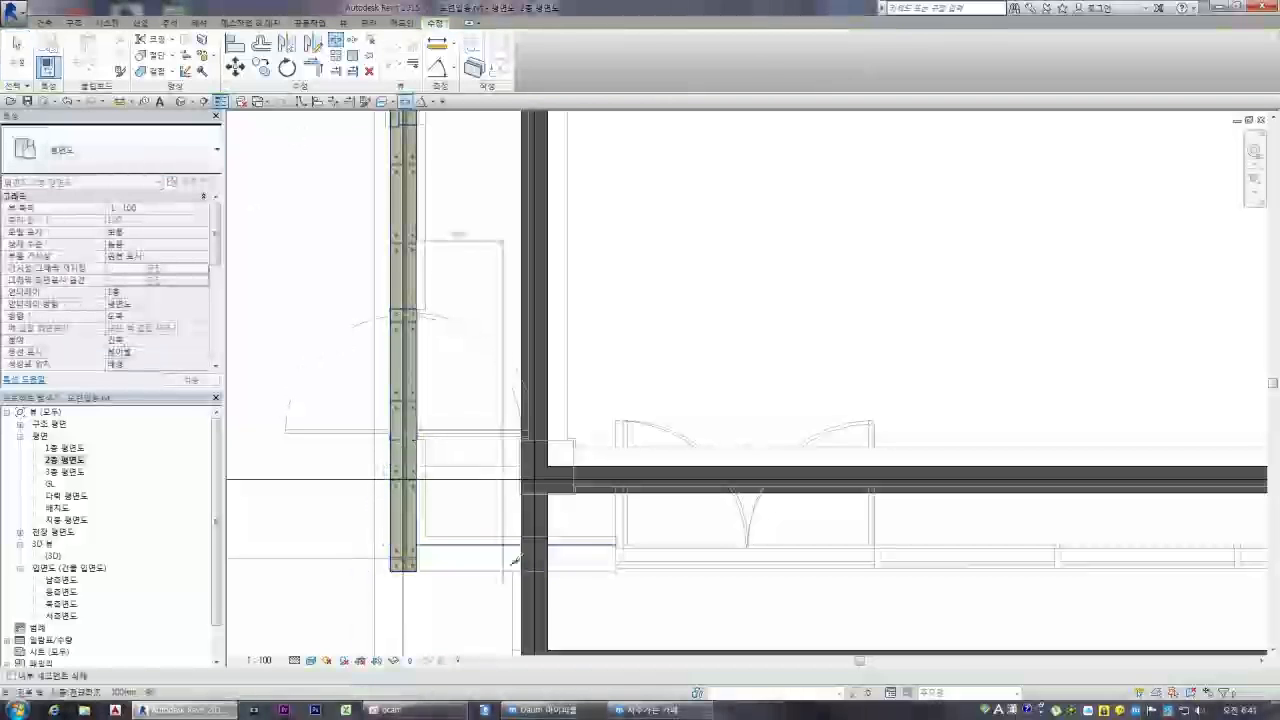
pyautogui.scroll(4, 515, 540)
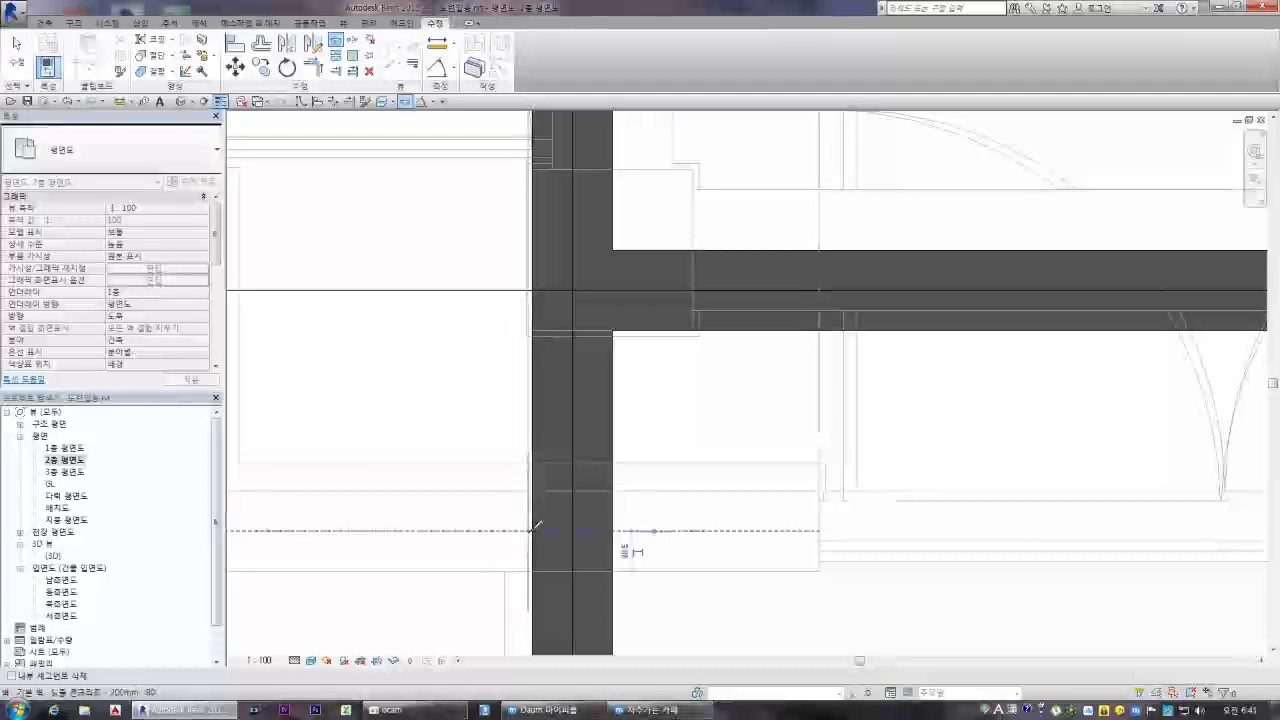
pyautogui.scroll(-2, 595, 520)
# Repeat the split of the first-floor southwest return wall at the outer face of the second-floor west wall
pyautogui.click(477, 562)
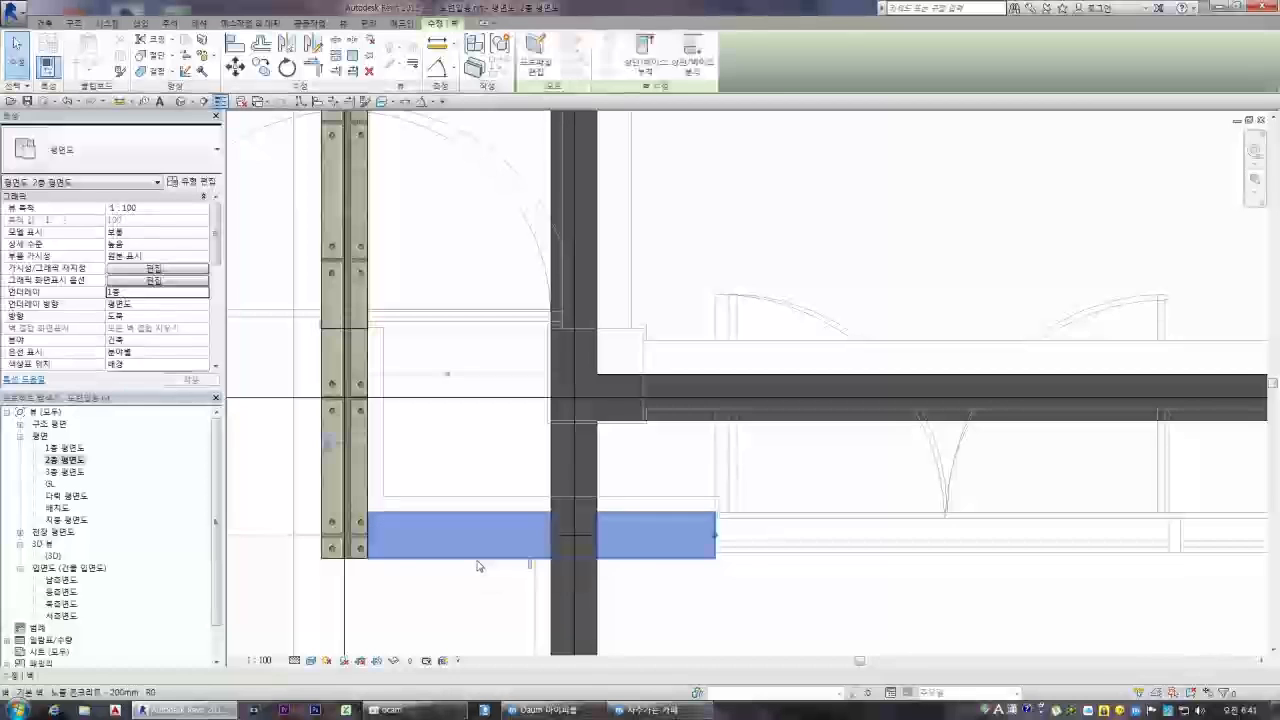
pyautogui.press('s')
pyautogui.press('l')
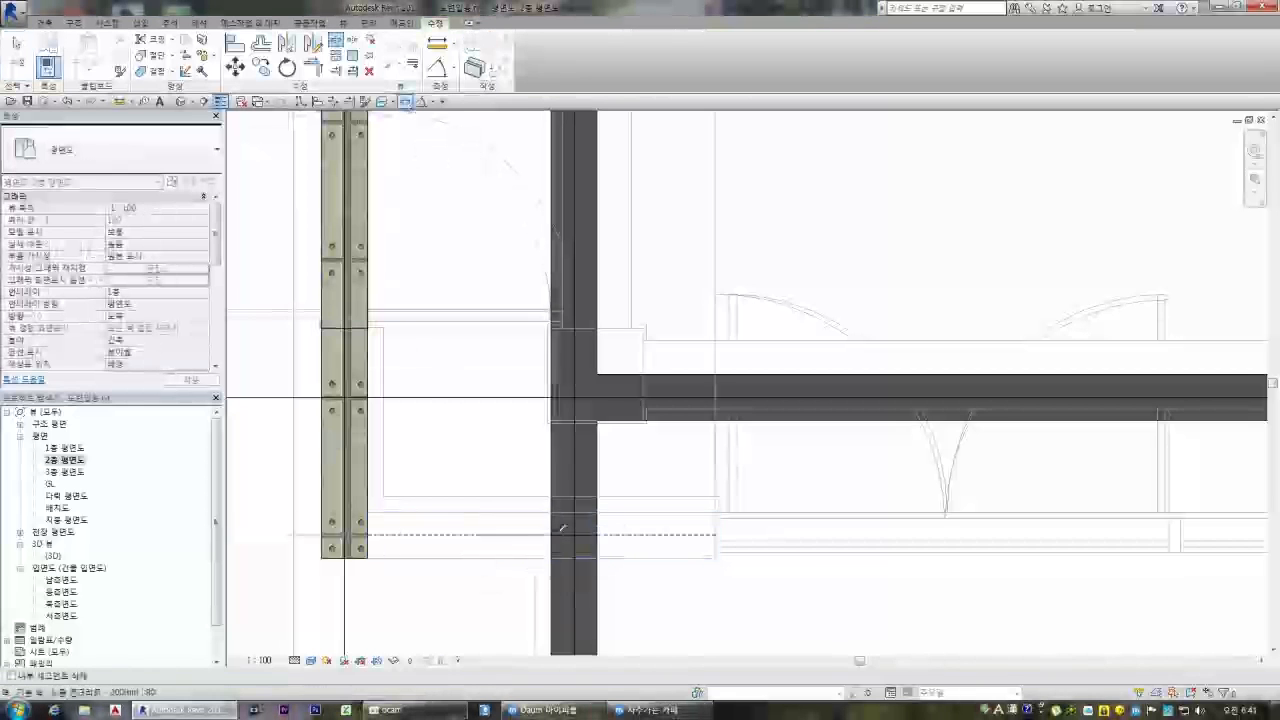
pyautogui.scroll(2, 563, 526)
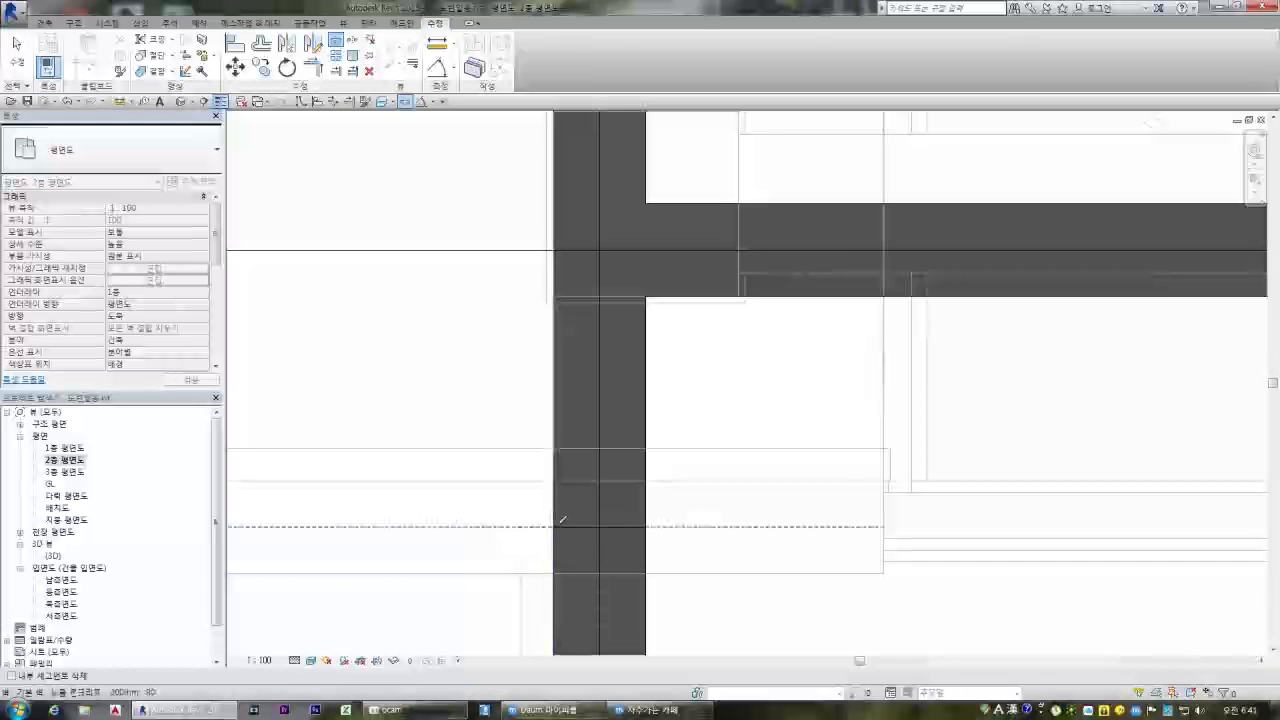
pyautogui.press('Escape')
pyautogui.scroll(-2, 560, 523)
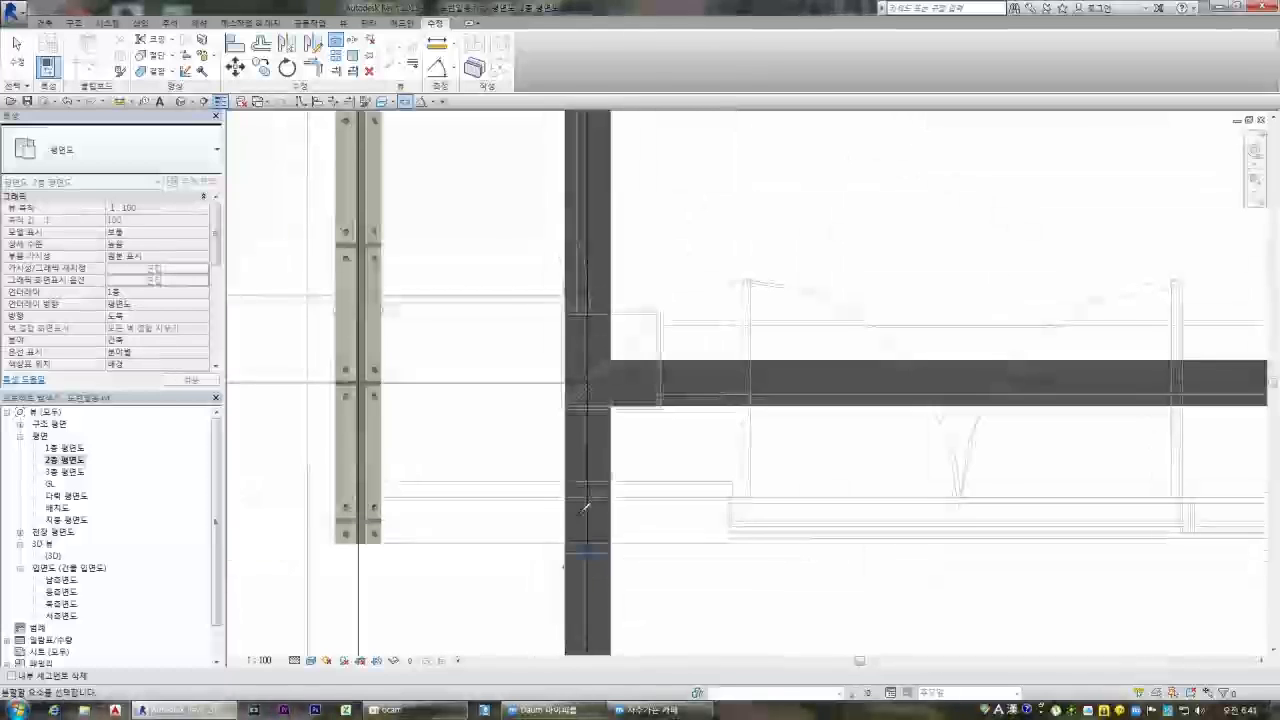
pyautogui.scroll(-2, 530, 480)
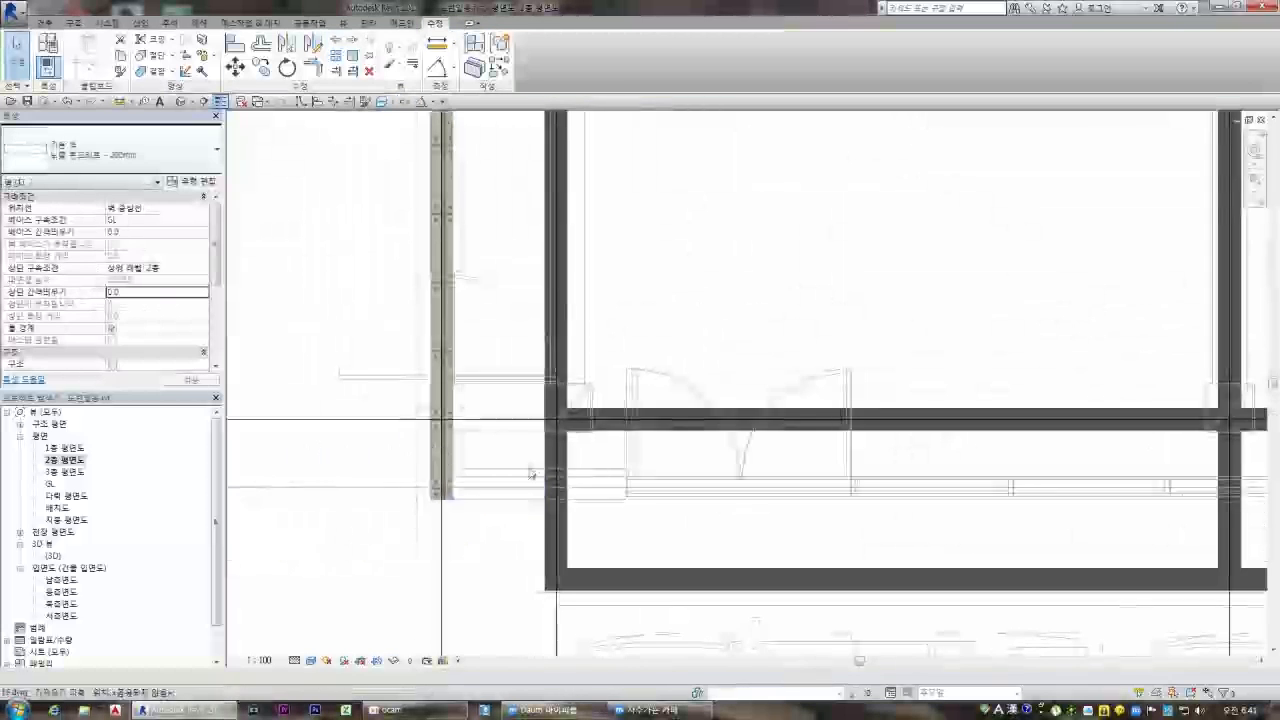
pyautogui.scroll(3, 548, 492)
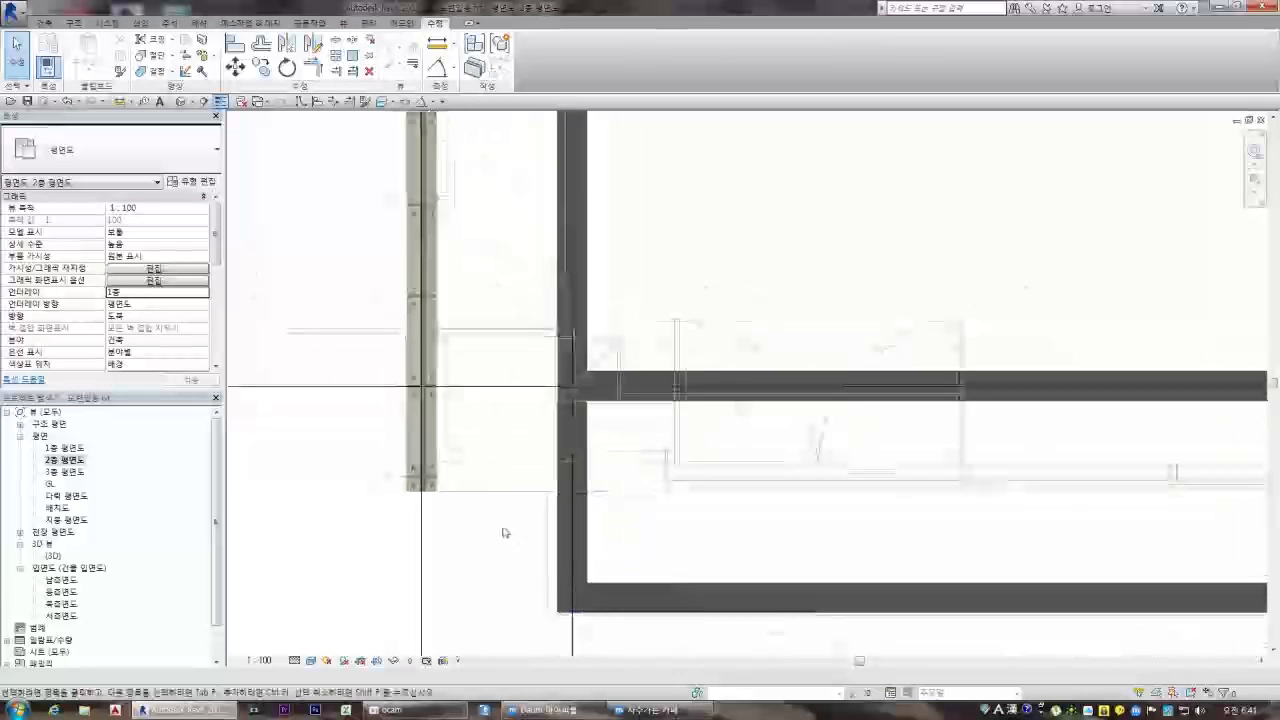
# Copy the first-floor southwest return wall straight south so it lines up with the second floor's southwest outer corner
pyautogui.click(493, 480)
pyautogui.click(262, 72)
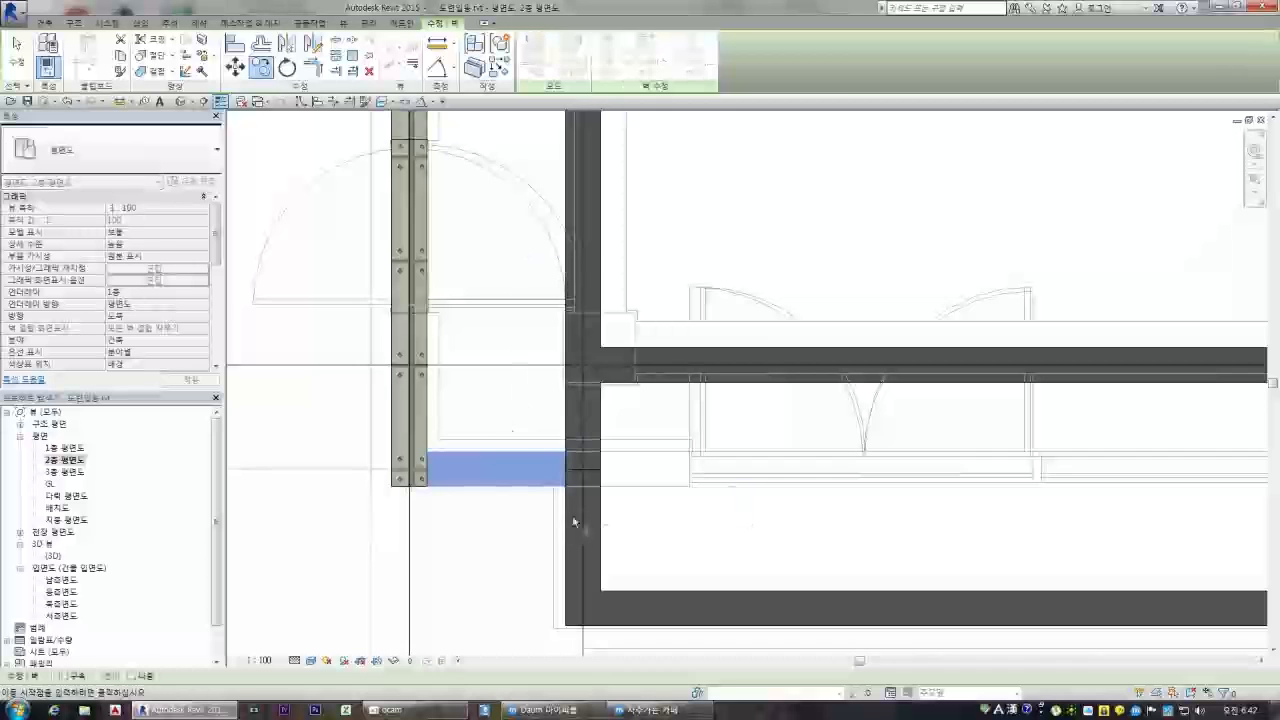
pyautogui.scroll(2, 568, 498)
pyautogui.click(566, 477)
pyautogui.scroll(-2, 567, 457)
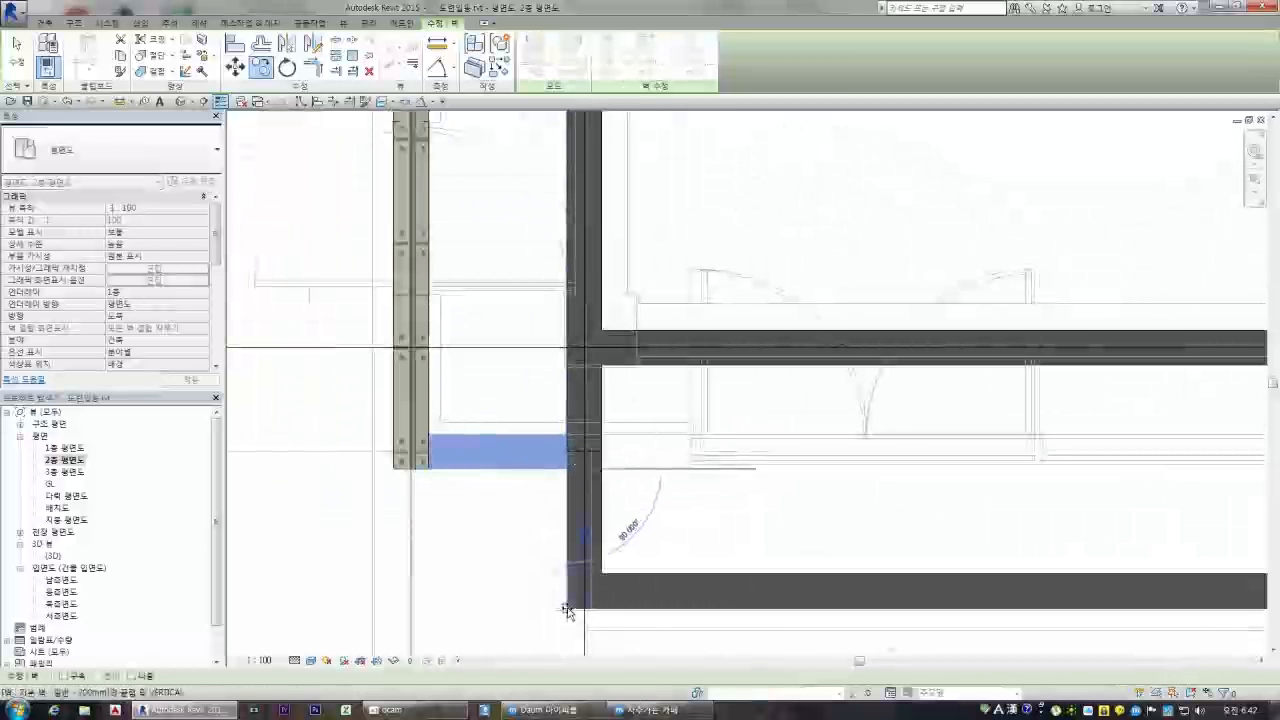
pyautogui.click(566, 606)
pyautogui.click(510, 534)
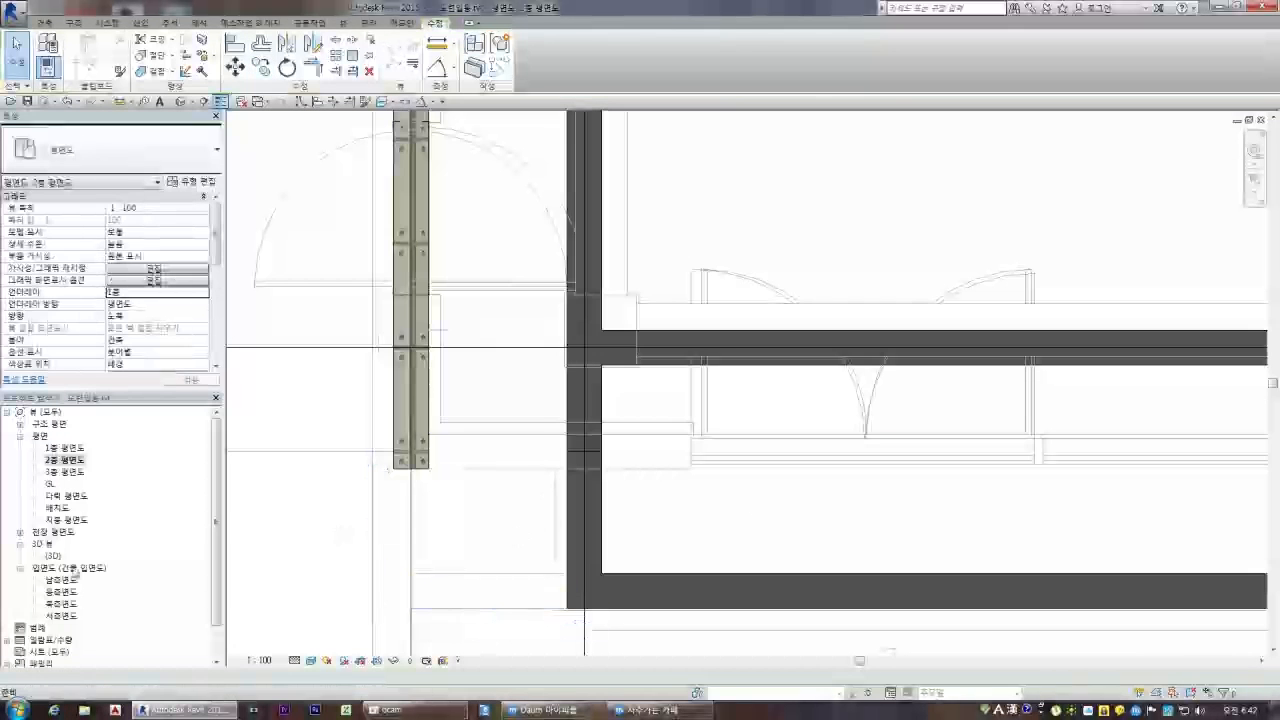
# In the {3D} view, set the copied southwest wall's base constraint to 2층 and its top offset to 150
pyautogui.doubleClick(54, 556)
pyautogui.scroll(-2, 373, 422)
pyautogui.scroll(3, 605, 548)
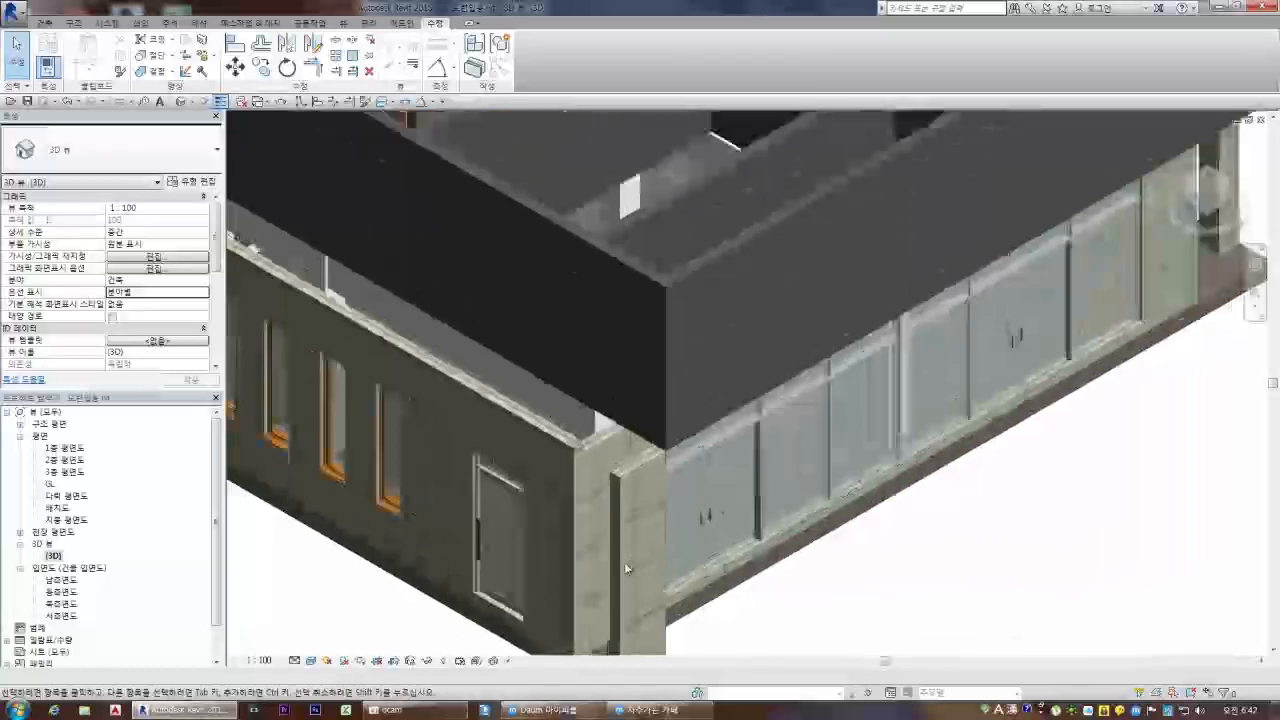
pyautogui.click(608, 552)
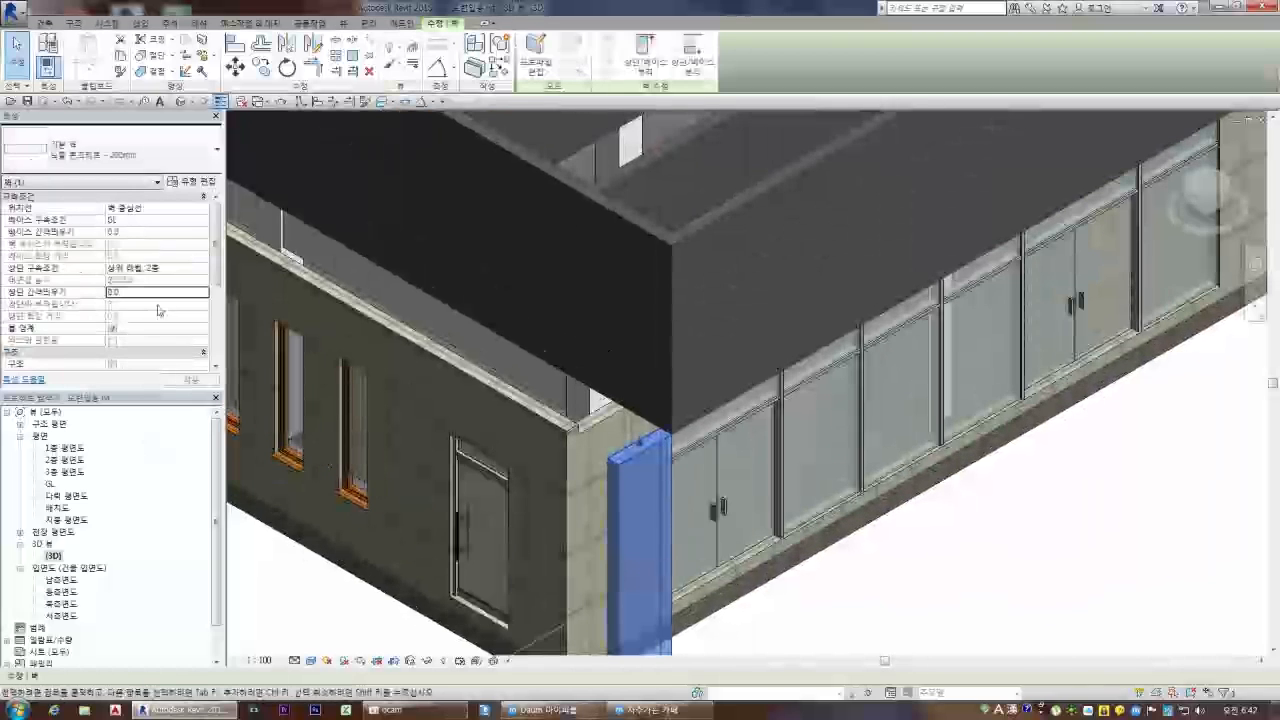
pyautogui.click(197, 221)
pyautogui.click(203, 220)
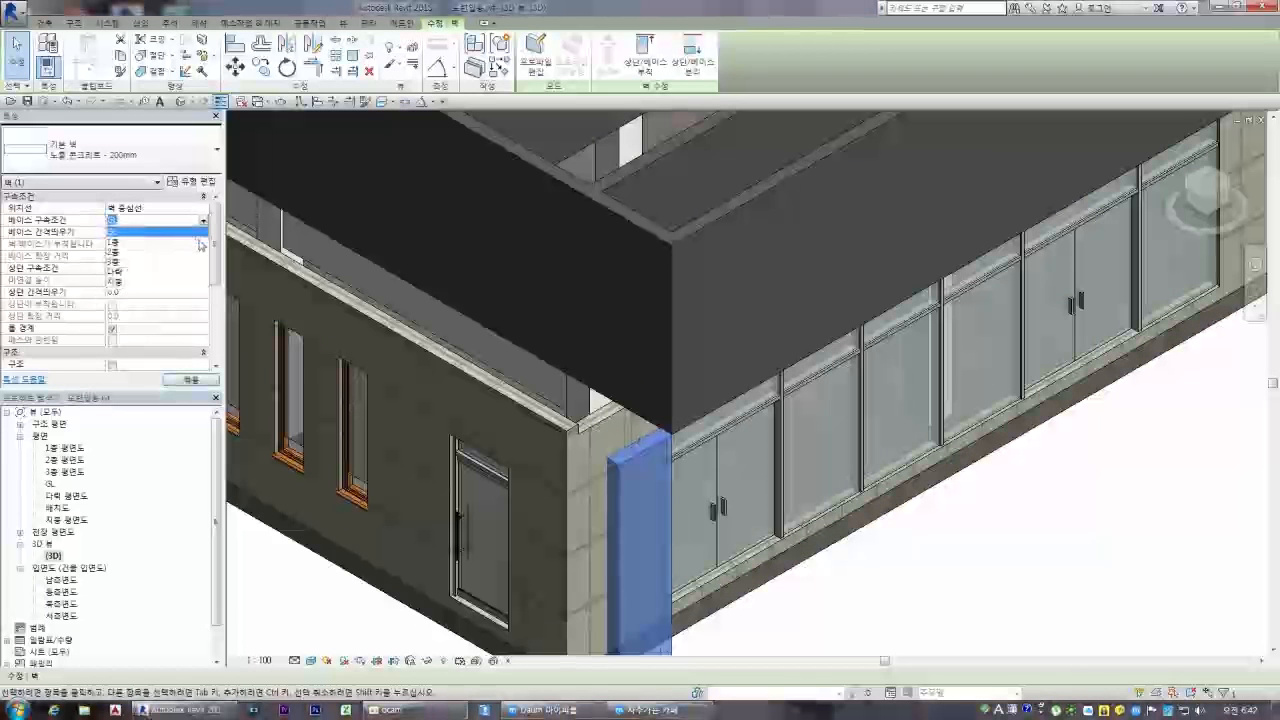
pyautogui.click(197, 252)
pyautogui.click(181, 292)
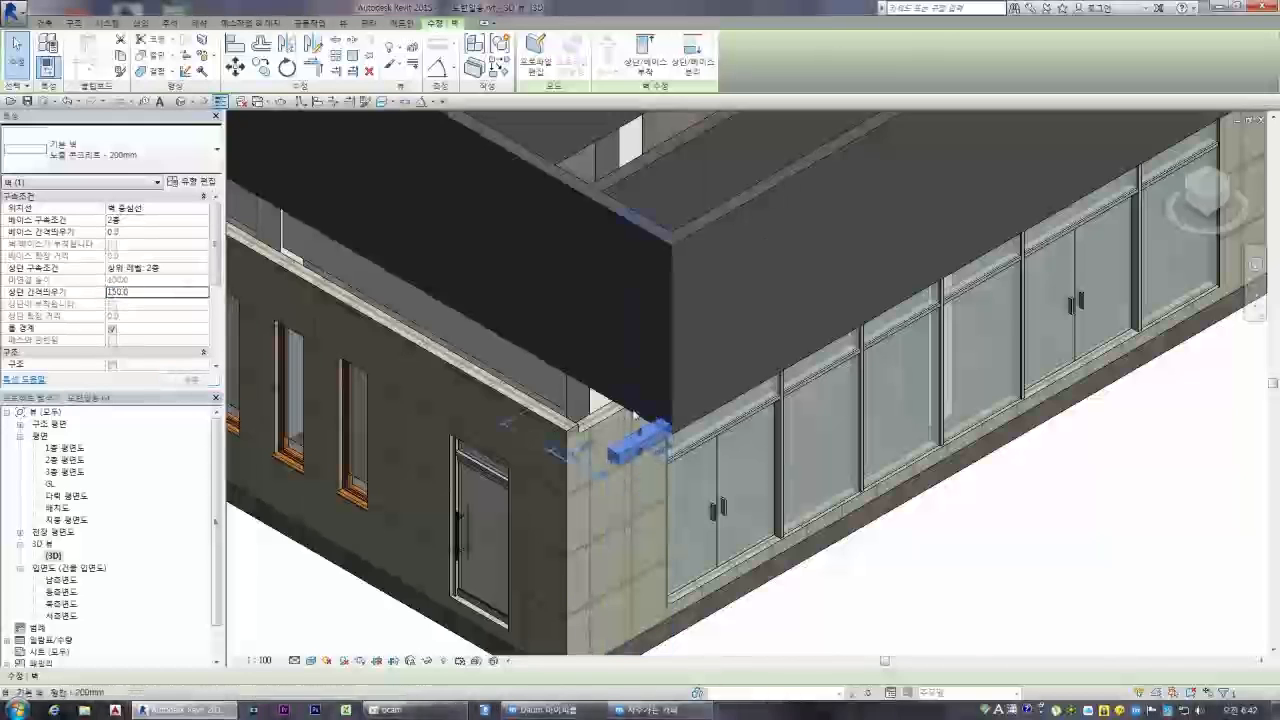
pyautogui.scroll(2, 635, 411)
pyautogui.click(578, 476)
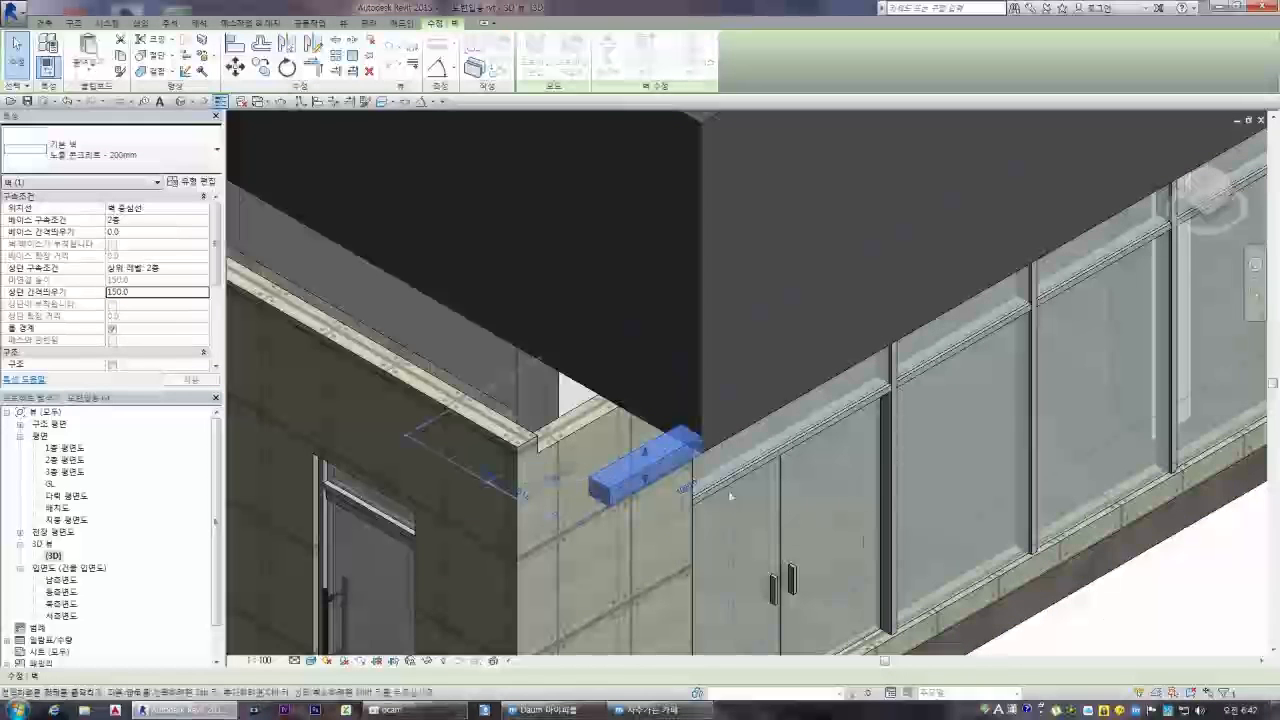
pyautogui.press('Escape')
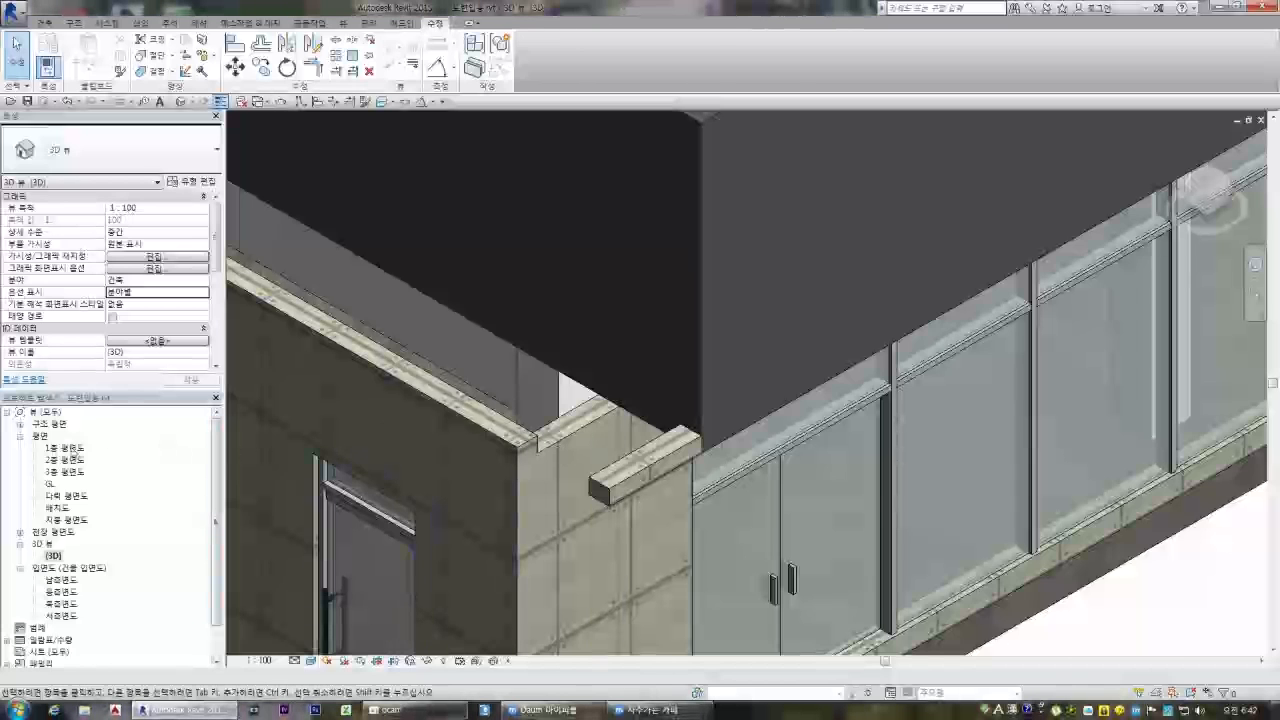
# Set the copied southwest wall's base offset to -600
pyautogui.click(600, 488)
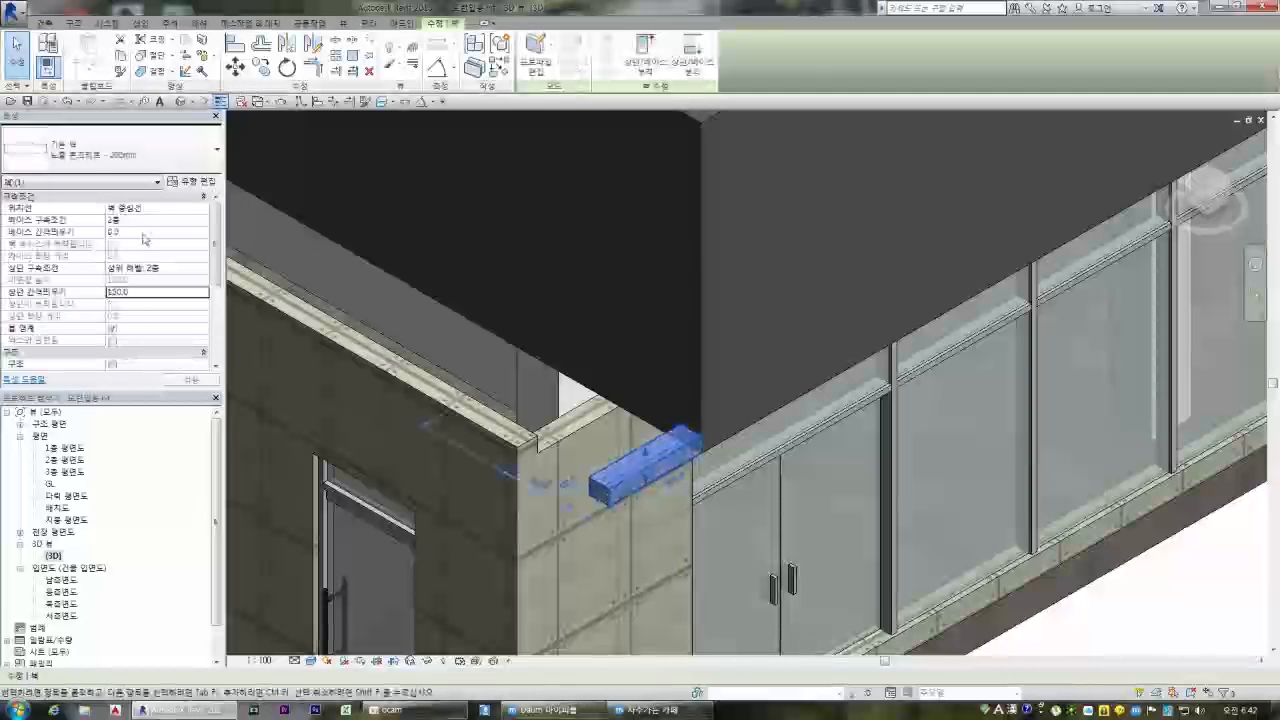
pyautogui.press('Return')
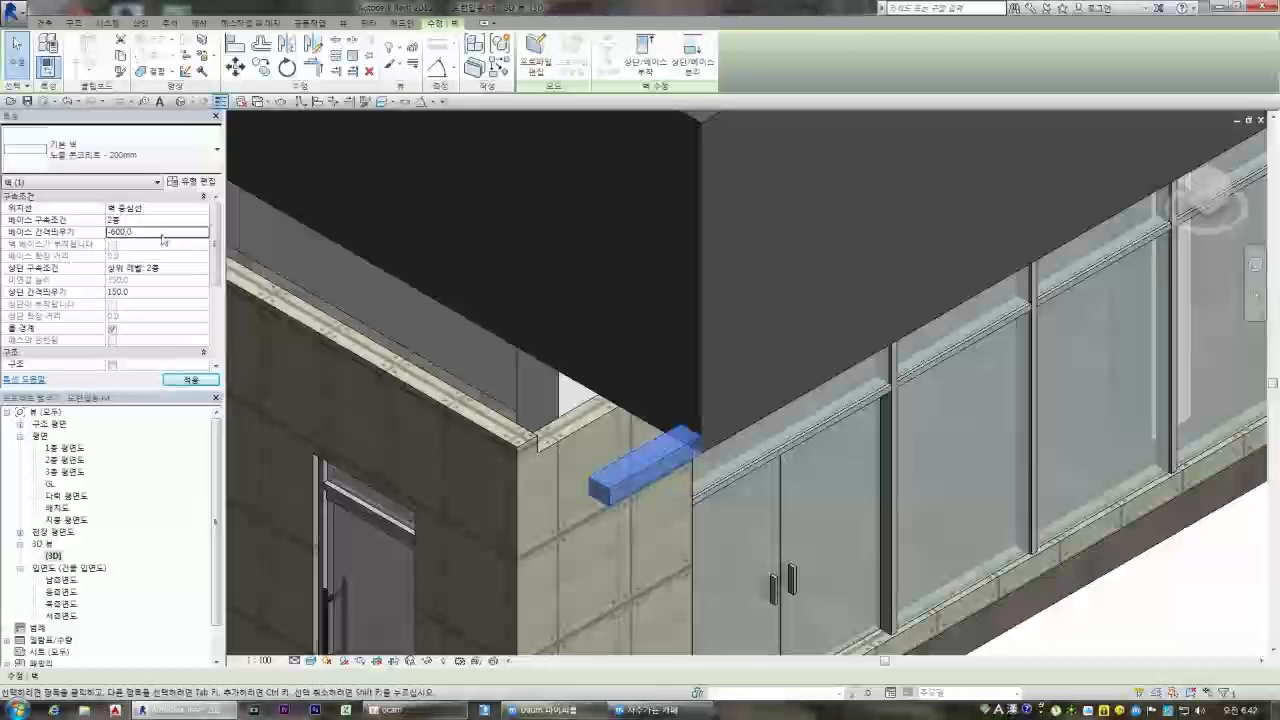
pyautogui.scroll(-3, 644, 290)
pyautogui.click(862, 519)
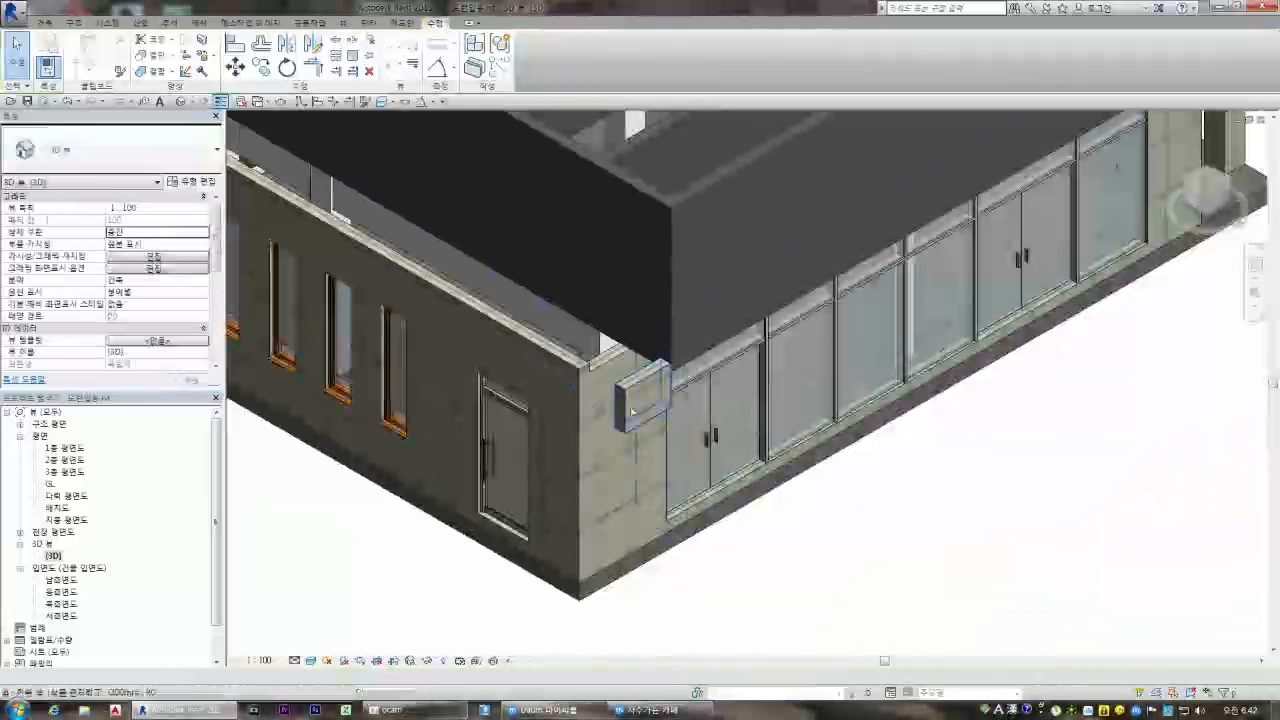
# In the 2층 평면도 plan, copy the short southwest wall to the west wall's south end and rotate the copy 90° to run north-south
pyautogui.doubleClick(64, 459)
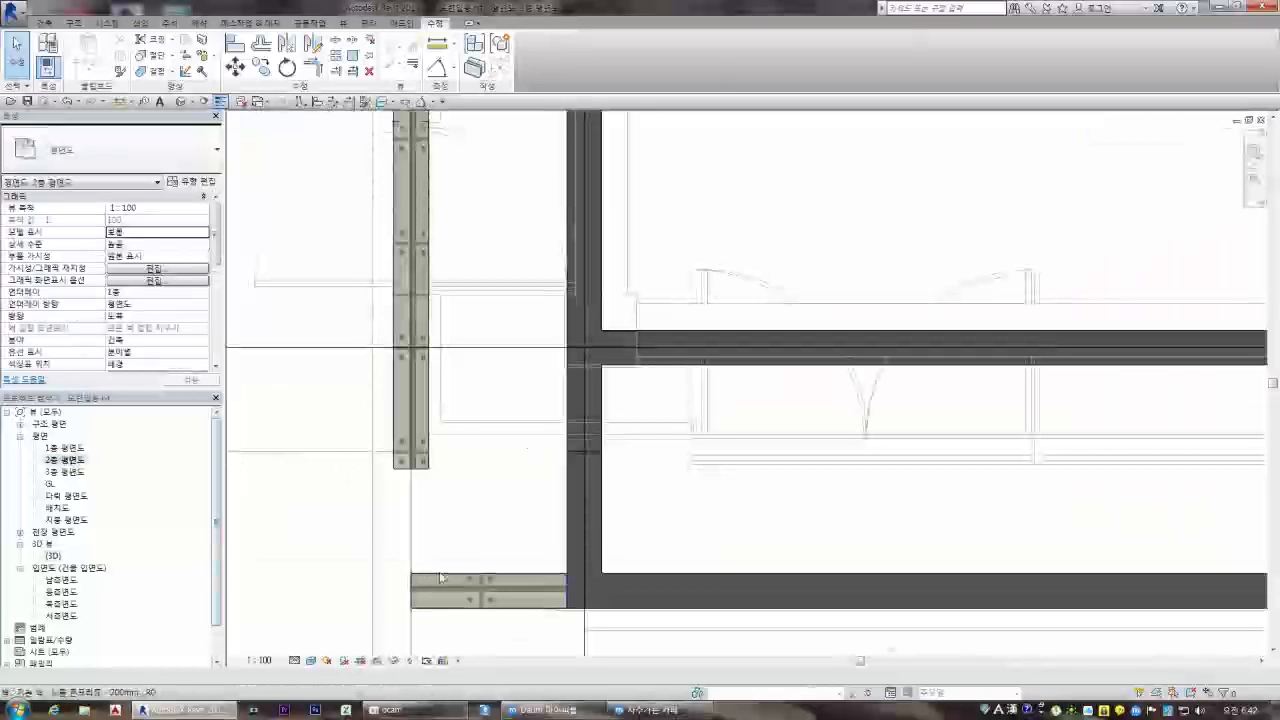
pyautogui.click(440, 578)
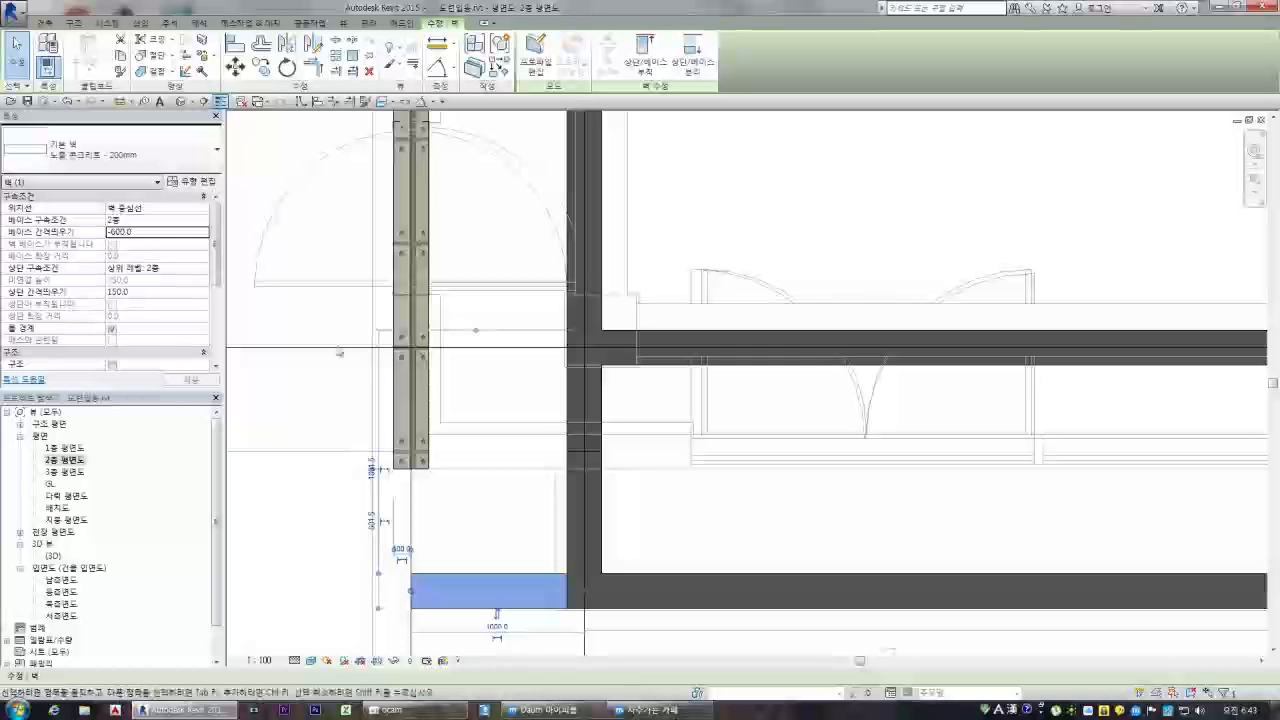
pyautogui.press('c')
pyautogui.press('o')
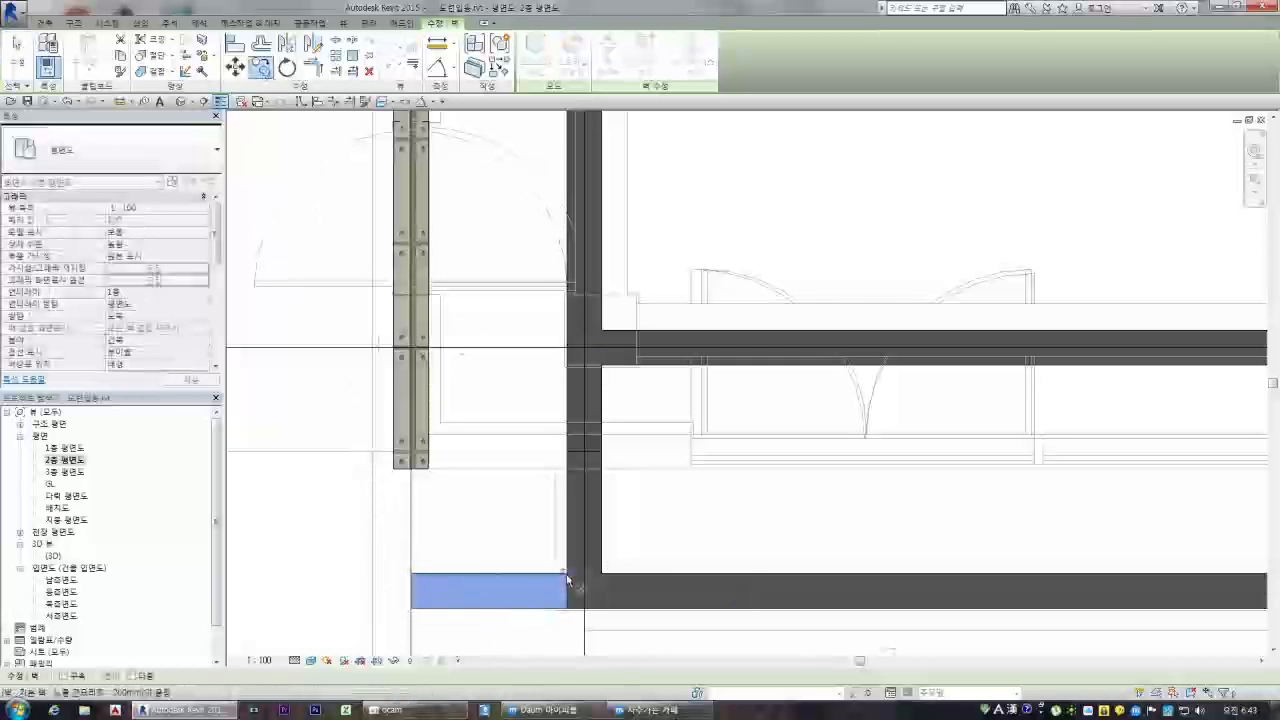
pyautogui.click(398, 460)
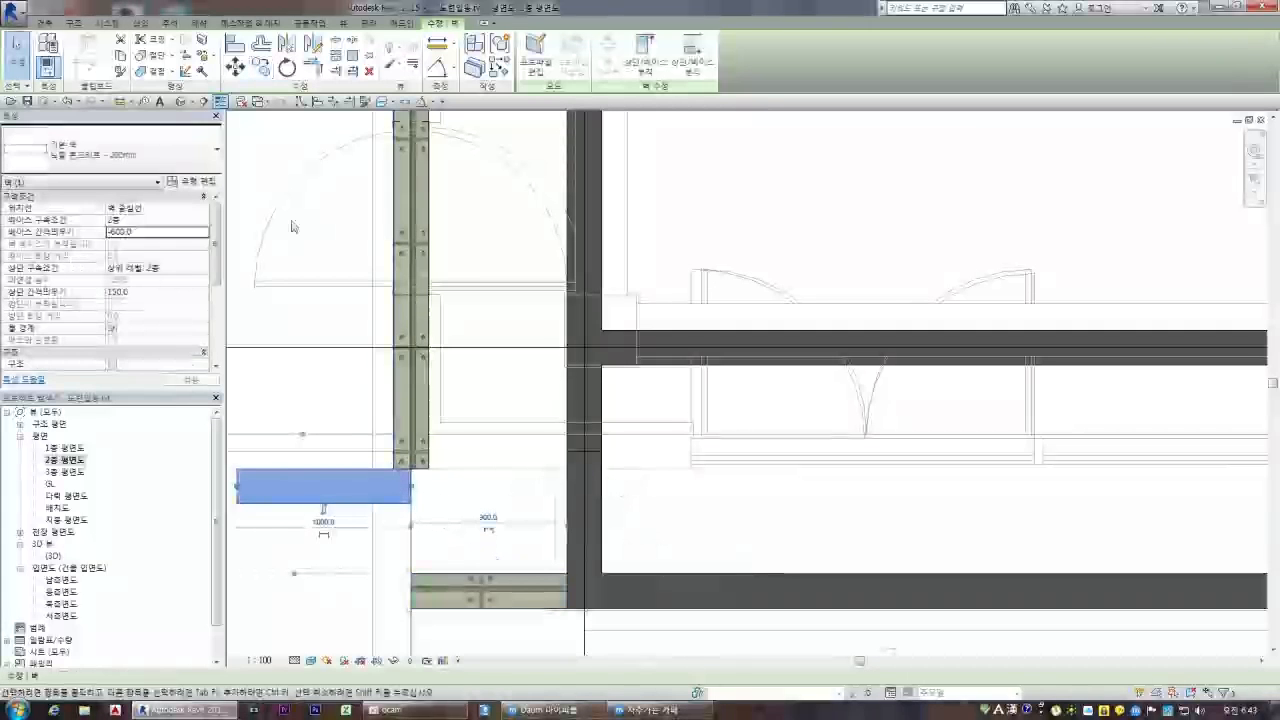
pyautogui.press('r')
pyautogui.press('o')
pyautogui.click(469, 492)
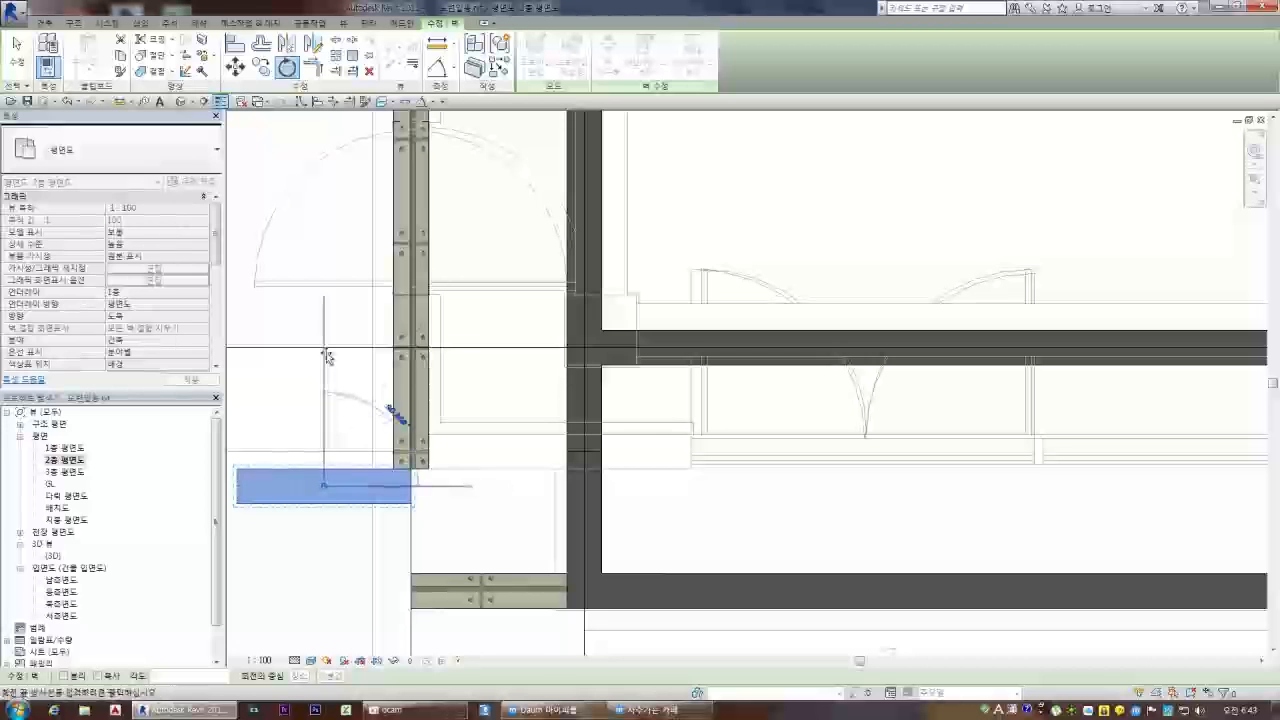
pyautogui.click(321, 320)
# Move the rotated short wall in line with the first-floor west wall so it continues south from that wall's end
pyautogui.click(234, 66)
pyautogui.click(341, 399)
pyautogui.click(428, 452)
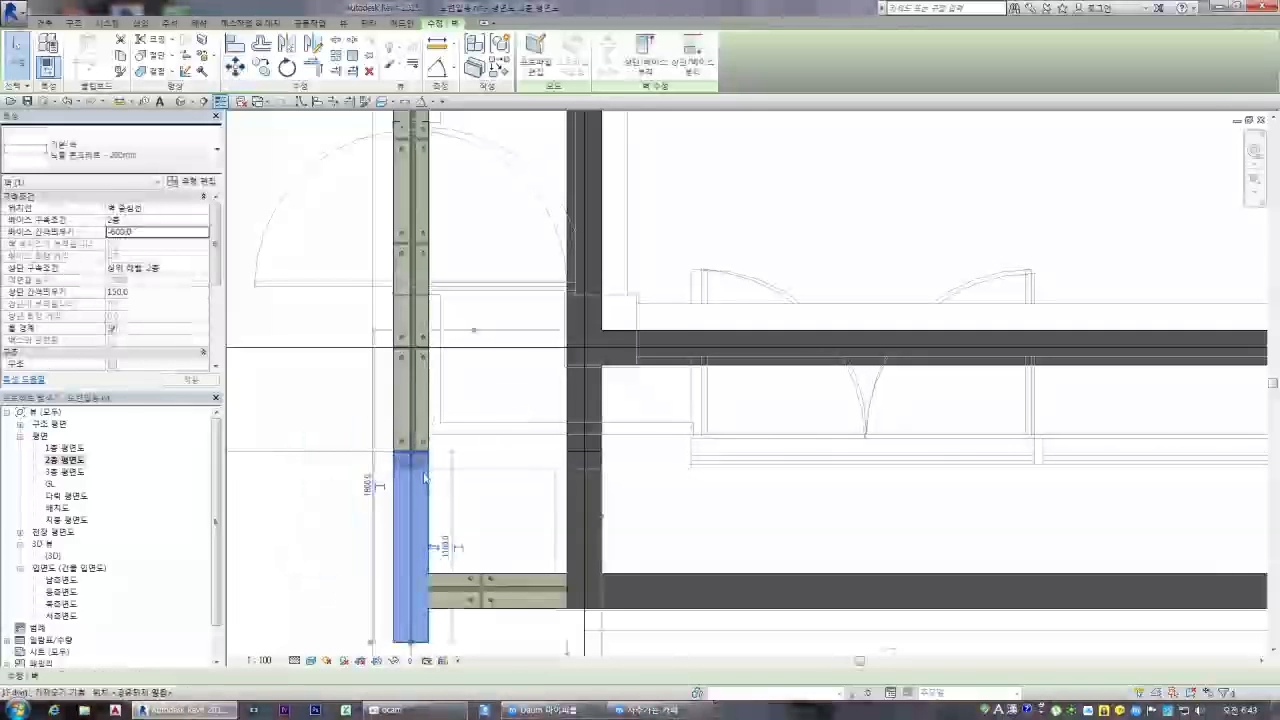
pyautogui.press('Escape')
pyautogui.scroll(-2, 425, 470)
pyautogui.doubleClick(52, 554)
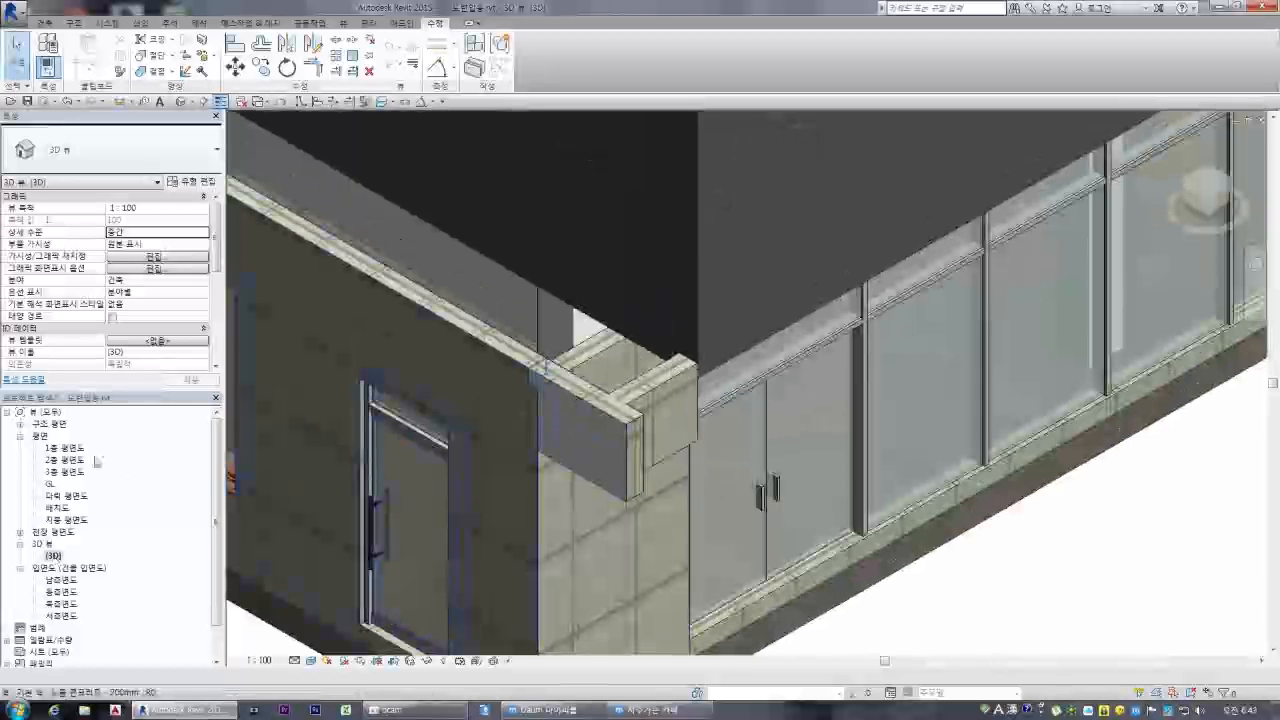
pyautogui.doubleClick(68, 449)
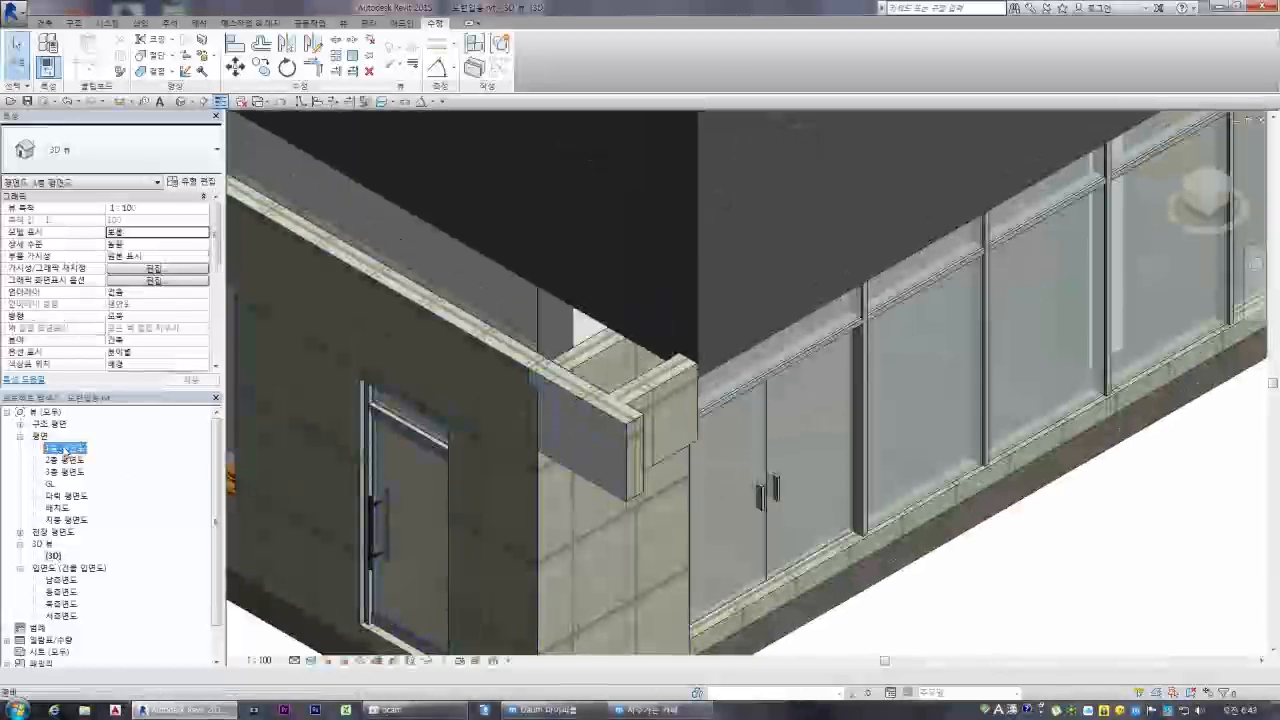
pyautogui.doubleClick(70, 461)
pyautogui.click(414, 545)
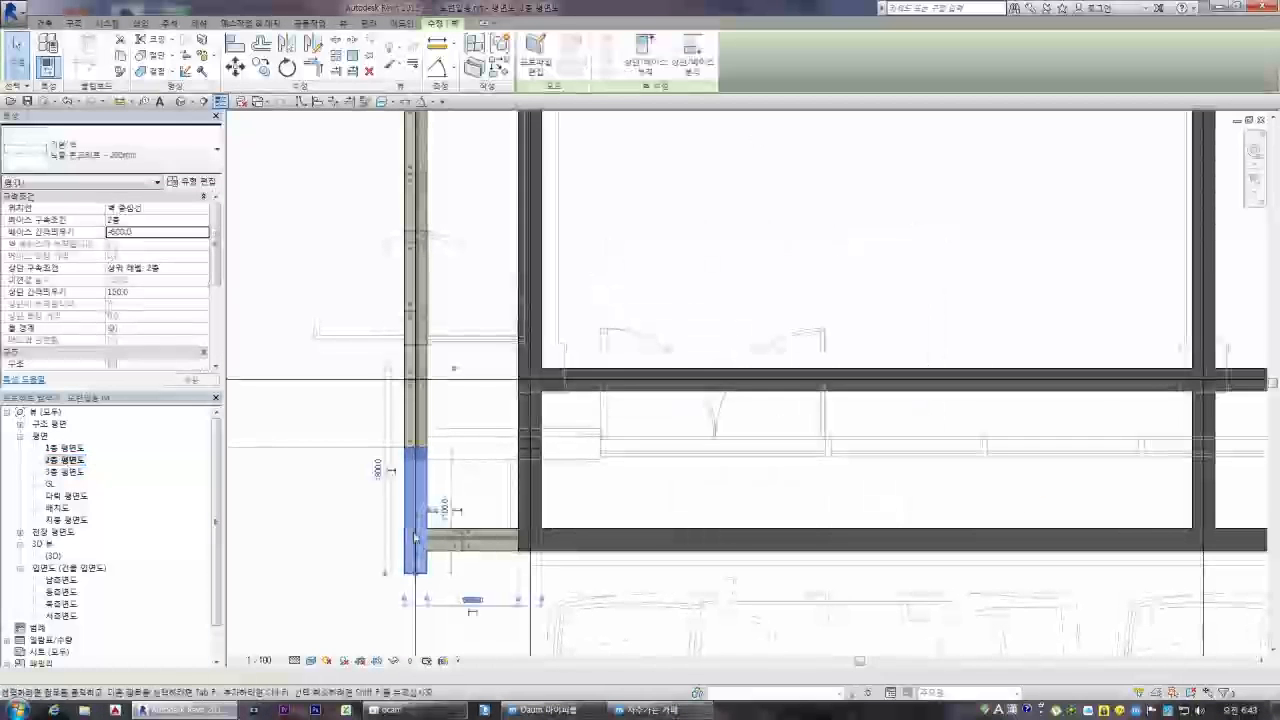
pyautogui.click(277, 554)
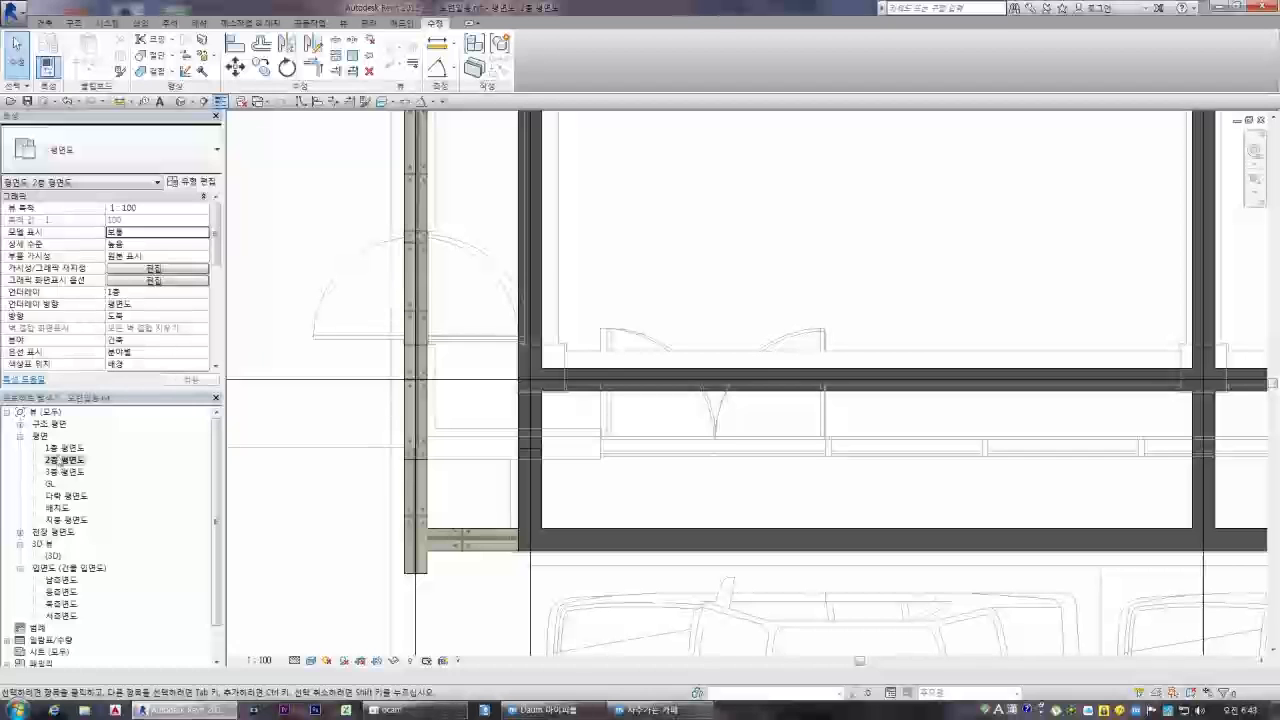
# In the {3D} view, trim the raised west extension and the short south wall to each other to form a clean corner
pyautogui.doubleClick(48, 556)
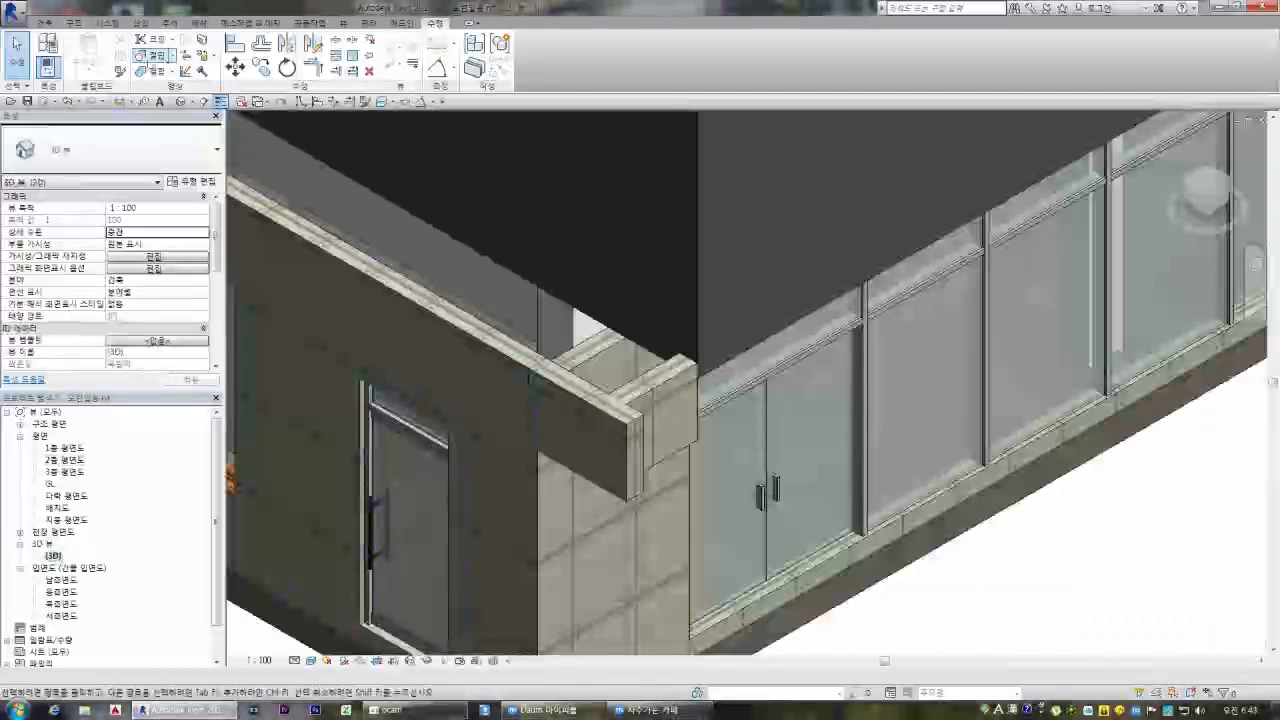
pyautogui.click(335, 104)
pyautogui.click(662, 378)
pyautogui.click(600, 409)
pyautogui.press('Escape')
pyautogui.press('Escape')
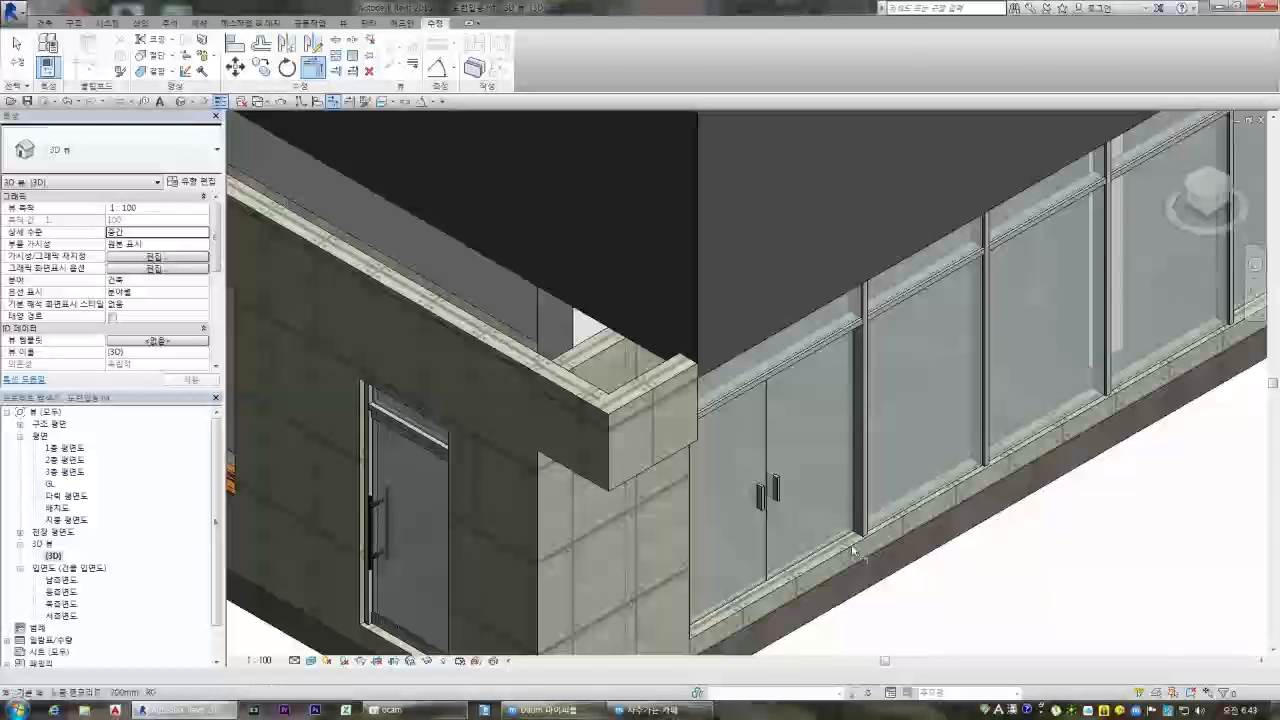
# In the 2층 평면도 plan, sketch a rectangular 일반 150mm floor boundary between the west concrete wall's inner face and the second-floor west wall
pyautogui.scroll(-5, 912, 497)
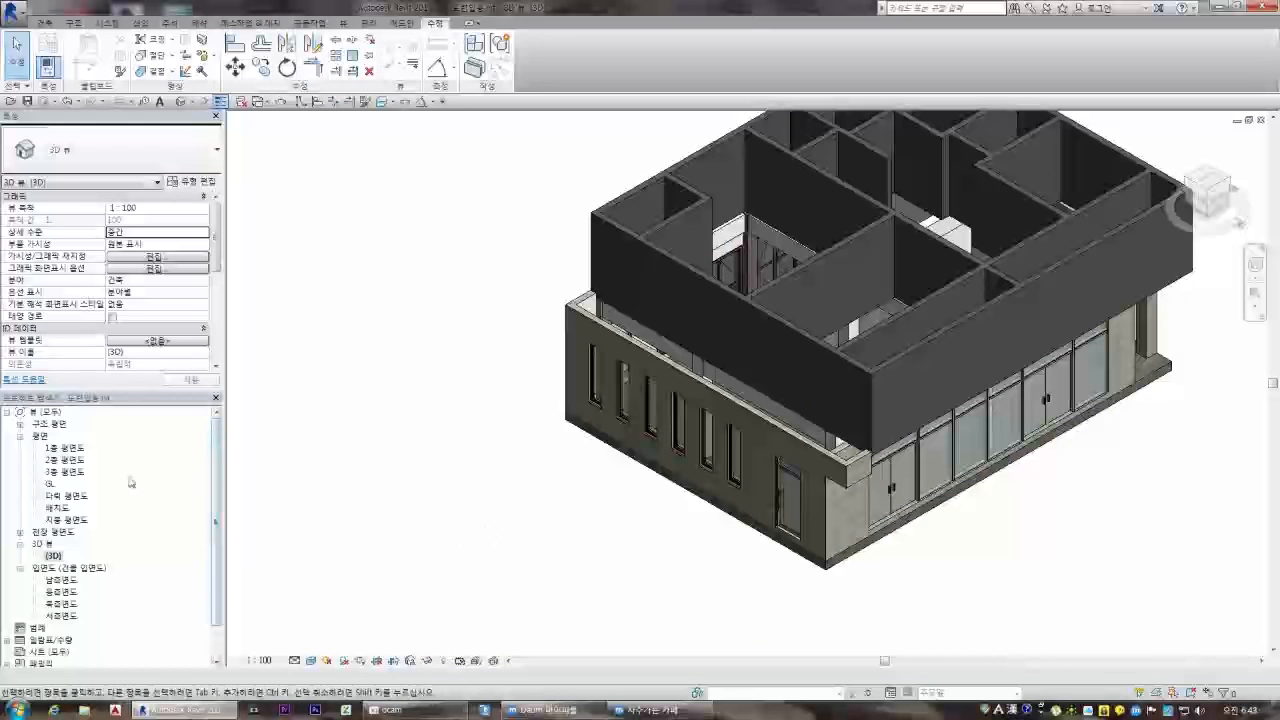
pyautogui.doubleClick(62, 459)
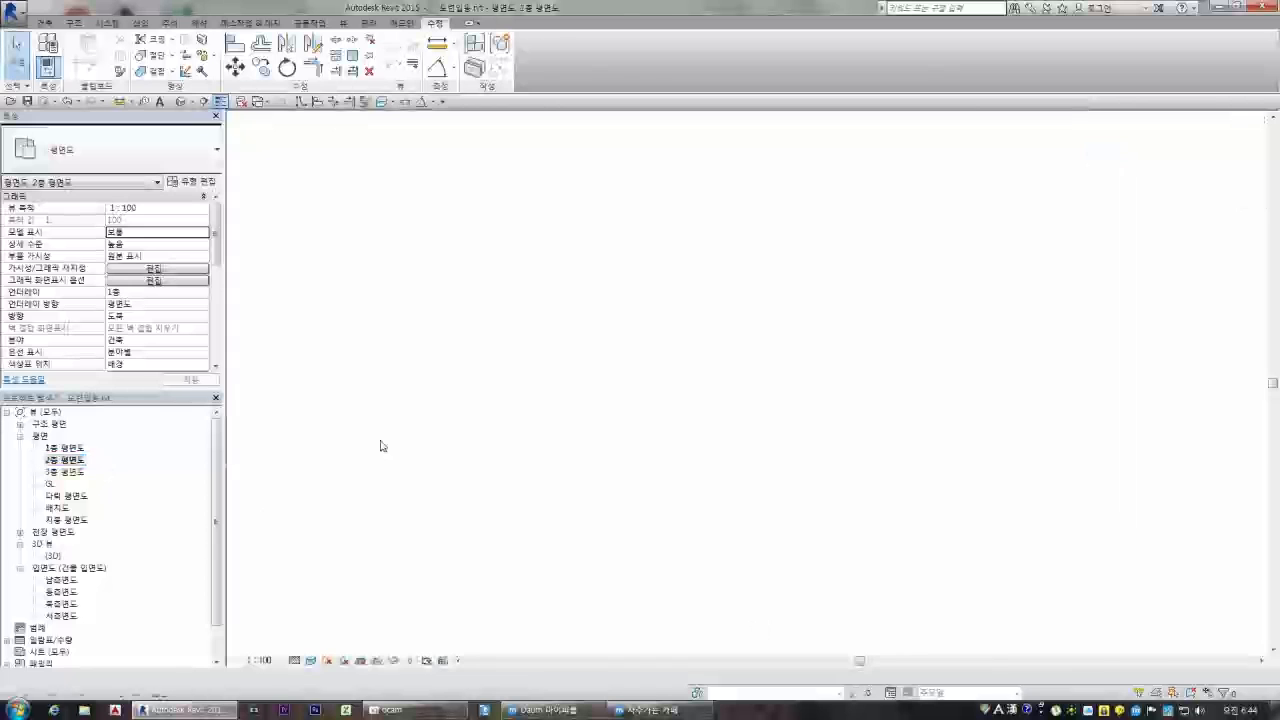
pyautogui.scroll(-7, 550, 517)
pyautogui.scroll(2, 534, 337)
pyautogui.moveTo(530, 350); pyautogui.dragTo(519, 353, button='middle')
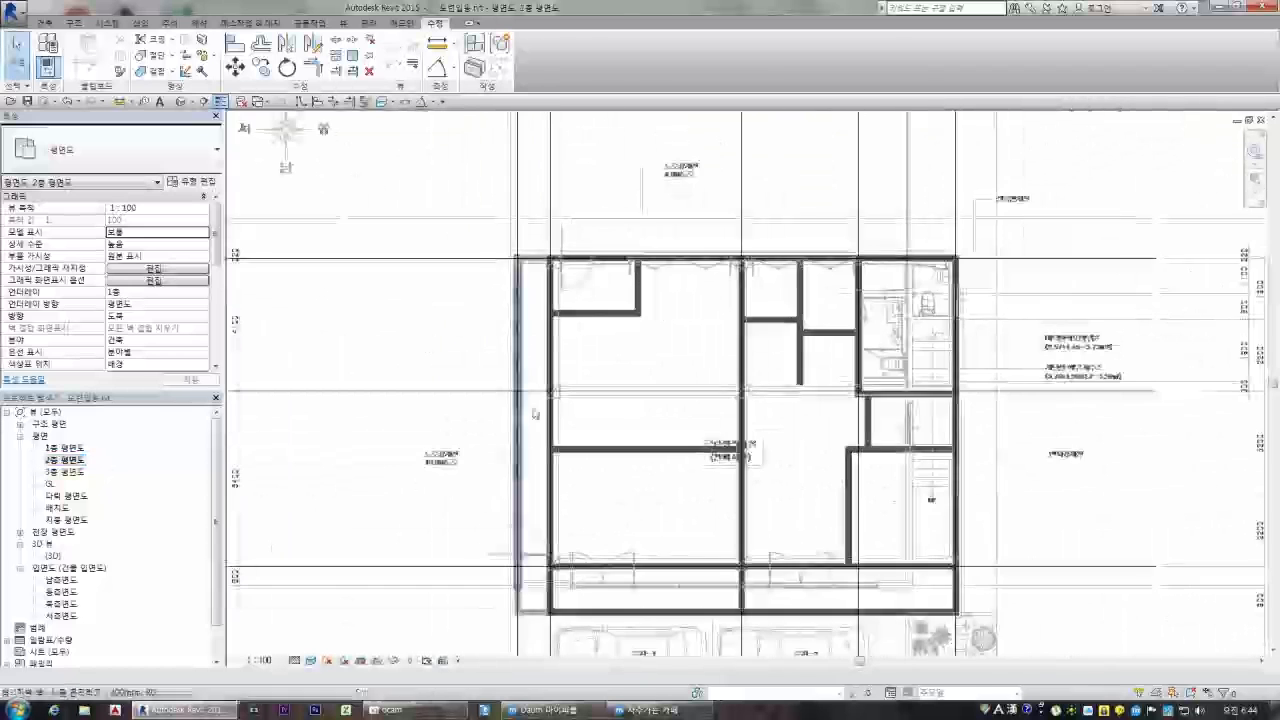
pyautogui.scroll(1, 519, 353)
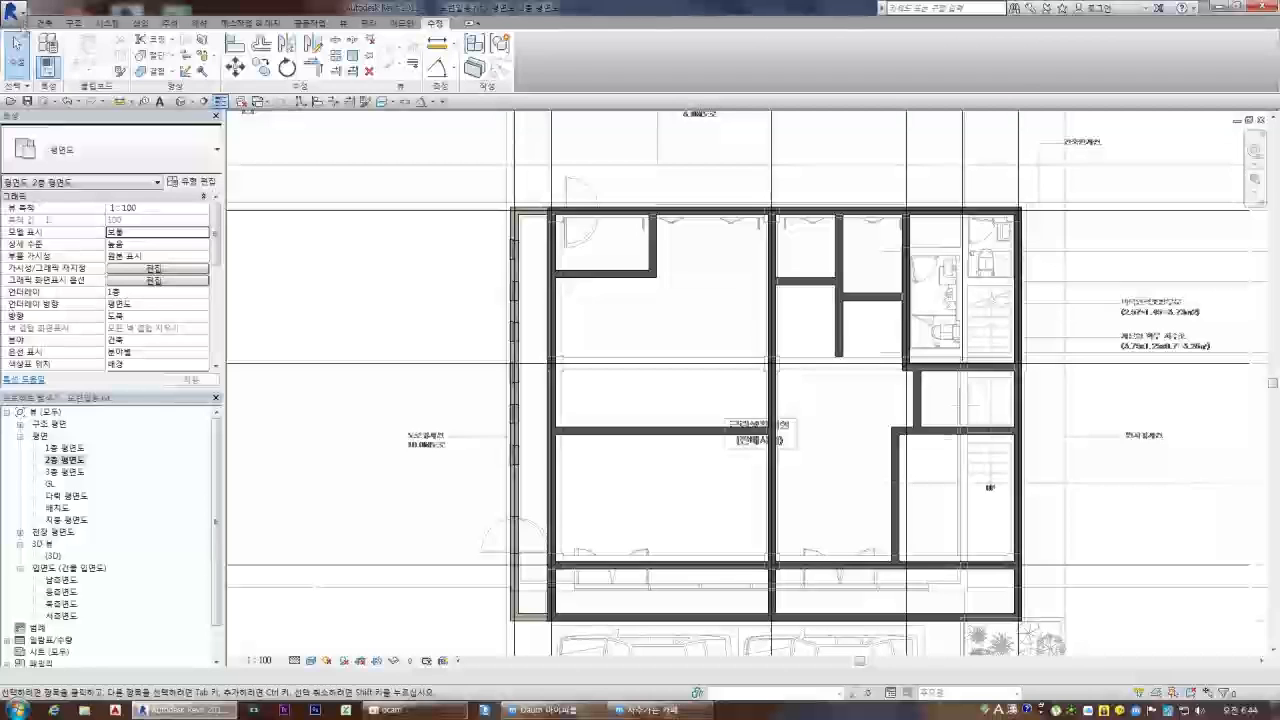
pyautogui.click(46, 23)
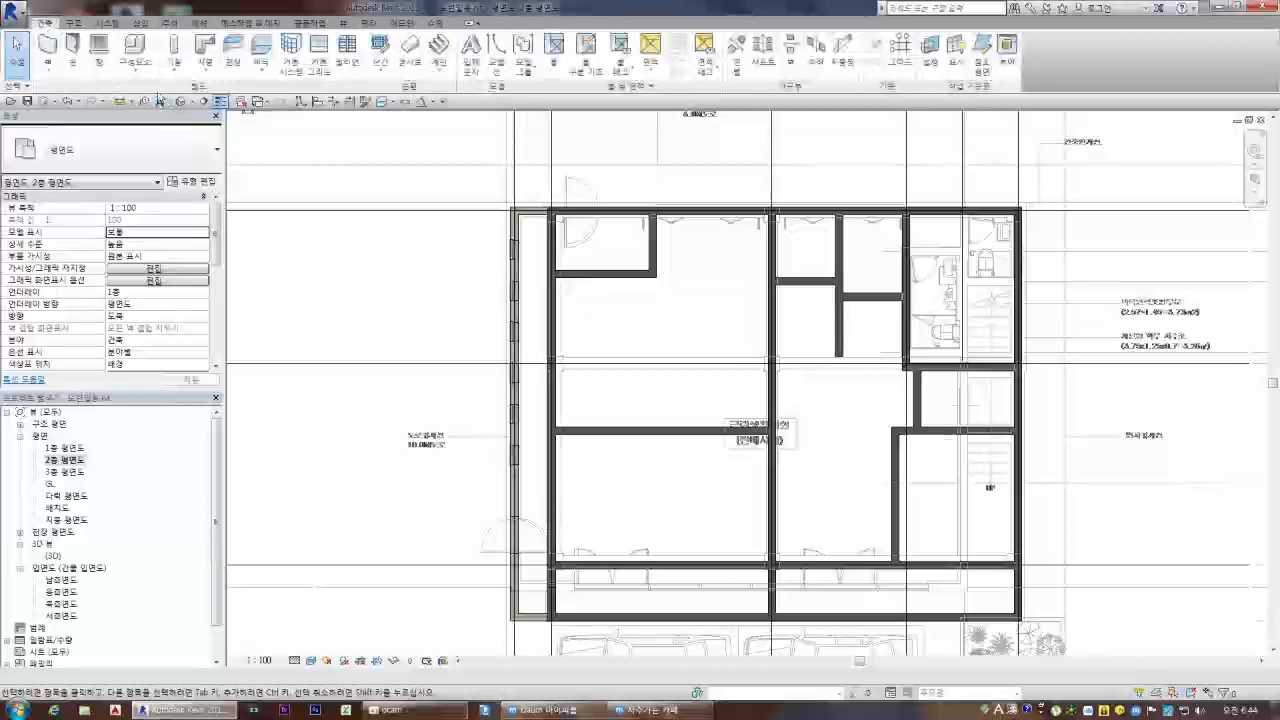
pyautogui.click(261, 45)
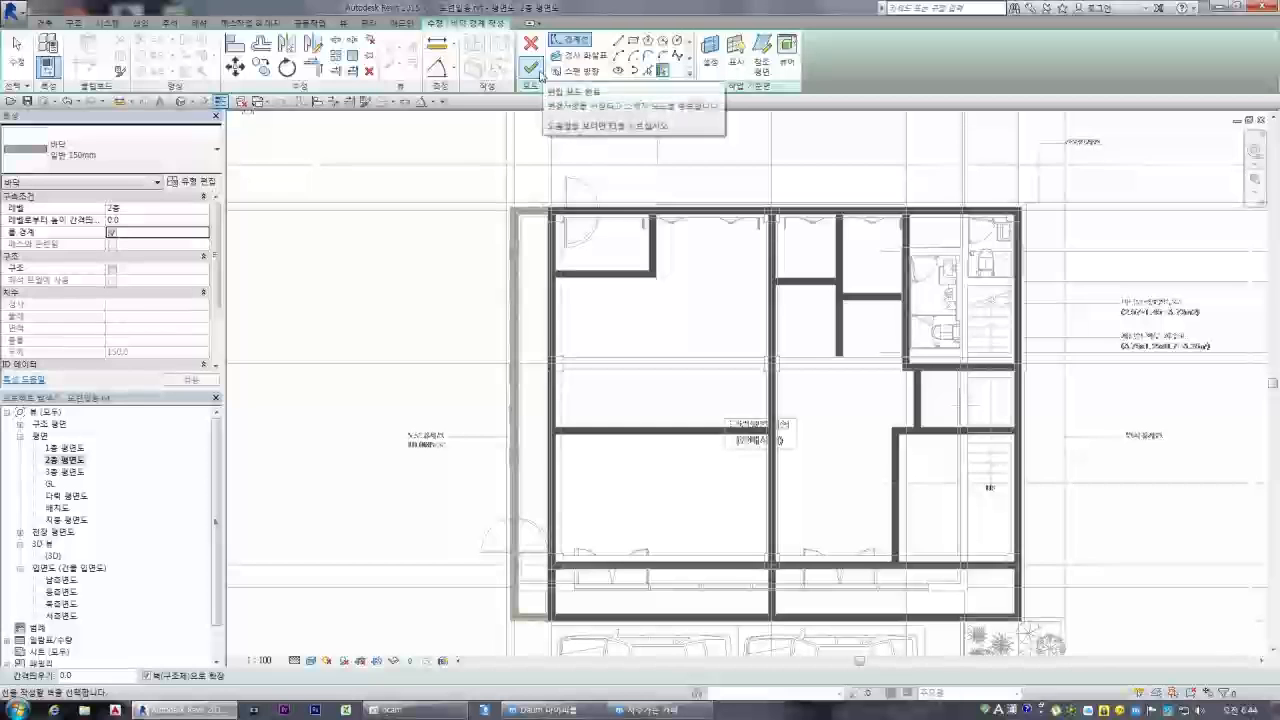
pyautogui.scroll(5, 523, 227)
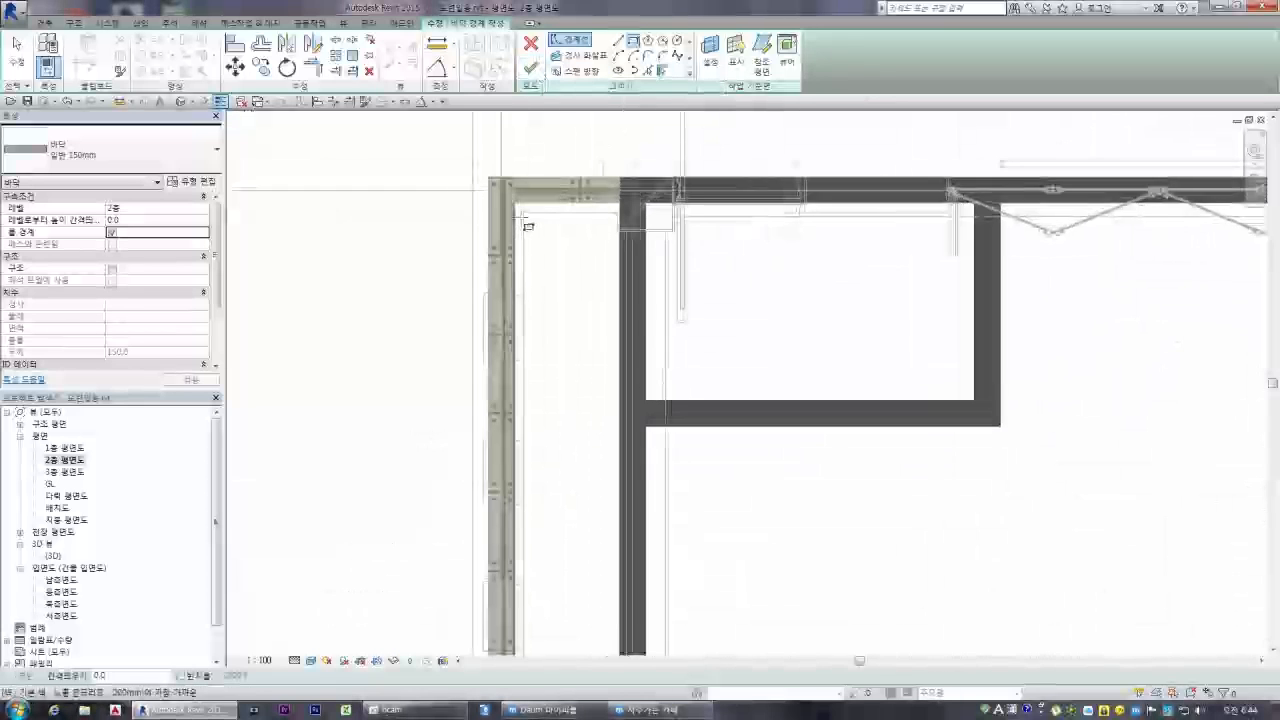
pyautogui.click(510, 195)
pyautogui.scroll(-8, 545, 196)
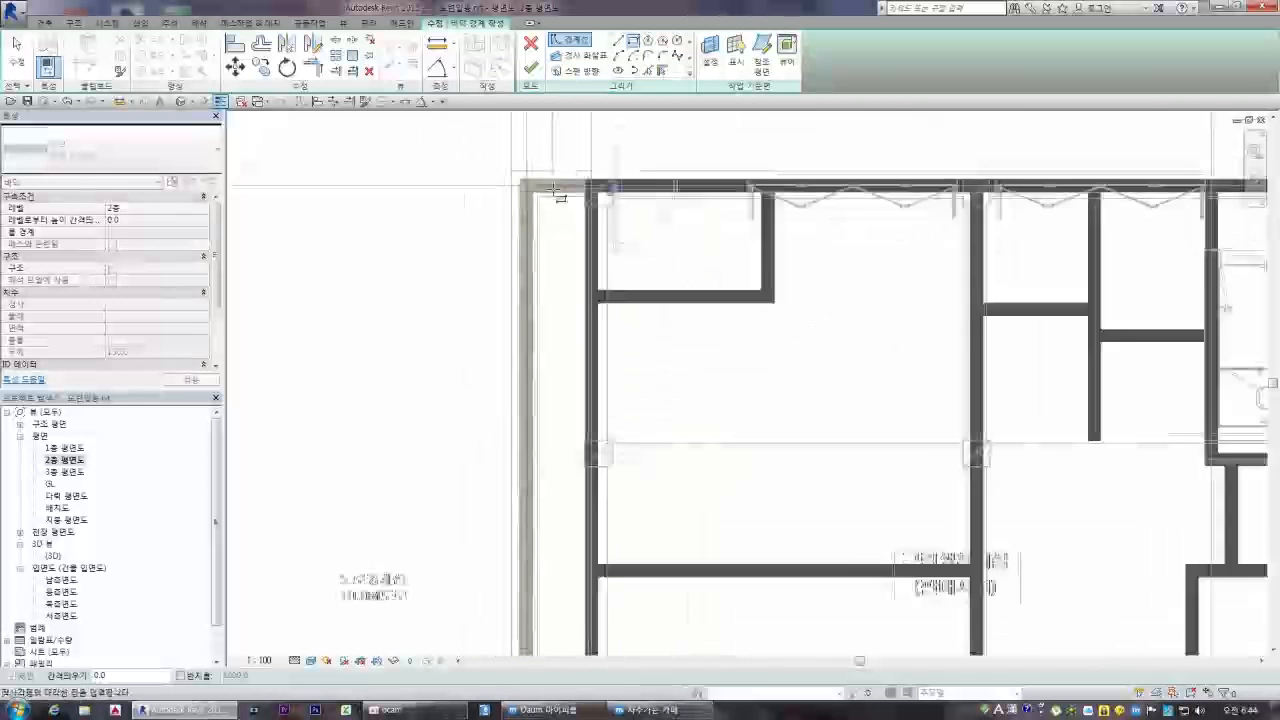
pyautogui.scroll(7, 598, 549)
pyautogui.click(573, 527)
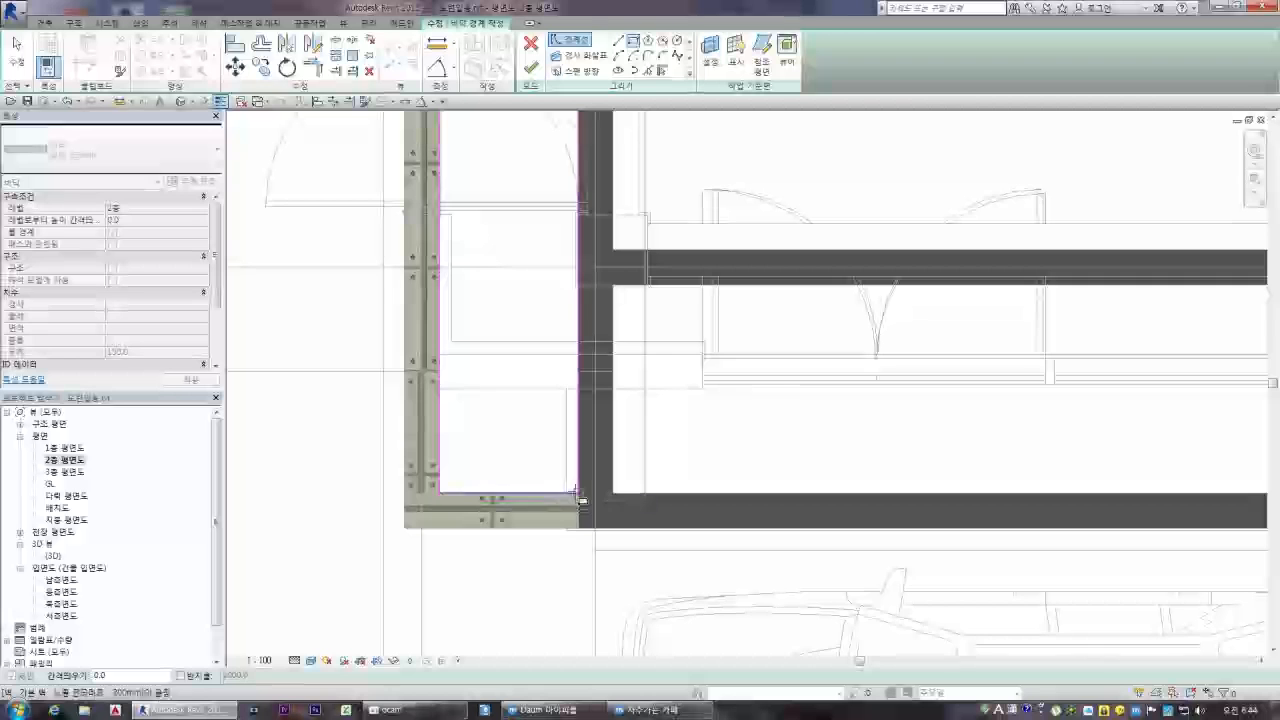
# Finish the west strip floor and decline attaching the walls to its underside
pyautogui.click(531, 70)
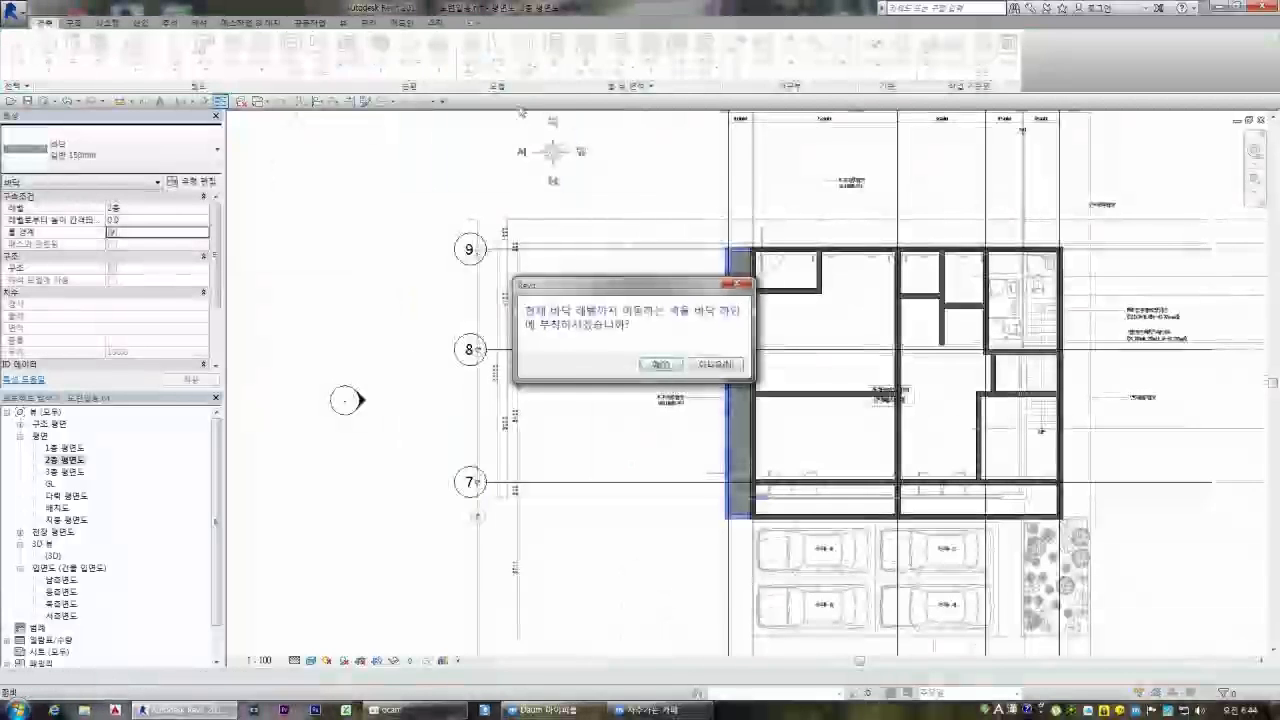
pyautogui.click(714, 365)
pyautogui.press('Escape')
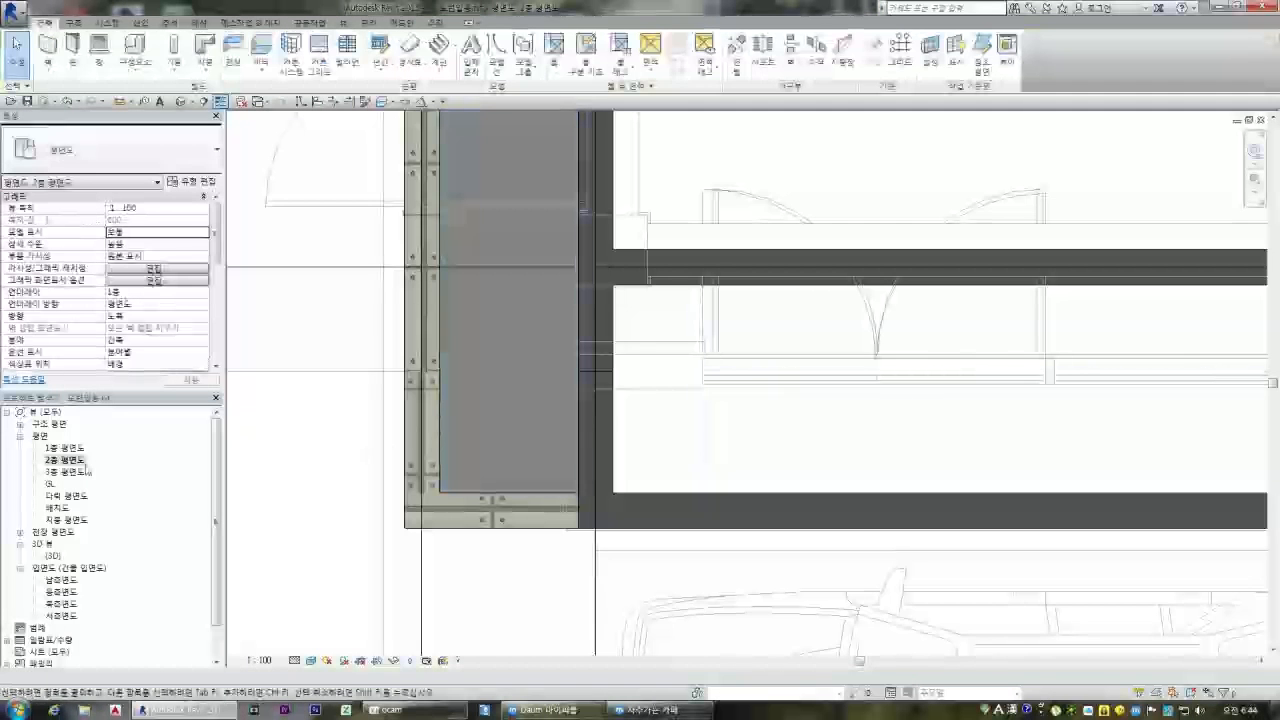
# In the {3D} view, set the base offset of the second-floor south wall to -600
pyautogui.doubleClick(53, 556)
pyautogui.scroll(5, 819, 459)
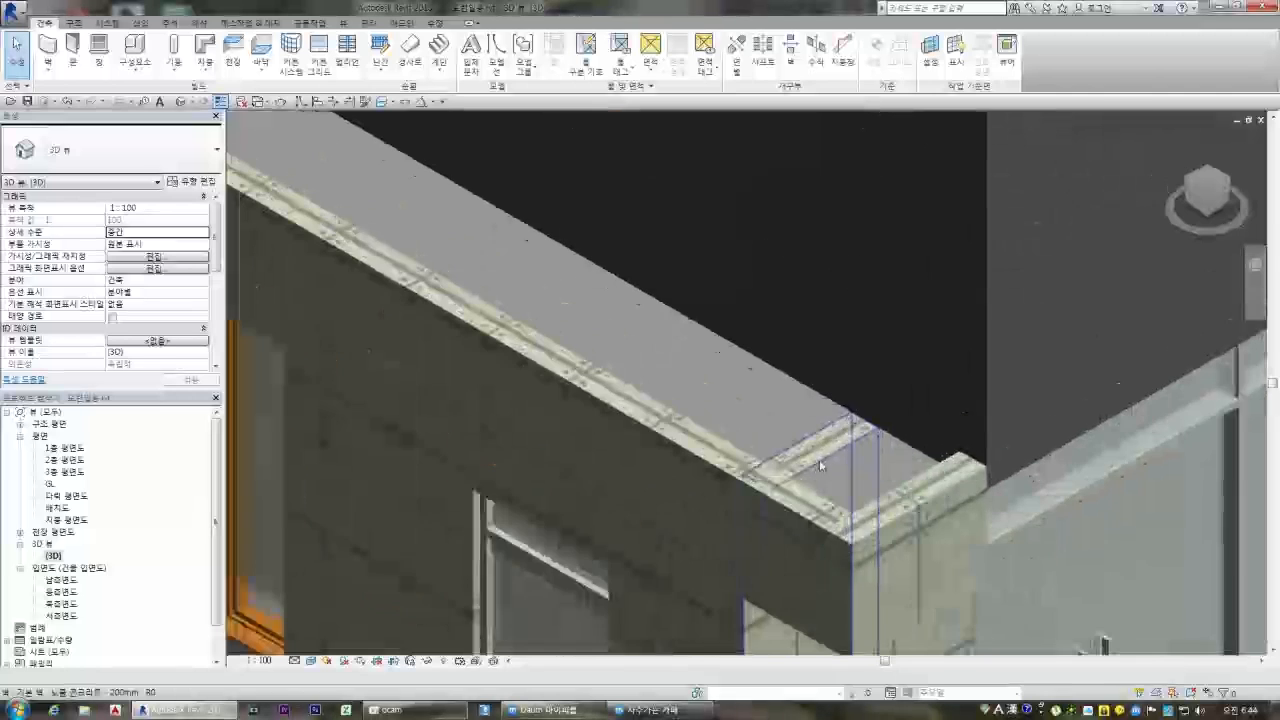
pyautogui.click(800, 440)
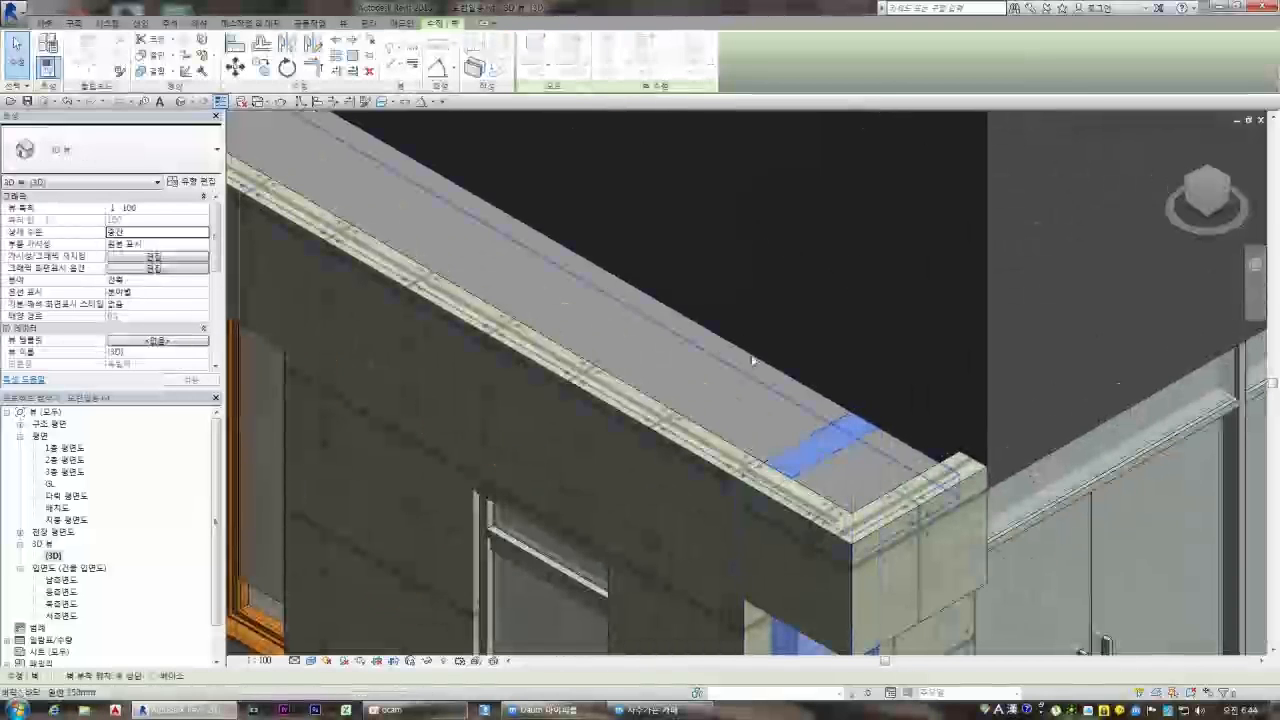
pyautogui.scroll(-6, 845, 404)
pyautogui.click(843, 408)
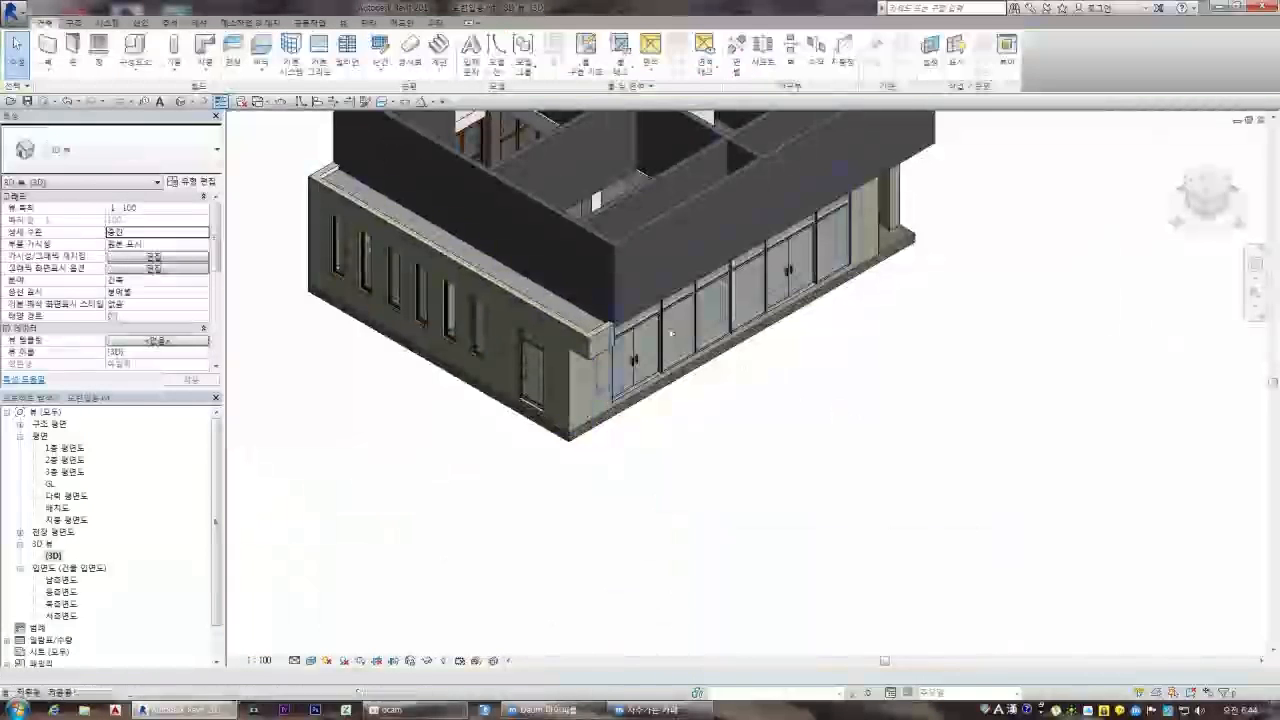
pyautogui.scroll(4, 585, 322)
pyautogui.scroll(-2, 585, 320)
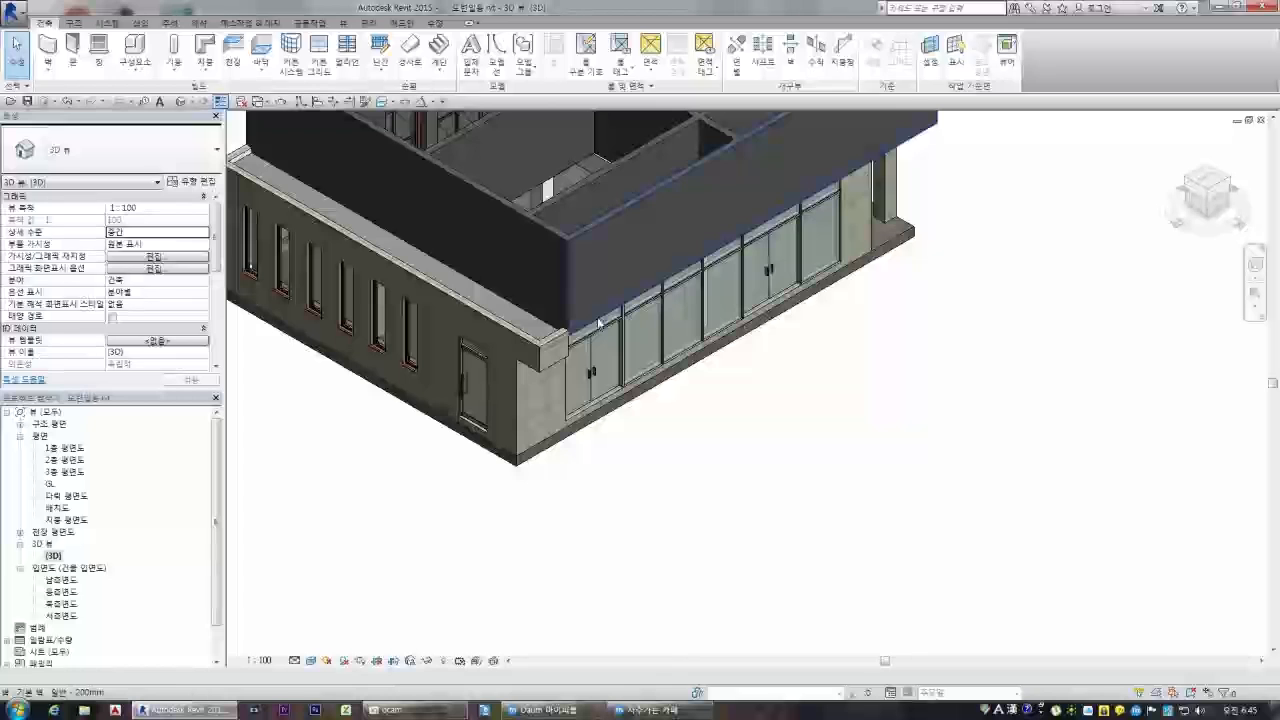
pyautogui.click(585, 322)
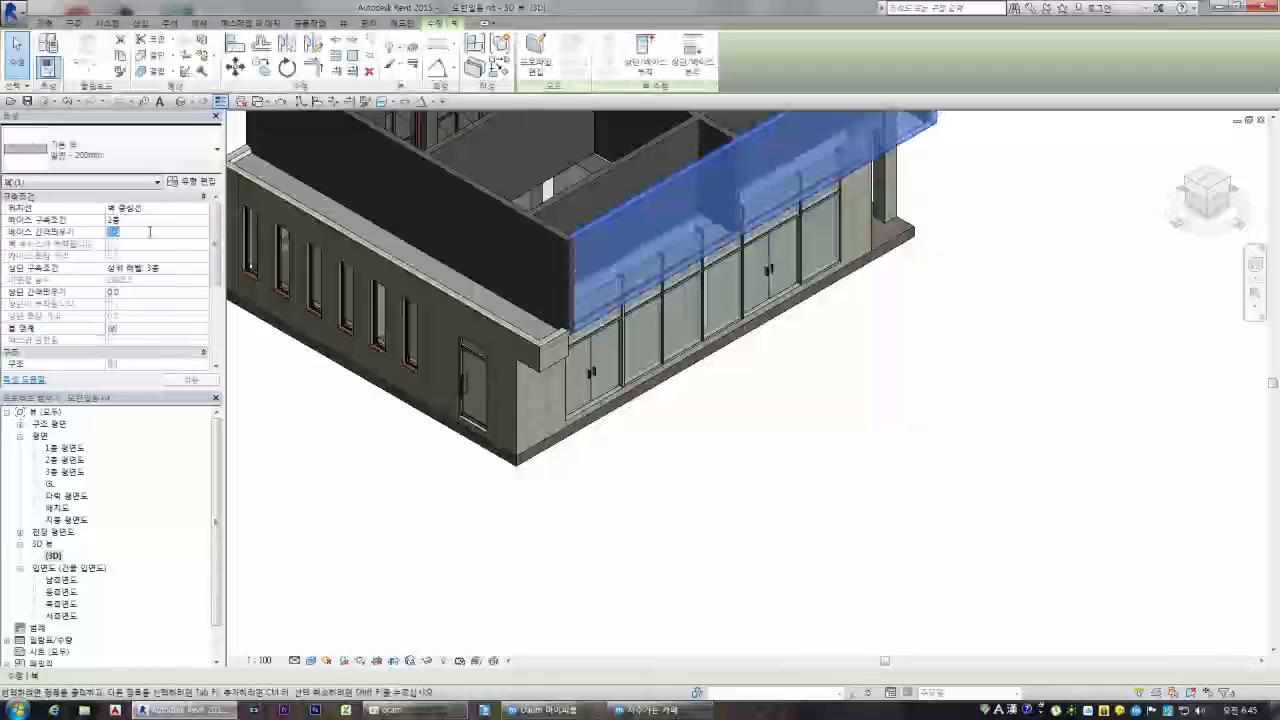
pyautogui.write('-600')
pyautogui.click(814, 414)
# Examine the underside of the second-floor east wall and the 300 x 600mm concrete beam beneath it near the southeast corner
pyautogui.scroll(-2, 571, 423)
pyautogui.moveTo(1229, 183); pyautogui.dragTo(1235, 244)
pyautogui.moveTo(1209, 194); pyautogui.dragTo(1206, 164)
pyautogui.scroll(4, 733, 391)
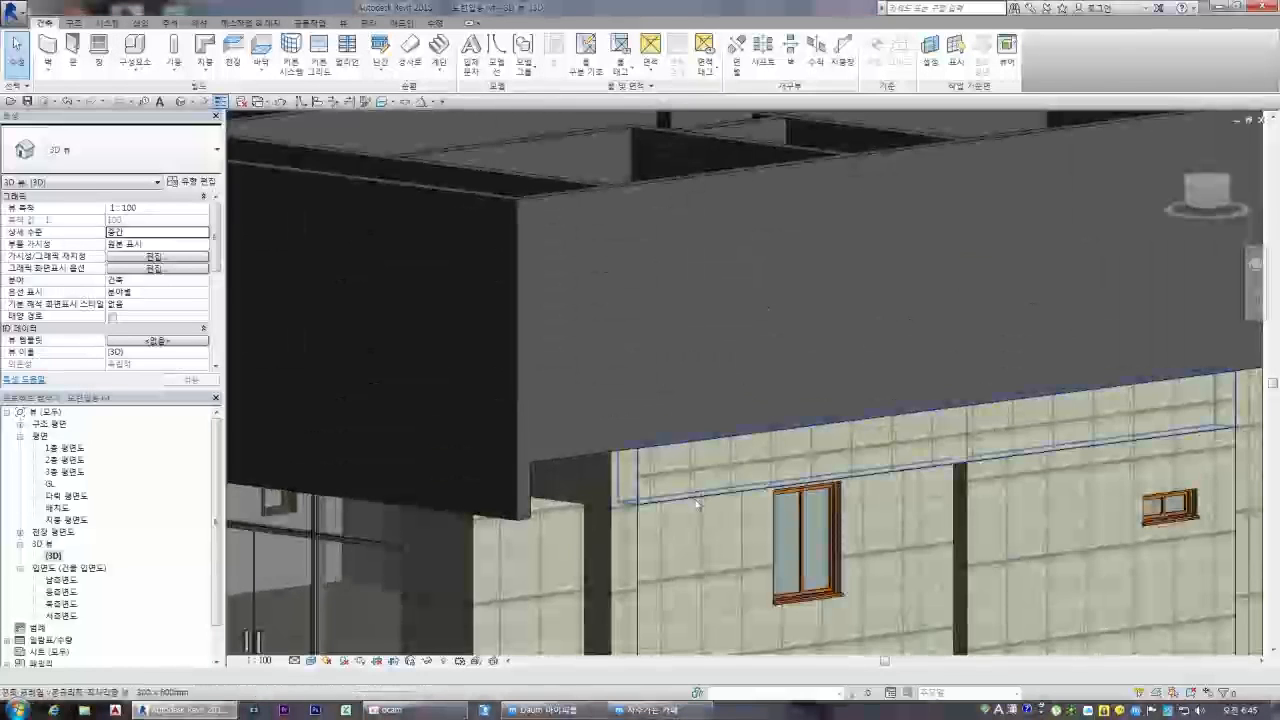
pyautogui.click(697, 503)
pyautogui.scroll(-2, 712, 384)
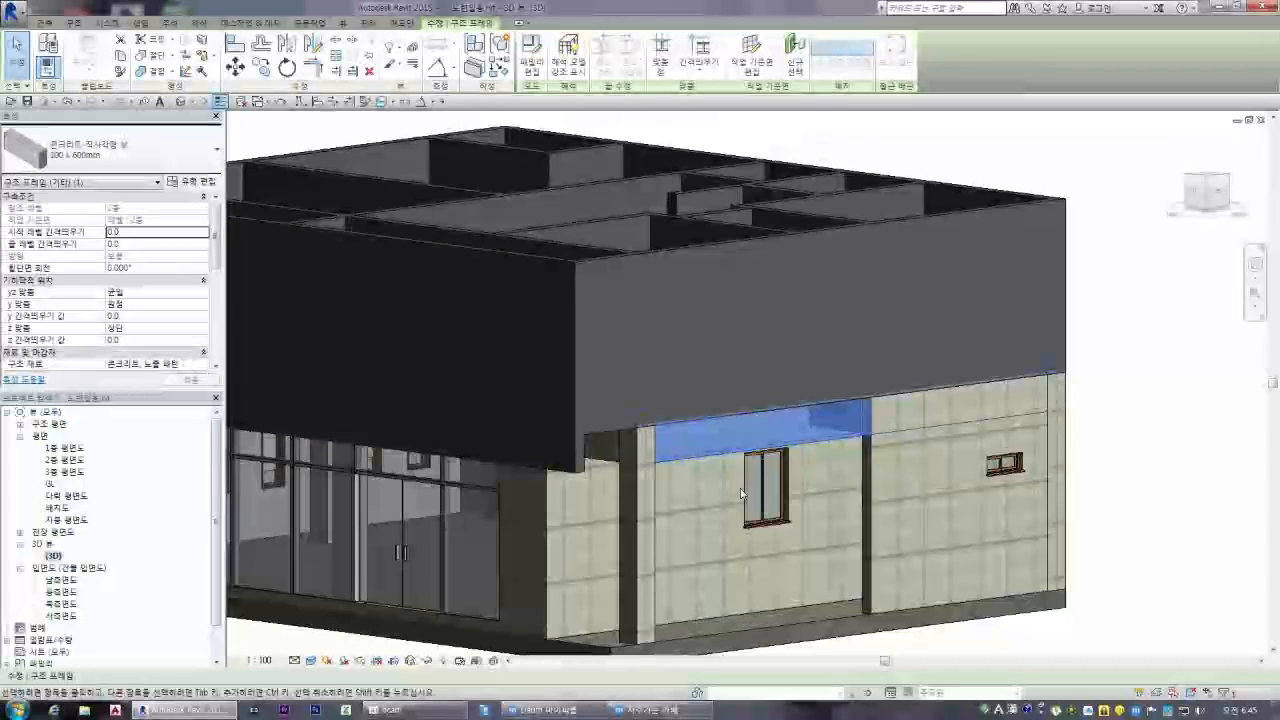
pyautogui.moveTo(1222, 179)
pyautogui.mouseDown()
pyautogui.moveTo(1230, 226)
pyautogui.moveTo(1204, 200)
pyautogui.moveTo(1212, 168)
pyautogui.moveTo(1215, 178)
pyautogui.mouseUp()
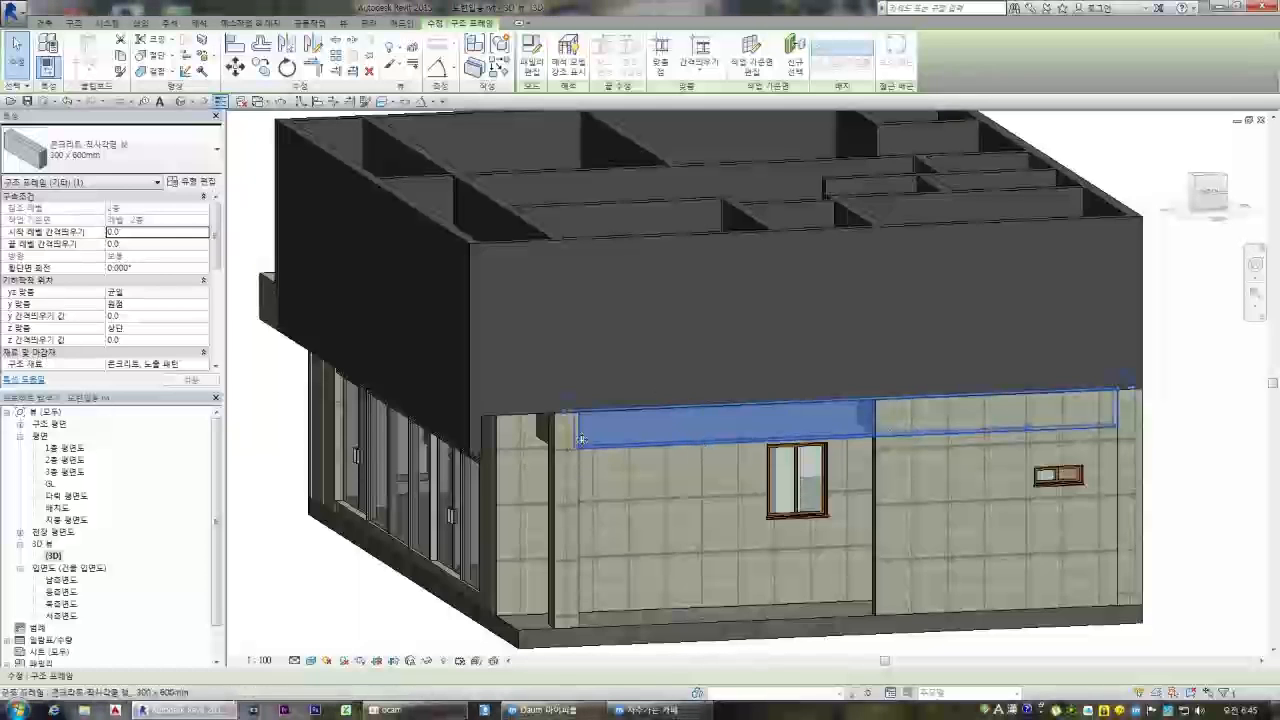
pyautogui.click(313, 545)
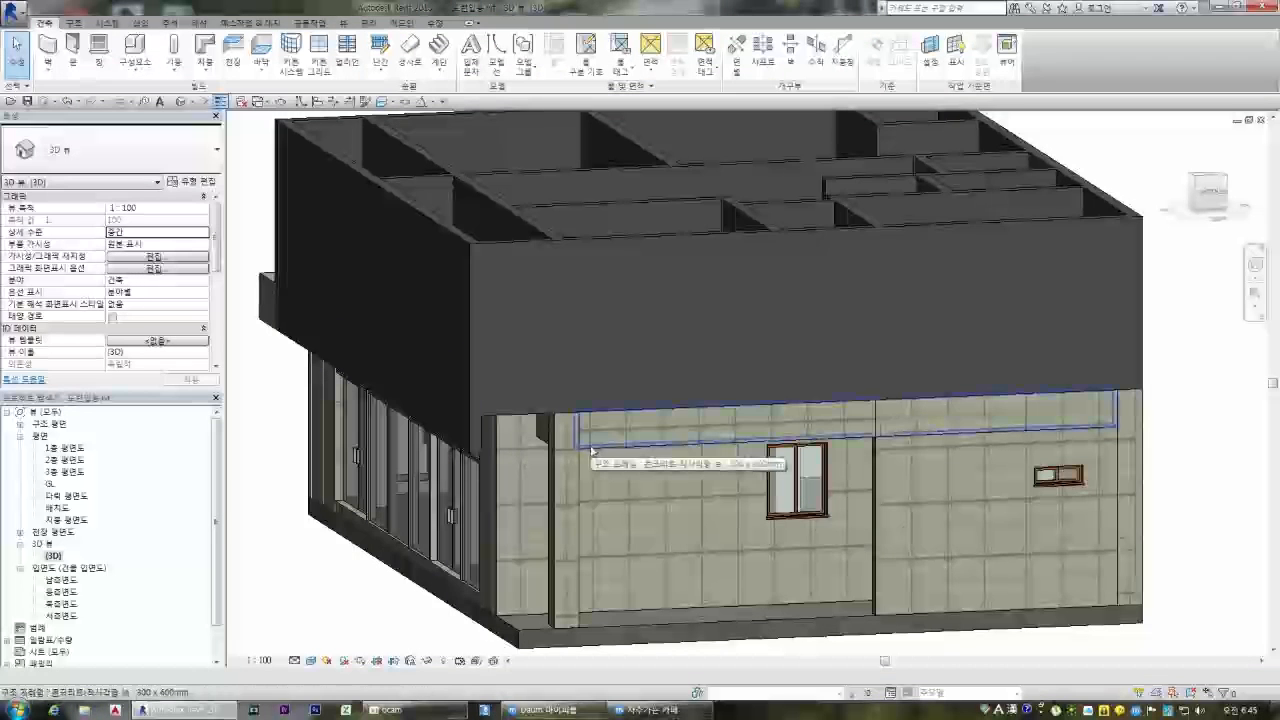
# In the 2층 평면도 plan, split the east wall just south of its junction with the southernmost interior cross wall
pyautogui.doubleClick(64, 459)
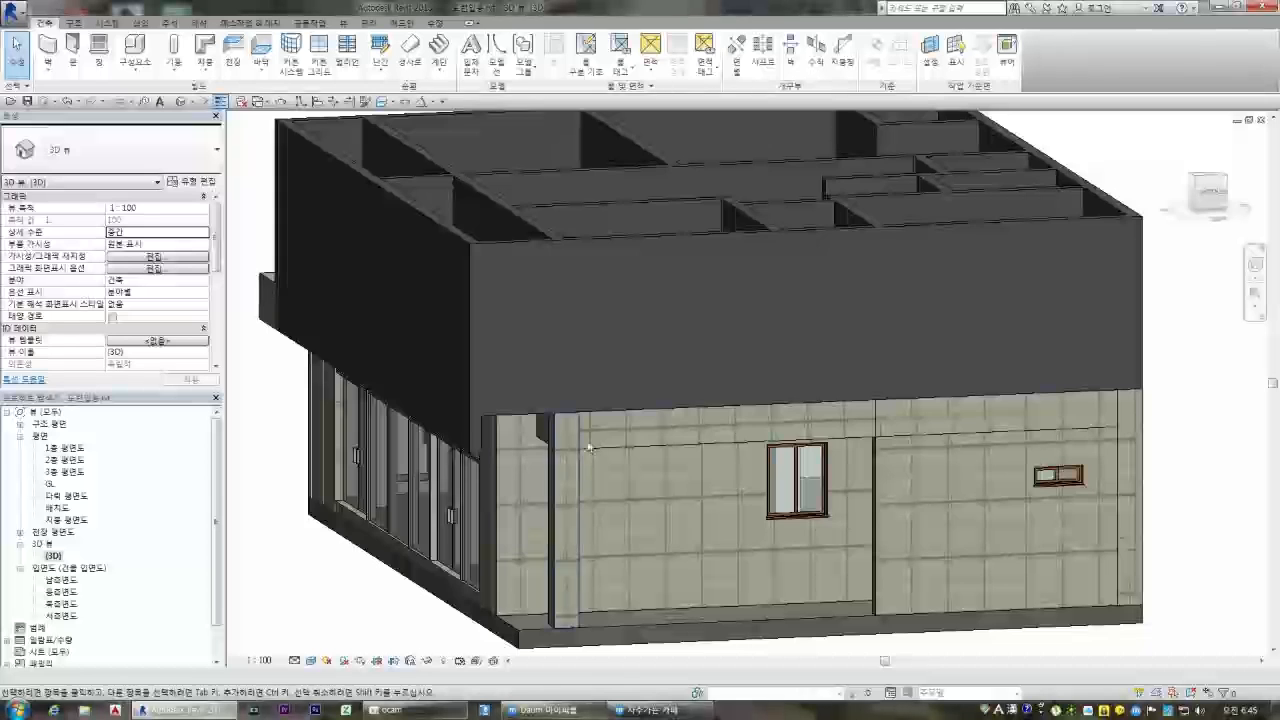
pyautogui.scroll(-4, 204, 446)
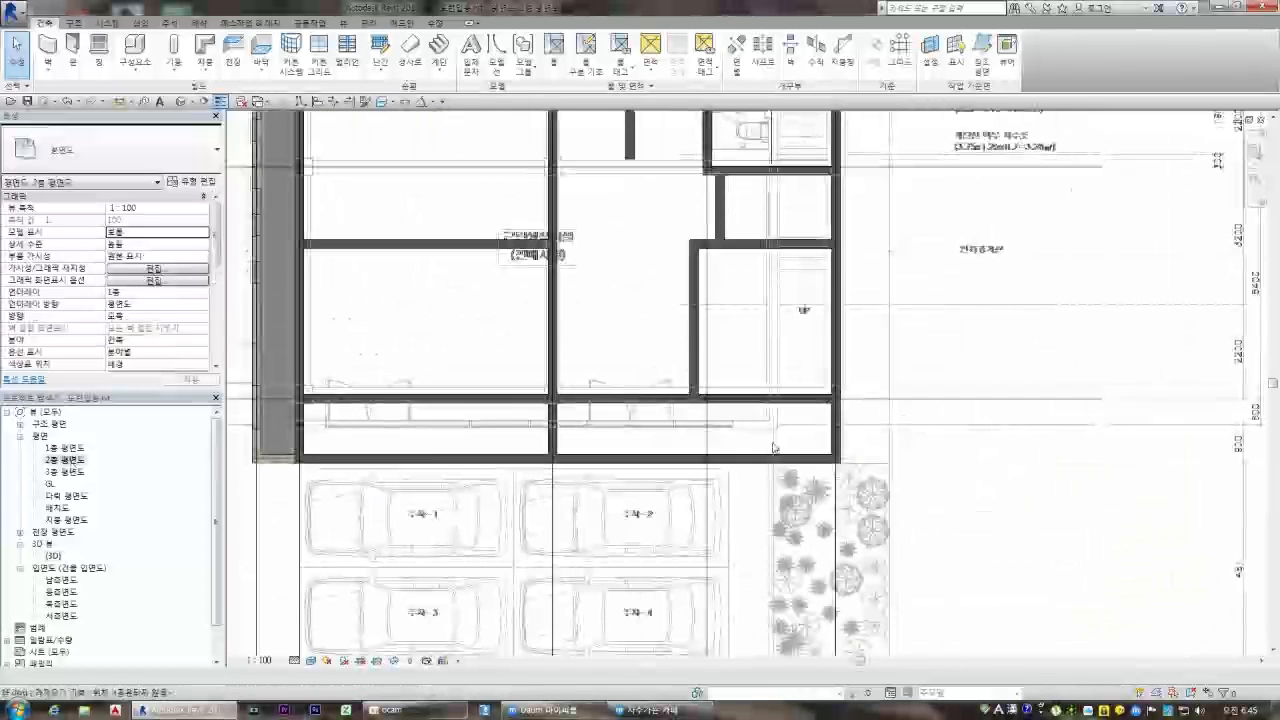
pyautogui.scroll(3, 848, 388)
pyautogui.scroll(3, 824, 487)
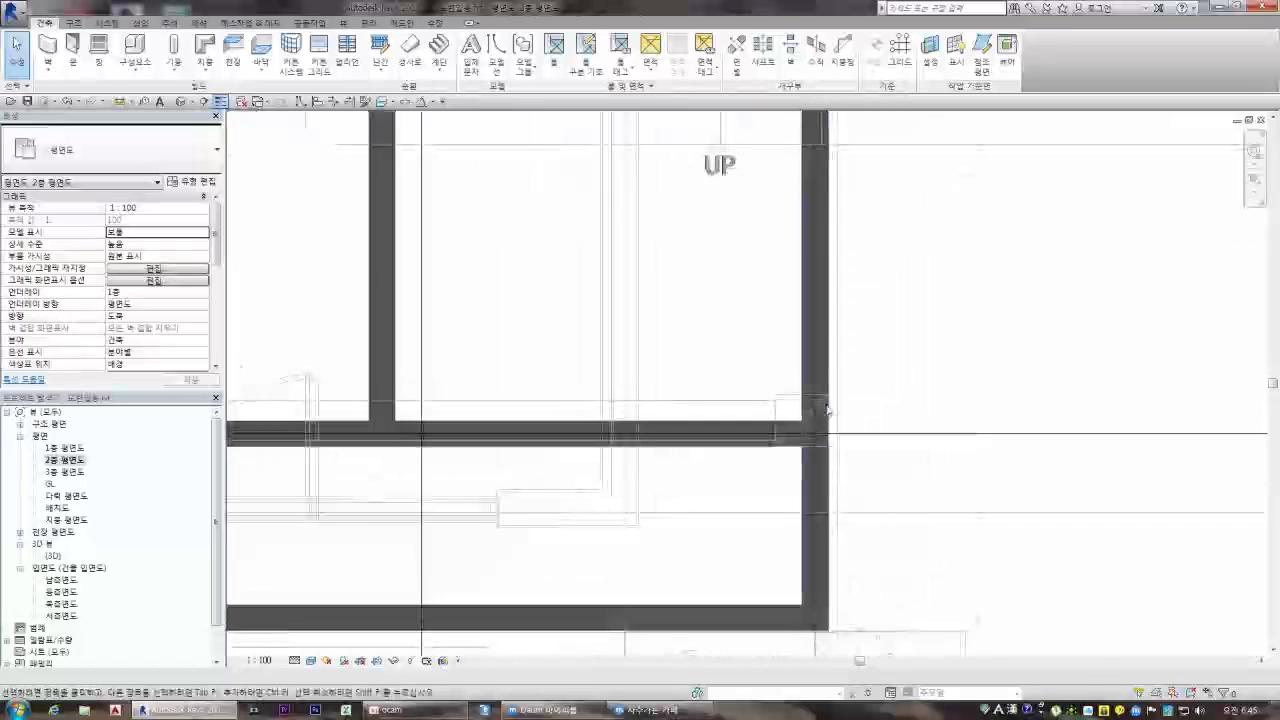
pyautogui.scroll(-2, 752, 470)
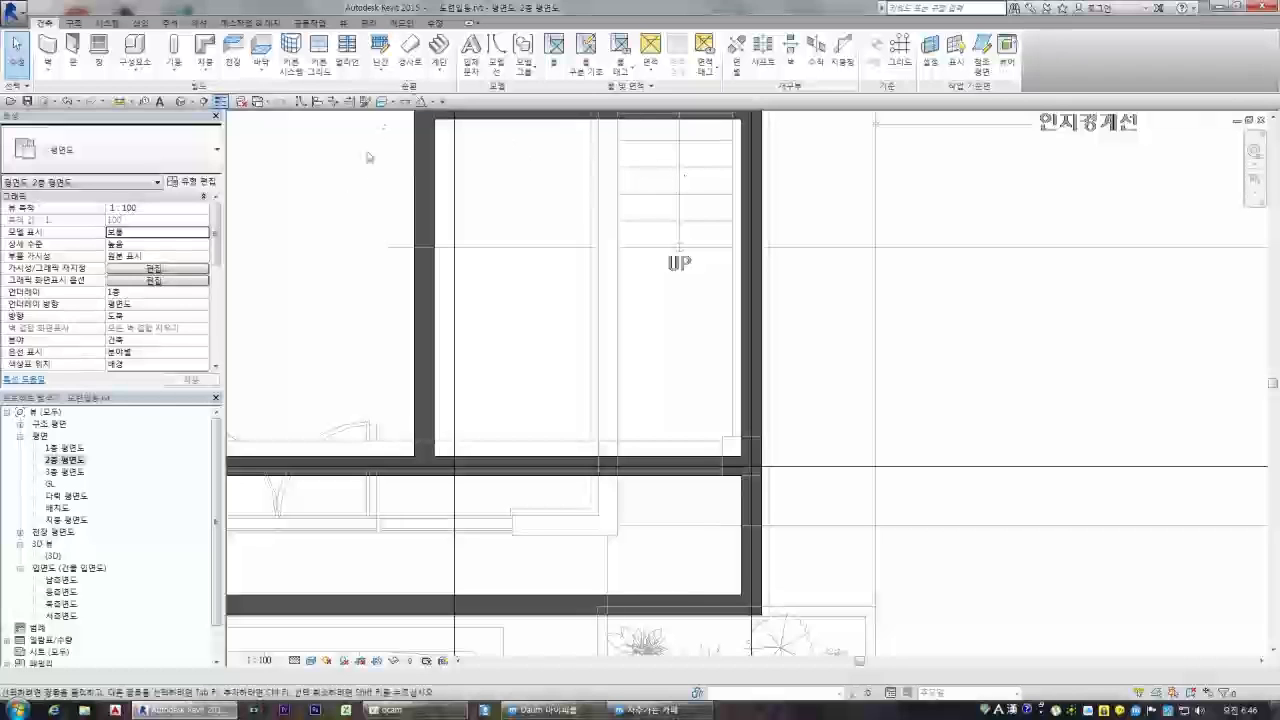
pyautogui.press('s')
pyautogui.press('l')
pyautogui.scroll(5, 750, 460)
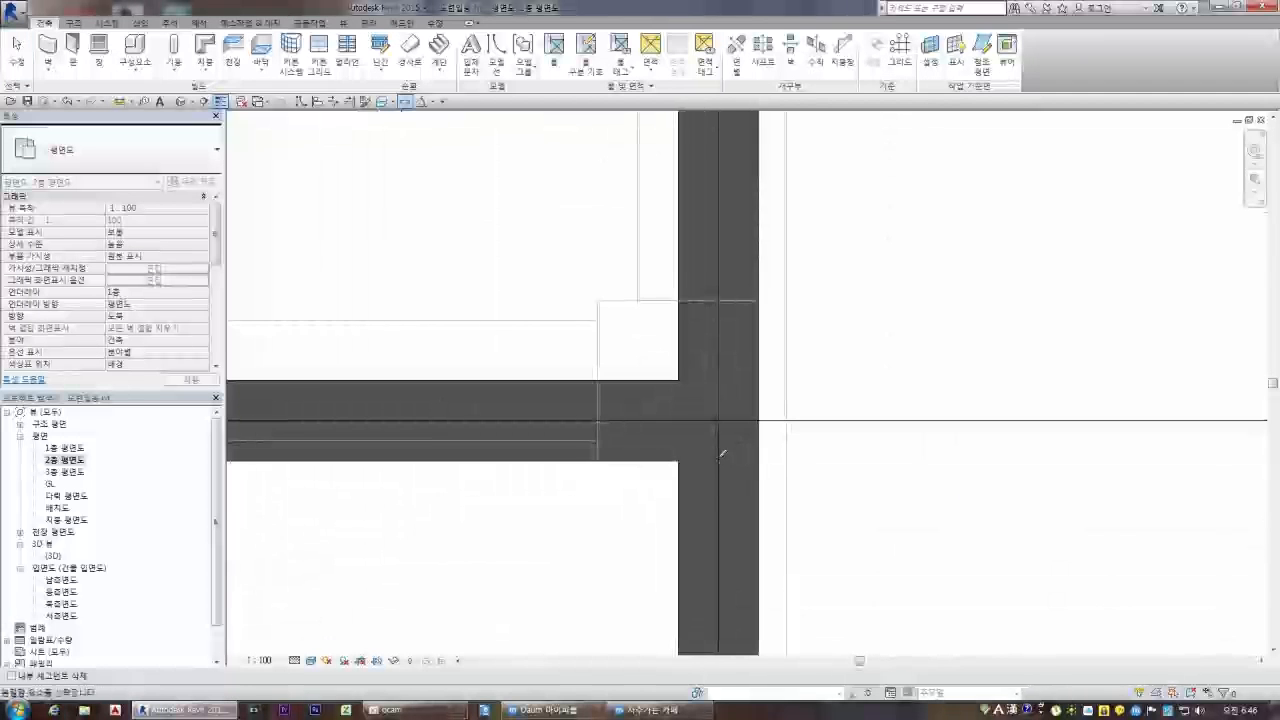
pyautogui.scroll(3, 721, 452)
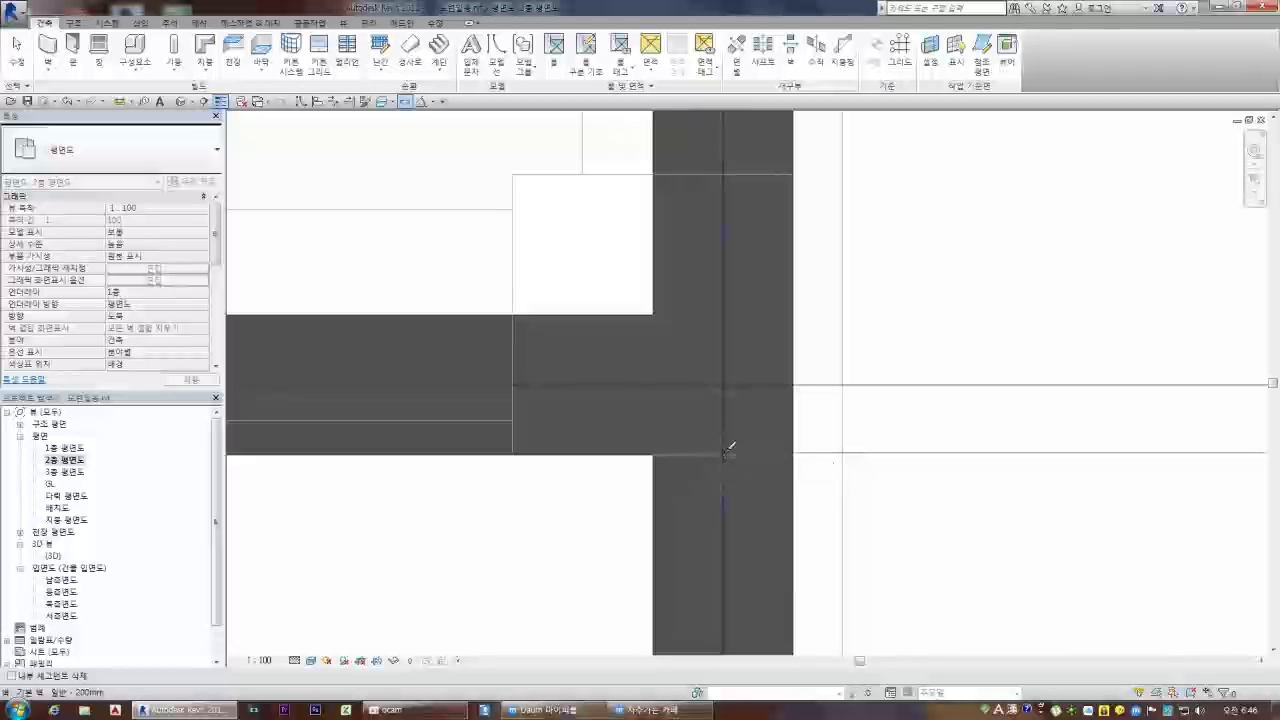
pyautogui.scroll(3, 731, 447)
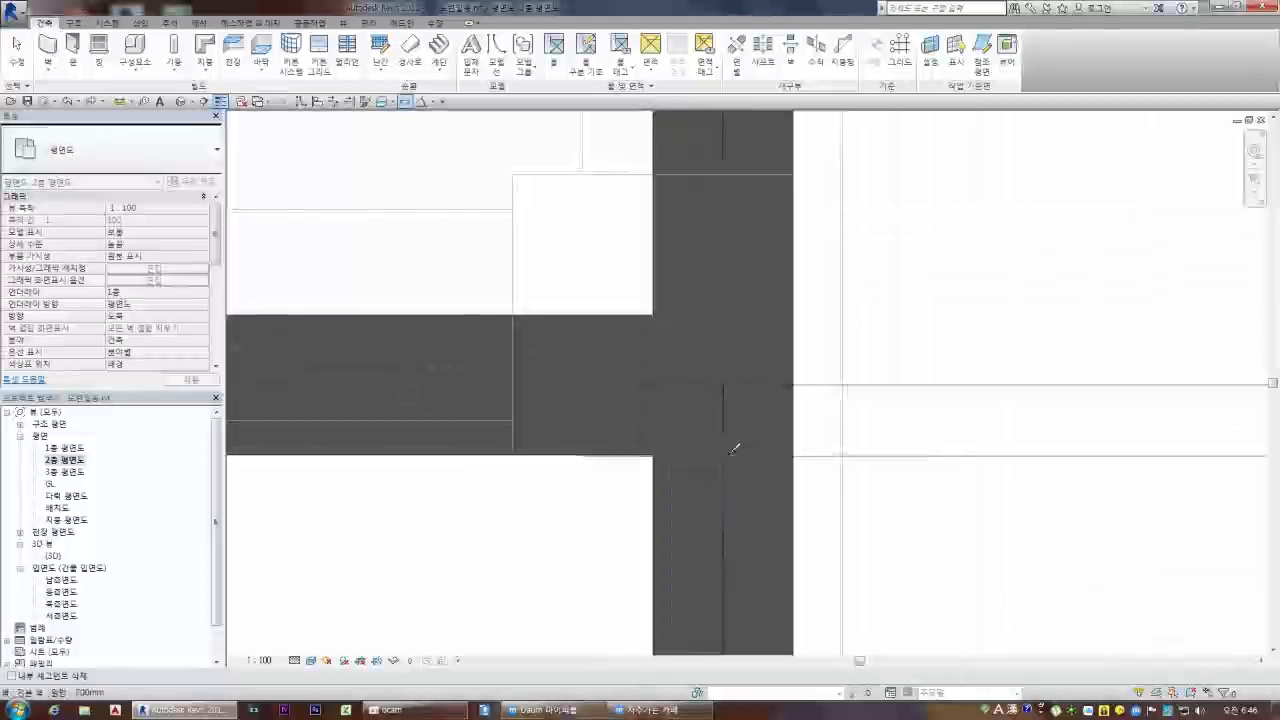
pyautogui.scroll(3, 731, 448)
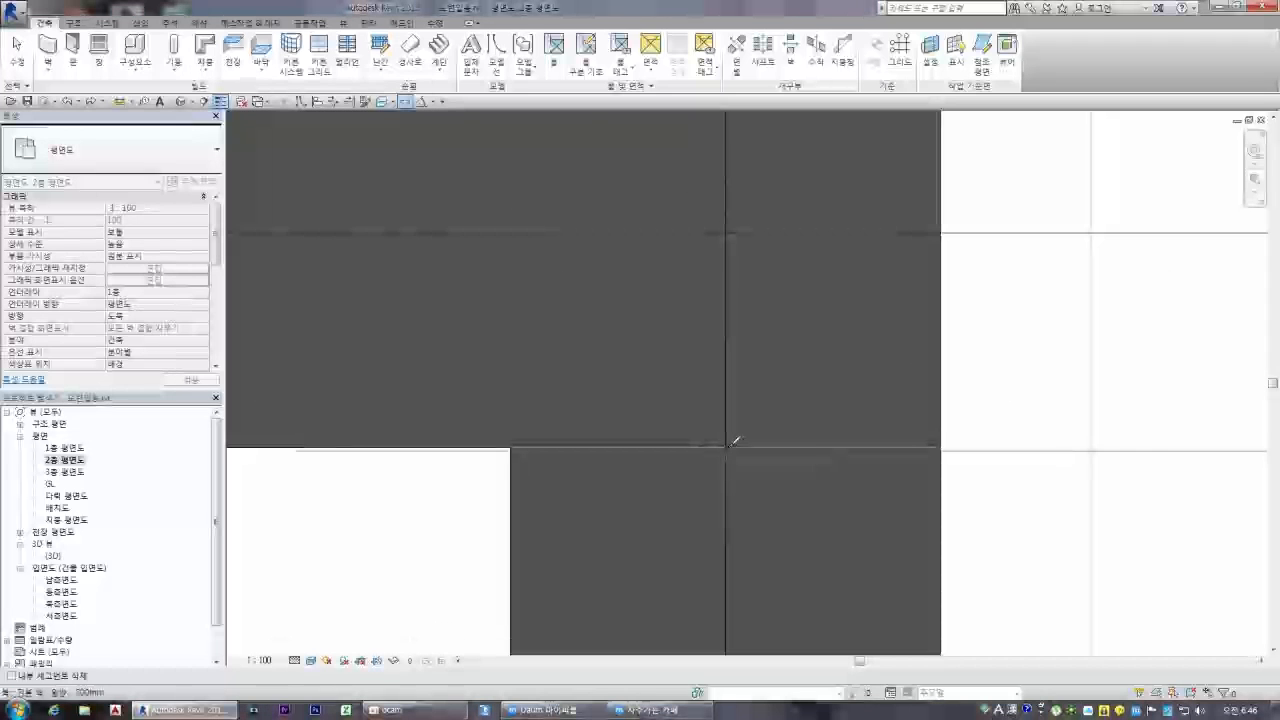
pyautogui.moveTo(731, 453); pyautogui.dragTo(733, 515)
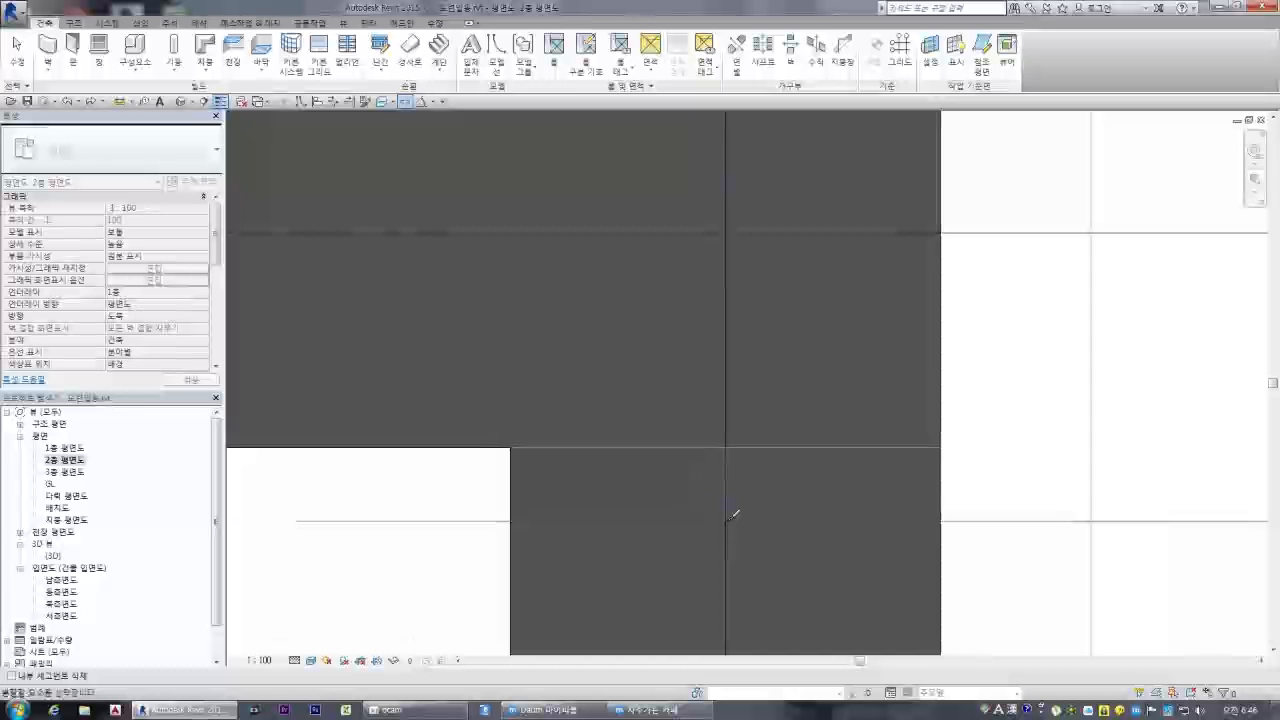
pyautogui.press('Escape')
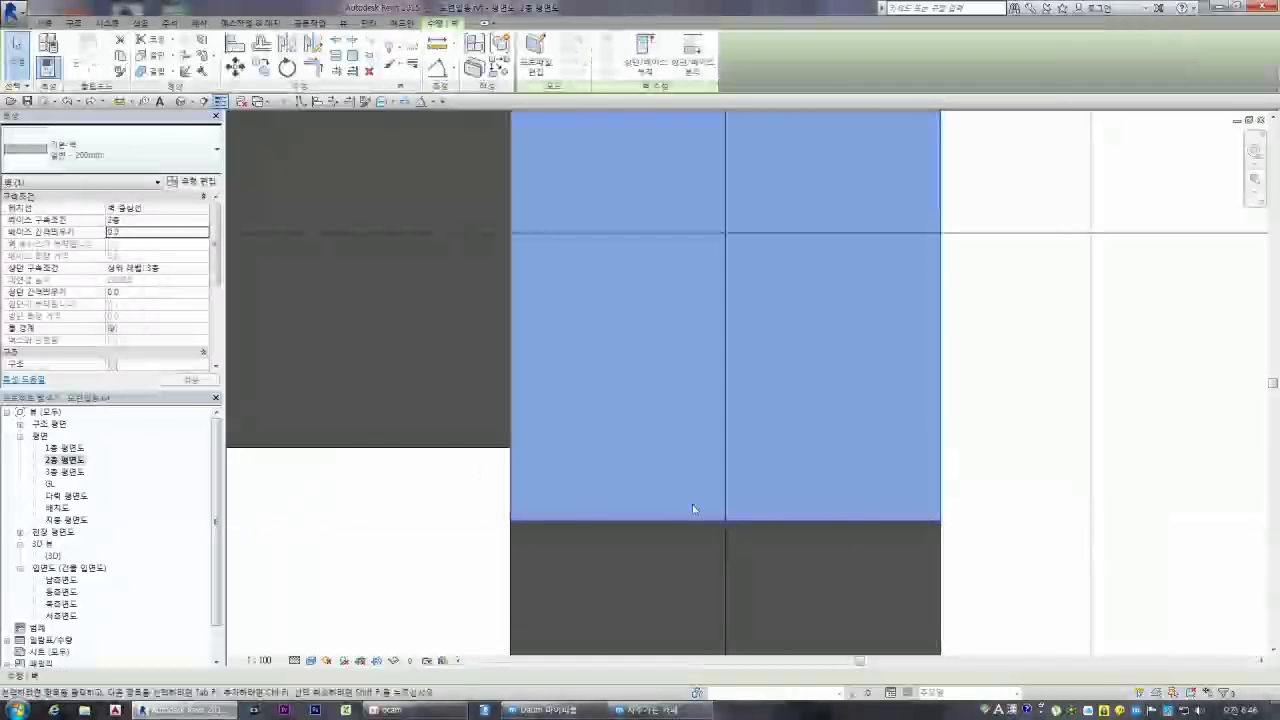
pyautogui.scroll(-3, 694, 511)
pyautogui.click(317, 101)
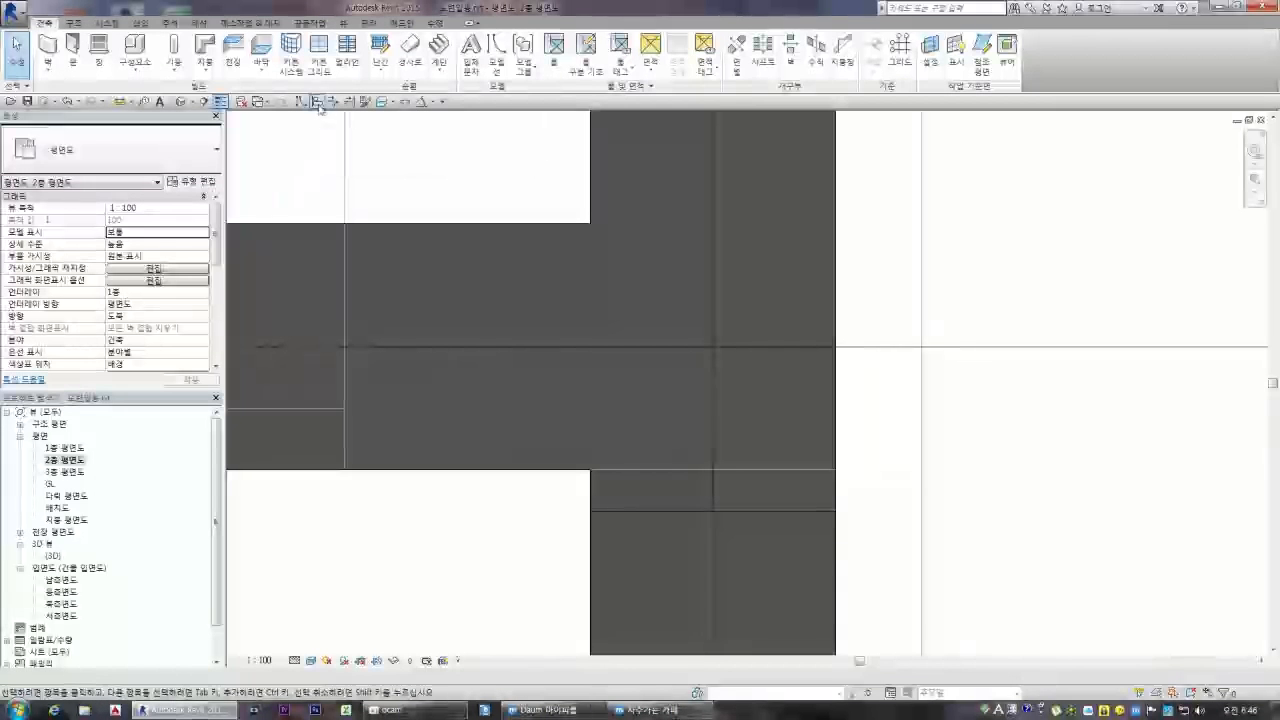
pyautogui.press('Escape')
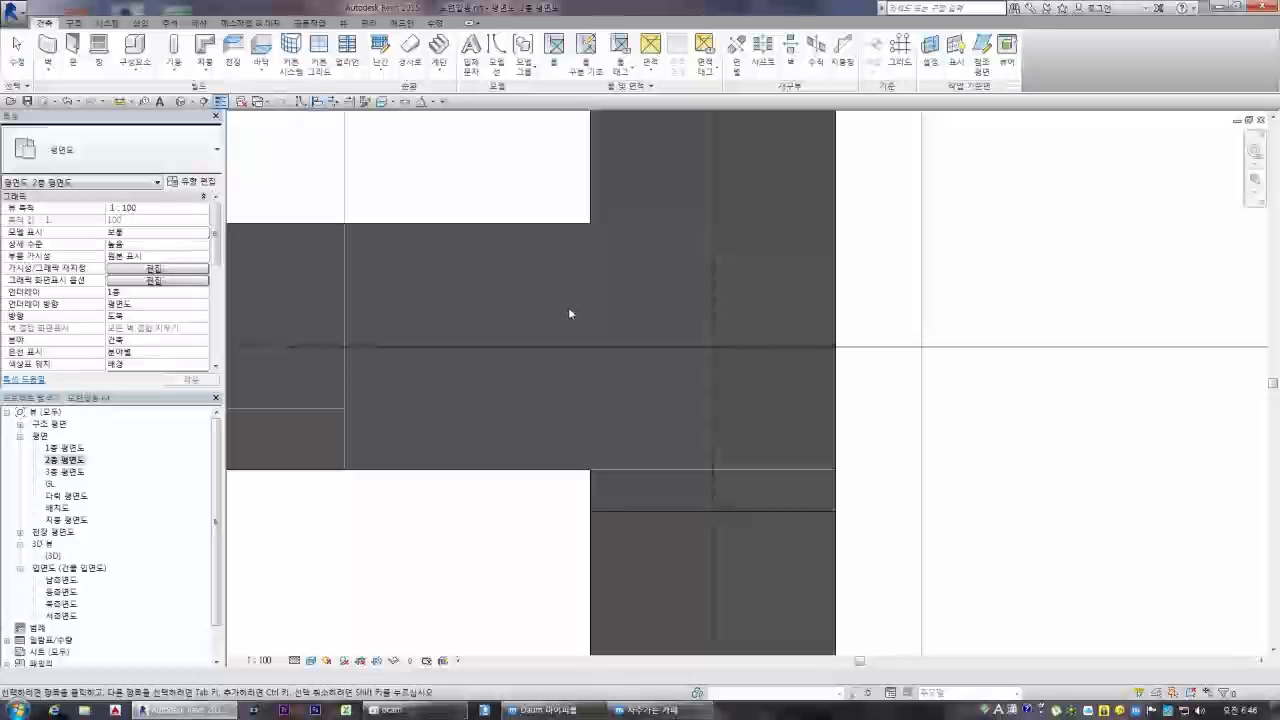
pyautogui.click(349, 101)
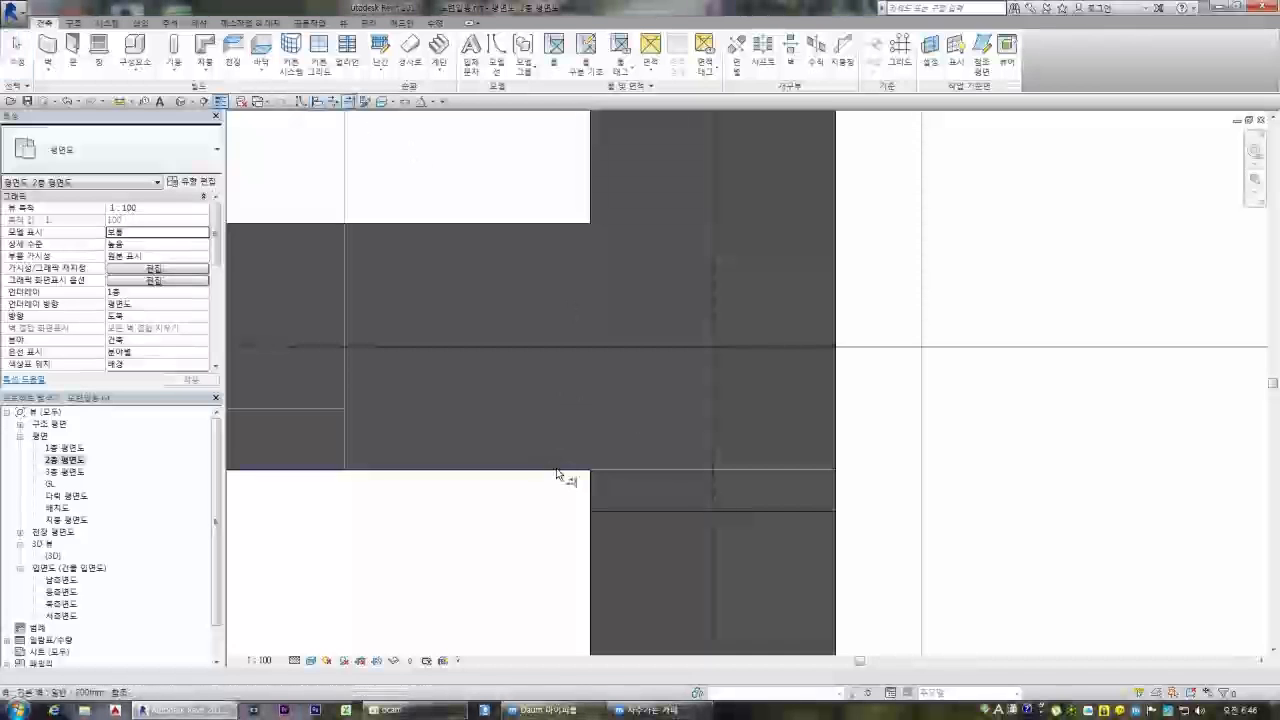
pyautogui.scroll(-2, 618, 519)
pyautogui.press('Escape')
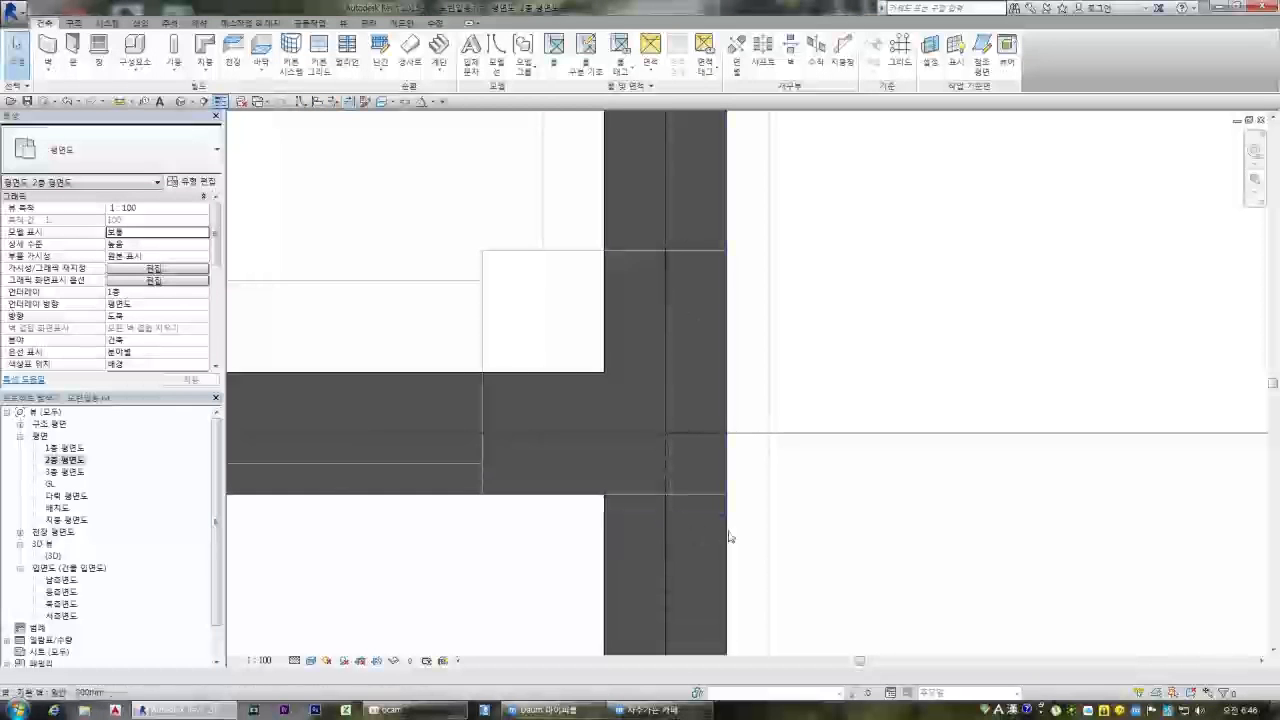
# Trim the long north segment of the split east wall back to the south face of the interior cross wall
pyautogui.click(727, 534)
pyautogui.scroll(1, 727, 535)
pyautogui.click(727, 501)
pyautogui.scroll(-1, 600, 525)
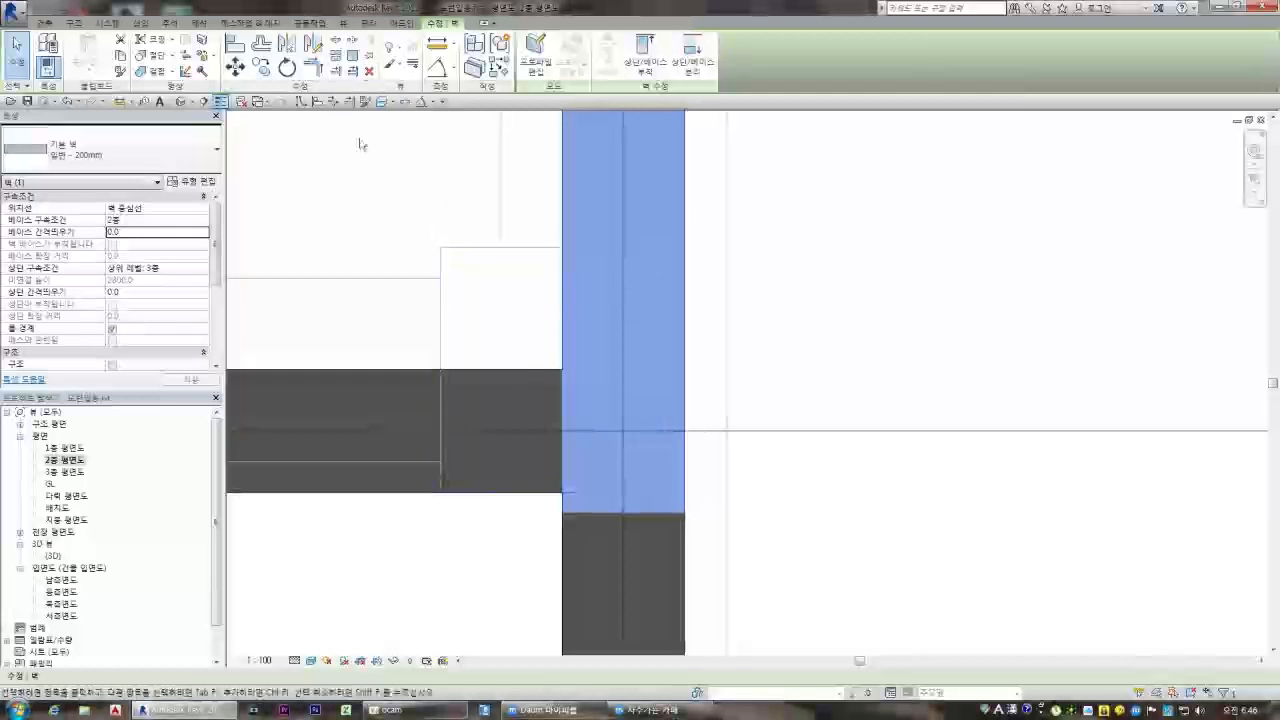
pyautogui.click(350, 104)
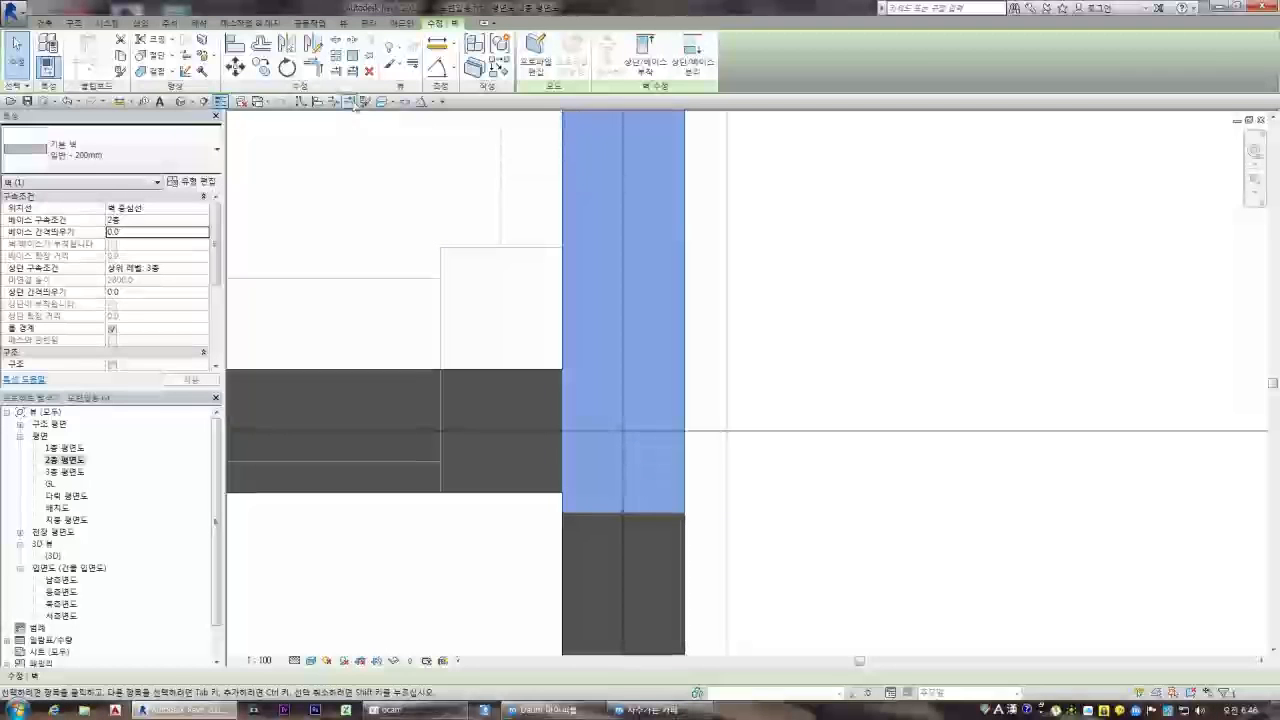
pyautogui.click(587, 494)
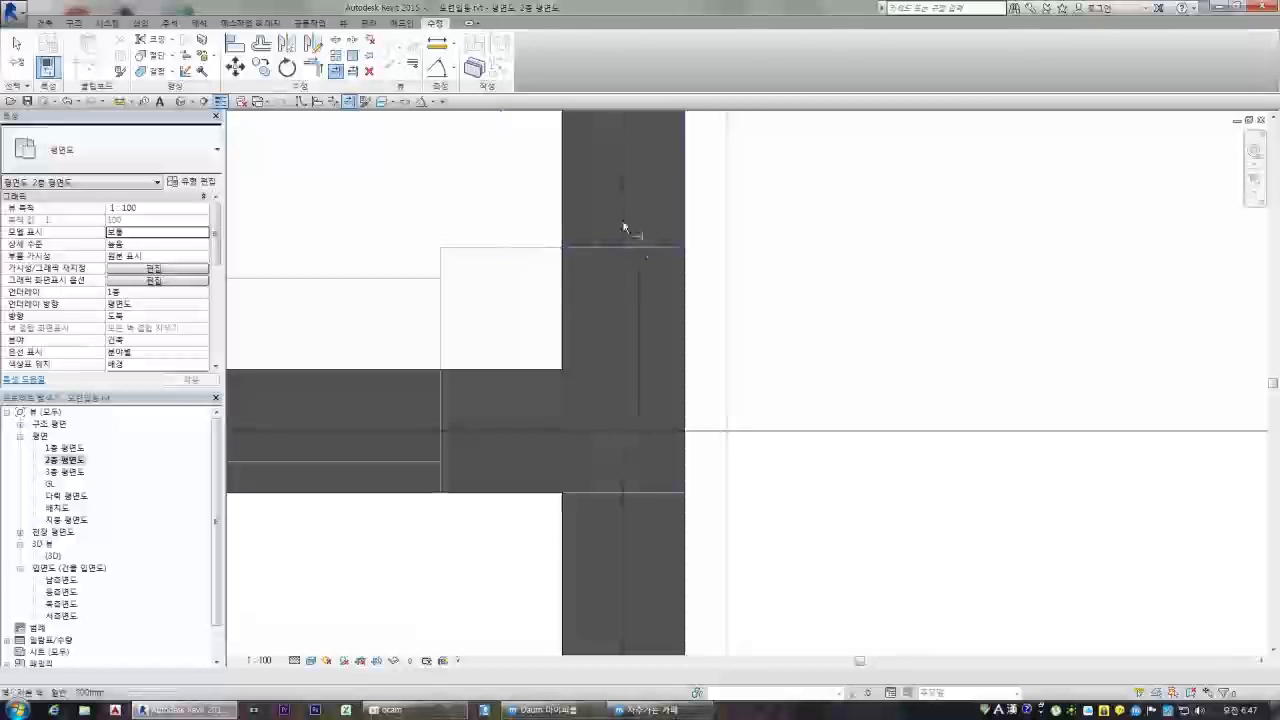
pyautogui.click(625, 225)
pyautogui.press('Escape')
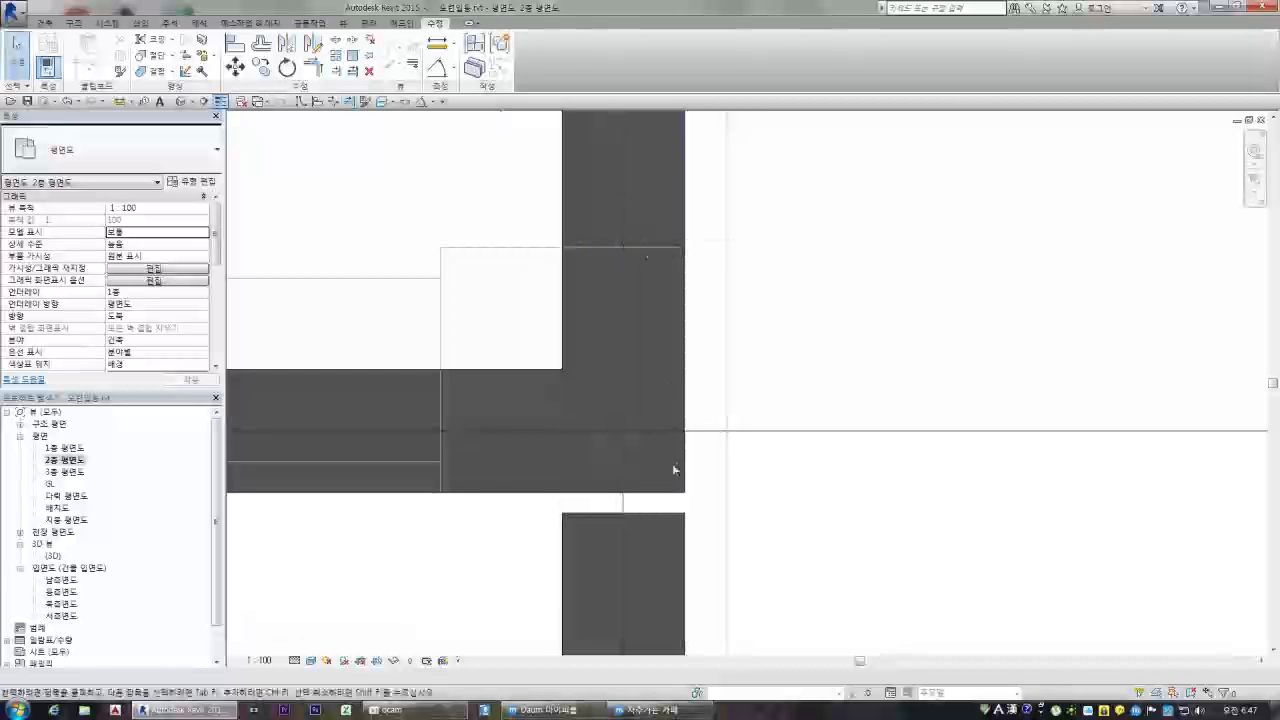
# Try to extend the short south segment of the east wall to the interior cross wall's south face
pyautogui.click(354, 105)
pyautogui.click(586, 496)
pyautogui.click(629, 543)
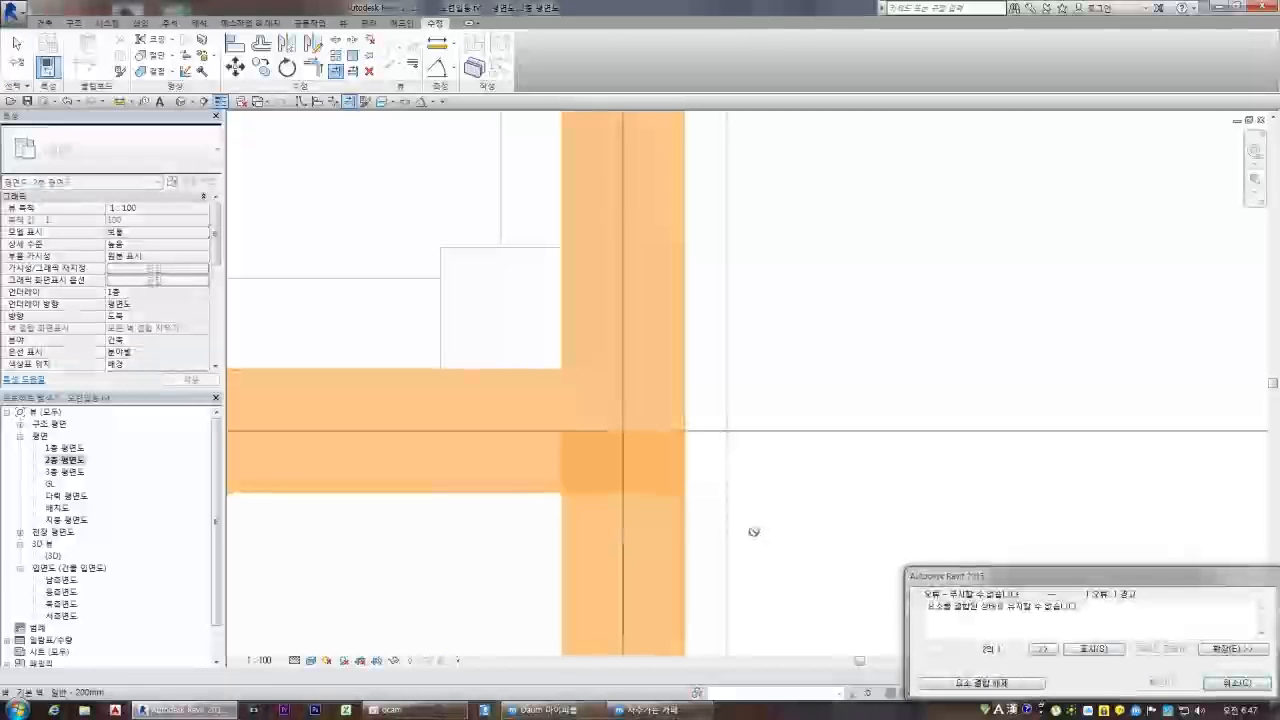
pyautogui.press('Escape')
pyautogui.press('Escape')
# Extend the short south east-wall segment to the interior cross wall's south face, unjoining the conflicting elements
pyautogui.click(349, 102)
pyautogui.click(478, 496)
pyautogui.click(620, 534)
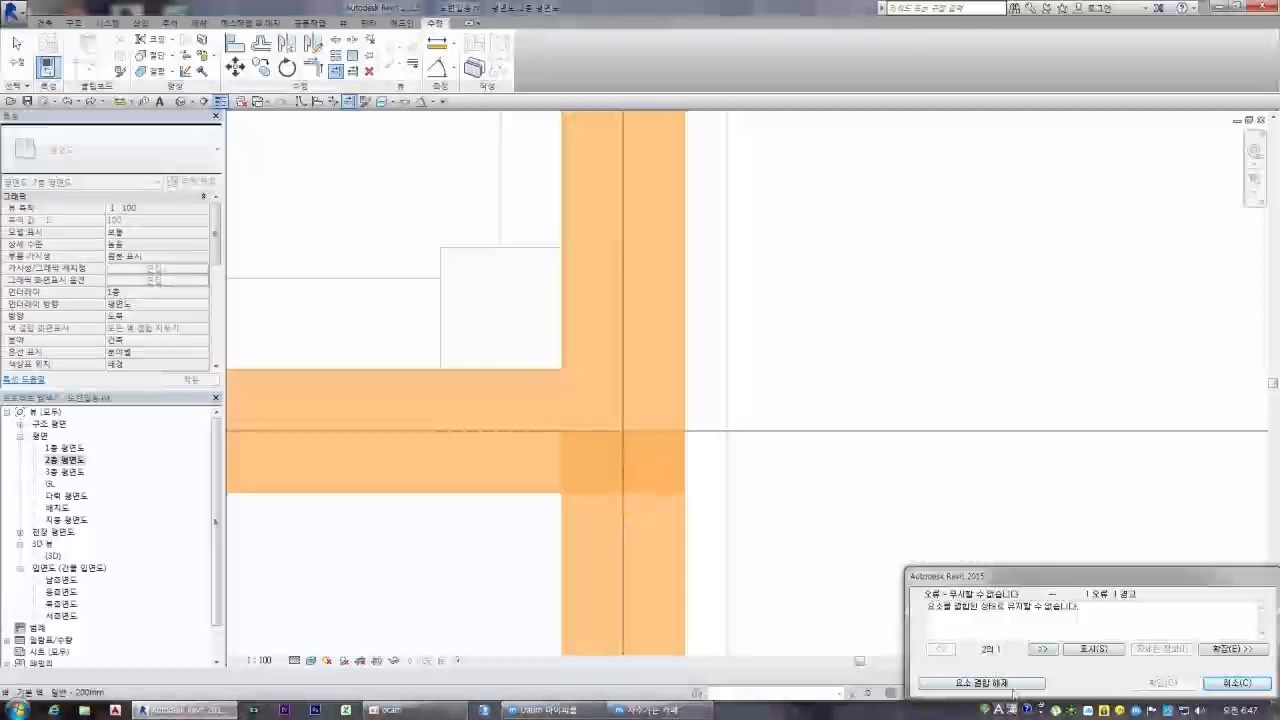
pyautogui.click(985, 684)
pyautogui.click(684, 529)
pyautogui.press('Escape')
# In the {3D} view, set the base offset of the short south segment of the east wall to -600
pyautogui.doubleClick(53, 556)
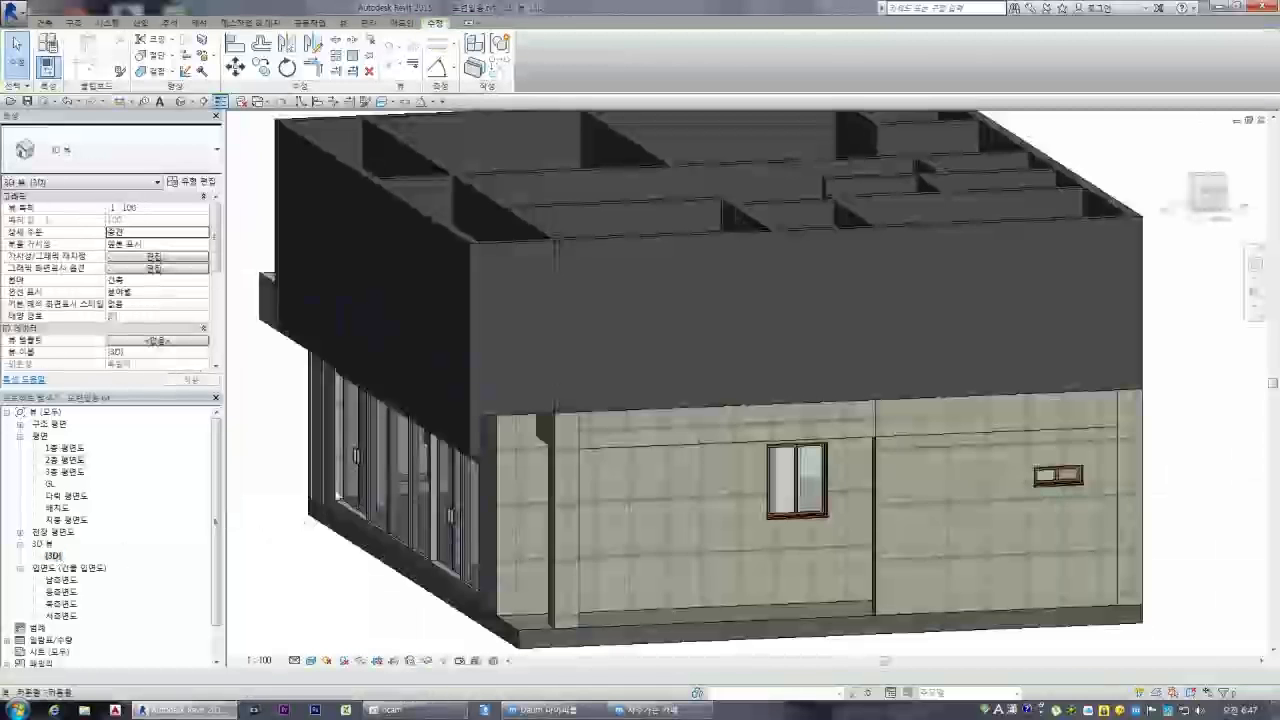
pyautogui.click(527, 417)
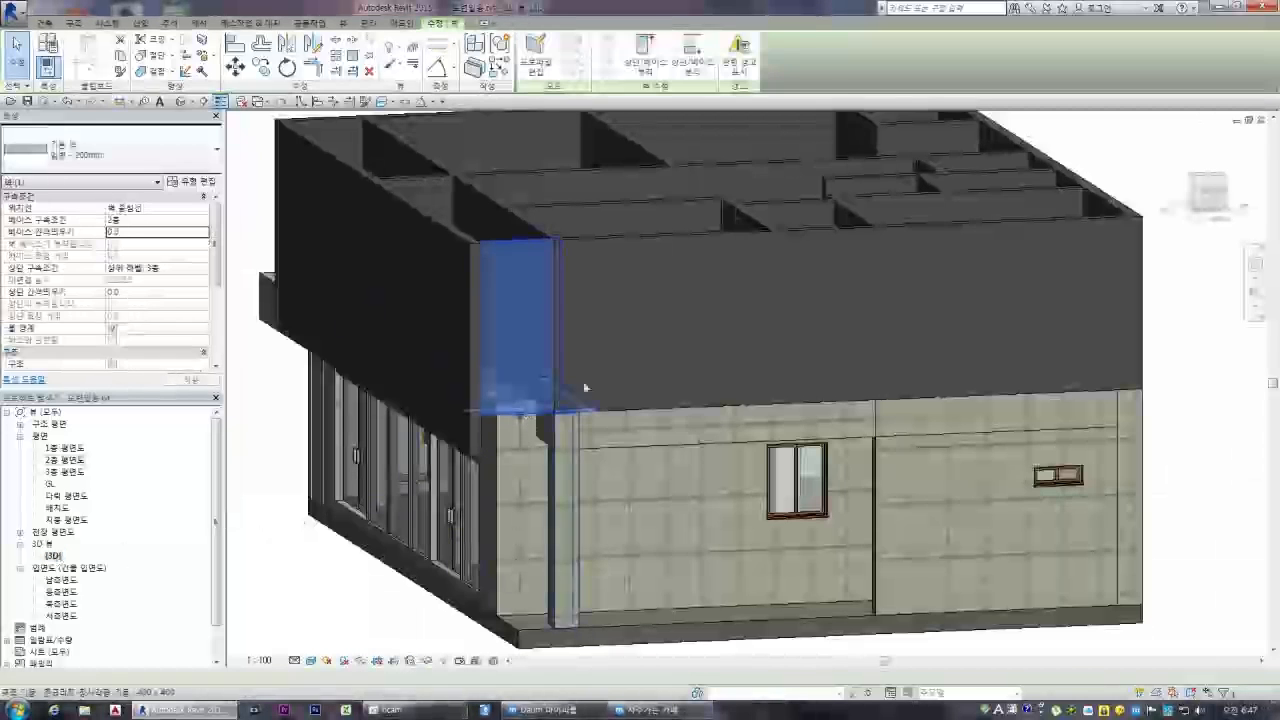
pyautogui.click(139, 236)
pyautogui.write('-600')
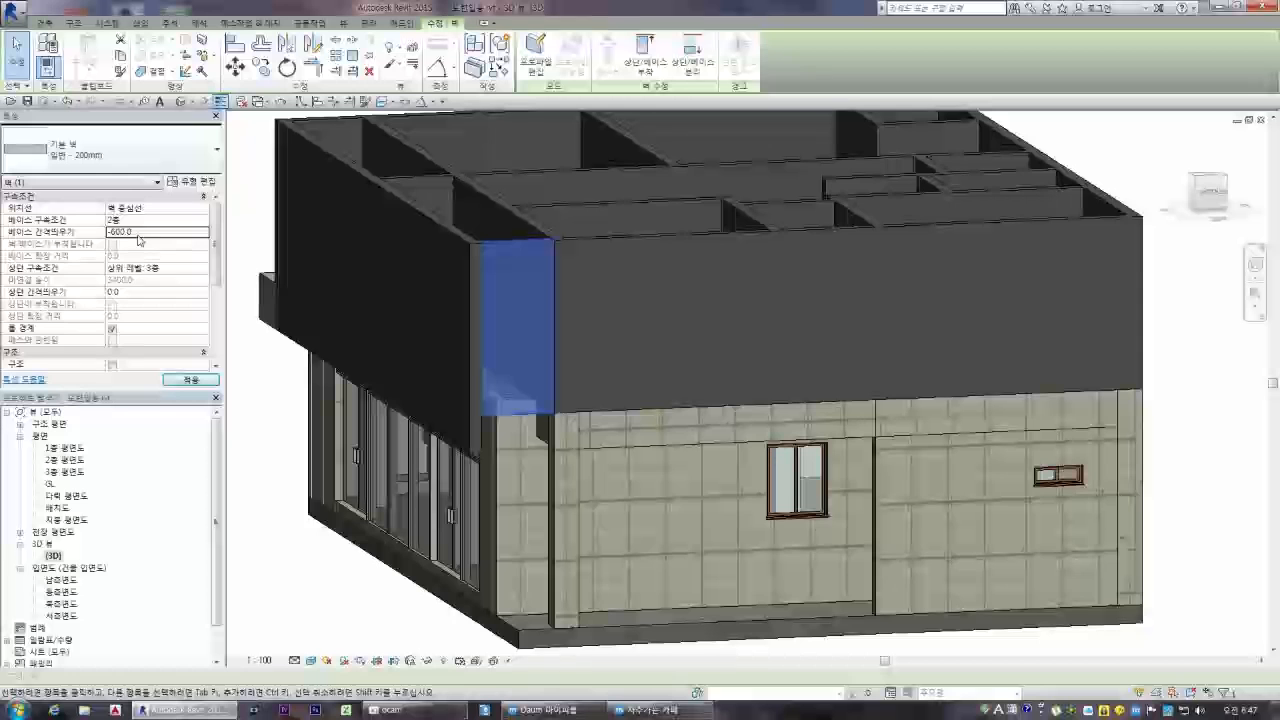
pyautogui.click(331, 560)
pyautogui.scroll(3, 570, 447)
pyautogui.scroll(-5, 468, 419)
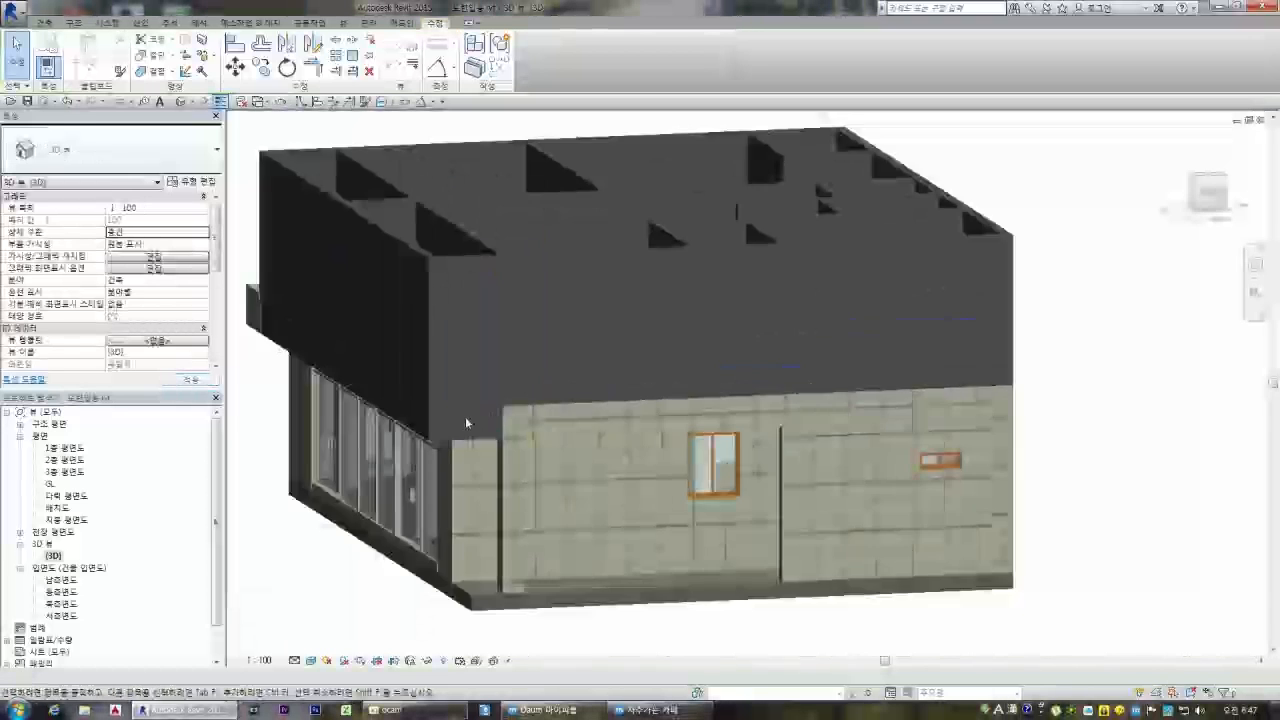
pyautogui.click(1231, 184)
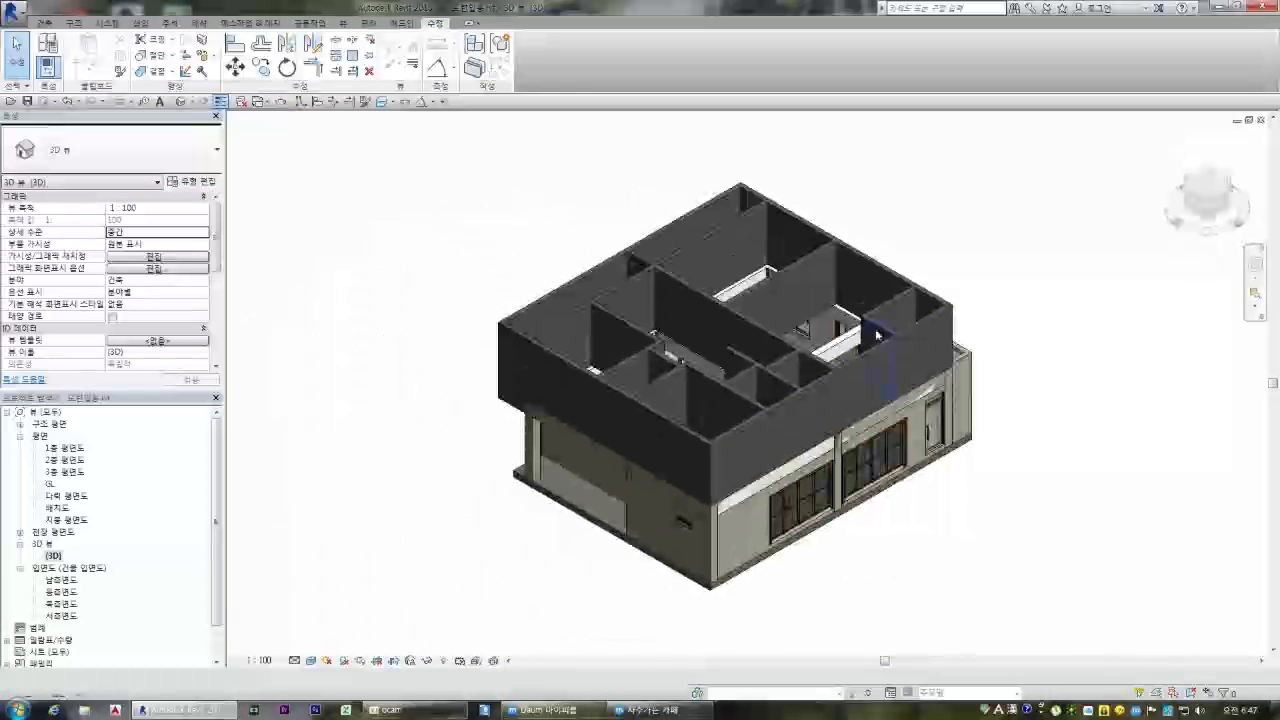
pyautogui.scroll(6, 527, 437)
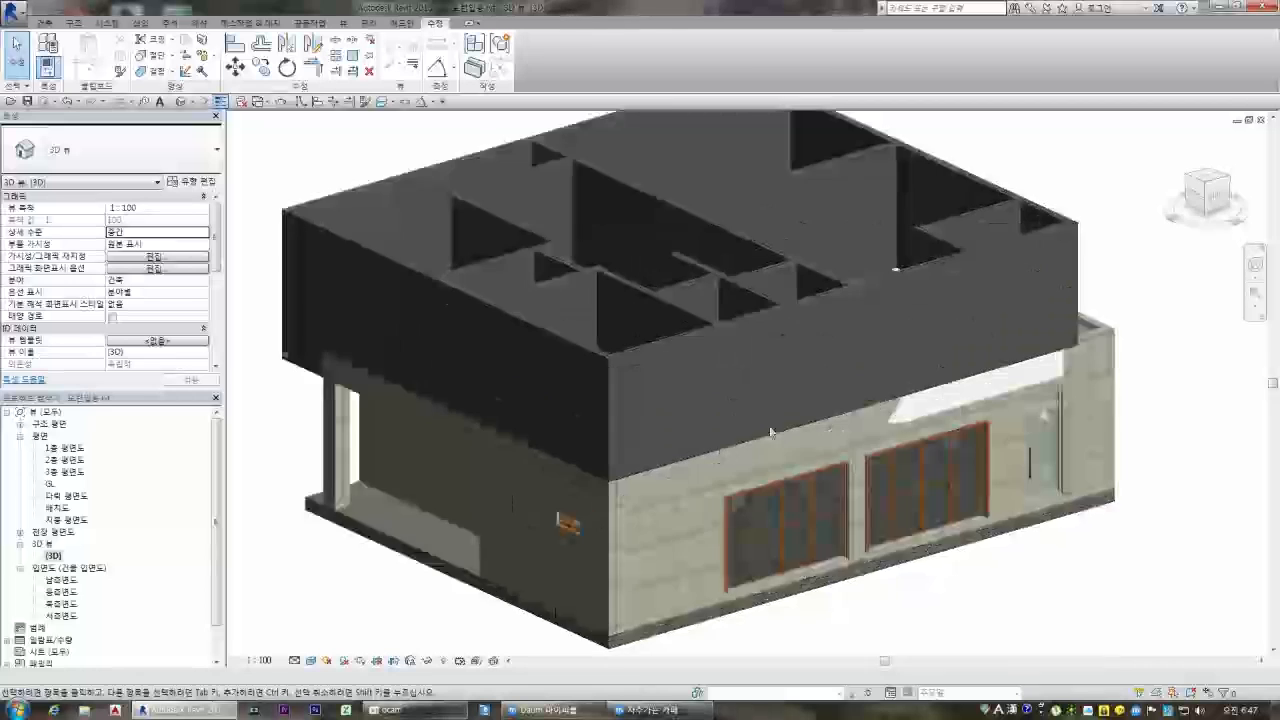
# Examine the whole building from several sides and from below in the {3D} view
pyautogui.scroll(-6, 527, 437)
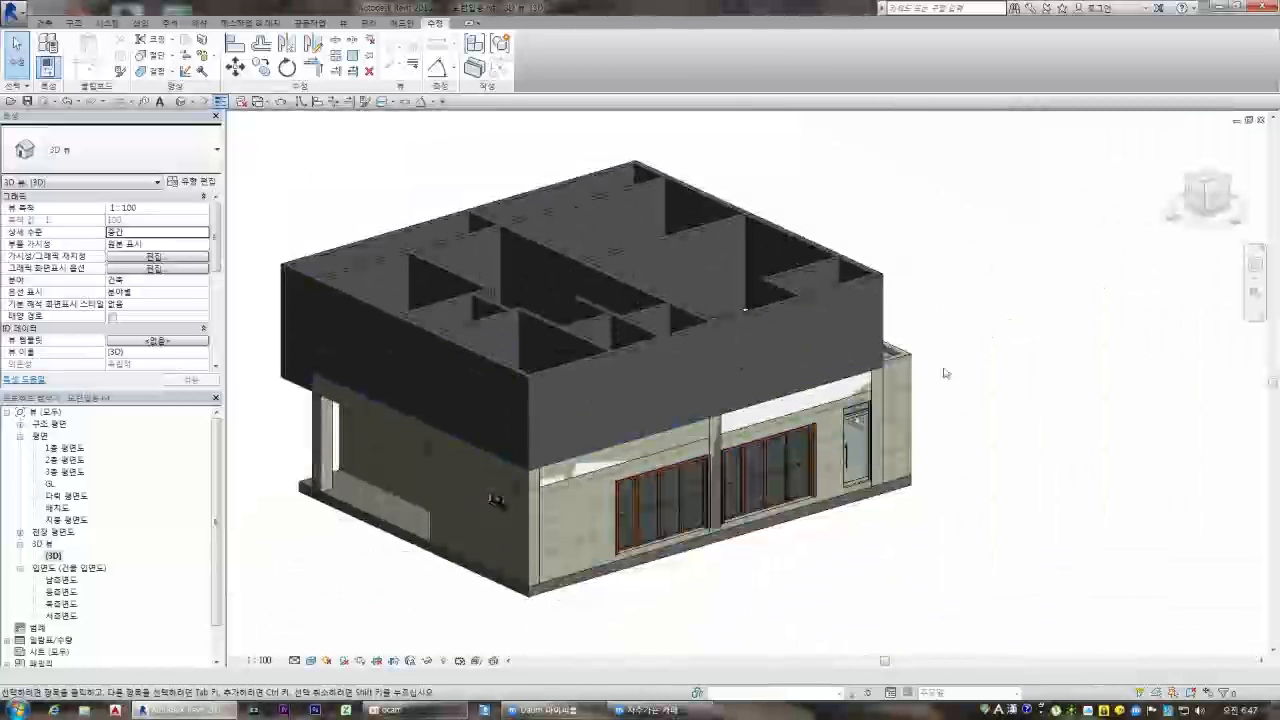
pyautogui.click(1219, 184)
pyautogui.click(1208, 196)
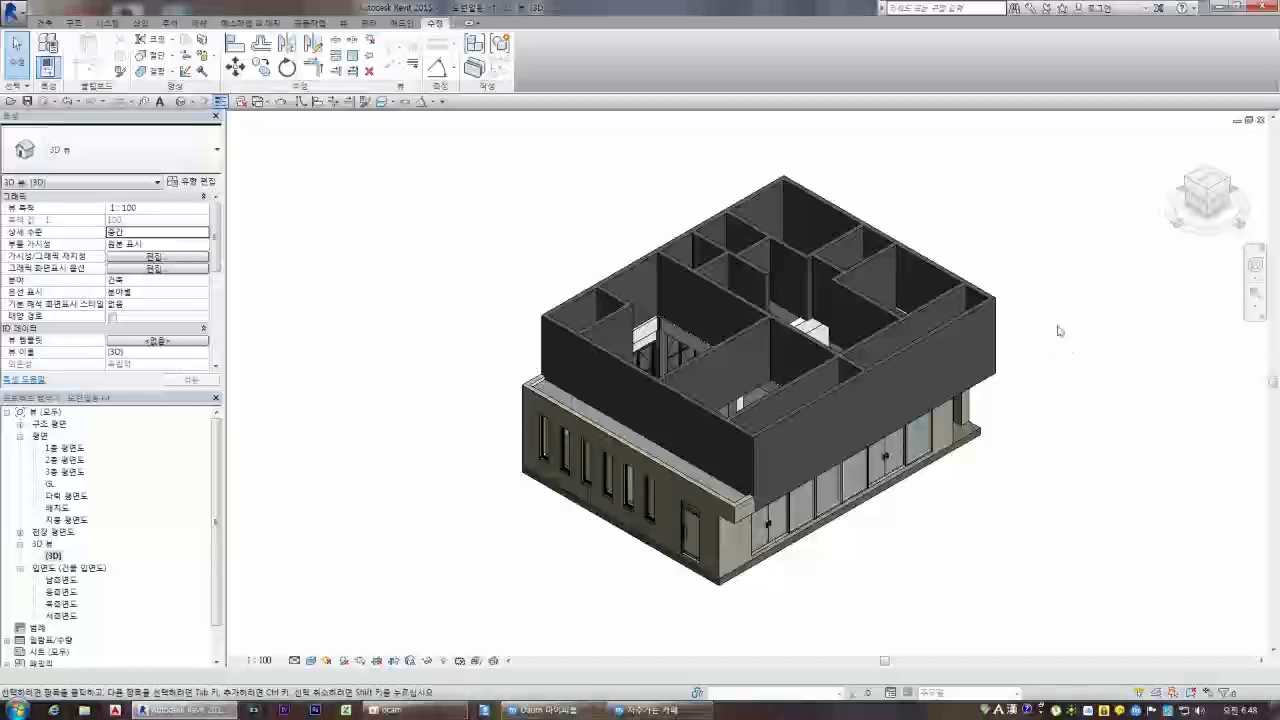
pyautogui.click(1225, 205)
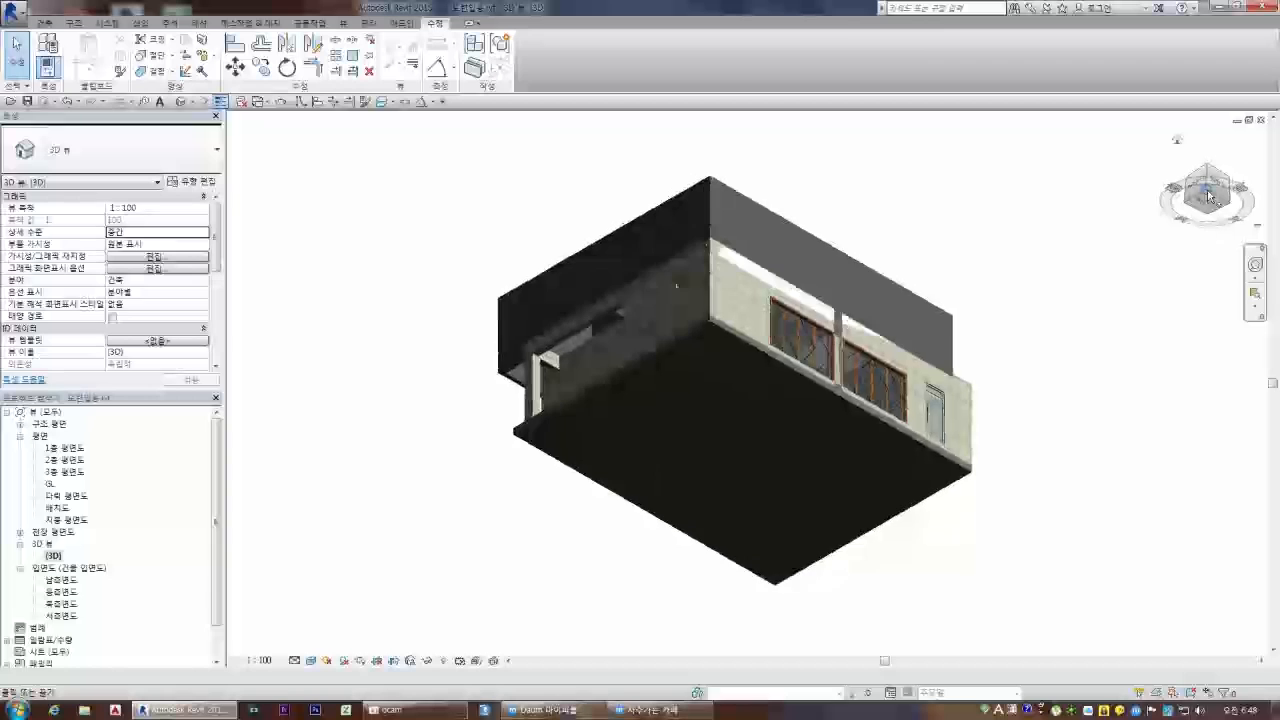
pyautogui.click(1225, 183)
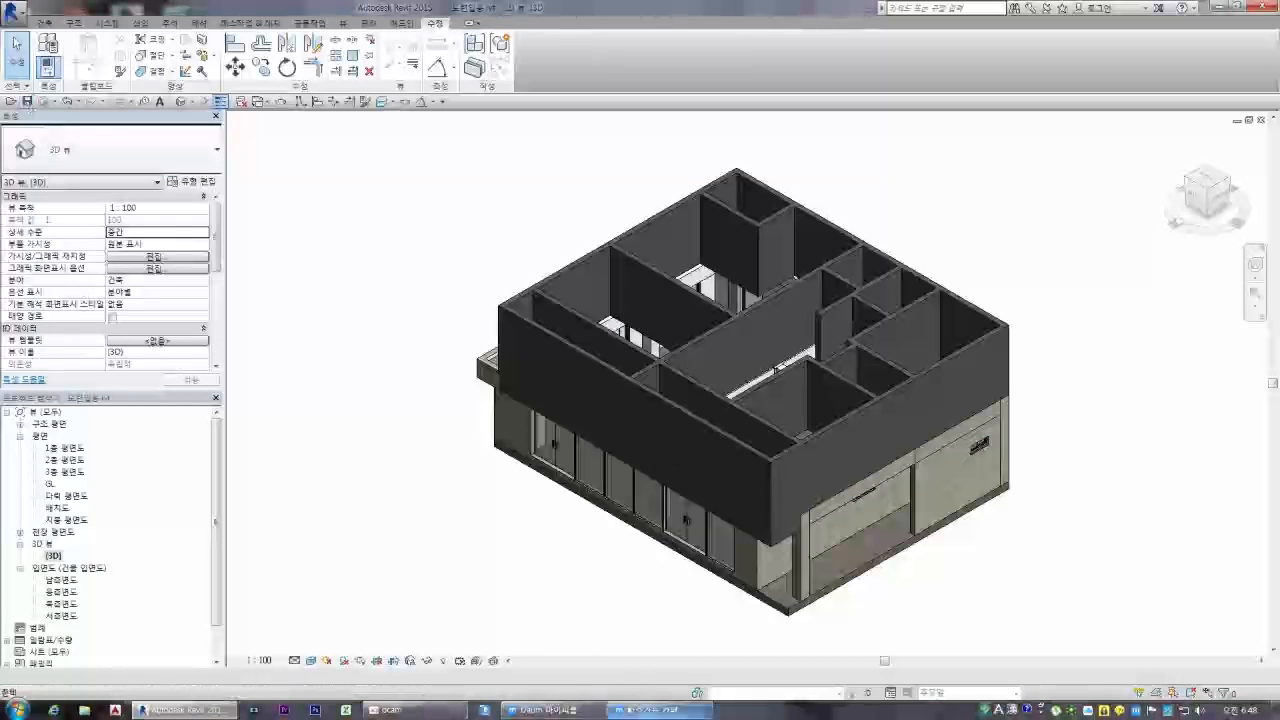
pyautogui.click(395, 709)
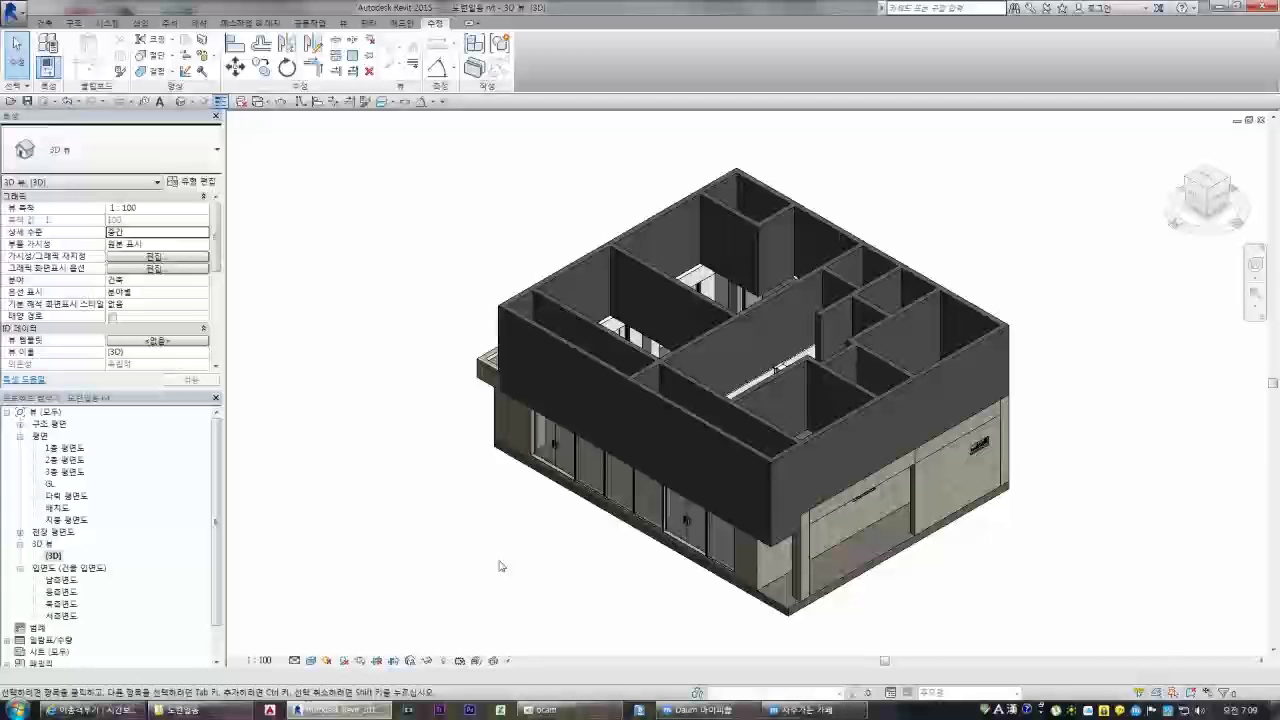
pyautogui.click(1189, 186)
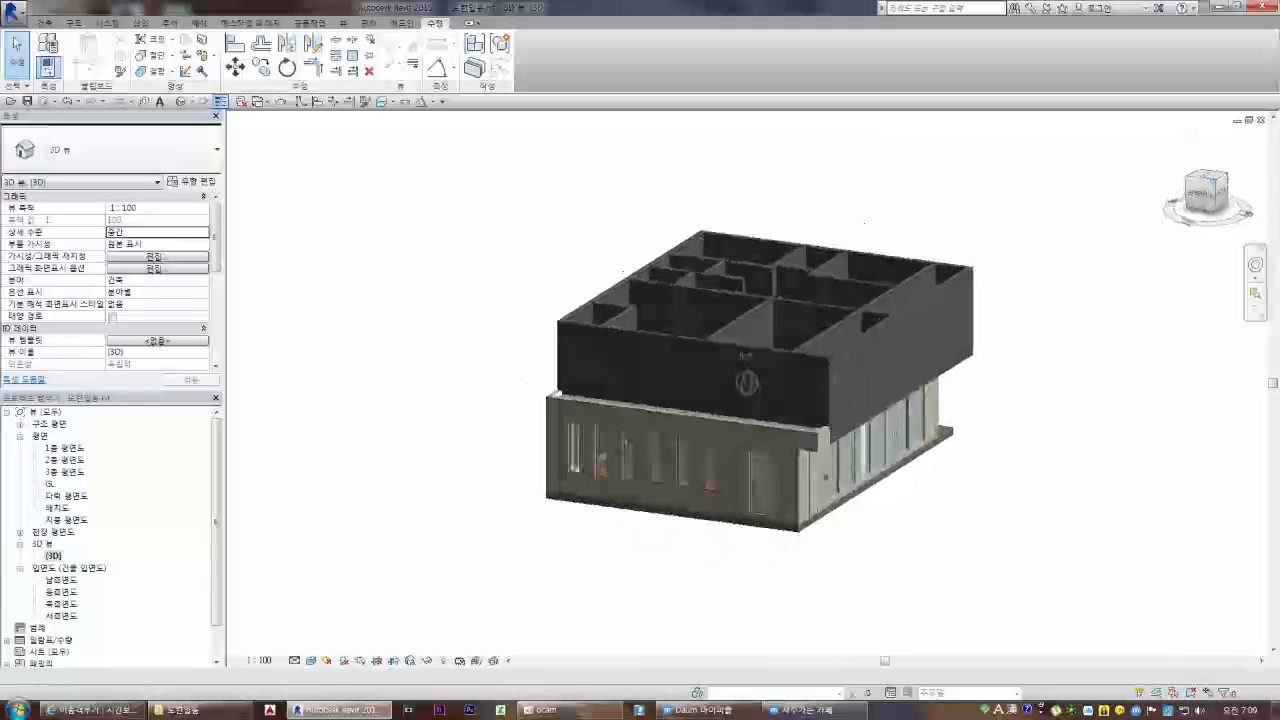
# Duplicate the wall type of the second-floor west wall as 드라이비트 - 200mm and apply it to that wall
pyautogui.scroll(5, 818, 452)
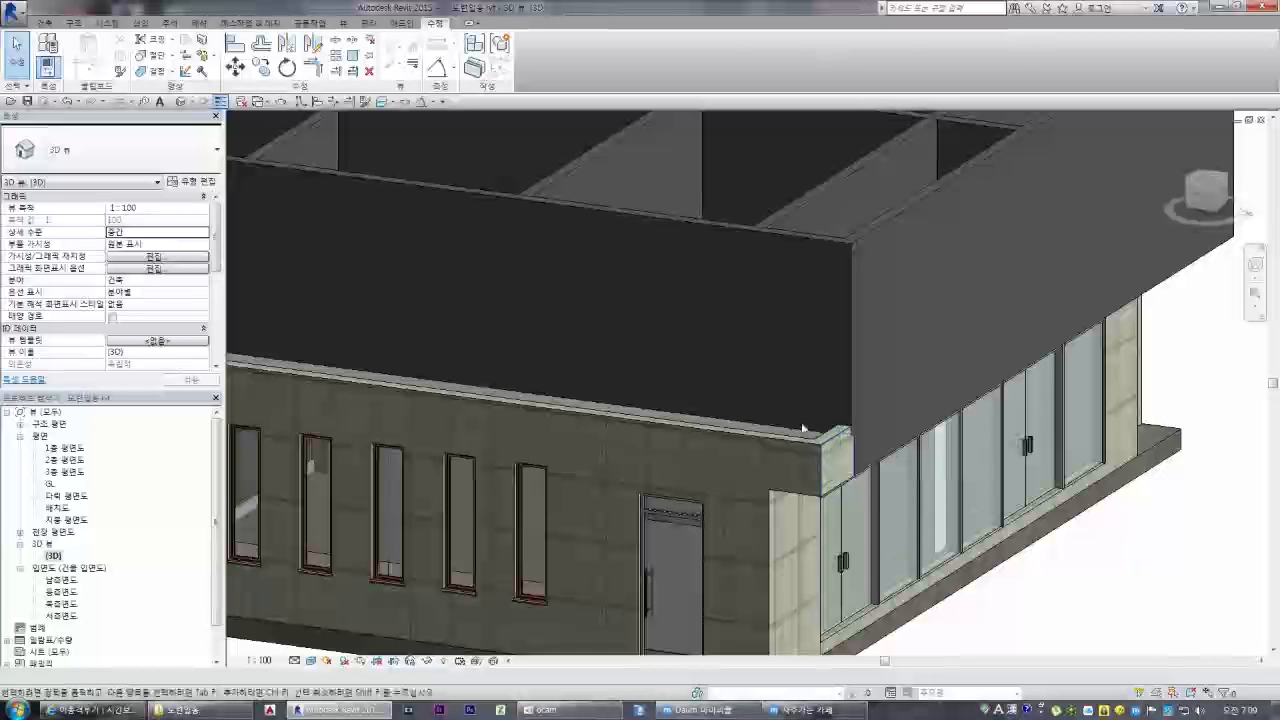
pyautogui.scroll(-3, 674, 251)
pyautogui.click(657, 300)
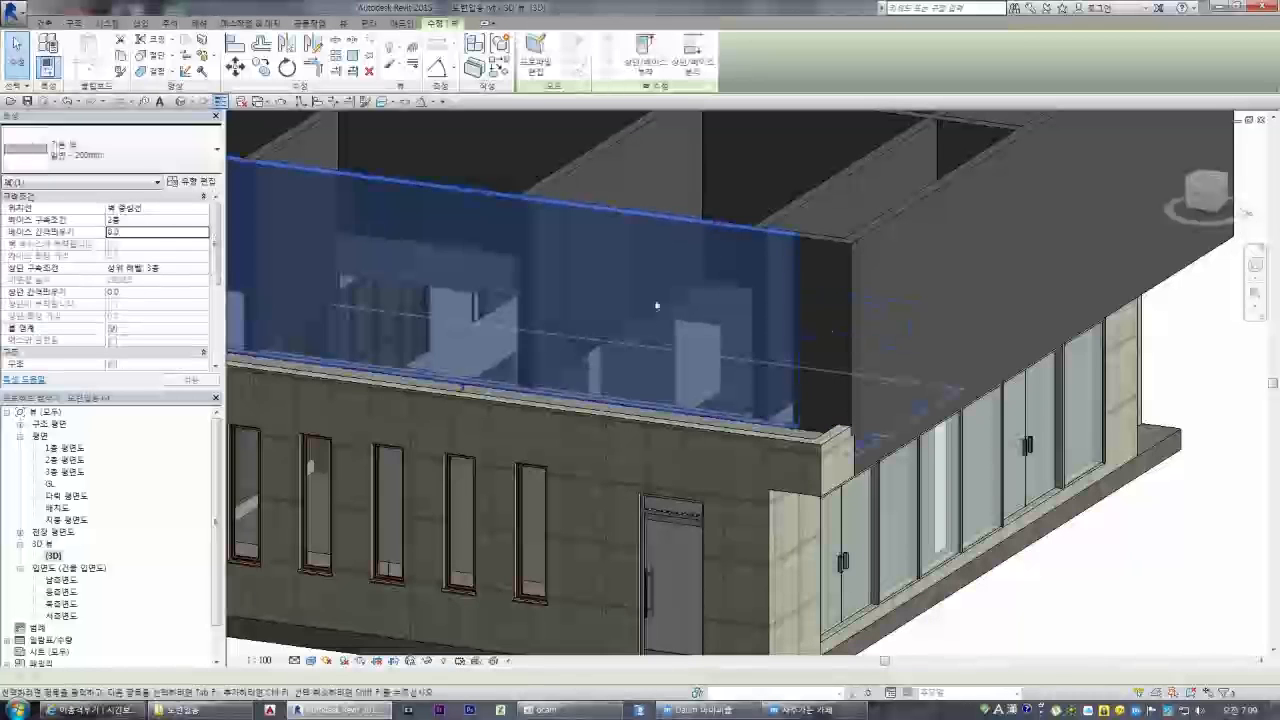
pyautogui.scroll(3, 629, 287)
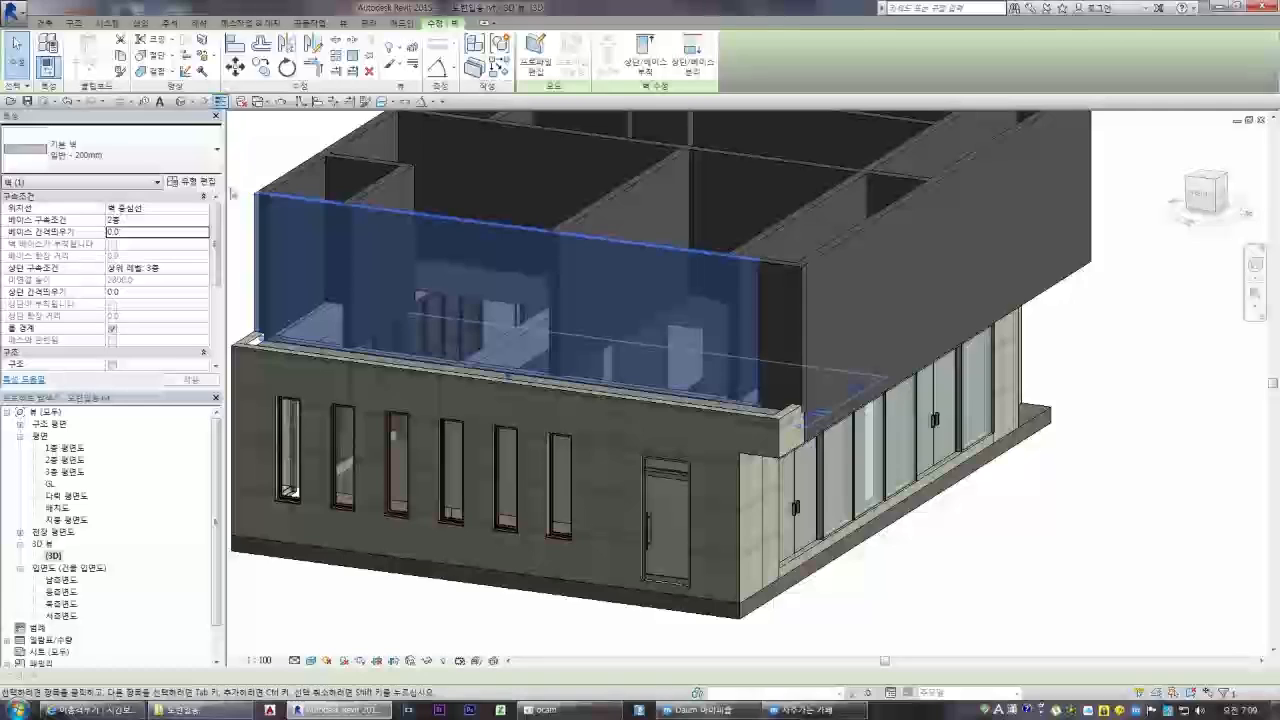
pyautogui.click(195, 181)
pyautogui.click(1037, 134)
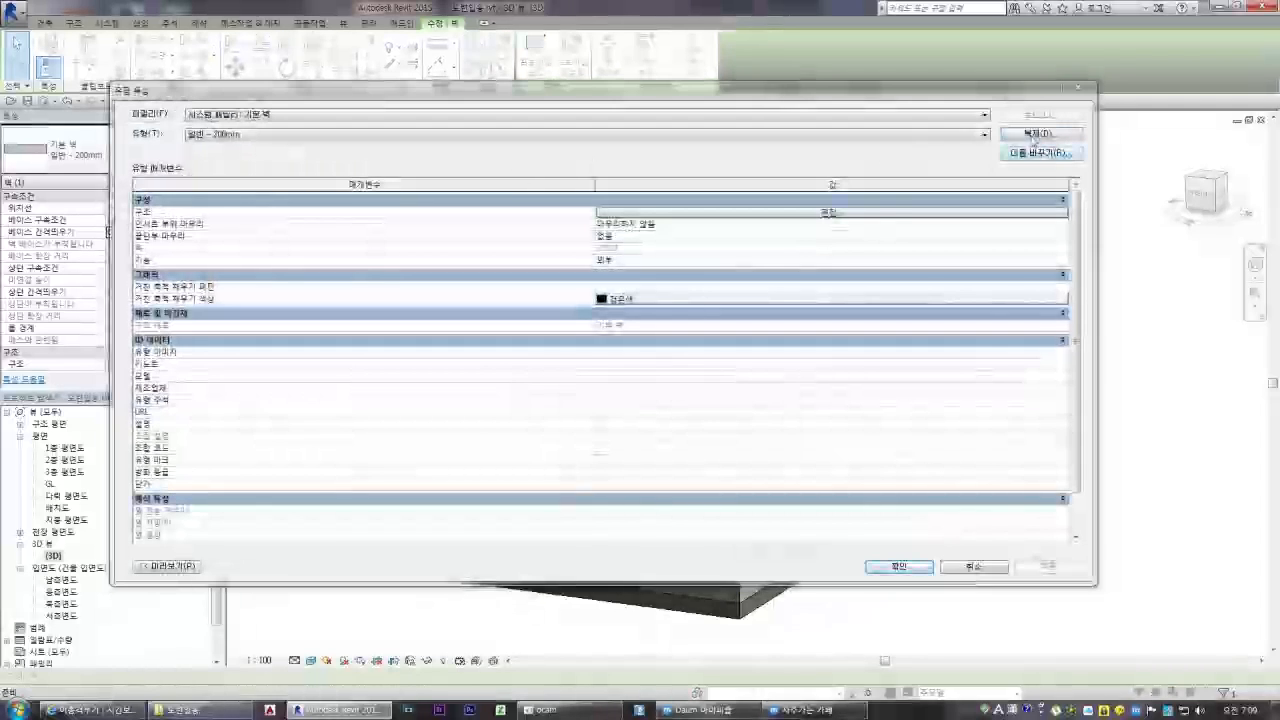
pyautogui.press('Right')
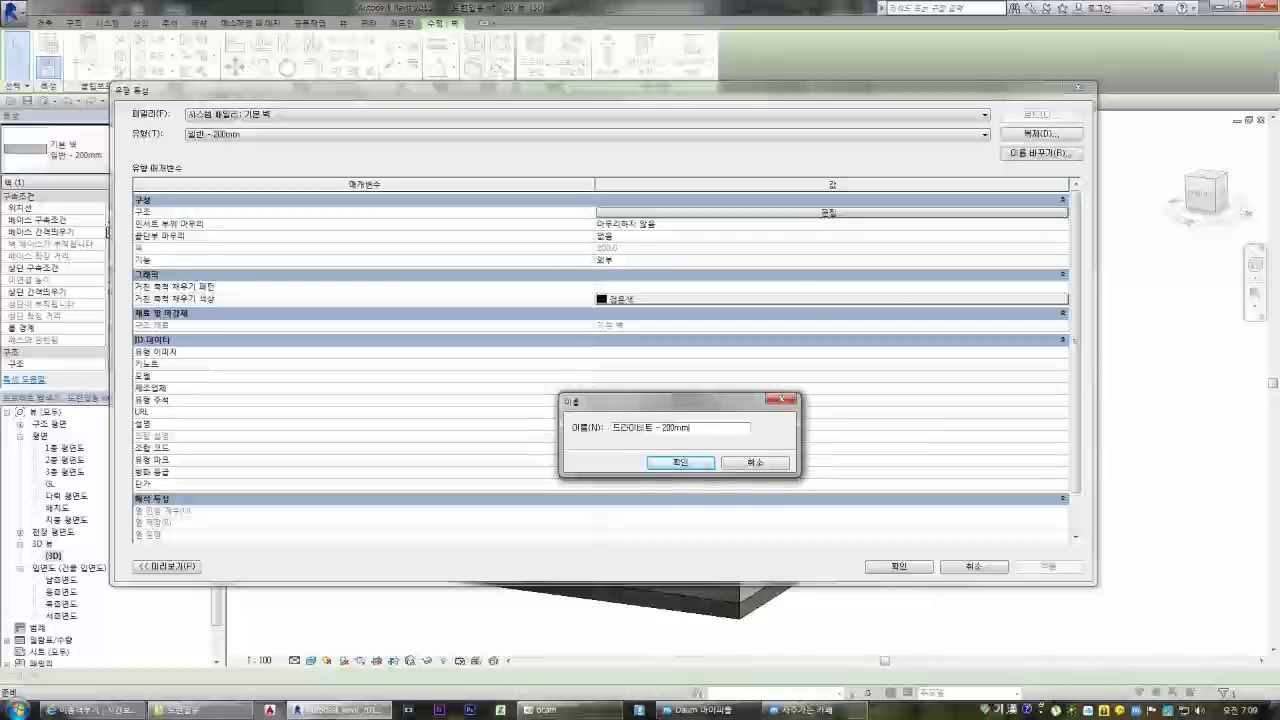
pyautogui.click(680, 462)
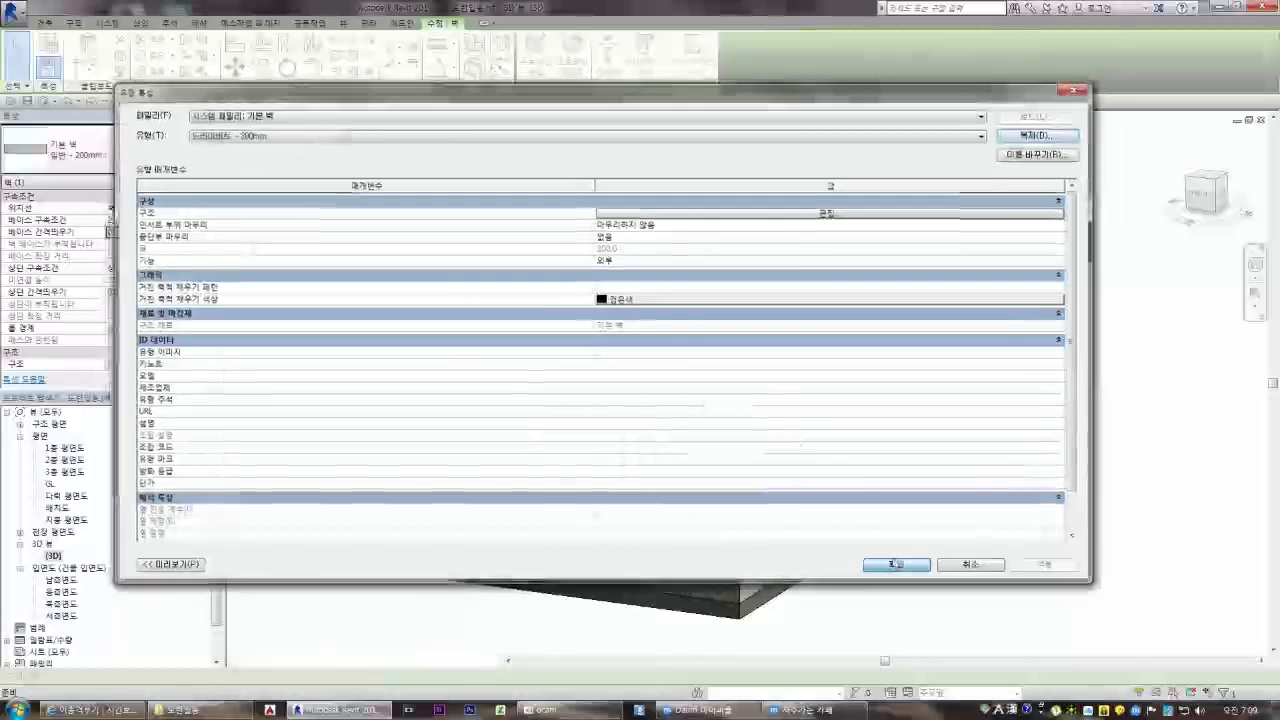
pyautogui.click(896, 564)
# In the second-floor plan, reveal the hidden elements, unhide the imported 2F.dwg drawing and leave reveal mode
pyautogui.doubleClick(64, 459)
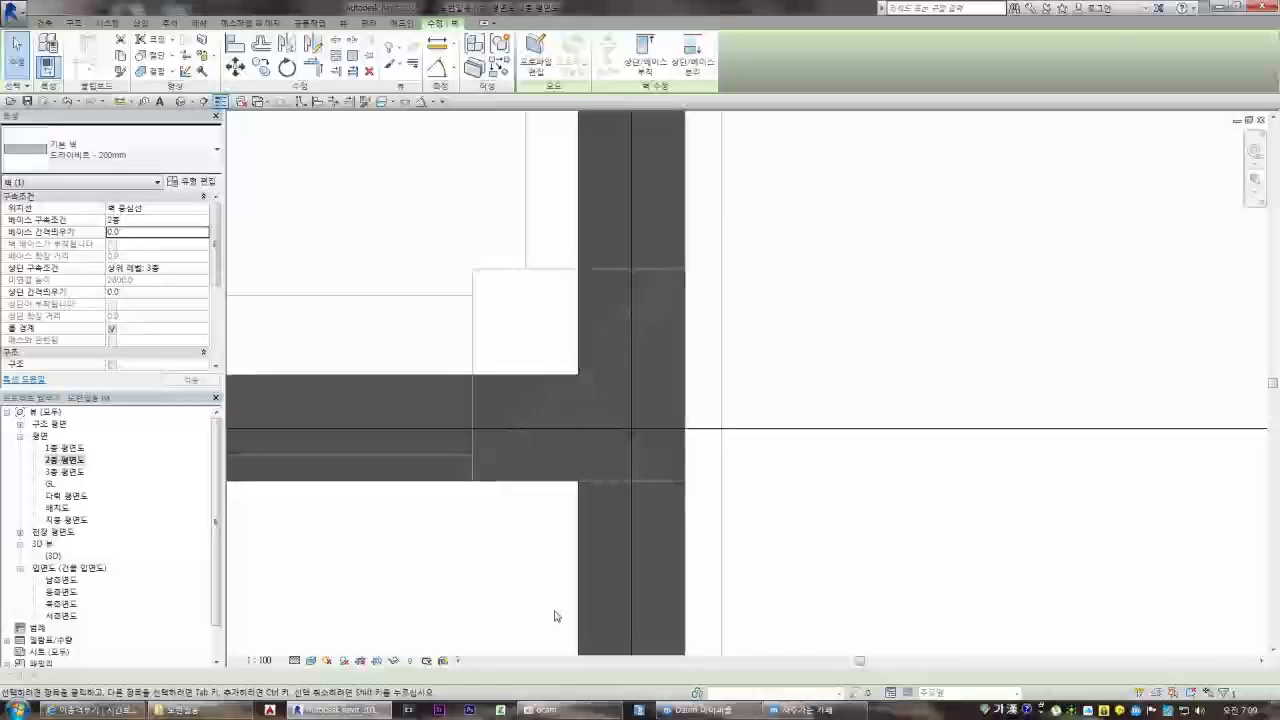
pyautogui.click(410, 660)
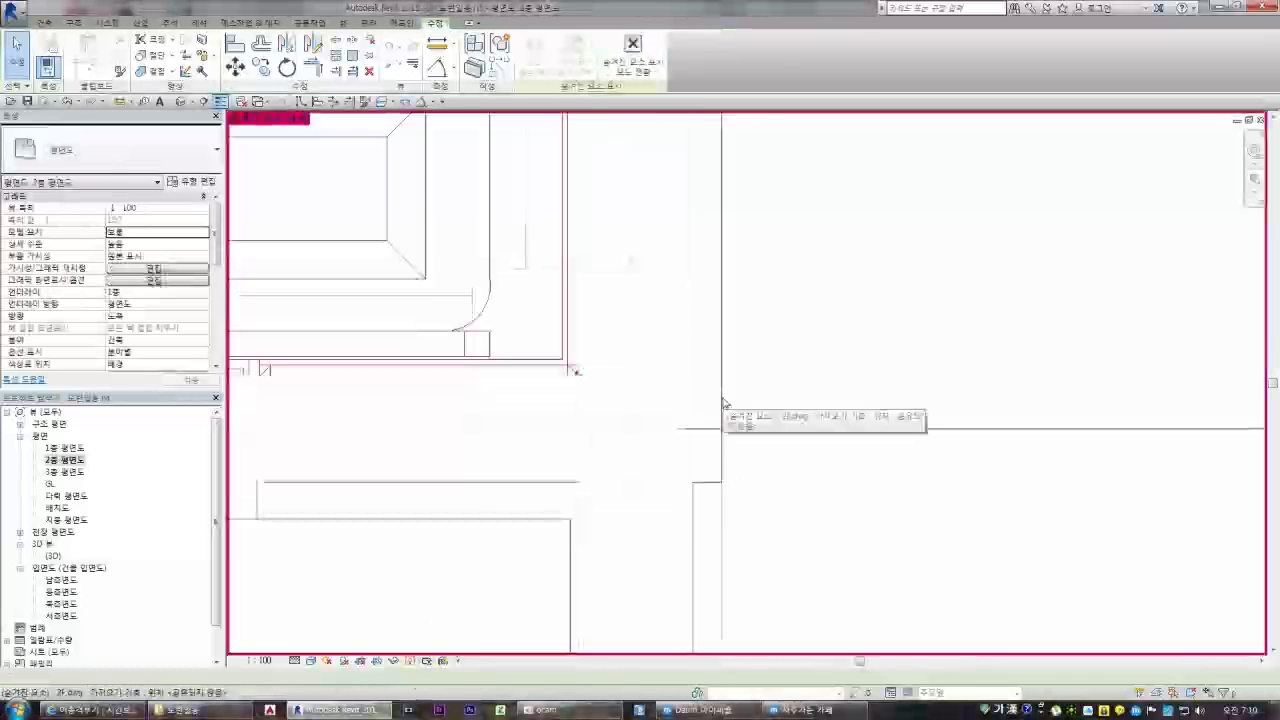
pyautogui.click(722, 400)
pyautogui.rightClick(722, 400)
pyautogui.moveTo(774, 162)
pyautogui.click(930, 160)
pyautogui.scroll(-4, 675, 440)
pyautogui.scroll(7, 682, 285)
pyautogui.click(410, 660)
# Compare the second-floor outer walls with the 2F.dwg finish lines at the east wall and the southwest balcony
pyautogui.scroll(-4, 686, 422)
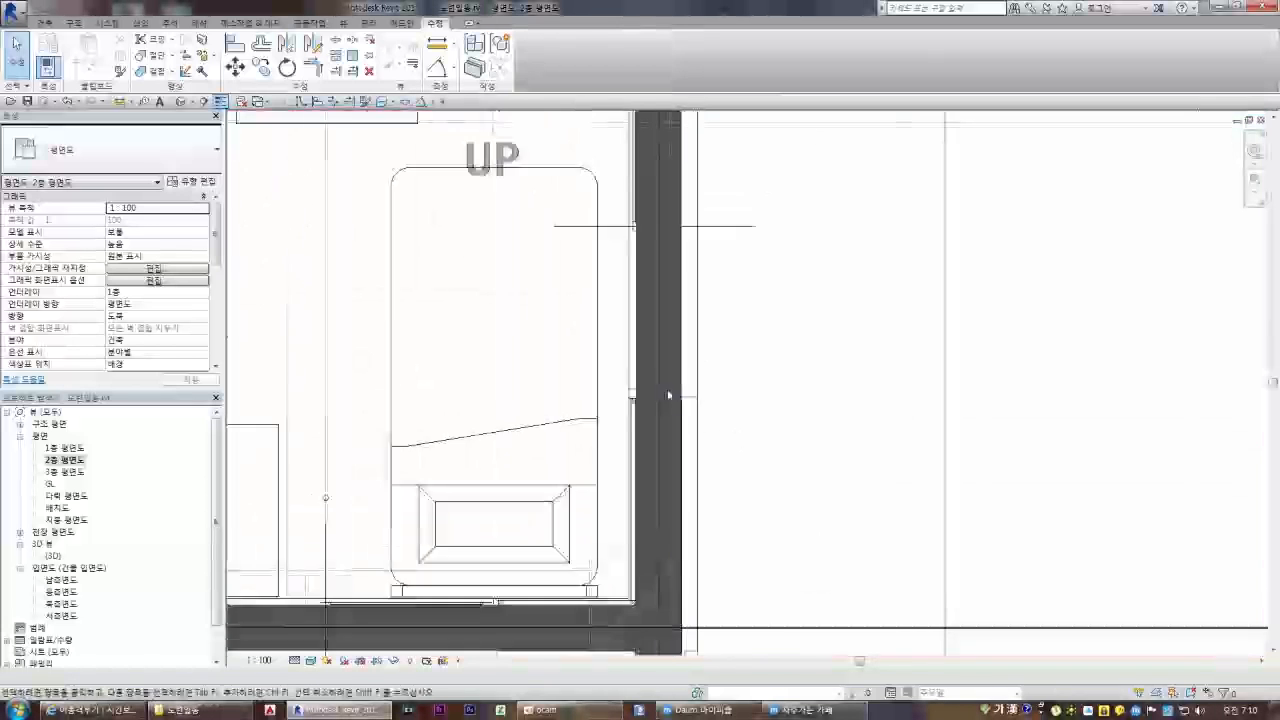
pyautogui.scroll(-2, 675, 404)
pyautogui.scroll(4, 670, 395)
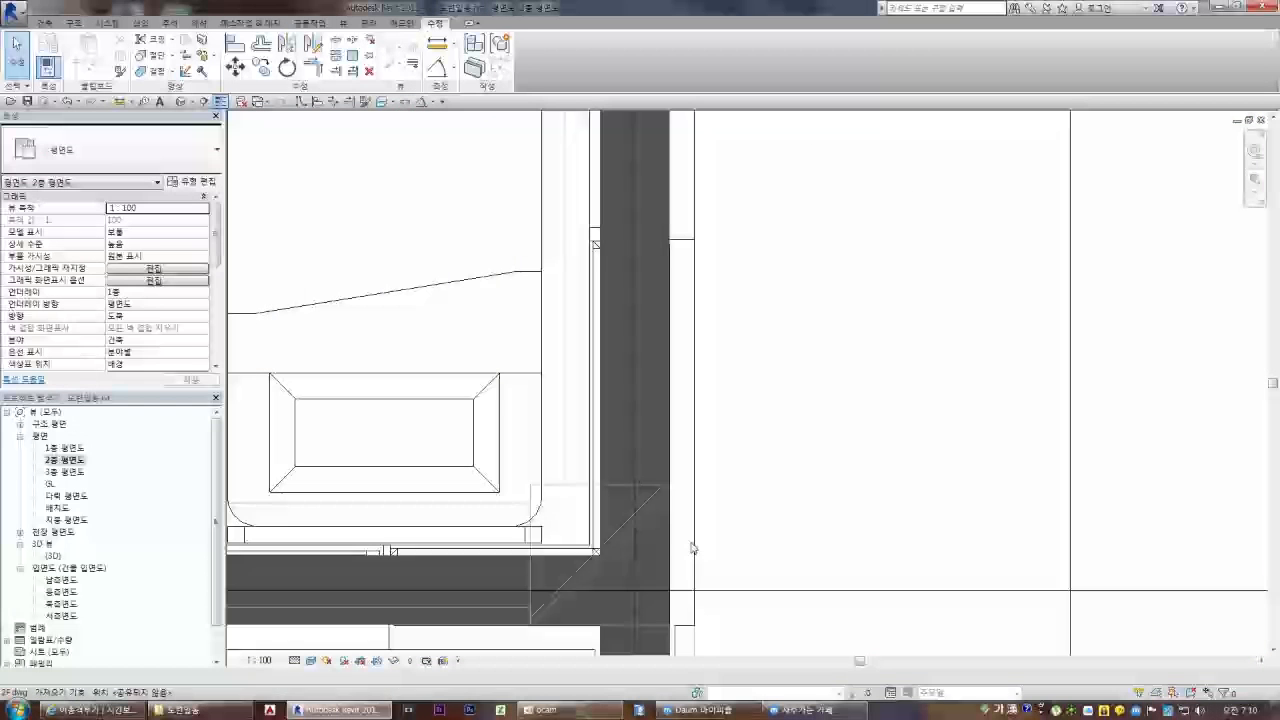
pyautogui.click(670, 389)
pyautogui.scroll(-6, 829, 466)
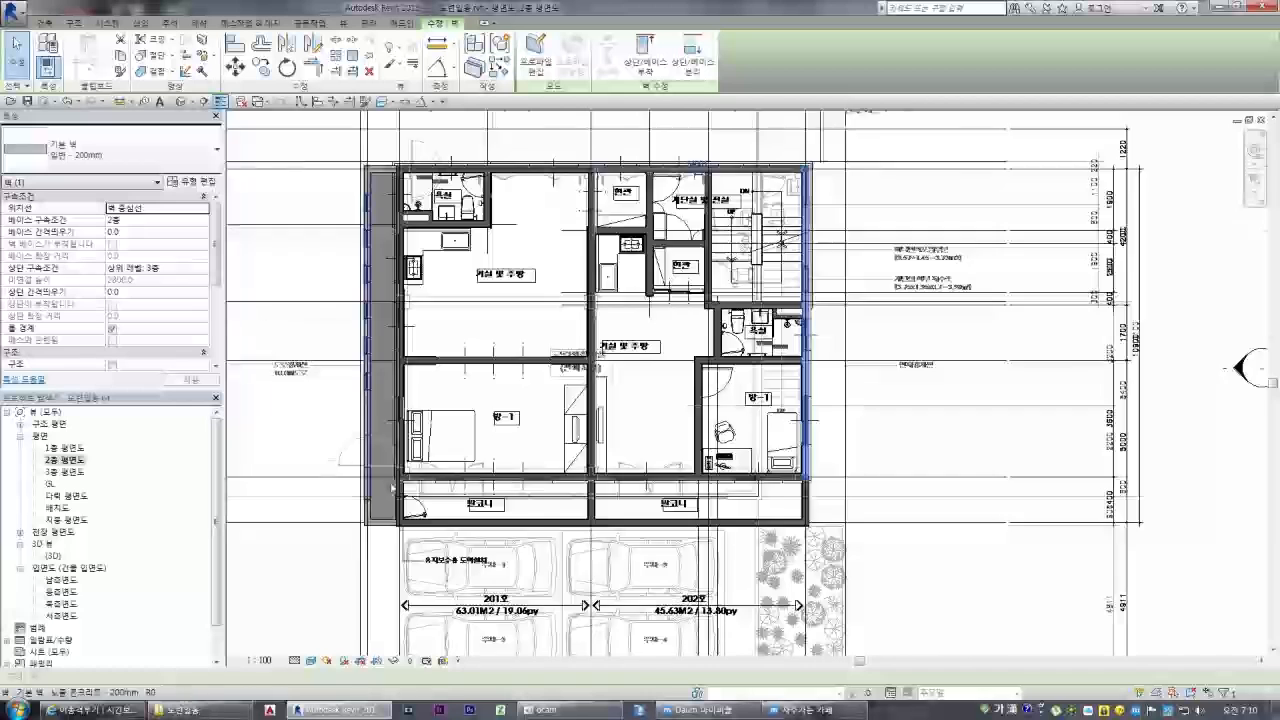
pyautogui.scroll(8, 388, 488)
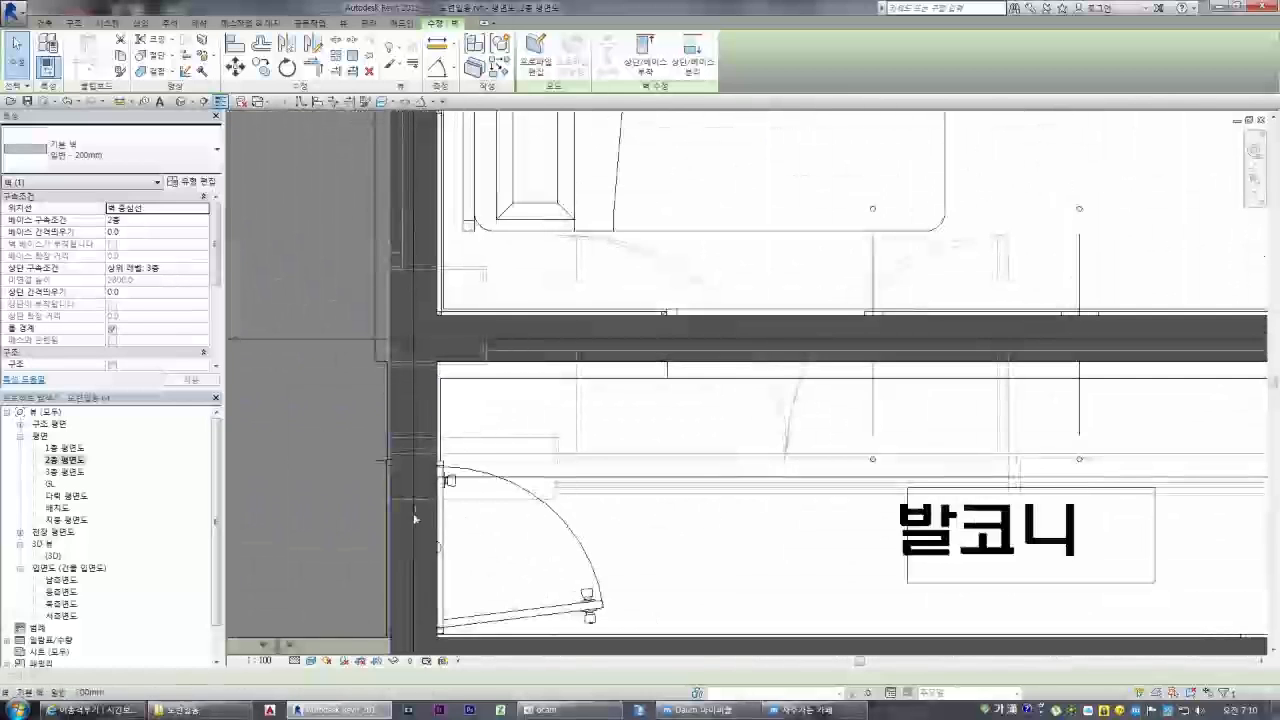
pyautogui.scroll(-1, 415, 510)
pyautogui.scroll(4, 444, 566)
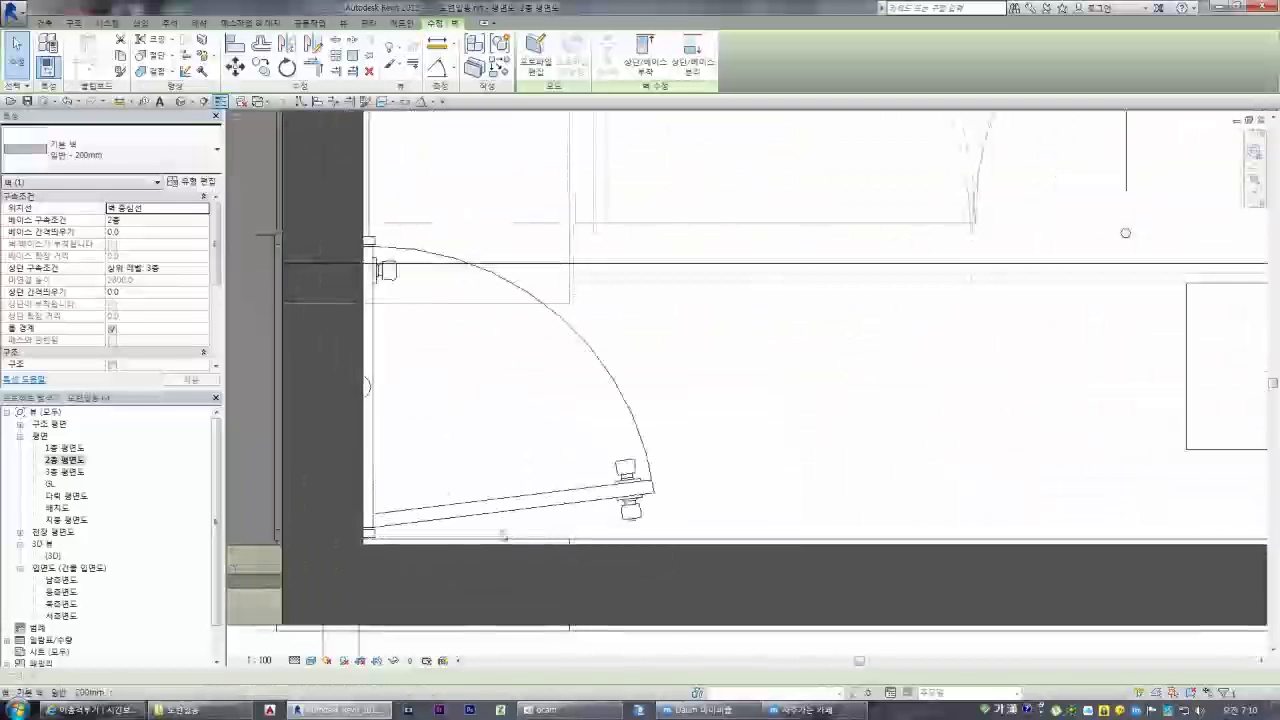
# Measure the finish thickness between the balcony's south wall face and the 2F.dwg line
pyautogui.press('d')
pyautogui.press('i')
pyautogui.click(570, 543)
pyautogui.click(570, 628)
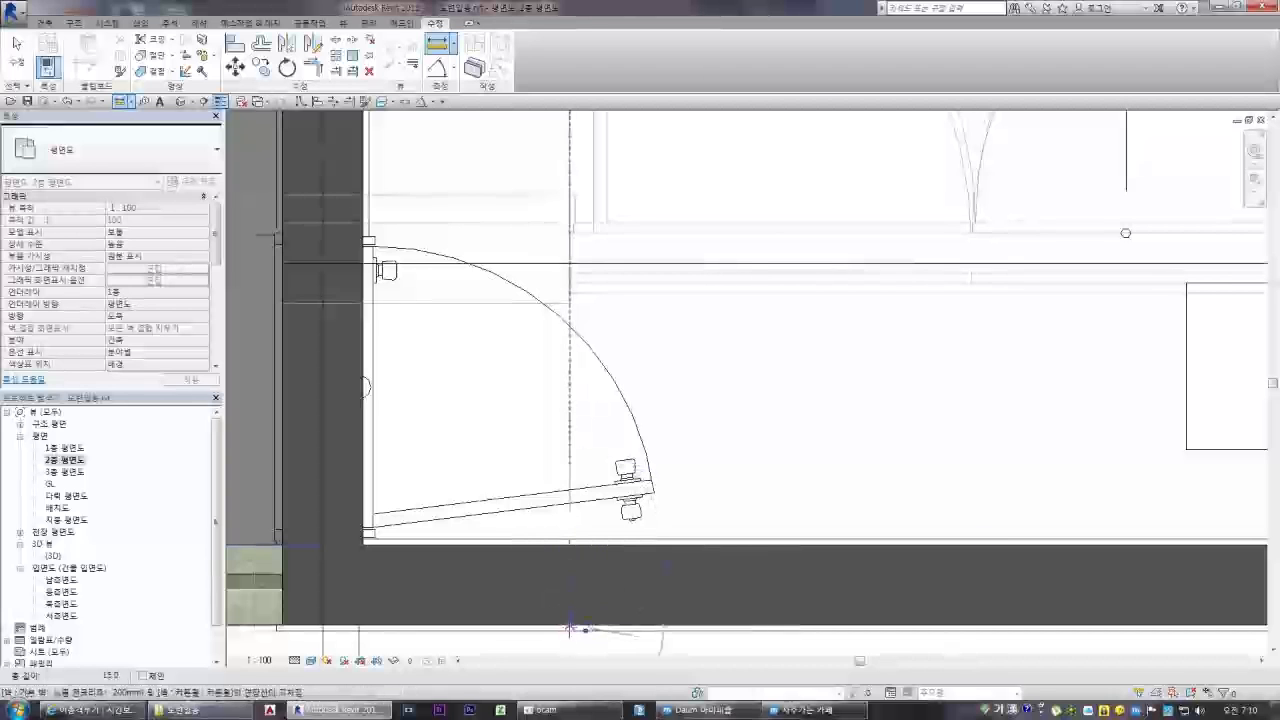
pyautogui.scroll(-2, 485, 516)
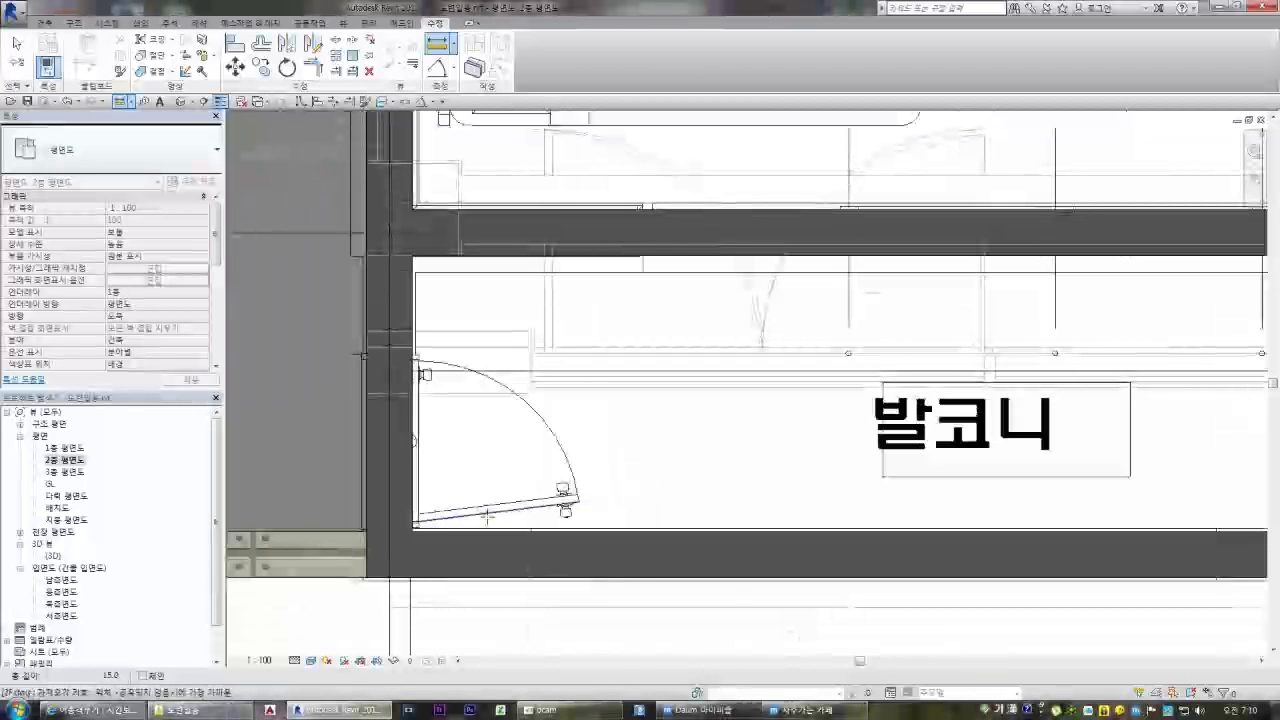
pyautogui.press('Escape')
pyautogui.press('Escape')
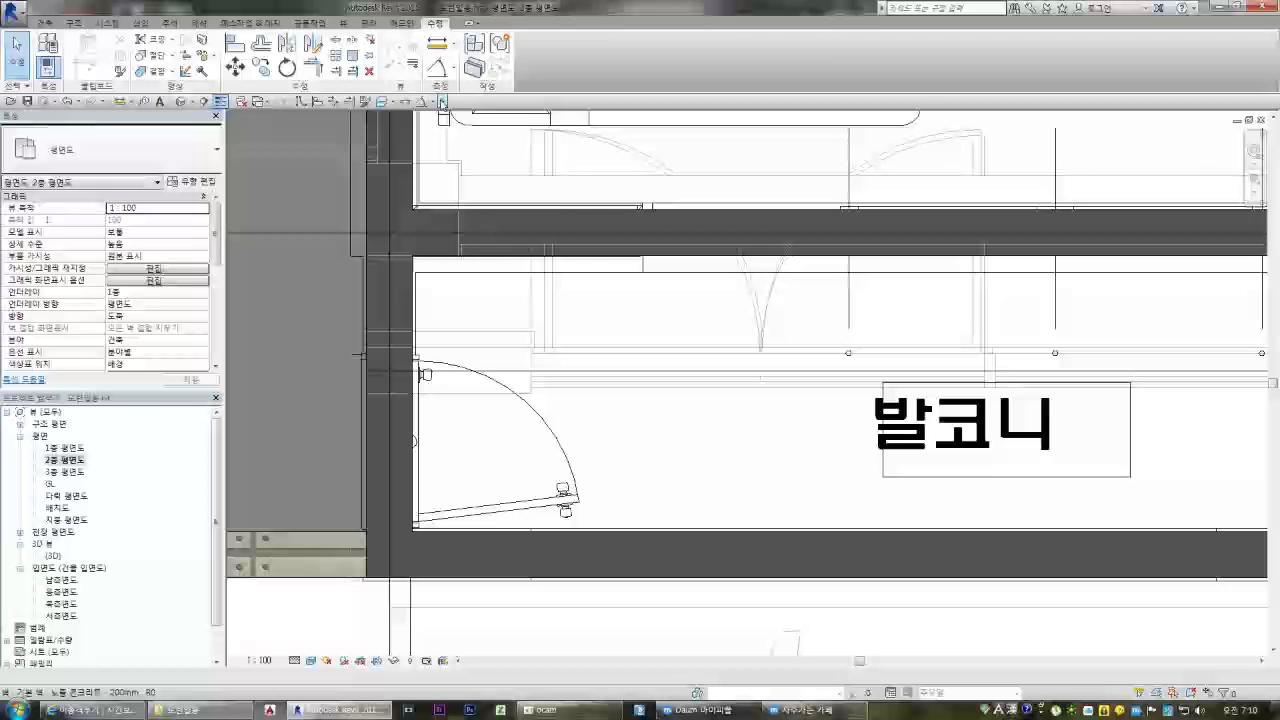
# Customize the Quick Access Toolbar so the measure-between-two-references tool is last, directly after the dimension tools
pyautogui.click(442, 102)
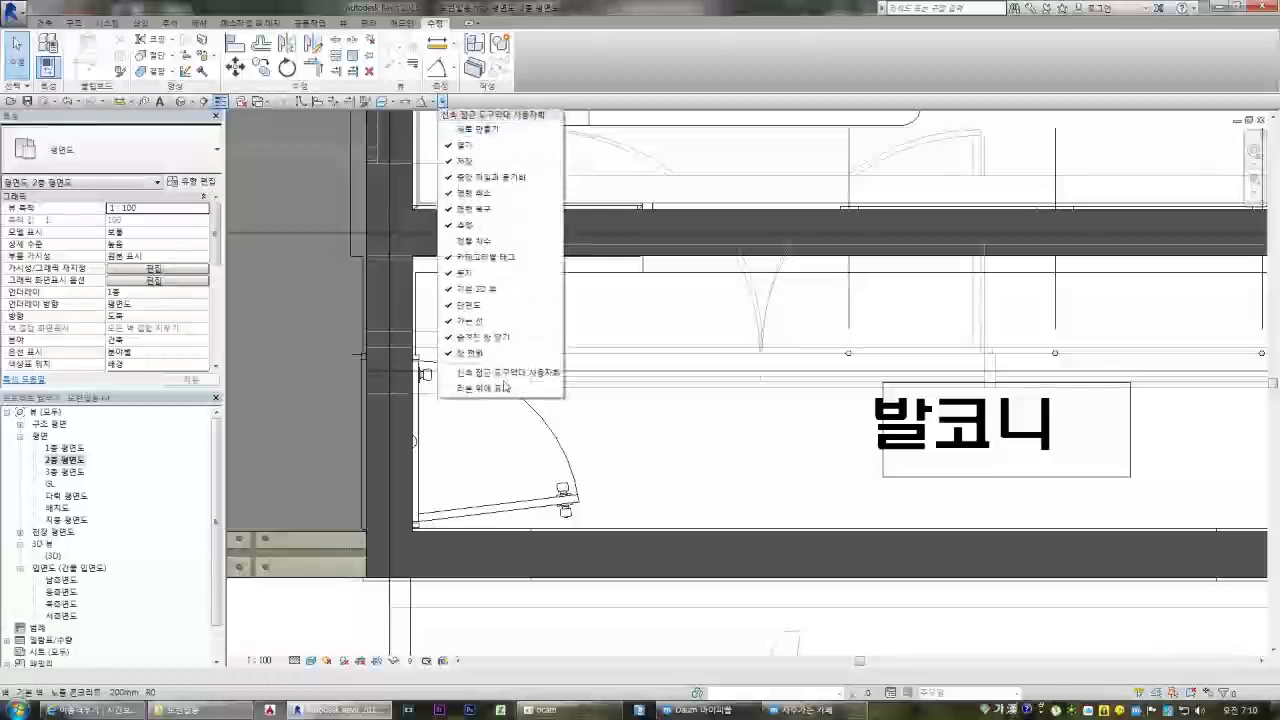
pyautogui.click(500, 372)
pyautogui.scroll(-2, 755, 270)
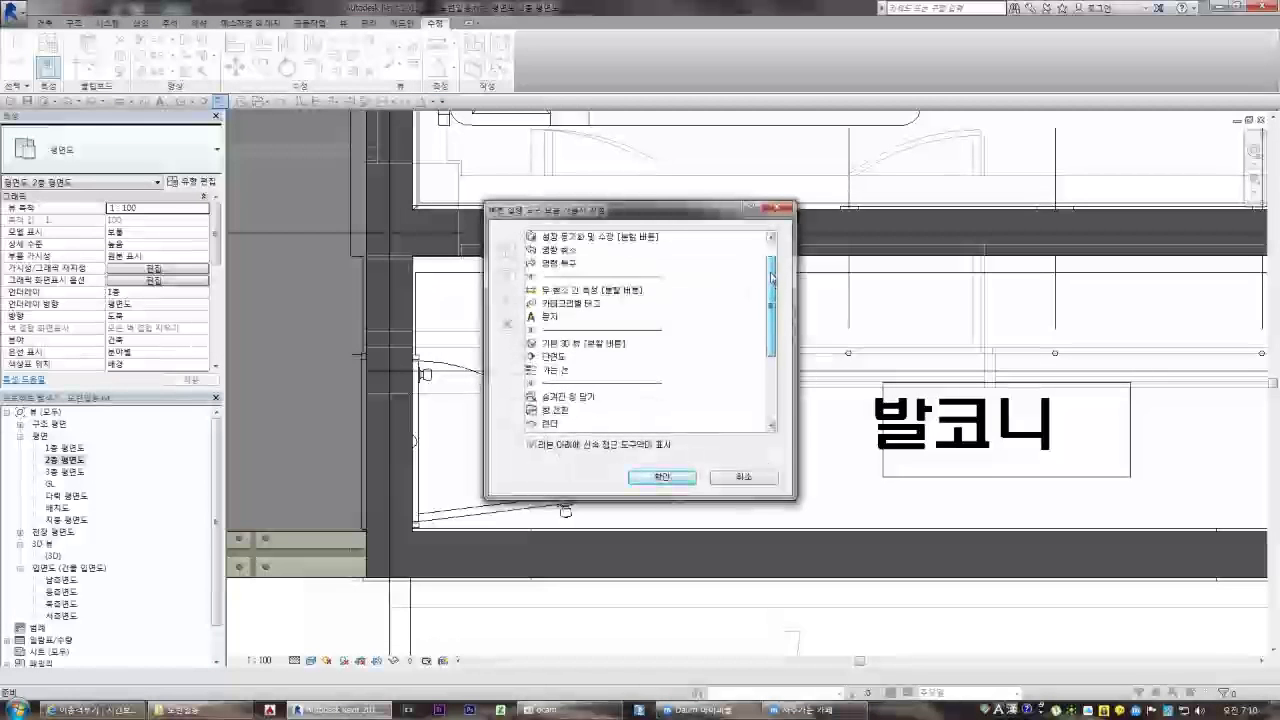
pyautogui.click(545, 263)
pyautogui.click(508, 276)
pyautogui.click(508, 276)
pyautogui.click(508, 276)
pyautogui.click(508, 276)
pyautogui.click(508, 276)
pyautogui.click(508, 276)
pyautogui.click(508, 276)
pyautogui.scroll(-3, 549, 291)
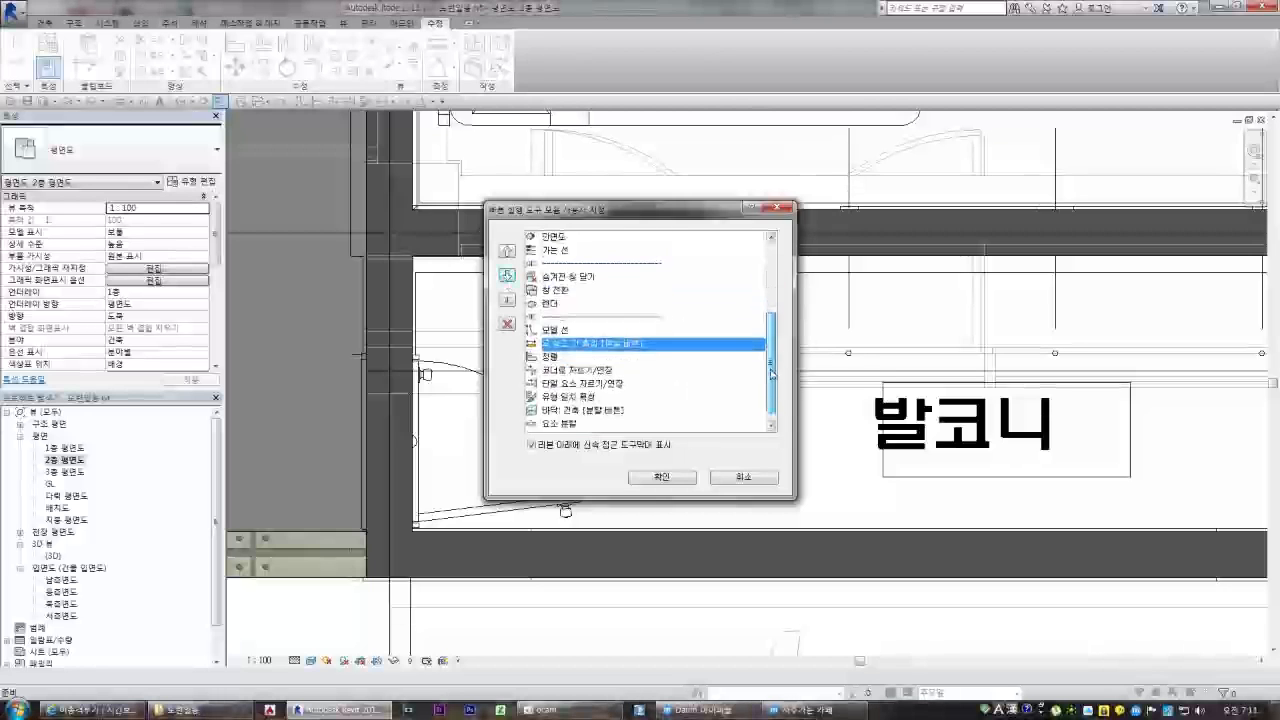
pyautogui.click(508, 276)
pyautogui.click(508, 276)
pyautogui.click(508, 276)
pyautogui.click(508, 276)
pyautogui.click(508, 276)
pyautogui.click(508, 276)
pyautogui.click(508, 276)
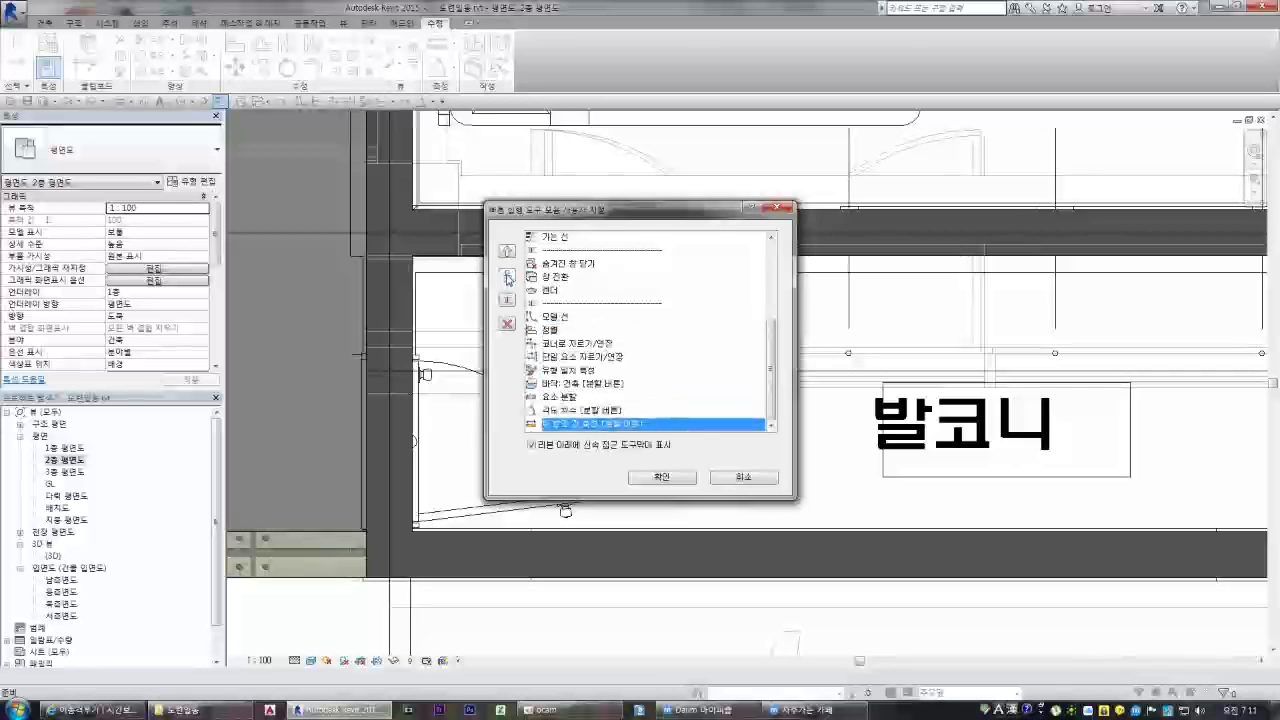
pyautogui.click(584, 410)
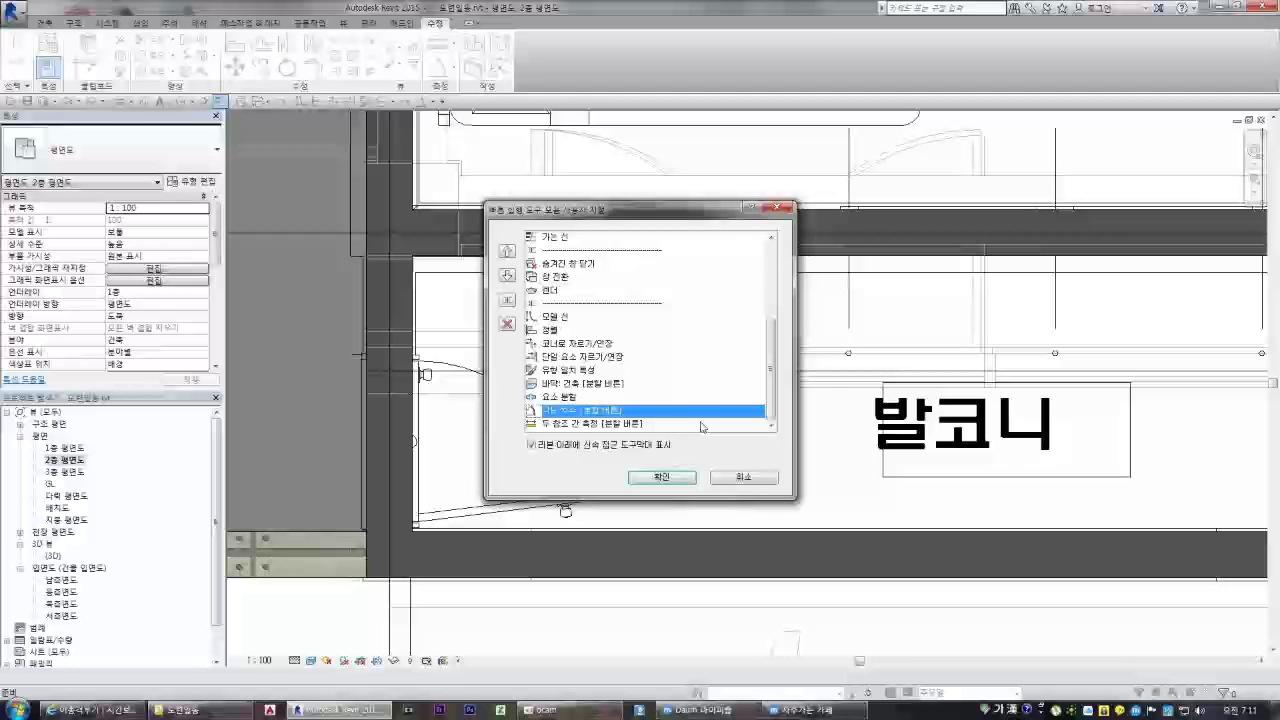
pyautogui.click(670, 477)
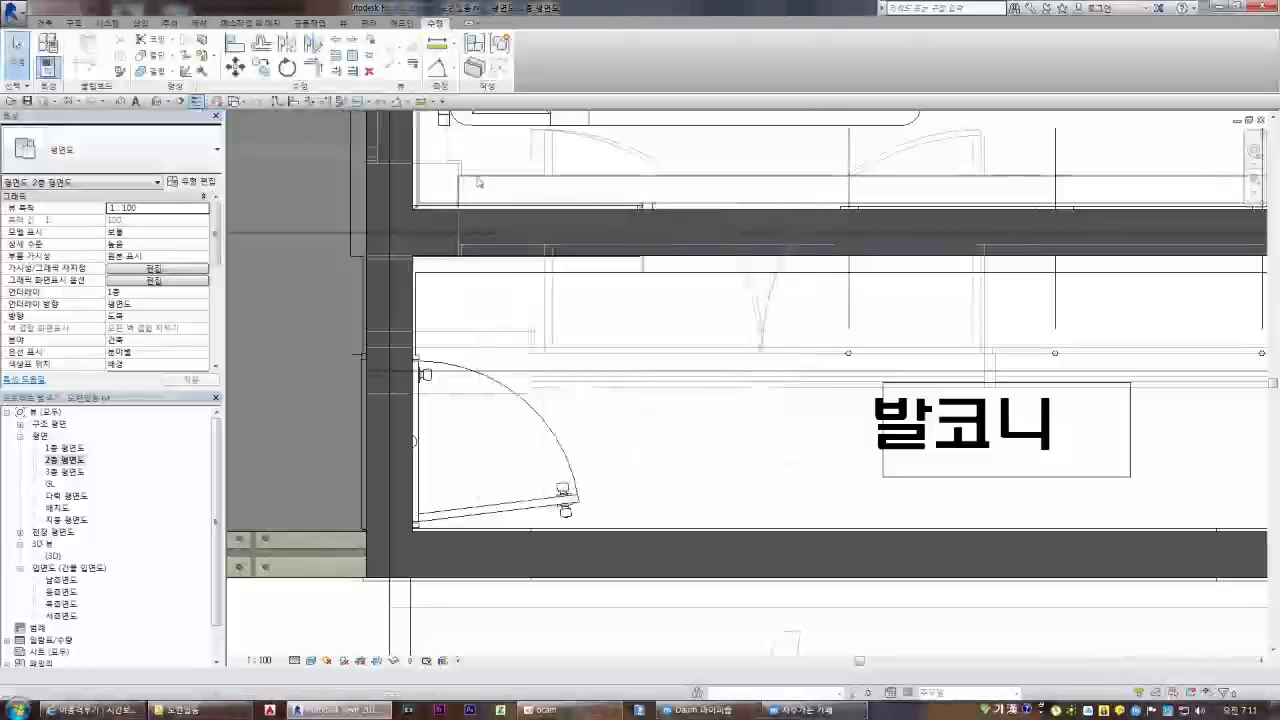
pyautogui.click(408, 102)
pyautogui.click(420, 123)
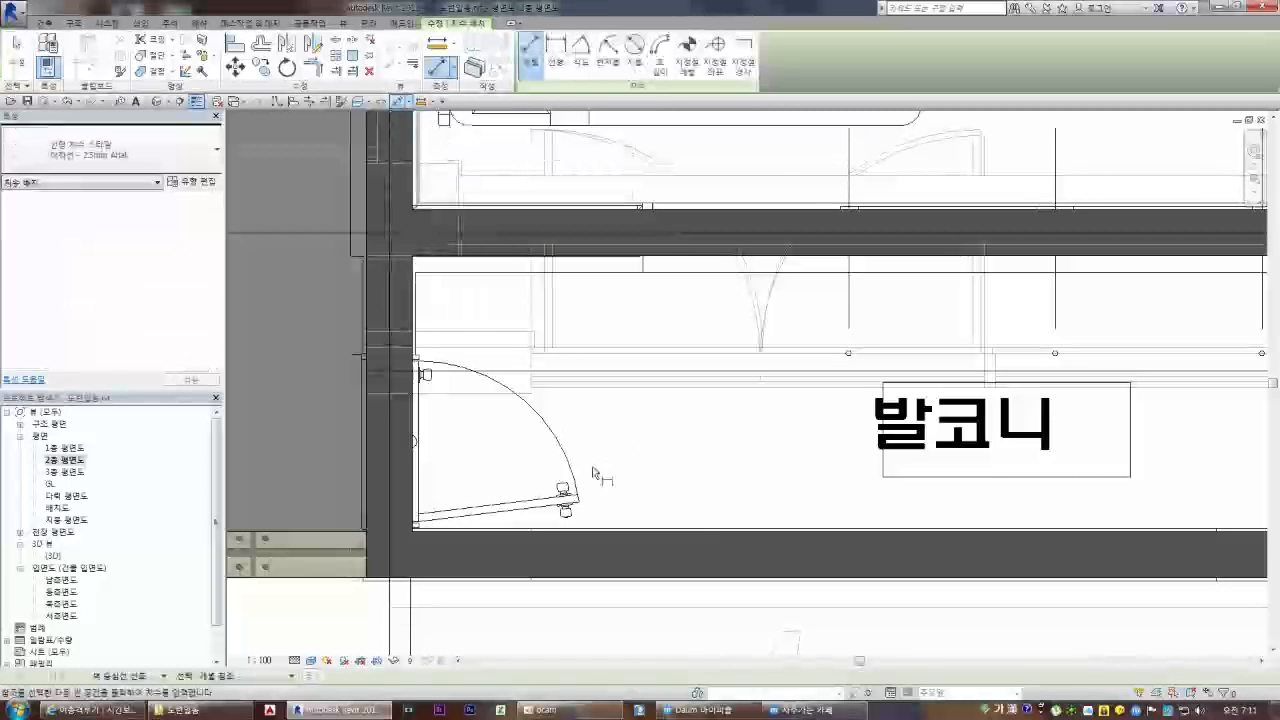
pyautogui.press('Escape')
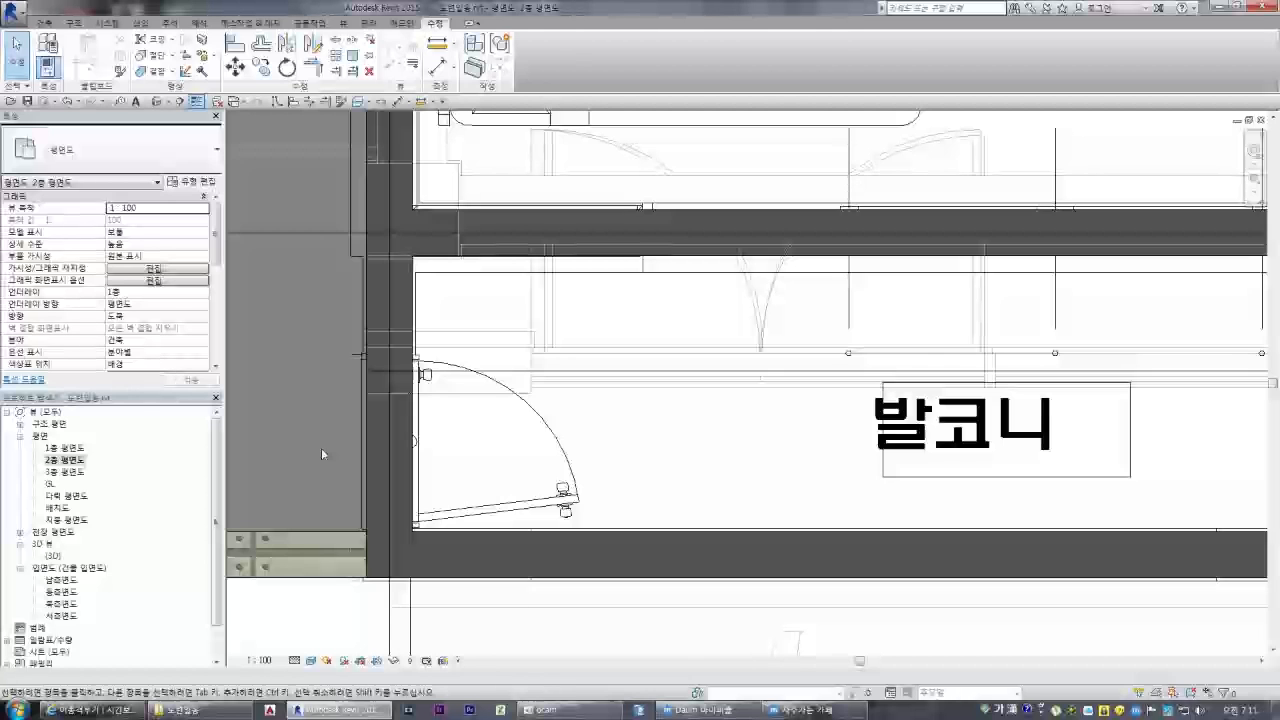
# Duplicate the wall type of the balcony's south wall as 드라이비트 - 일반 - 백색페인트 230mm
pyautogui.click(652, 536)
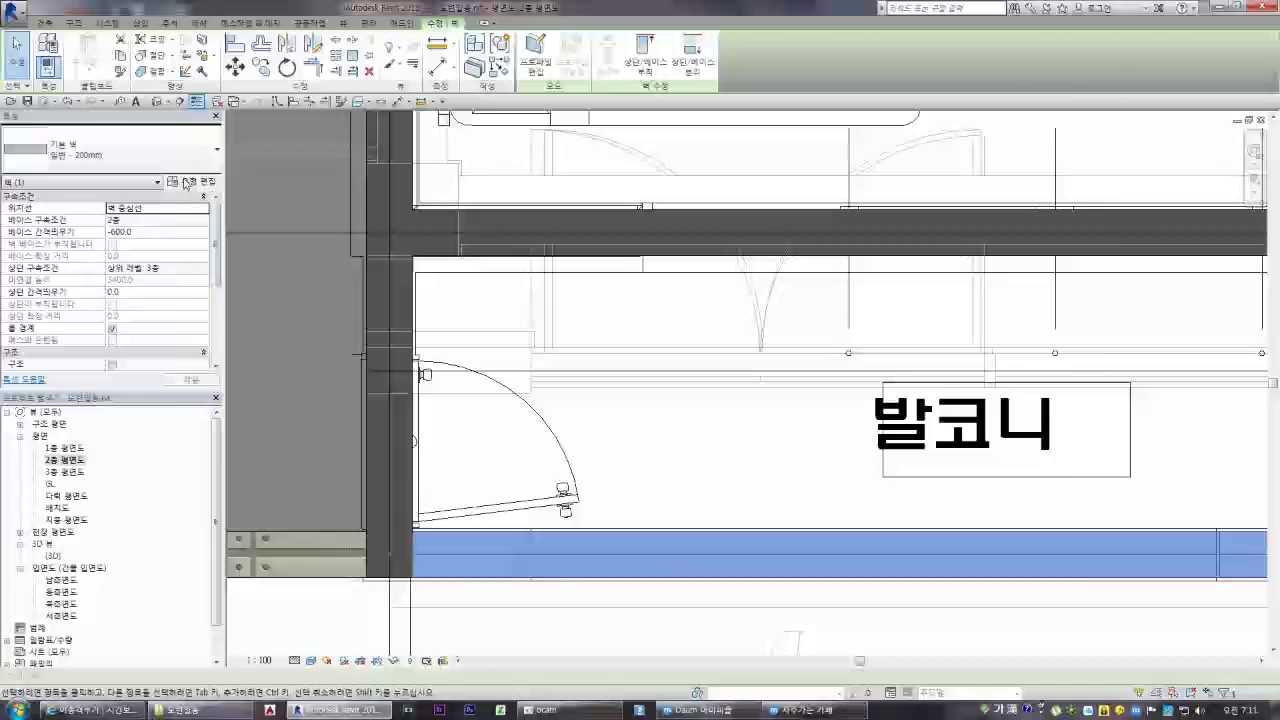
pyautogui.click(190, 185)
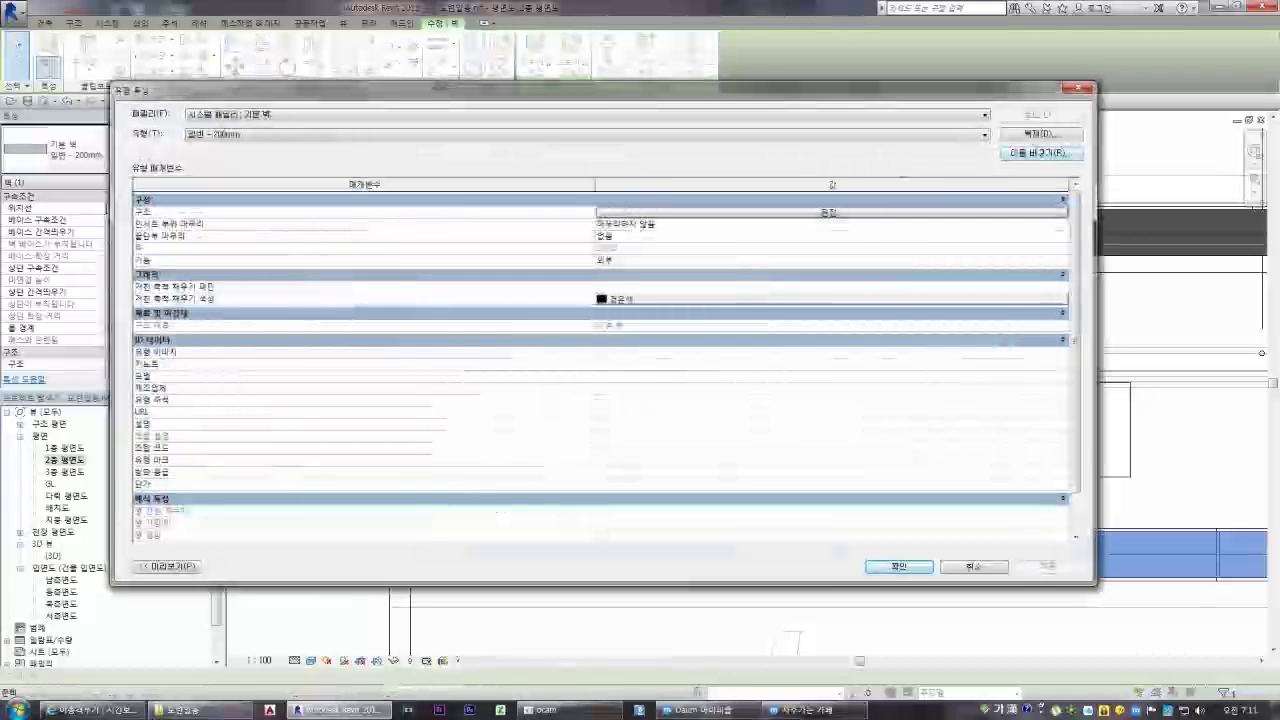
pyautogui.click(1040, 153)
pyautogui.press('Home')
pyautogui.write('벽')
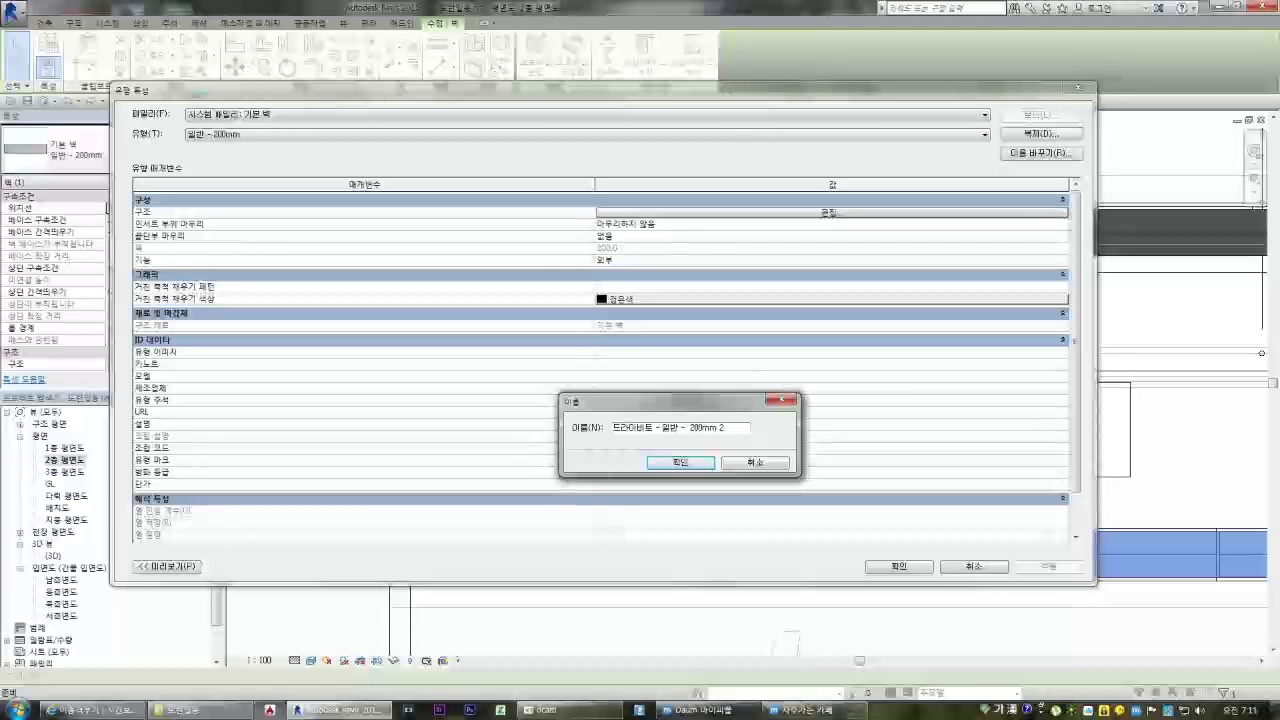
pyautogui.write('벽체페인트 23')
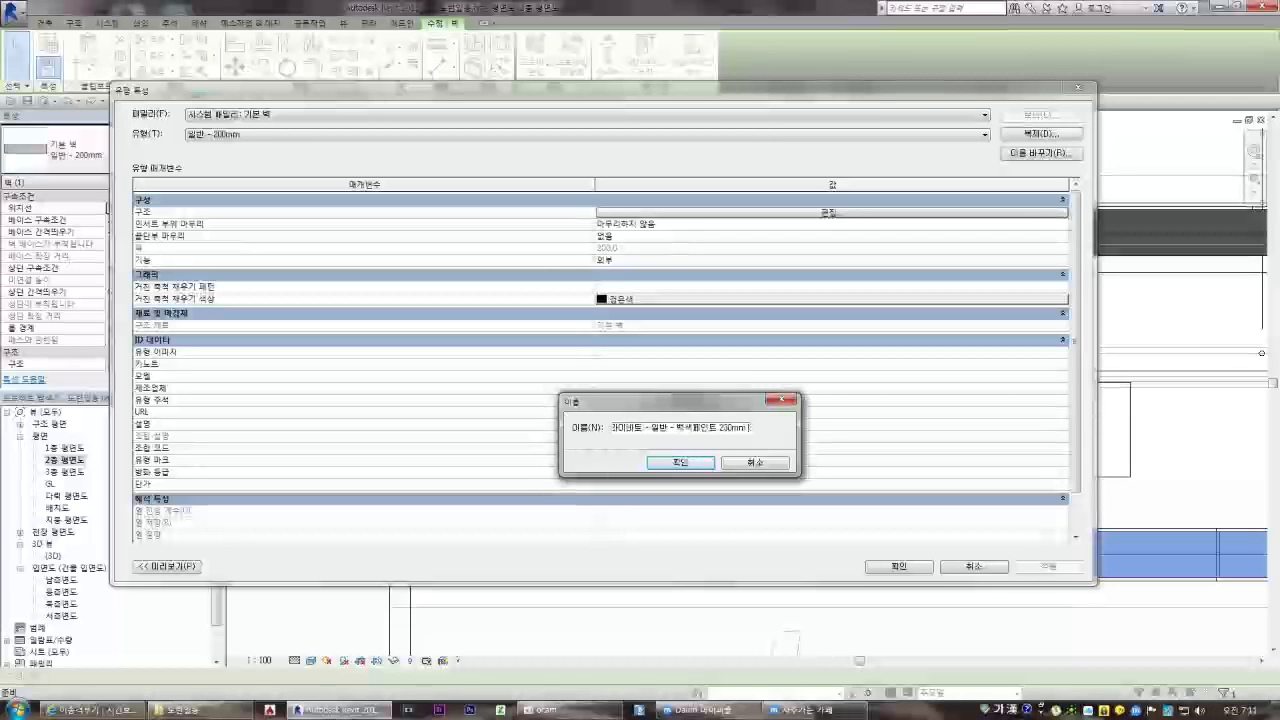
pyautogui.click(690, 462)
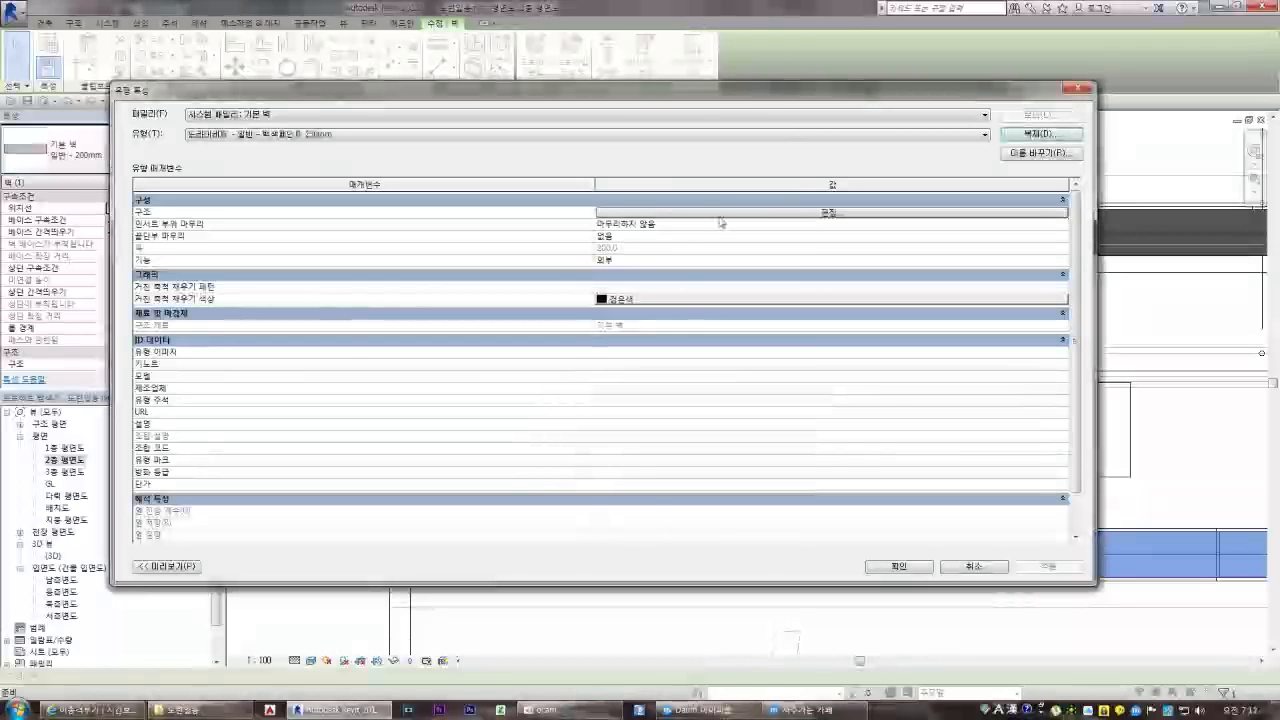
# Insert two layers into the 드라이비트 wall type's structure, one on each side of the 200 mm 기본 벽 layer
pyautogui.click(829, 213)
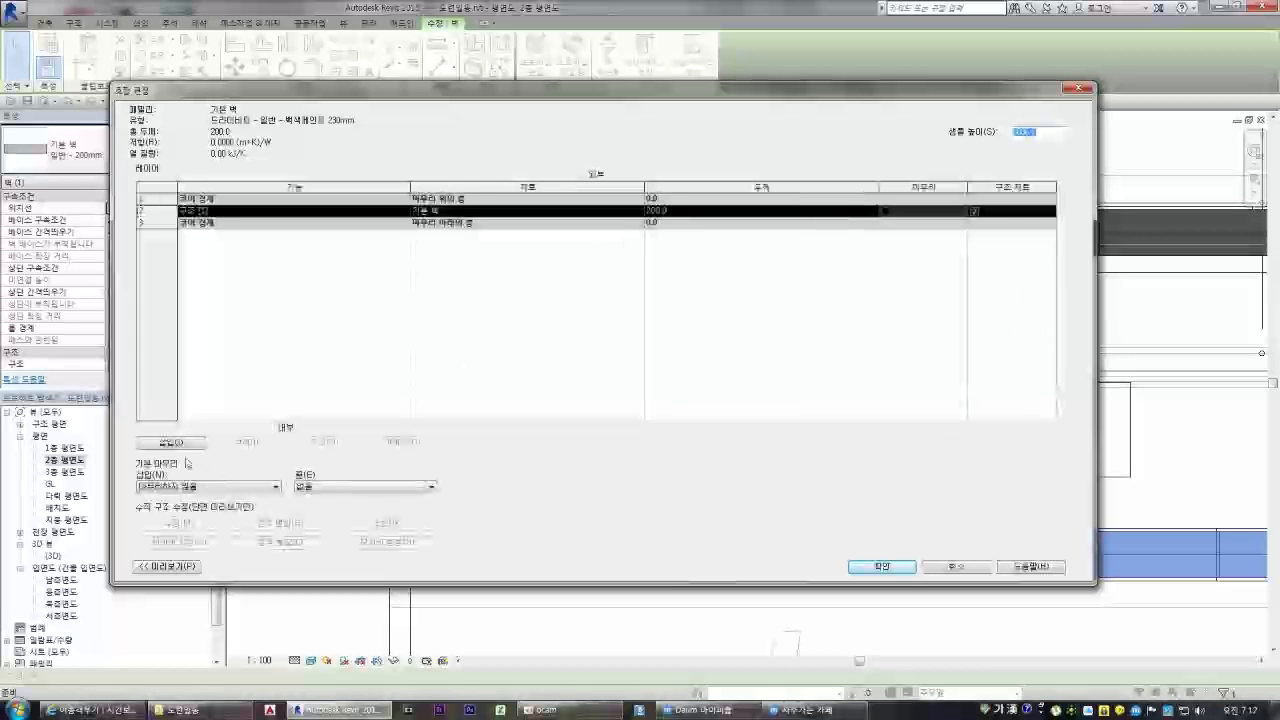
pyautogui.click(180, 443)
pyautogui.click(180, 443)
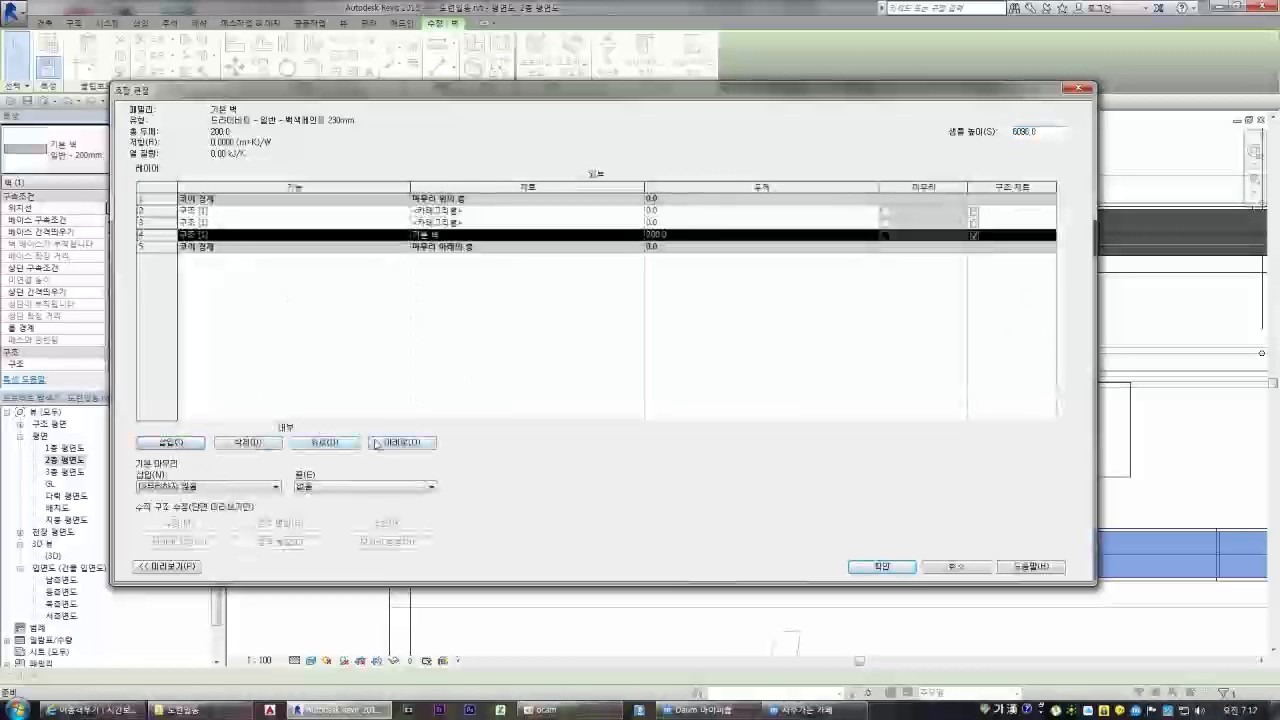
pyautogui.click(350, 443)
# Set the function of both new layers to 마감재 1 [4]
pyautogui.click(601, 210)
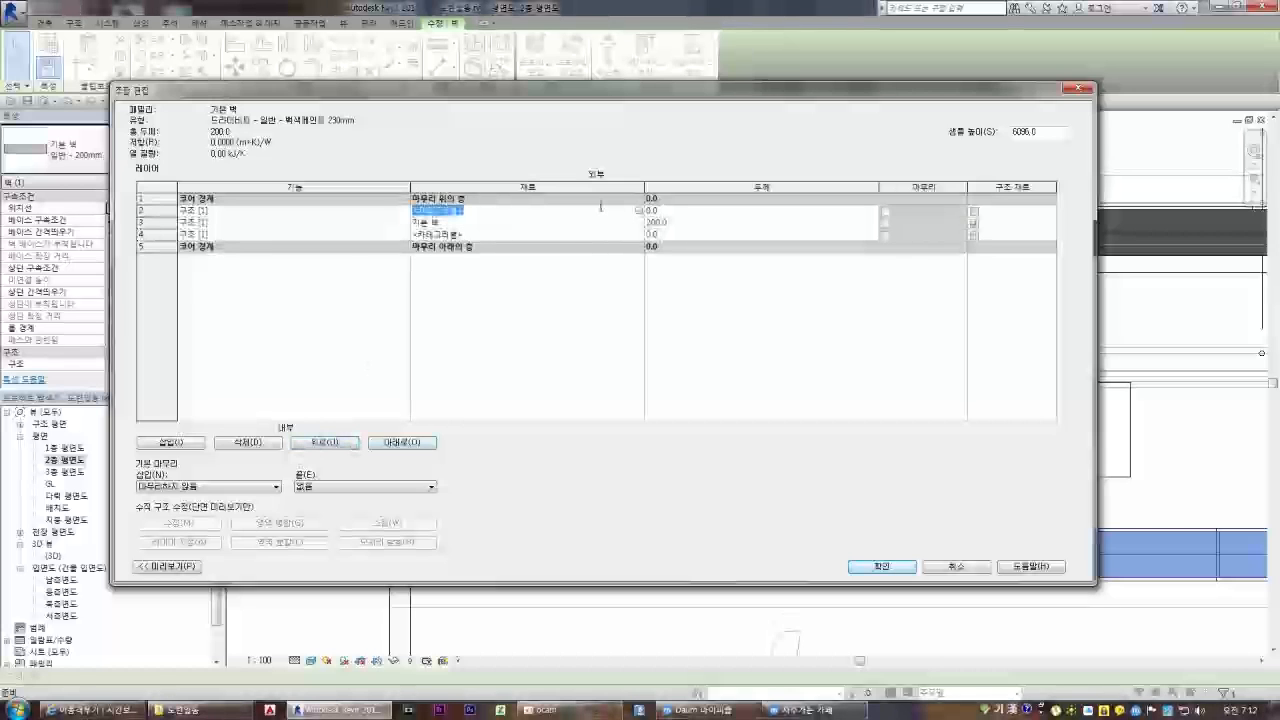
pyautogui.click(403, 211)
pyautogui.click(210, 253)
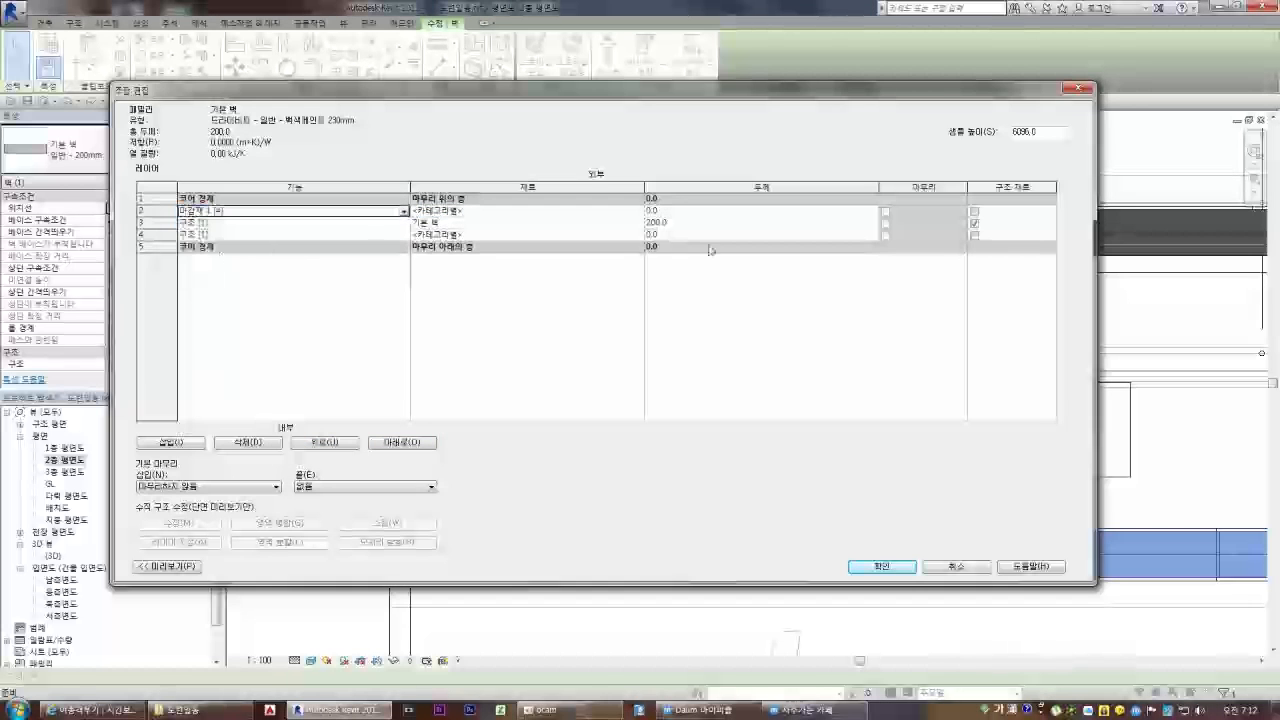
pyautogui.click(390, 234)
pyautogui.click(403, 234)
pyautogui.click(210, 276)
# Assign the 페인트 - 백색 material to the interior finish layer and set its thickness to 15 mm
pyautogui.click(638, 234)
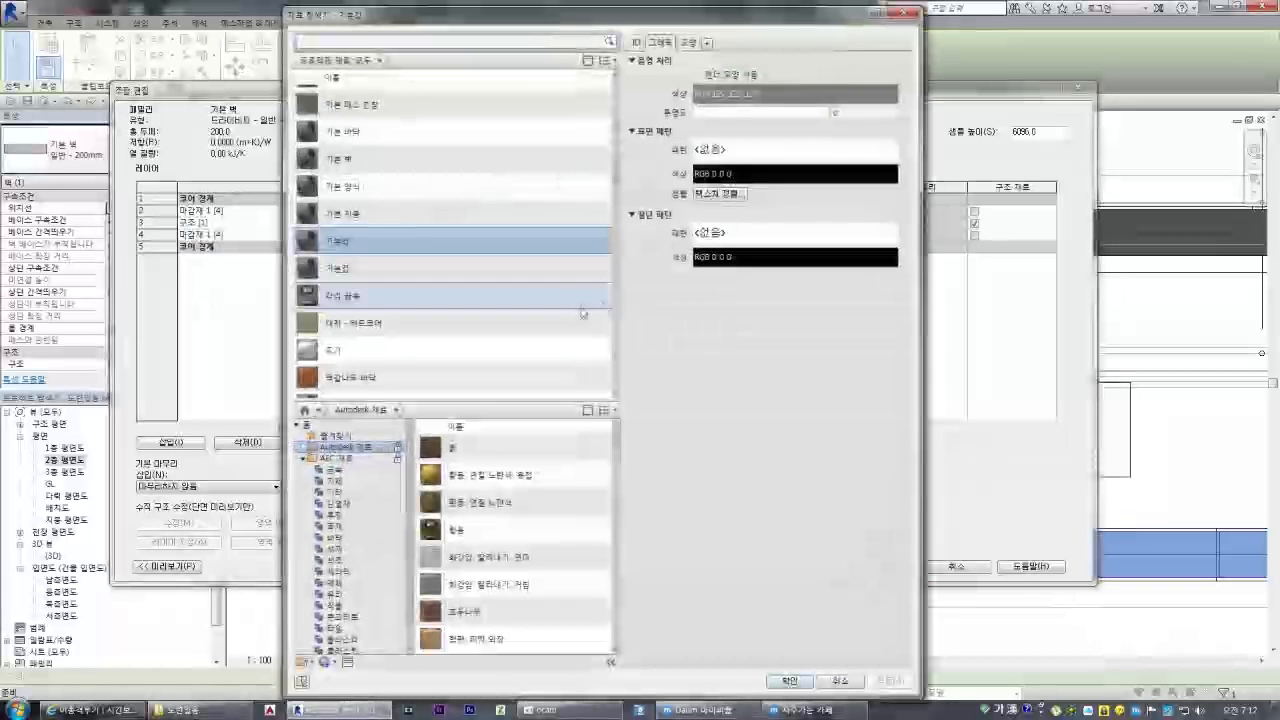
pyautogui.scroll(2, 615, 346)
pyautogui.scroll(-2, 615, 346)
pyautogui.click(430, 238)
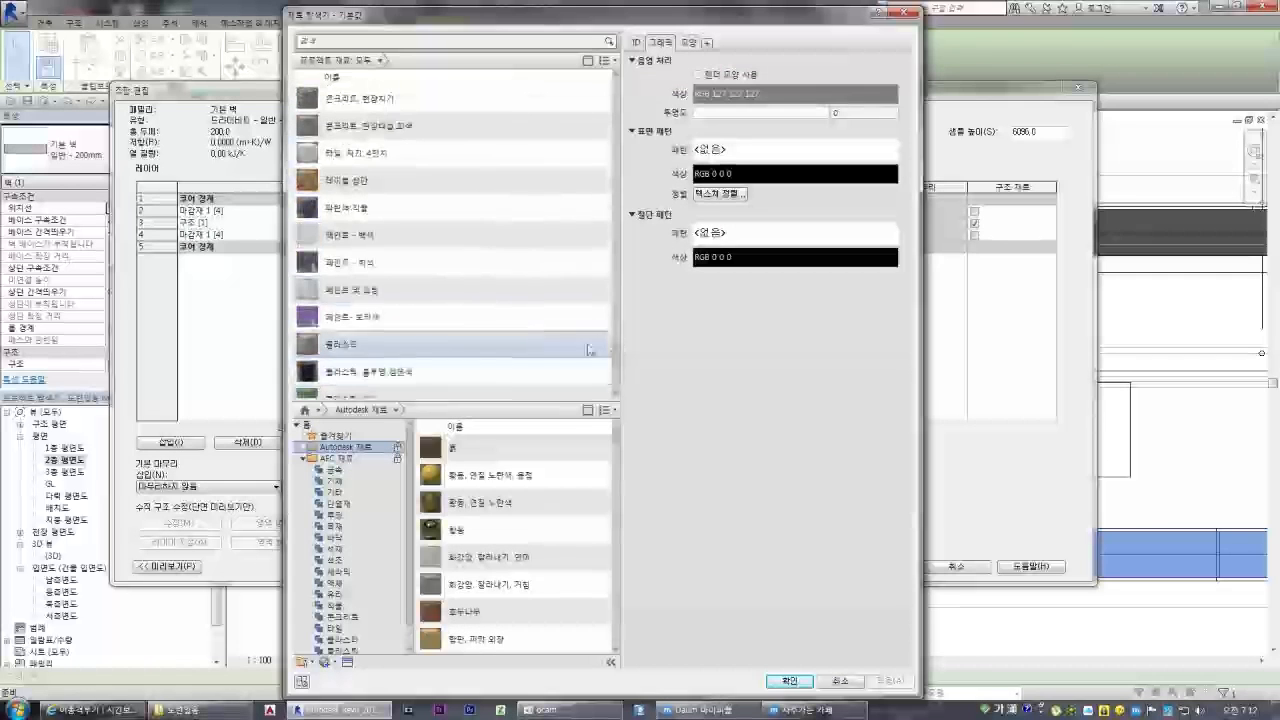
pyautogui.click(789, 681)
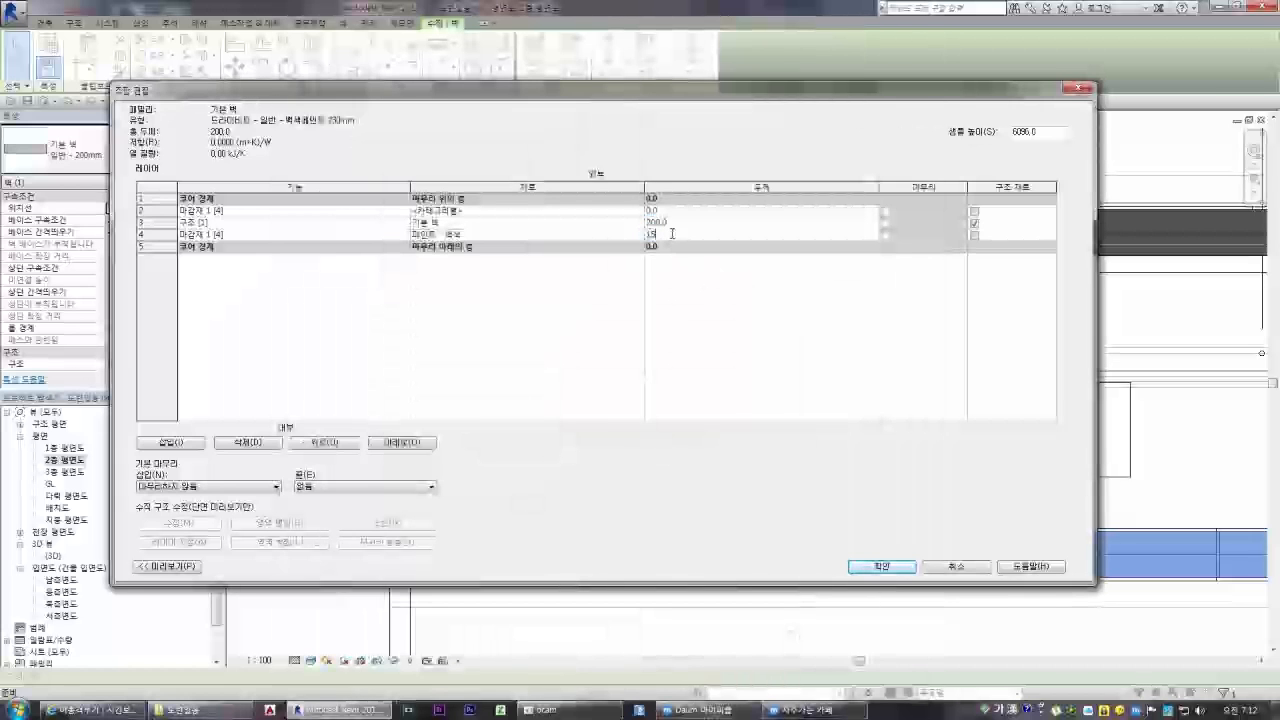
# Look through the project materials and the AEC library's 플라스터, 단열재 and 기타 categories for an exterior finish layer material
pyautogui.click(638, 212)
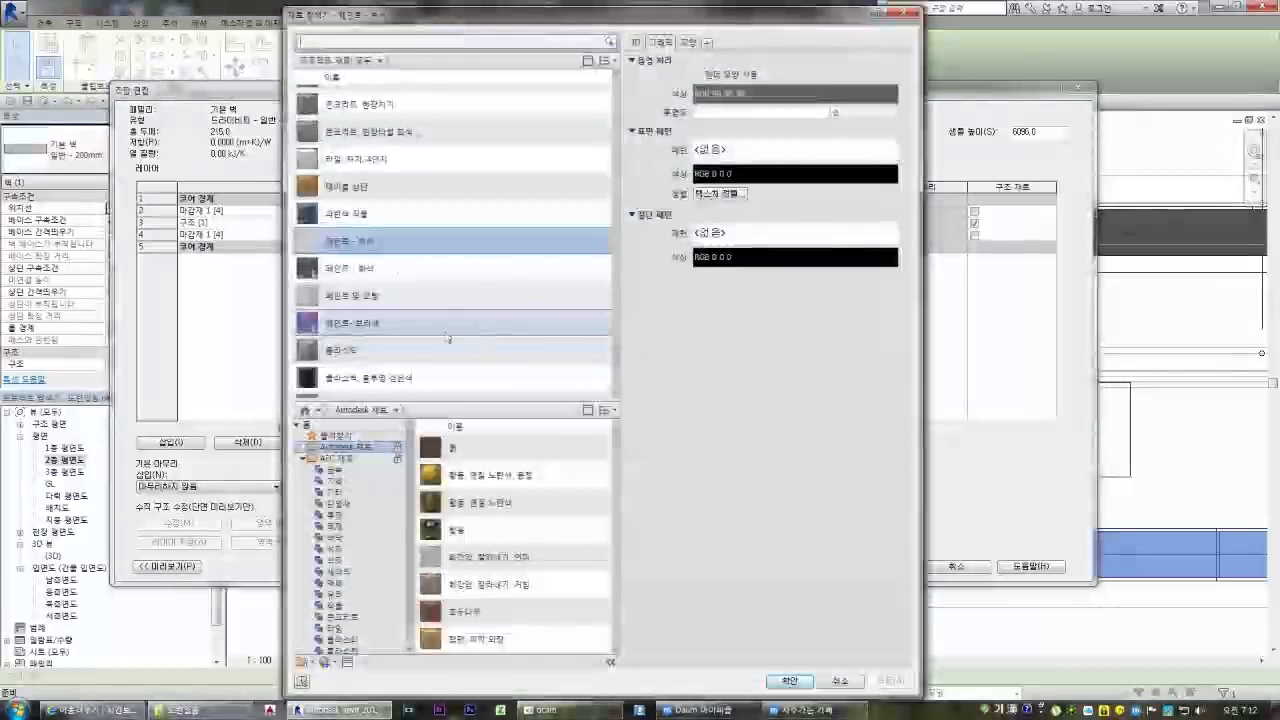
pyautogui.write('목재')
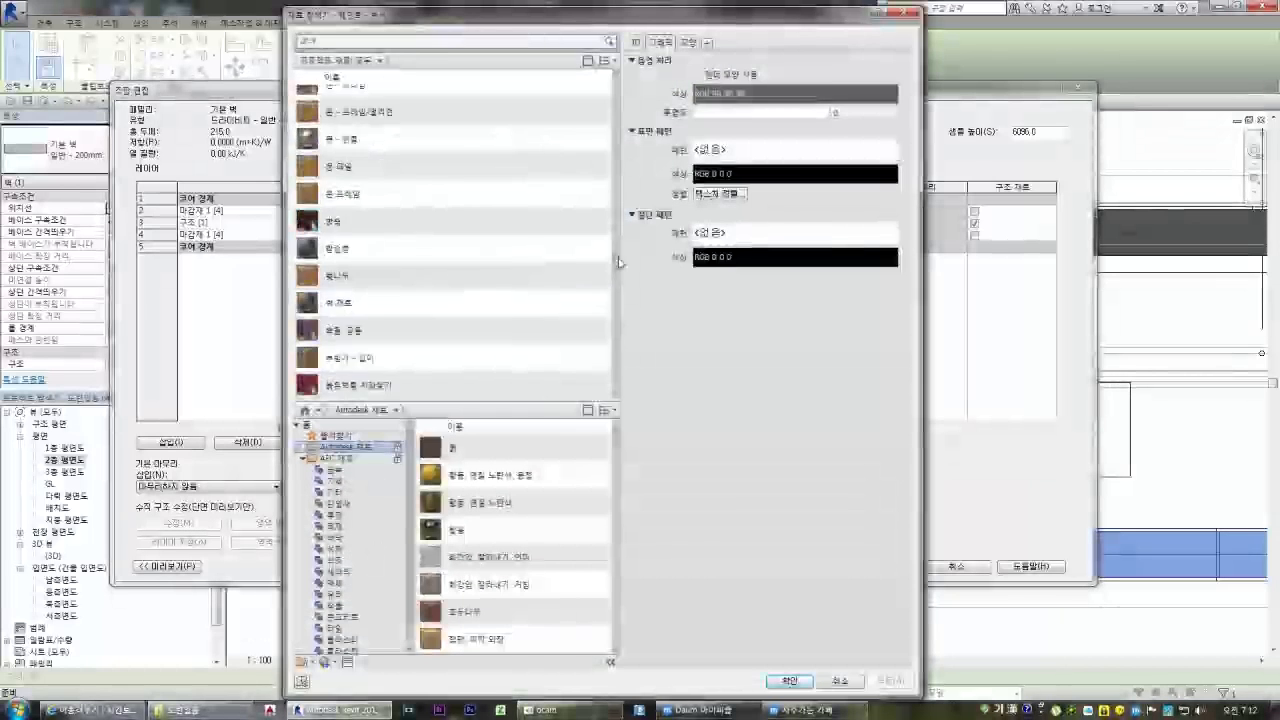
pyautogui.scroll(-1, 409, 596)
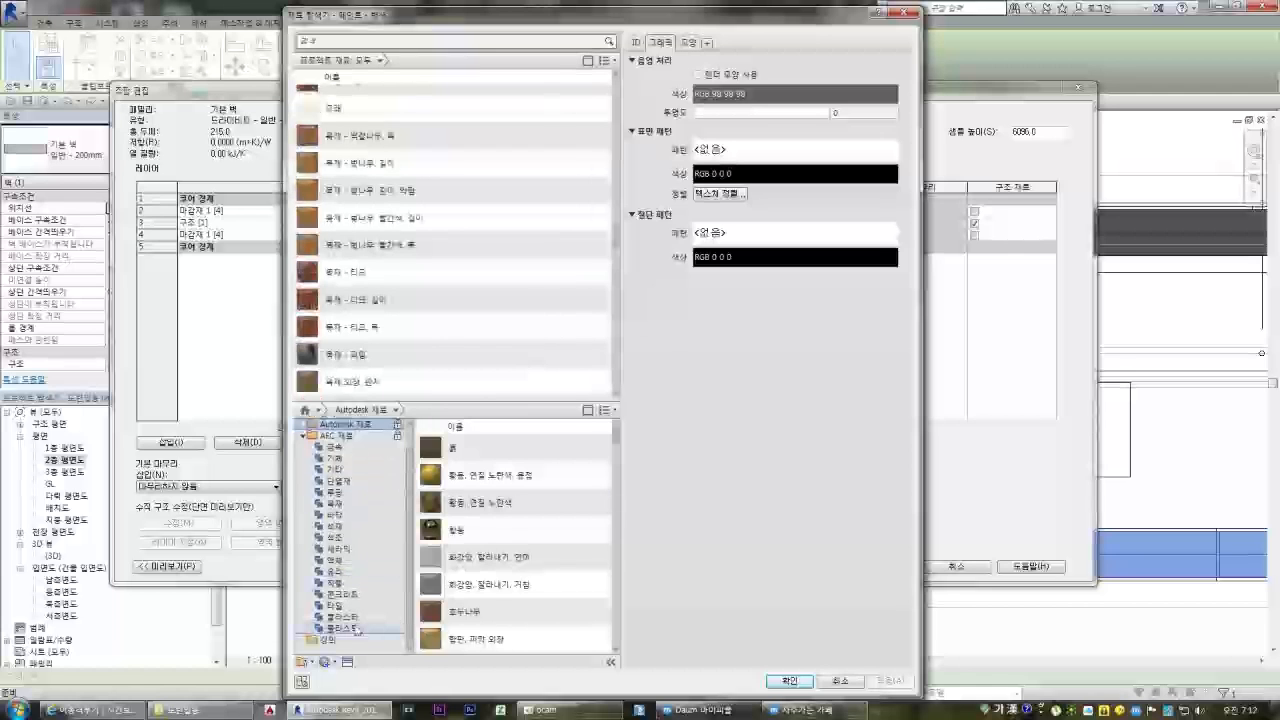
pyautogui.click(340, 616)
pyautogui.click(453, 477)
pyautogui.click(688, 44)
pyautogui.moveTo(708, 148); pyautogui.dragTo(708, 286)
pyautogui.click(455, 454)
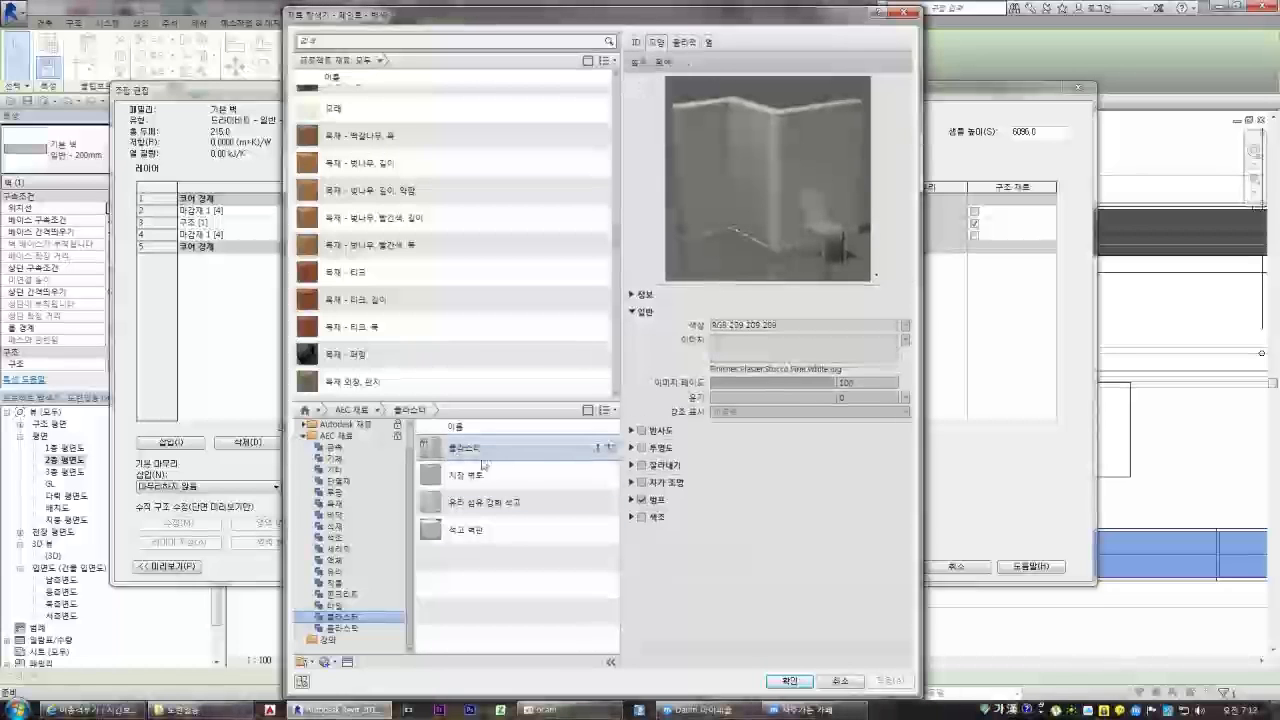
pyautogui.click(340, 481)
pyautogui.scroll(-2, 612, 577)
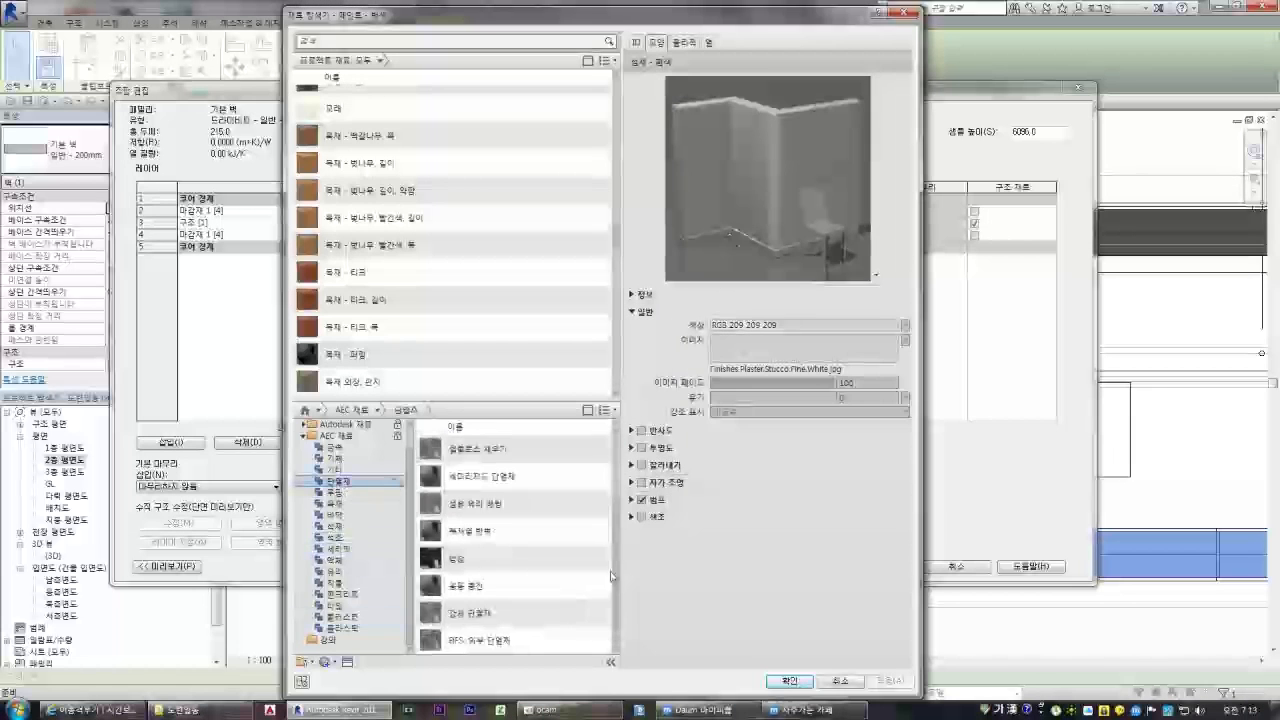
pyautogui.press('Up')
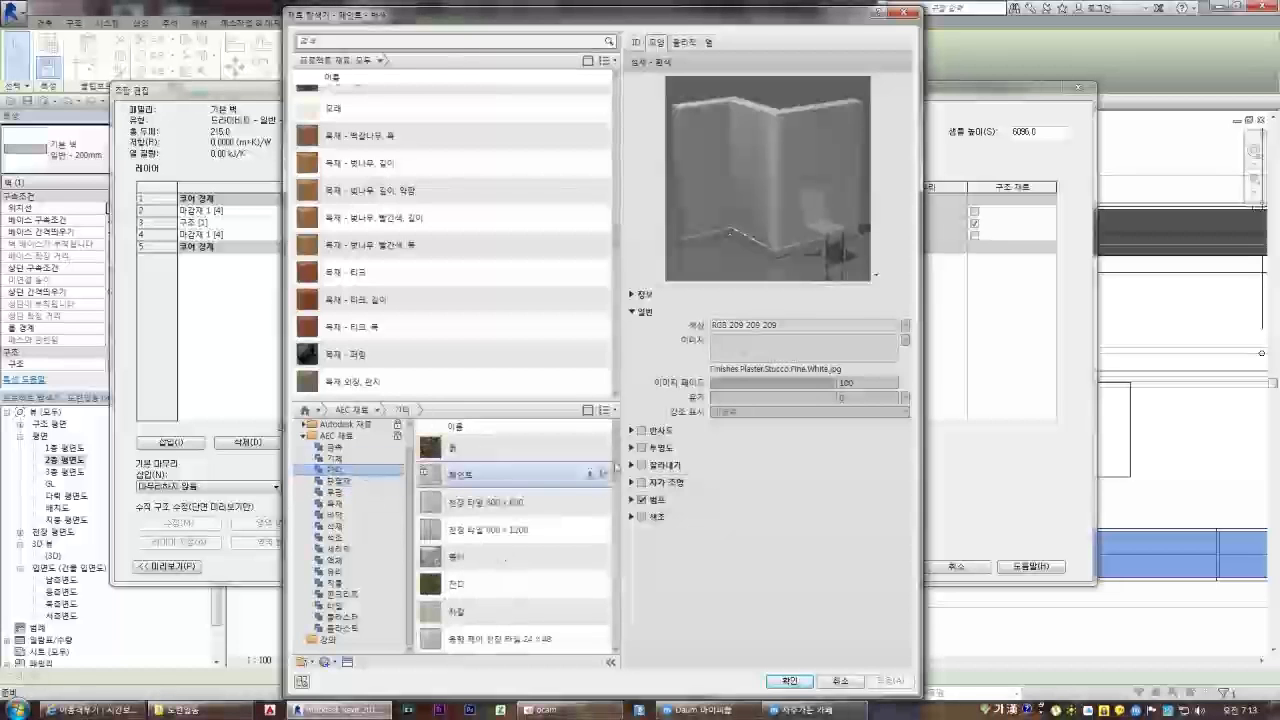
pyautogui.scroll(-3, 612, 466)
pyautogui.scroll(-10, 614, 510)
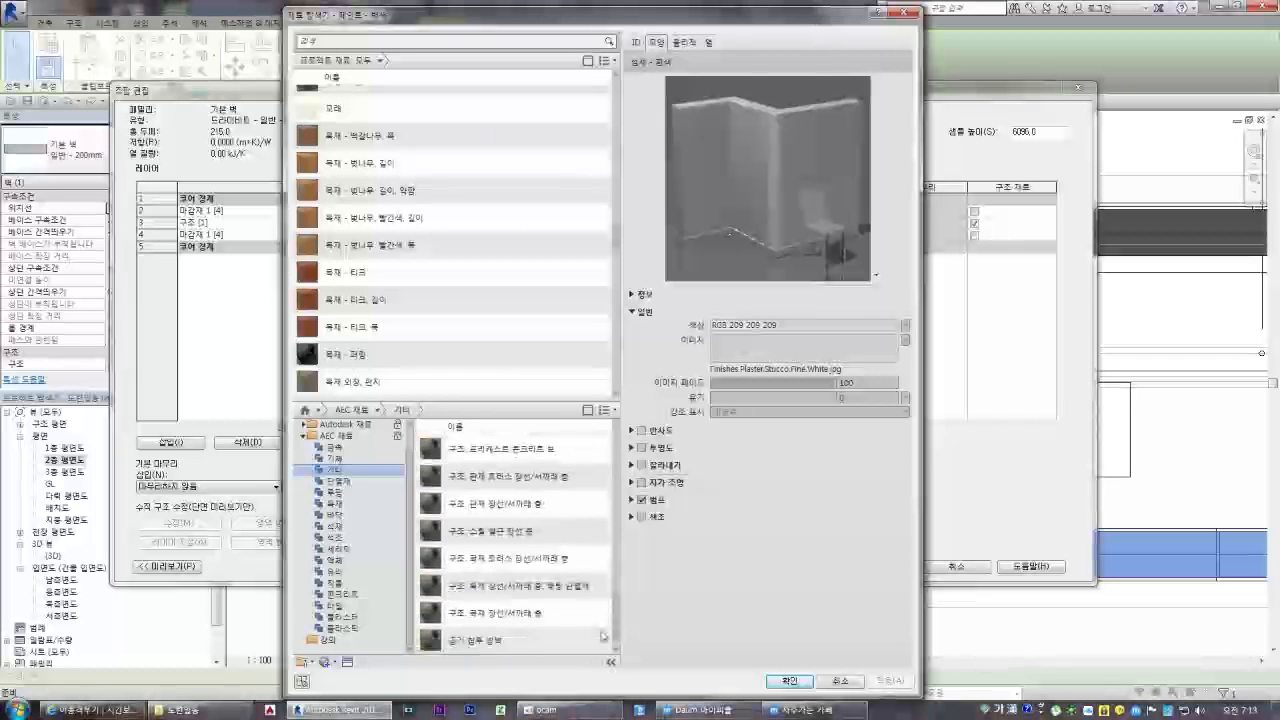
pyautogui.click(552, 710)
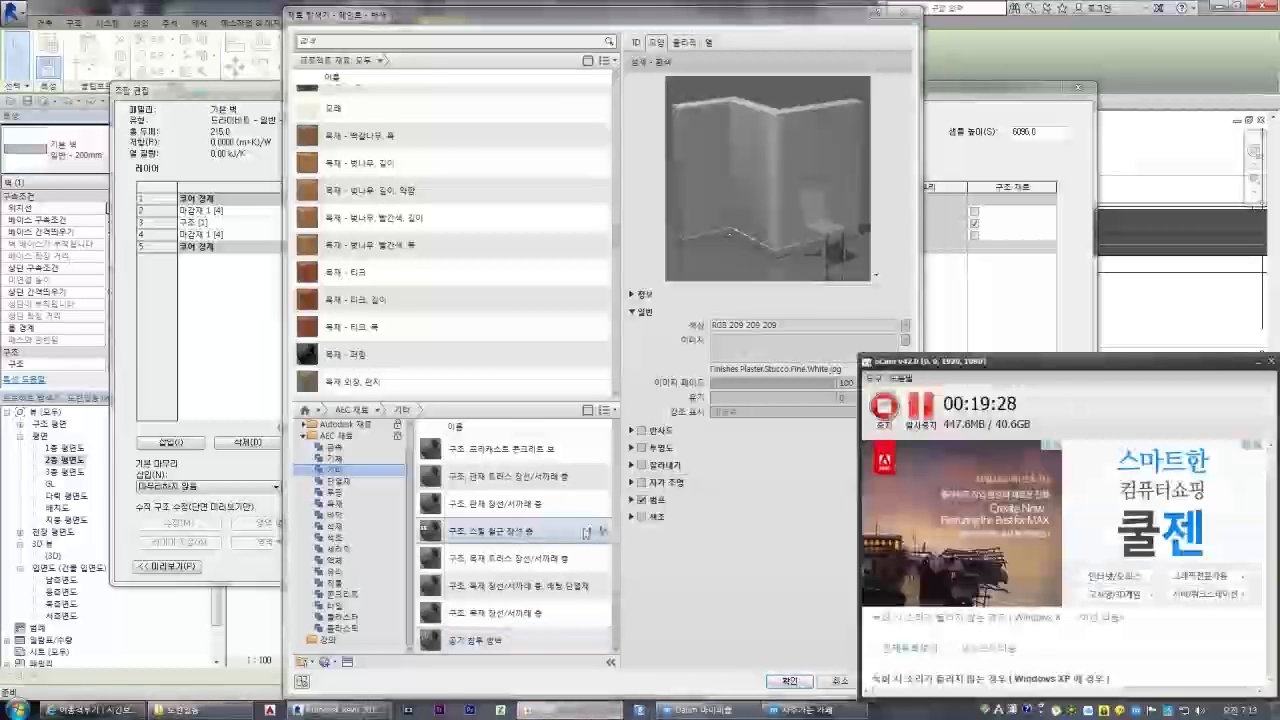
pyautogui.click(671, 592)
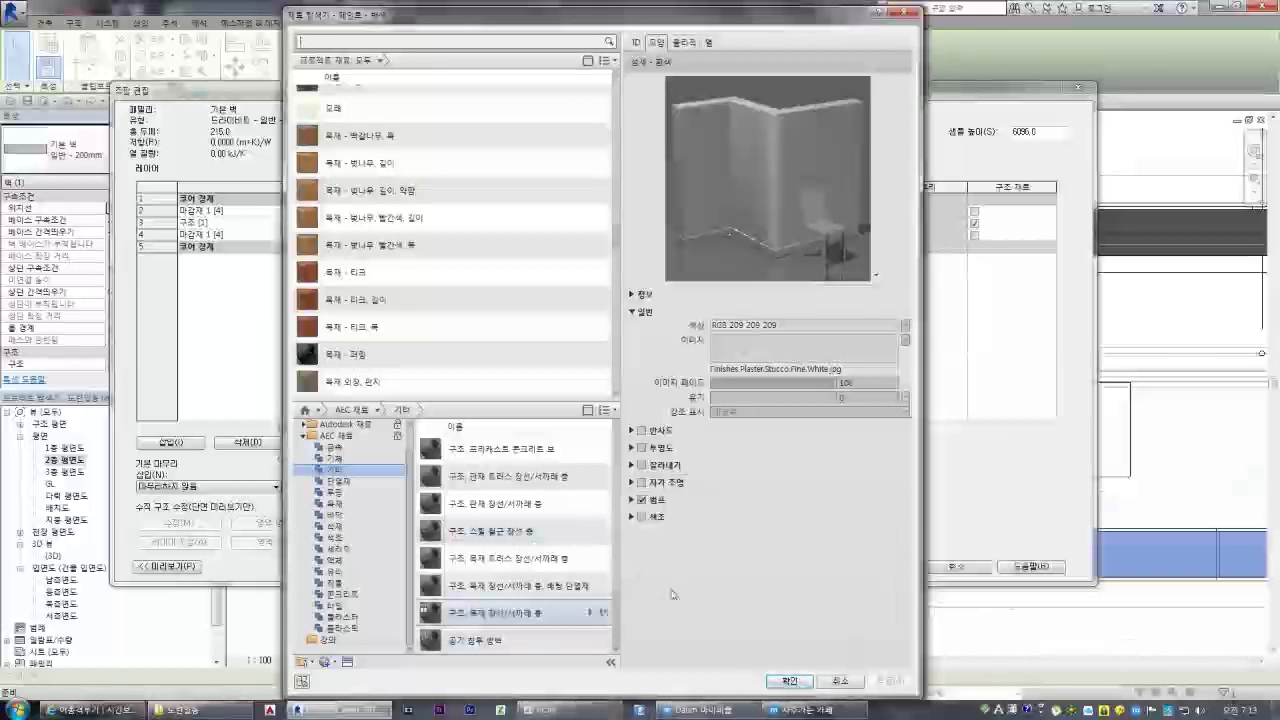
# Add 치장 벽토 from the AEC 플라스터 category to the project for the exterior finish layer and open its appearance settings
pyautogui.click(345, 617)
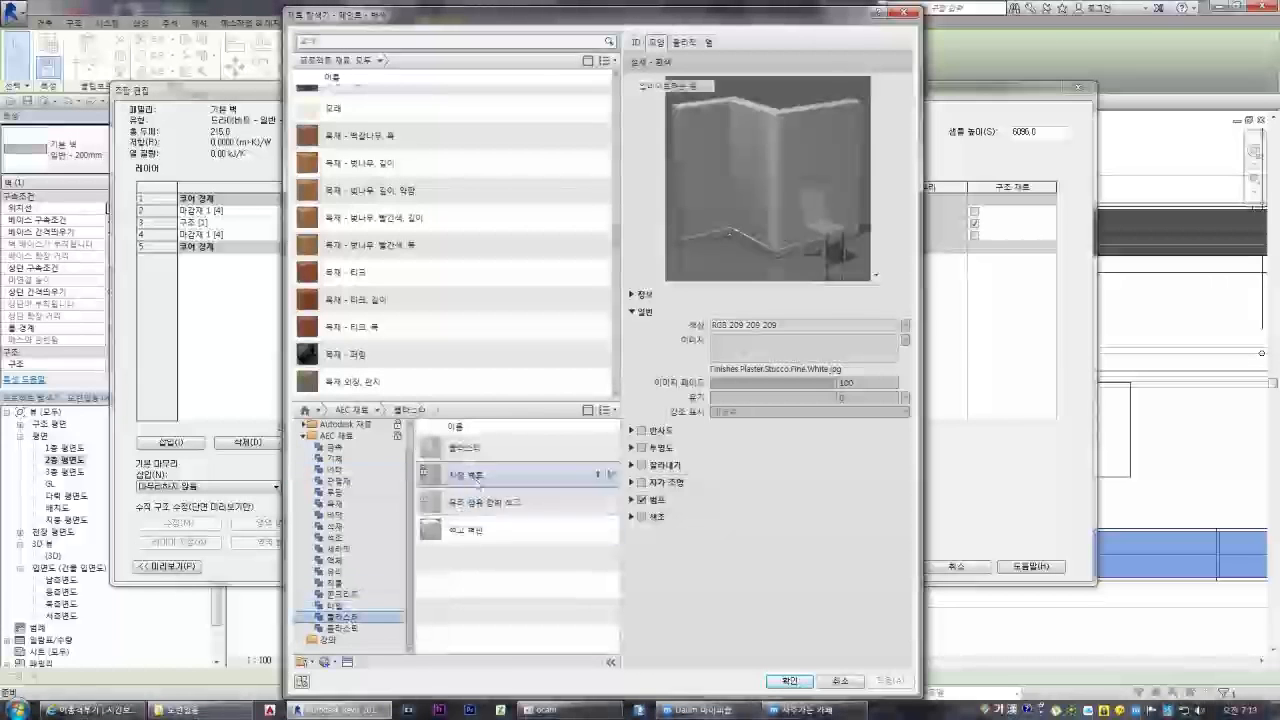
pyautogui.click(597, 474)
pyautogui.click(688, 42)
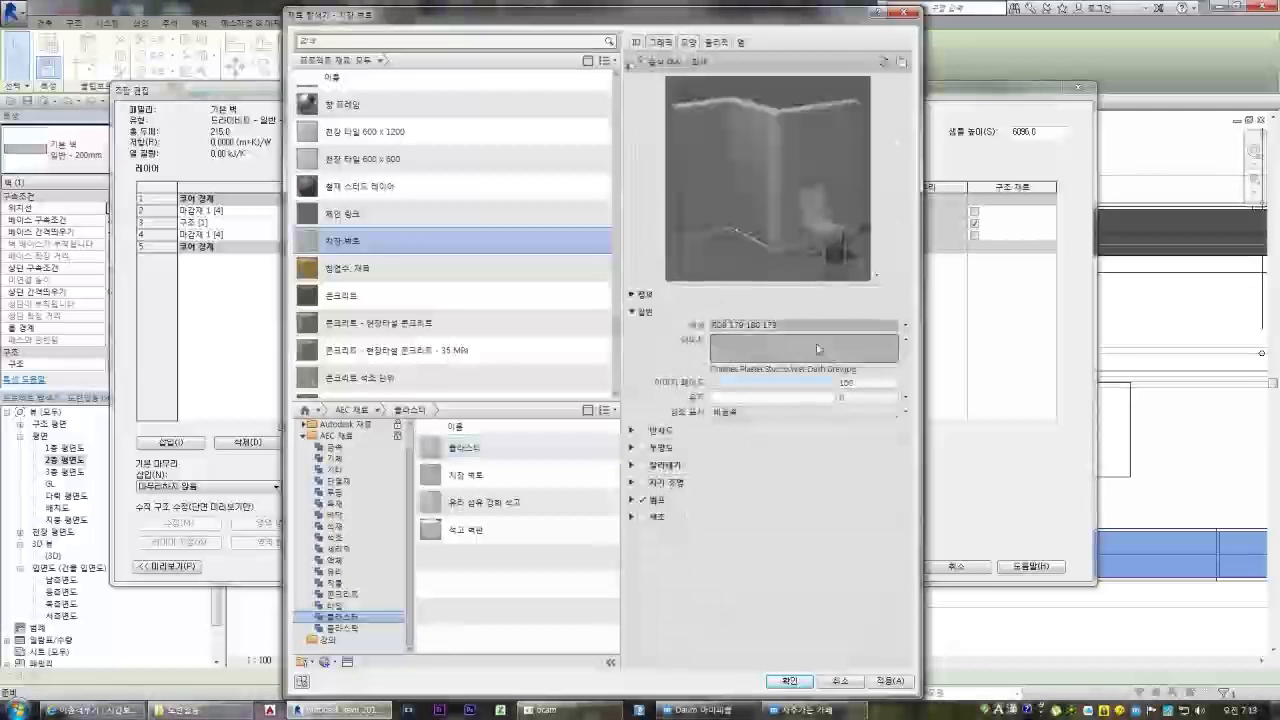
# Enable the tint on 치장 벽토, set it to pale yellow RGB 254 230 167, and assign the material to the exterior finish layer
pyautogui.click(640, 517)
pyautogui.click(800, 534)
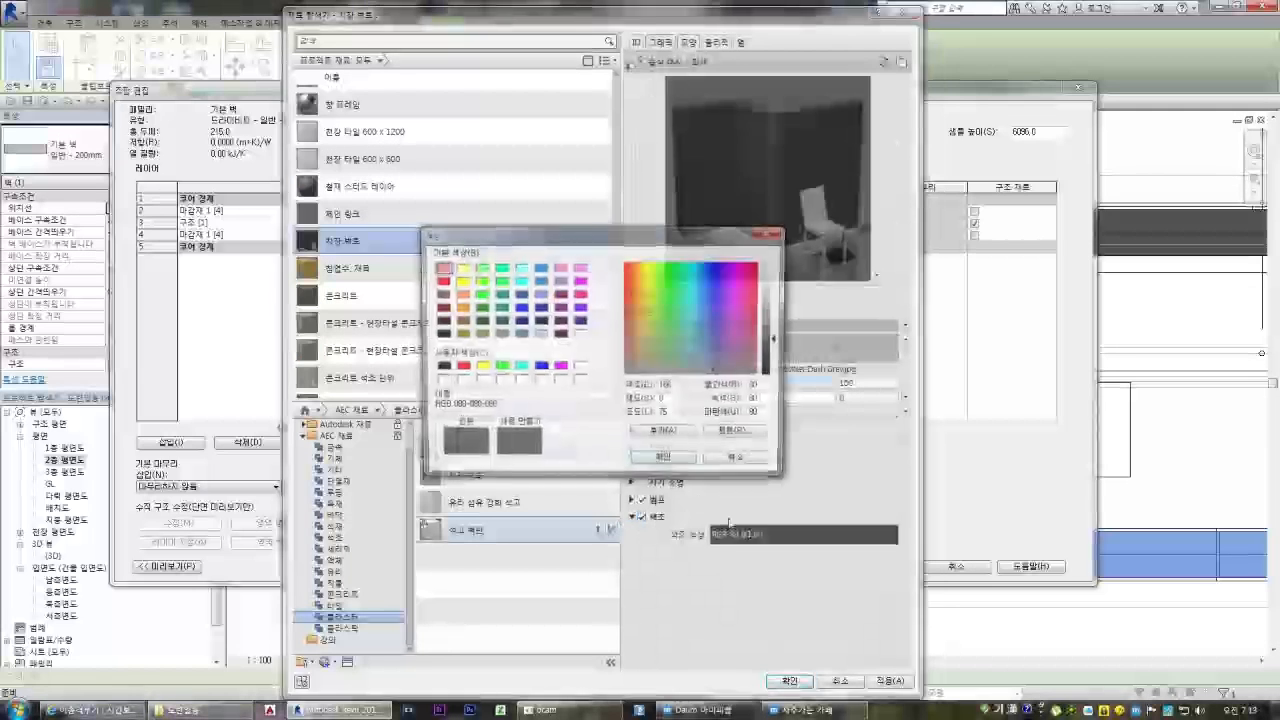
pyautogui.moveTo(646, 283); pyautogui.dragTo(646, 270)
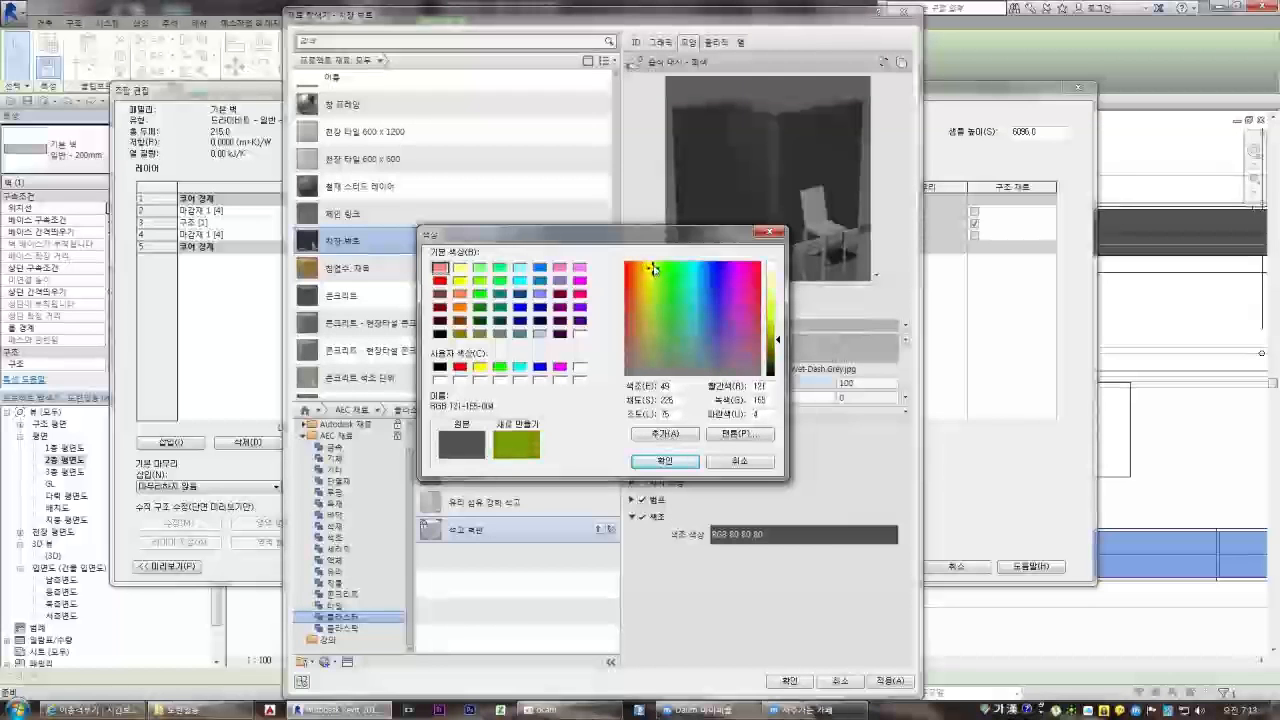
pyautogui.moveTo(778, 331); pyautogui.dragTo(778, 325)
pyautogui.moveTo(645, 275); pyautogui.dragTo(645, 266)
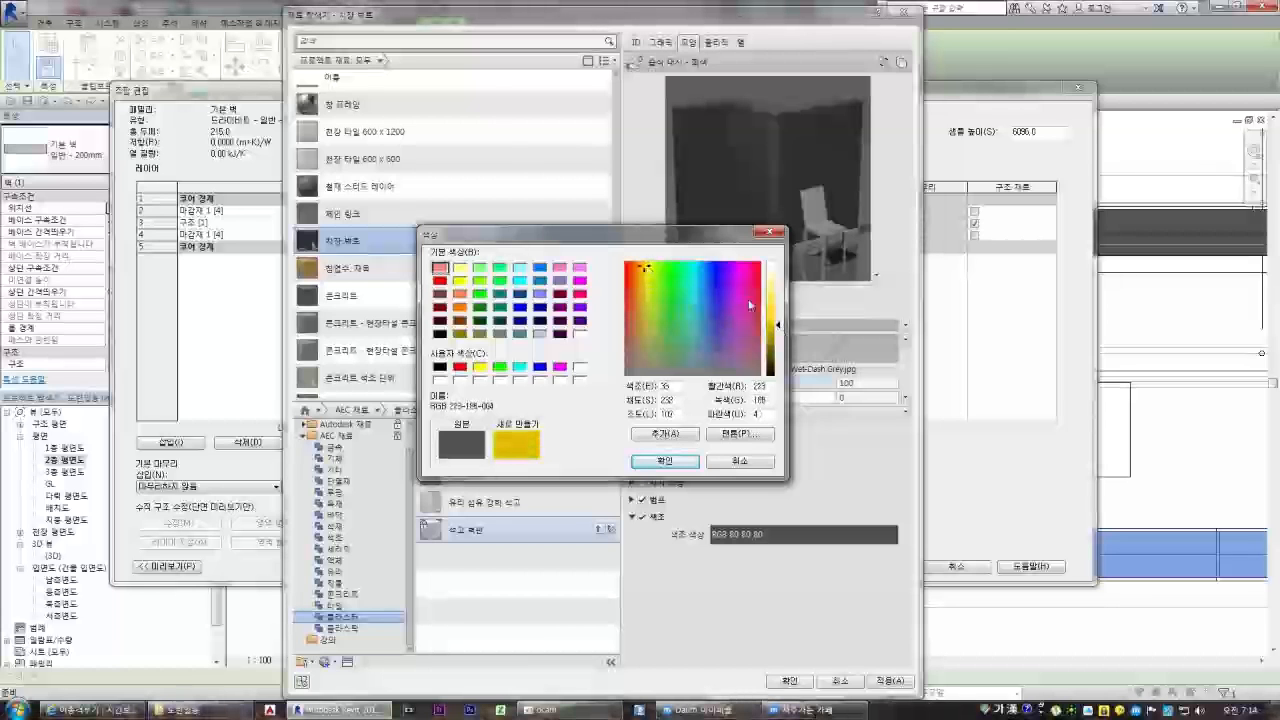
pyautogui.press('Return')
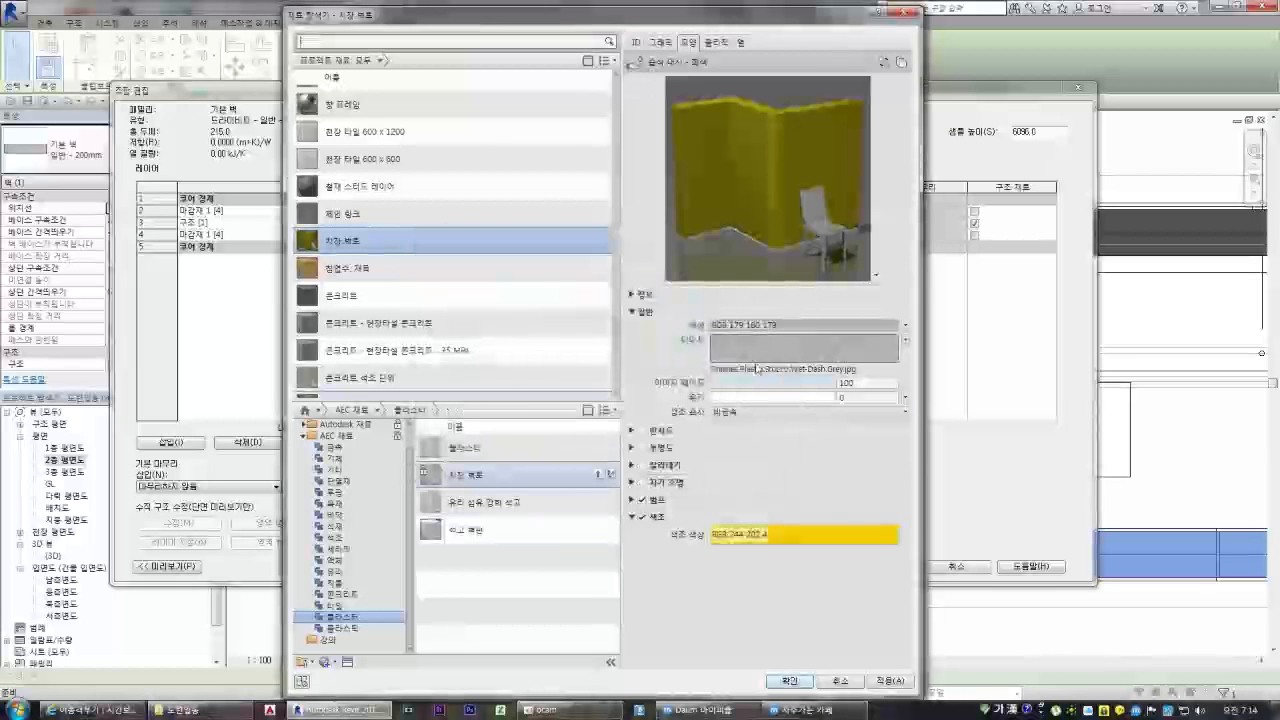
pyautogui.click(803, 535)
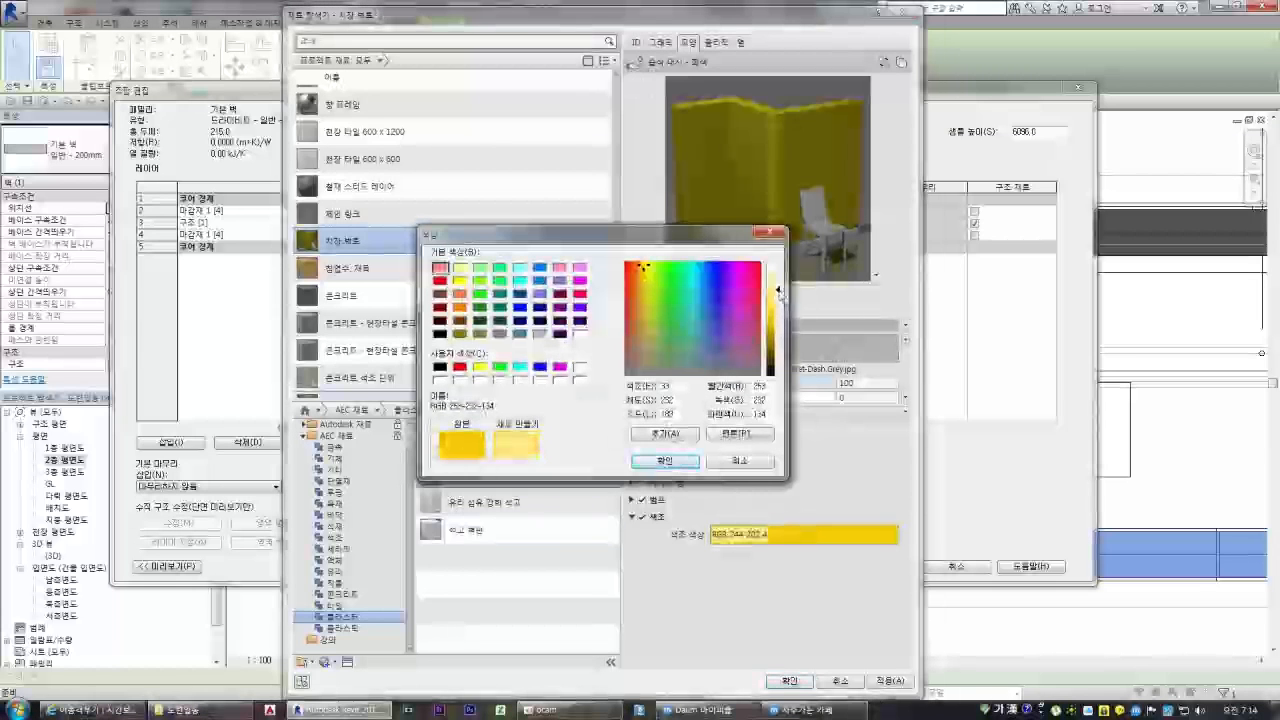
pyautogui.click(670, 459)
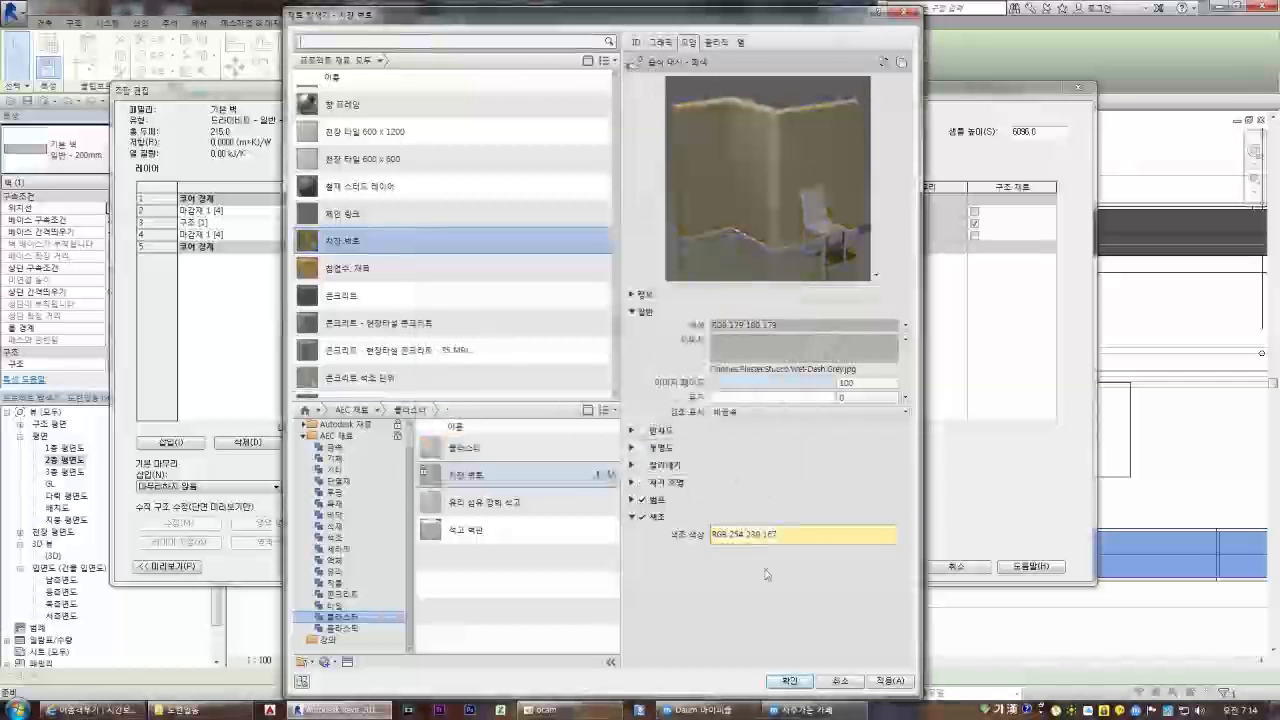
pyautogui.click(892, 681)
pyautogui.click(790, 681)
# Set the 치장 벽토 layer's thickness to 15 mm and accept the structure and type properties of the 드라이비트 wall
pyautogui.click(882, 567)
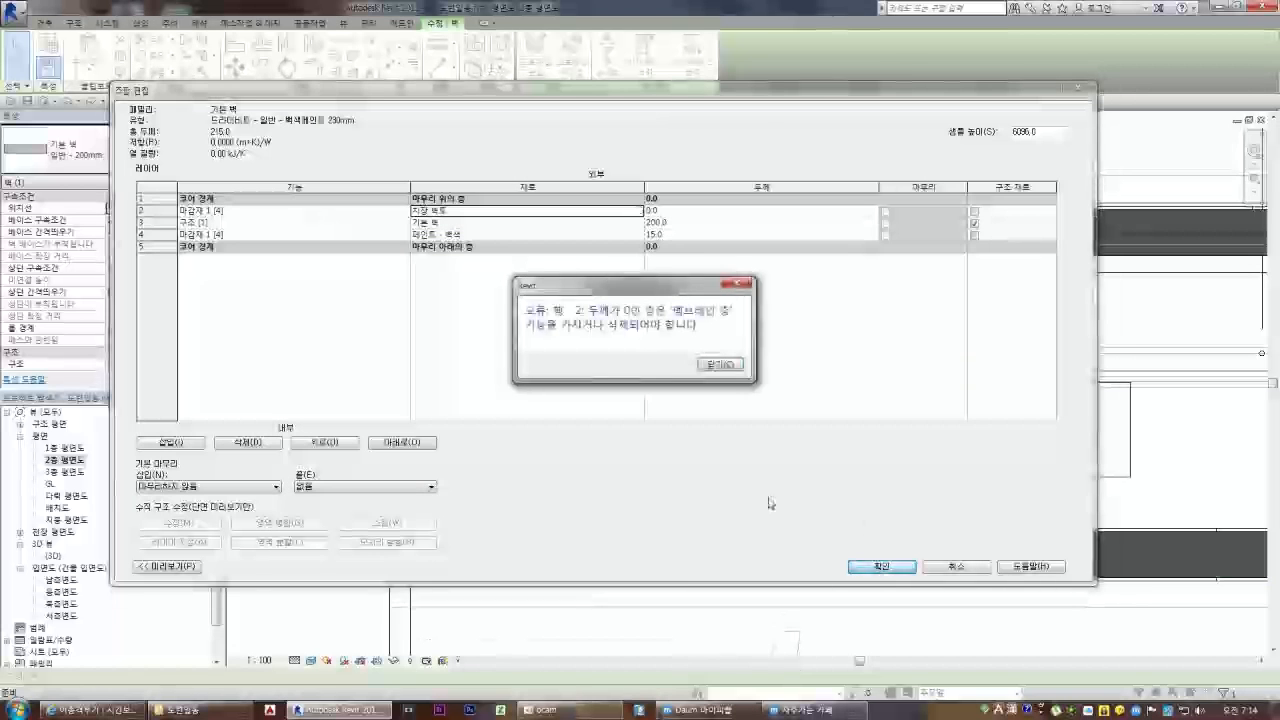
pyautogui.click(719, 365)
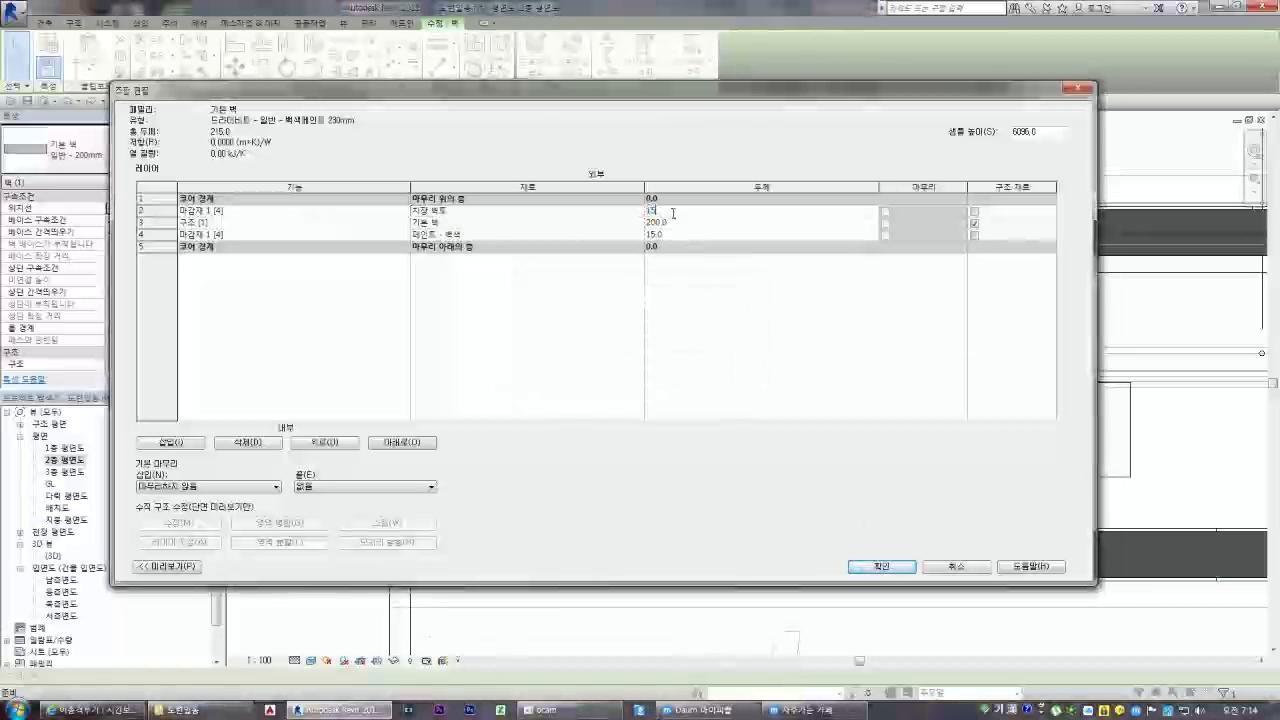
pyautogui.press('Tab')
pyautogui.click(882, 566)
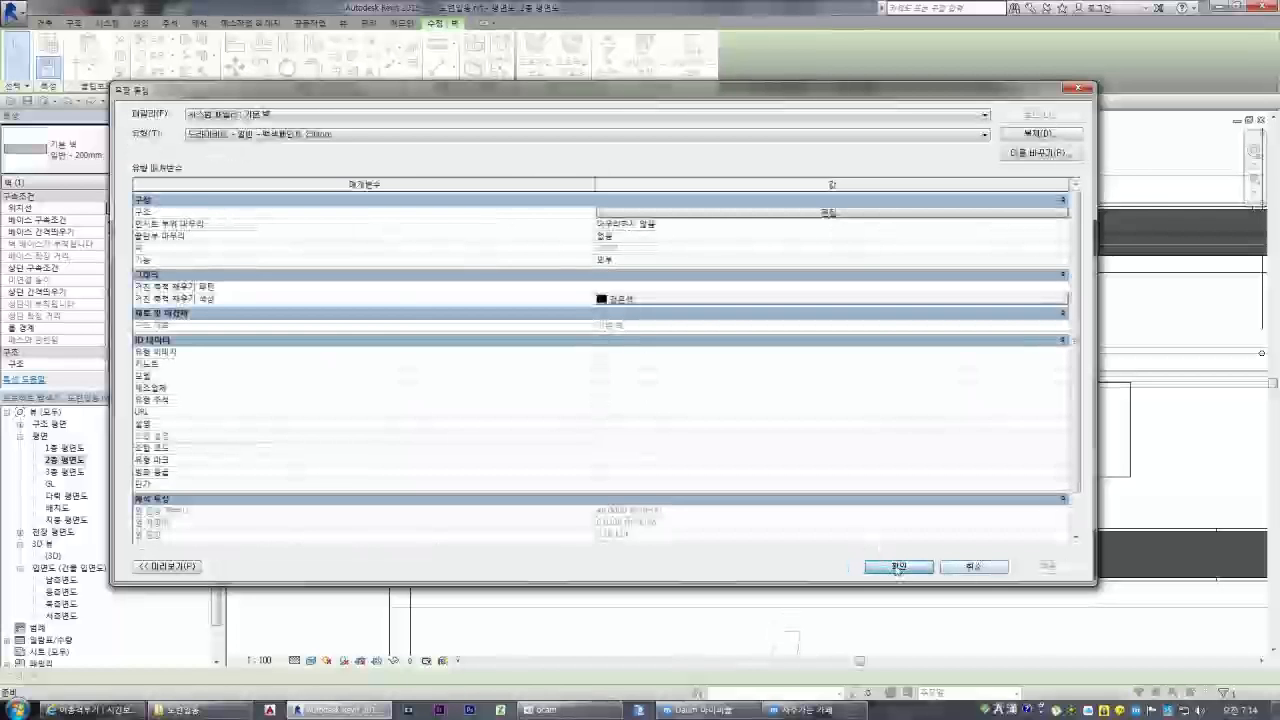
pyautogui.click(898, 567)
# Check the balcony's south wall in the second-floor plan and at its corner in the 3D view
pyautogui.click(751, 491)
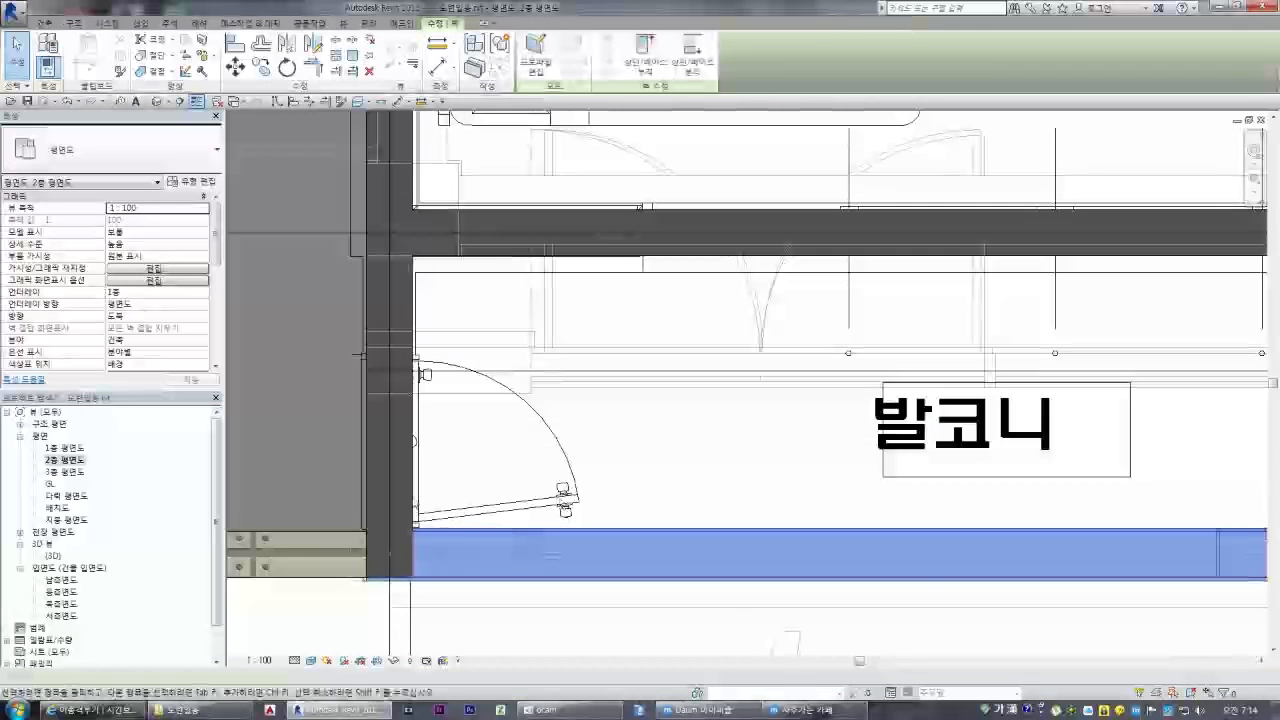
pyautogui.scroll(-3, 421, 503)
pyautogui.click(548, 516)
pyautogui.scroll(3, 548, 518)
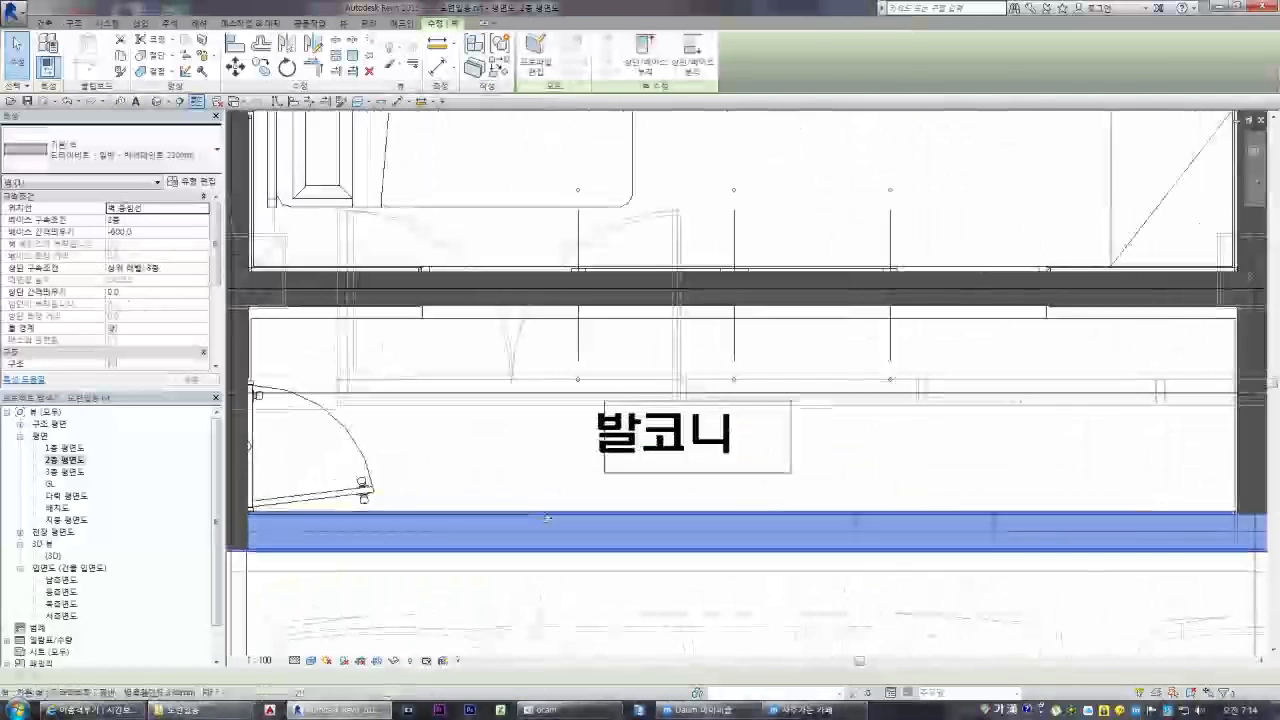
pyautogui.click(586, 486)
pyautogui.scroll(-2, 640, 477)
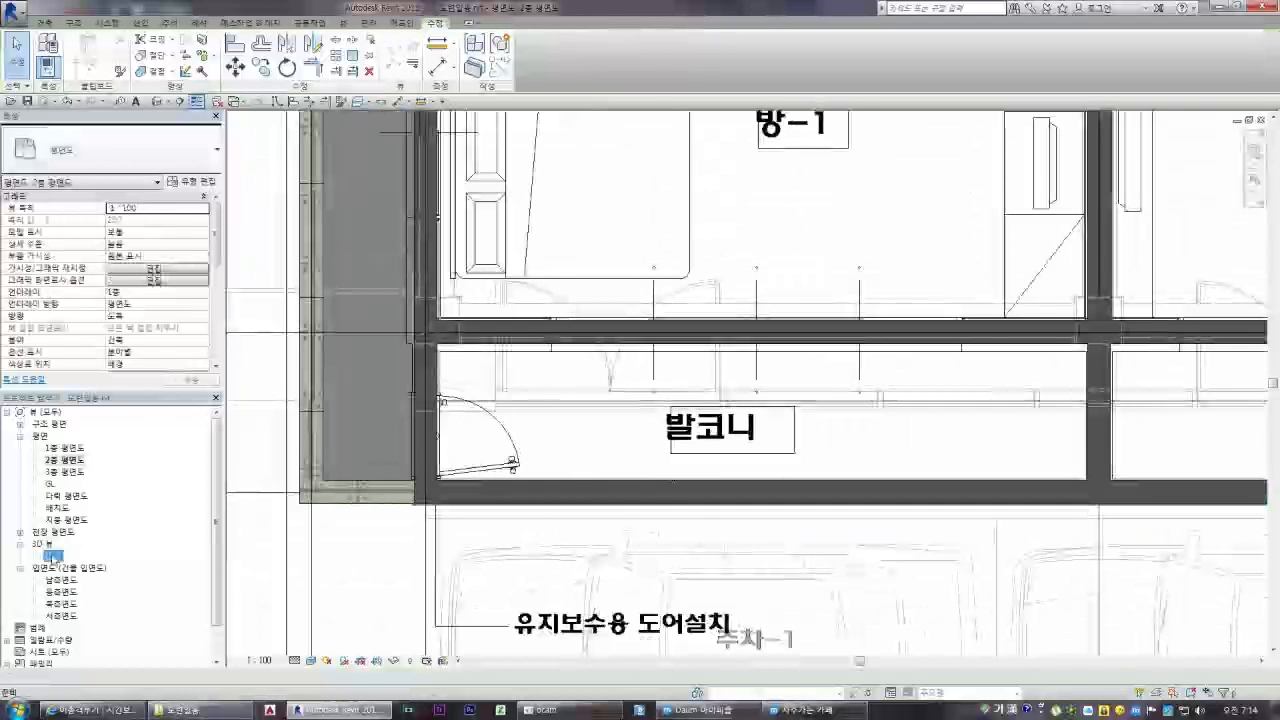
pyautogui.doubleClick(53, 556)
pyautogui.scroll(3, 810, 330)
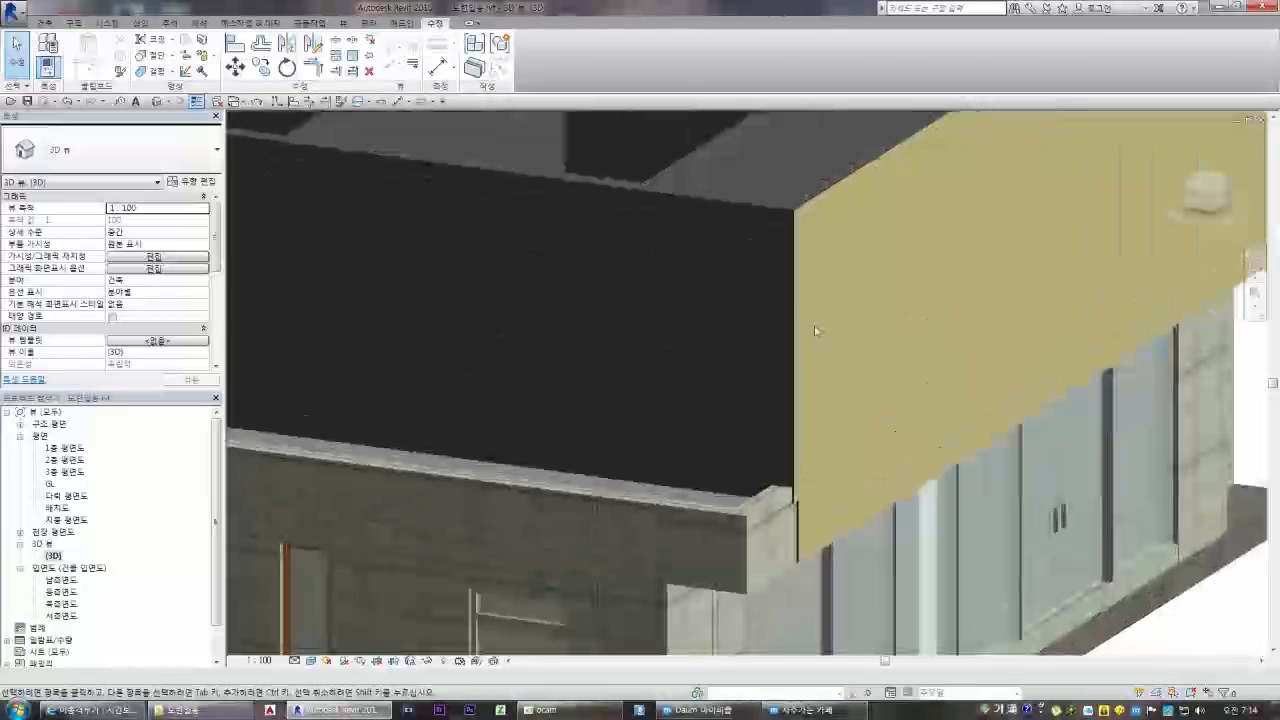
# Select the two short 노출 콘크리트 - 200mm walls at the building corner beside the yellow 드라이비트 wall
pyautogui.click(772, 503)
pyautogui.keyDown('ctrl'); pyautogui.click(718, 514); pyautogui.keyUp('ctrl')
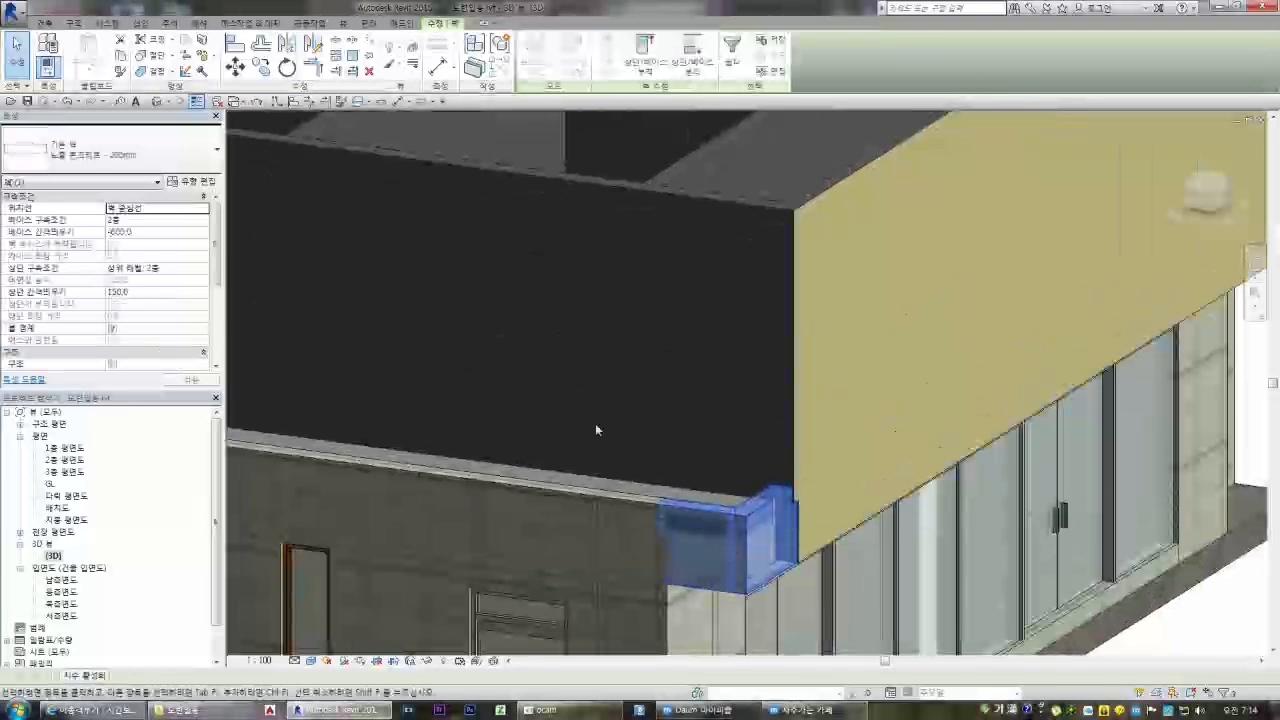
# Change the selected short walls at the southwest corner to the 드라이비트 - 일반 - 백색페인트 230mm wall type
pyautogui.click(200, 150)
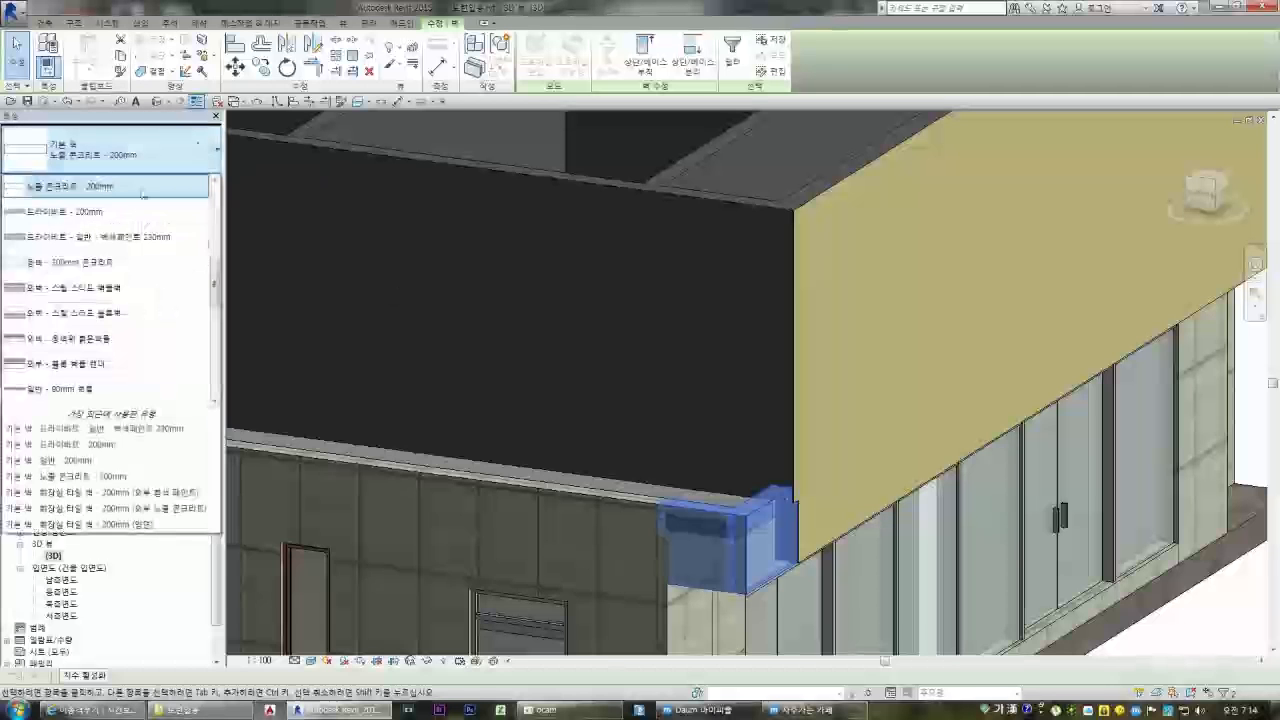
pyautogui.click(92, 288)
pyautogui.press('Escape')
# Change the second-floor west exterior walls above the narrow windows to the 드라이비트 - 일반 - 백색페인트 230mm type
pyautogui.scroll(-2, 785, 437)
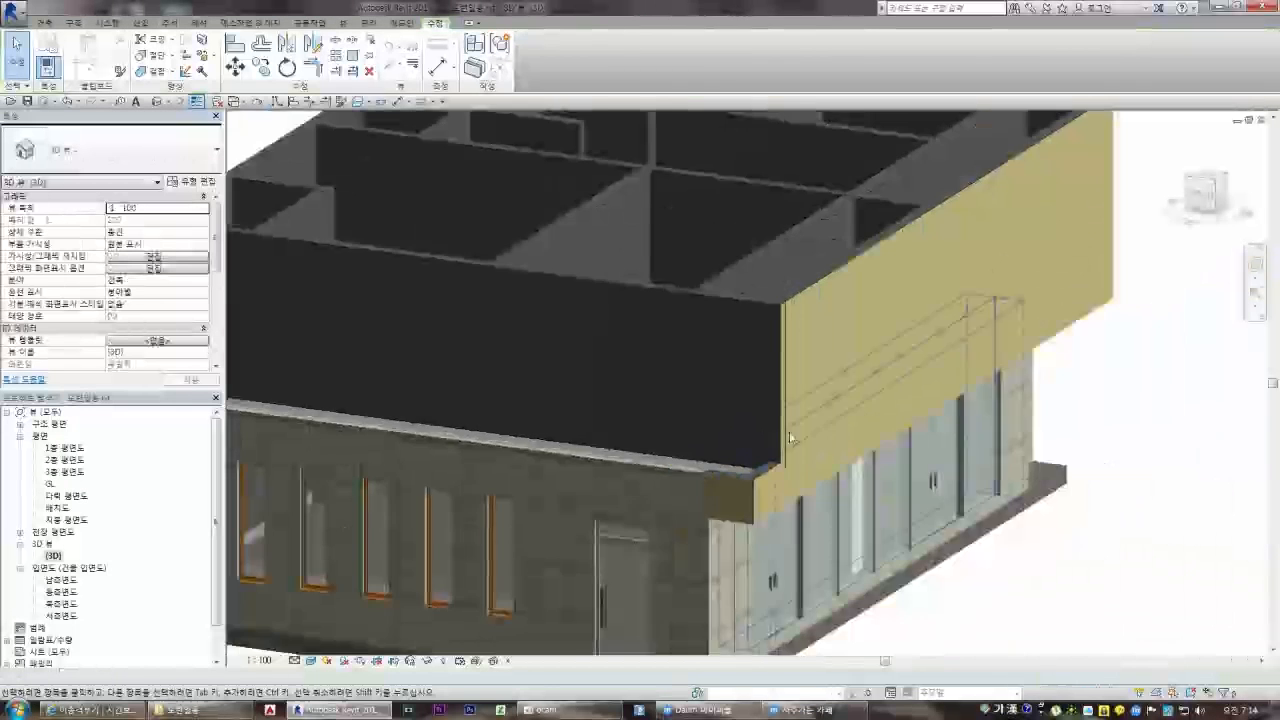
pyautogui.scroll(-3, 785, 437)
pyautogui.scroll(2, 660, 348)
pyautogui.click(765, 360)
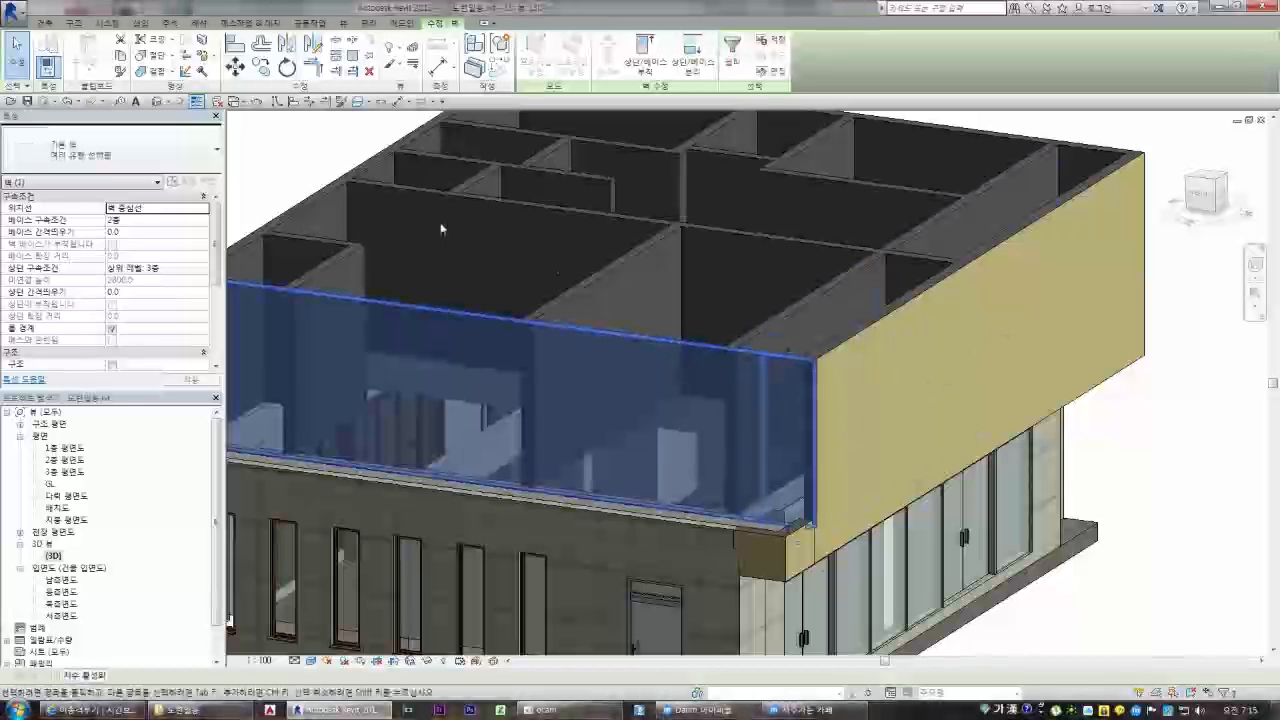
pyautogui.click(120, 150)
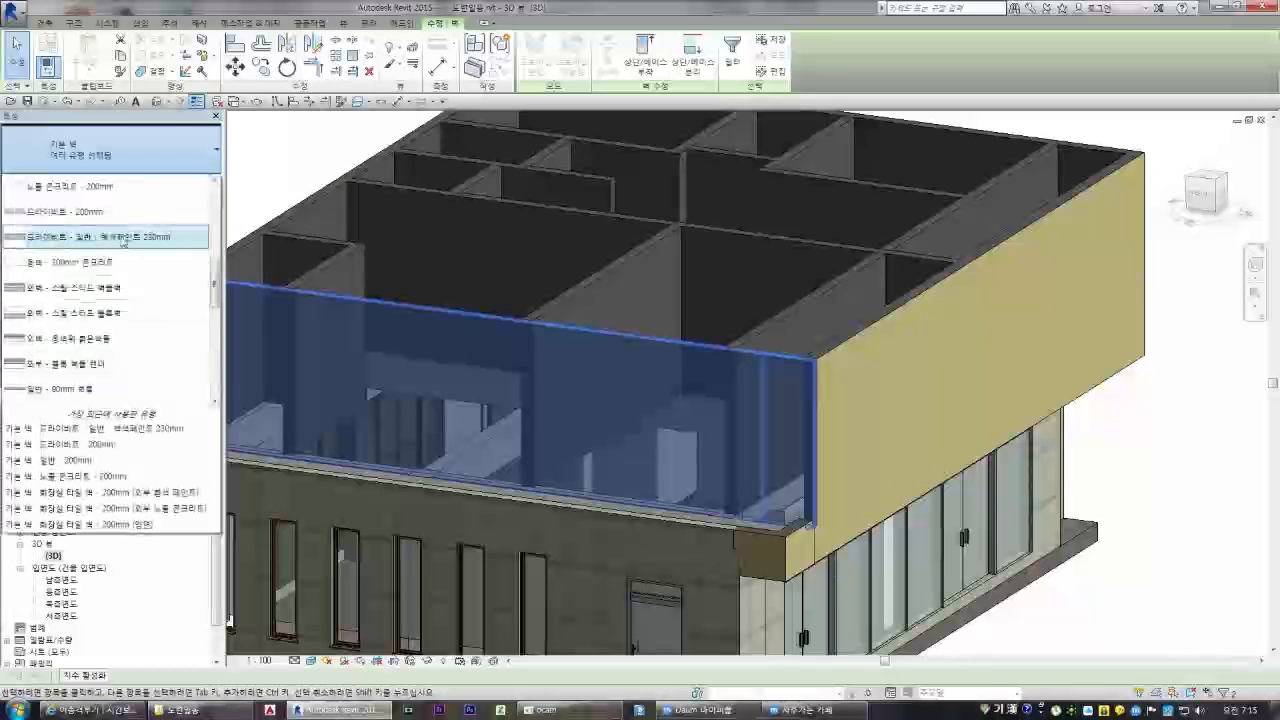
pyautogui.click(70, 240)
pyautogui.scroll(-3, 680, 332)
pyautogui.press('Escape')
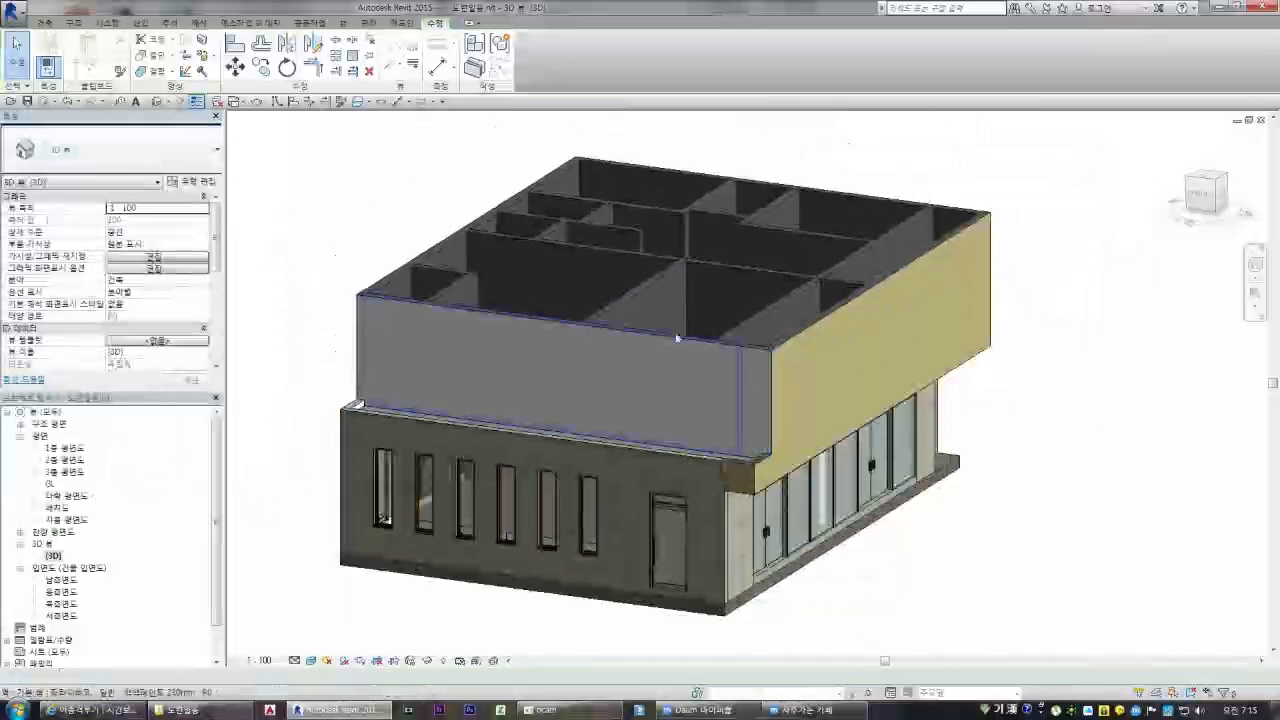
# In the 2층 평면도 plan, flip the long west wall and the short wall beside the balcony so their finish faces outward
pyautogui.doubleClick(62, 459)
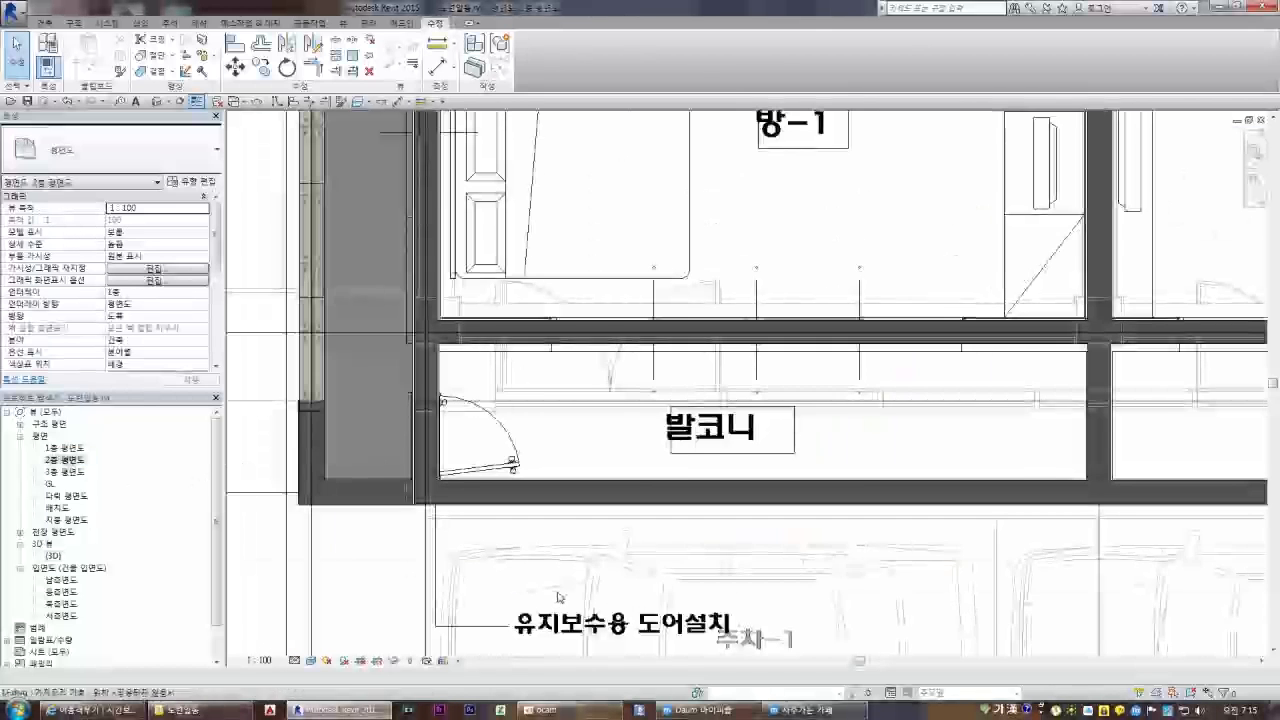
pyautogui.scroll(-3, 558, 597)
pyautogui.scroll(5, 481, 303)
pyautogui.click(533, 190)
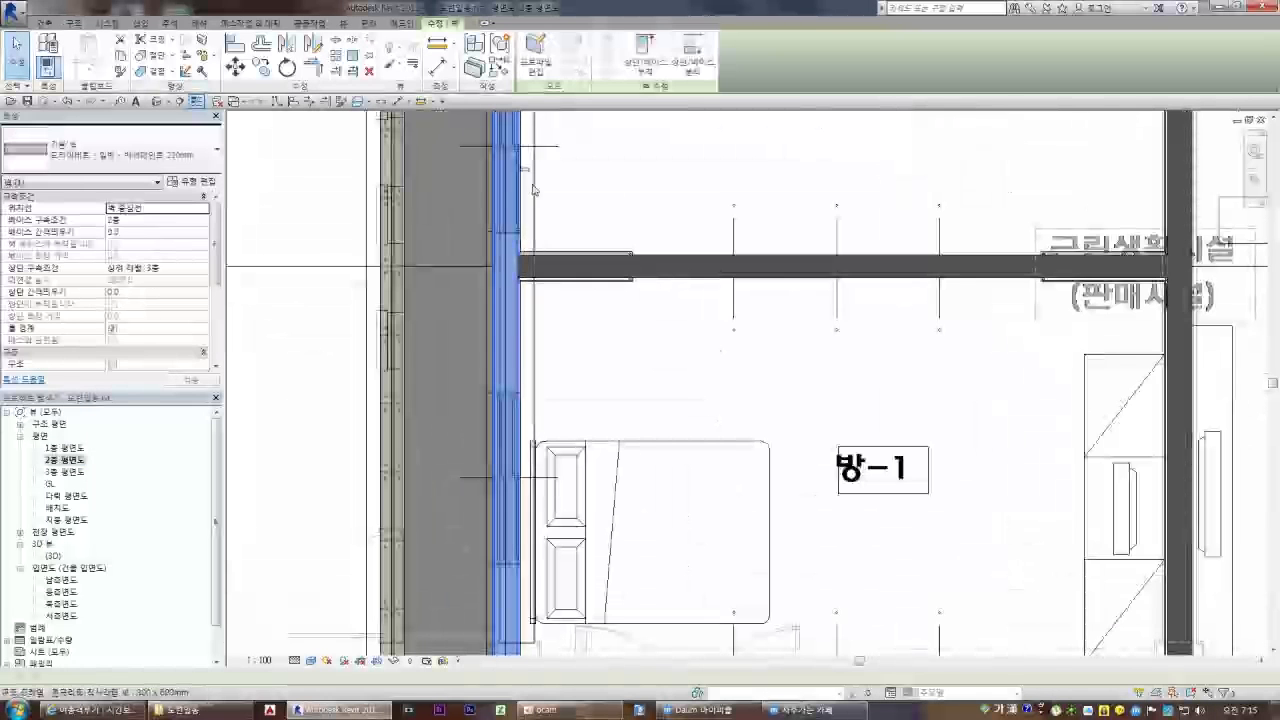
pyautogui.scroll(-3, 550, 230)
pyautogui.scroll(5, 555, 475)
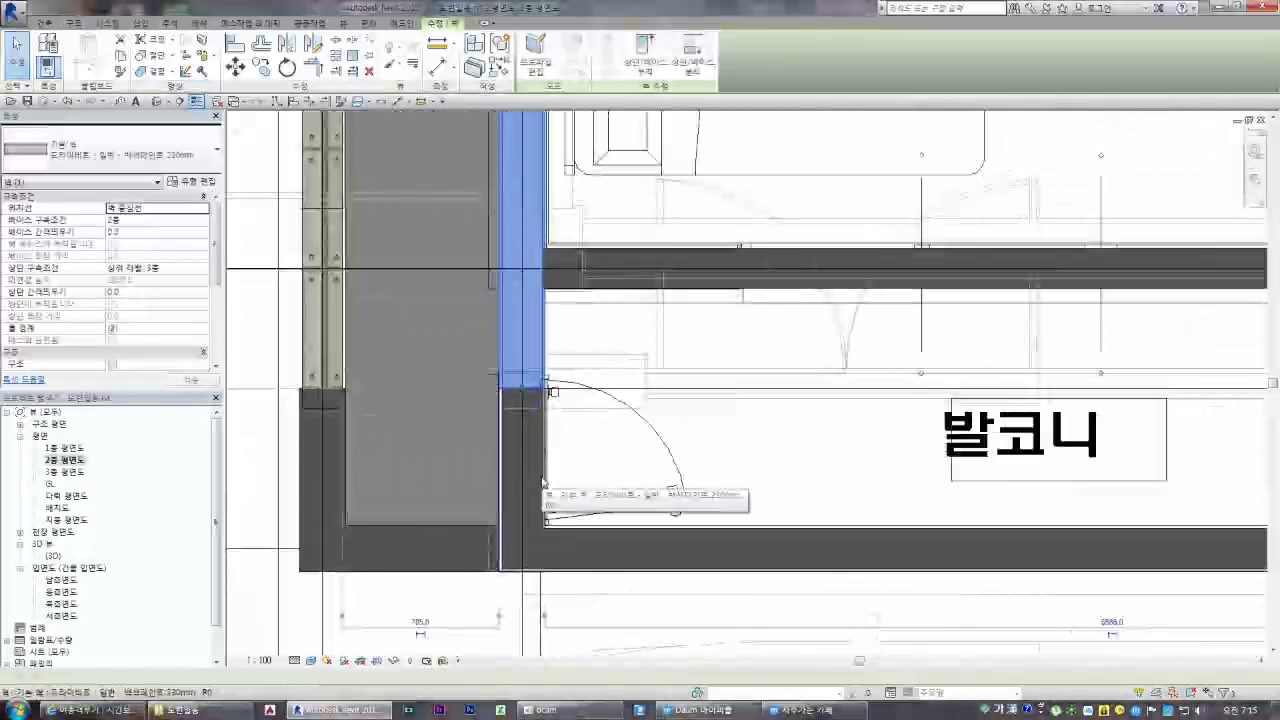
pyautogui.click(553, 472)
pyautogui.click(503, 592)
# Return to the 3D view and change the second-floor north exterior wall to 드라이비트 - 일반 - 백색페인트 230mm
pyautogui.scroll(-6, 505, 589)
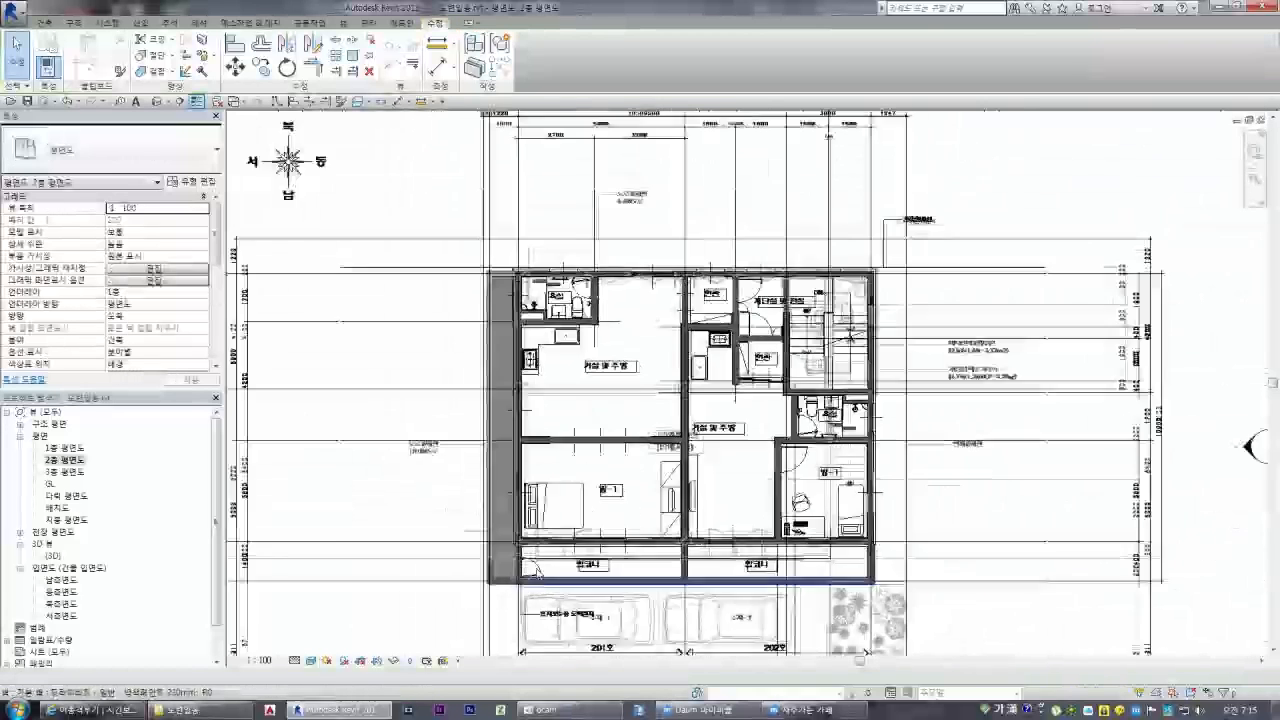
pyautogui.scroll(5, 512, 285)
pyautogui.scroll(-2, 584, 342)
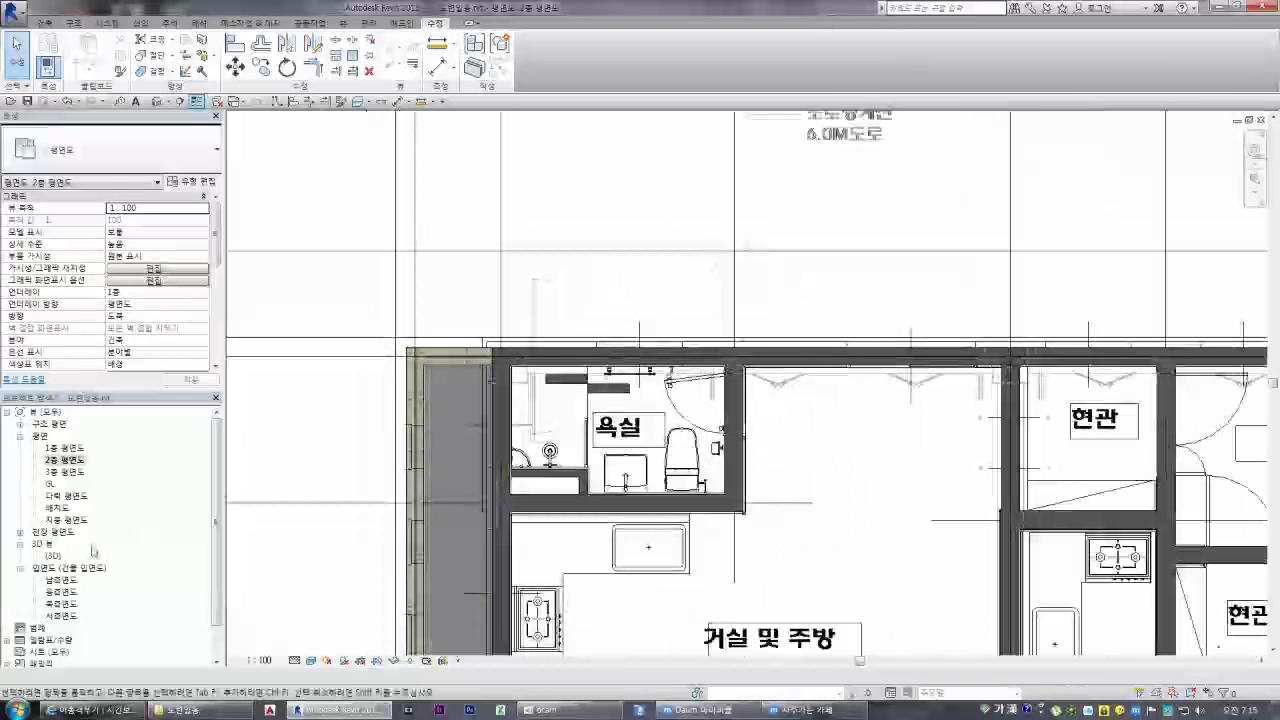
pyautogui.doubleClick(54, 556)
pyautogui.keyDown('shift'); pyautogui.moveTo(430, 500); pyautogui.dragTo(760, 510, button='middle'); pyautogui.keyUp('shift')
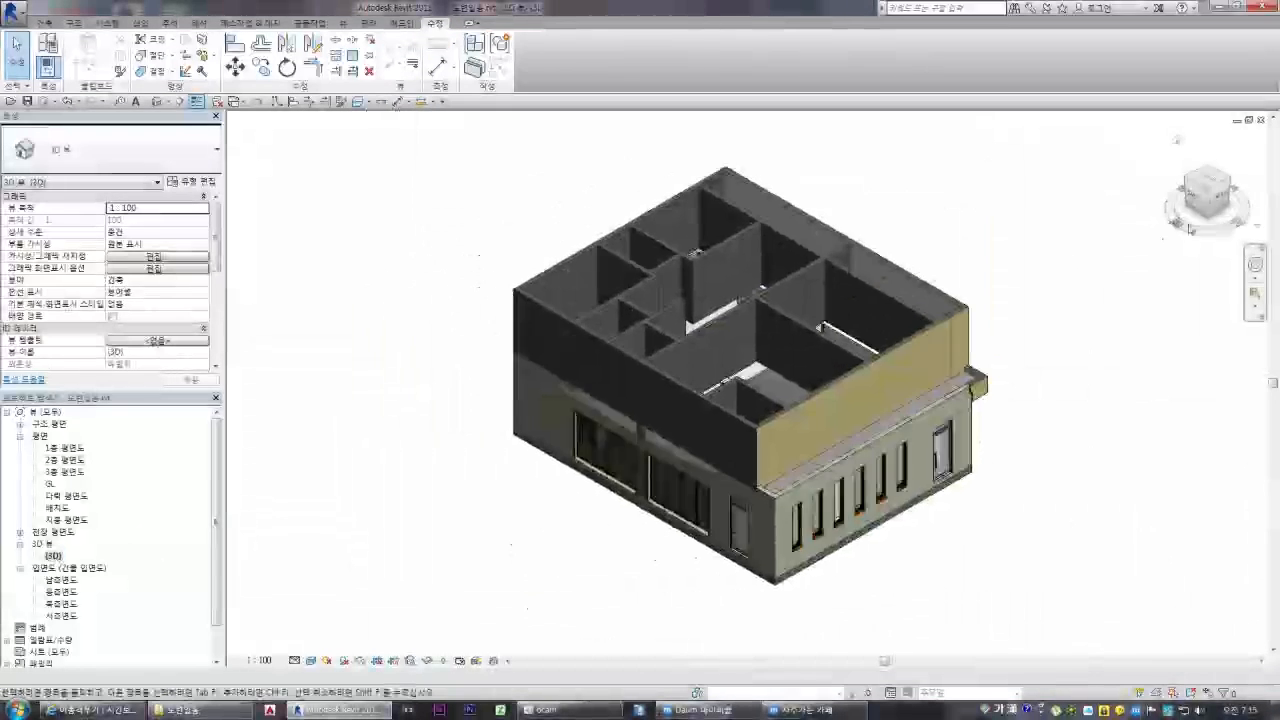
pyautogui.keyDown('shift'); pyautogui.moveTo(690, 440); pyautogui.dragTo(775, 400, button='middle'); pyautogui.keyUp('shift')
pyautogui.scroll(3, 765, 346)
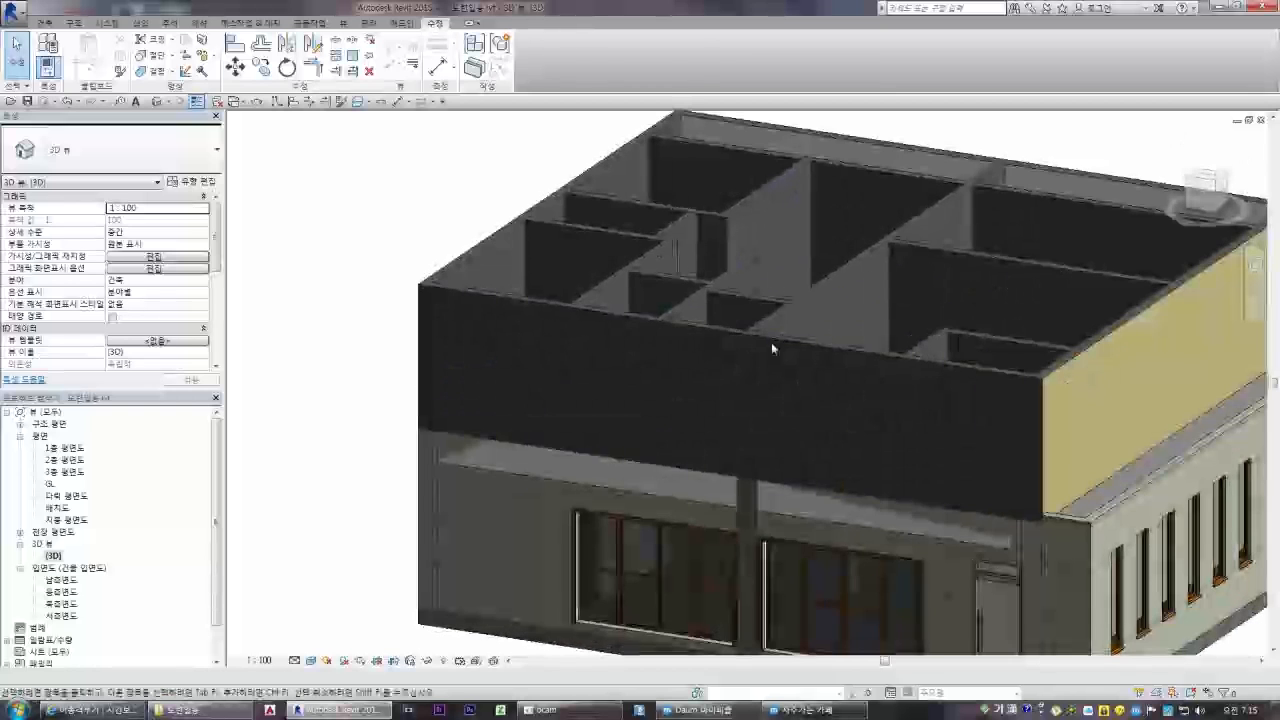
pyautogui.click(790, 352)
pyautogui.click(110, 150)
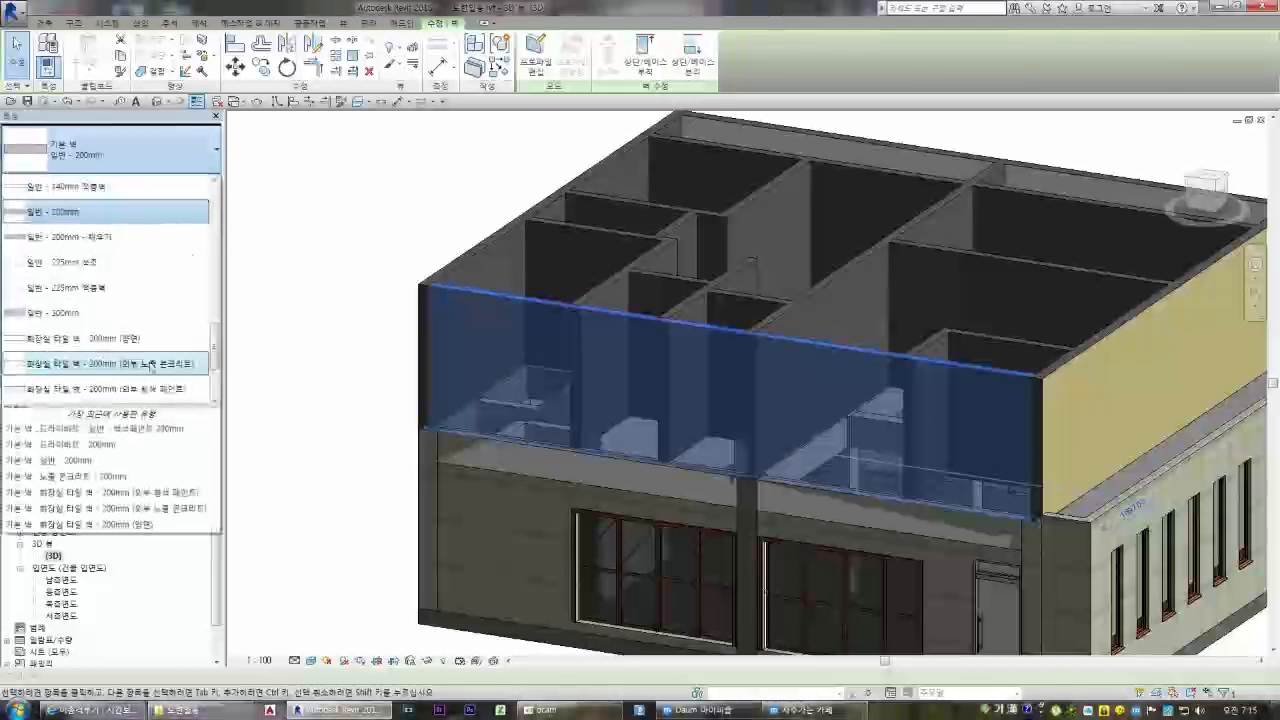
pyautogui.scroll(4, 133, 337)
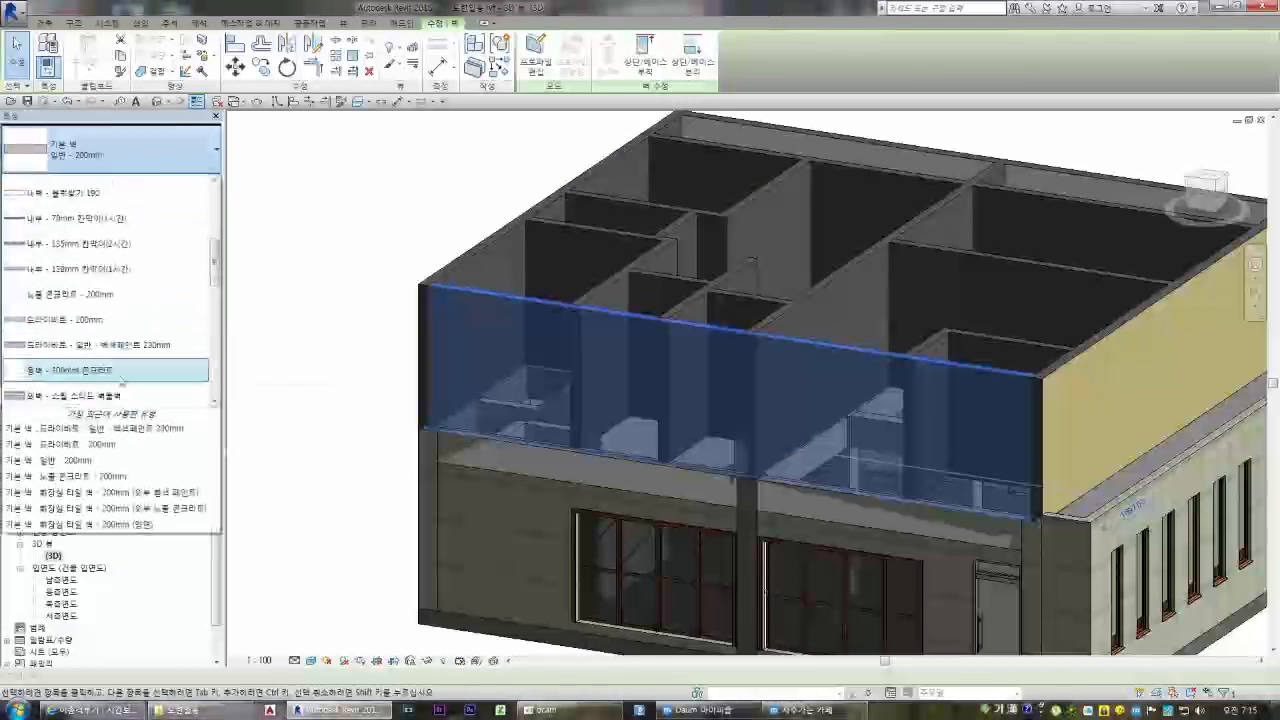
pyautogui.click(128, 347)
# Change the second-floor east exterior wall to the 드라이비트 - 일반 - 백색페인트 230mm type
pyautogui.click(464, 262)
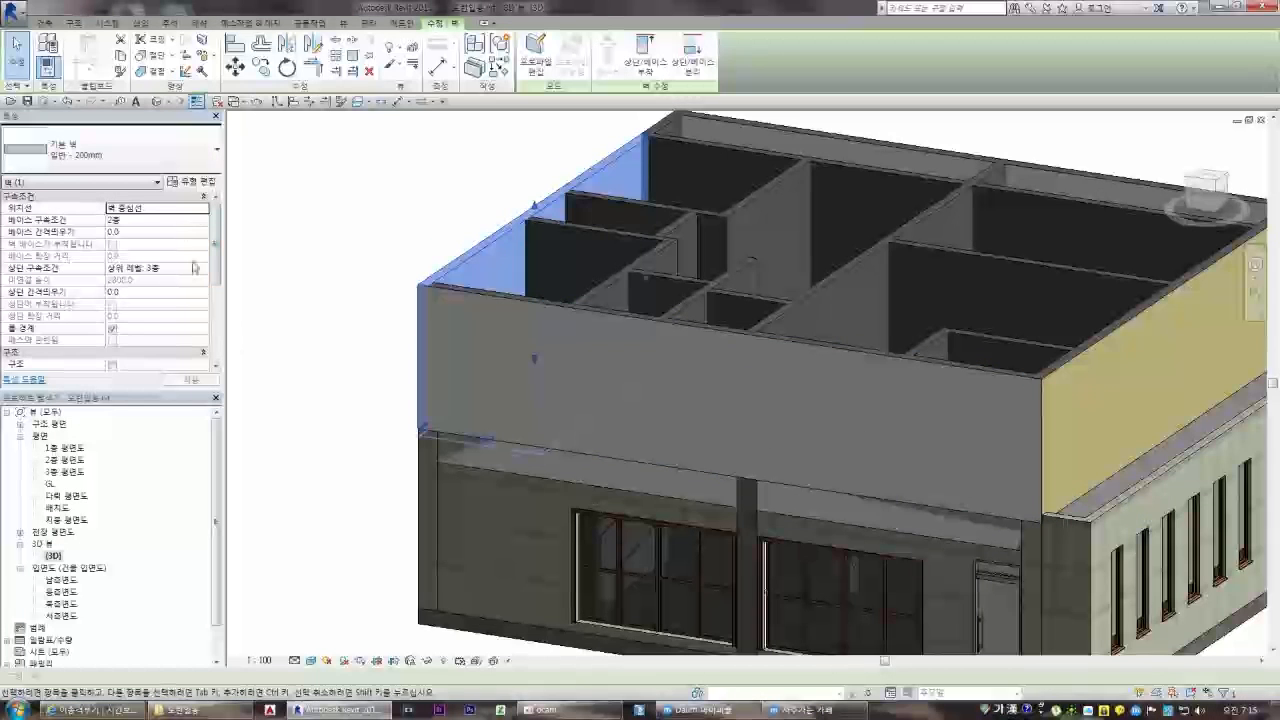
pyautogui.click(200, 150)
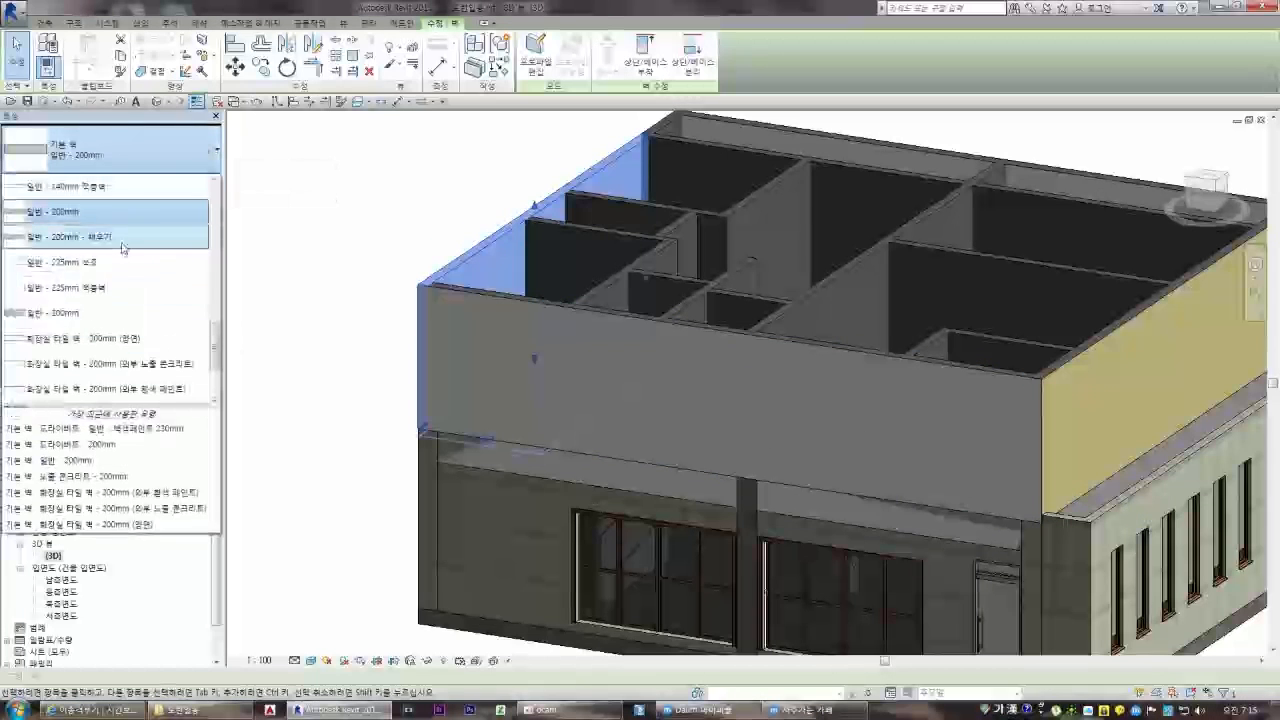
pyautogui.scroll(5, 130, 280)
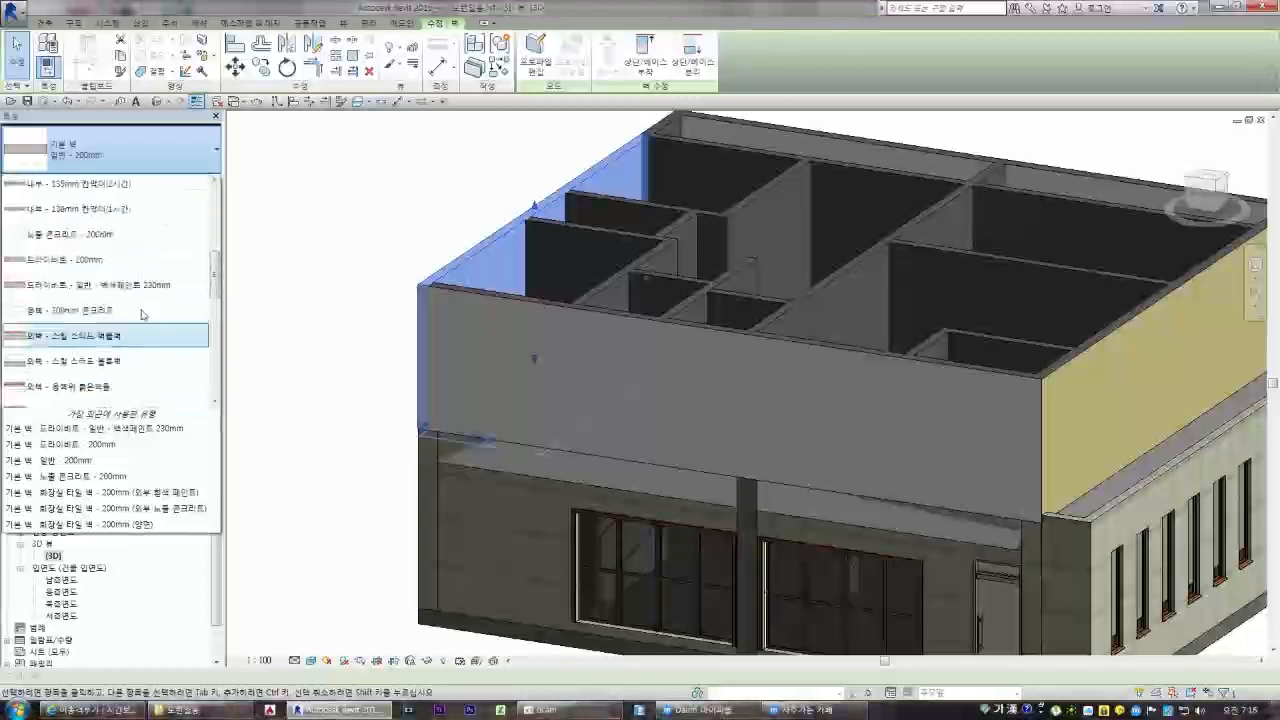
pyautogui.click(146, 318)
pyautogui.press('Escape')
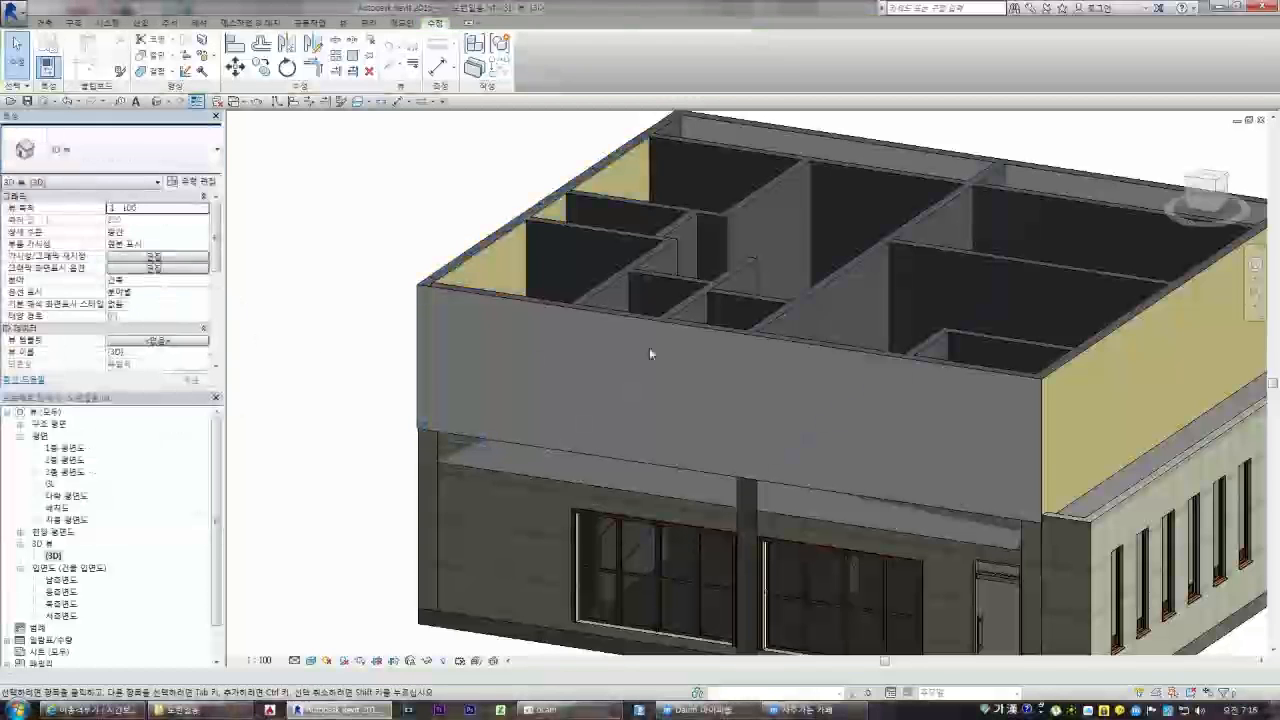
# Change the short balcony end wall at the southeast corner to the 드라이비트 - 일반 - 백색페인트 230mm type
pyautogui.click(1178, 146)
pyautogui.scroll(6, 788, 460)
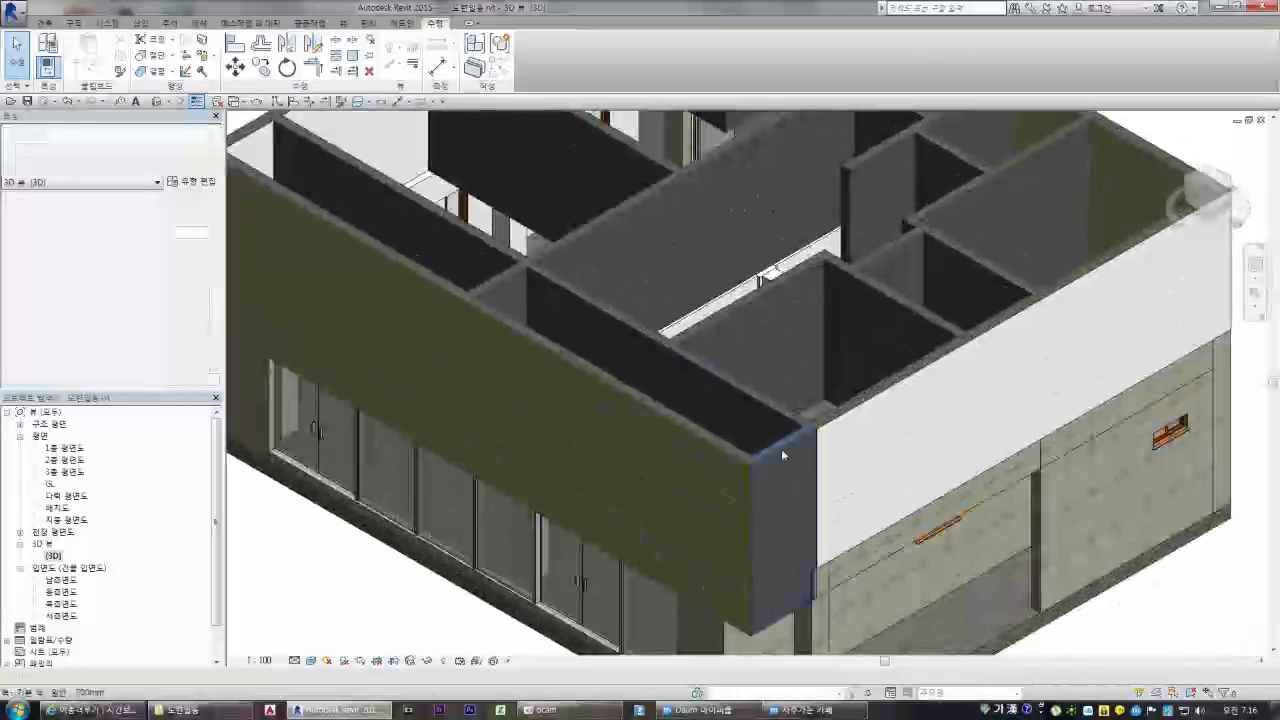
pyautogui.click(781, 448)
pyautogui.click(110, 150)
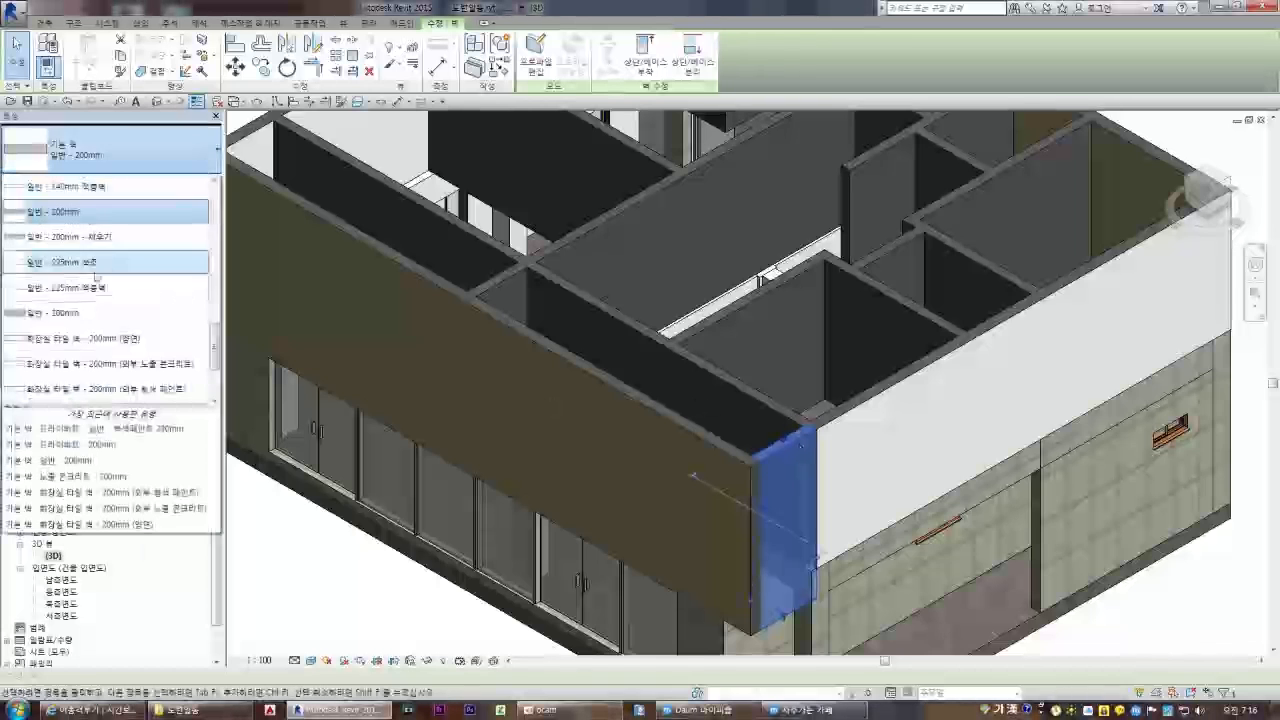
pyautogui.scroll(5, 128, 298)
pyautogui.click(90, 286)
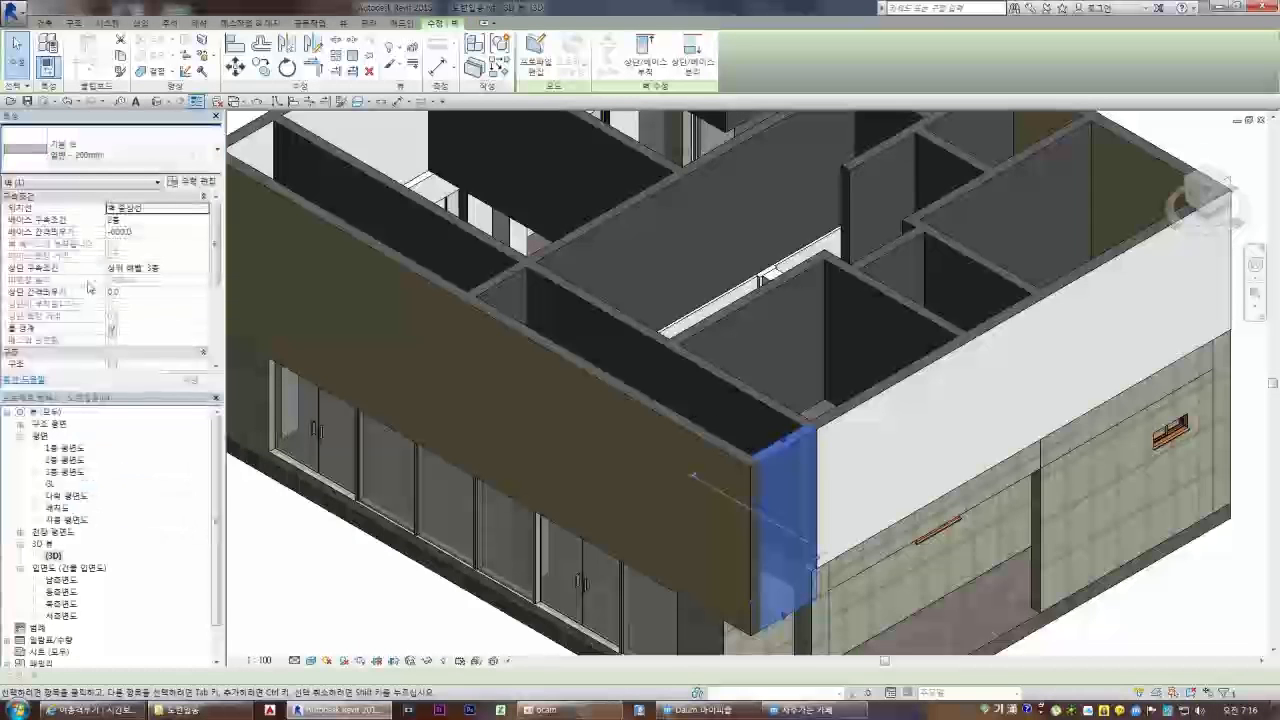
pyautogui.press('Escape')
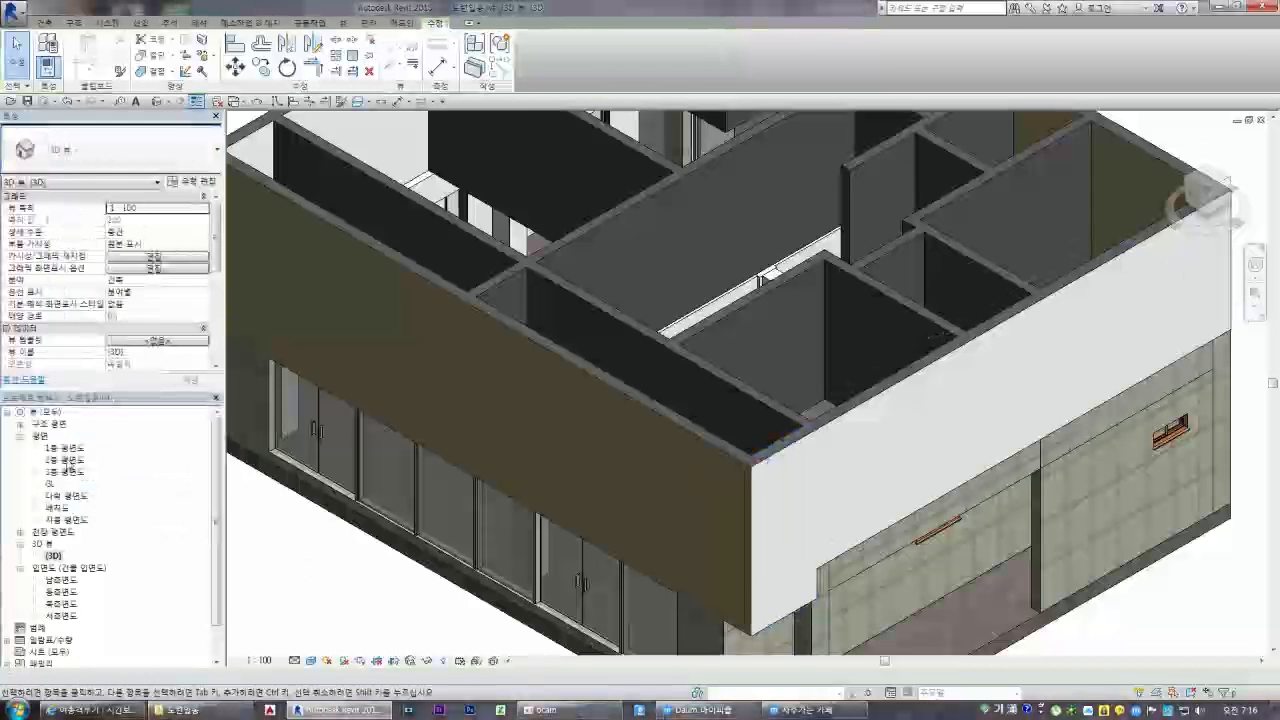
# In the 2층 평면도 plan, flip the north and east exterior walls so their painted finish faces outward
pyautogui.doubleClick(68, 460)
pyautogui.click(943, 357)
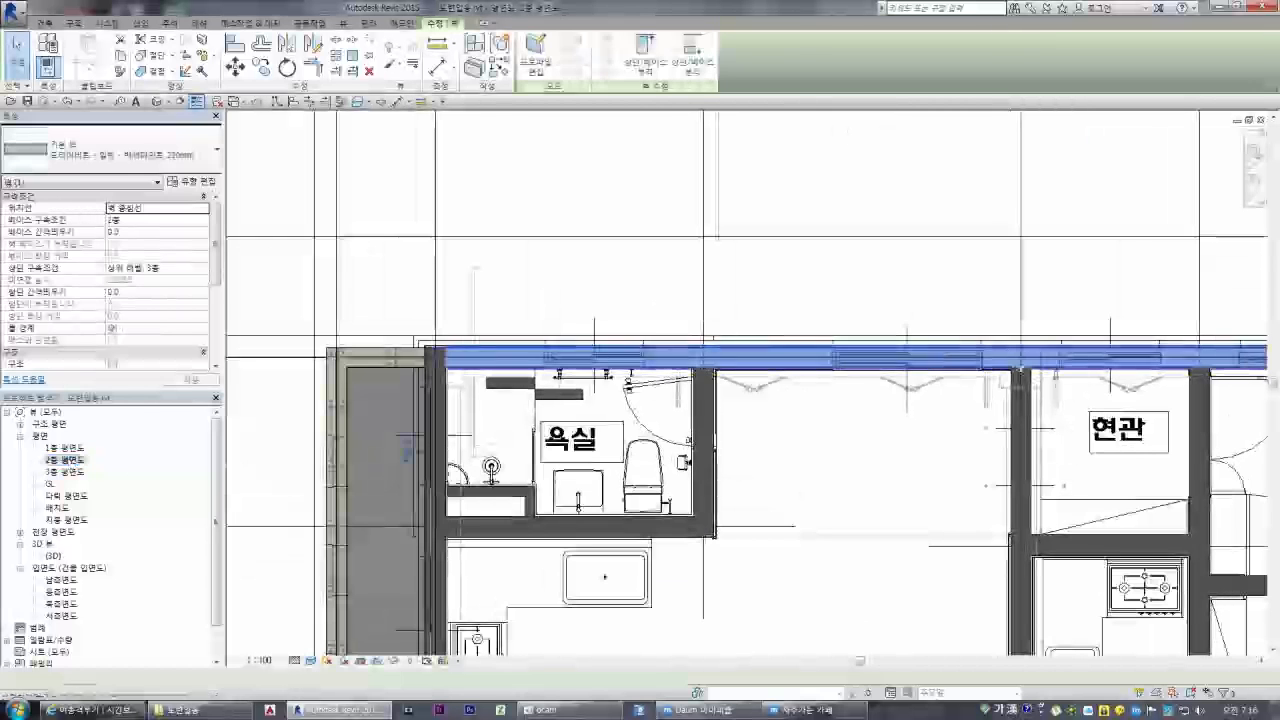
pyautogui.scroll(-3, 400, 381)
pyautogui.scroll(-1, 462, 370)
pyautogui.scroll(6, 938, 524)
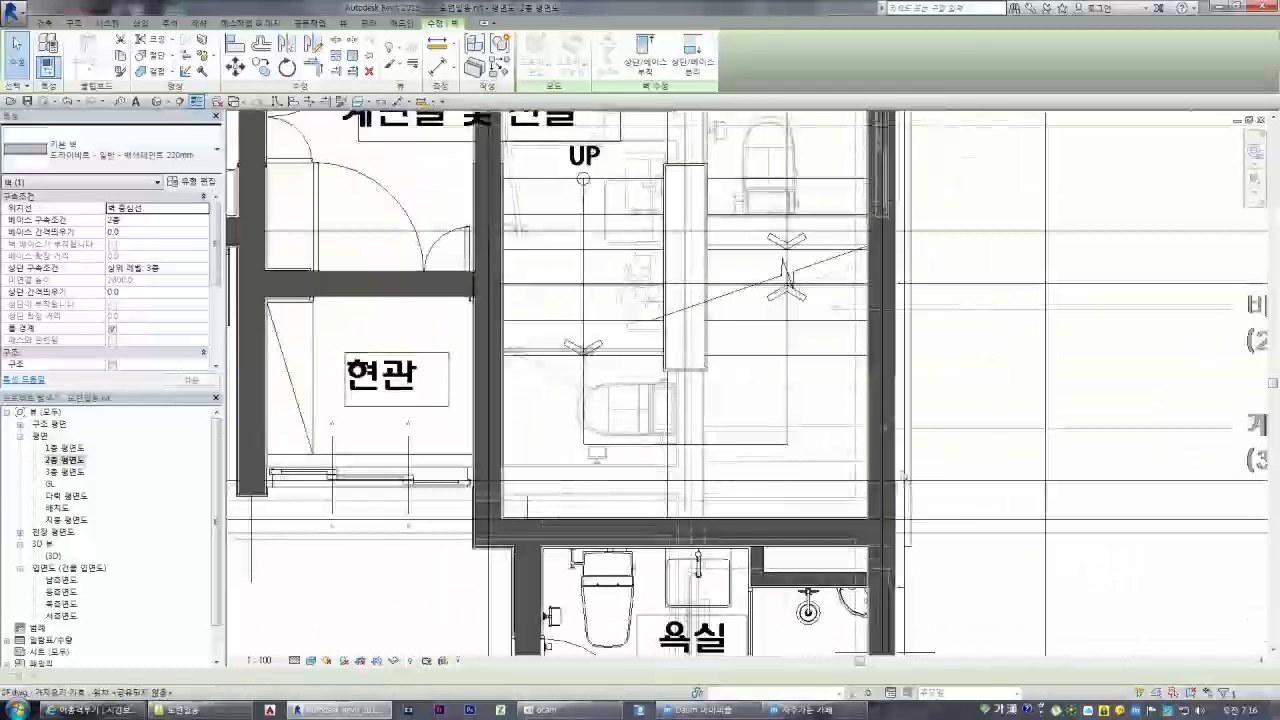
pyautogui.click(896, 482)
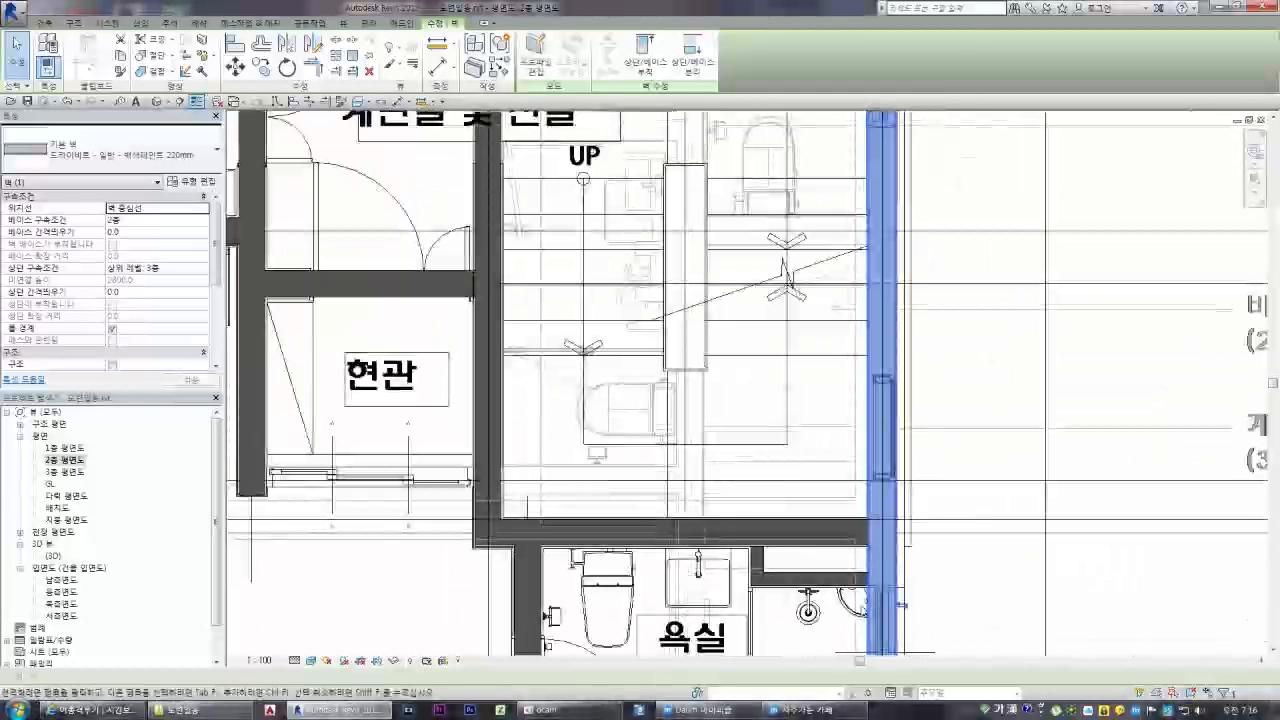
pyautogui.scroll(-5, 834, 363)
pyautogui.press('Escape')
# Flip the short east end wall of the balcony so its painted finish faces outward
pyautogui.scroll(2, 850, 590)
pyautogui.scroll(-4, 752, 424)
pyautogui.scroll(6, 790, 600)
pyautogui.click(800, 612)
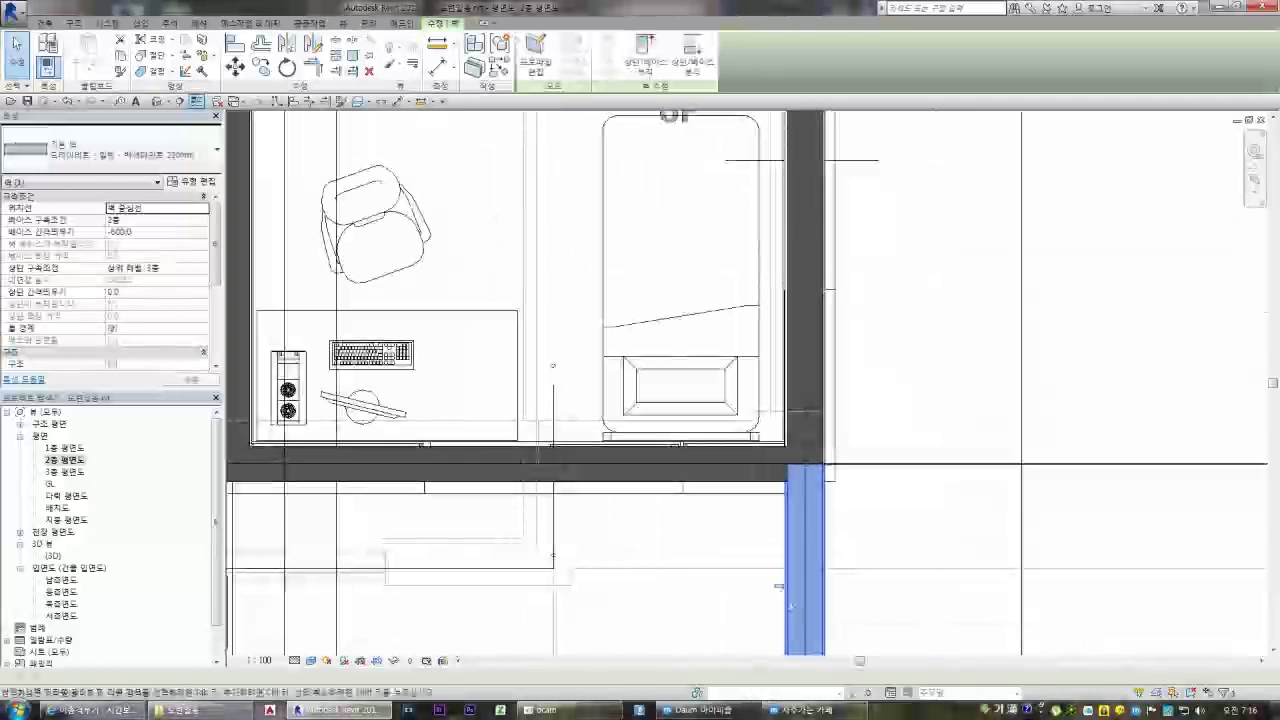
pyautogui.press('Escape')
pyautogui.scroll(-2, 773, 437)
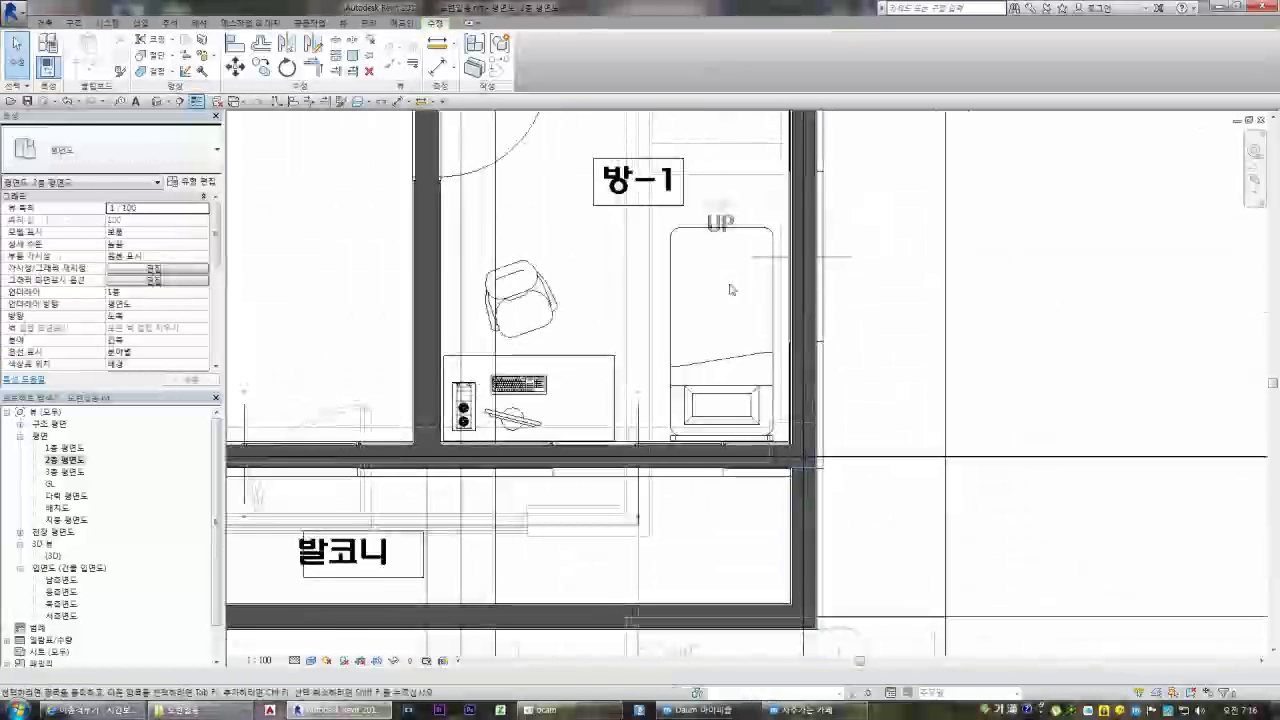
# Open the 3D view and inspect the concrete beam overlapping the top of the ground-floor east walls
pyautogui.doubleClick(50, 555)
pyautogui.scroll(-3, 600, 350)
pyautogui.scroll(5, 602, 540)
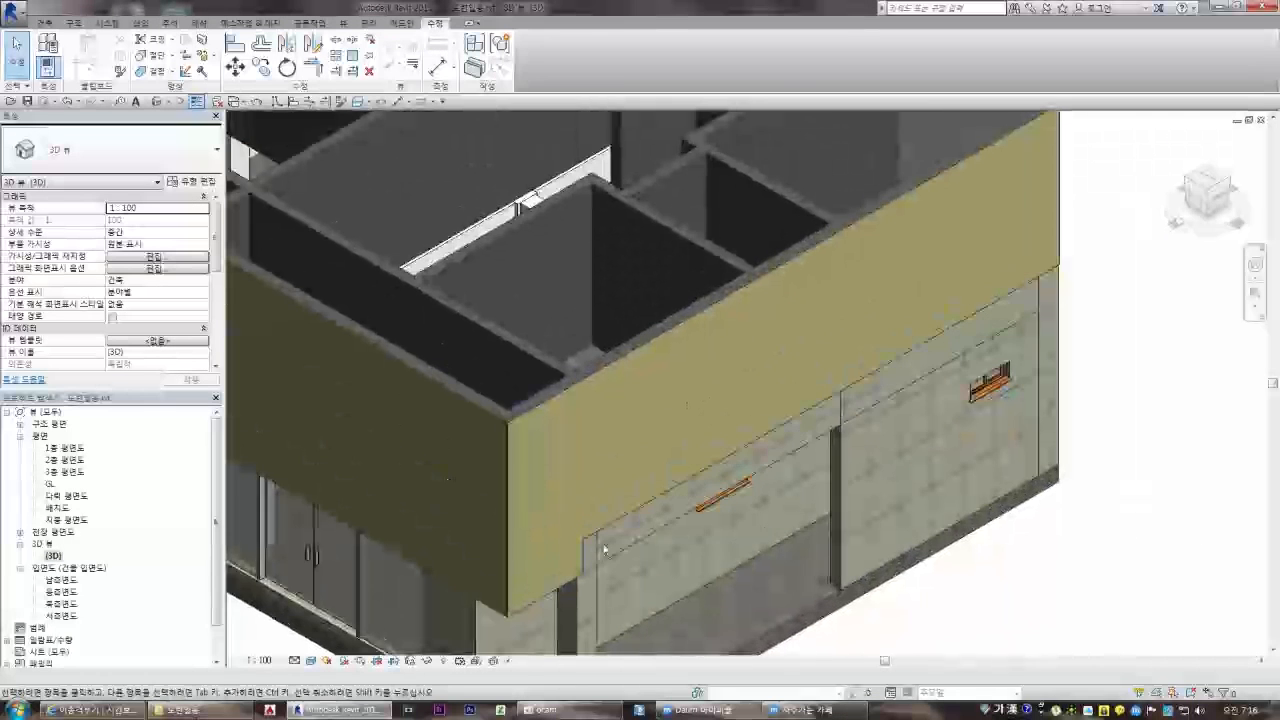
pyautogui.click(612, 548)
pyautogui.scroll(2, 818, 468)
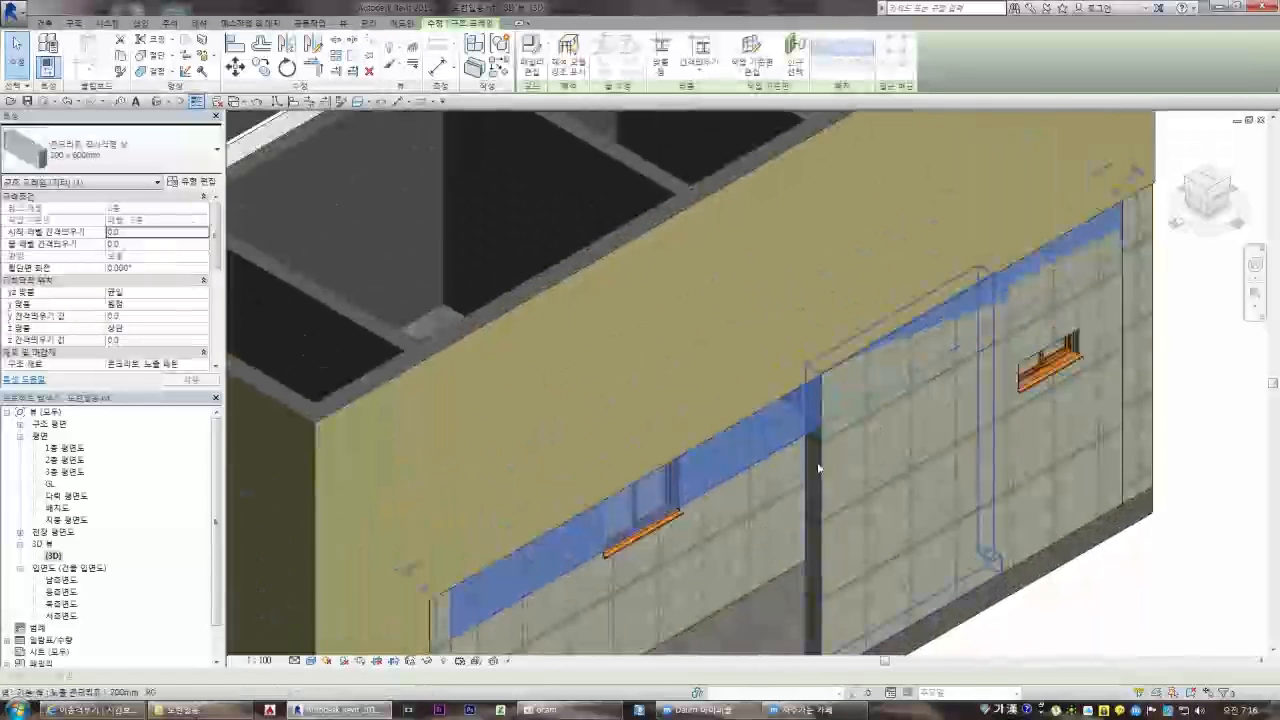
# Try to attach the top of the ground-floor exposed concrete wall to the beam above it
pyautogui.click(890, 424)
pyautogui.press('Escape')
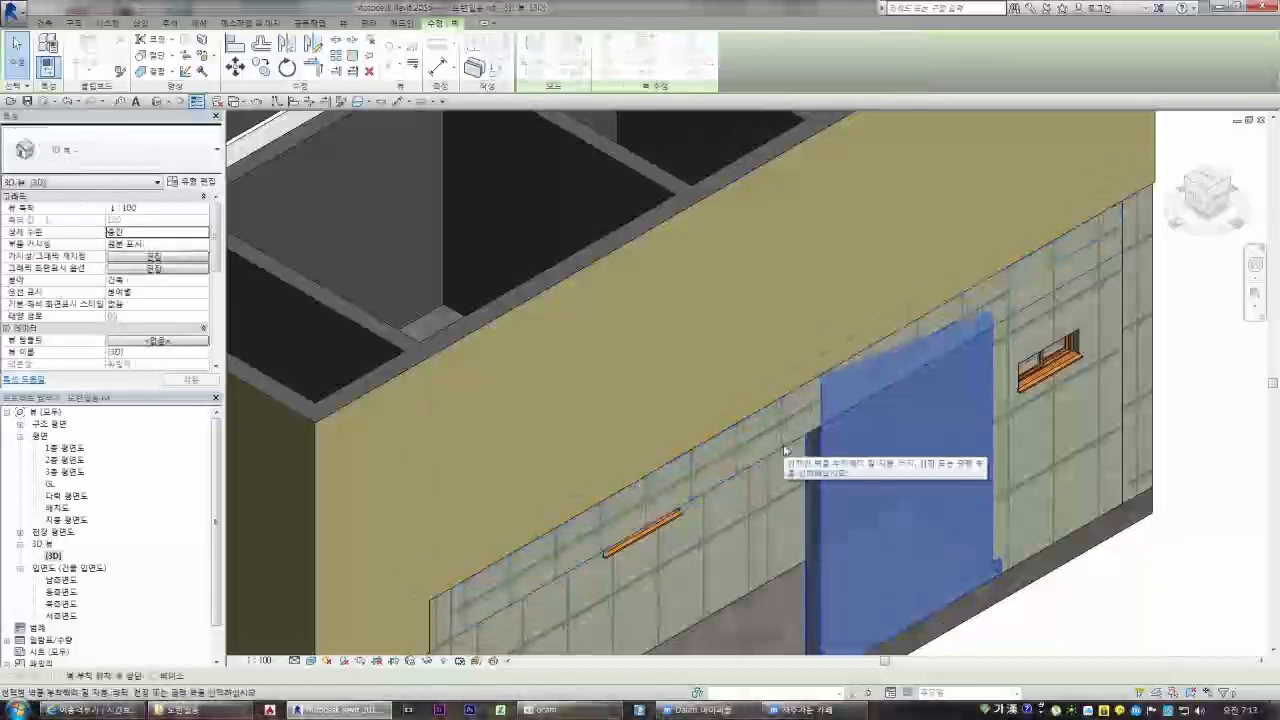
pyautogui.click(755, 465)
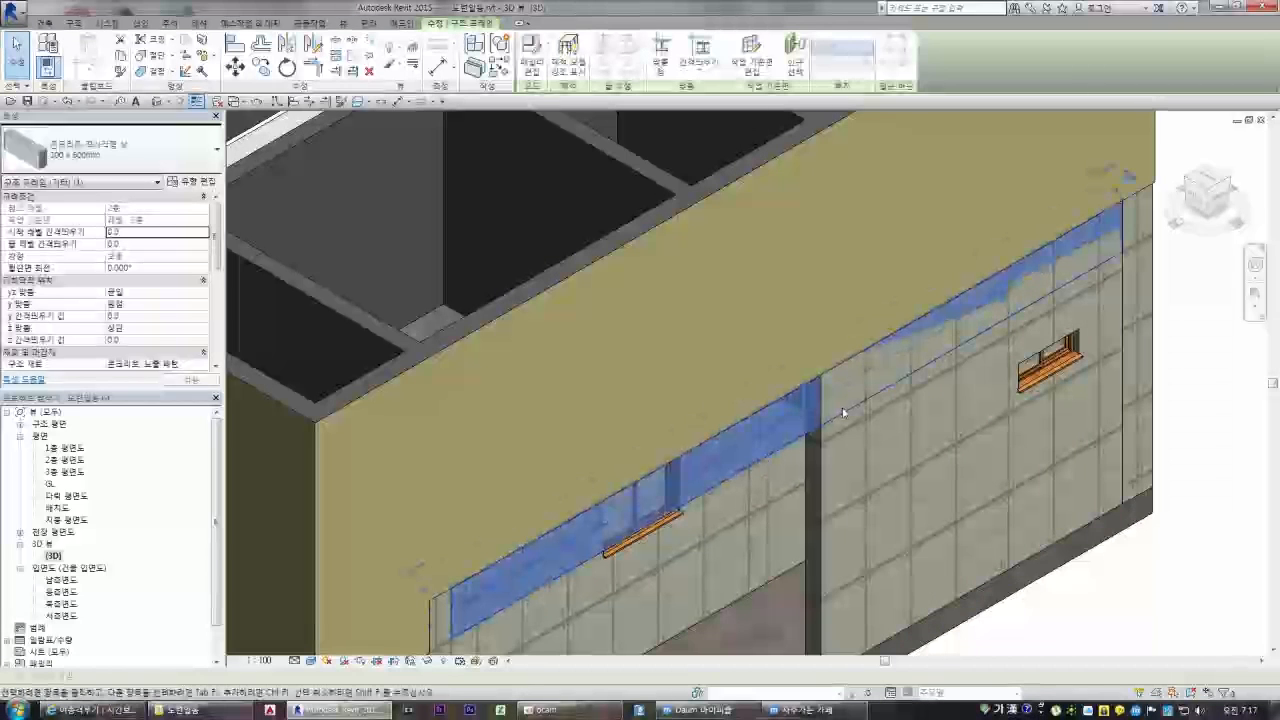
# Lower the top offsets of the ground-floor exposed concrete wall and the adjoining bathroom tile wall to the beam's underside
pyautogui.click(830, 492)
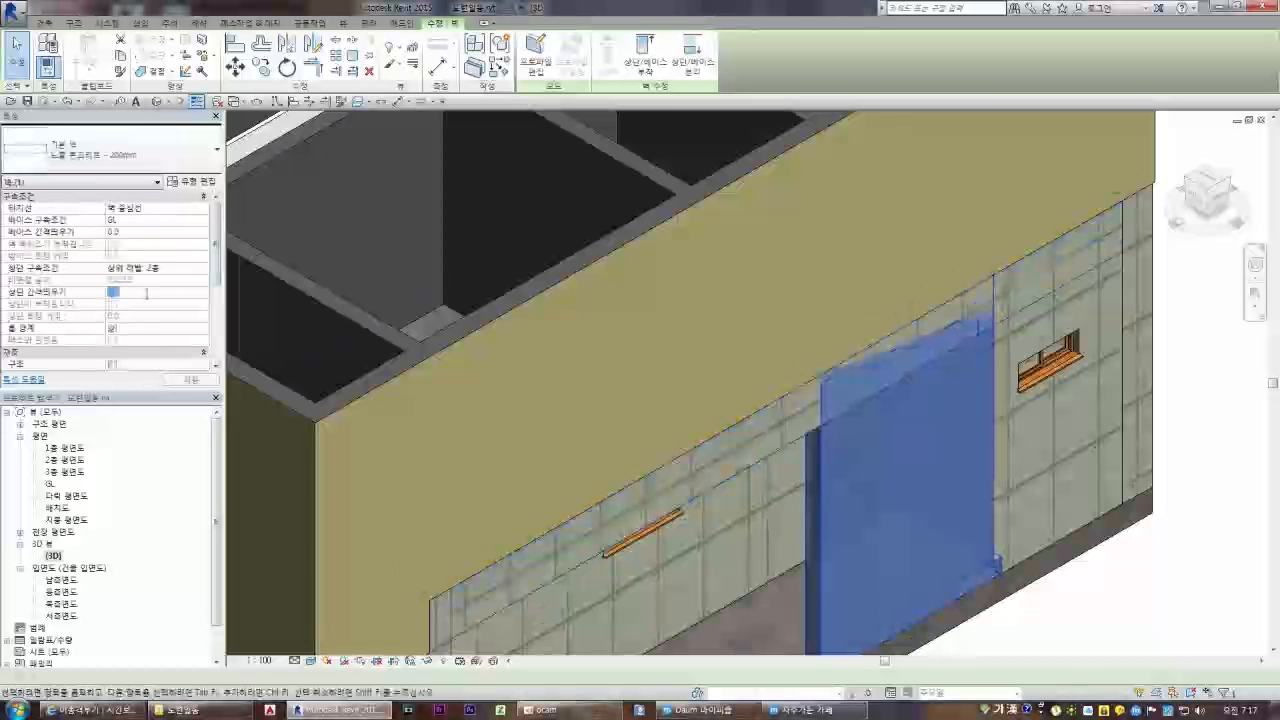
pyautogui.press('Escape')
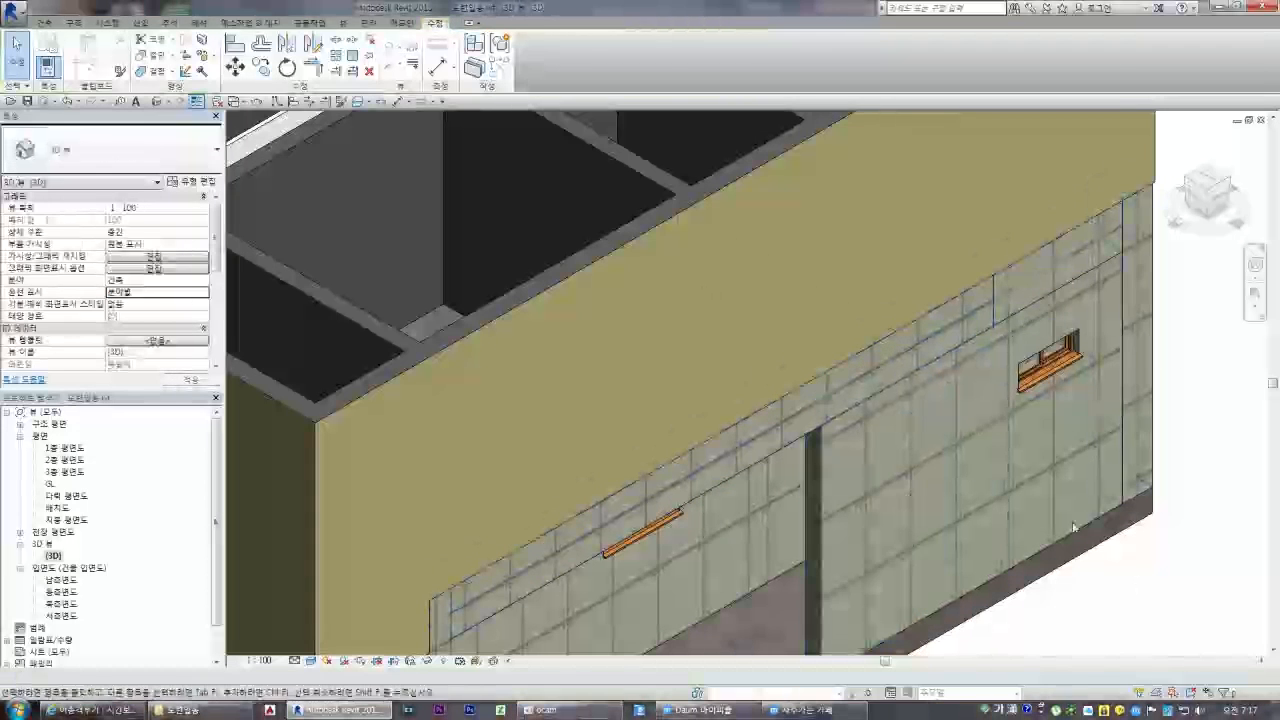
pyautogui.click(1097, 340)
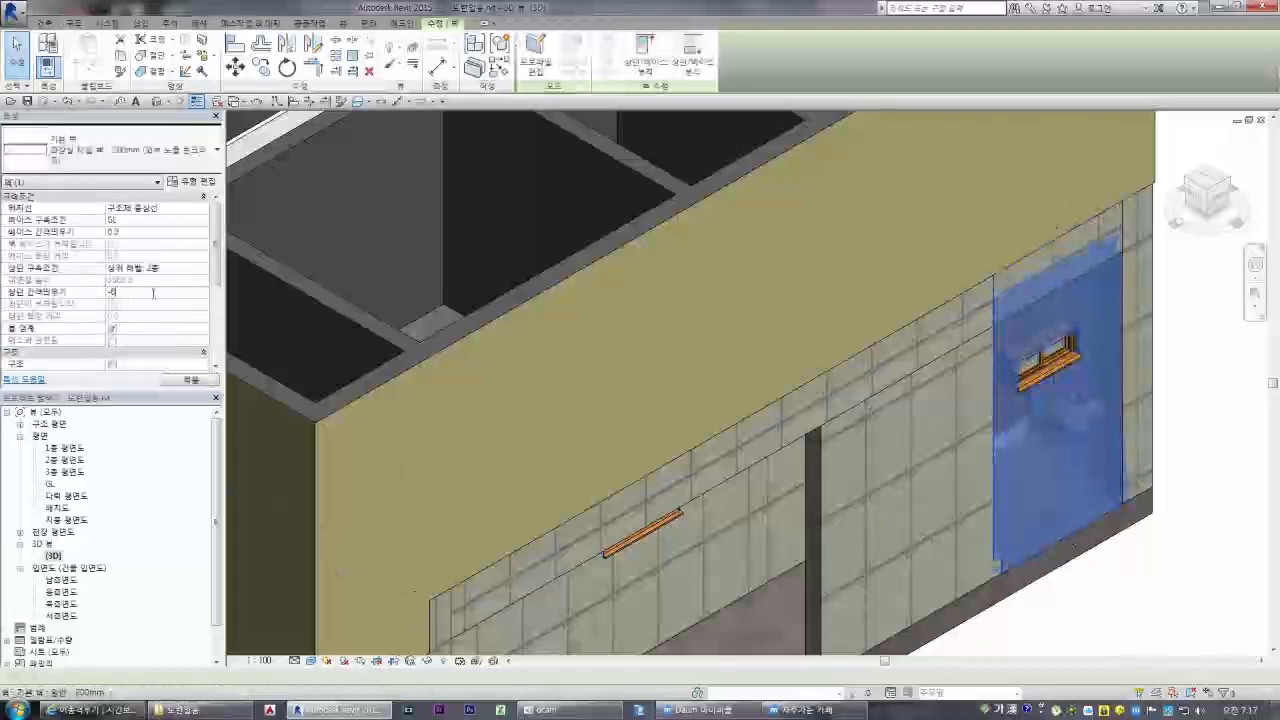
pyautogui.click(1151, 527)
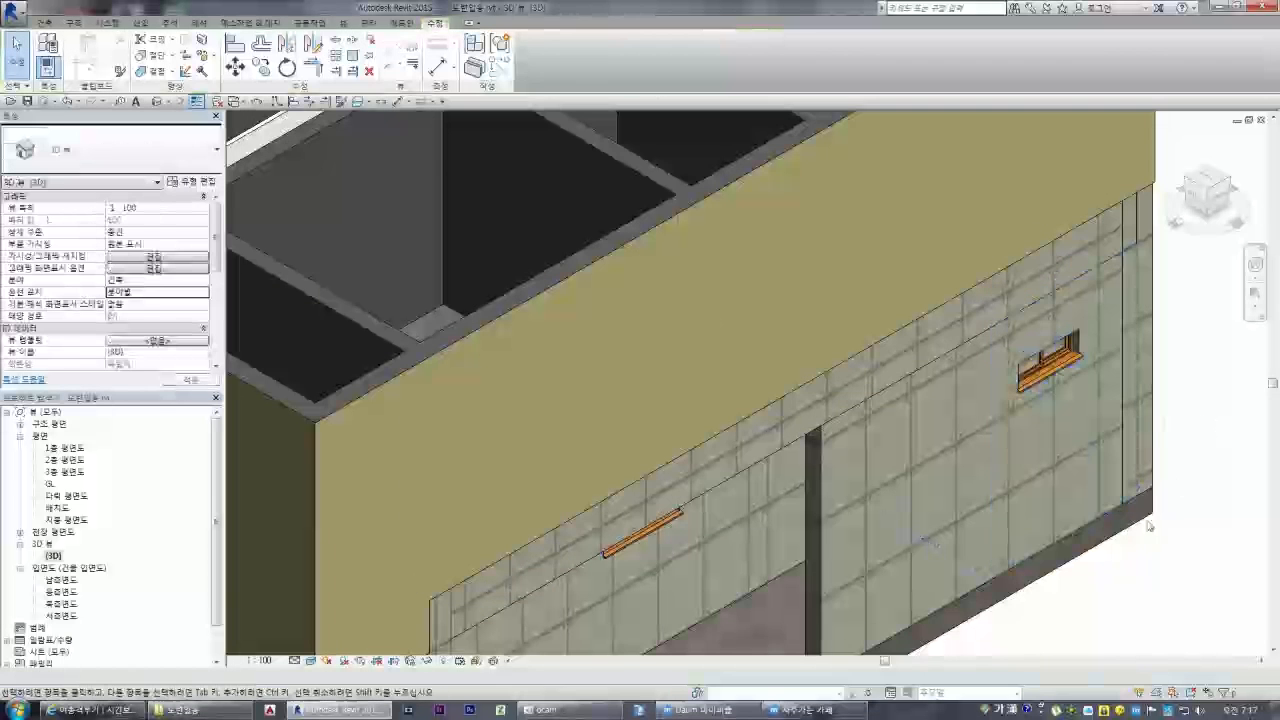
# In the second-floor plan, trim/extend the east exterior wall where it meets the balcony's short end wall
pyautogui.scroll(-5, 874, 428)
pyautogui.click(648, 565)
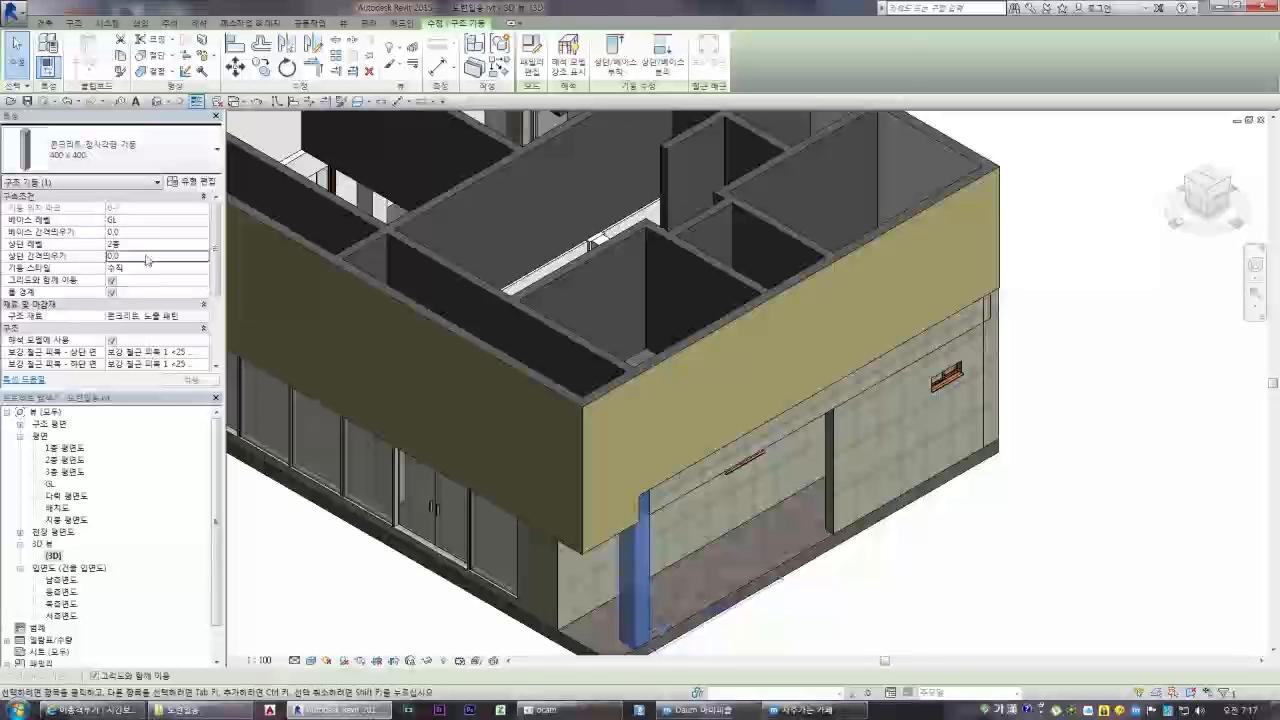
pyautogui.press('Escape')
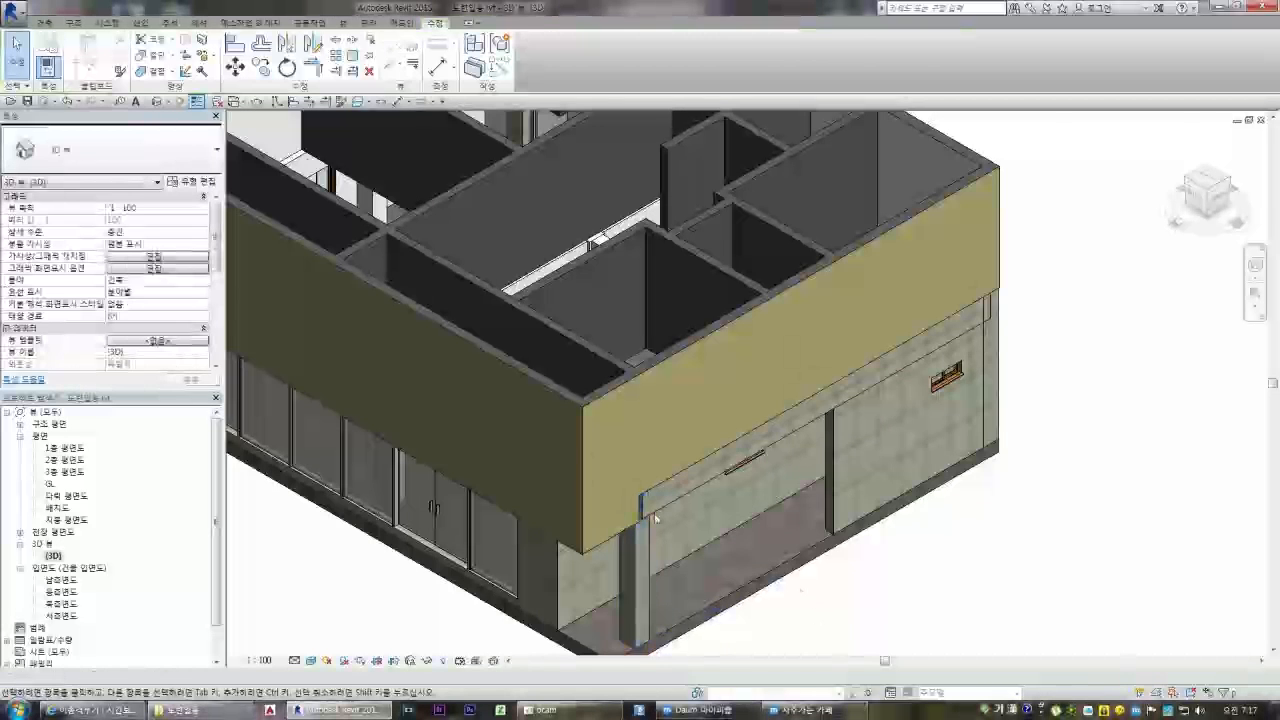
pyautogui.scroll(5, 643, 517)
pyautogui.click(643, 517)
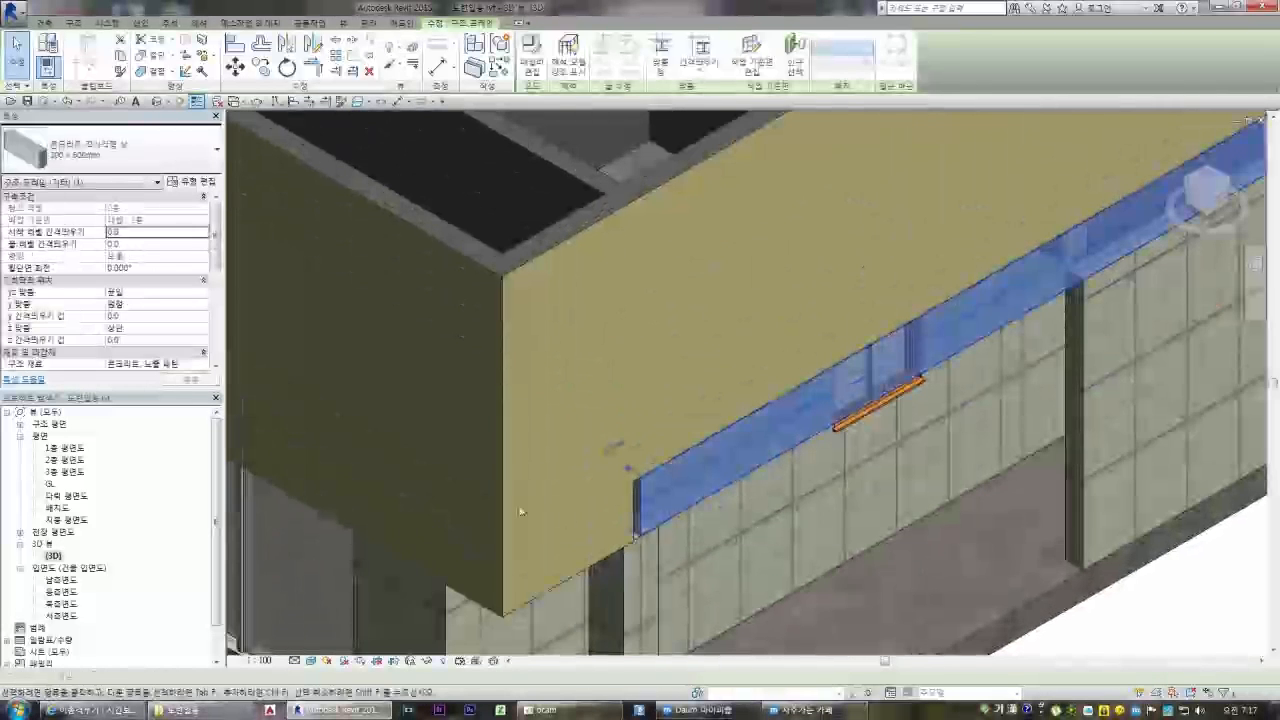
pyautogui.doubleClick(60, 457)
pyautogui.scroll(5, 704, 428)
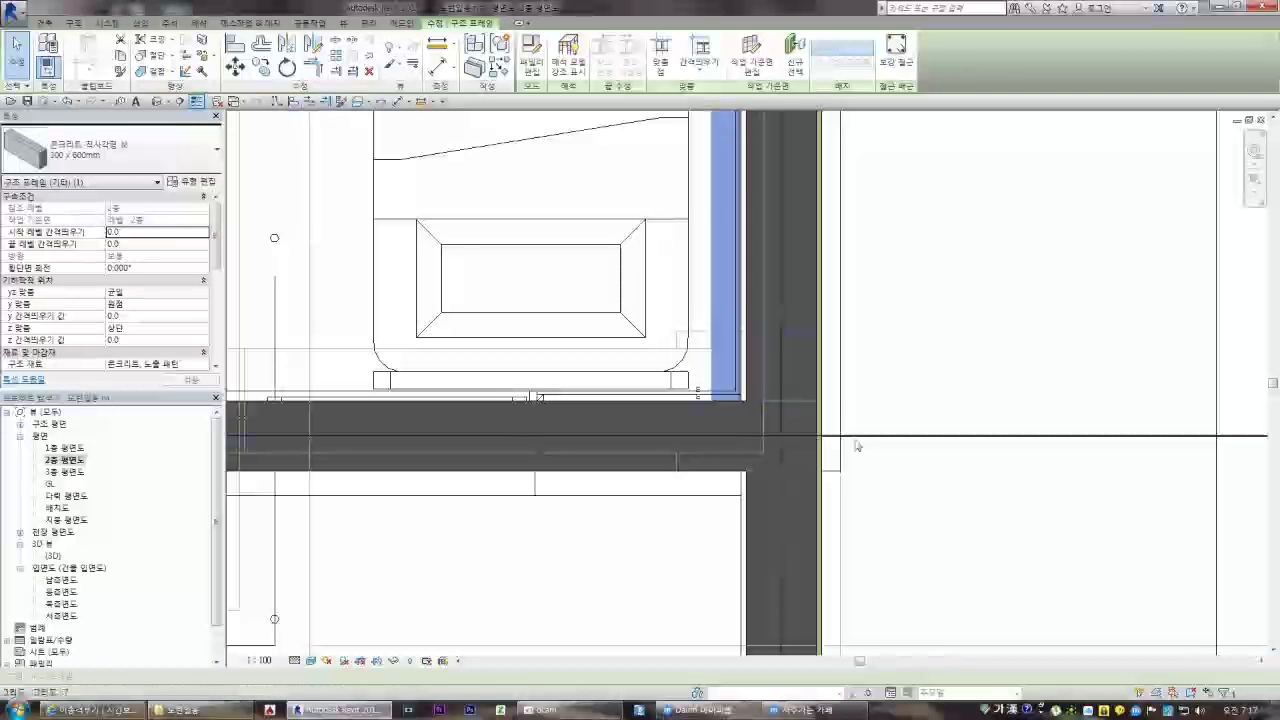
pyautogui.click(325, 102)
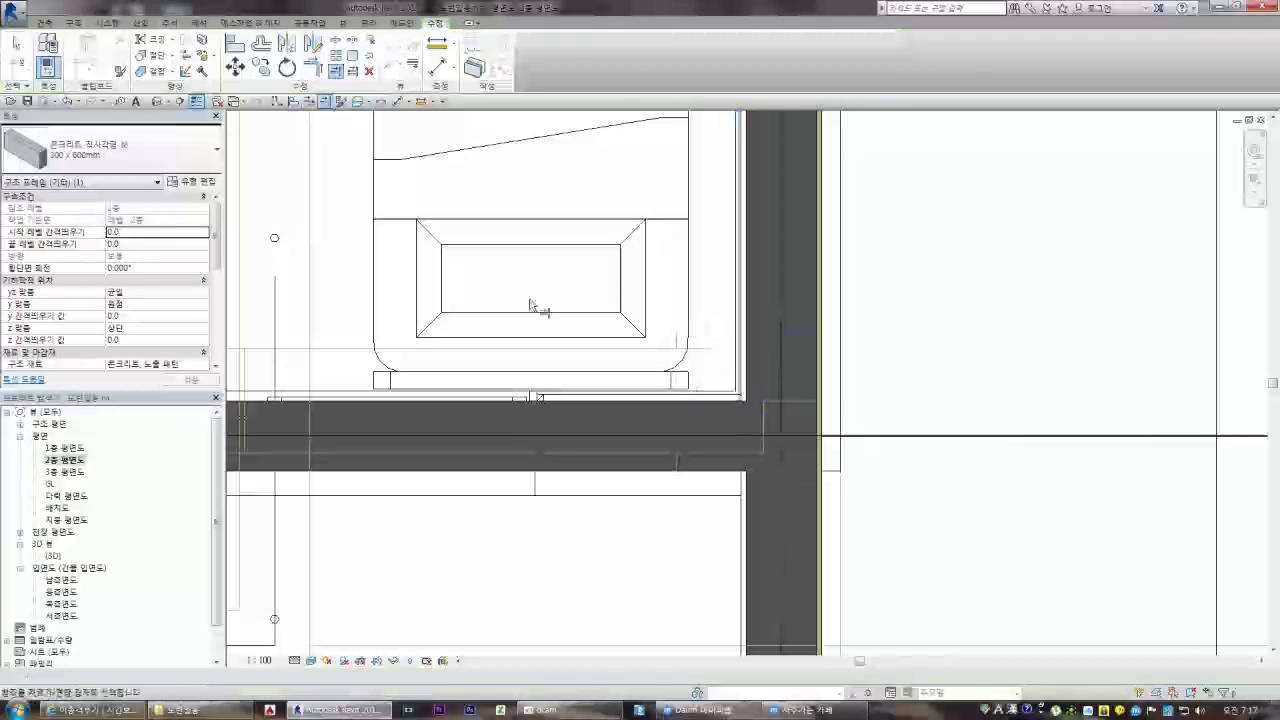
pyautogui.click(760, 385)
pyautogui.click(748, 630)
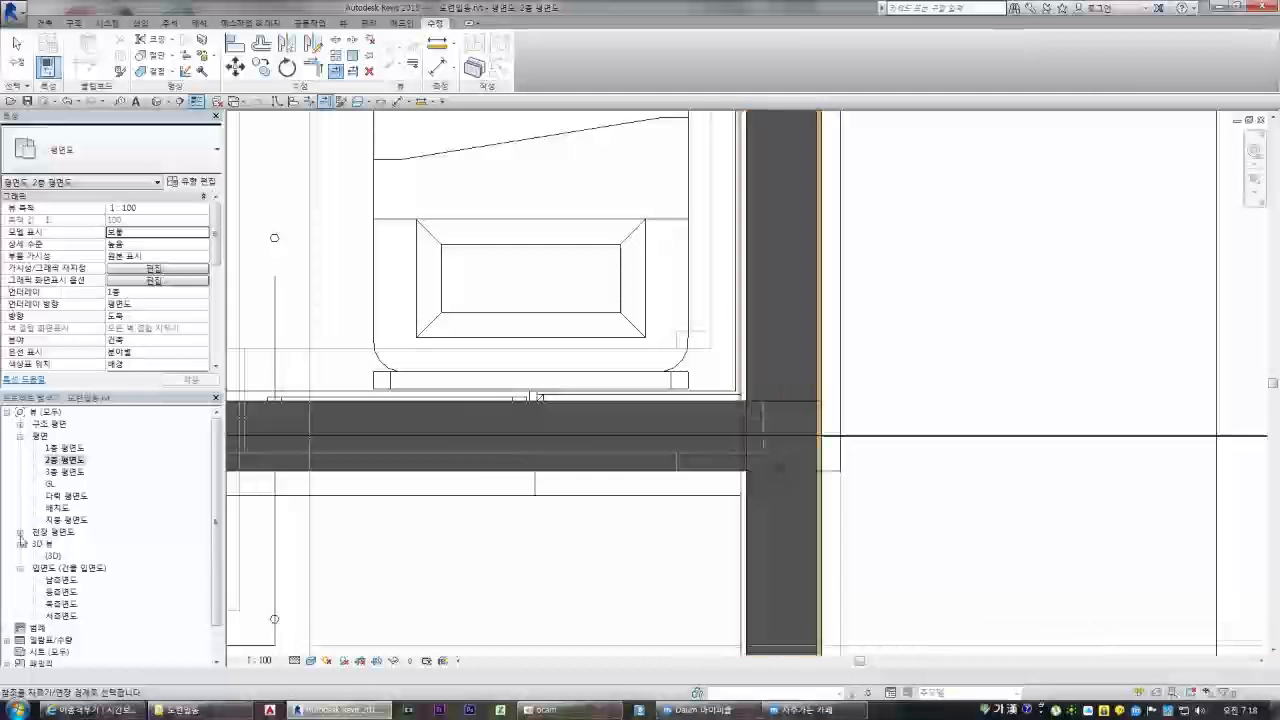
pyautogui.doubleClick(53, 555)
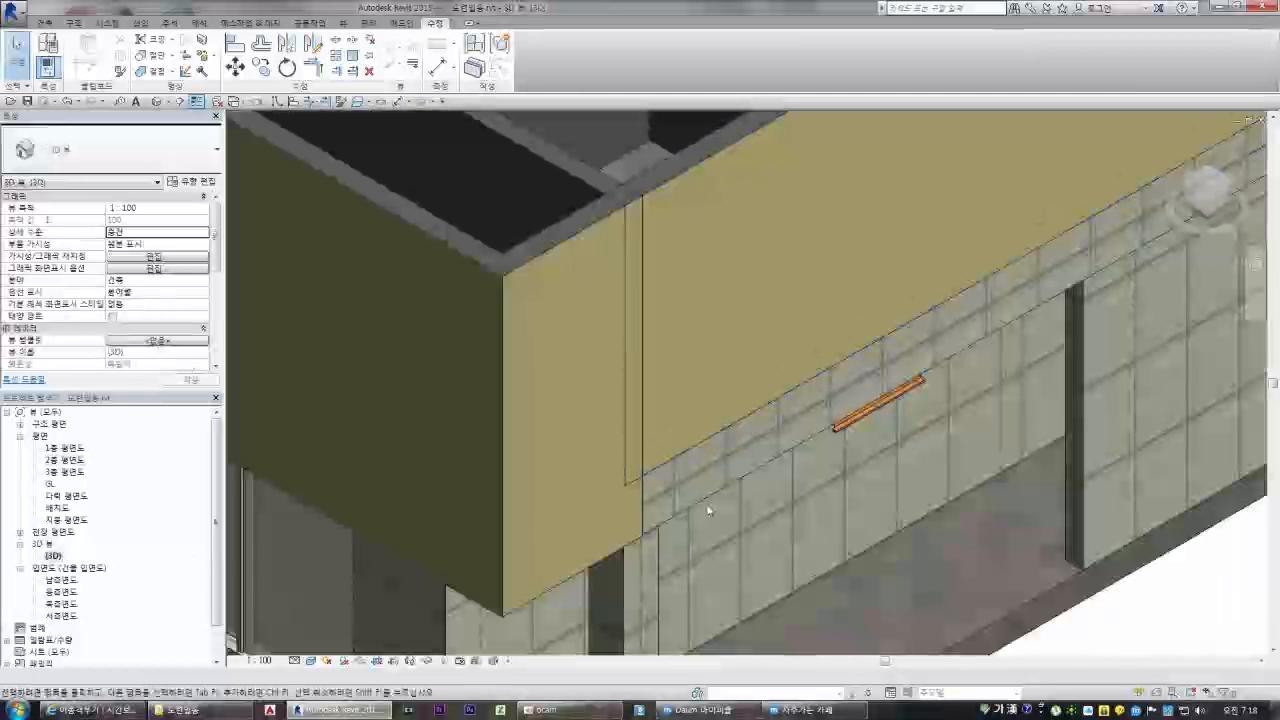
# Split the second-floor east wall near the balcony corner and delete the short segment beside the corner
pyautogui.click(657, 188)
pyautogui.scroll(-2, 345, 567)
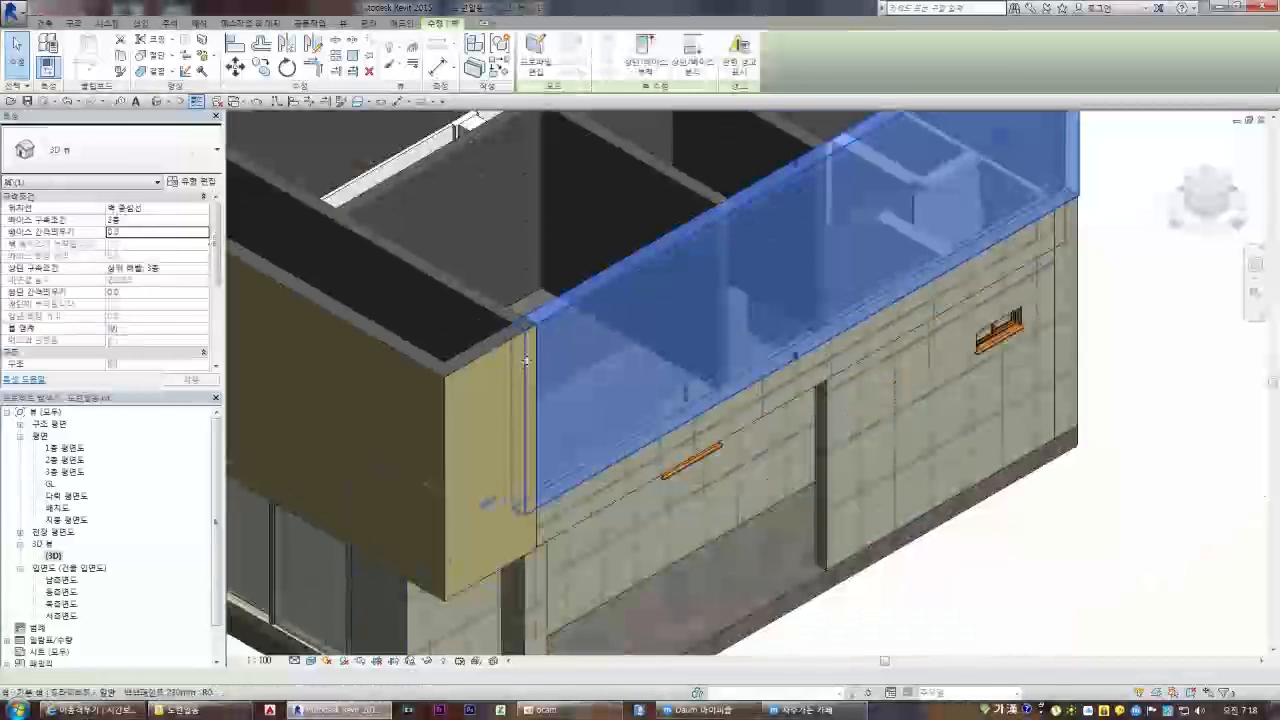
pyautogui.press('Escape')
pyautogui.click(657, 484)
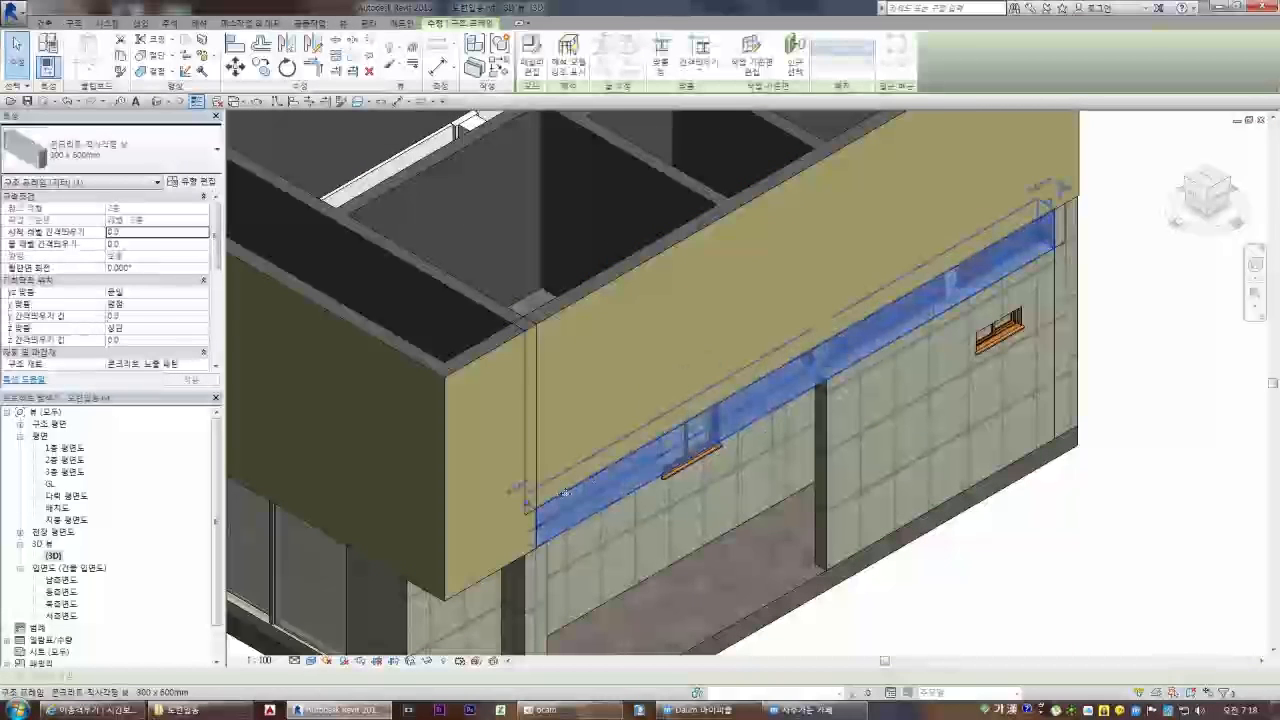
pyautogui.press('Escape')
pyautogui.click(541, 318)
pyautogui.scroll(1, 538, 314)
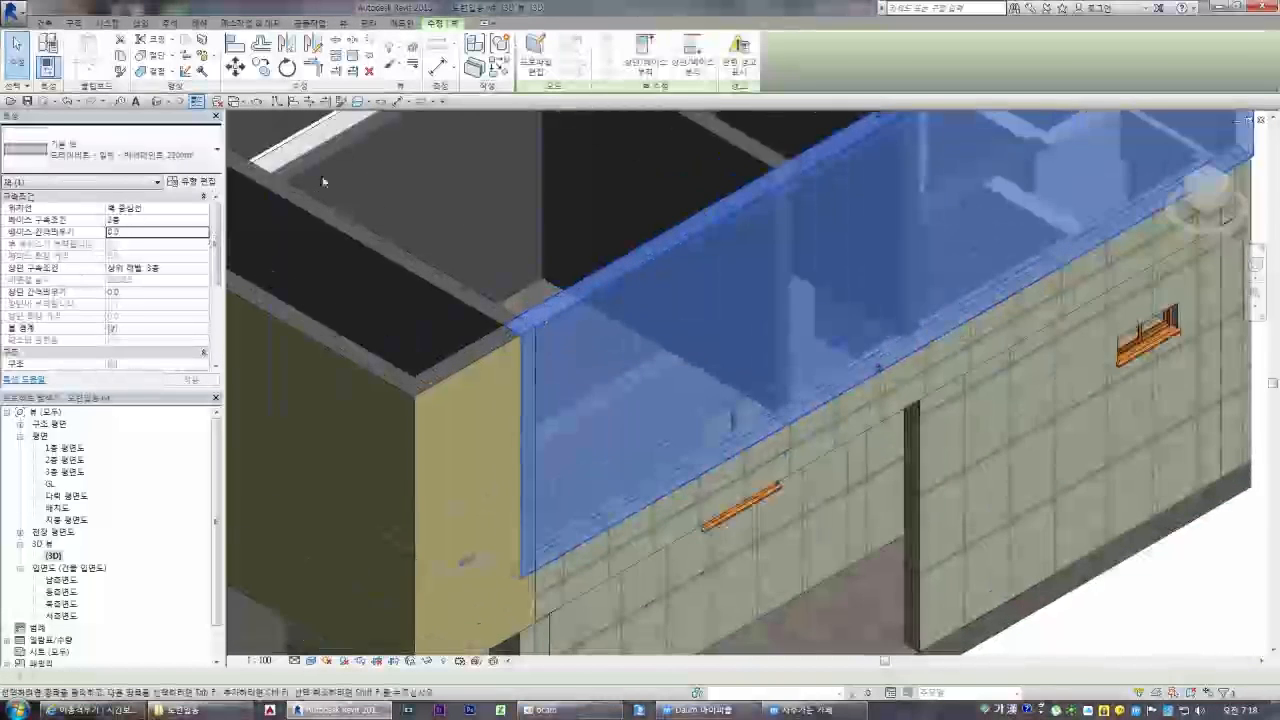
pyautogui.press('Escape')
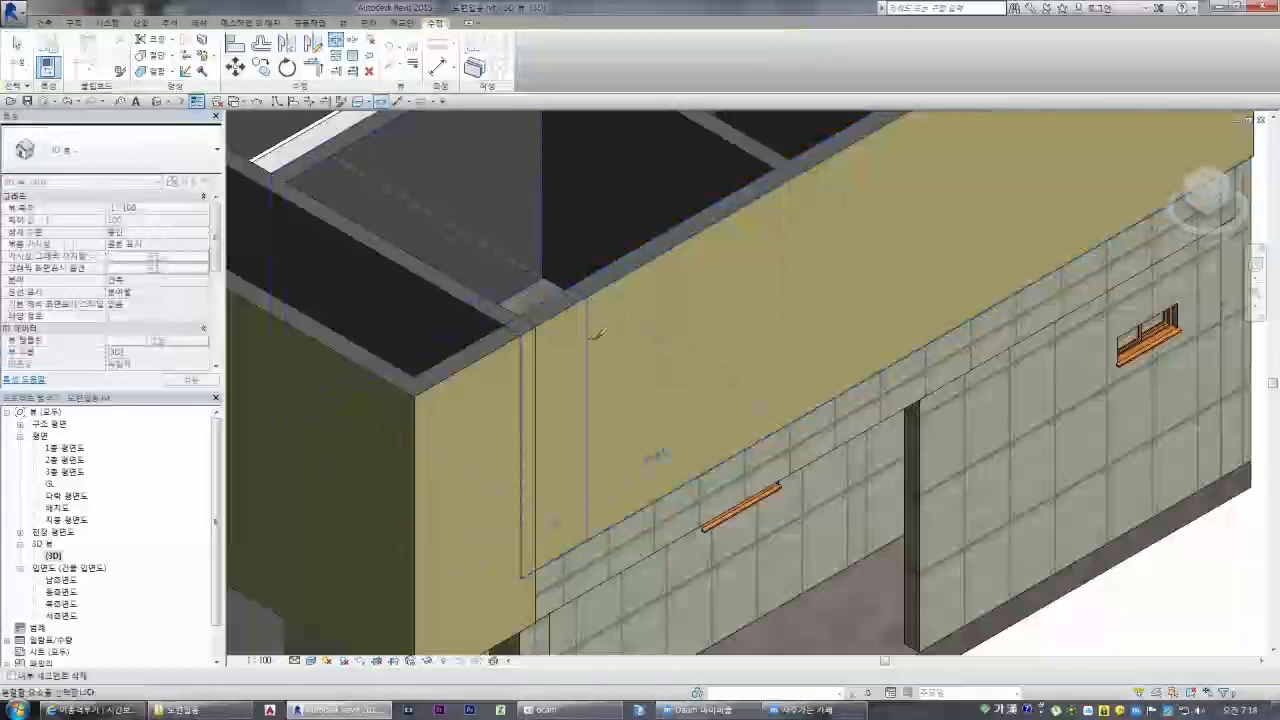
pyautogui.click(589, 338)
pyautogui.press('Escape')
pyautogui.click(558, 320)
pyautogui.press('Delete')
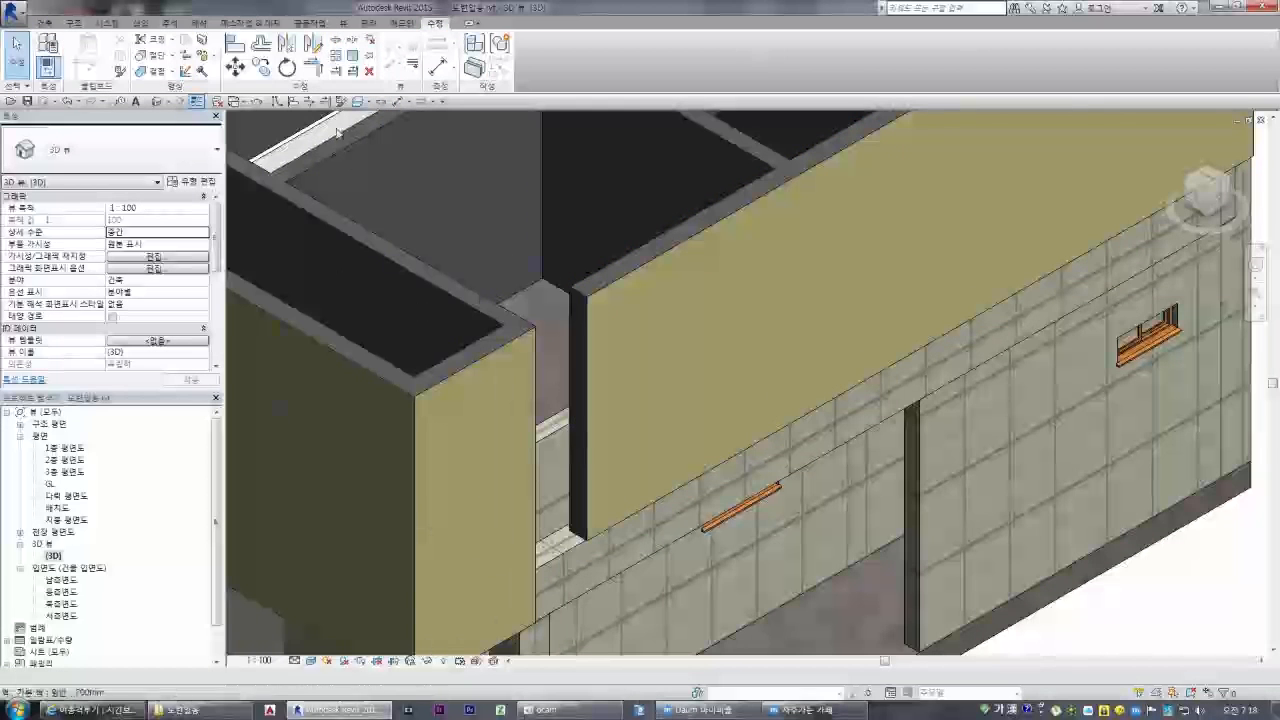
# Extend the remaining second-floor east wall to the balcony end wall in the second-floor plan, closing the gap
pyautogui.press('s')
pyautogui.press('l')
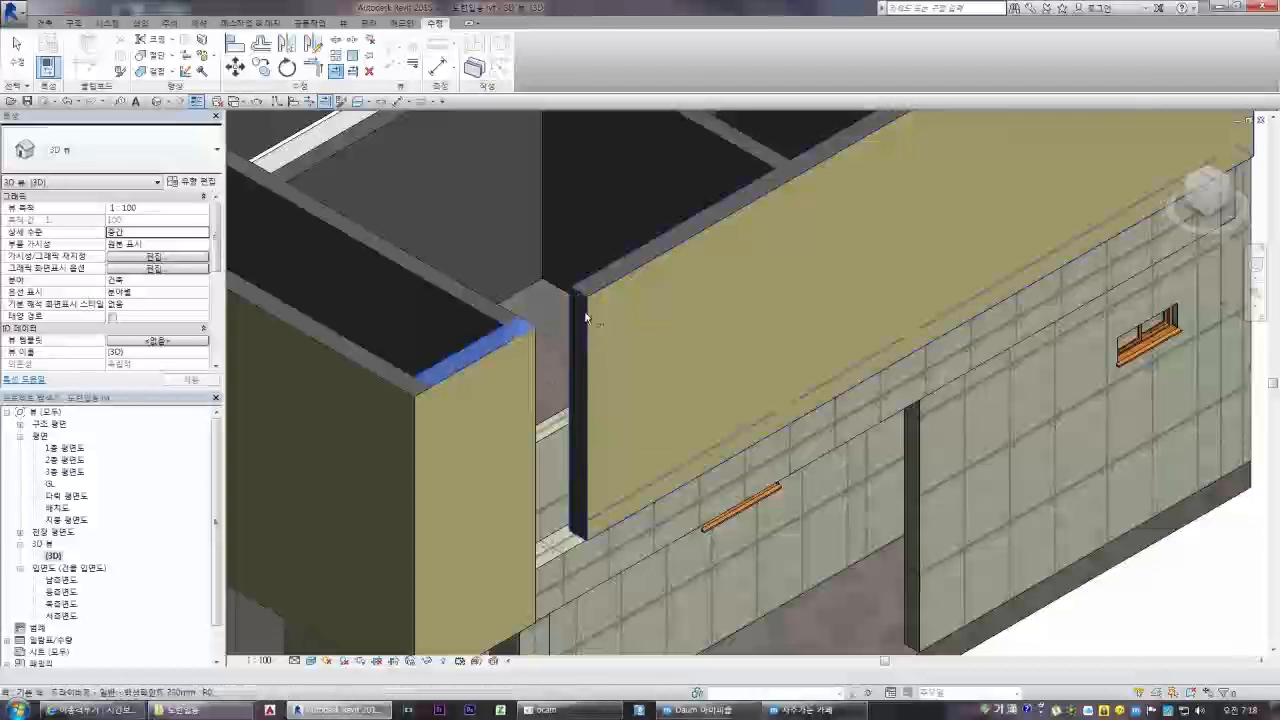
pyautogui.doubleClick(74, 459)
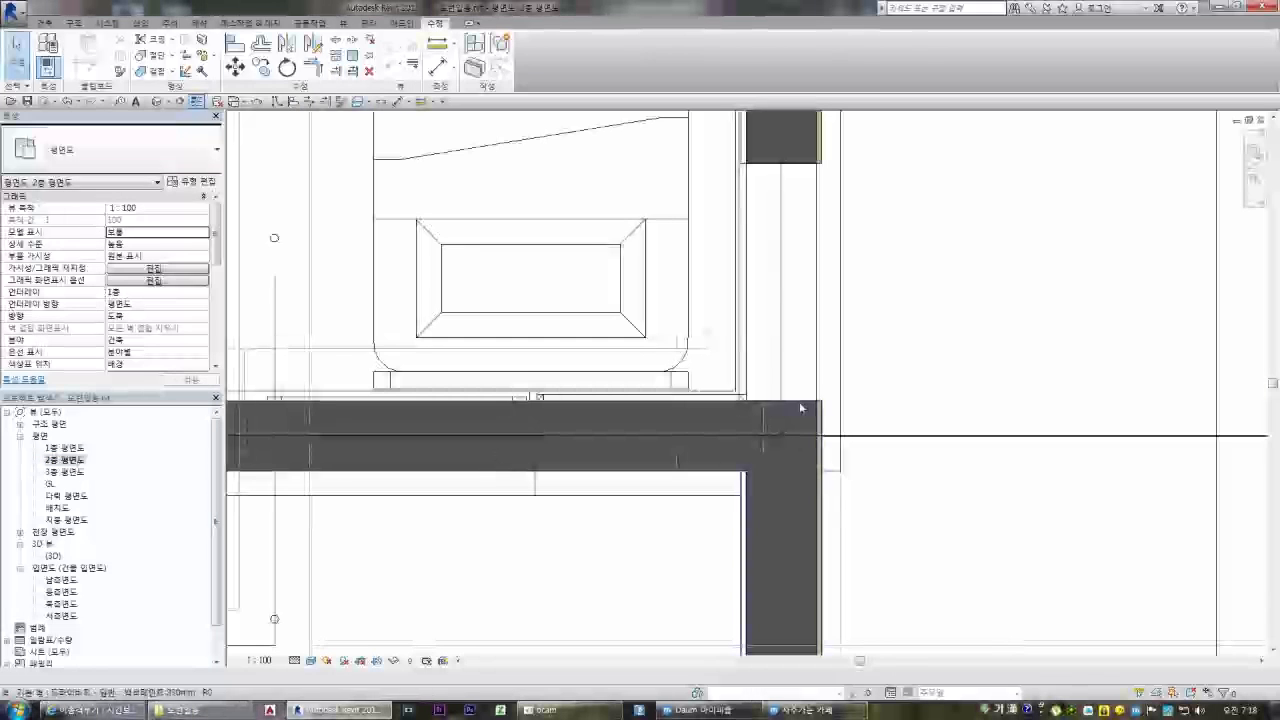
pyautogui.click(786, 157)
pyautogui.doubleClick(53, 556)
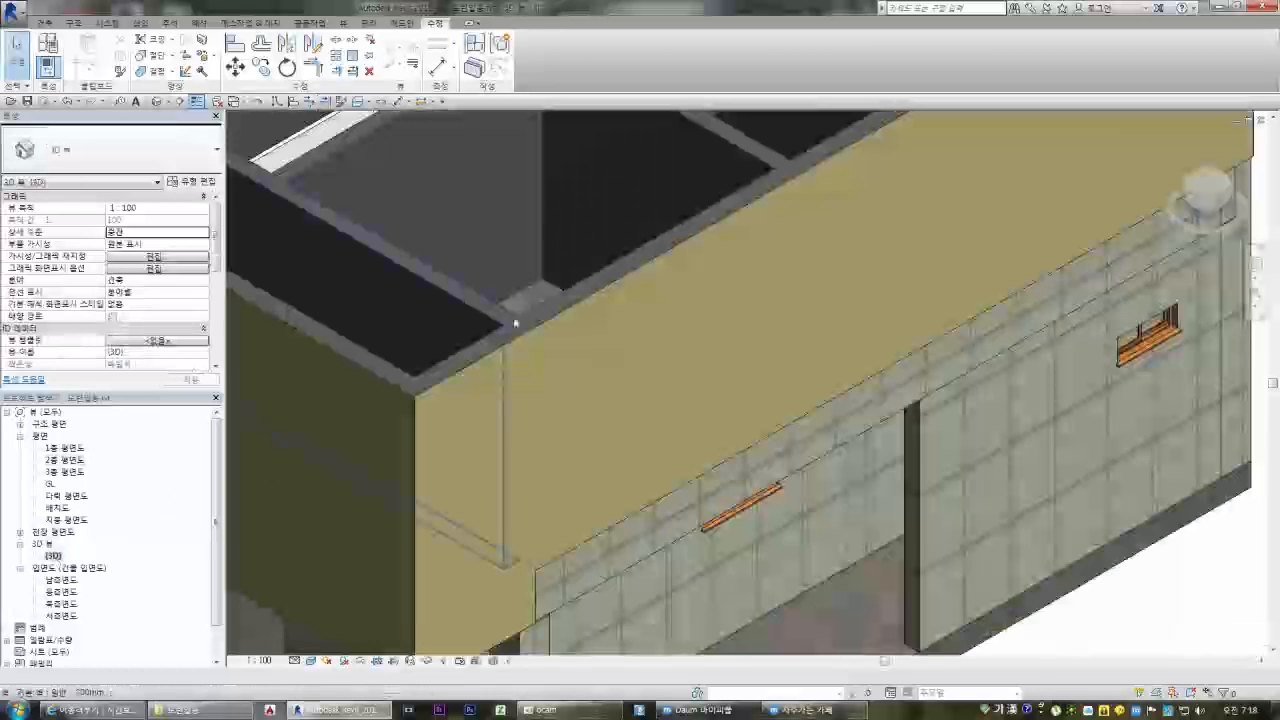
# For the east beam's structural material, add 치장 벽토 from the AEC plaster library to the project, keeping both appearance assets
pyautogui.click(697, 387)
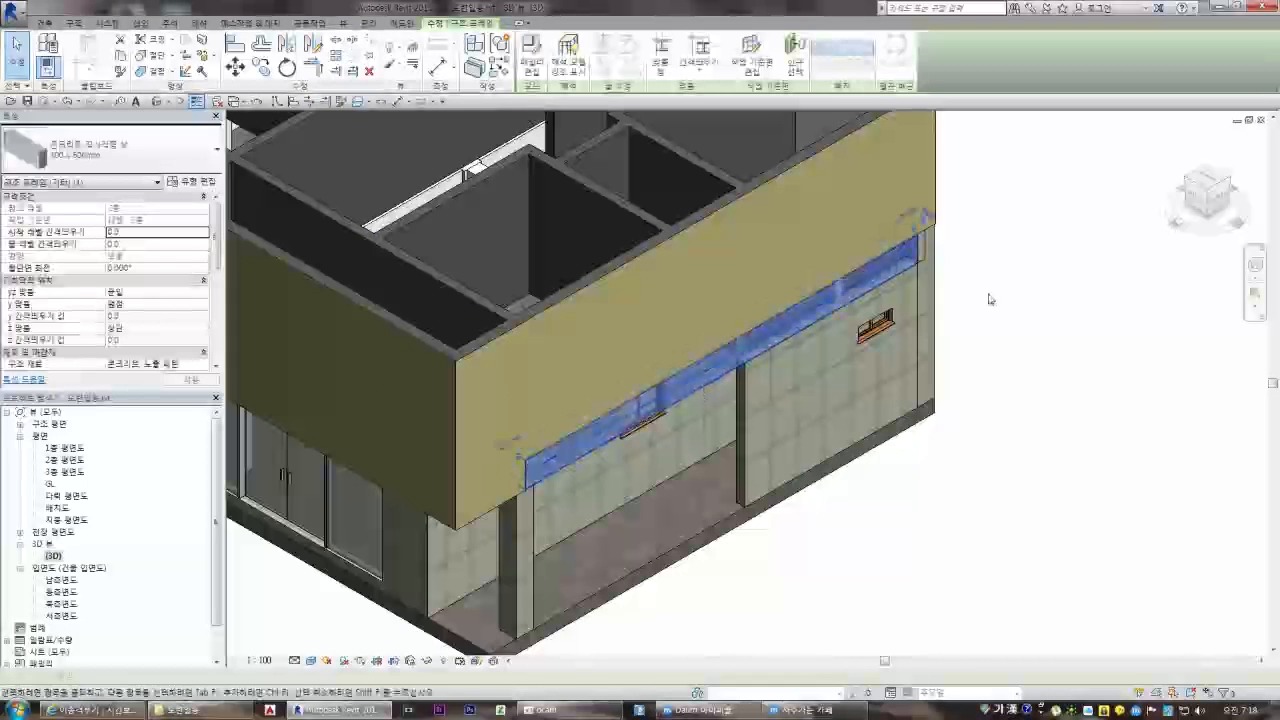
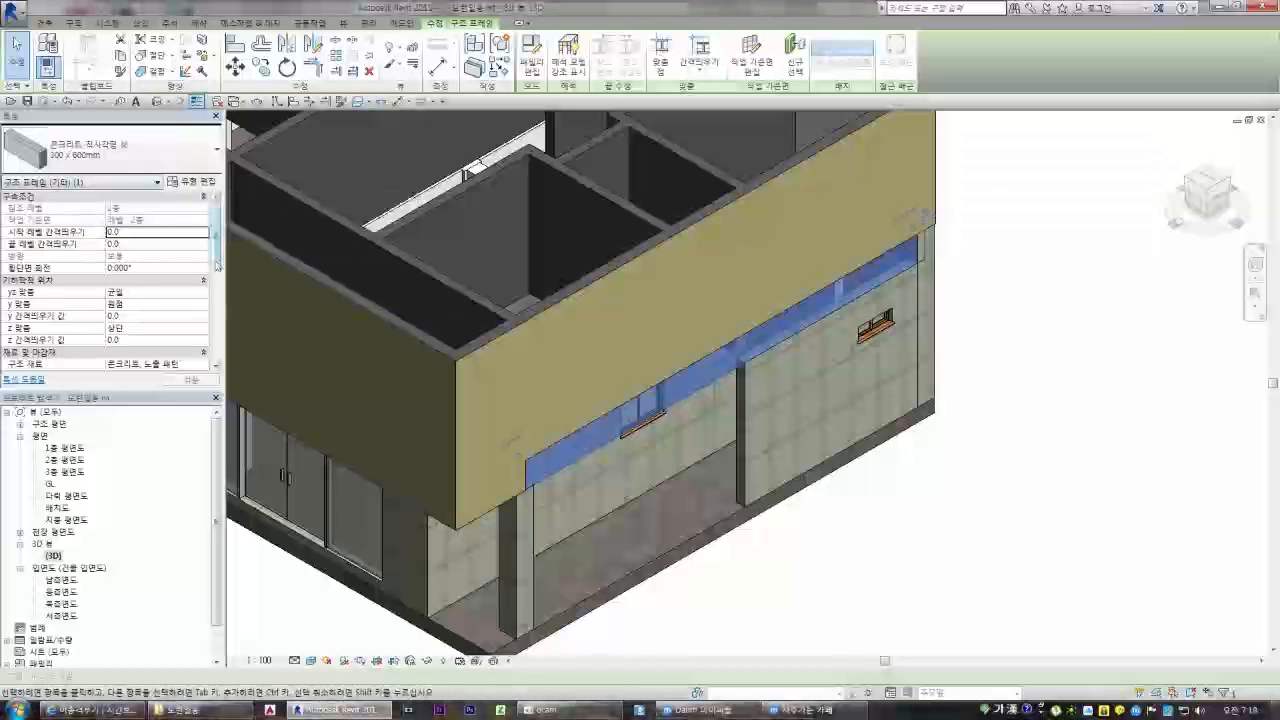
pyautogui.scroll(-3, 216, 297)
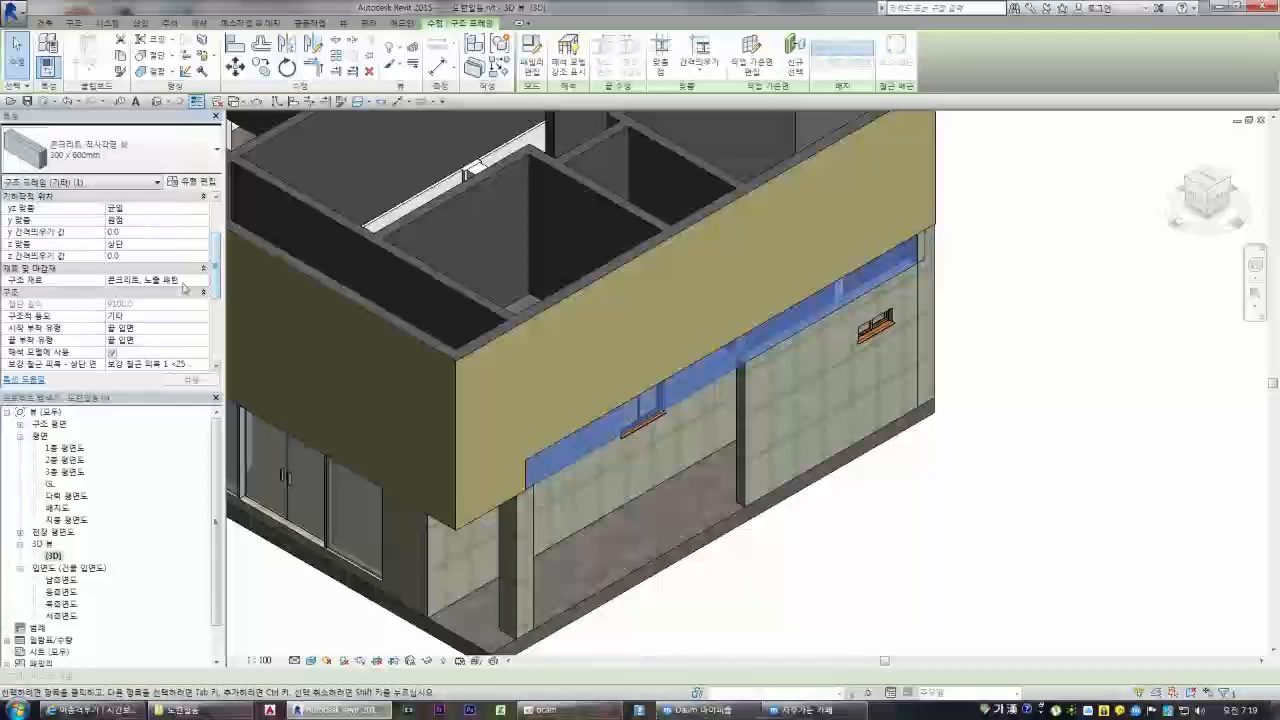
pyautogui.click(204, 281)
pyautogui.scroll(6, 440, 250)
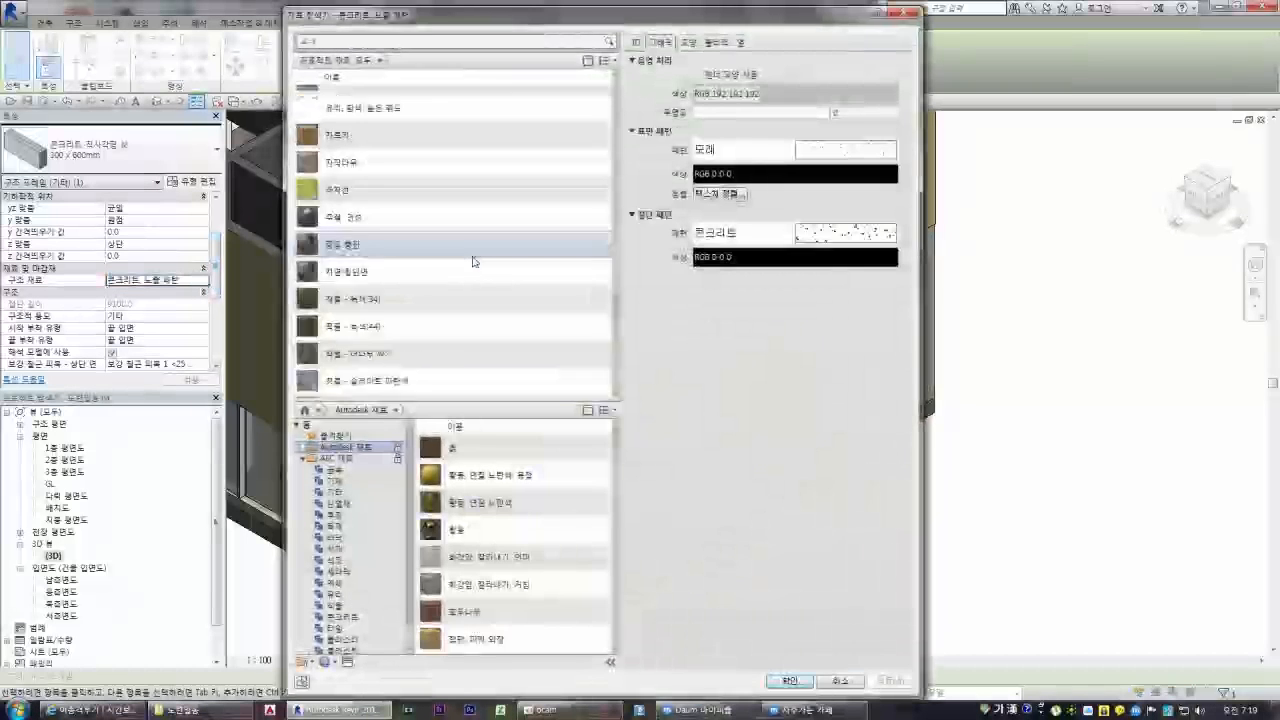
pyautogui.scroll(-15, 465, 246)
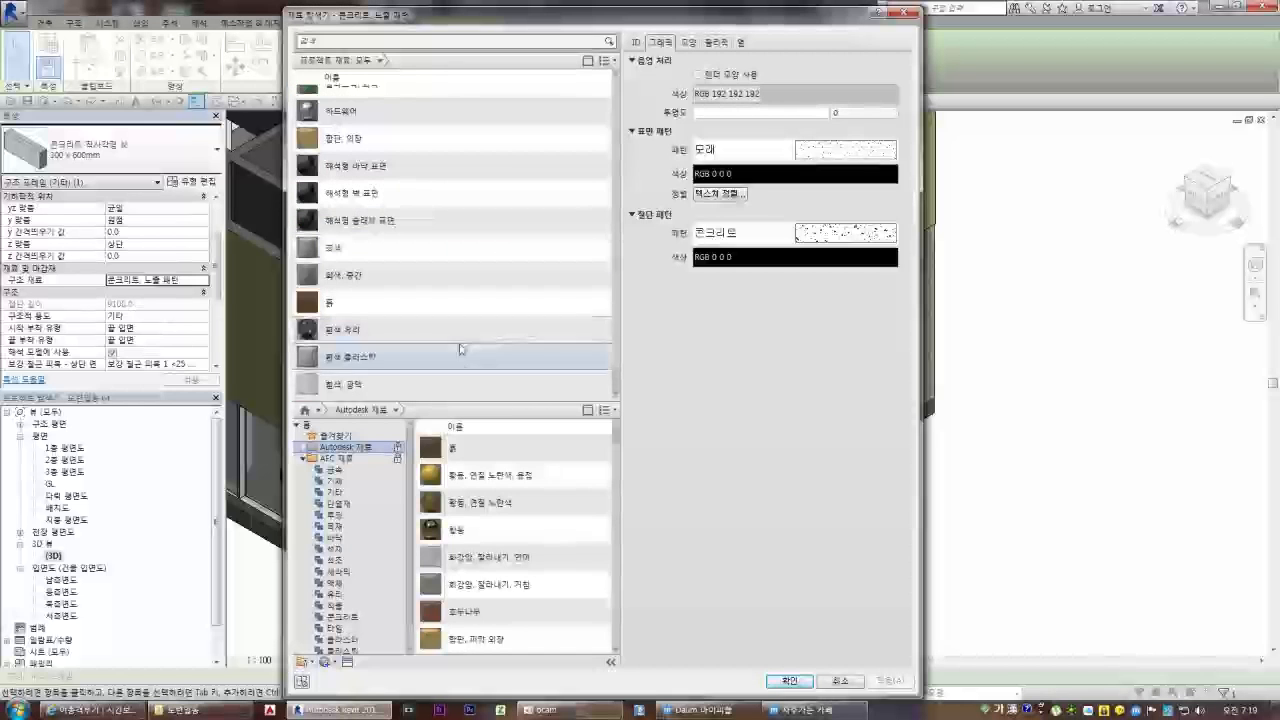
pyautogui.scroll(-1, 409, 545)
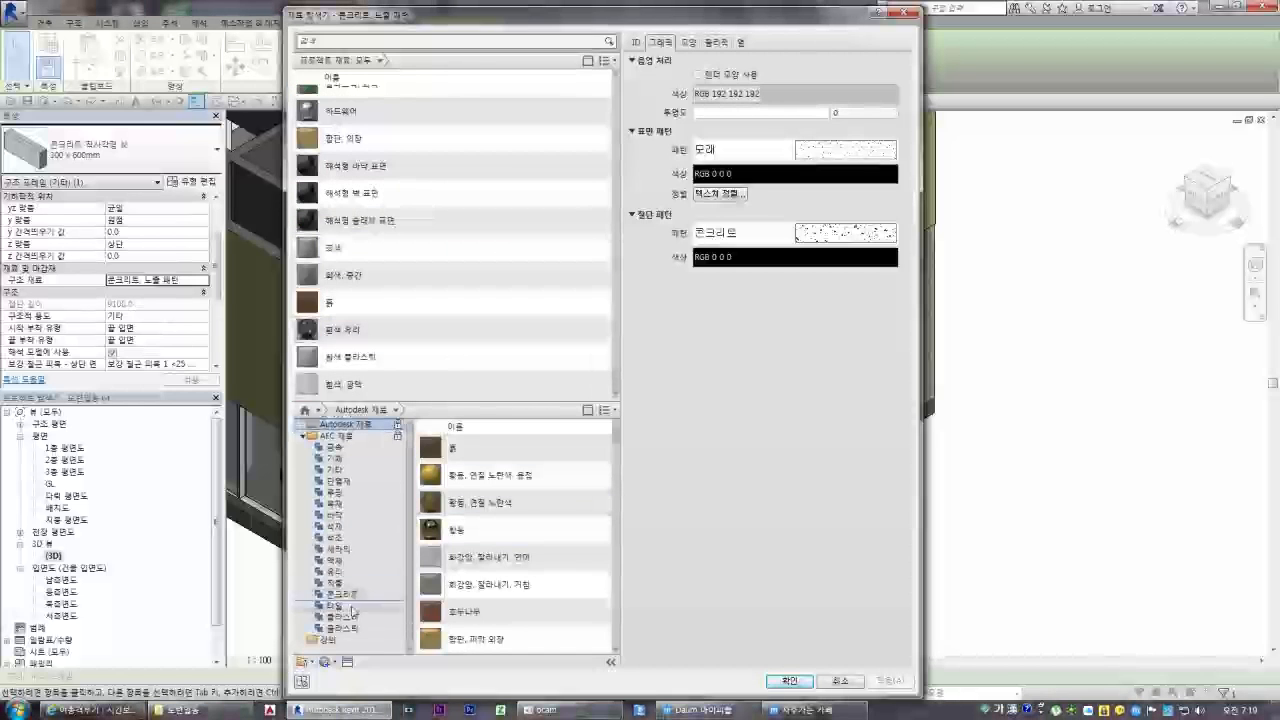
pyautogui.click(338, 616)
pyautogui.click(468, 449)
pyautogui.click(478, 475)
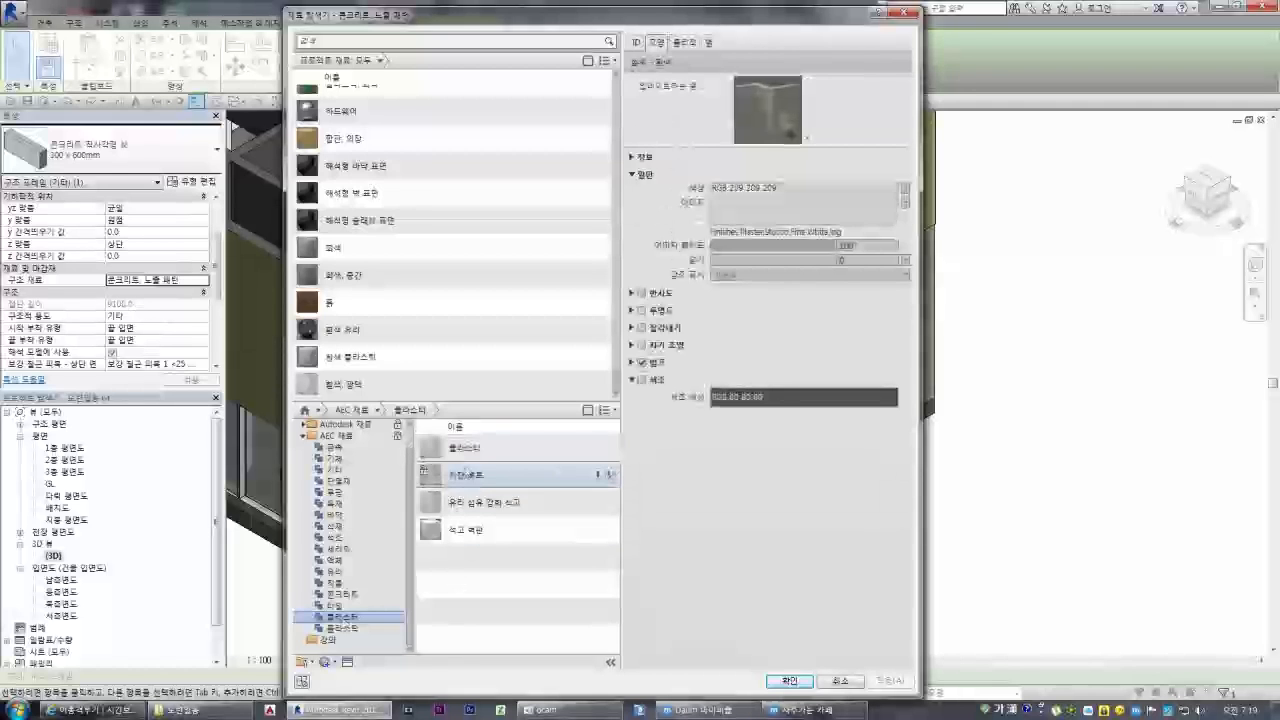
pyautogui.doubleClick(474, 477)
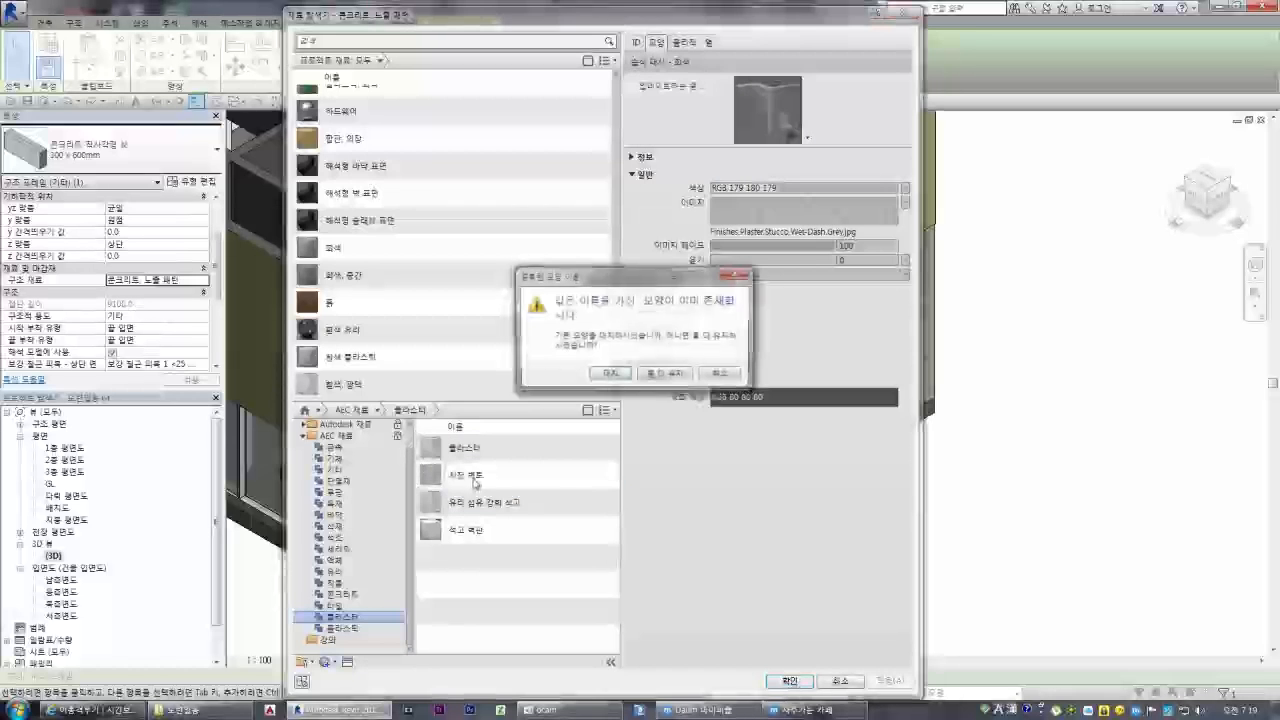
pyautogui.click(665, 374)
# Assign the 치장 벽토 material to the concrete beam beneath the second-floor east wall
pyautogui.moveTo(616, 376); pyautogui.dragTo(617, 347)
pyautogui.scroll(5, 376, 320)
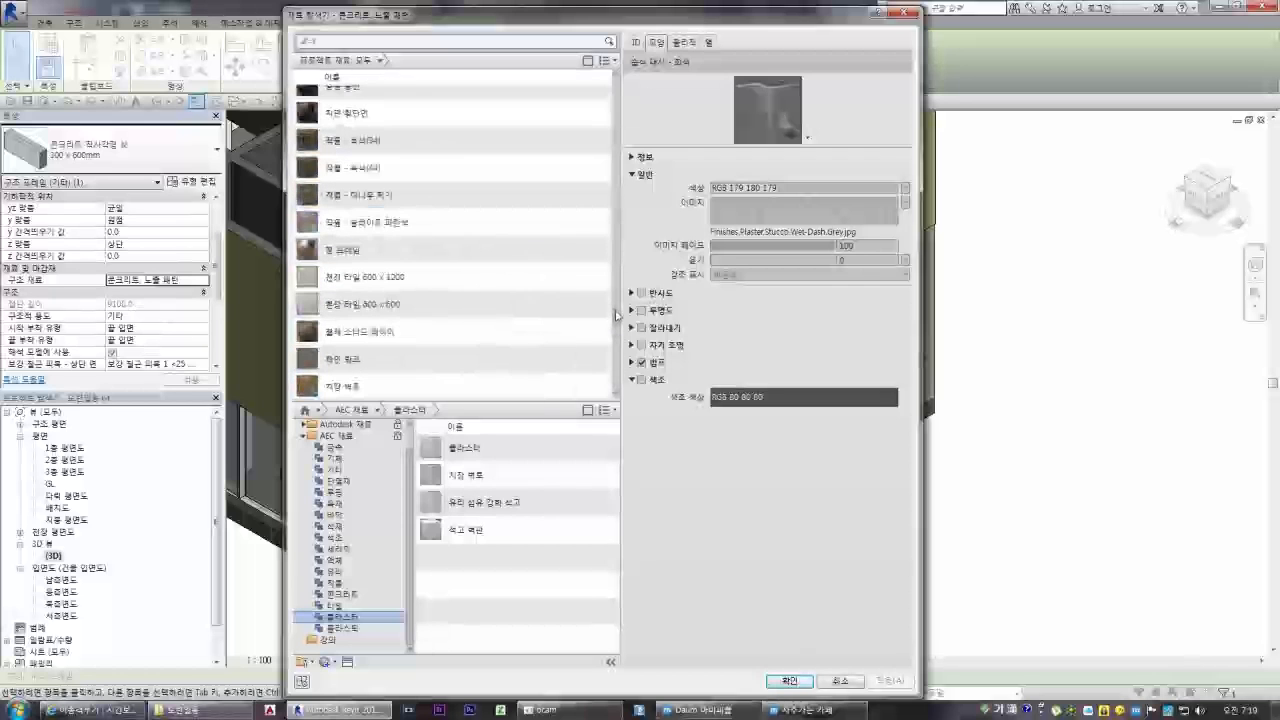
pyautogui.doubleClick(376, 322)
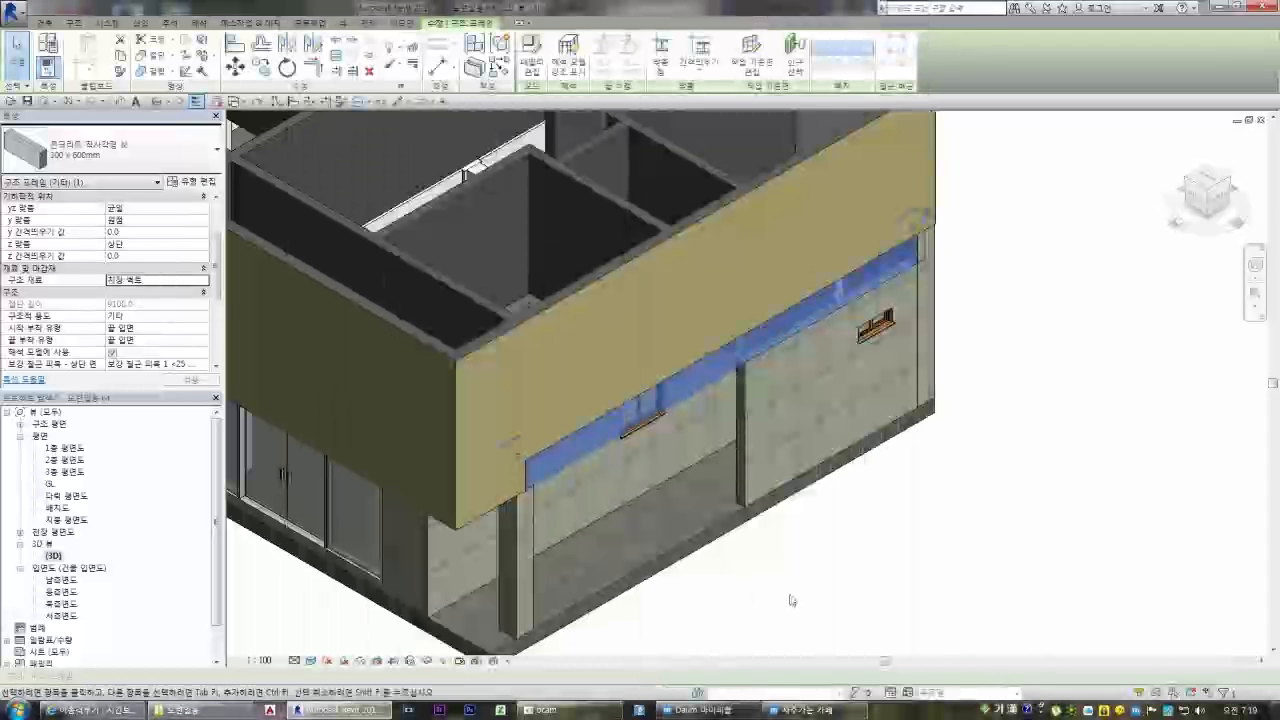
pyautogui.click(912, 612)
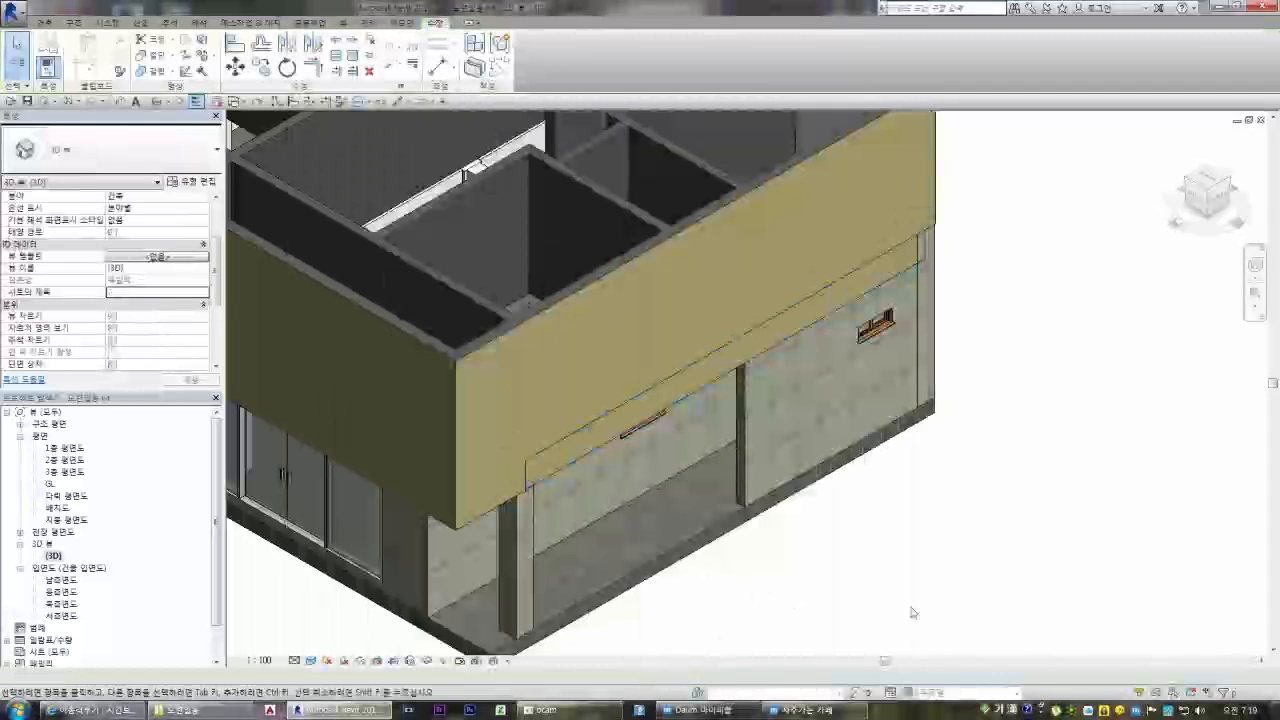
# Set the top offset of the 200 mm exposed concrete window wall beneath the white beams to -600
pyautogui.click(1229, 189)
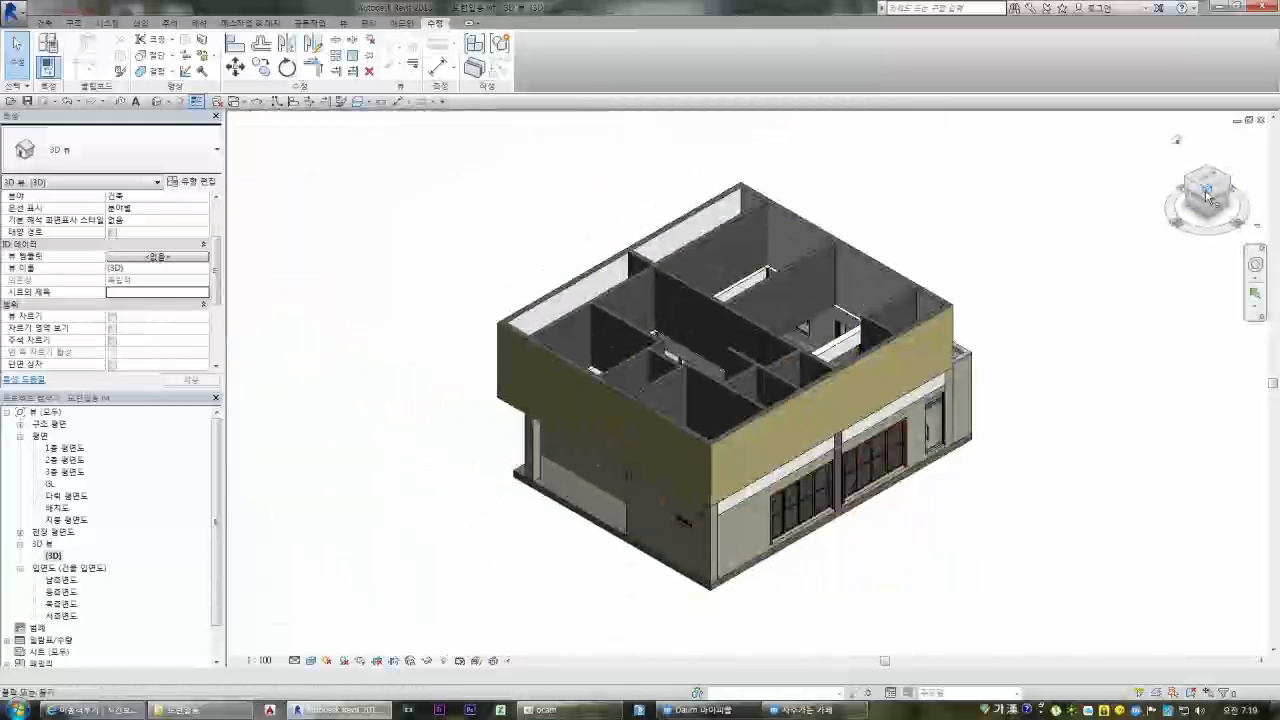
pyautogui.moveTo(1207, 197); pyautogui.dragTo(1214, 178)
pyautogui.scroll(5, 742, 434)
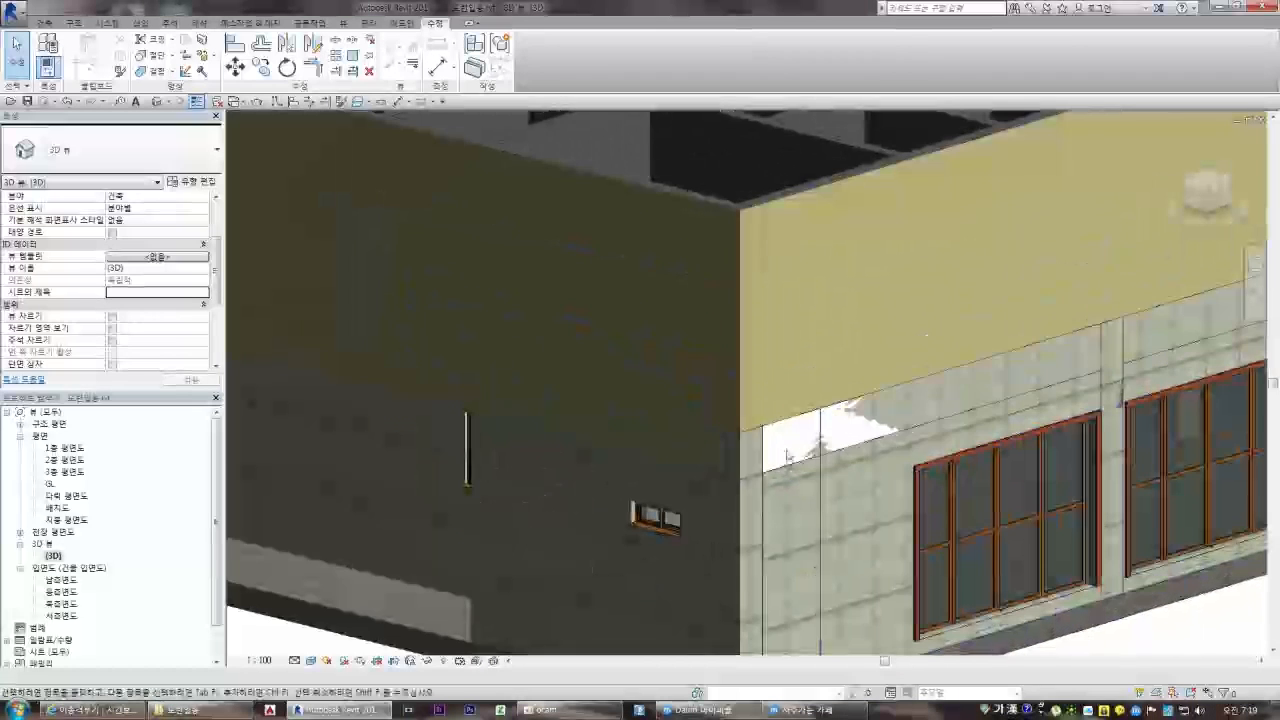
pyautogui.scroll(-4, 750, 445)
pyautogui.scroll(4, 720, 450)
pyautogui.click(705, 422)
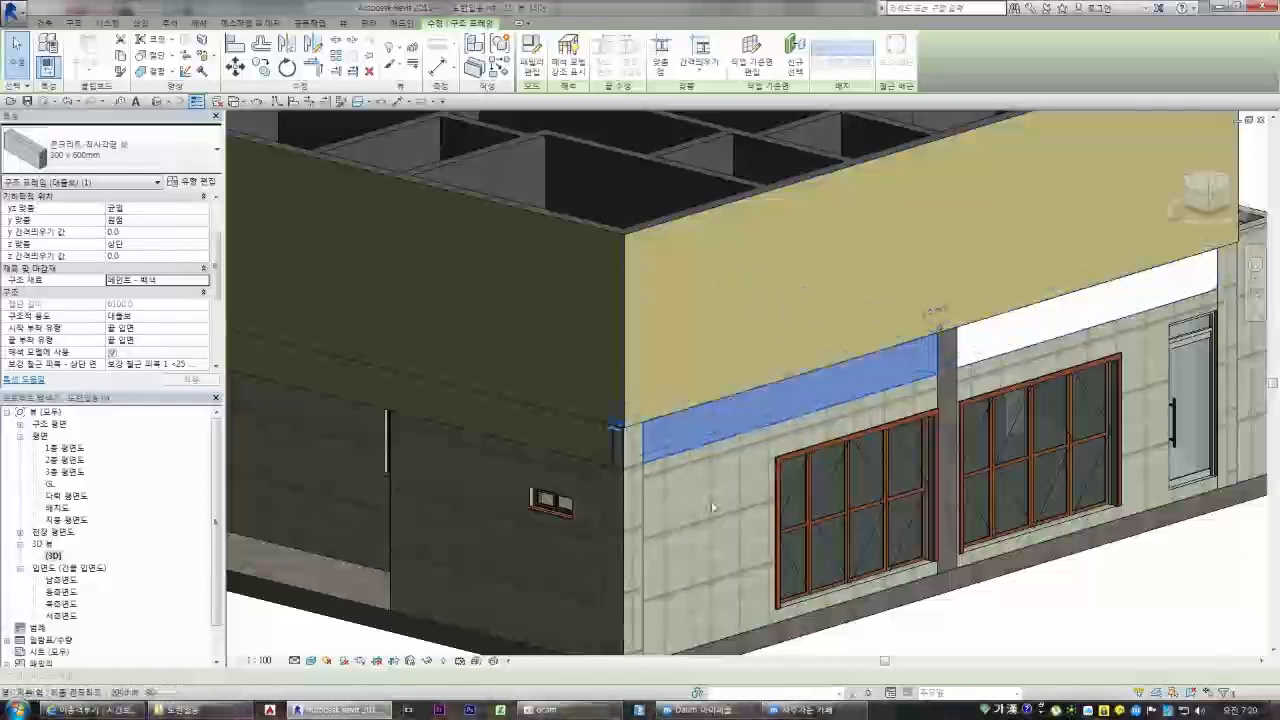
pyautogui.click(671, 458)
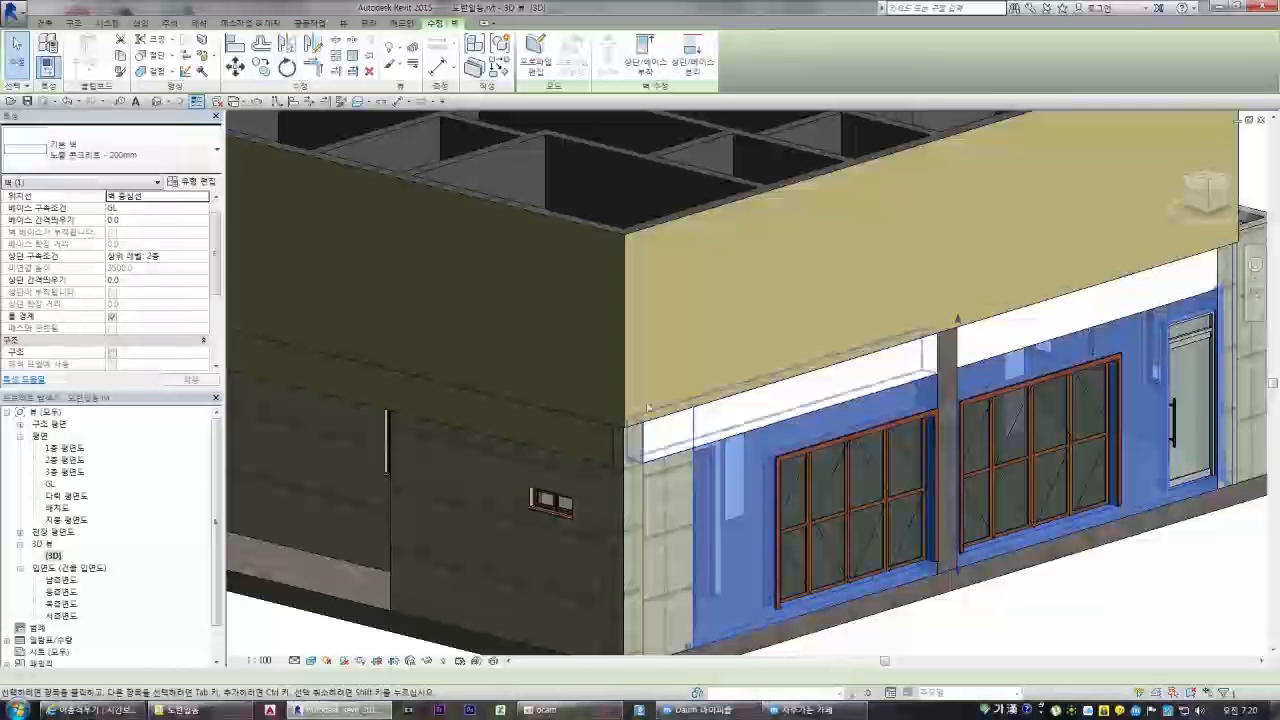
pyautogui.click(142, 281)
pyautogui.write('-600')
pyautogui.press('Return')
pyautogui.click(931, 614)
pyautogui.scroll(-1, 792, 506)
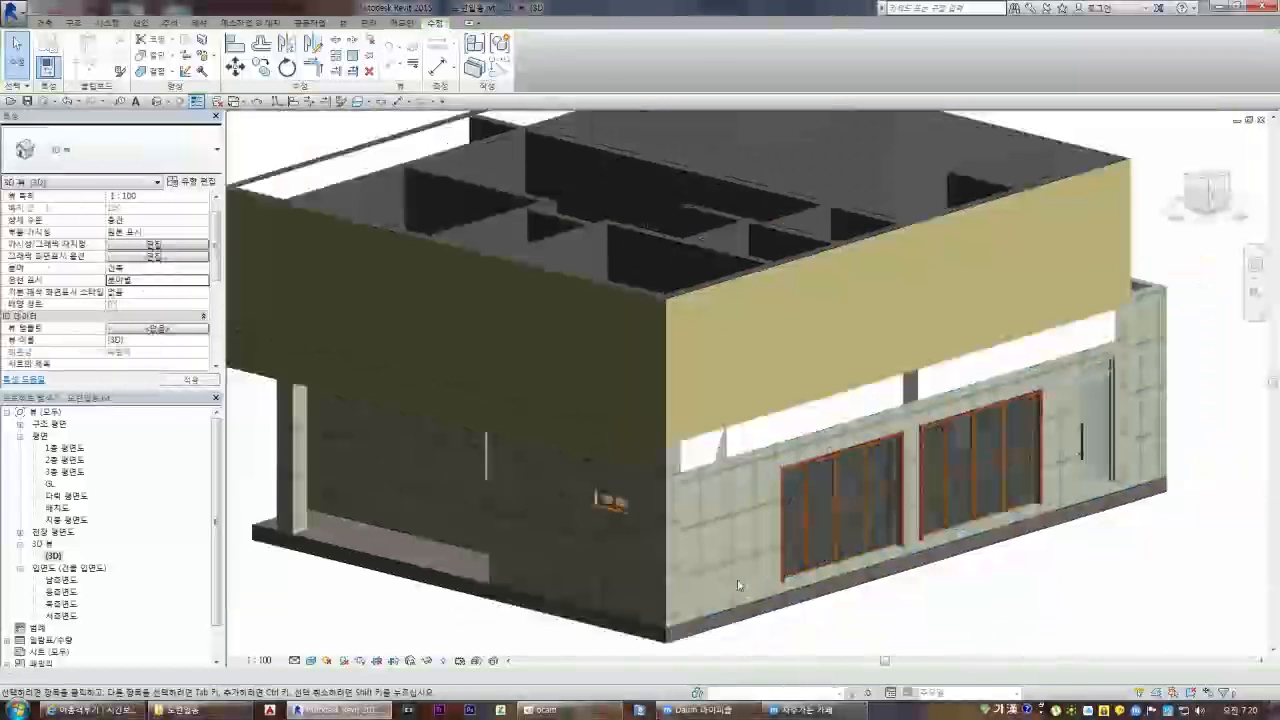
# Lower the adjoining bathroom tile wall's top to the beam's underside and set the 400 x 400 corner column's top offset to -600
pyautogui.click(702, 540)
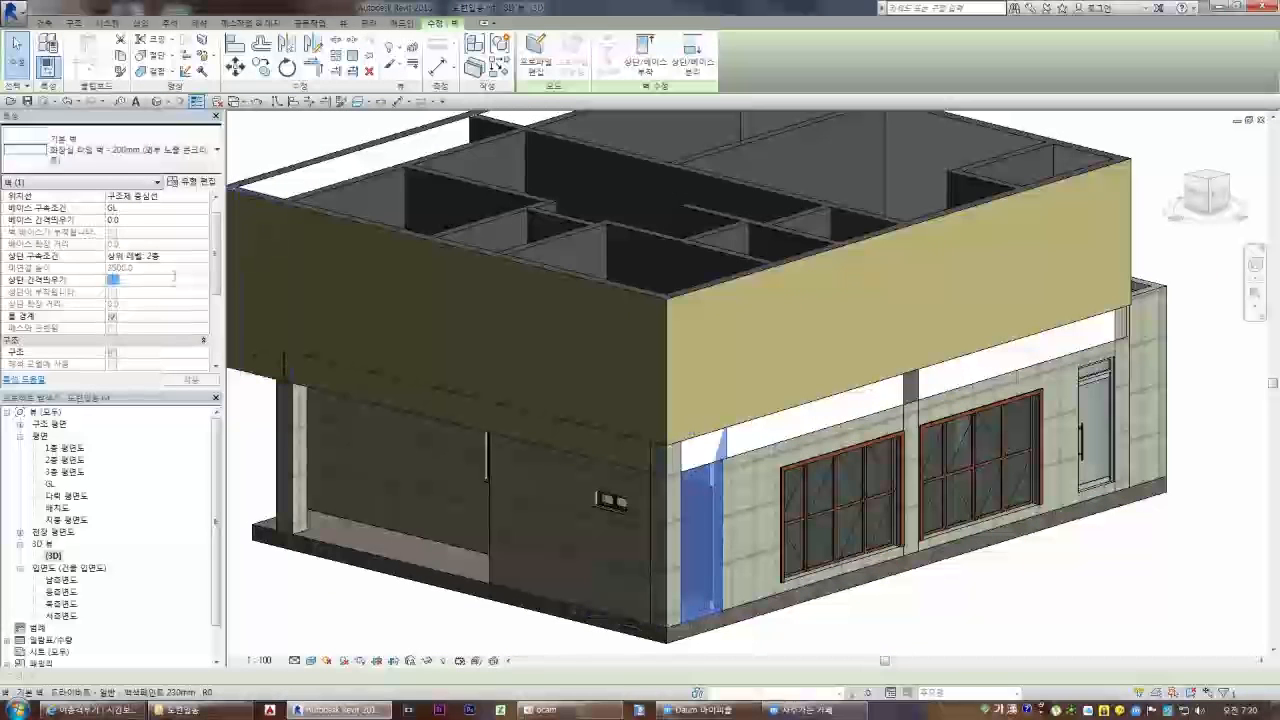
pyautogui.click(874, 643)
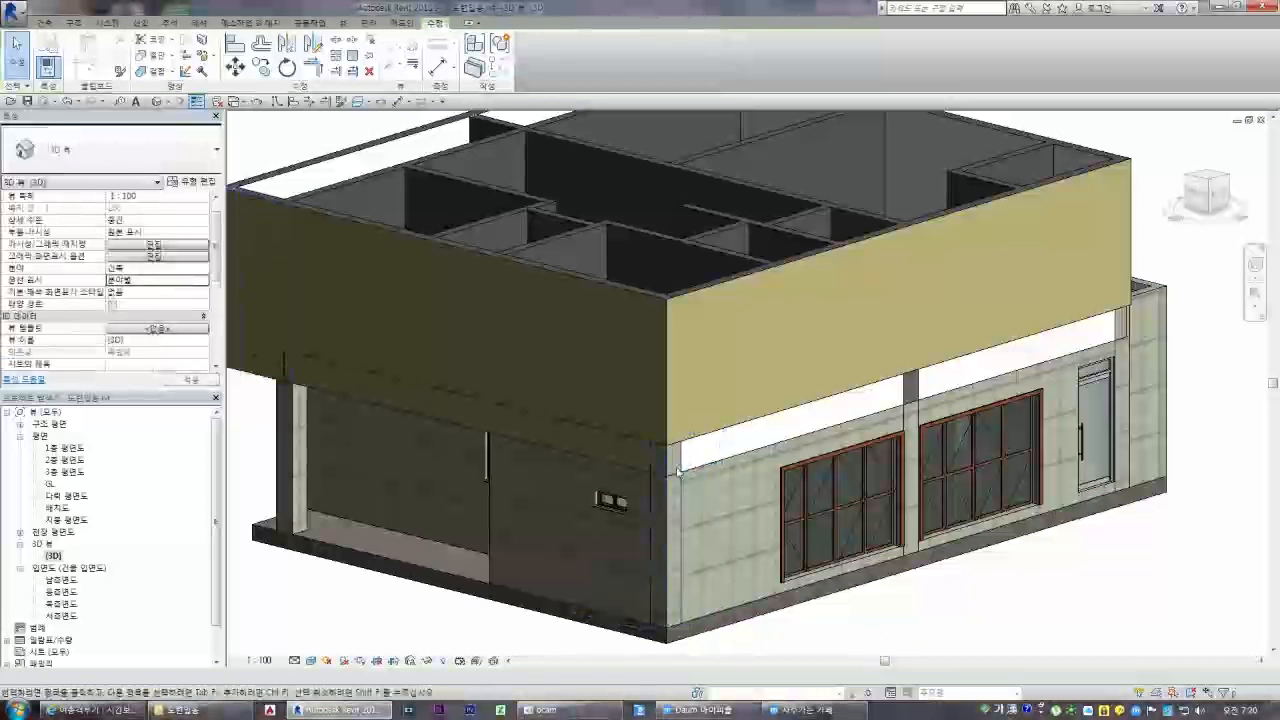
pyautogui.click(650, 468)
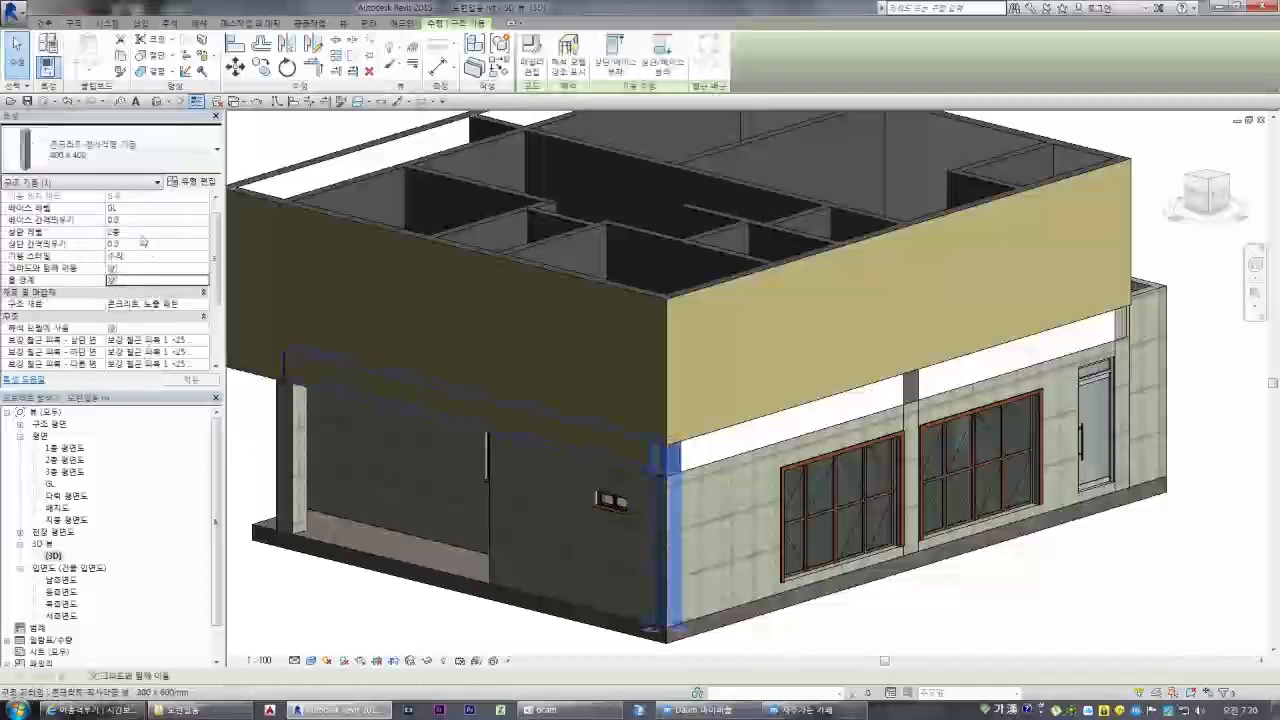
pyautogui.click(140, 243)
pyautogui.write('-600')
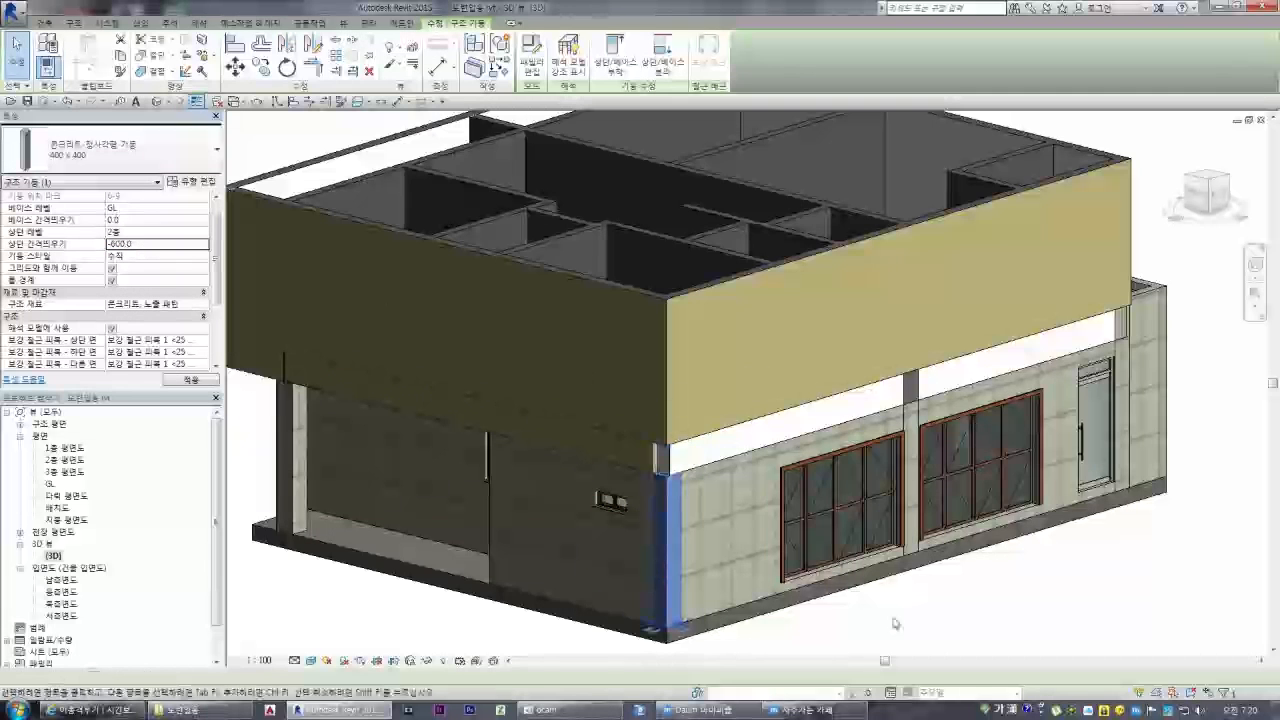
# Set the top offset of the 400 x 400 column between the two large windows to -600
pyautogui.click(911, 385)
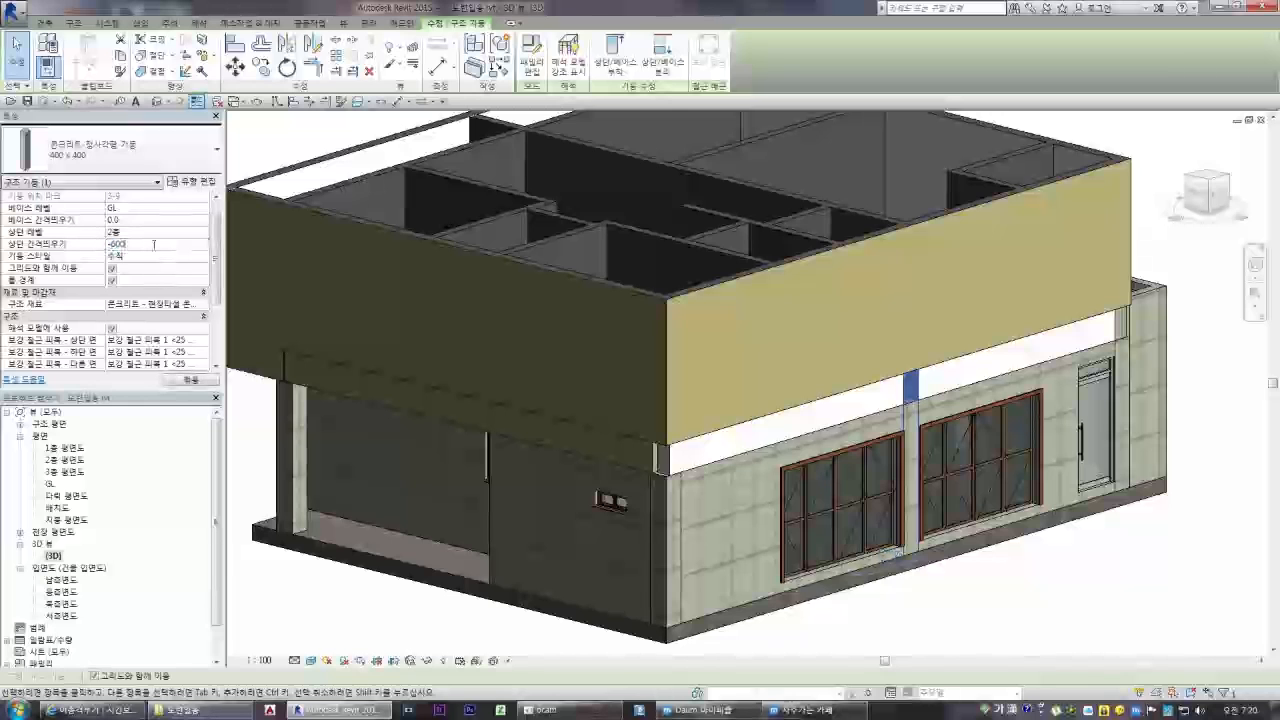
pyautogui.click(678, 461)
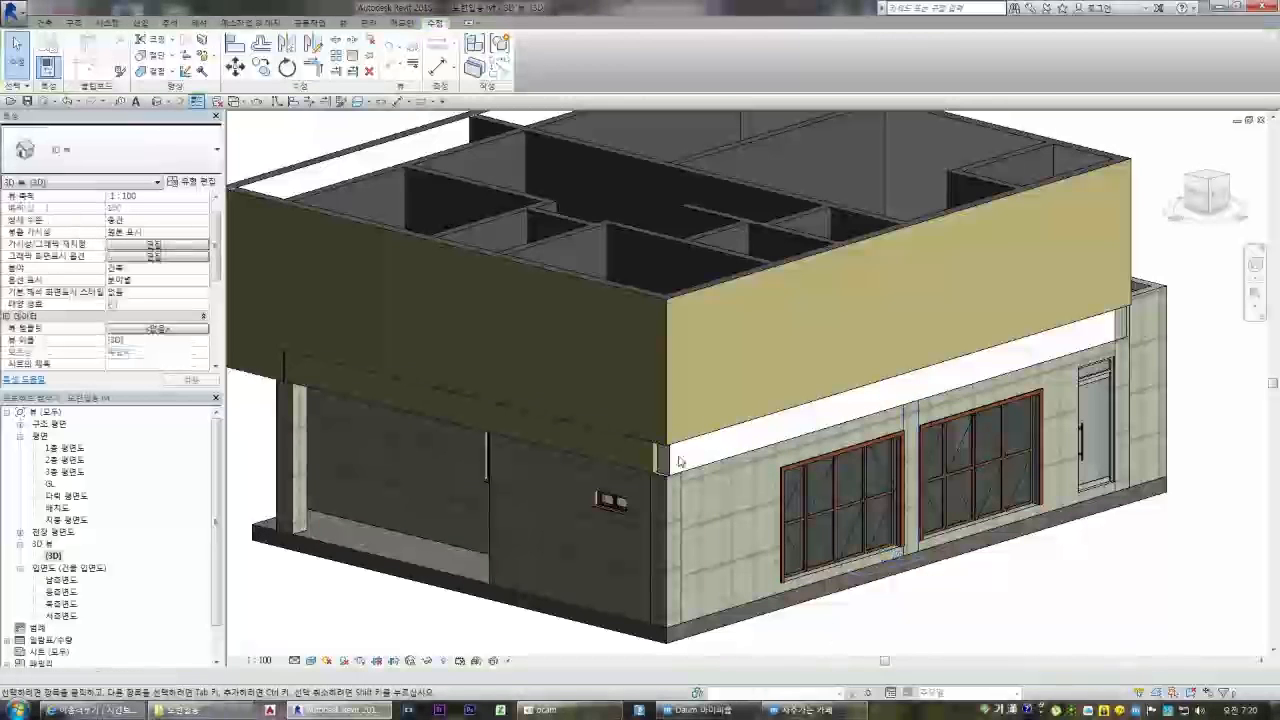
# Match the beam above the large windows to the type properties of the finished beam around the corner
pyautogui.click(121, 74)
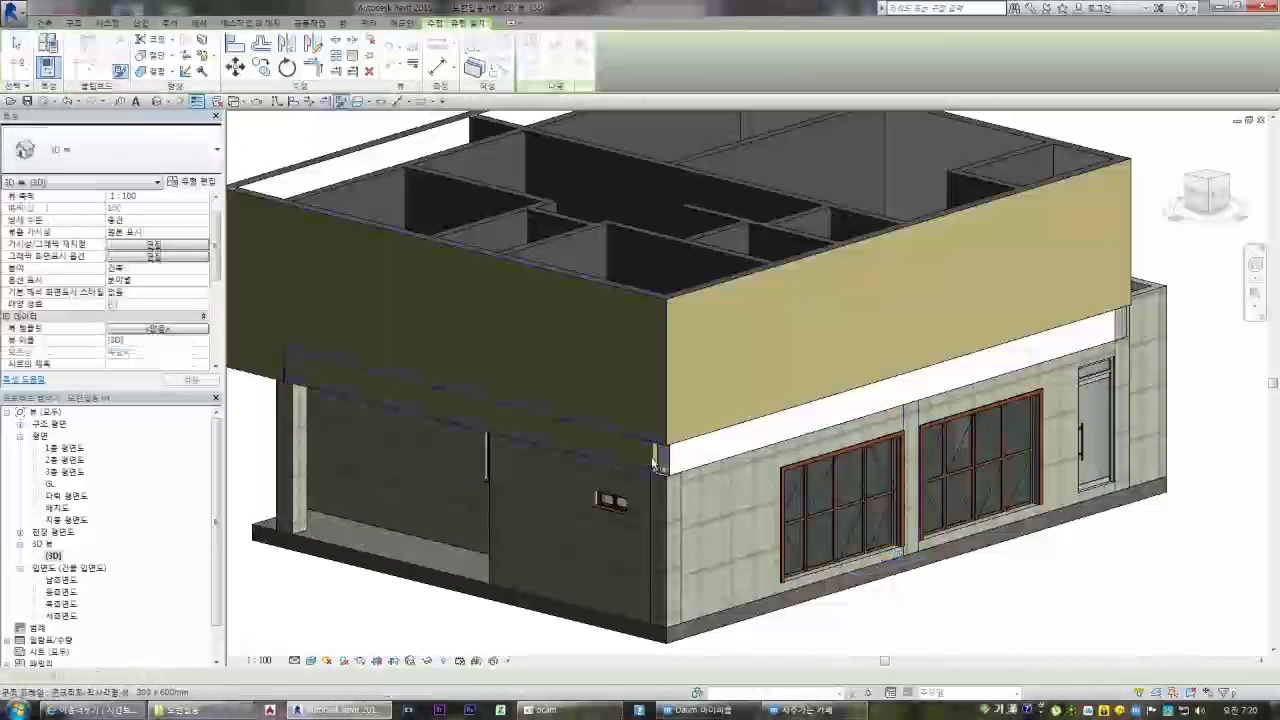
pyautogui.click(655, 463)
pyautogui.click(866, 436)
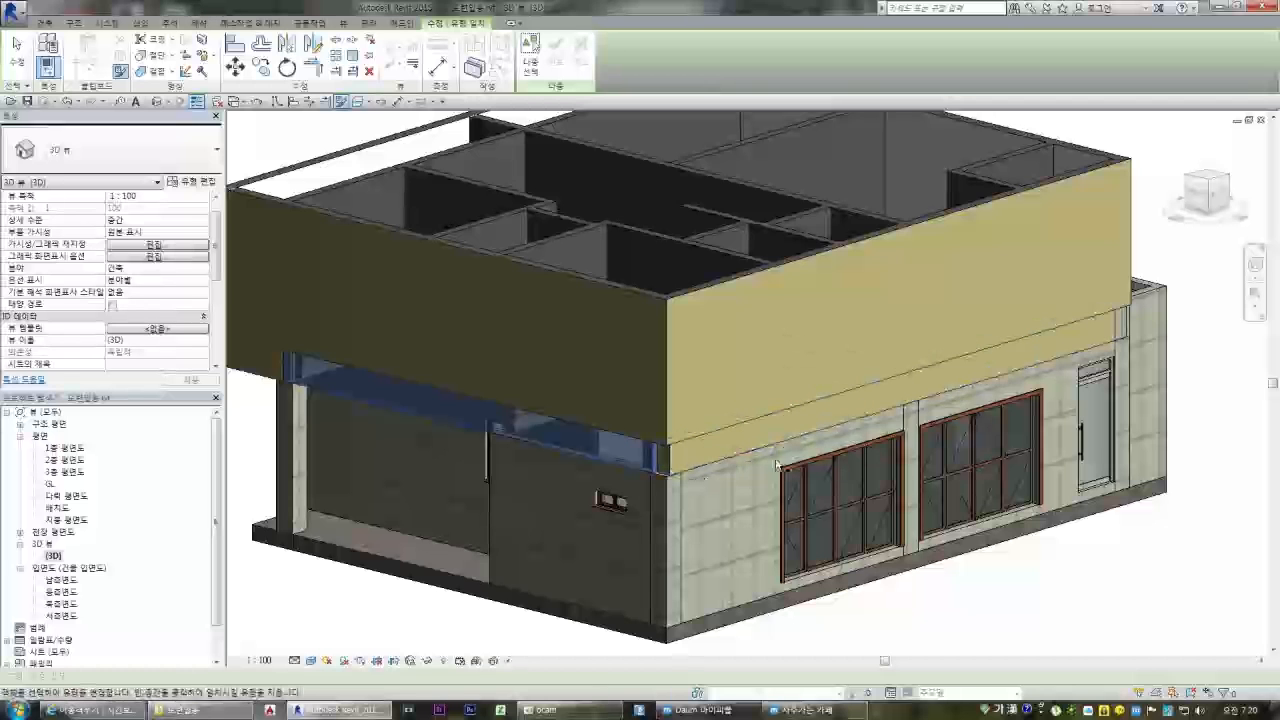
pyautogui.press('Escape')
pyautogui.scroll(5, 667, 468)
pyautogui.scroll(2, 667, 473)
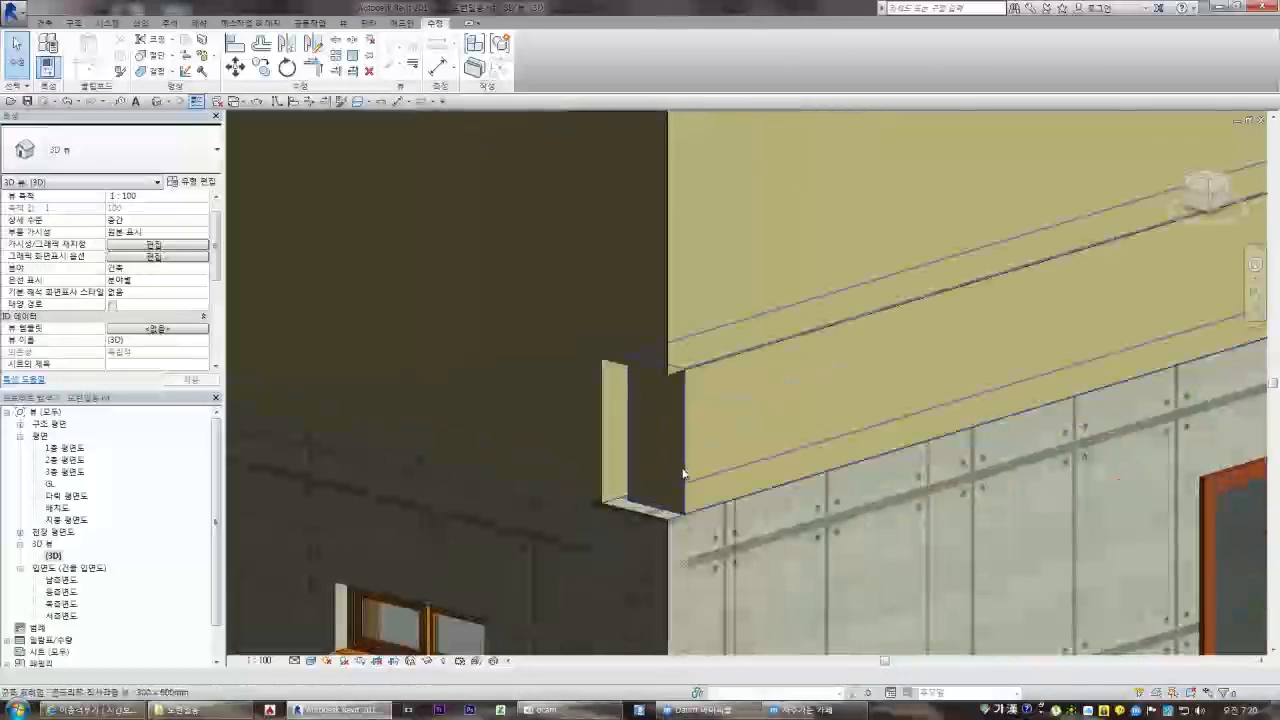
pyautogui.click(668, 468)
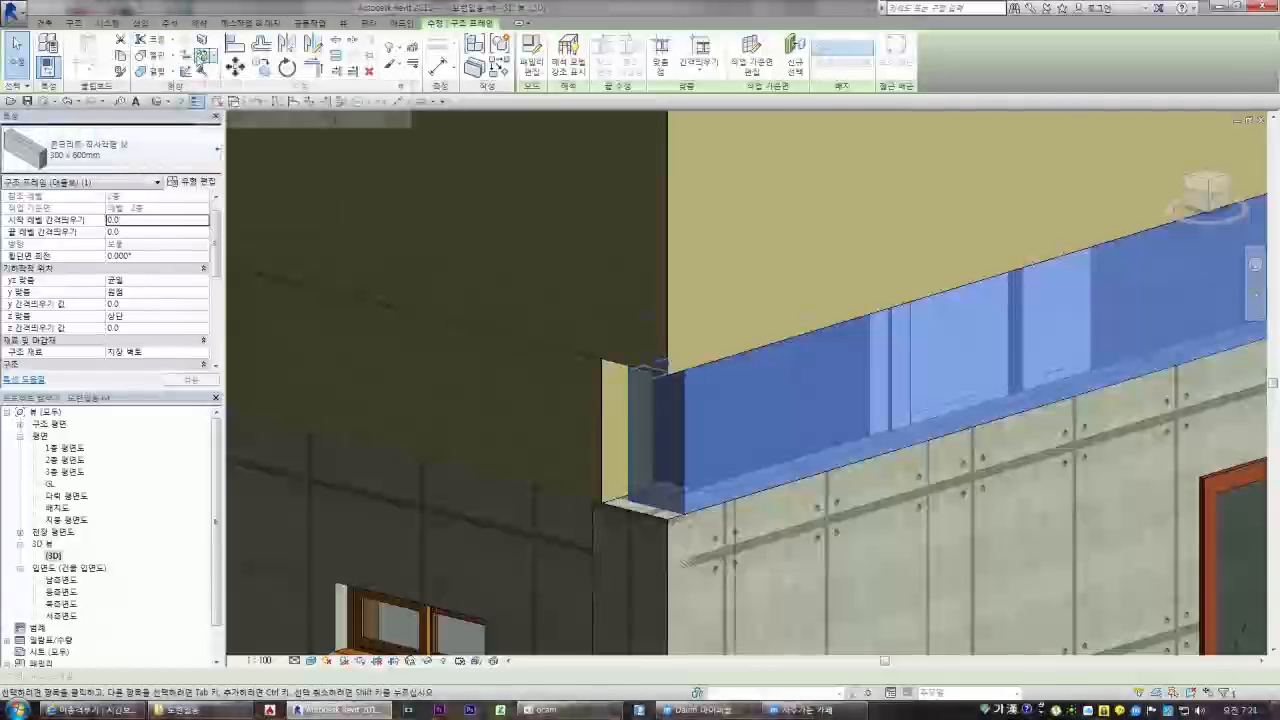
pyautogui.click(186, 56)
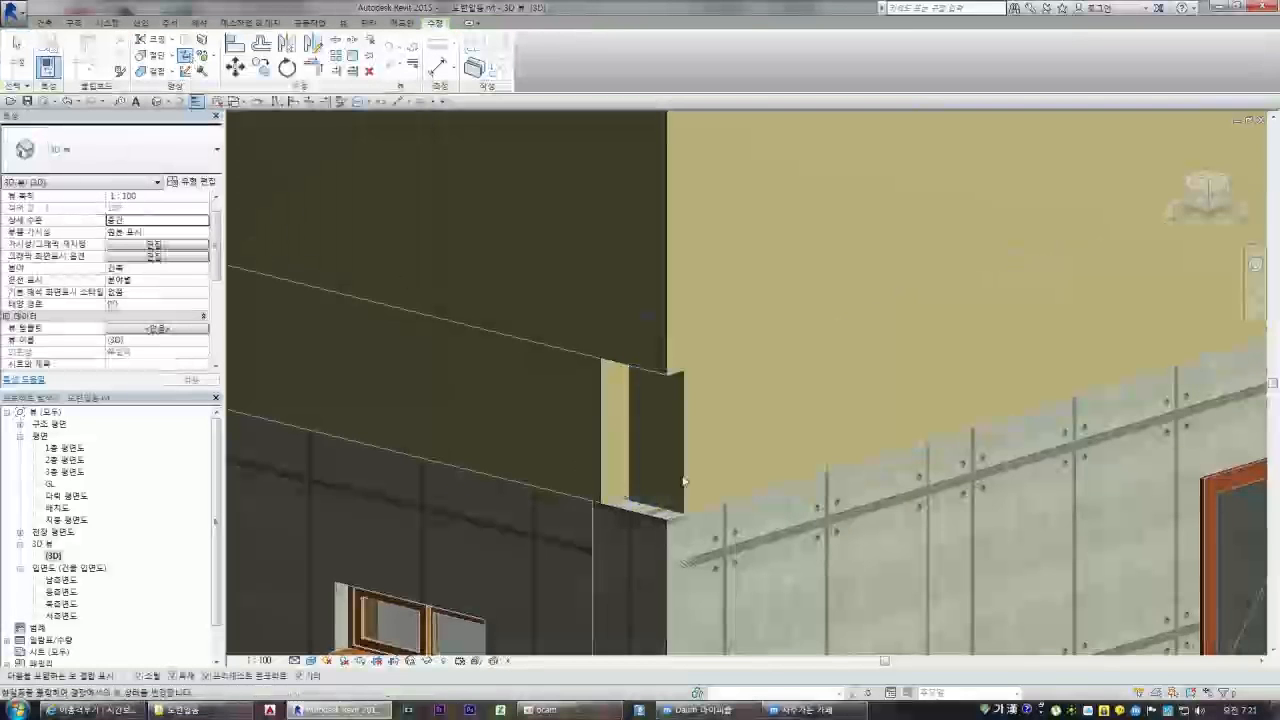
pyautogui.press('Escape')
# Trim the two beams under the second-floor walls to a closed corner above the 400 x 400 corner column
pyautogui.click(309, 101)
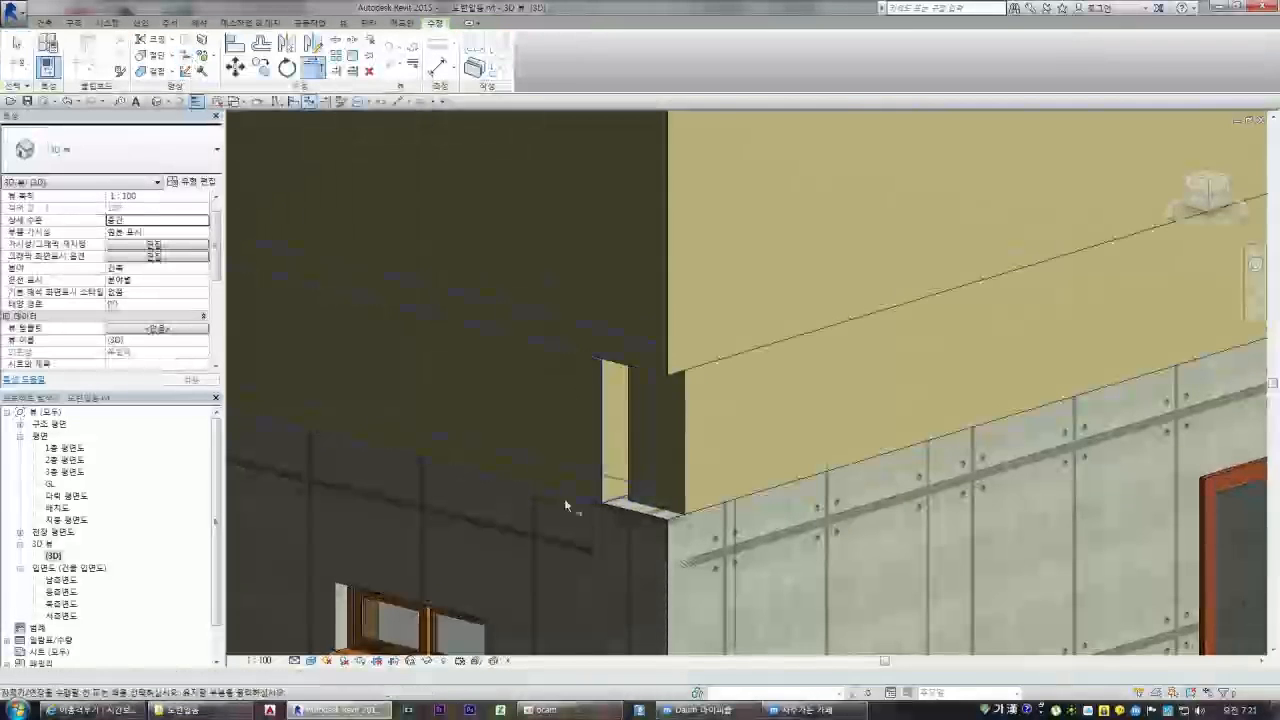
pyautogui.keyDown('shift'); pyautogui.moveTo(605, 485); pyautogui.dragTo(695, 417, button='middle'); pyautogui.keyUp('shift')
pyautogui.scroll(2, 613, 415)
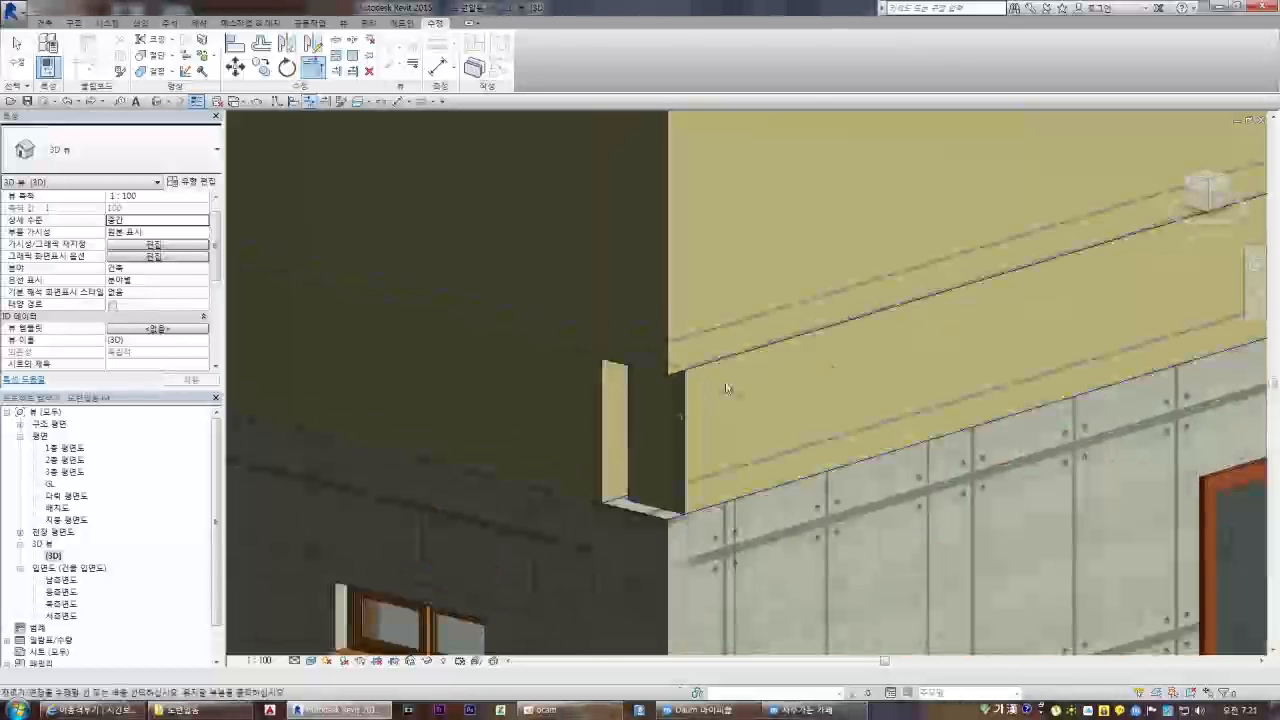
pyautogui.click(856, 328)
pyautogui.click(848, 353)
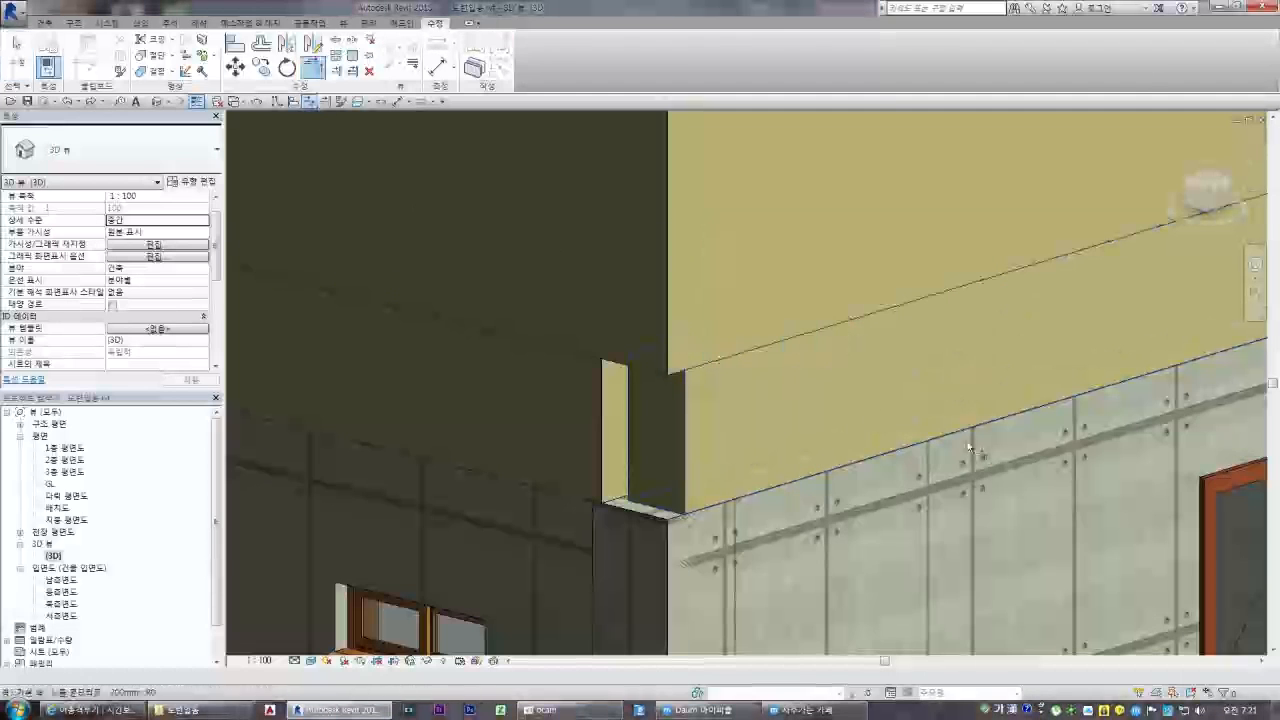
pyautogui.click(625, 462)
pyautogui.click(540, 490)
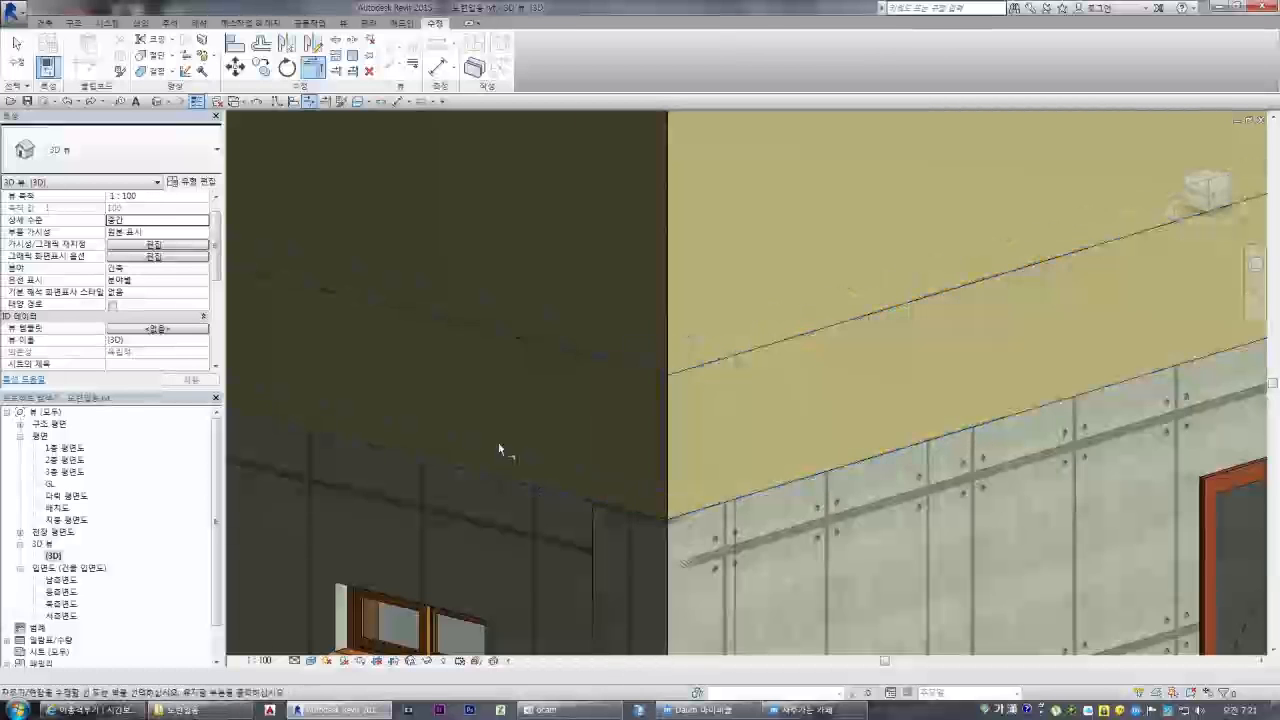
pyautogui.scroll(-5, 503, 449)
pyautogui.scroll(2, 850, 460)
pyautogui.press('Escape')
# Match the column between the large windows to the type properties of the exposed concrete corner column
pyautogui.scroll(2, 747, 380)
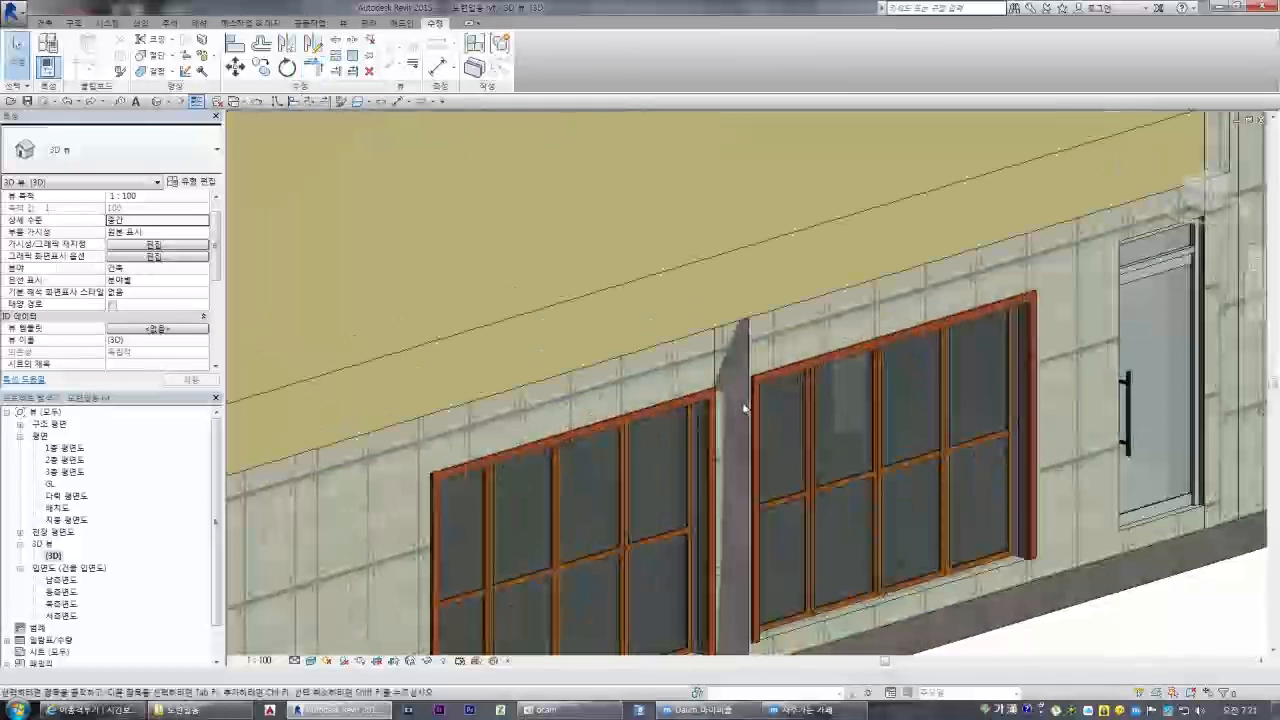
pyautogui.click(821, 402)
pyautogui.scroll(-2, 821, 402)
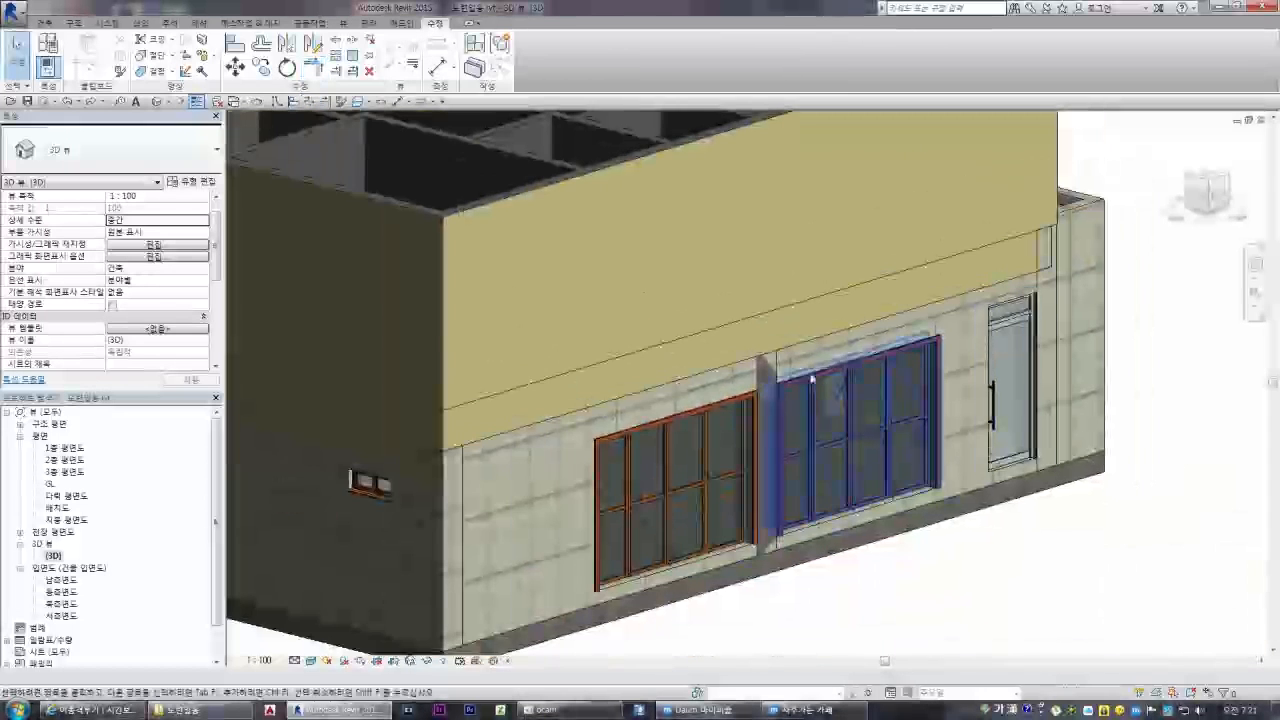
pyautogui.press('m')
pyautogui.press('a')
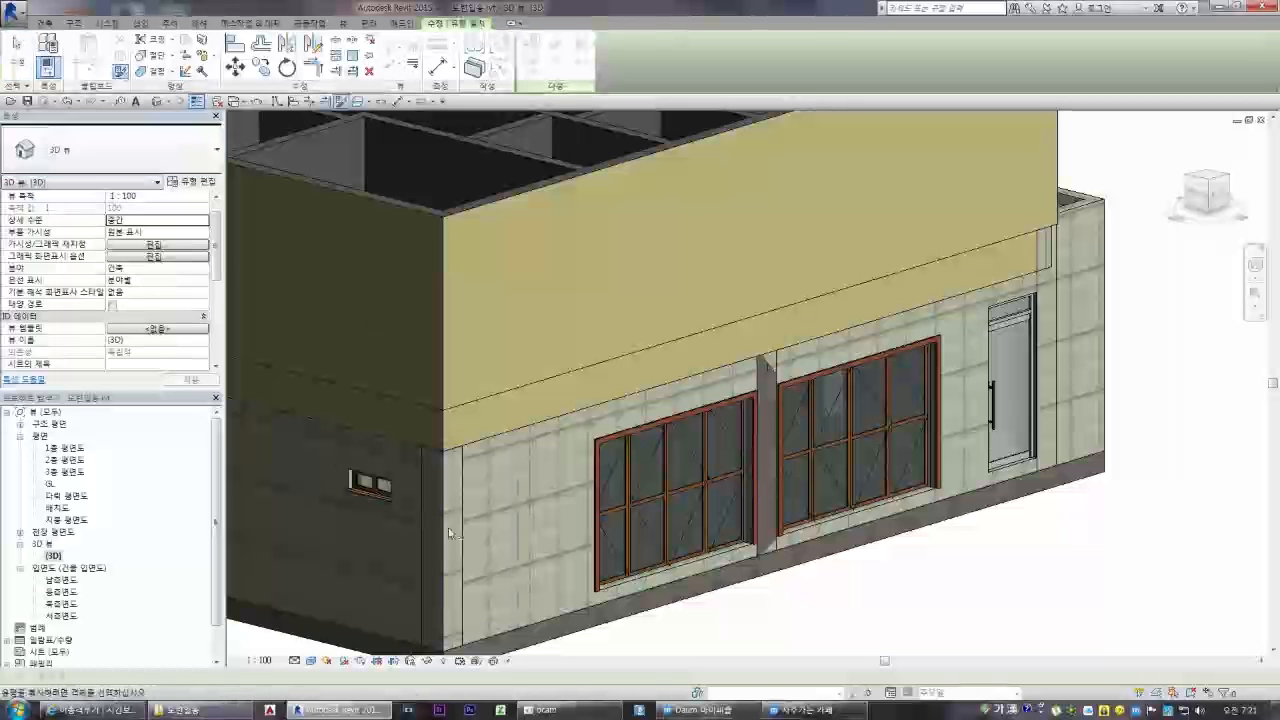
pyautogui.click(428, 612)
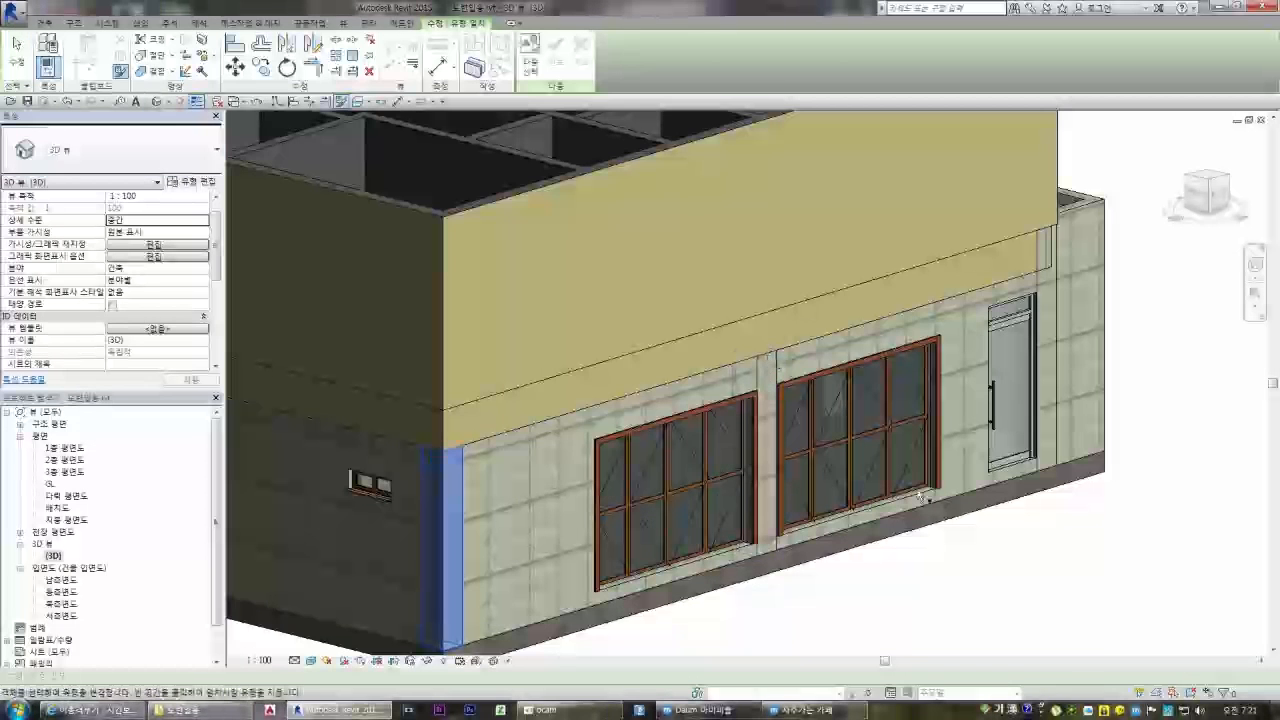
pyautogui.press('Escape')
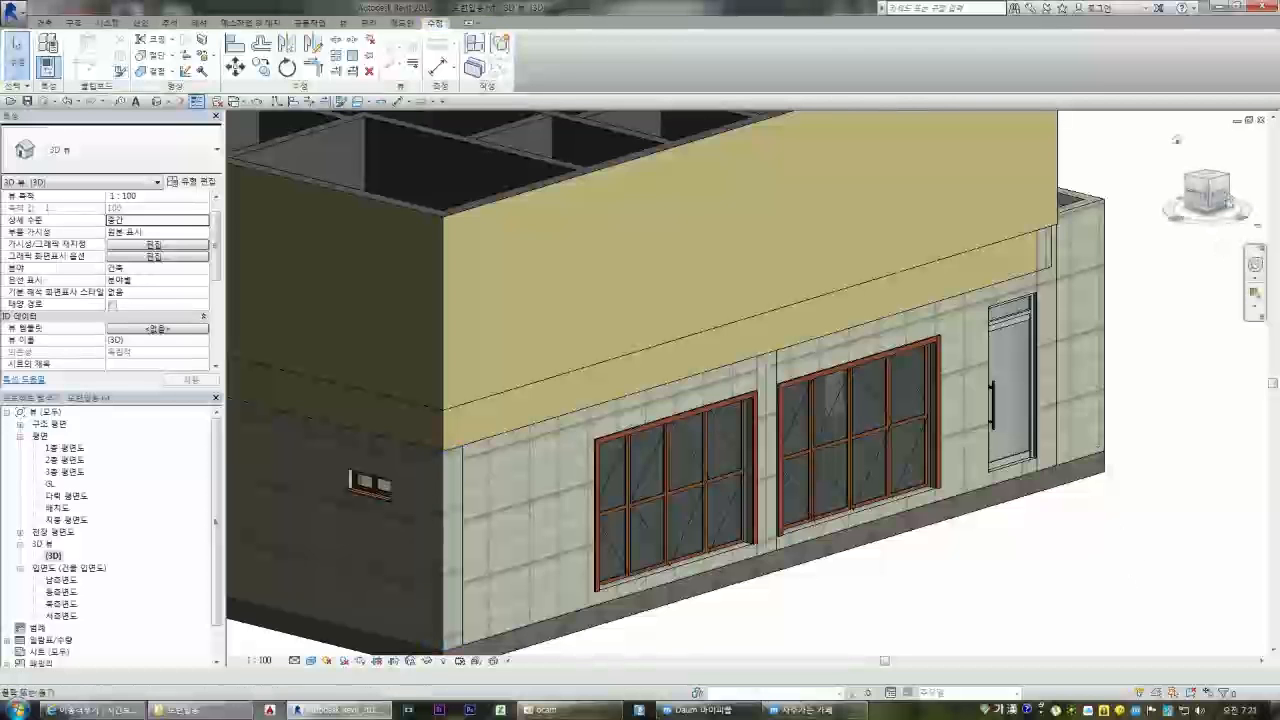
# Set the top offset of the 400 x 400 column beside the glass door to -600
pyautogui.click(1176, 140)
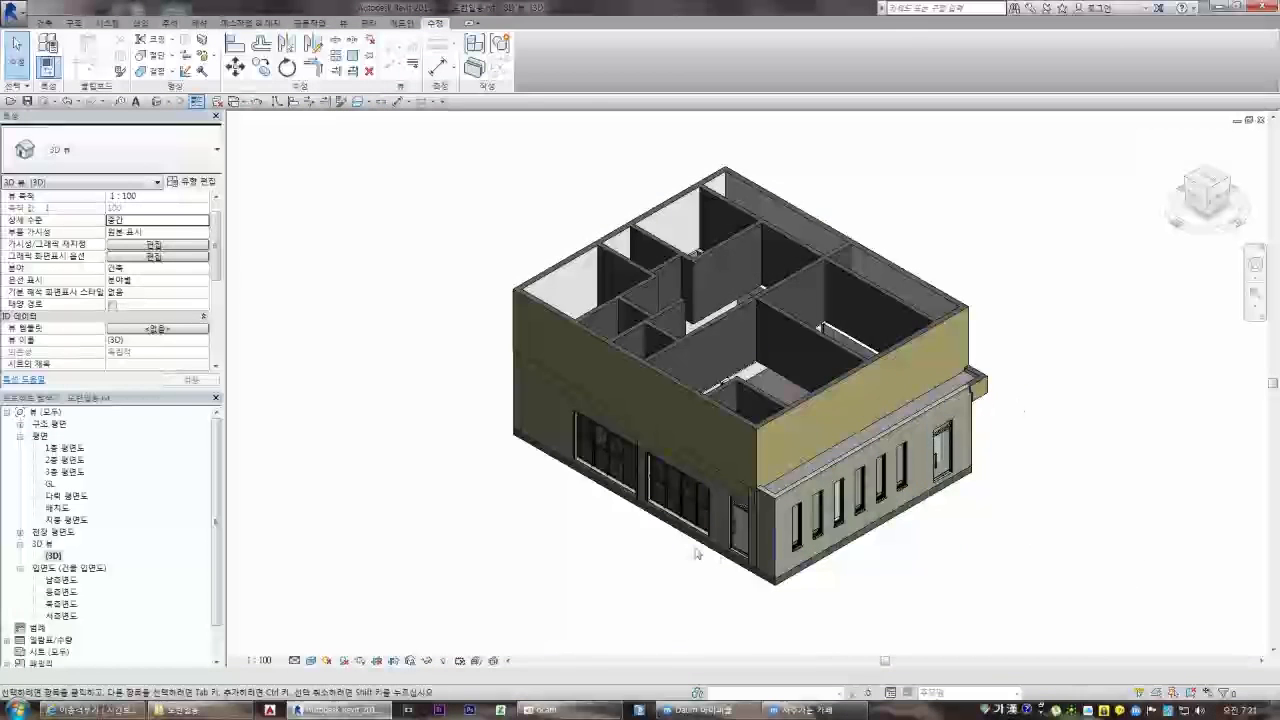
pyautogui.scroll(5, 697, 553)
pyautogui.click(1208, 196)
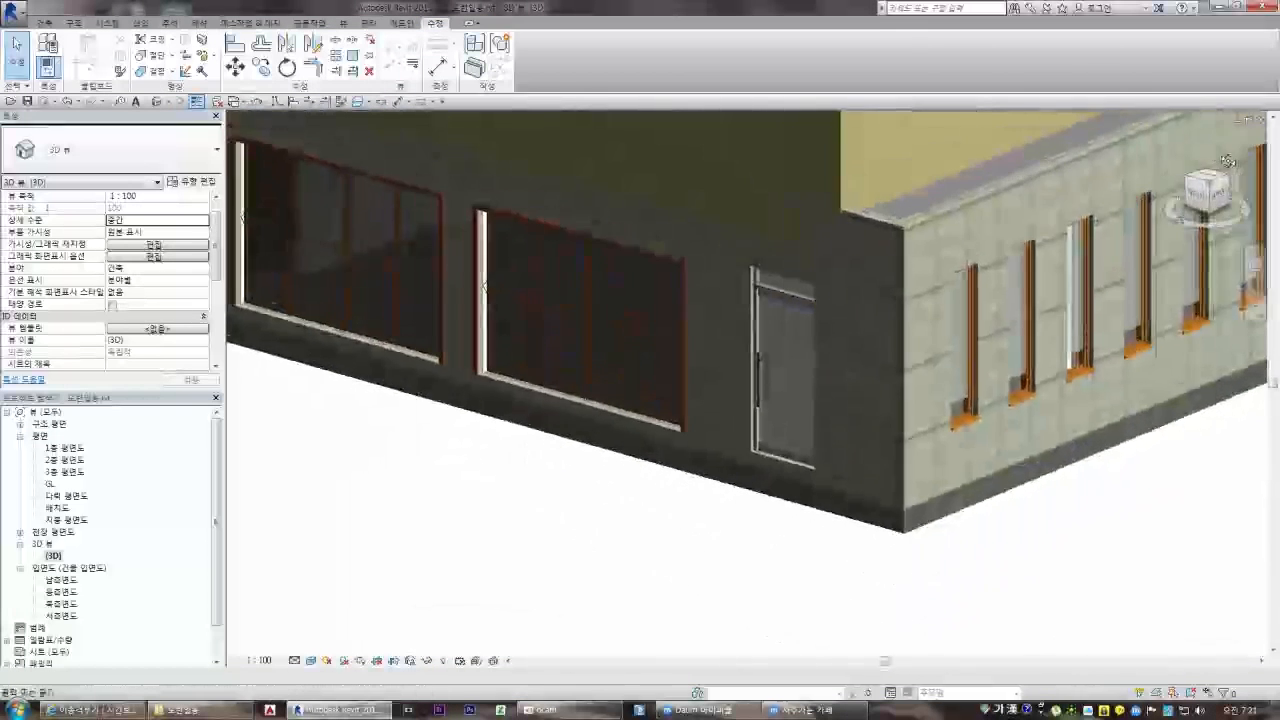
pyautogui.scroll(5, 882, 242)
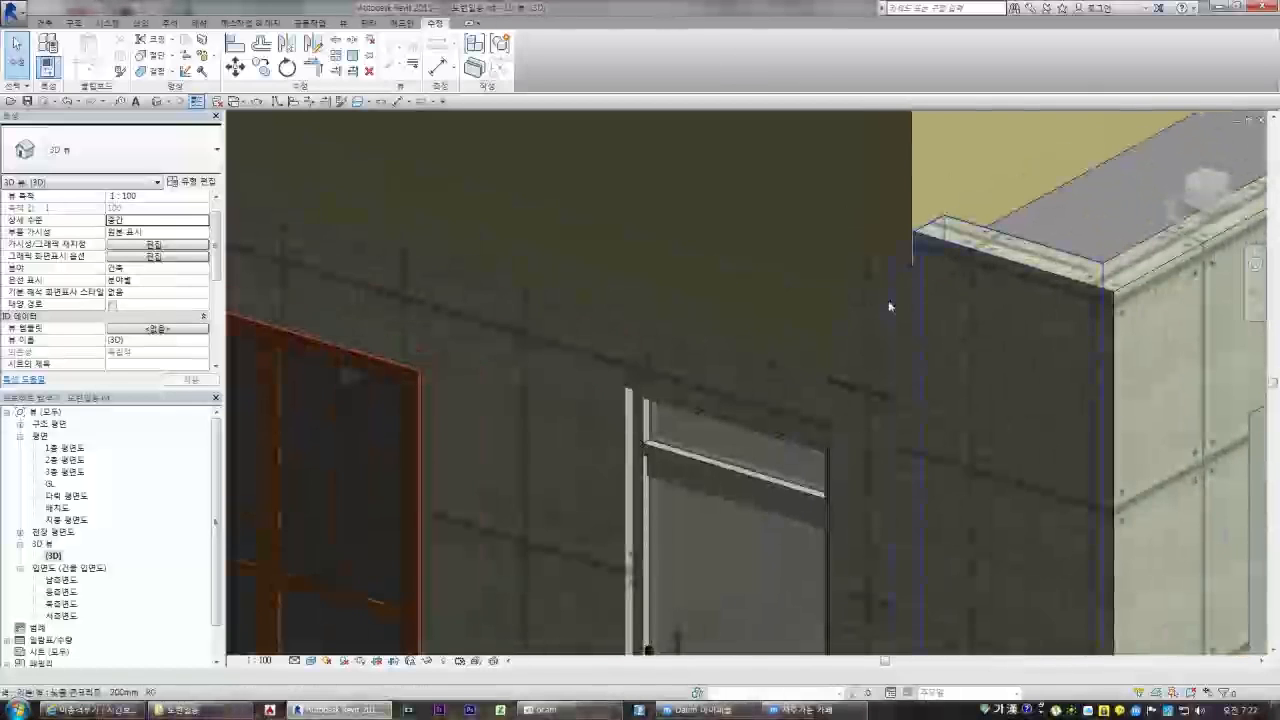
pyautogui.click(885, 277)
pyautogui.scroll(-5, 885, 262)
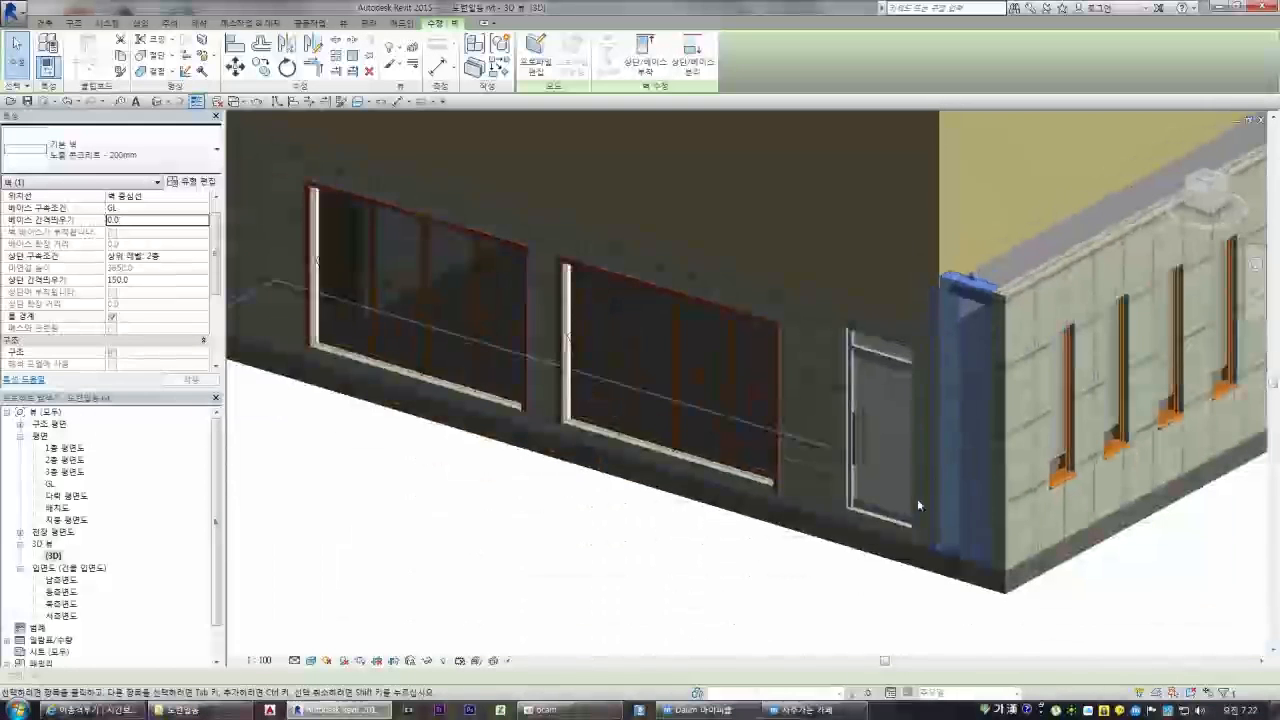
pyautogui.press('Escape')
pyautogui.click(925, 286)
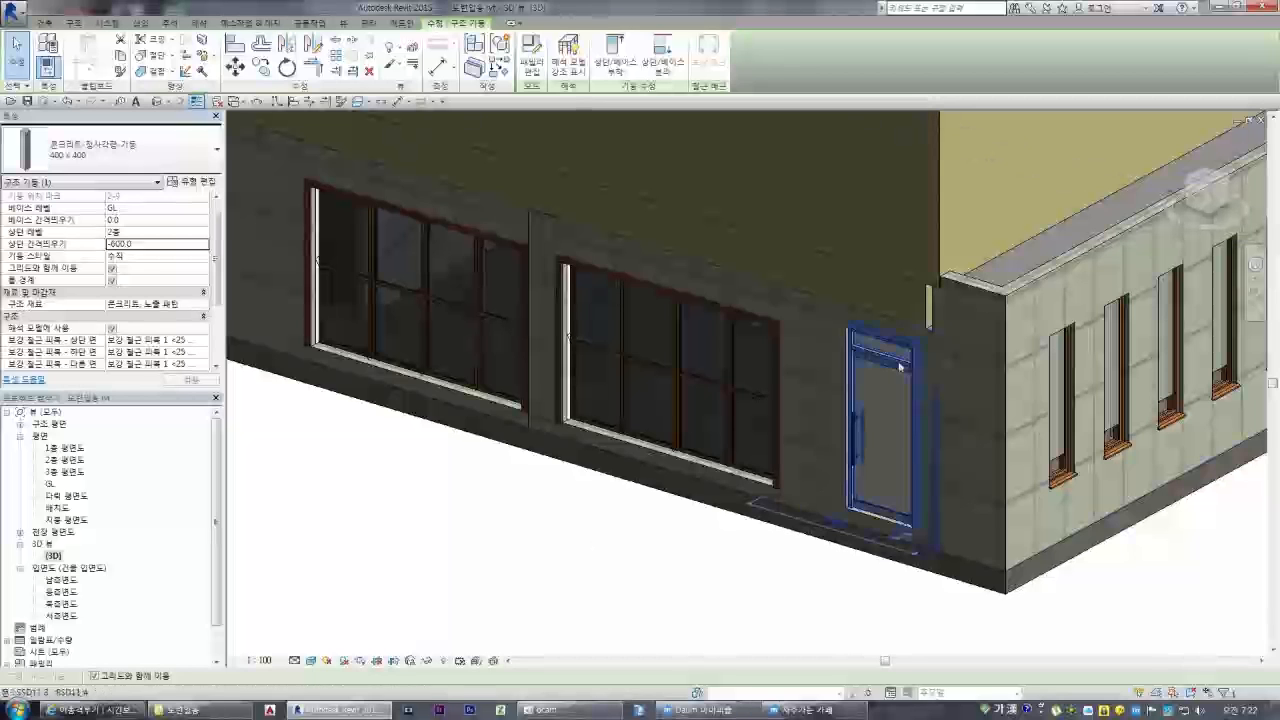
pyautogui.scroll(2, 936, 472)
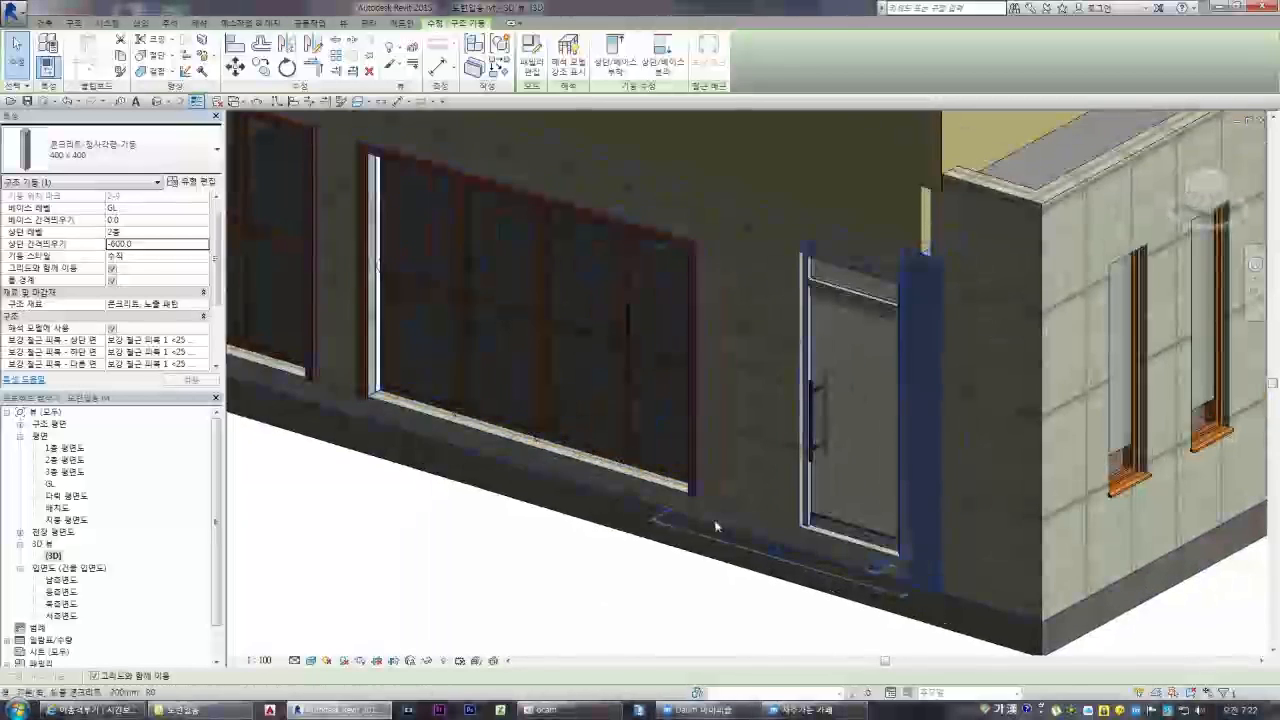
pyautogui.press('Escape')
# Examine the beam corner by the bathroom in the second-floor plan
pyautogui.scroll(-3, 520, 462)
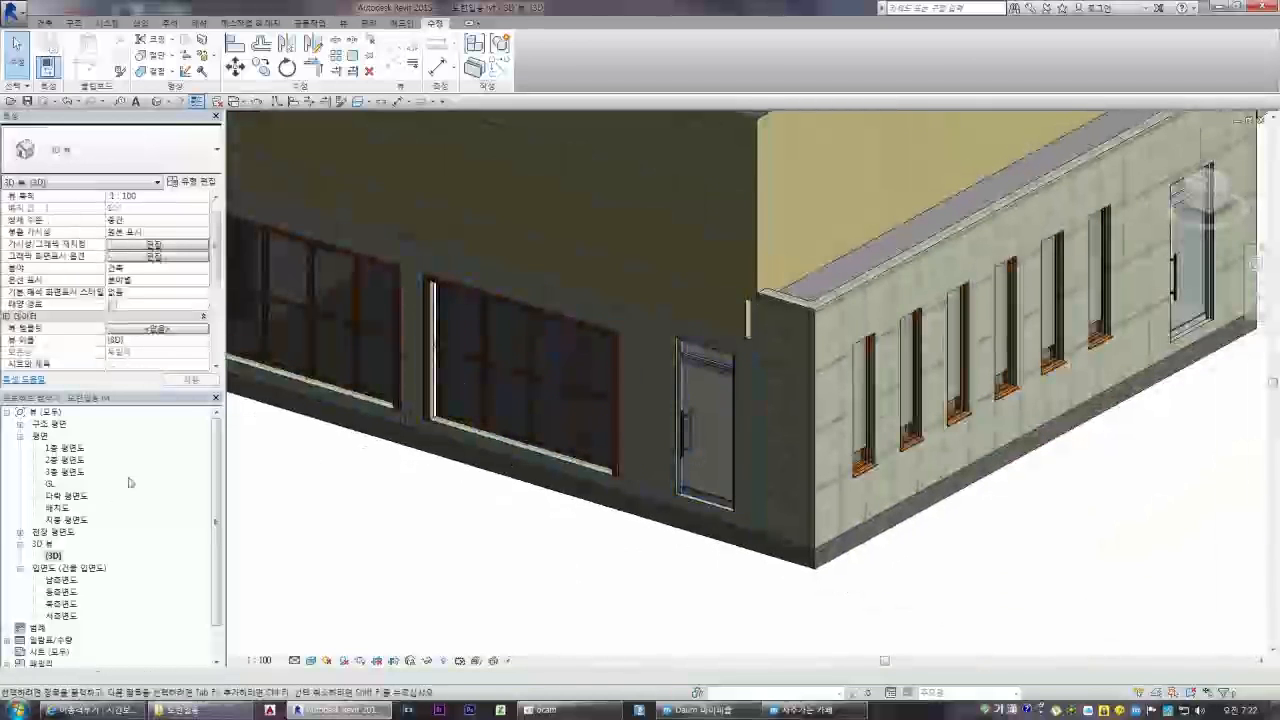
pyautogui.scroll(2, 748, 296)
pyautogui.doubleClick(63, 460)
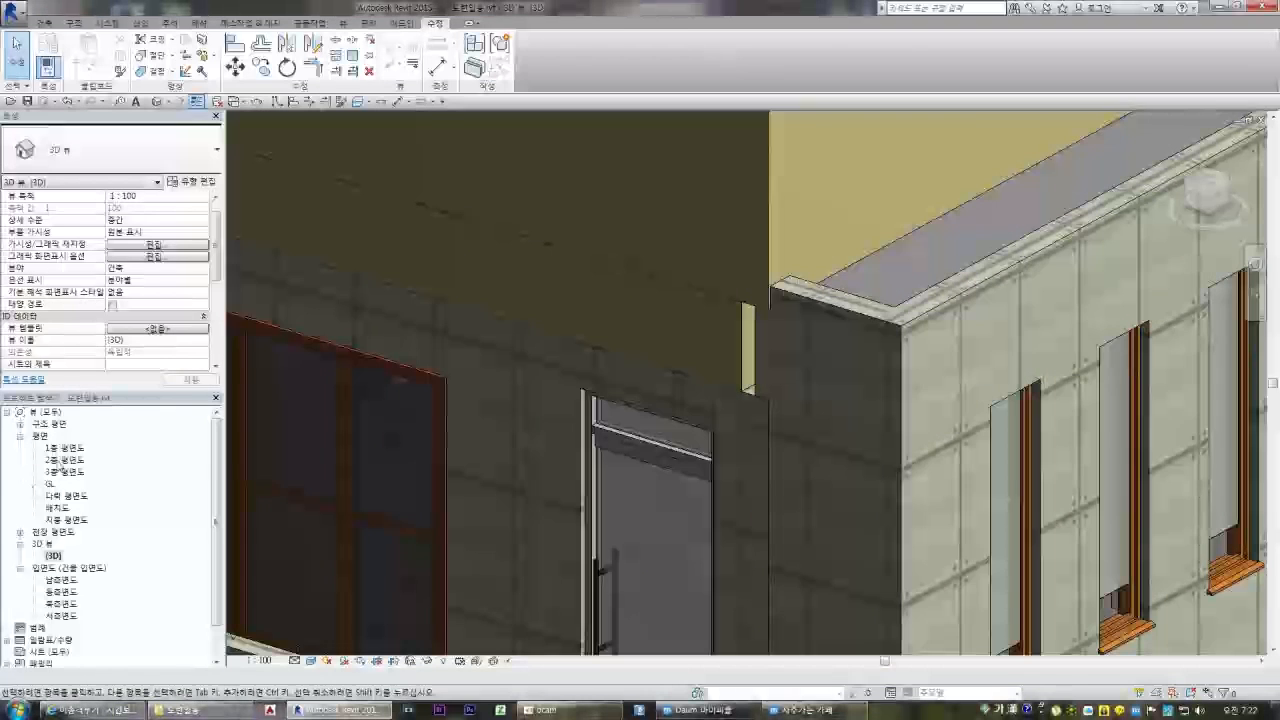
pyautogui.scroll(-5, 376, 482)
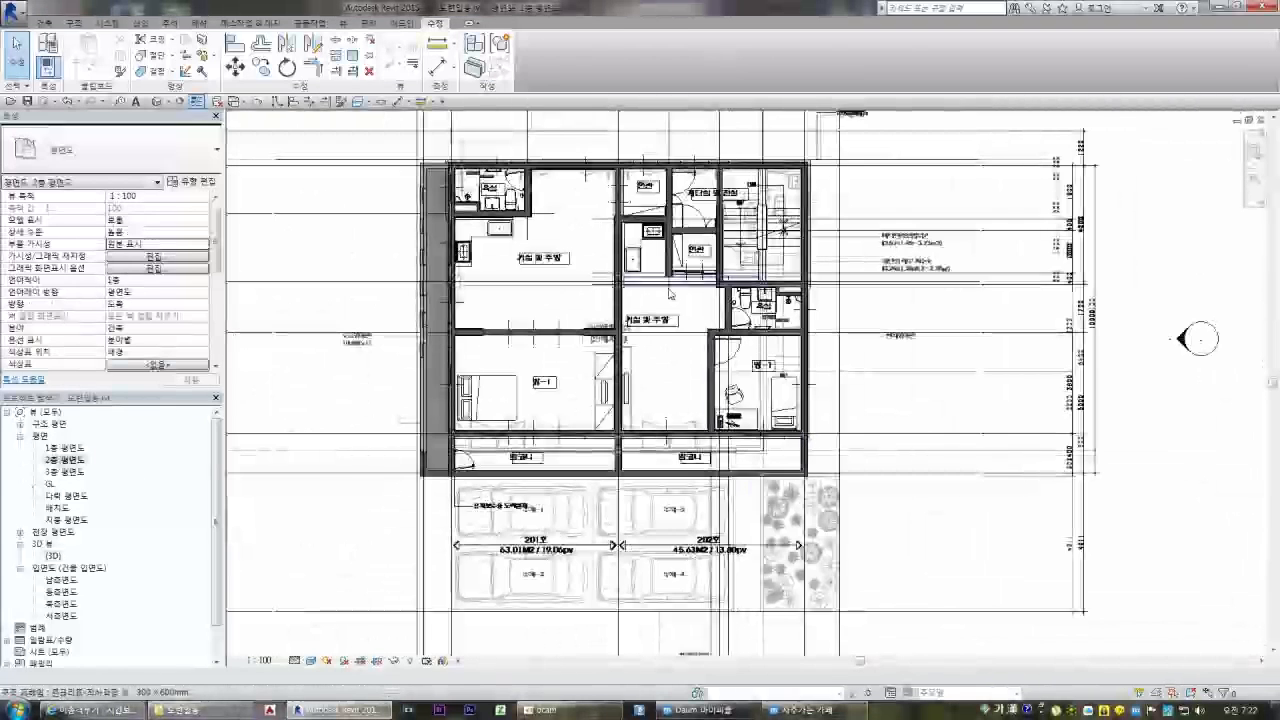
pyautogui.scroll(5, 448, 173)
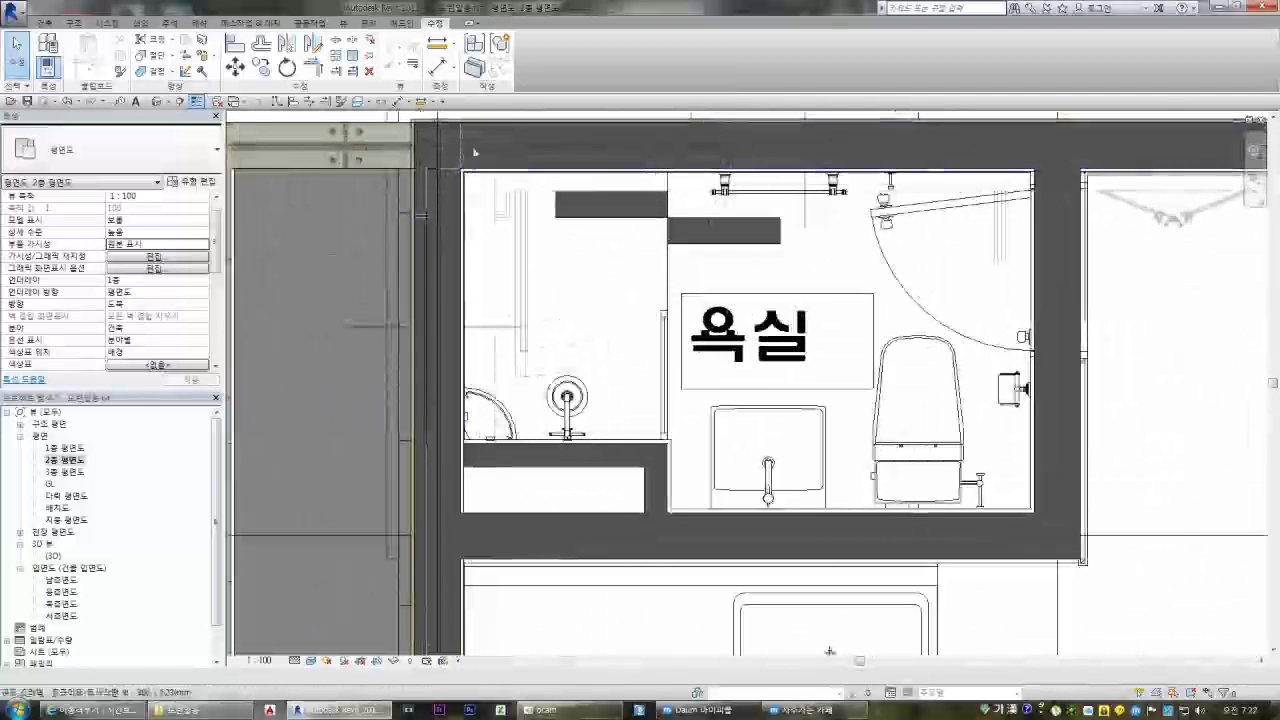
pyautogui.scroll(2, 450, 232)
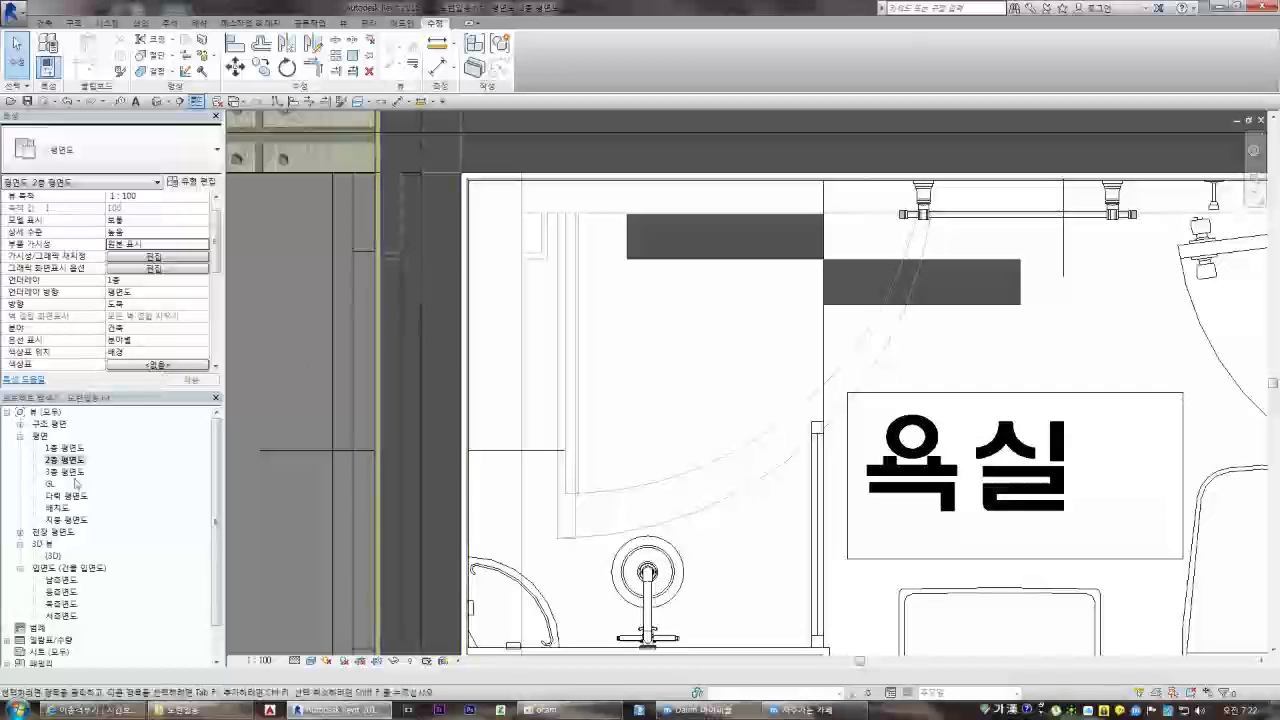
# Hide the short 200 mm exposed concrete wall beside the glass door's column in the 3D view
pyautogui.doubleClick(53, 556)
pyautogui.scroll(-4, 675, 390)
pyautogui.rightClick(782, 328)
pyautogui.moveTo(928, 432)
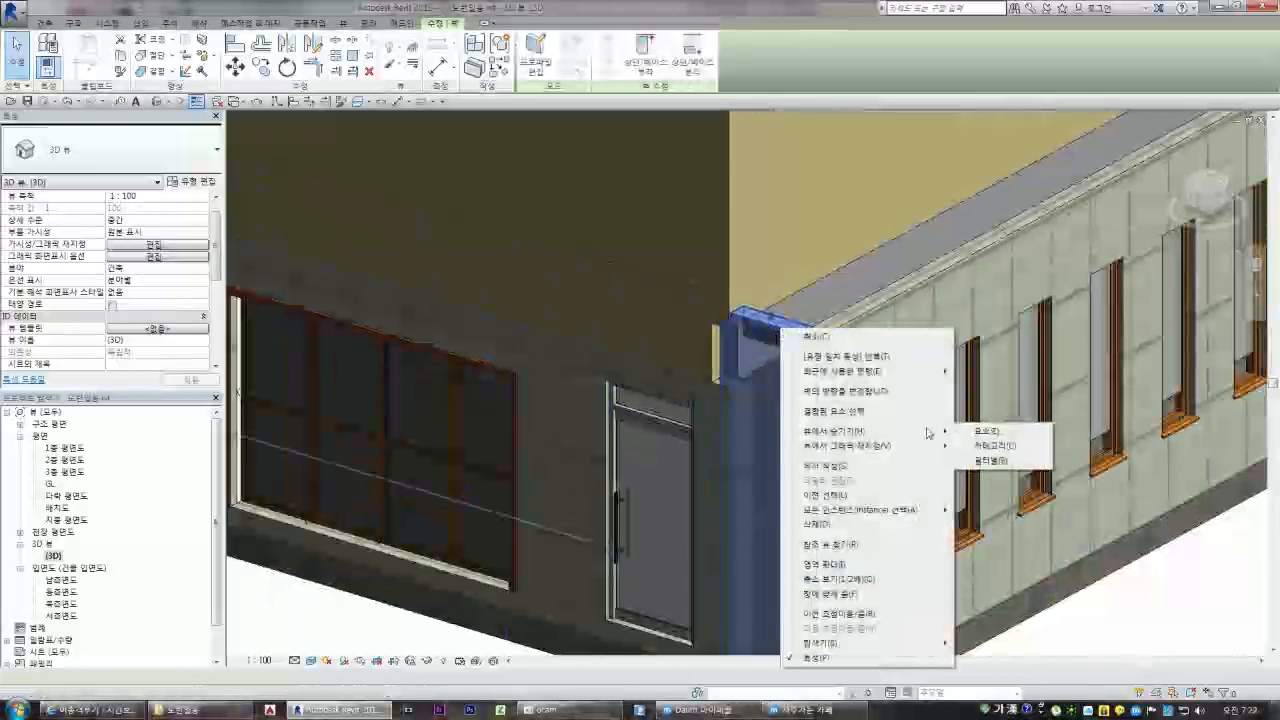
pyautogui.click(988, 432)
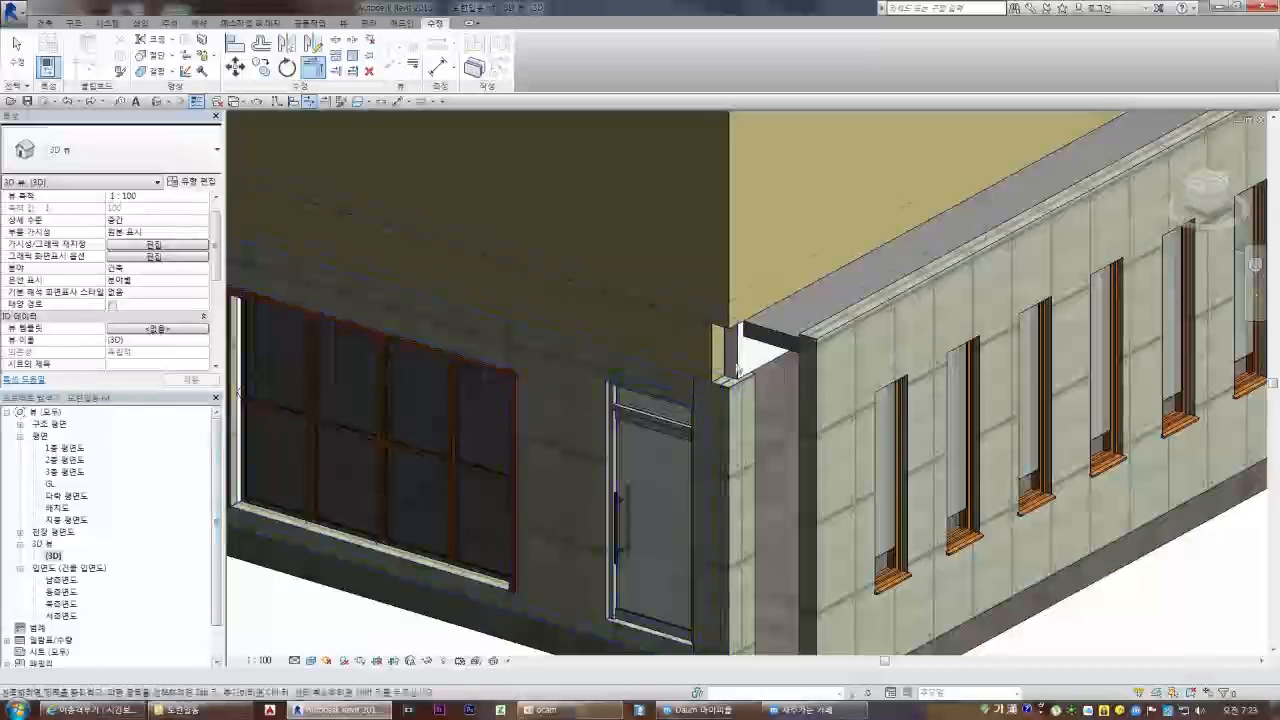
# Using the second-floor plan, extend the 300 x 600 beams at the corner beside the glass door until they meet, and return to 3D
pyautogui.scroll(3, 746, 370)
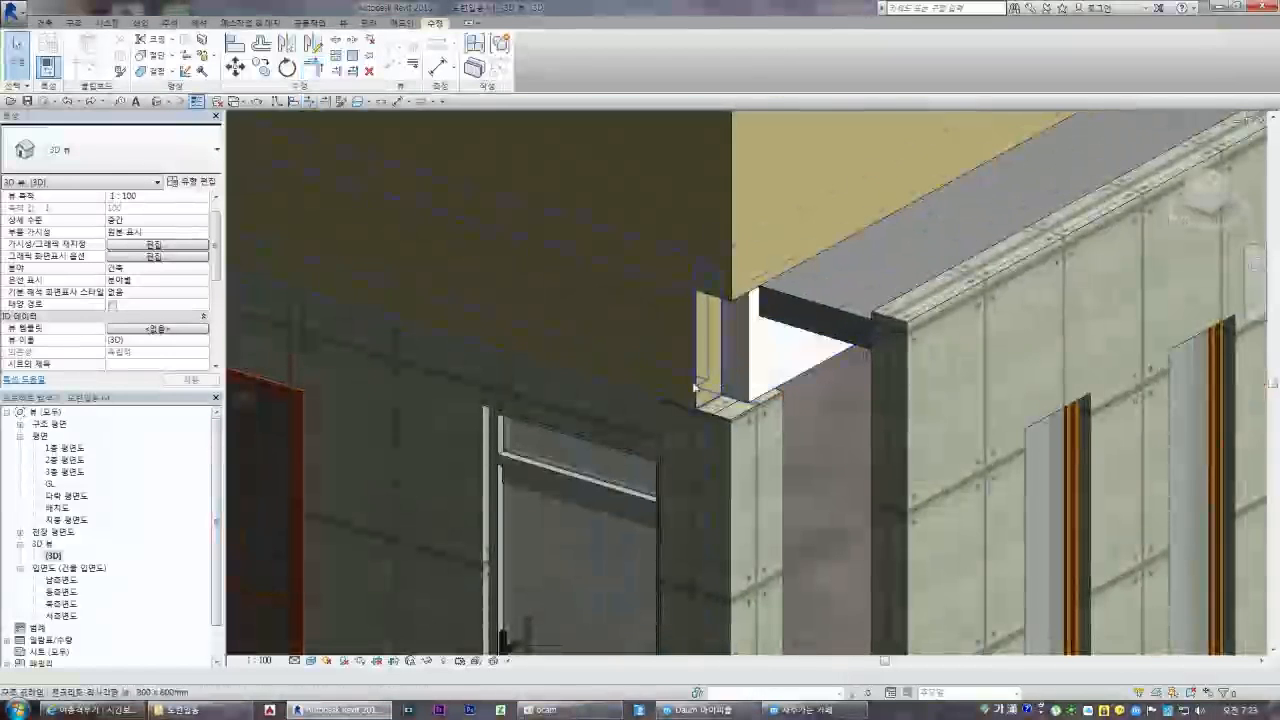
pyautogui.click(588, 382)
pyautogui.doubleClick(62, 461)
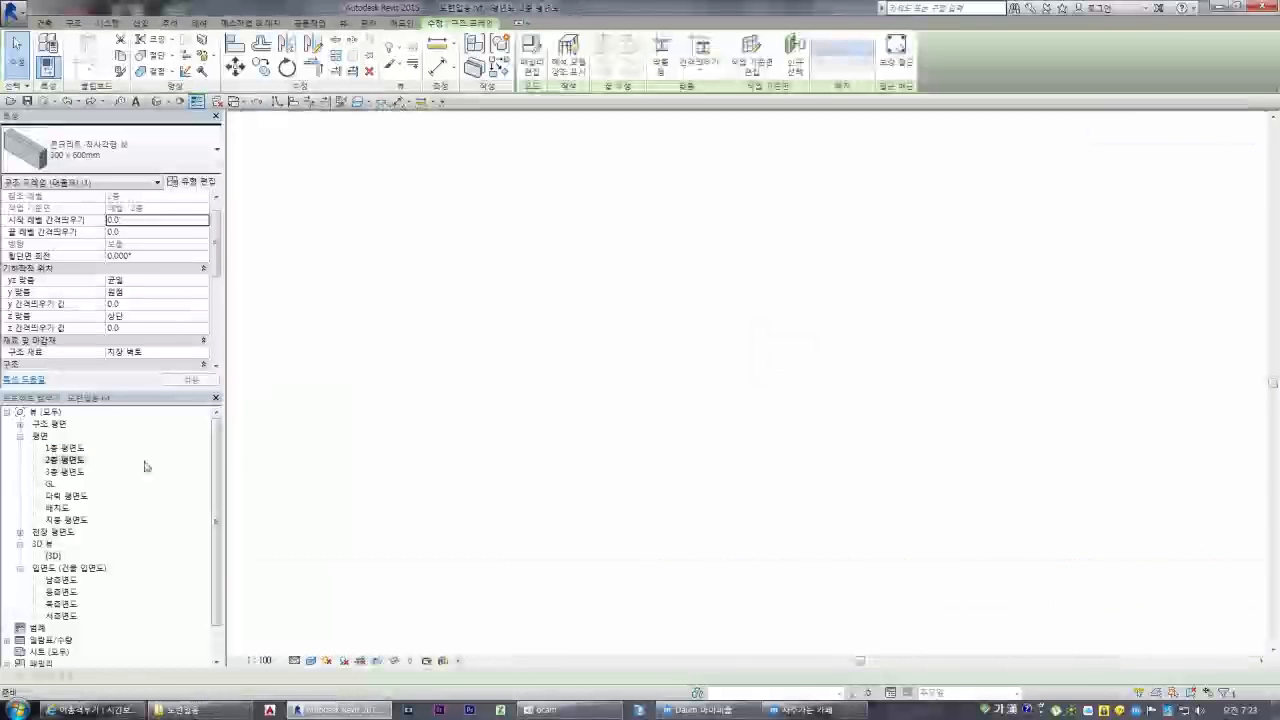
pyautogui.scroll(-2, 417, 350)
pyautogui.scroll(3, 420, 340)
pyautogui.scroll(2, 420, 340)
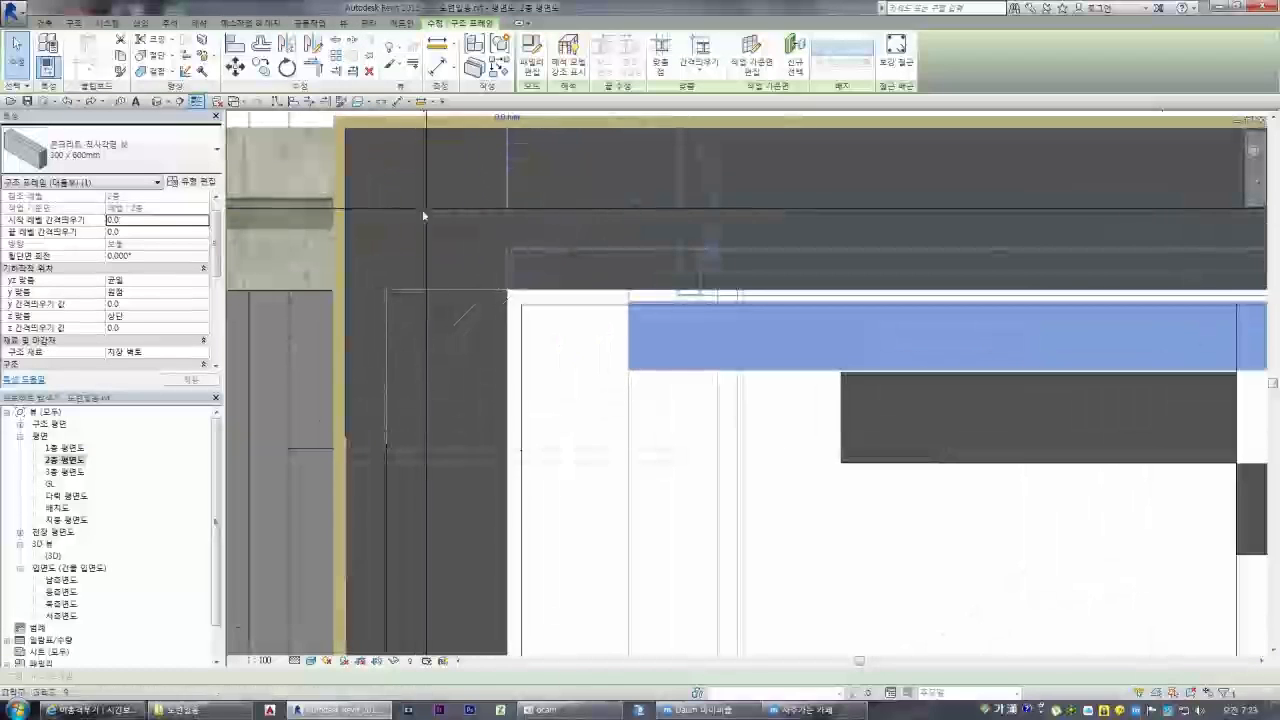
pyautogui.click(325, 101)
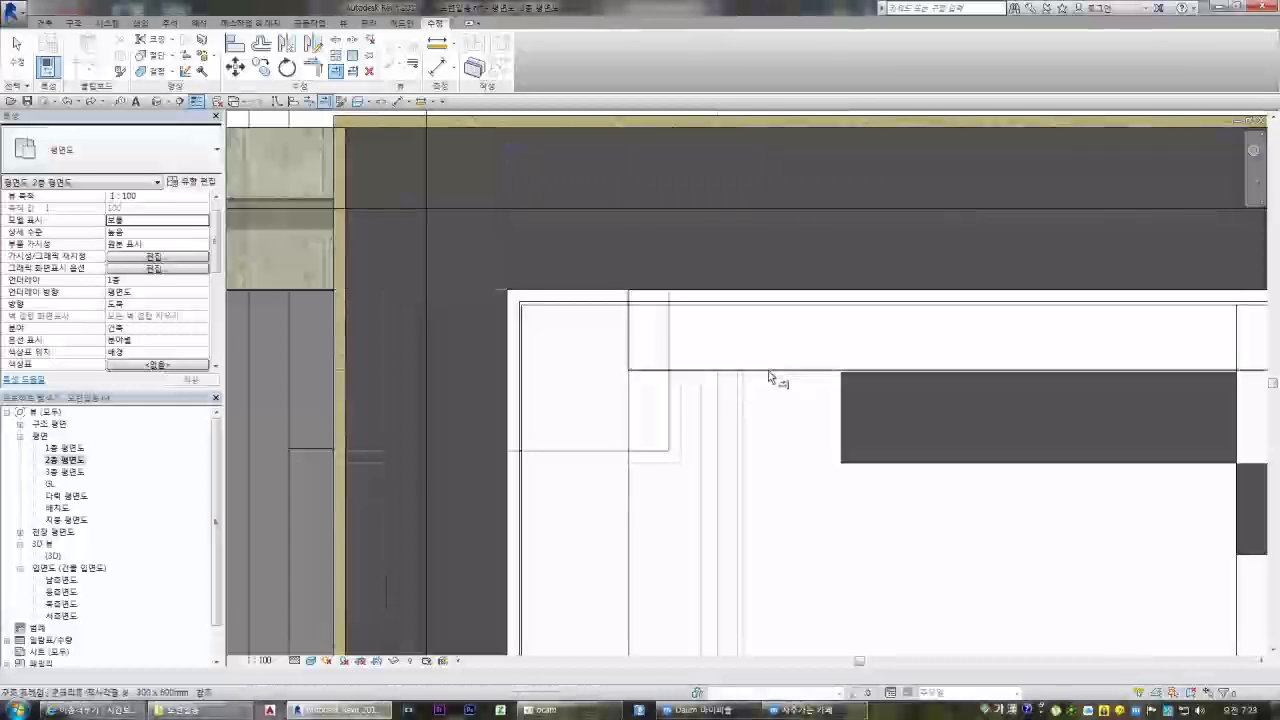
pyautogui.doubleClick(53, 555)
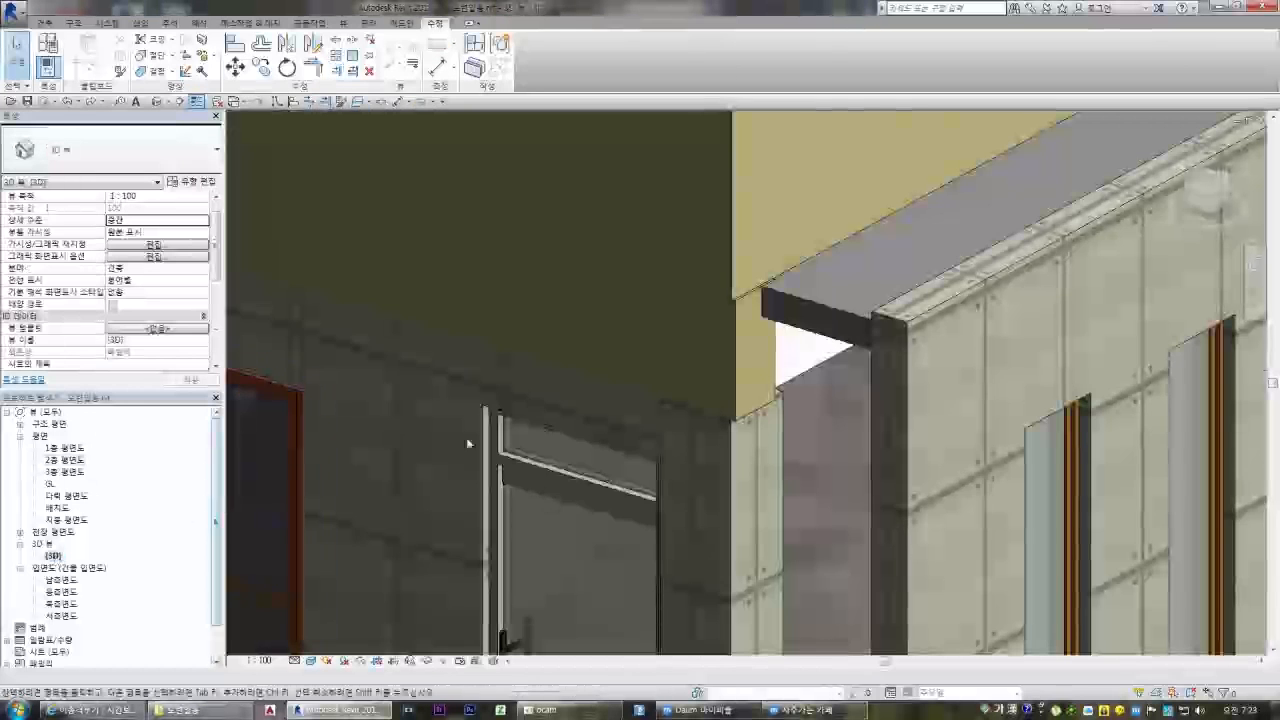
pyautogui.scroll(-1, 582, 400)
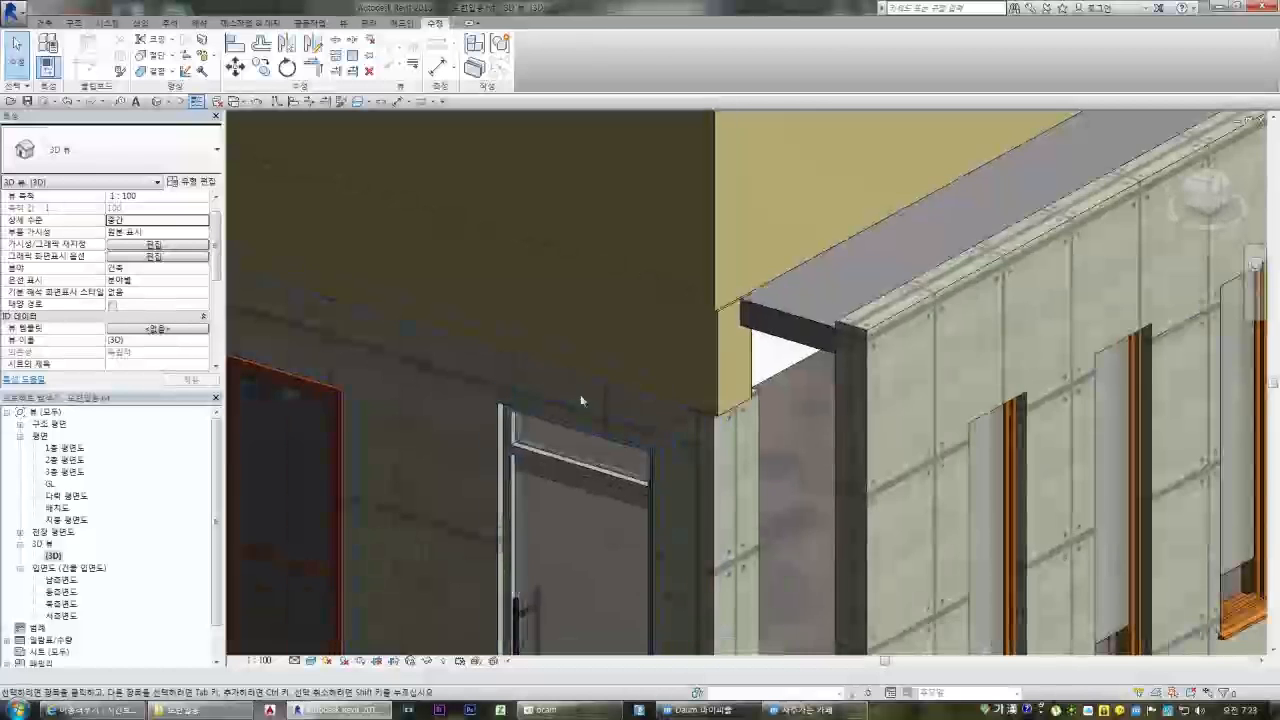
# Unhide the short 200 mm exposed concrete wall beside the glass door's column in the 3D view
pyautogui.scroll(5, 706, 412)
pyautogui.keyDown('shift'); pyautogui.moveTo(691, 439); pyautogui.dragTo(697, 461, button='middle'); pyautogui.keyUp('shift')
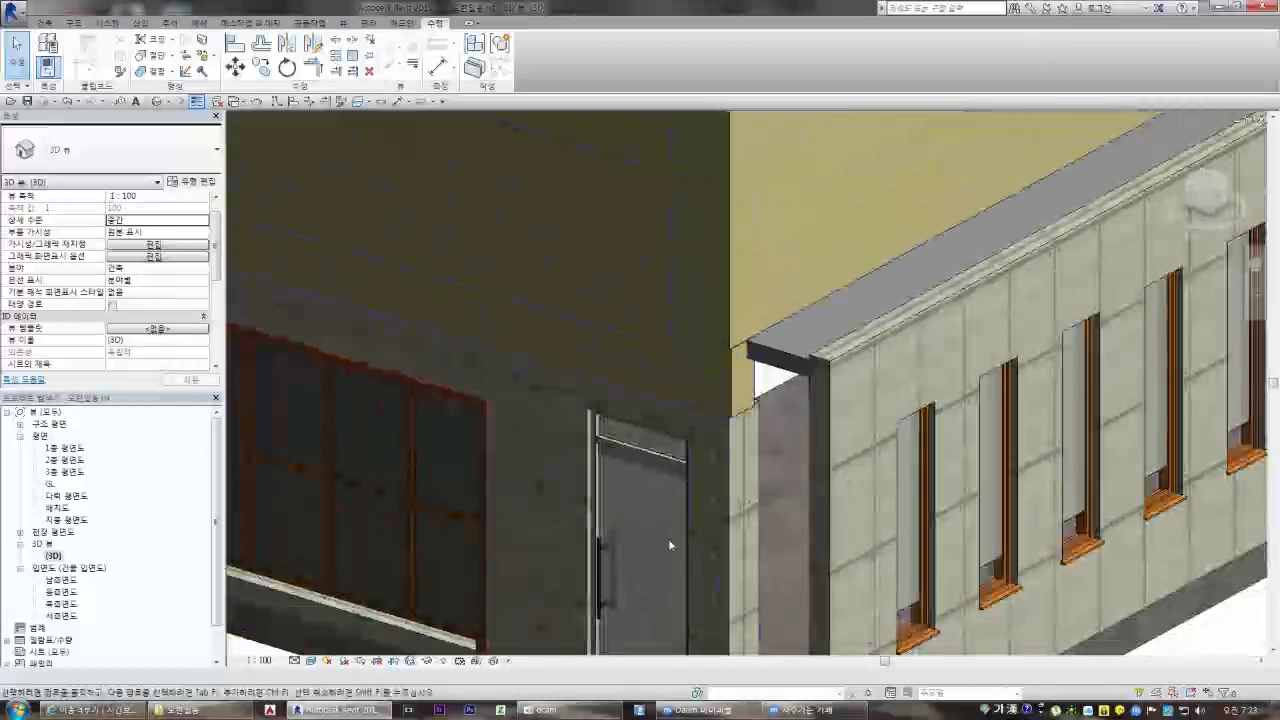
pyautogui.click(442, 660)
pyautogui.rightClick(815, 404)
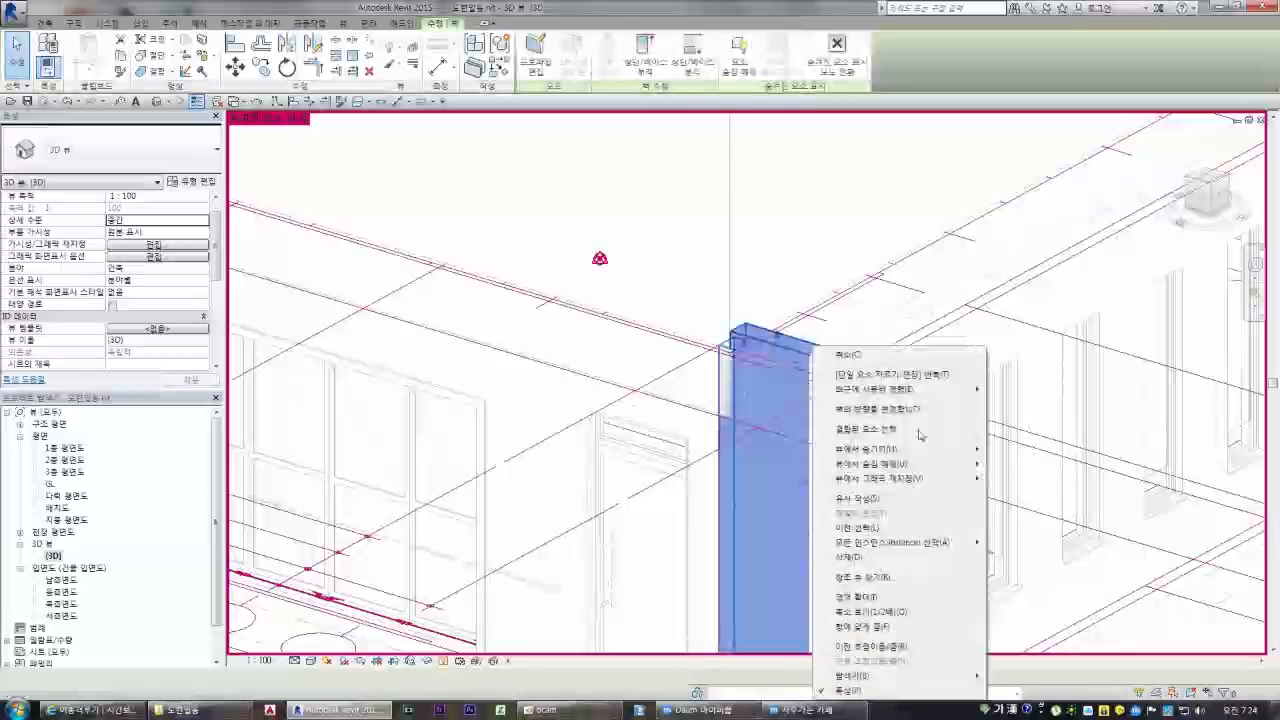
pyautogui.click(1018, 464)
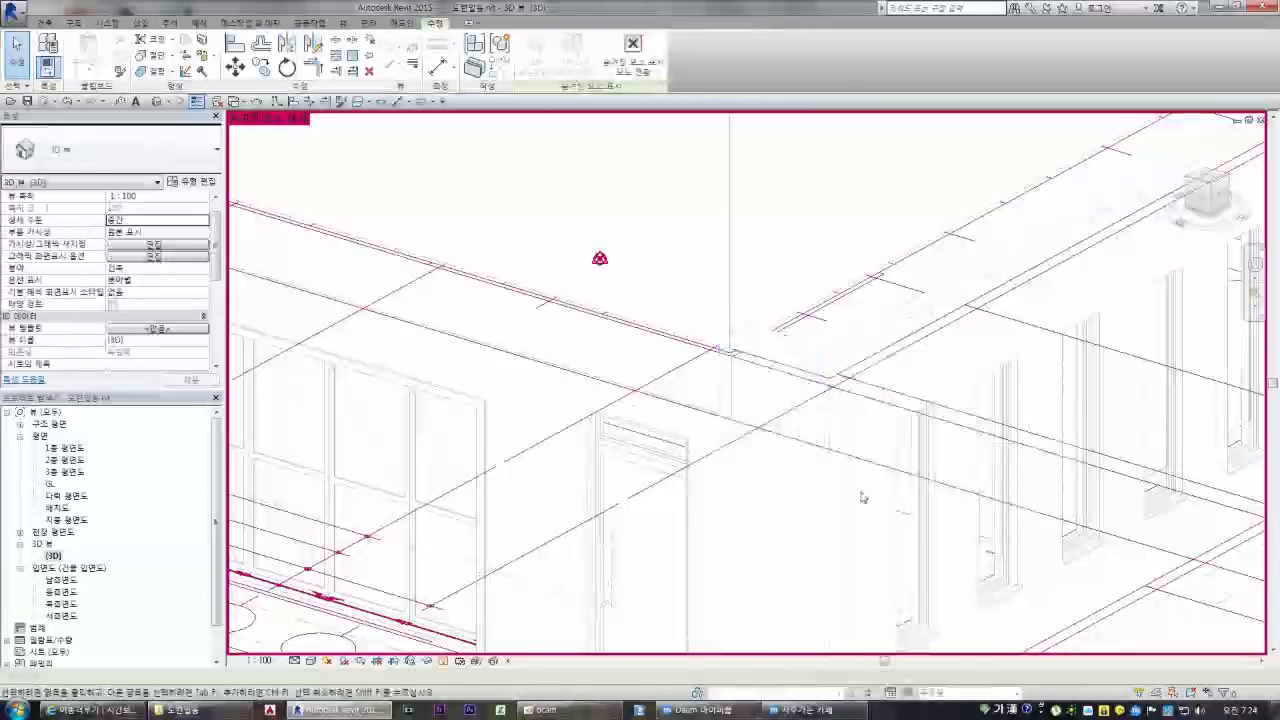
pyautogui.click(442, 661)
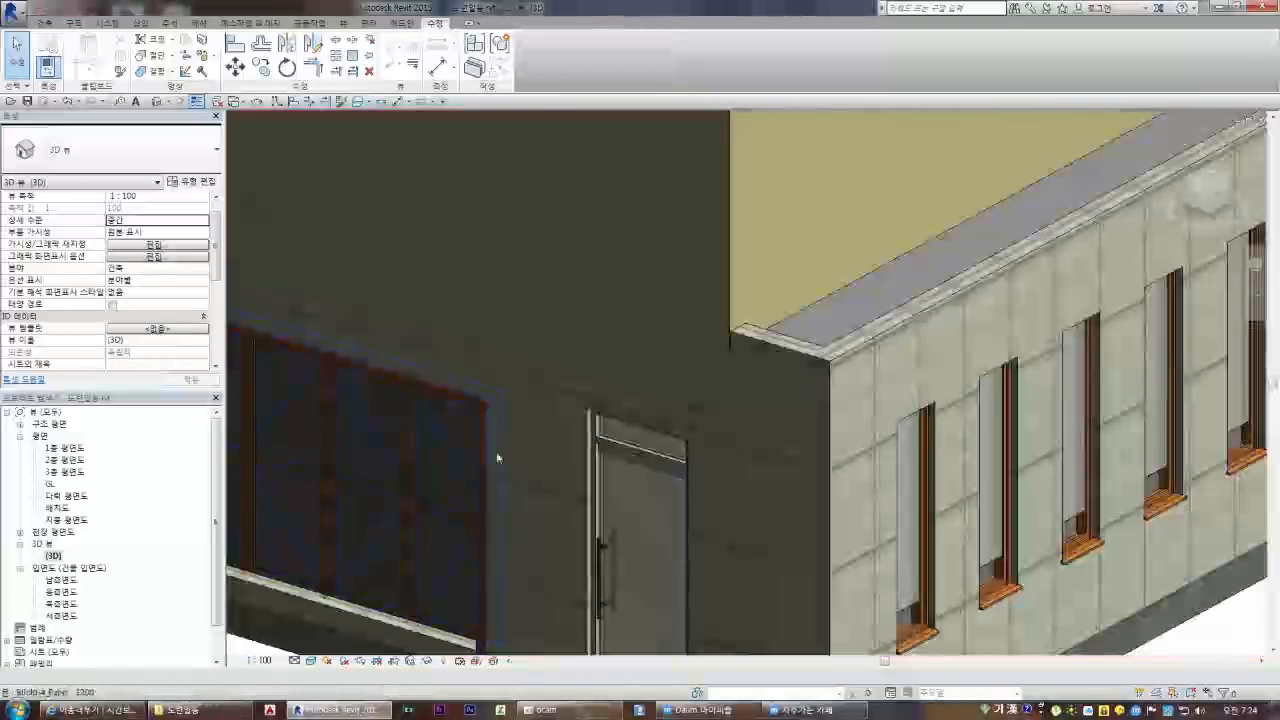
# Examine where the 300 x 600 beam meets the walls at the glass door corner, in 3D and in the second-floor plan
pyautogui.scroll(-2, 620, 445)
pyautogui.scroll(5, 702, 378)
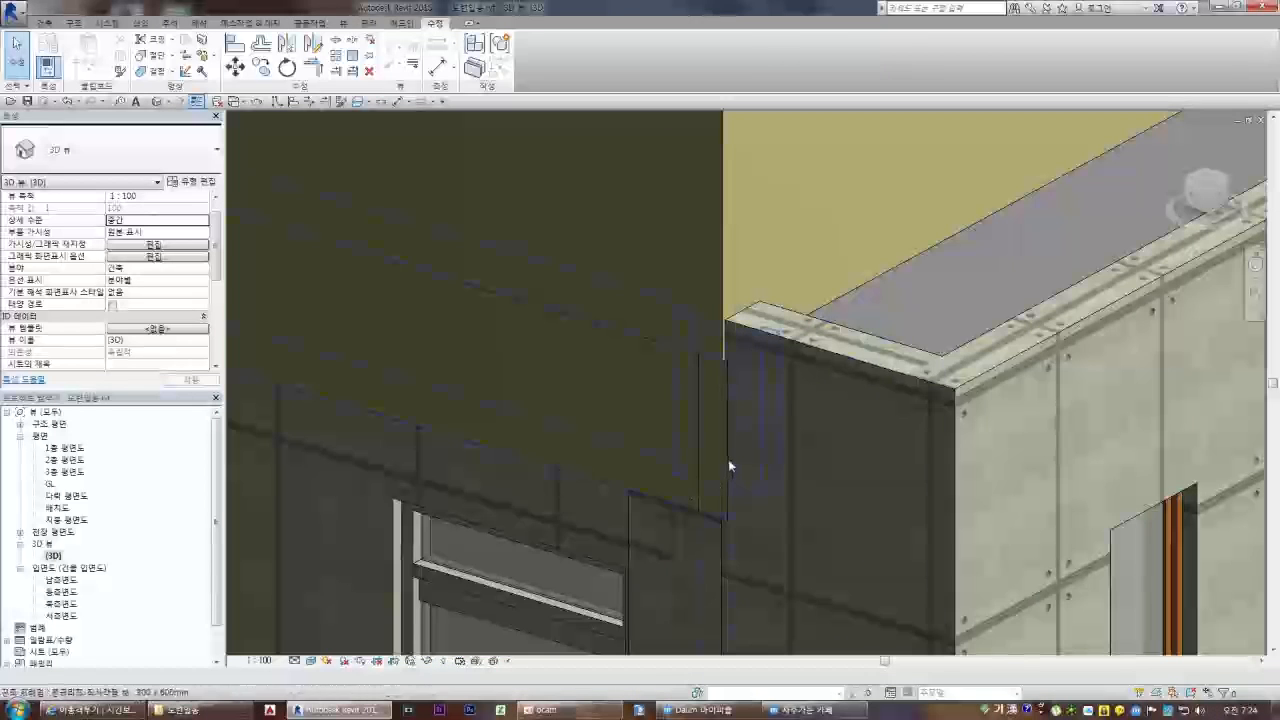
pyautogui.click(728, 459)
pyautogui.scroll(4, 726, 510)
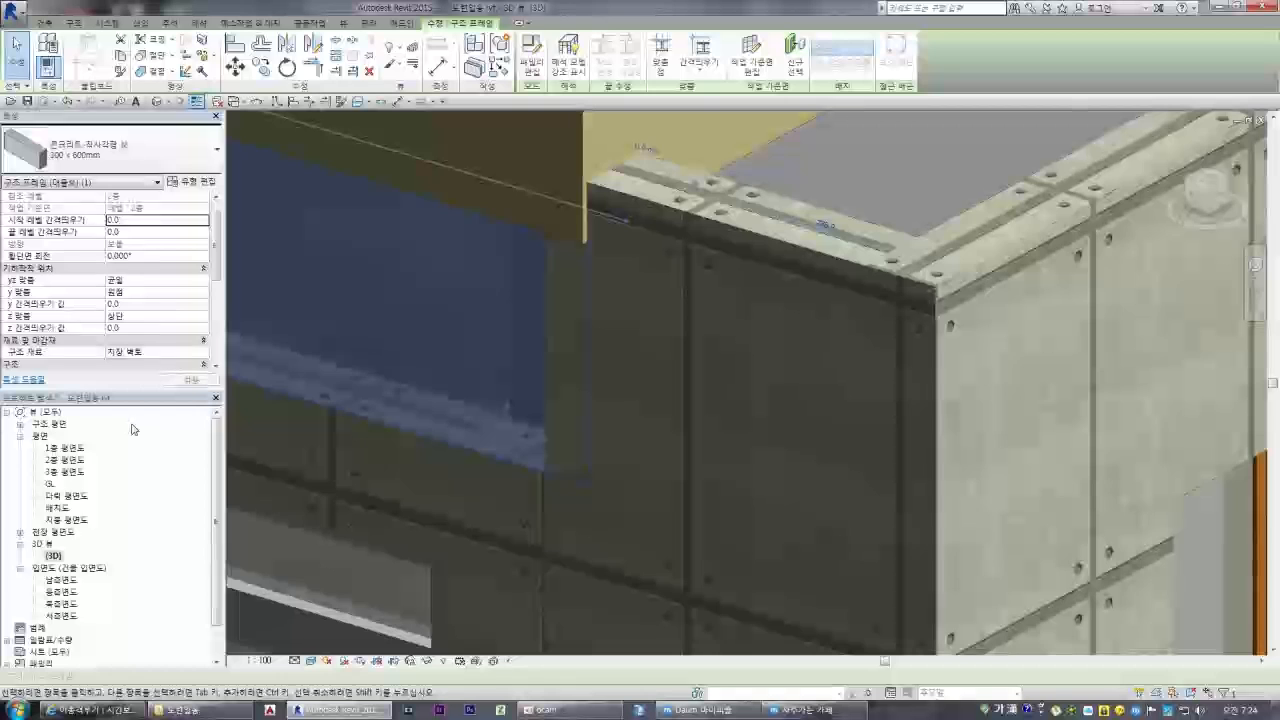
pyautogui.doubleClick(64, 459)
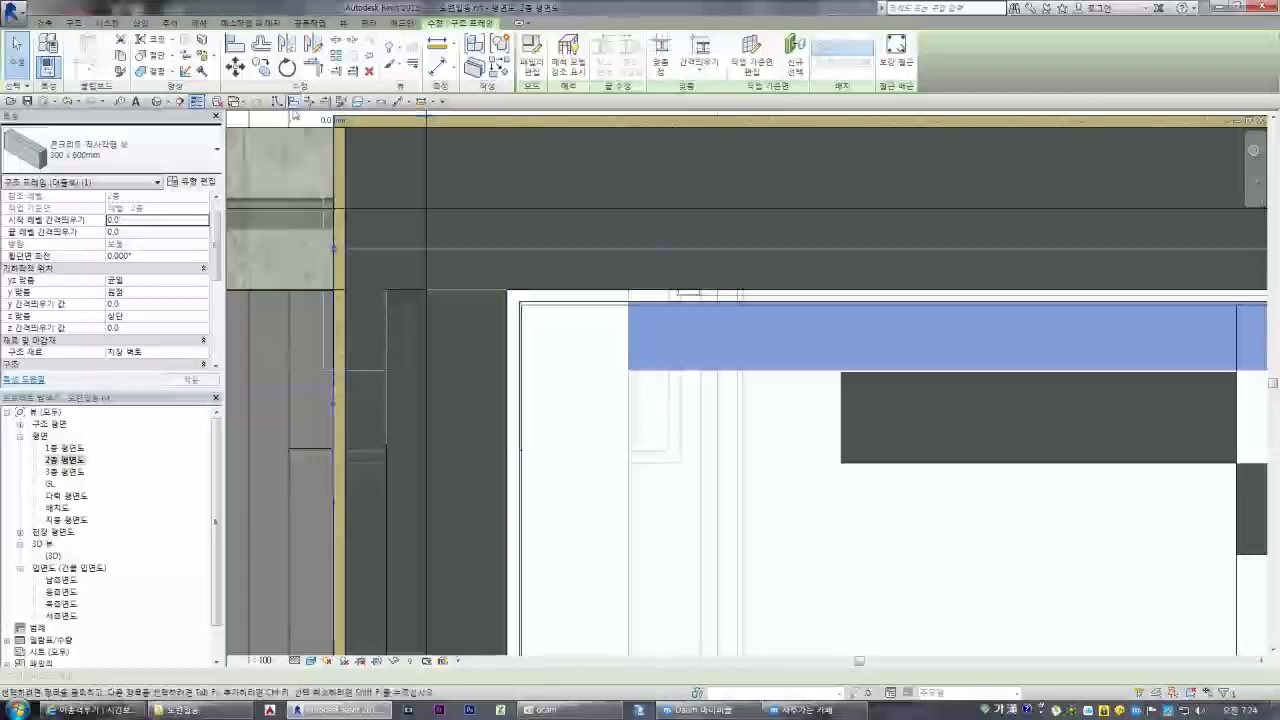
pyautogui.press('Escape')
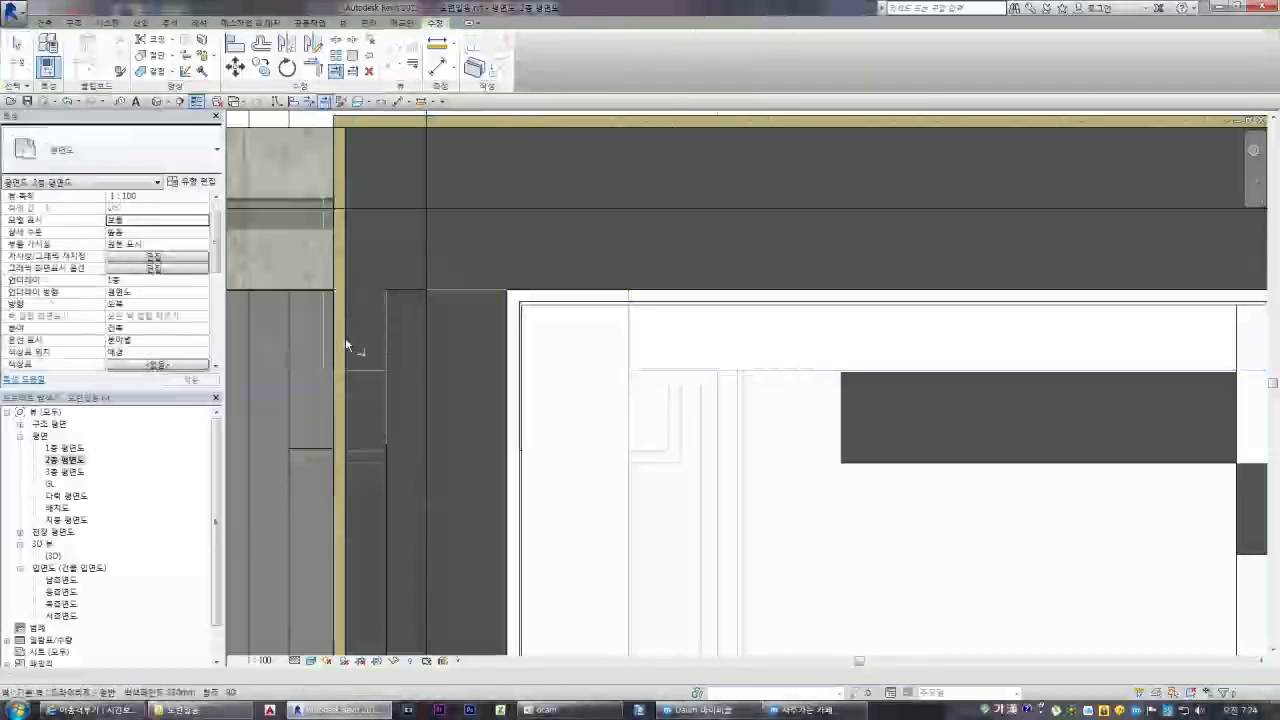
pyautogui.doubleClick(53, 556)
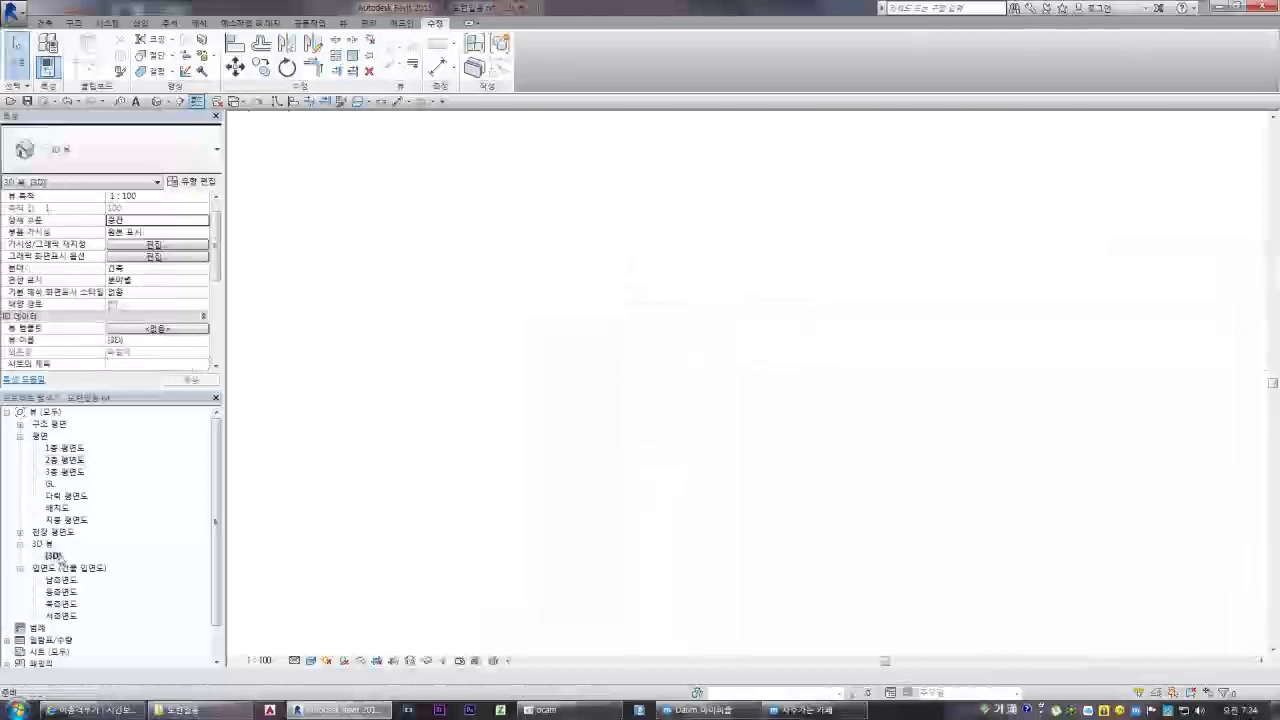
pyautogui.scroll(-5, 577, 437)
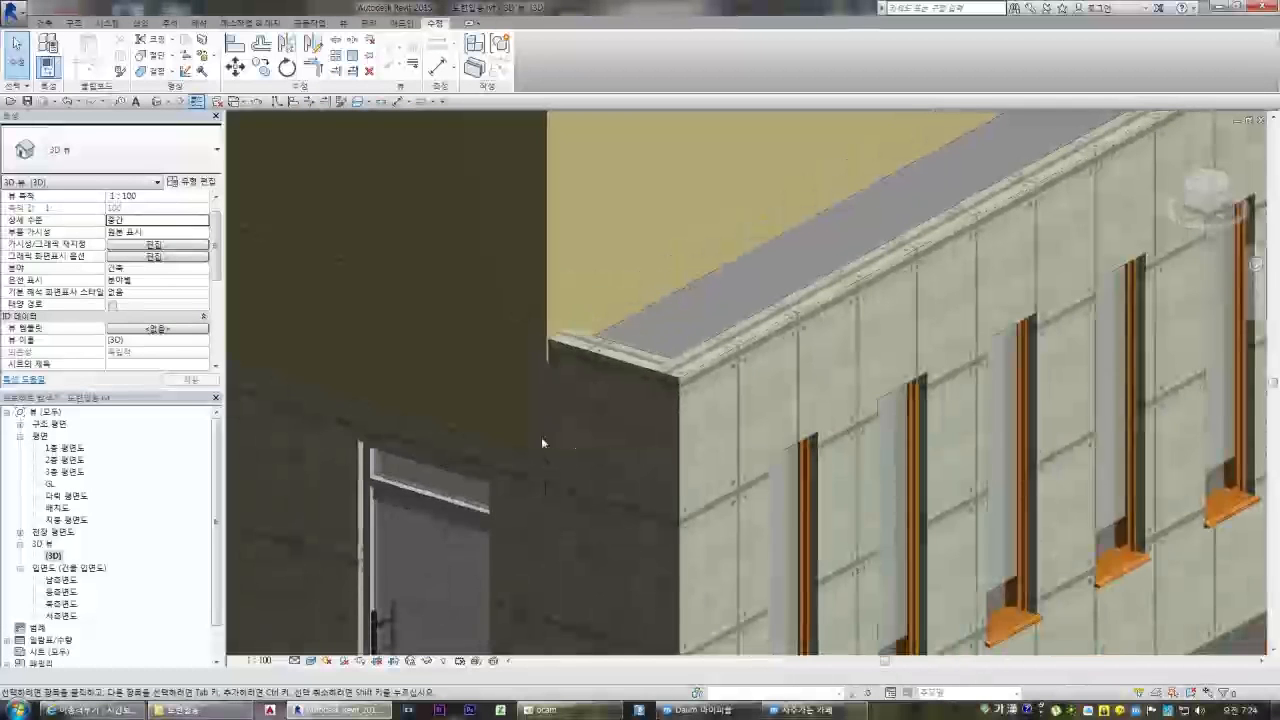
pyautogui.scroll(3, 552, 370)
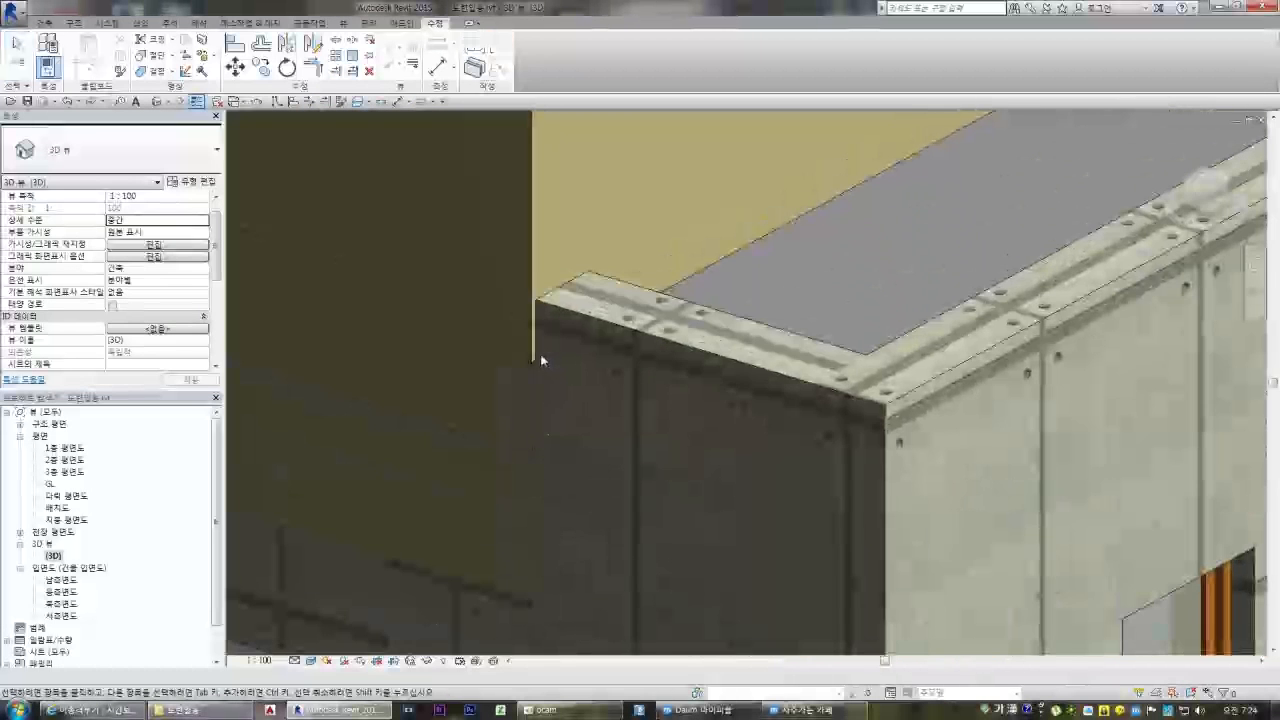
pyautogui.scroll(4, 530, 372)
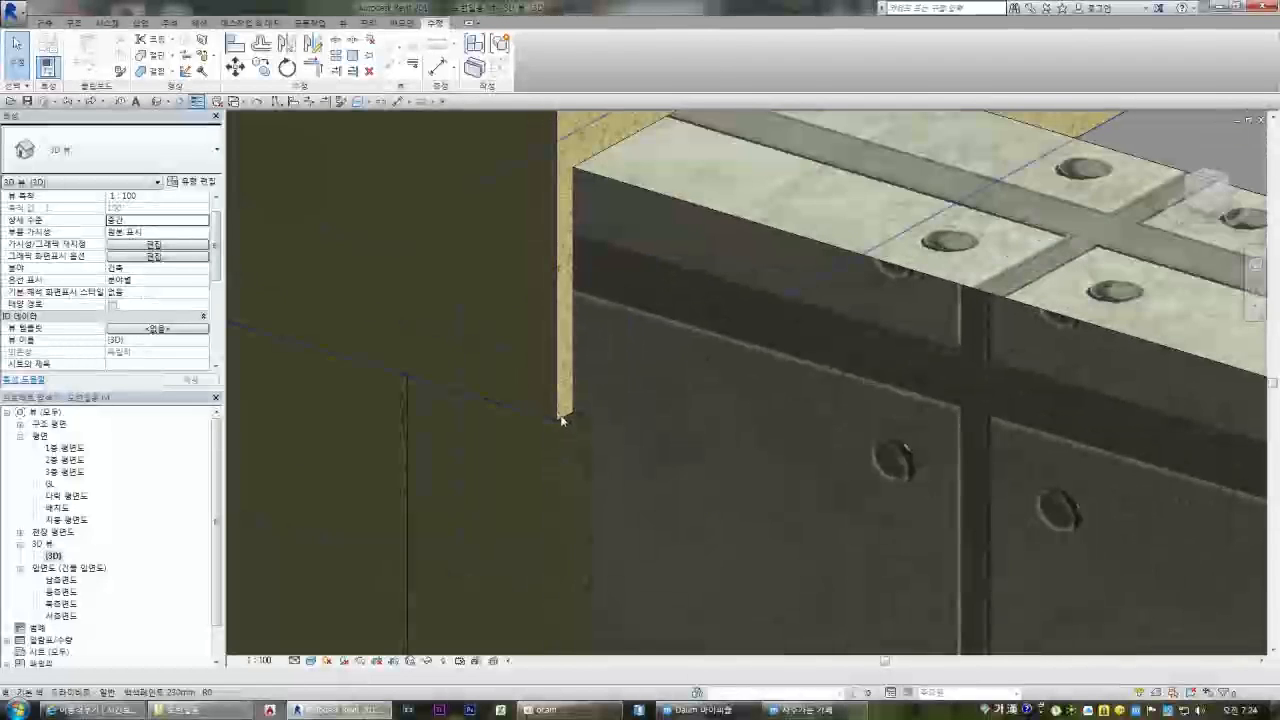
pyautogui.scroll(-4, 570, 430)
pyautogui.scroll(1, 520, 425)
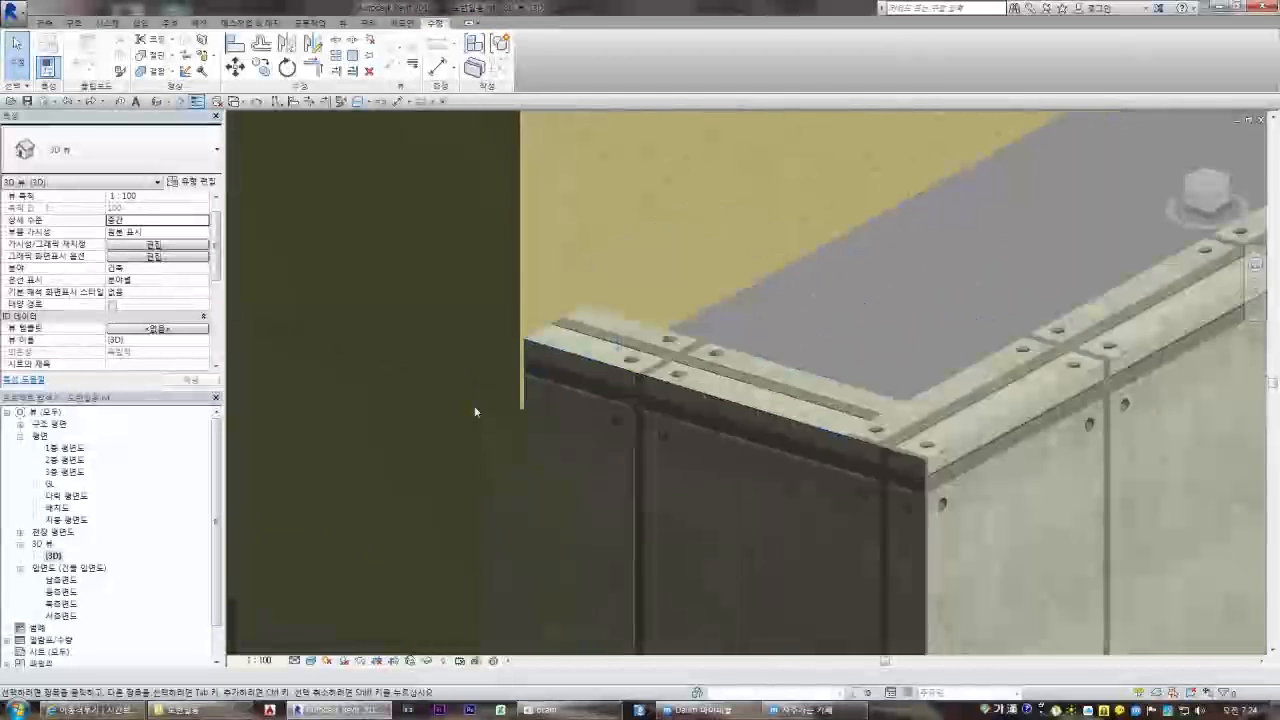
pyautogui.scroll(-5, 475, 411)
pyautogui.scroll(2, 467, 443)
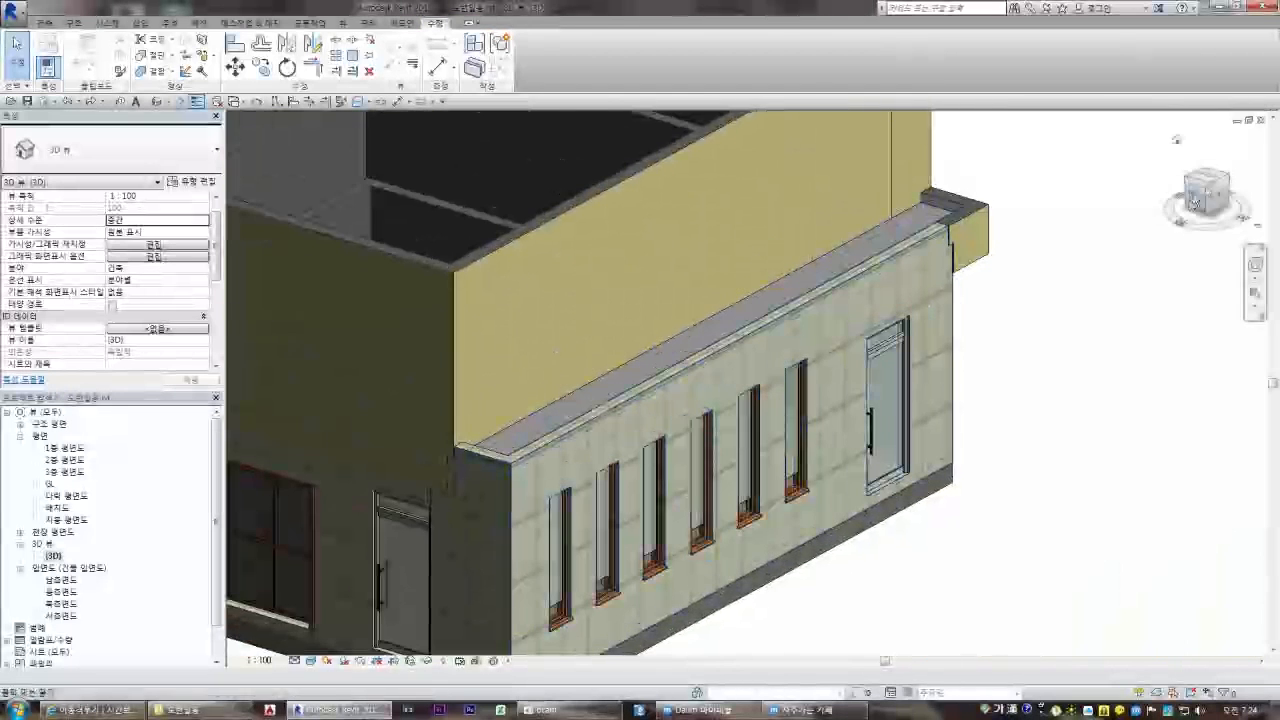
# Inspect the short dryvit wall and the exposed concrete walls below it at the building's other corner, including a straight-on side view
pyautogui.click(1229, 179)
pyautogui.scroll(6, 705, 530)
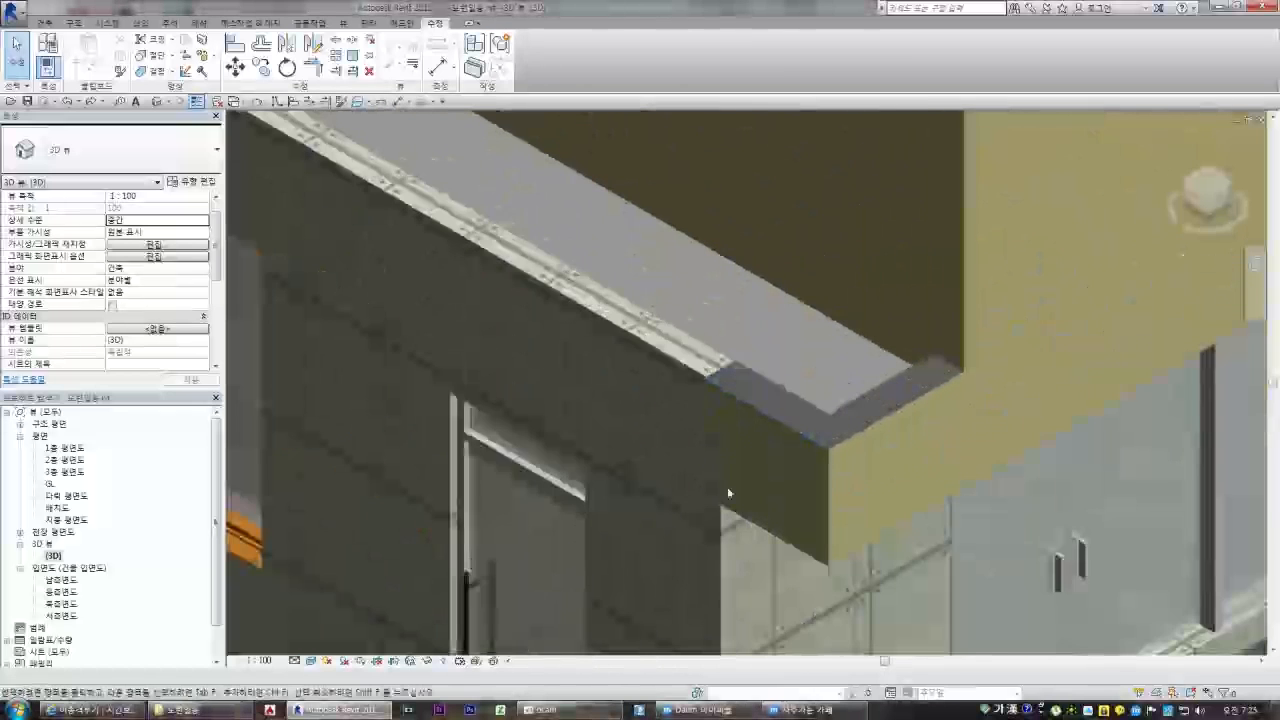
pyautogui.click(764, 421)
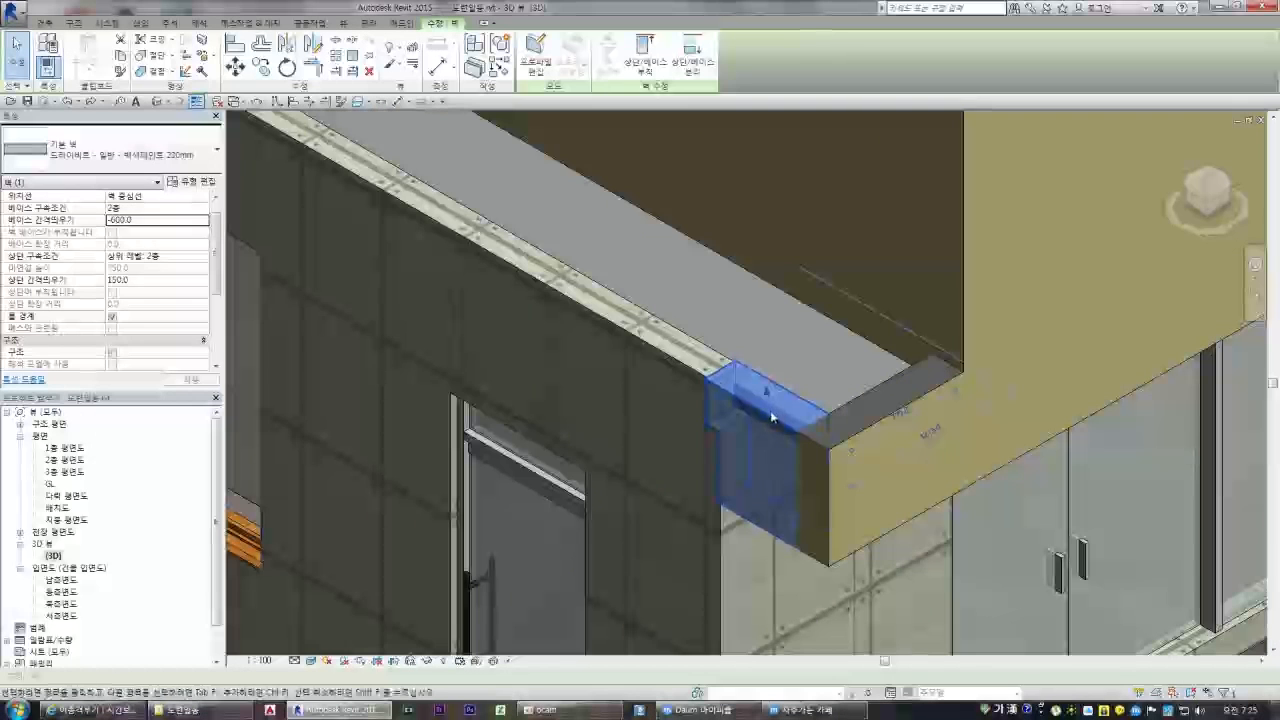
pyautogui.click(723, 550)
pyautogui.scroll(-4, 835, 311)
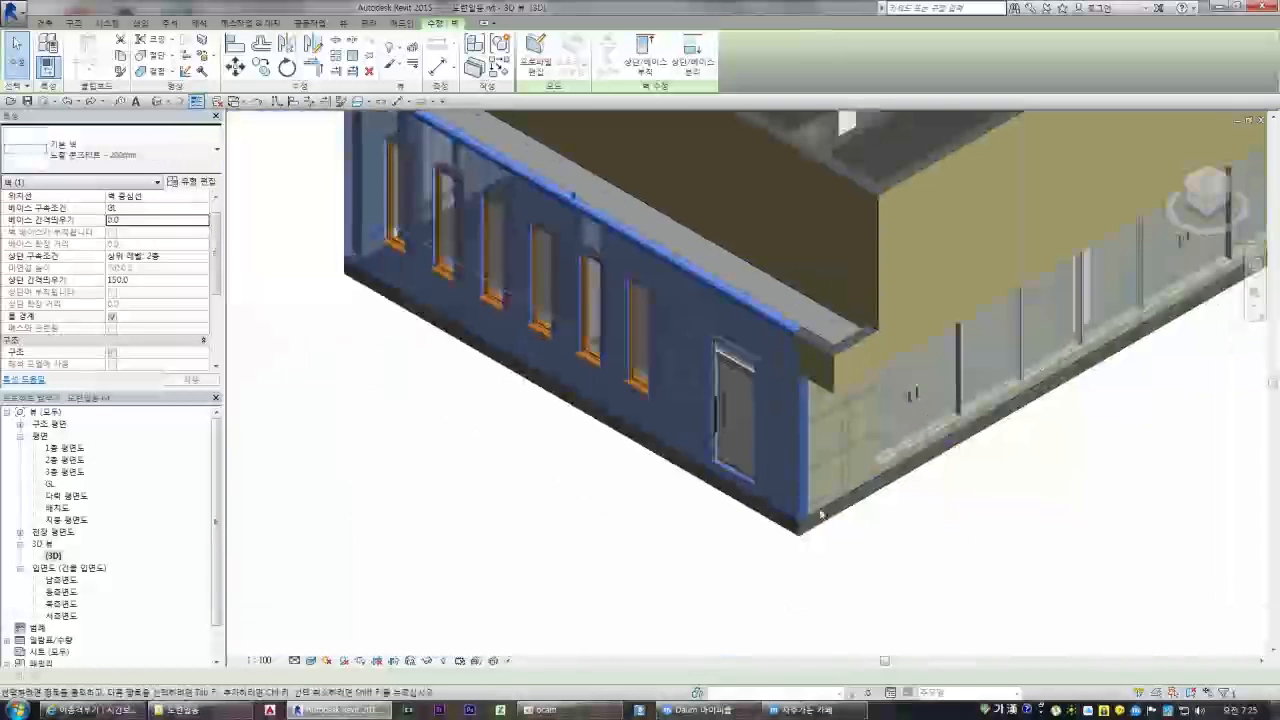
pyautogui.click(820, 513)
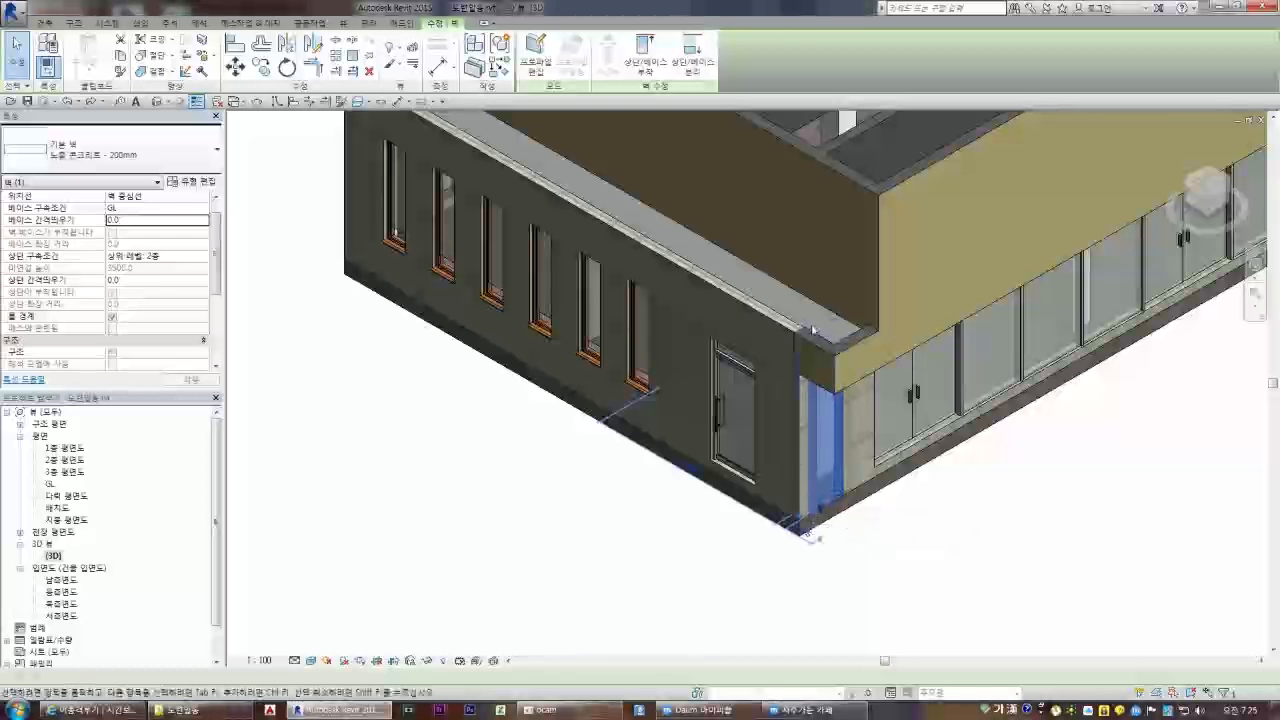
pyautogui.scroll(2, 814, 344)
pyautogui.click(1201, 198)
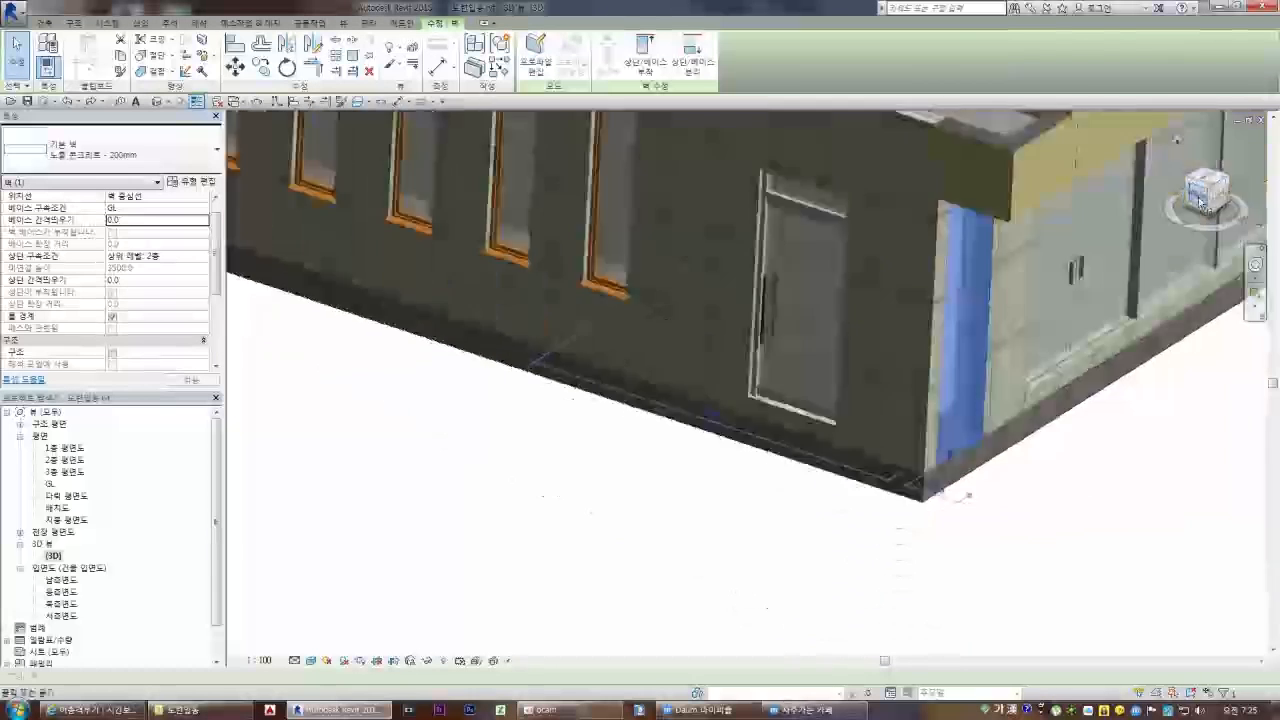
pyautogui.scroll(3, 963, 294)
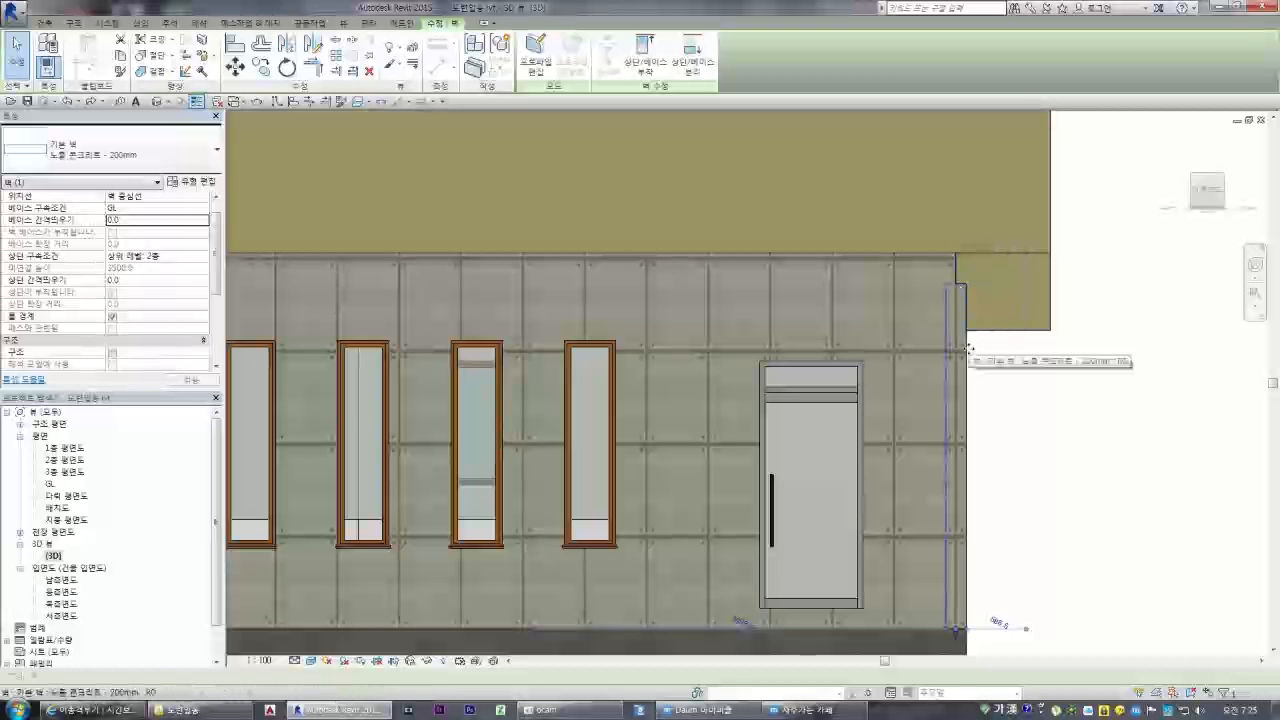
pyautogui.scroll(2, 981, 296)
# In the second-floor plan, edit the boundary of the 150 mm floor strip and align its outer edge with the exposed concrete wall's inner face
pyautogui.doubleClick(65, 459)
pyautogui.scroll(-8, 763, 249)
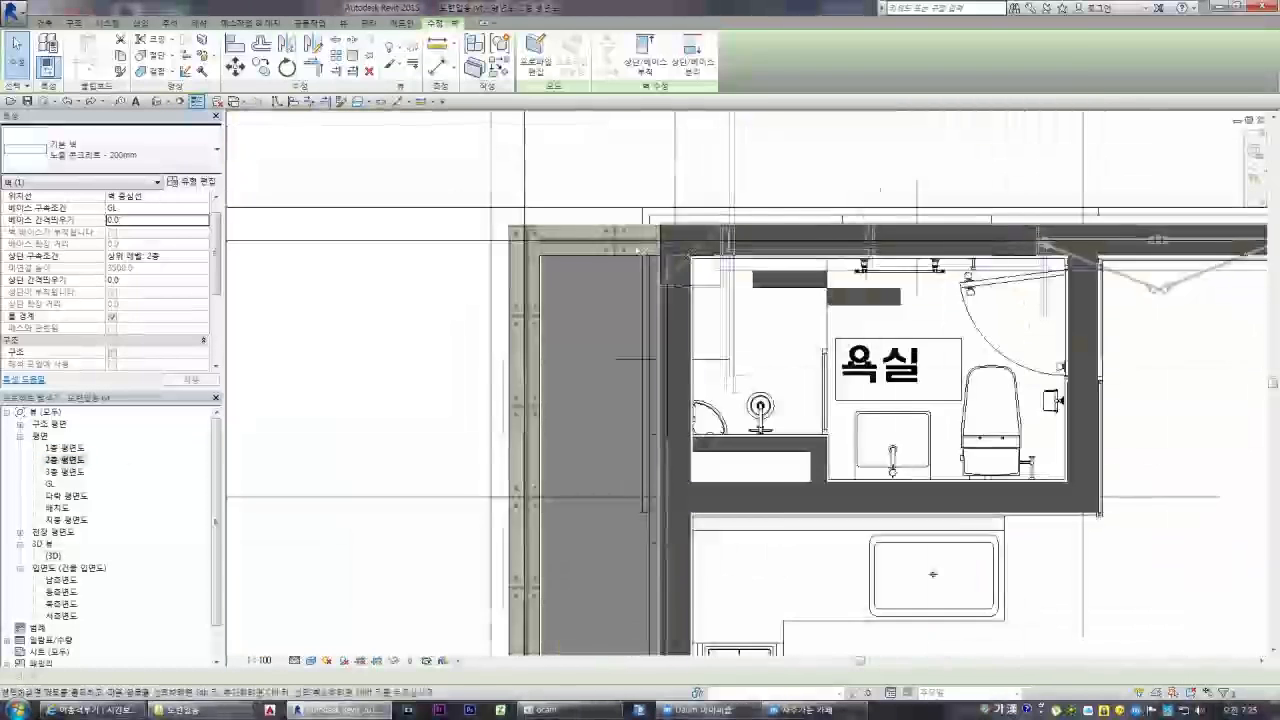
pyautogui.scroll(7, 600, 567)
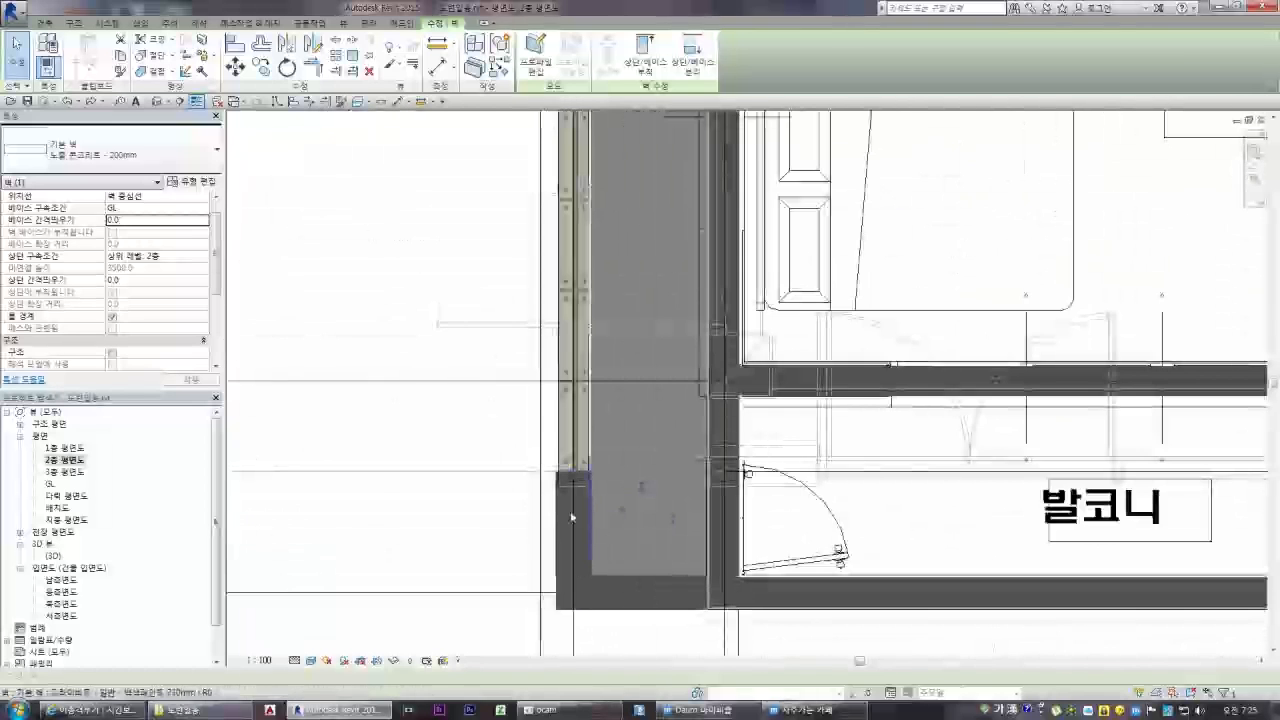
pyautogui.scroll(1, 585, 490)
pyautogui.click(468, 513)
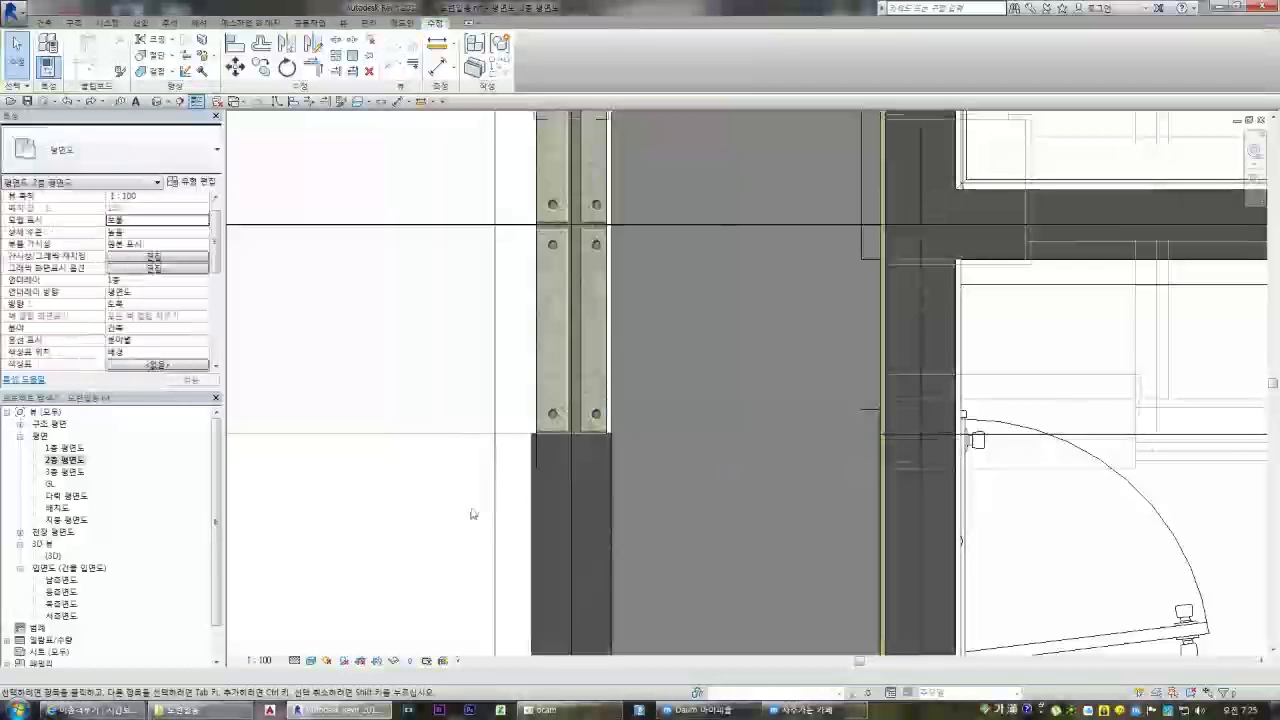
pyautogui.scroll(-7, 548, 603)
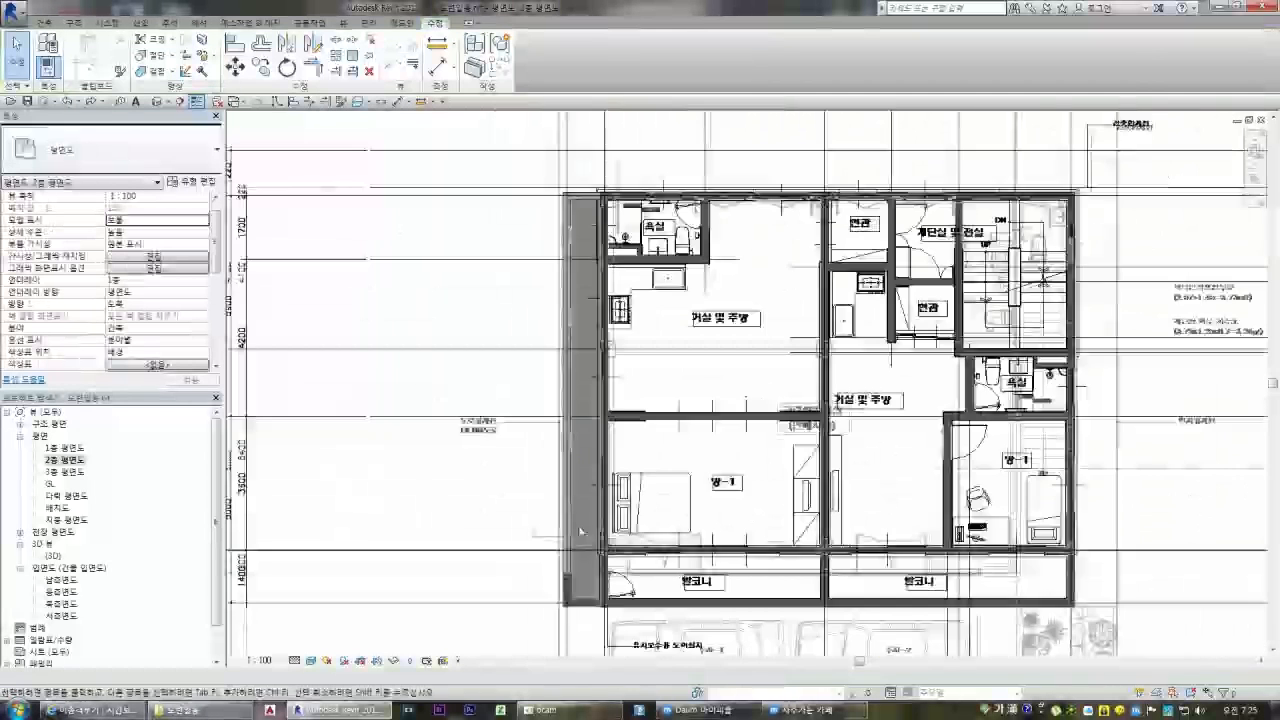
pyautogui.scroll(6, 578, 204)
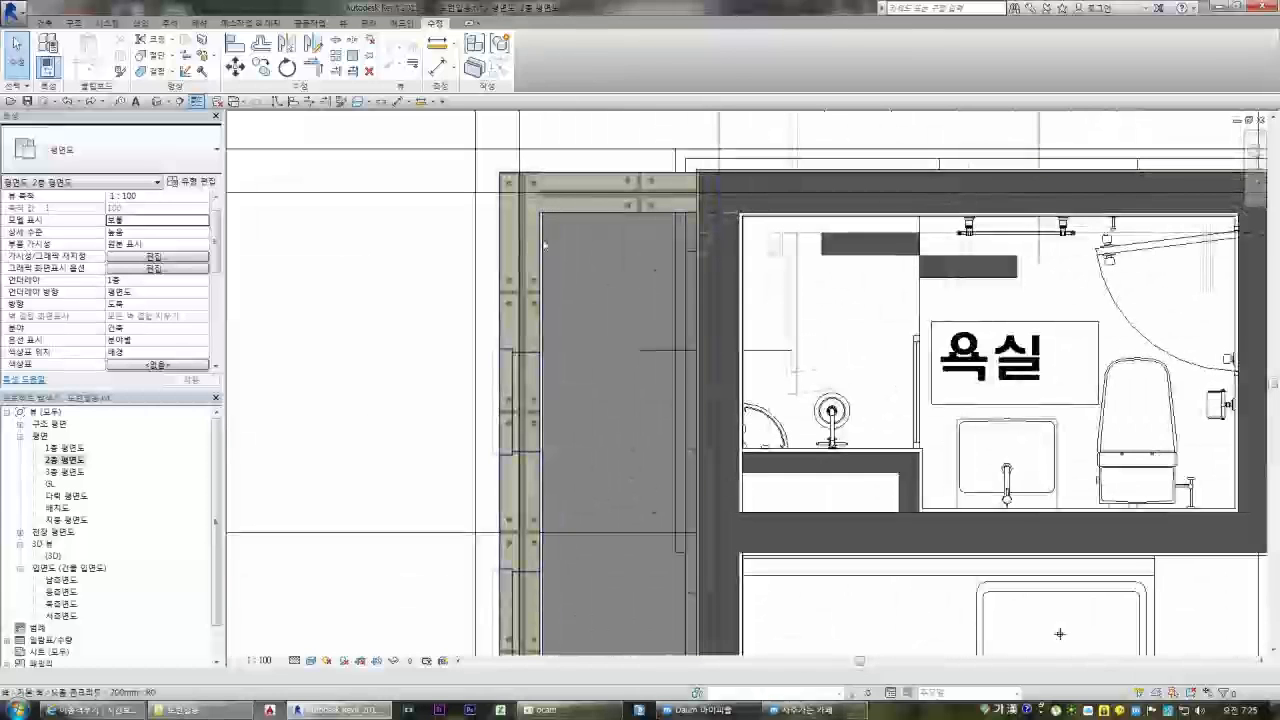
pyautogui.scroll(3, 543, 257)
pyautogui.click(540, 260)
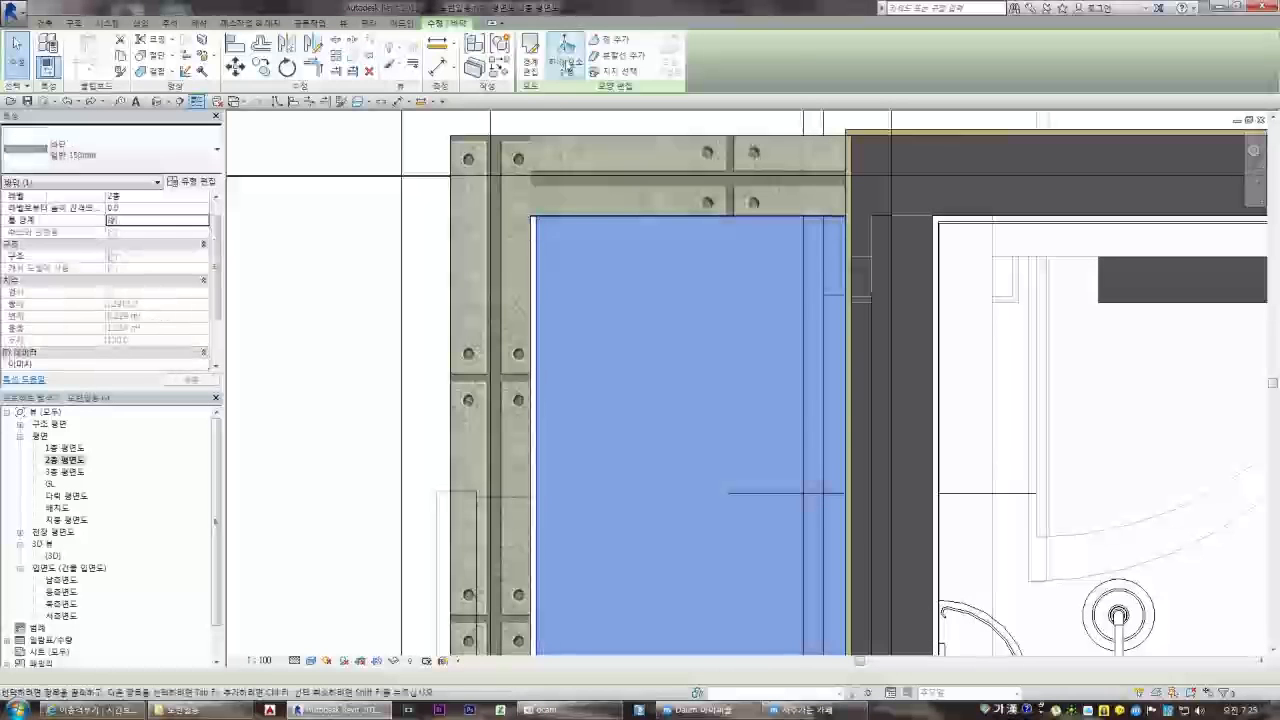
pyautogui.click(562, 55)
pyautogui.scroll(3, 544, 183)
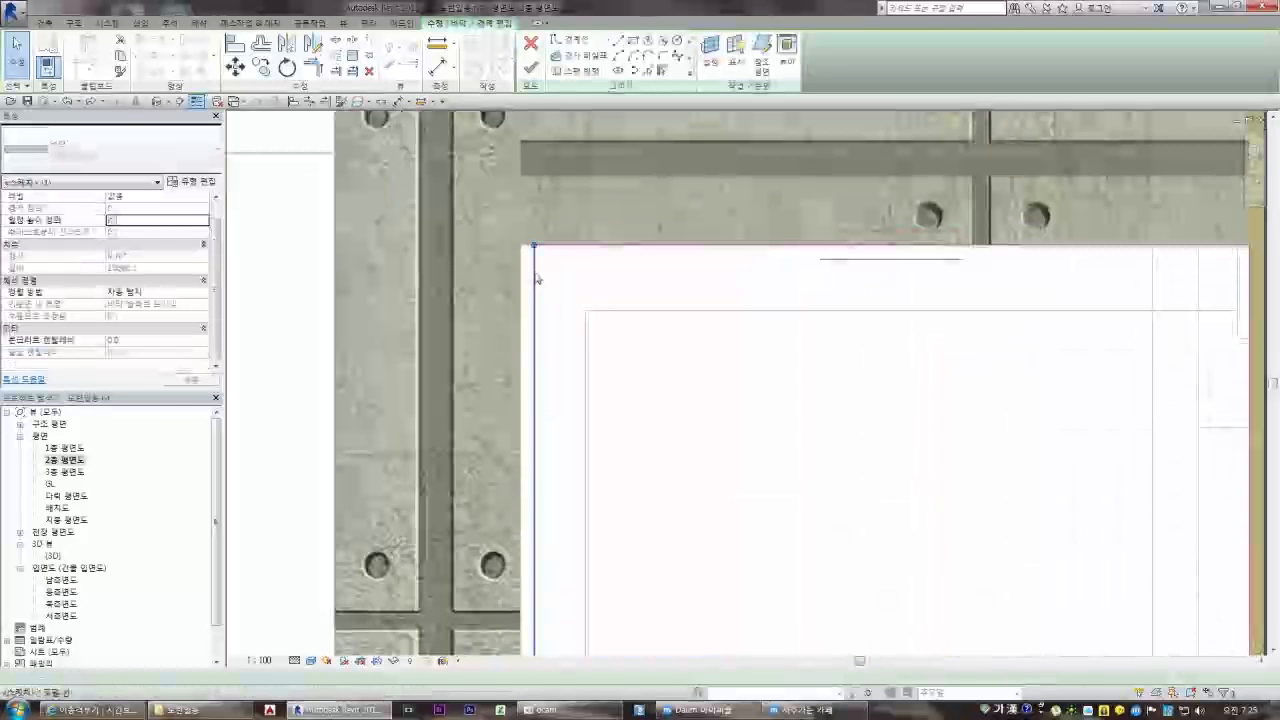
pyautogui.click(519, 290)
# Draw floor boundary lines along the thicker corner wall's inner face near the balcony, with a jog of about 15 mm to the concrete wall's face
pyautogui.scroll(-6, 518, 290)
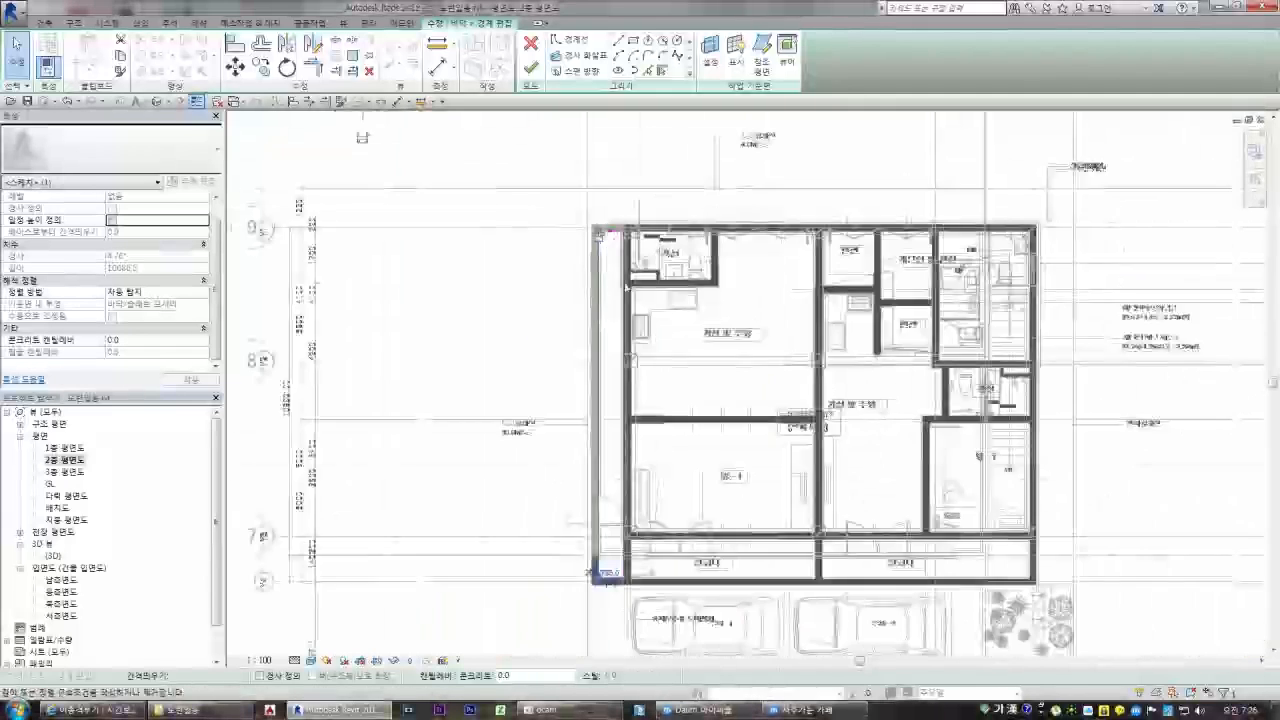
pyautogui.scroll(5, 597, 523)
pyautogui.scroll(3, 597, 523)
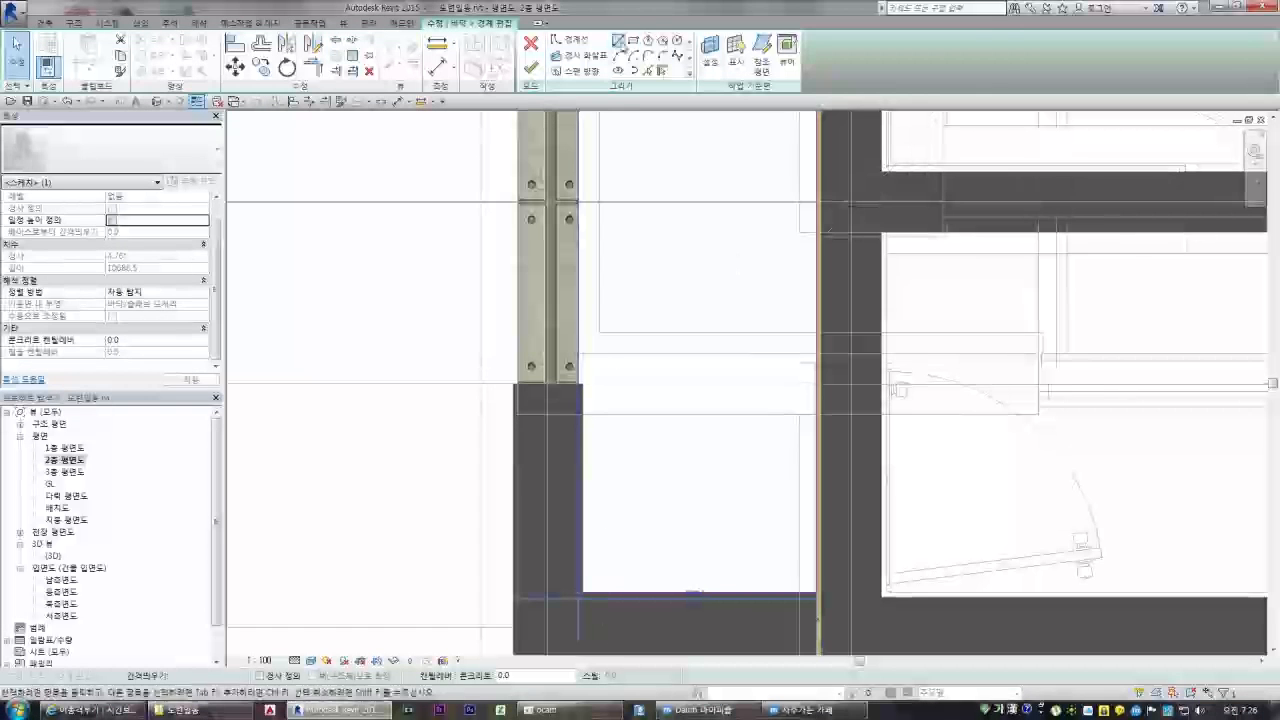
pyautogui.click(620, 44)
pyautogui.scroll(2, 598, 555)
pyautogui.click(572, 619)
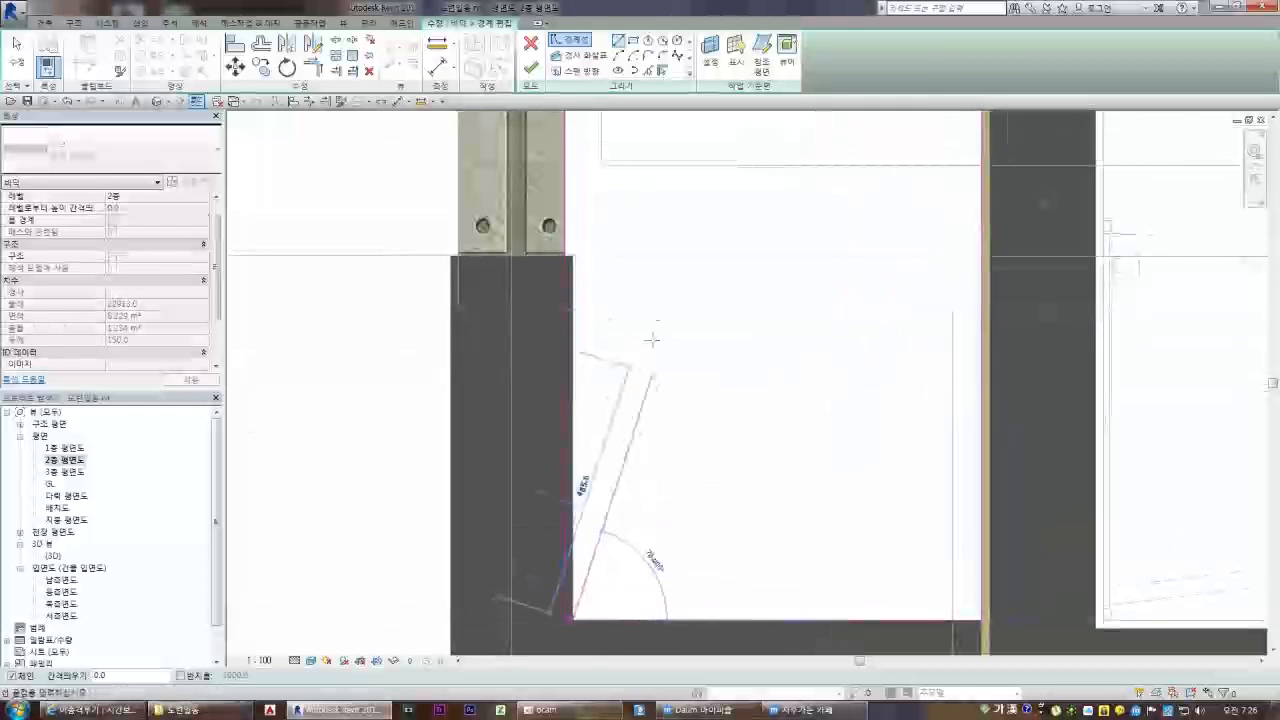
pyautogui.click(572, 257)
pyautogui.scroll(2, 572, 257)
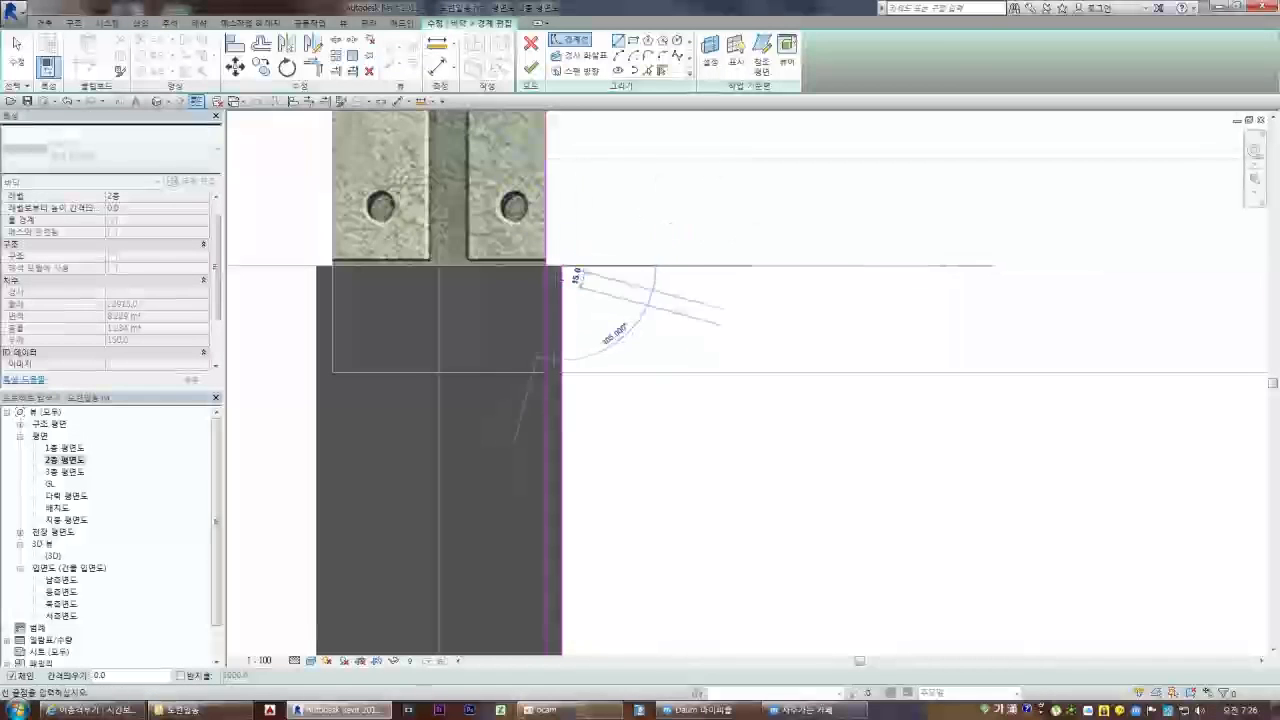
pyautogui.click(547, 265)
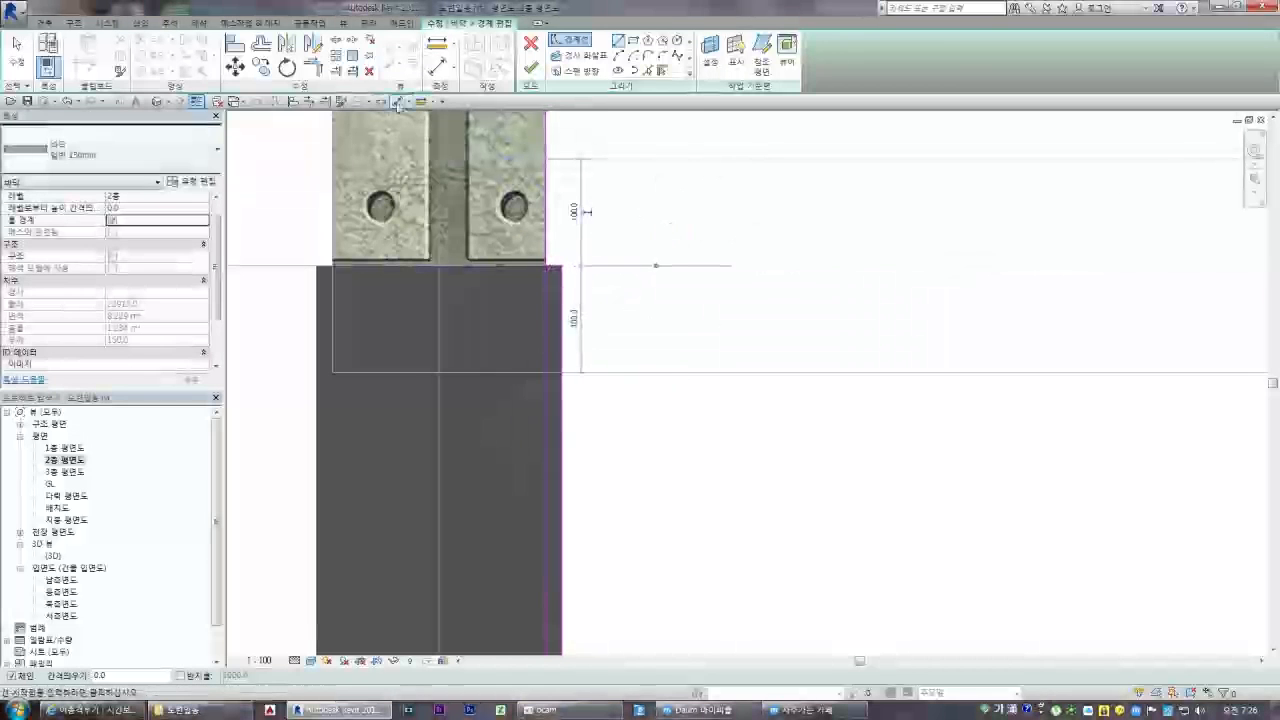
# Trim the floor strip's boundary lines into closed corners and finish the boundary edit, unjoining the conflicting wall and floor
pyautogui.press('Escape')
pyautogui.press('Escape')
pyautogui.scroll(2, 550, 265)
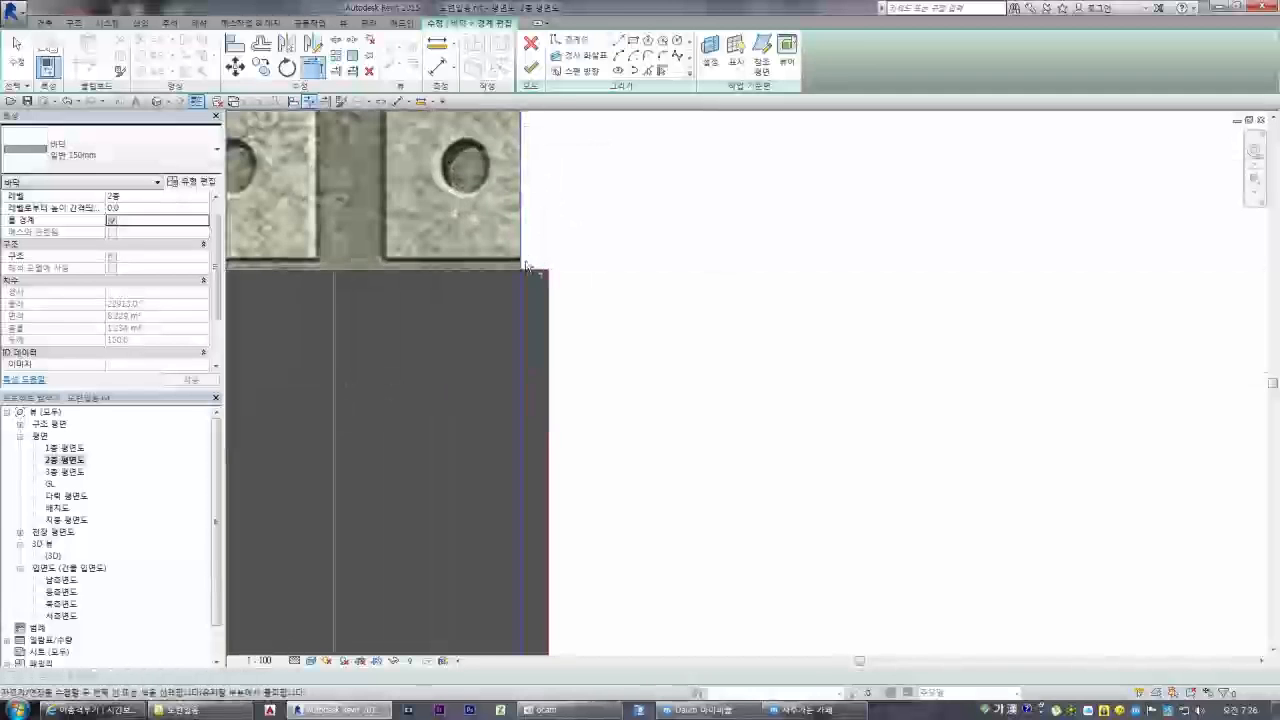
pyautogui.scroll(-2, 592, 222)
pyautogui.scroll(2, 603, 478)
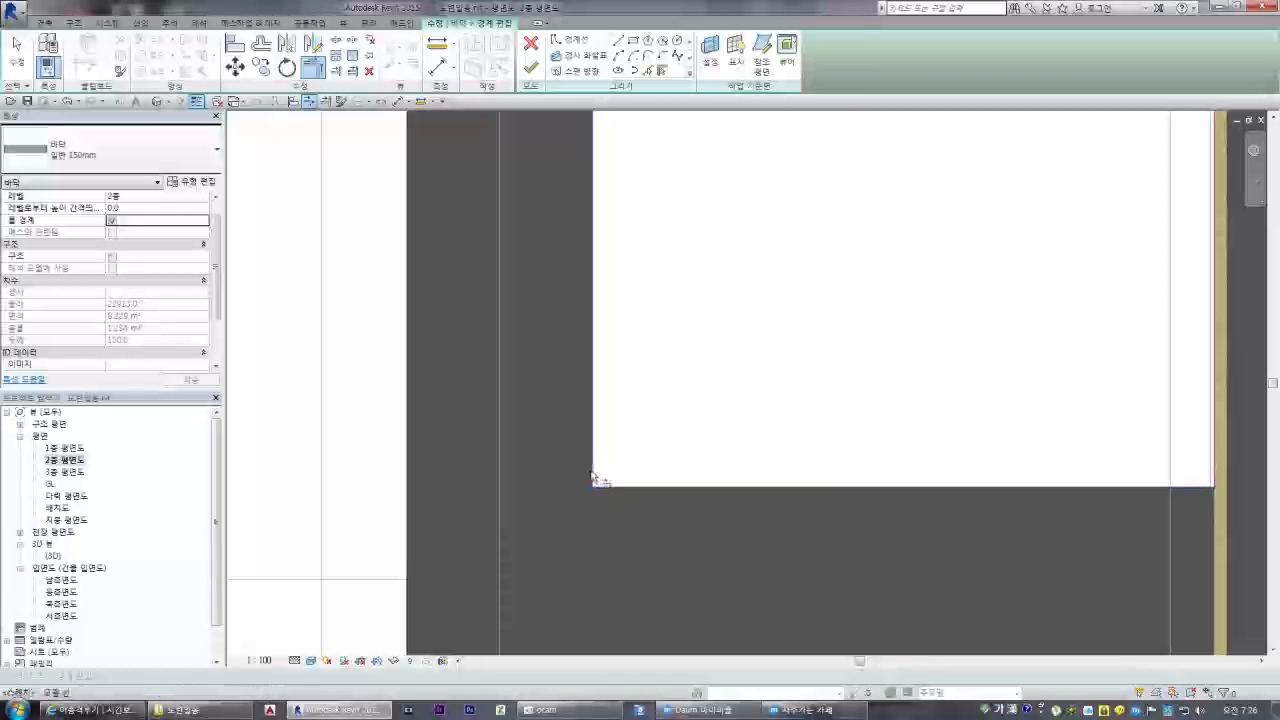
pyautogui.click(534, 72)
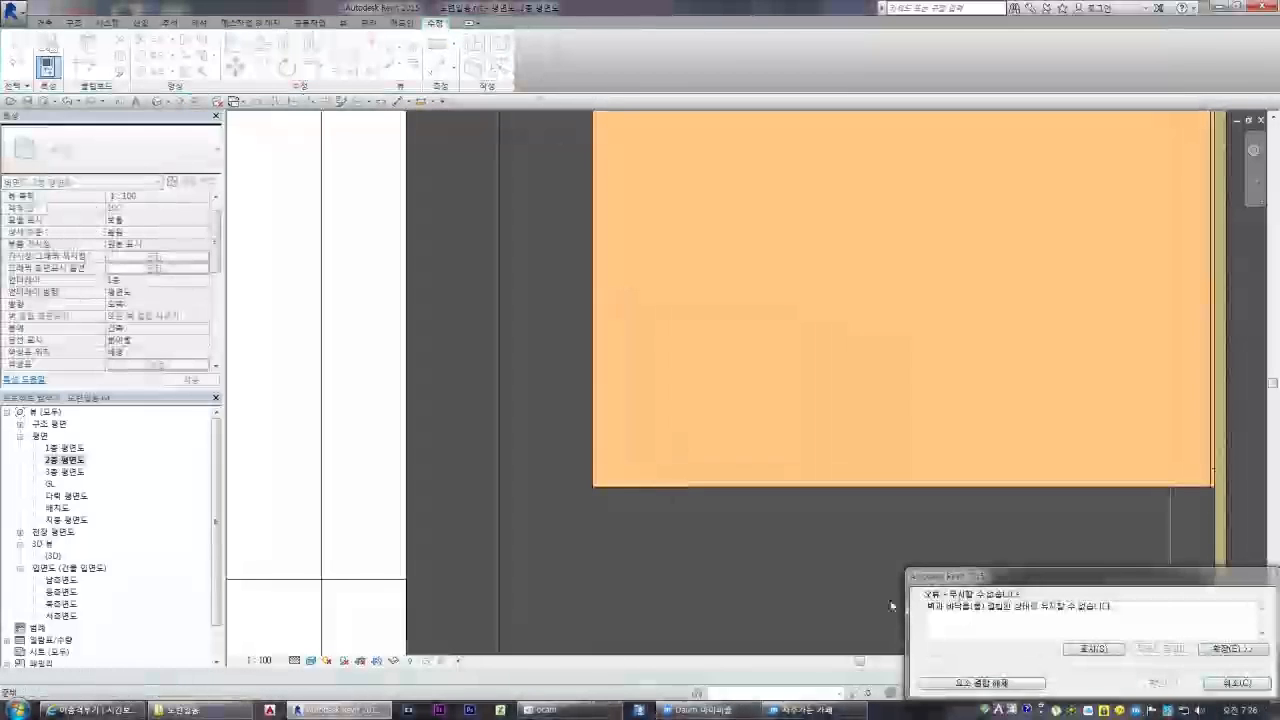
pyautogui.click(982, 684)
pyautogui.scroll(-4, 763, 579)
pyautogui.scroll(3, 667, 420)
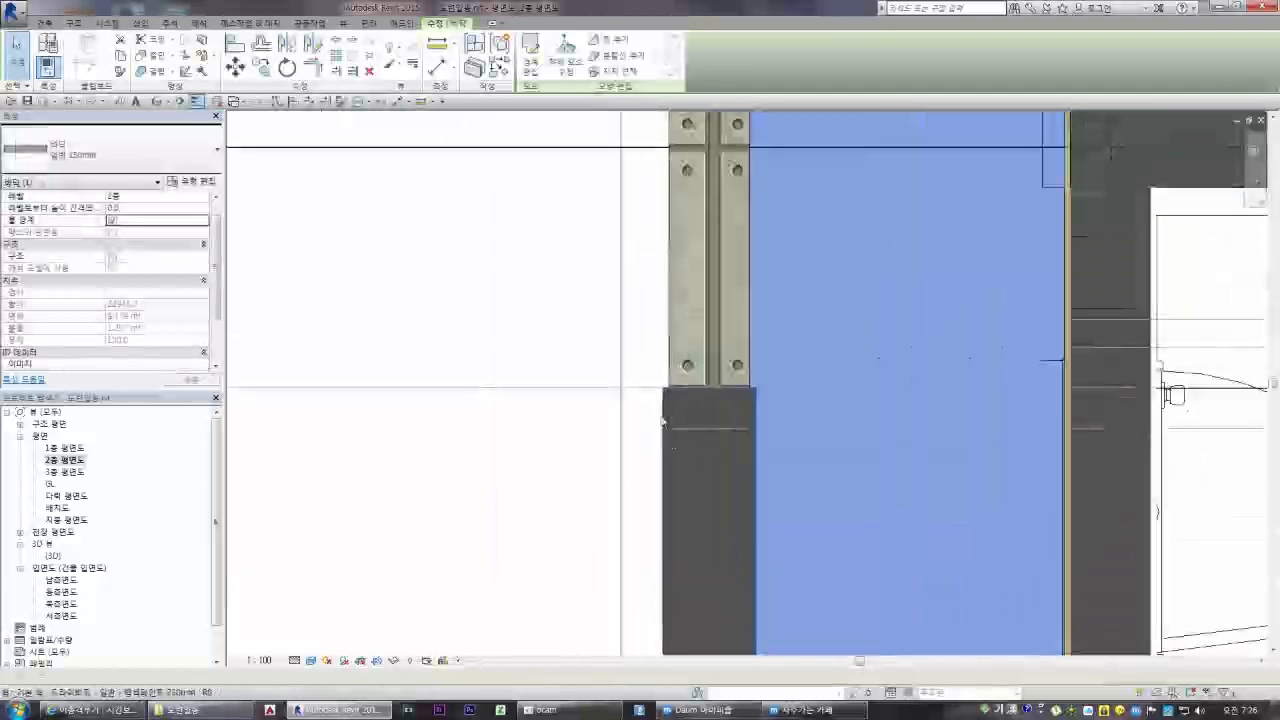
pyautogui.click(586, 471)
# In the second-floor plan, extend the short end of the 300 x 600 mm beam to the crossing wall at the building corner
pyautogui.doubleClick(66, 555)
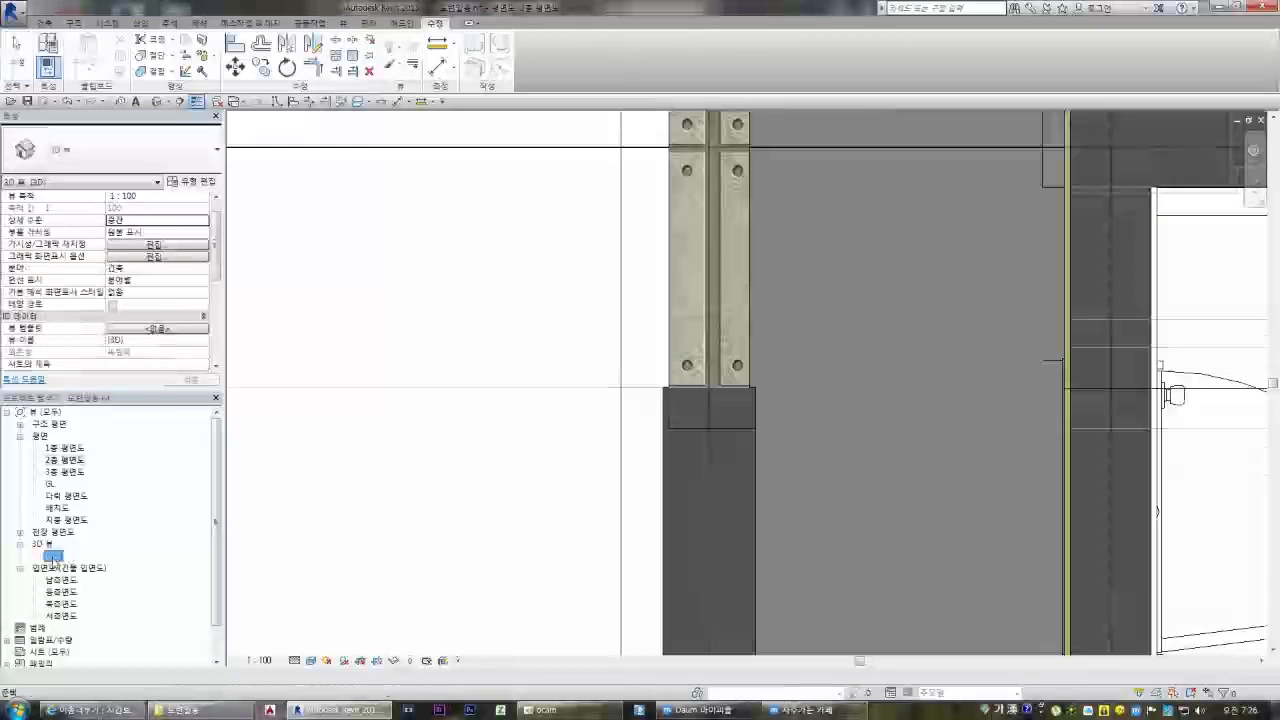
pyautogui.scroll(-3, 575, 441)
pyautogui.scroll(-2, 790, 437)
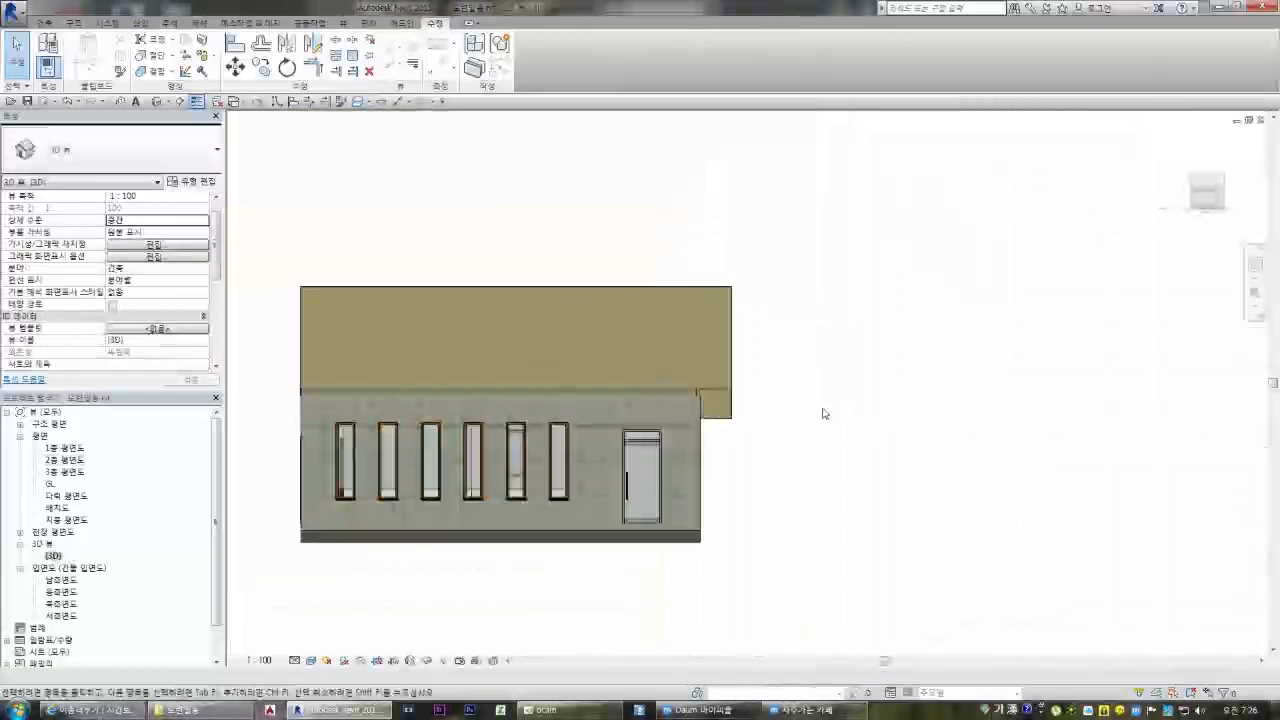
pyautogui.click(1175, 144)
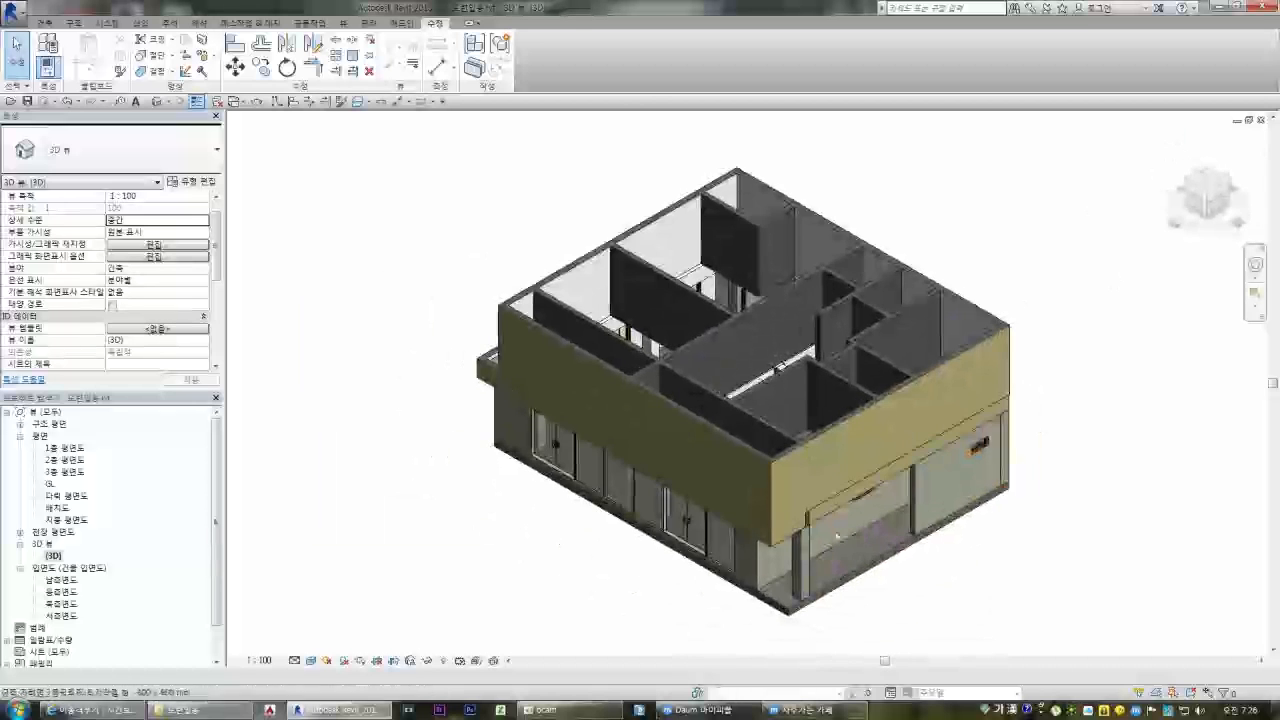
pyautogui.scroll(6, 857, 505)
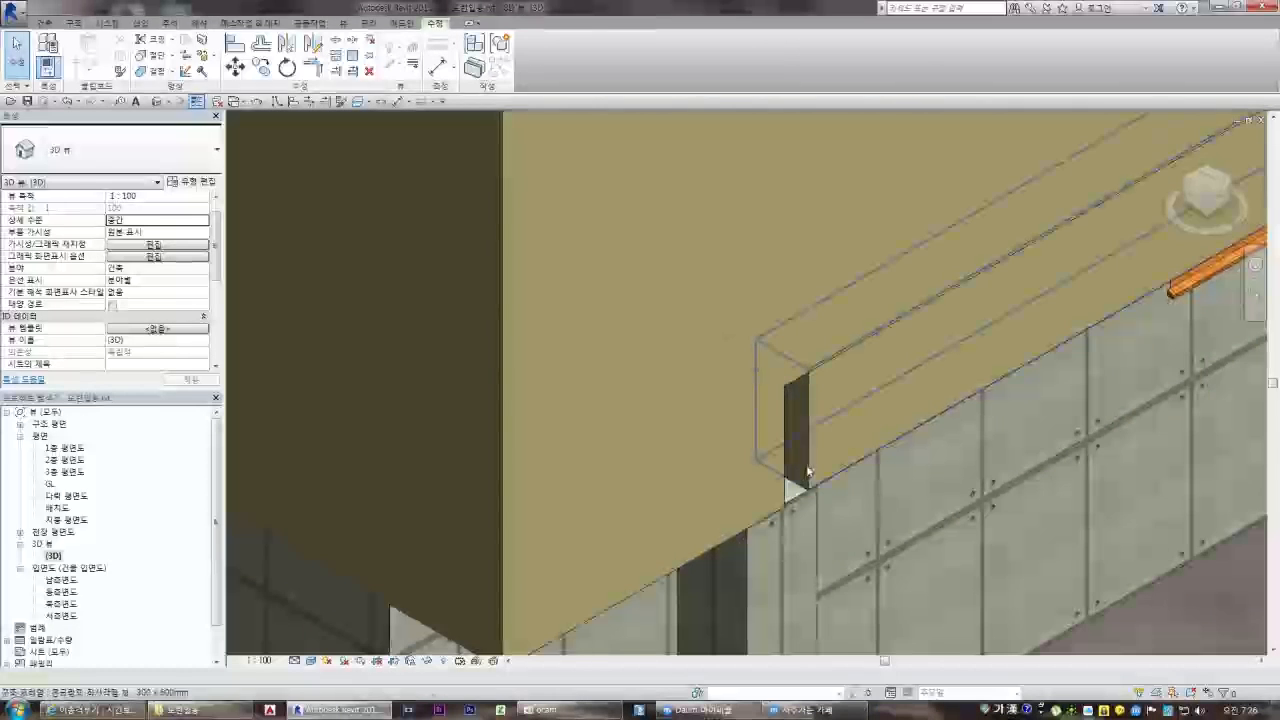
pyautogui.click(808, 471)
pyautogui.doubleClick(66, 459)
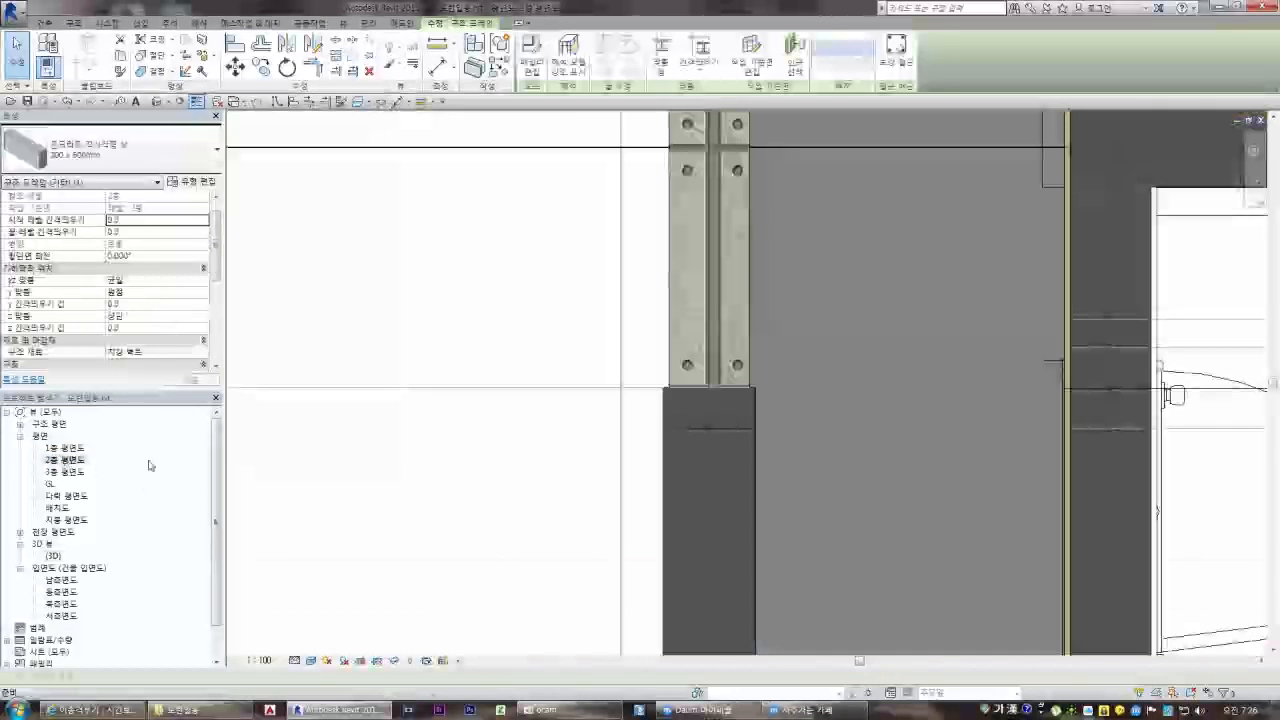
pyautogui.scroll(-4, 558, 360)
pyautogui.scroll(10, 558, 360)
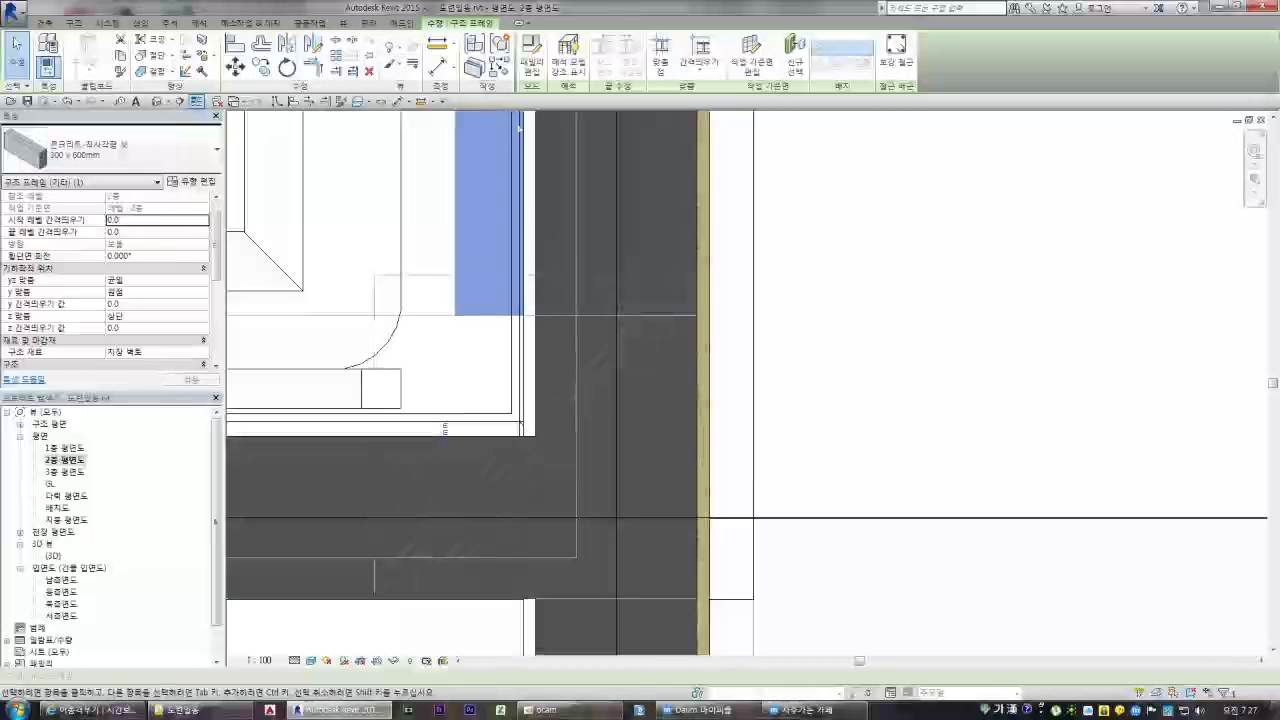
pyautogui.click(325, 102)
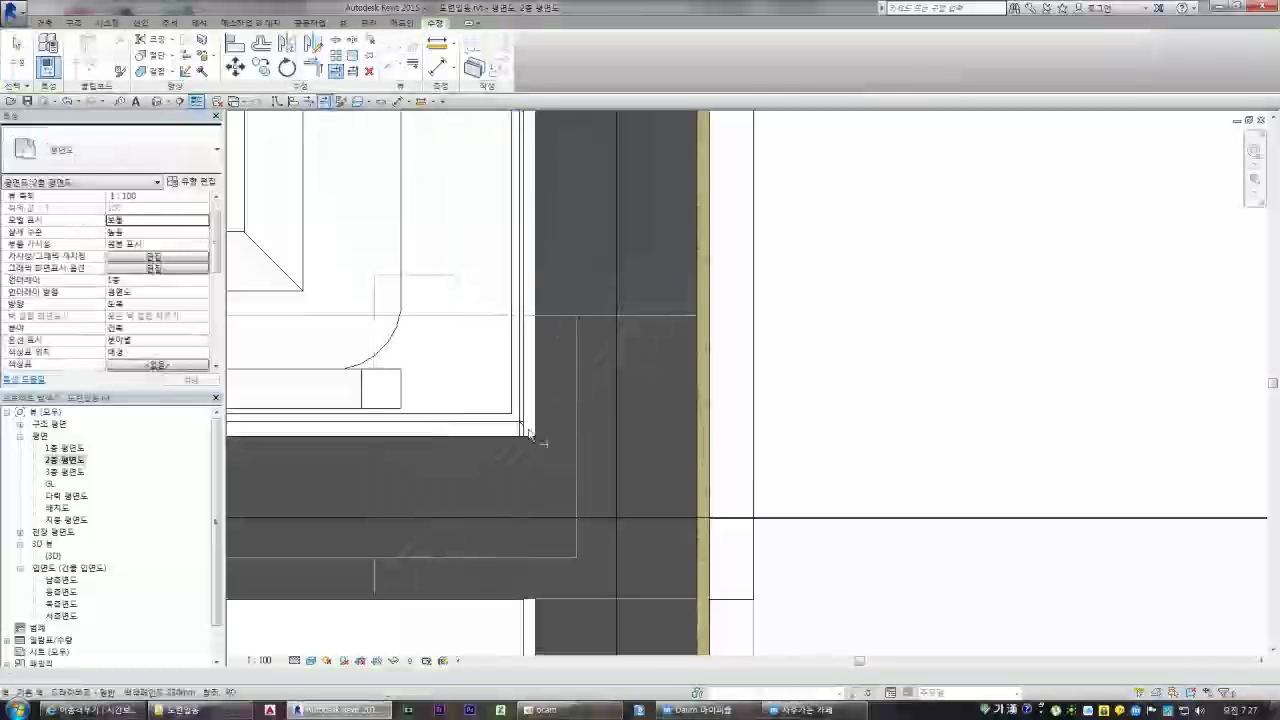
pyautogui.click(655, 517)
pyautogui.click(456, 289)
# Examine in 3D how both ends of the 300 x 600 mm beam meet the dryvit walls and the exposed concrete below
pyautogui.doubleClick(54, 558)
pyautogui.scroll(-3, 602, 370)
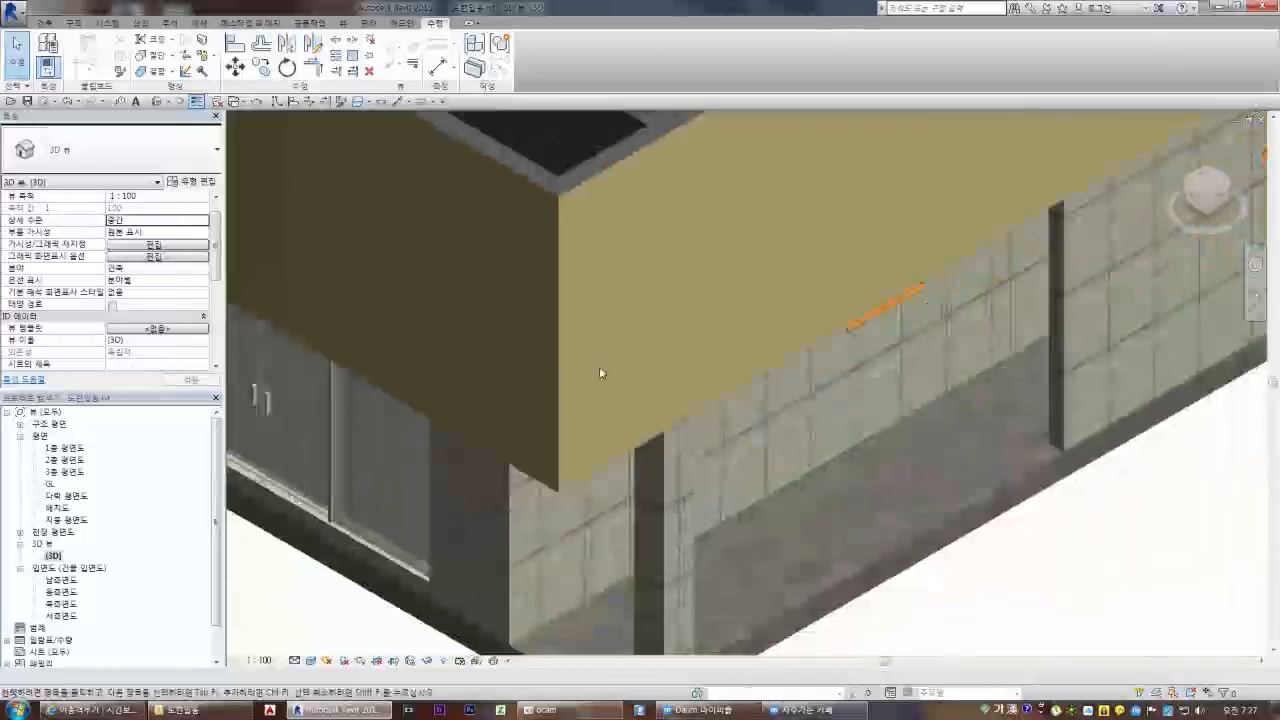
pyautogui.scroll(6, 650, 427)
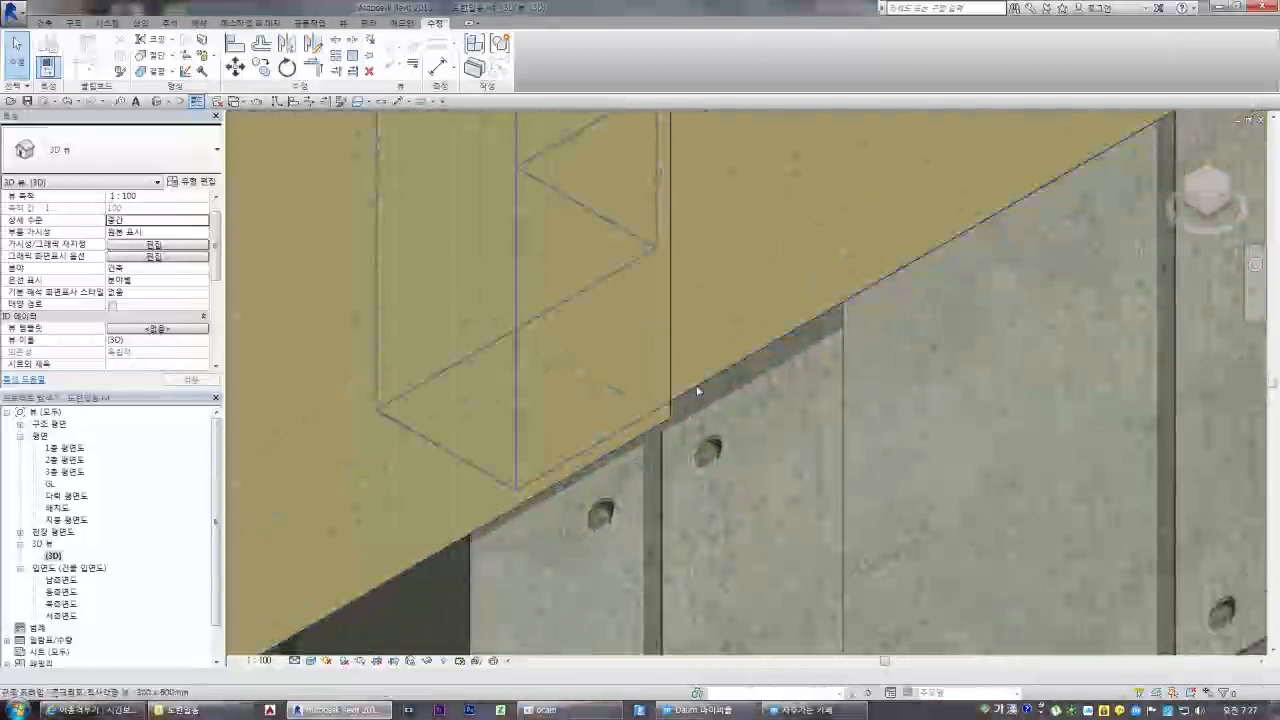
pyautogui.click(604, 408)
pyautogui.scroll(-2, 608, 411)
pyautogui.press('Escape')
pyautogui.scroll(-3, 619, 405)
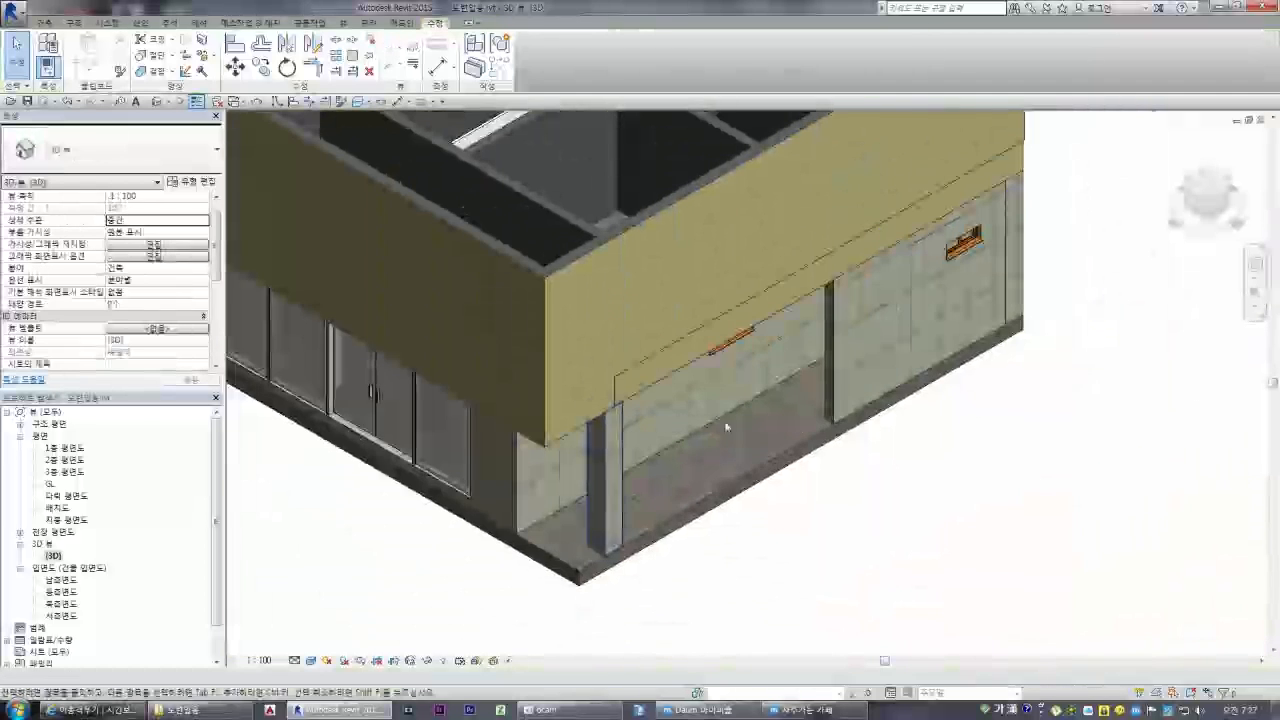
pyautogui.scroll(-1, 931, 240)
pyautogui.scroll(5, 909, 217)
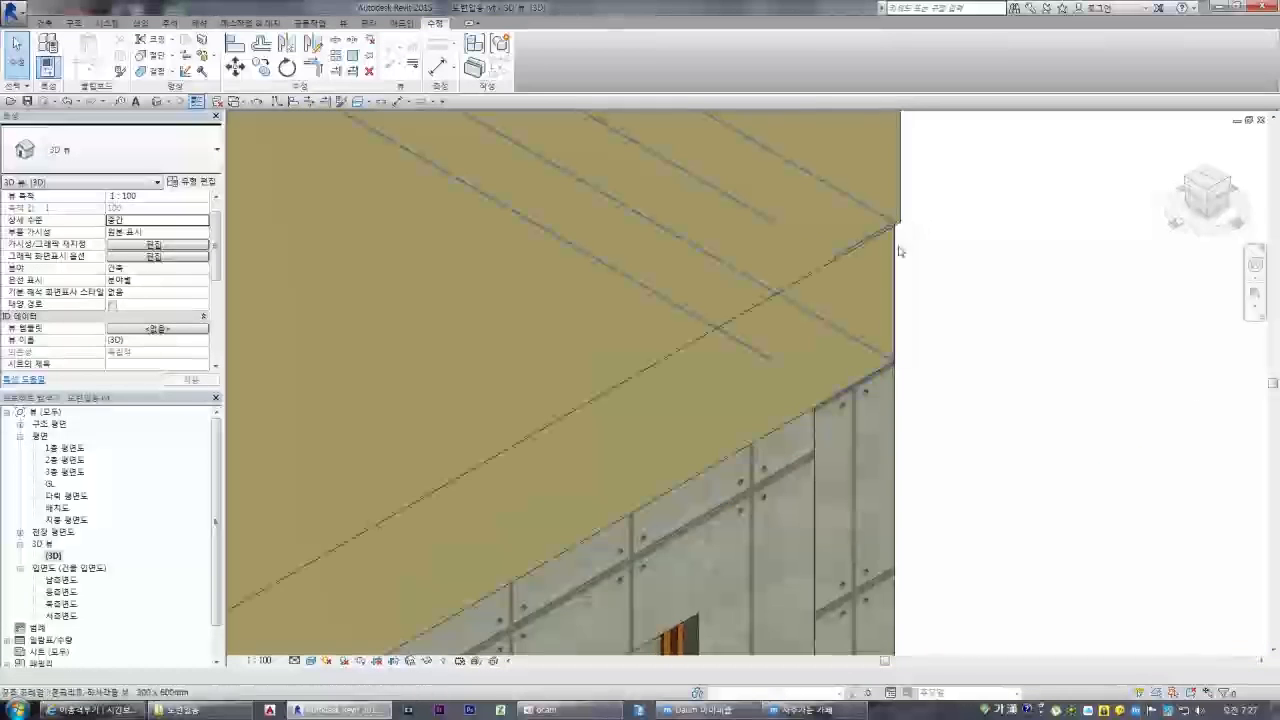
pyautogui.scroll(-1, 903, 260)
pyautogui.scroll(-2, 903, 260)
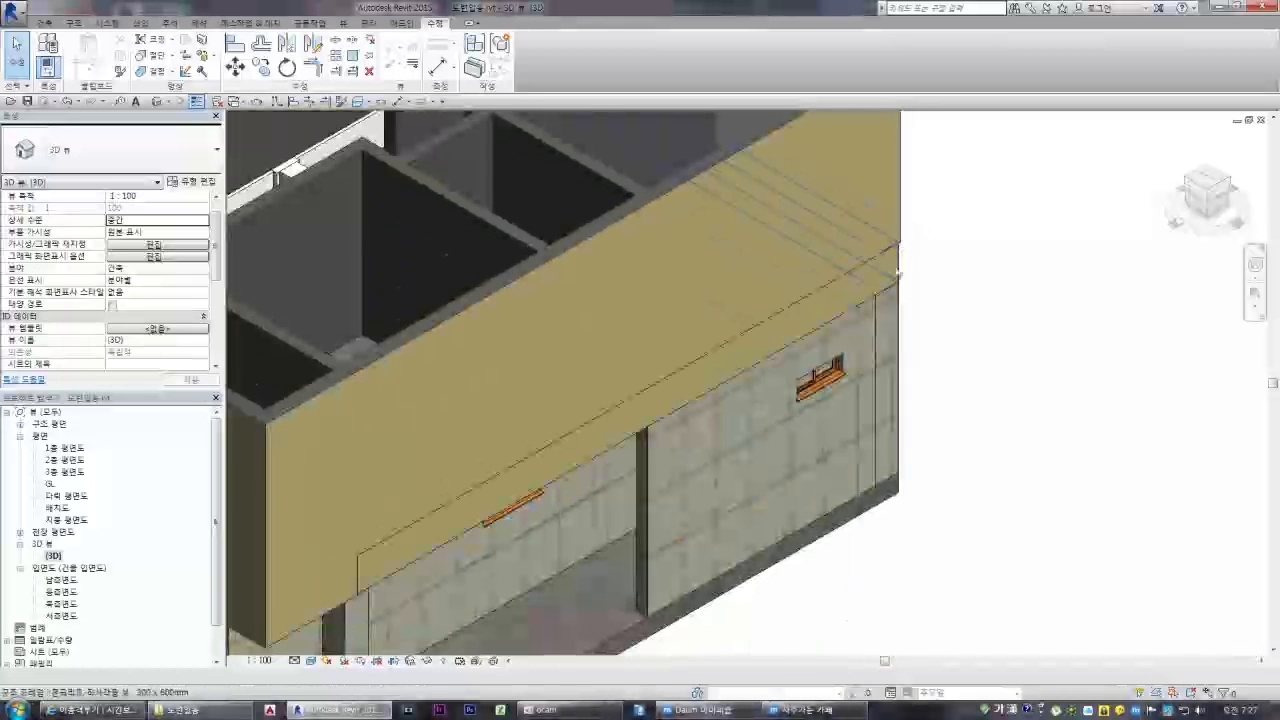
# Lower the base offset of the long second-floor dryvit wall above the small orange windows so it covers the beam's face
pyautogui.click(455, 490)
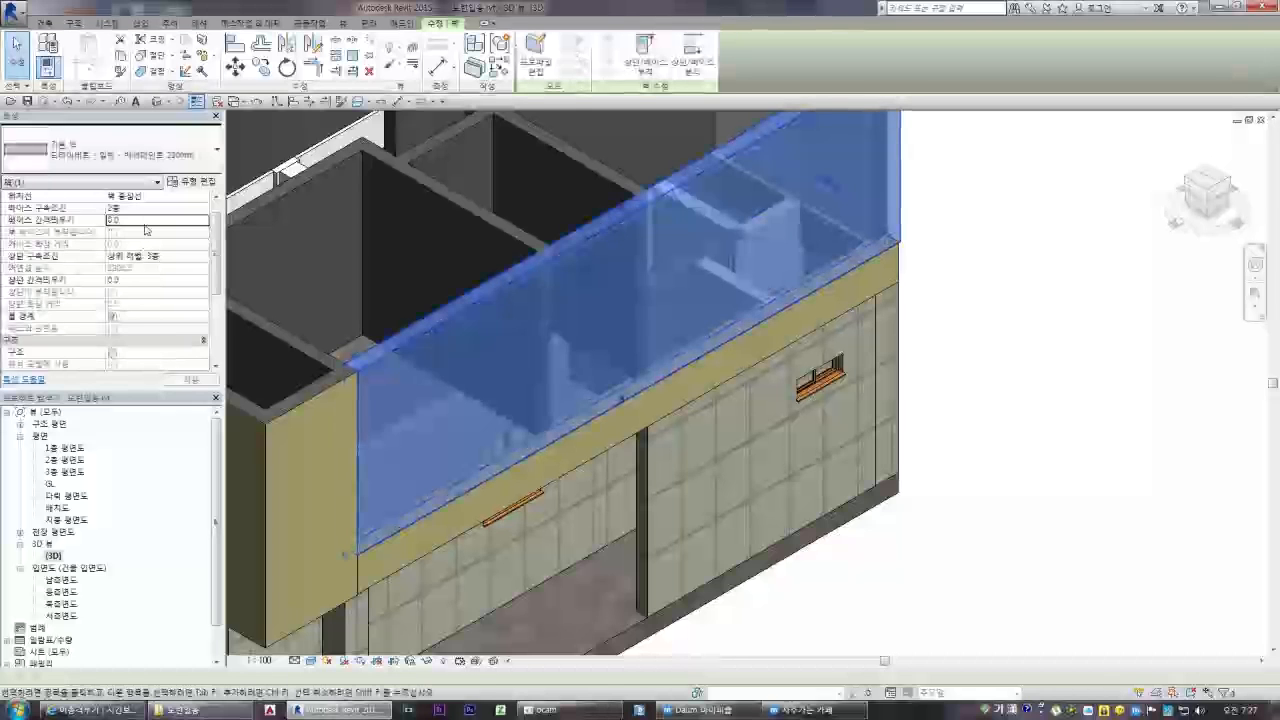
pyautogui.click(852, 623)
pyautogui.scroll(4, 331, 595)
pyautogui.scroll(-5, 333, 585)
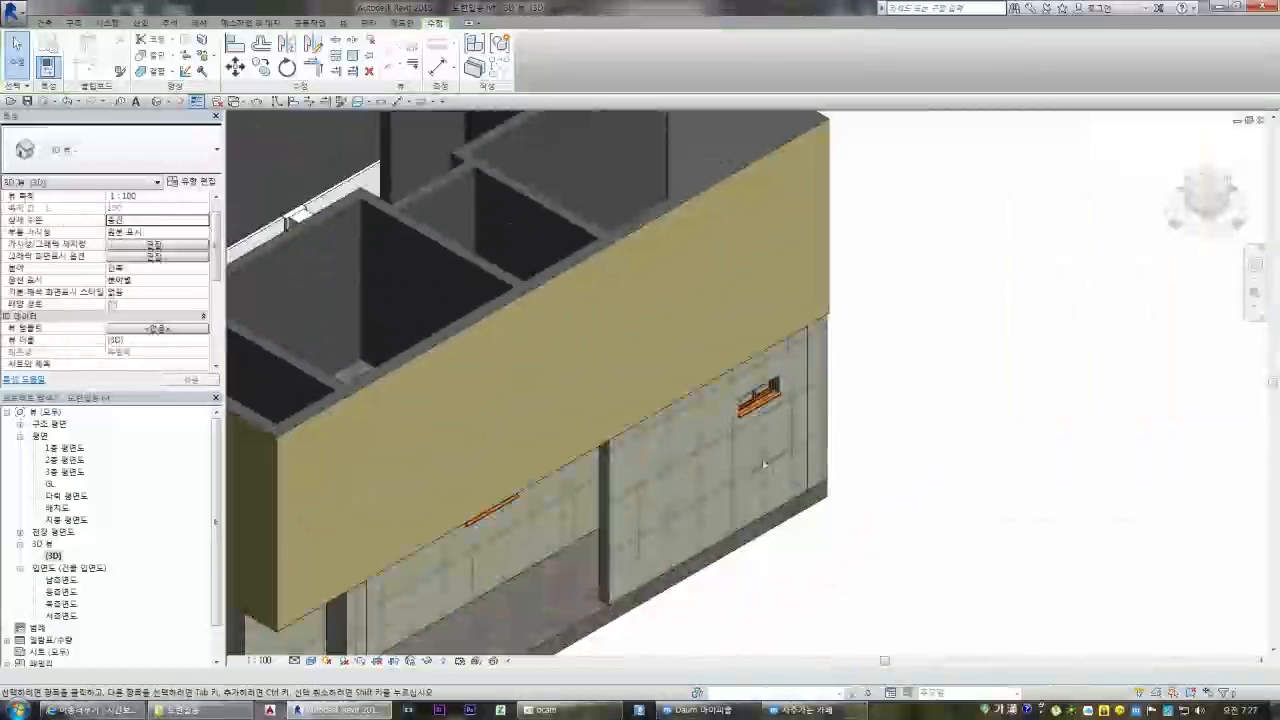
# On the adjoining facade, lower the base offset of the 220 mm dryvit wall above the two large framed windows to cover the beam
pyautogui.click(1233, 183)
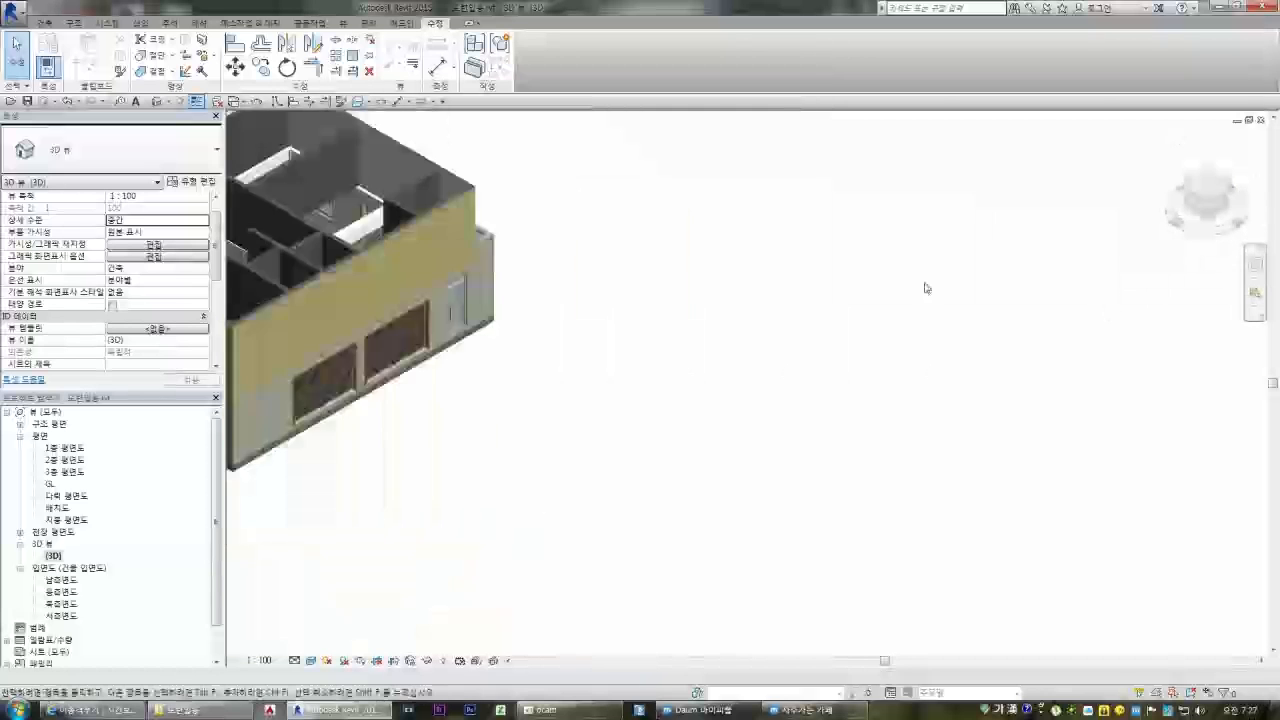
pyautogui.scroll(5, 688, 566)
pyautogui.scroll(-2, 688, 566)
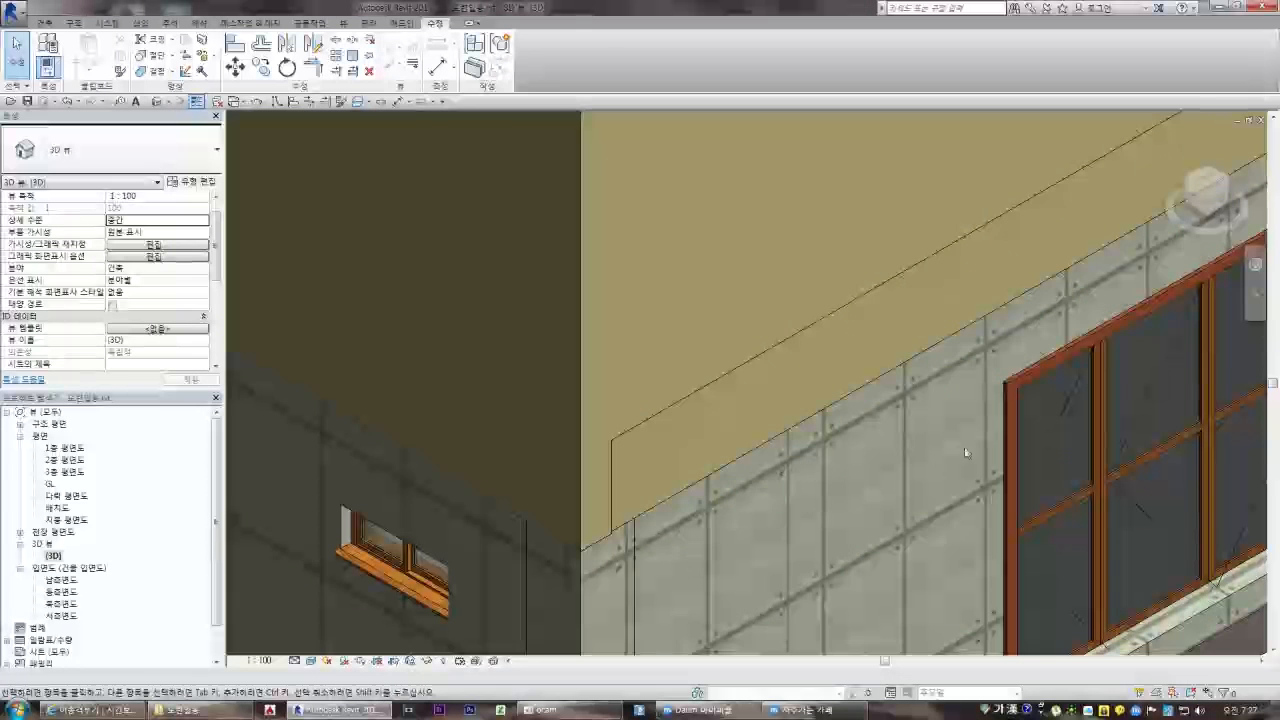
pyautogui.scroll(2, 688, 566)
pyautogui.scroll(-5, 688, 566)
pyautogui.click(742, 235)
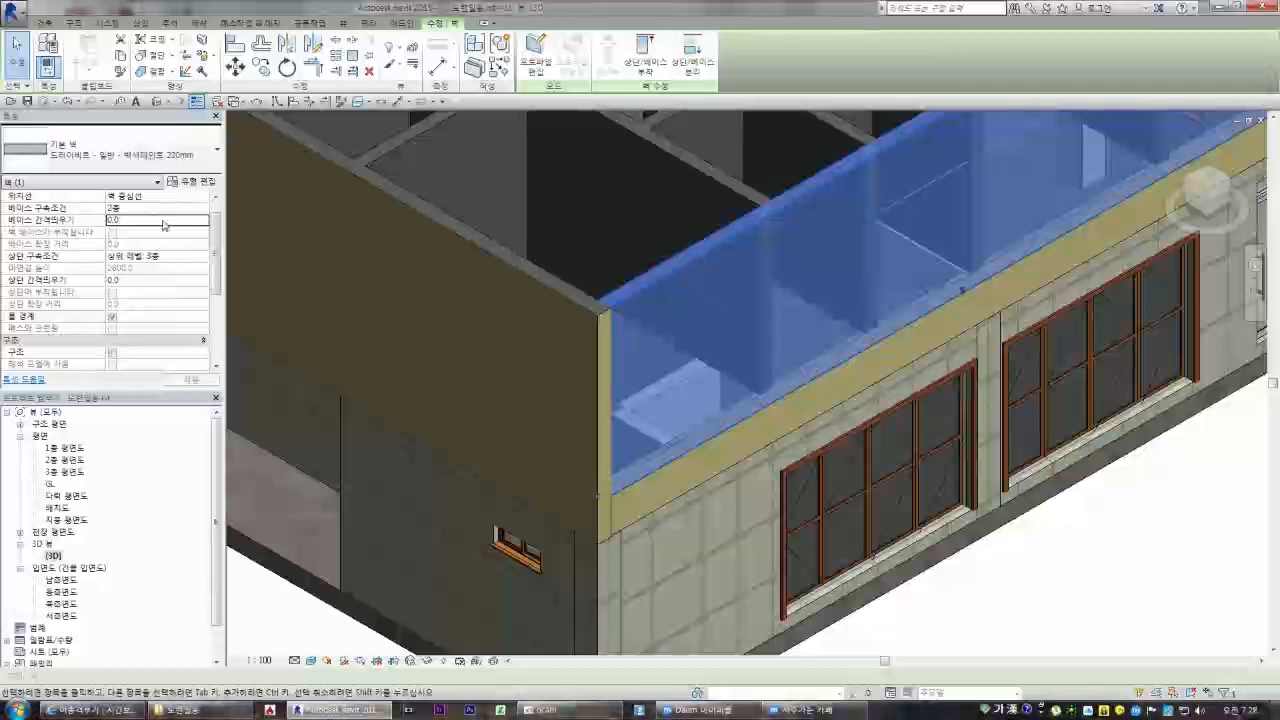
pyautogui.click(1014, 614)
pyautogui.scroll(3, 677, 509)
pyautogui.scroll(-2, 680, 510)
pyautogui.scroll(-3, 1188, 340)
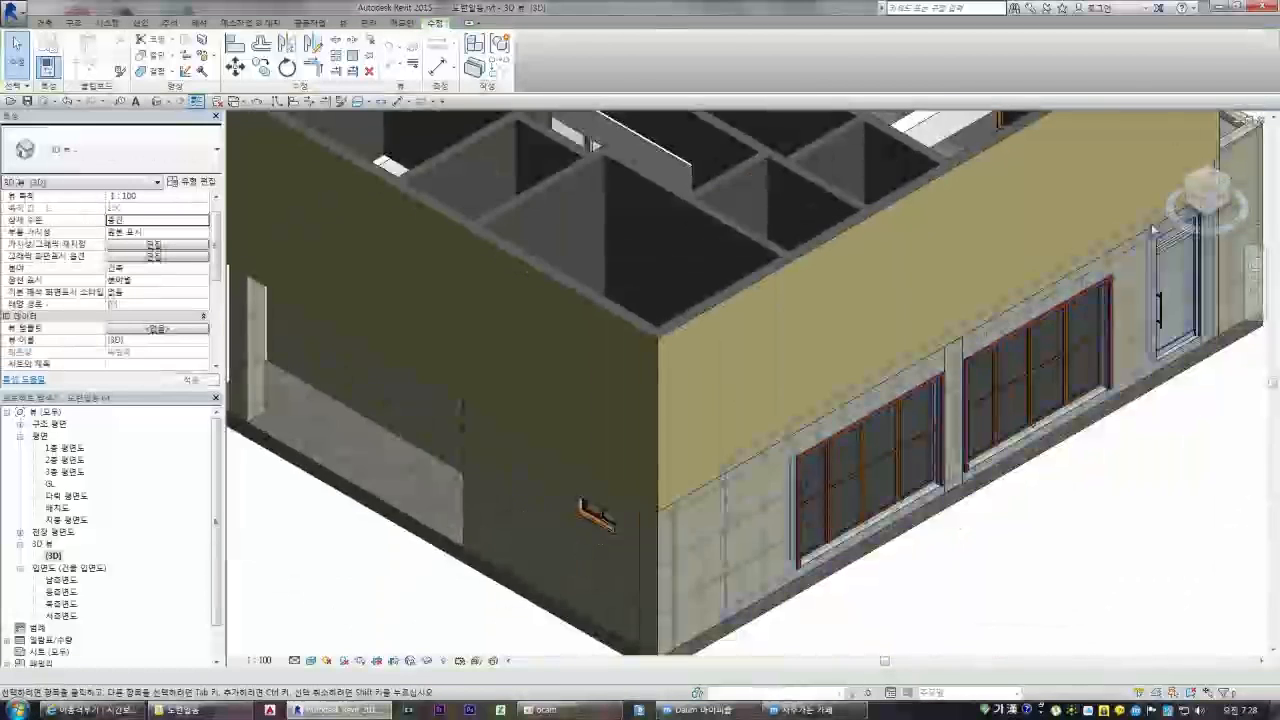
# Set the base offset of the 220 mm dryvit wall beside the low flat roof to -600
pyautogui.scroll(-5, 1006, 330)
pyautogui.scroll(5, 760, 470)
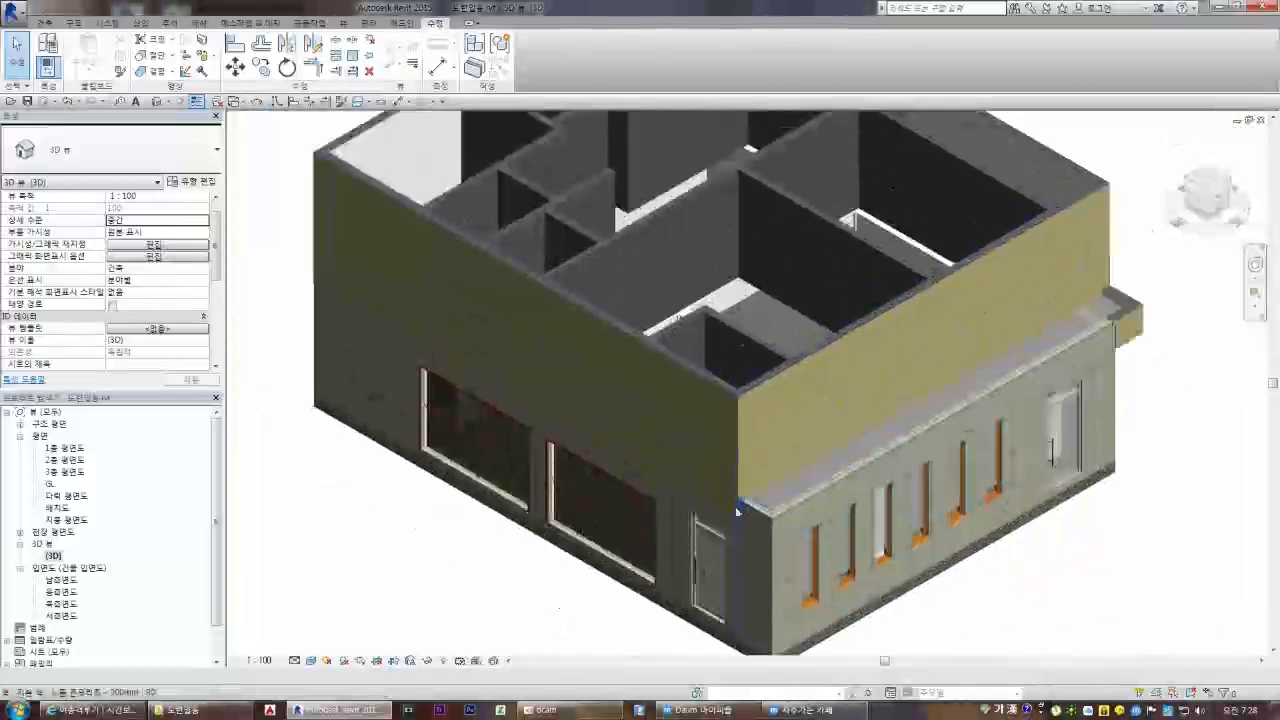
pyautogui.scroll(-2, 780, 361)
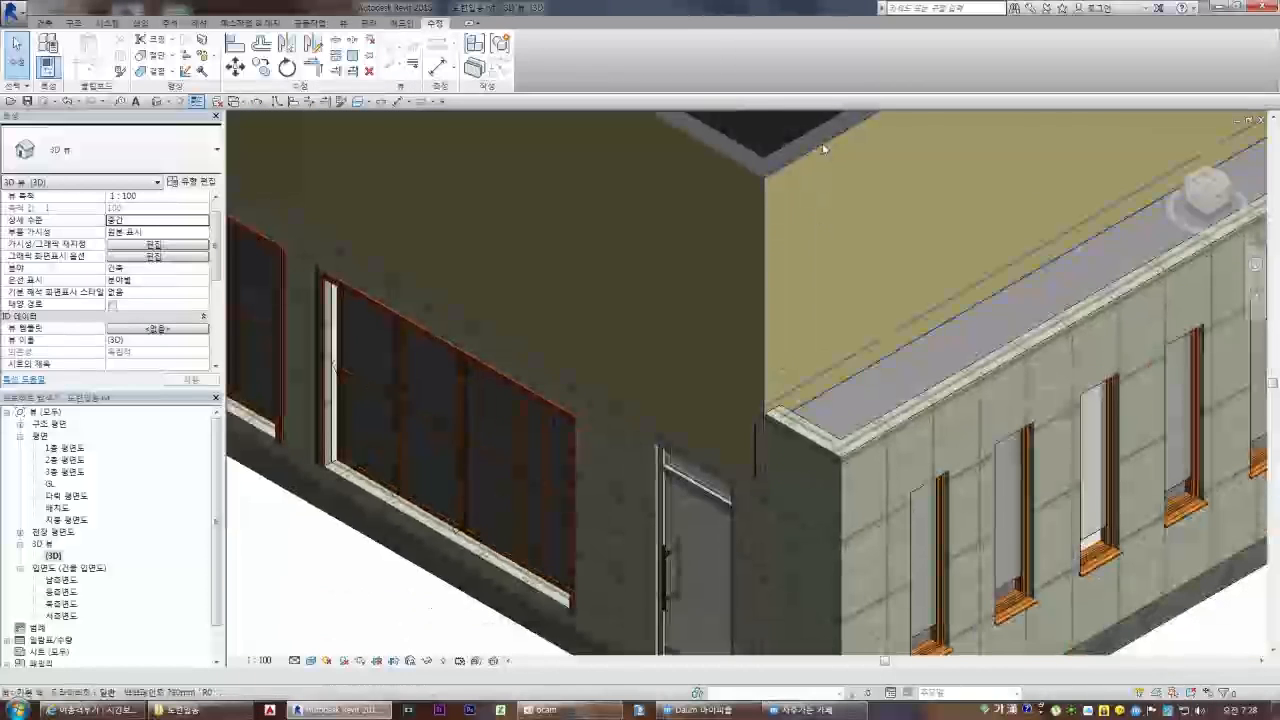
pyautogui.click(780, 361)
pyautogui.click(146, 220)
pyautogui.write('-600.0')
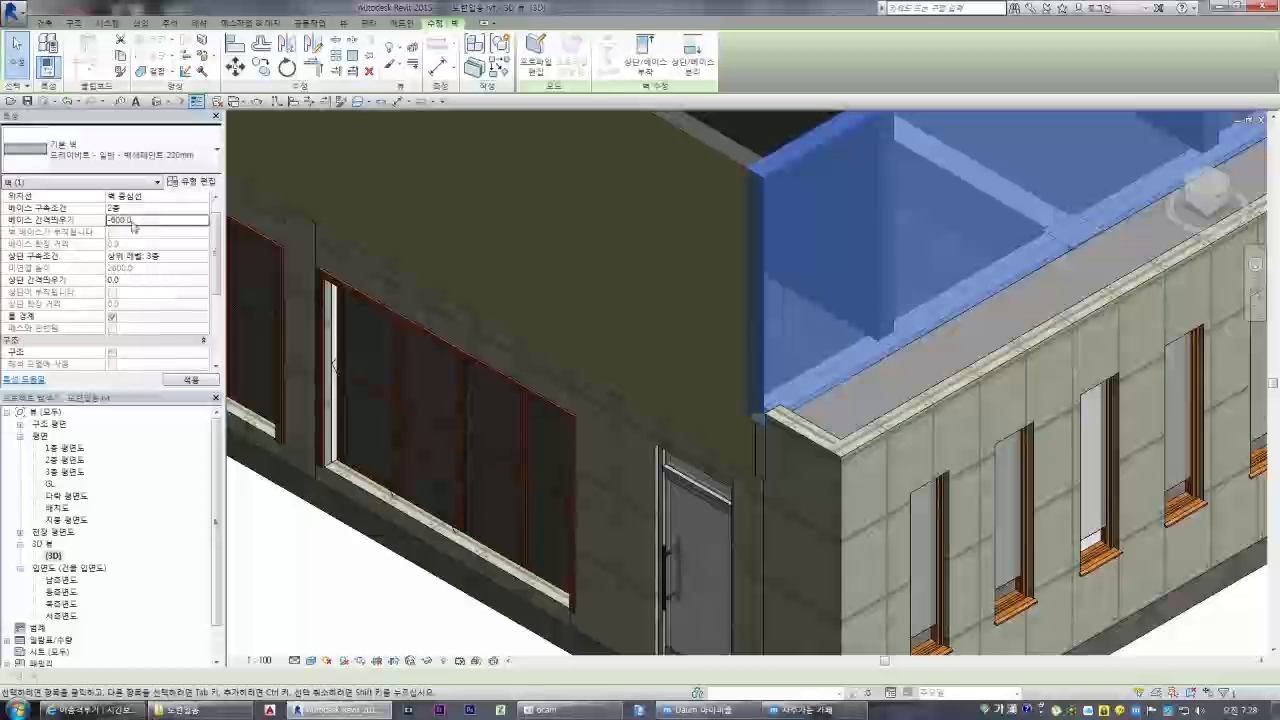
pyautogui.click(1202, 627)
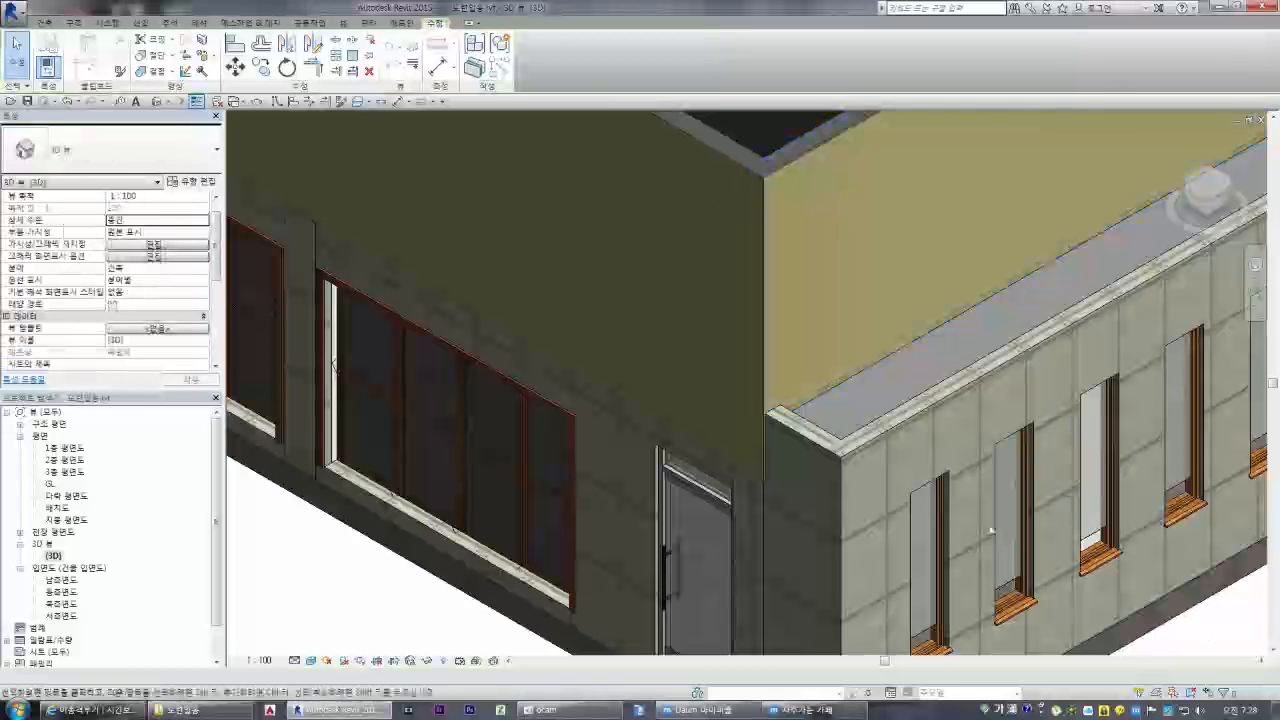
pyautogui.scroll(2, 774, 458)
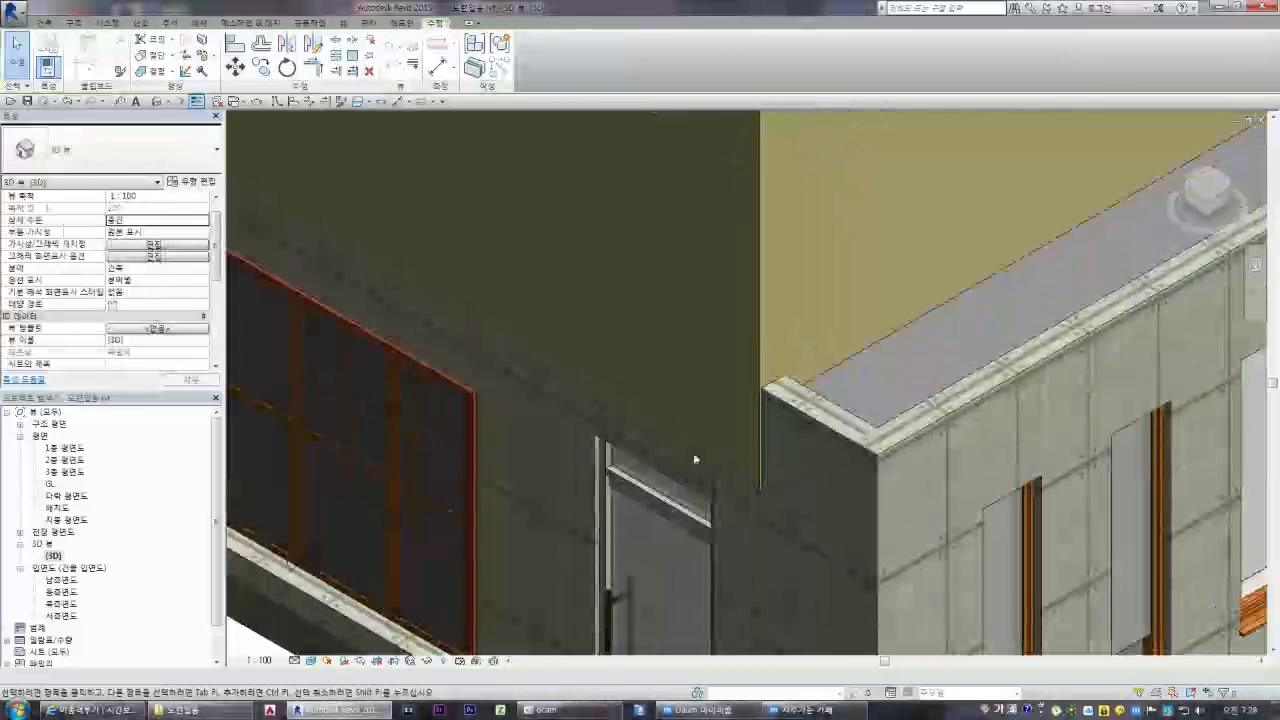
pyautogui.scroll(-3, 695, 459)
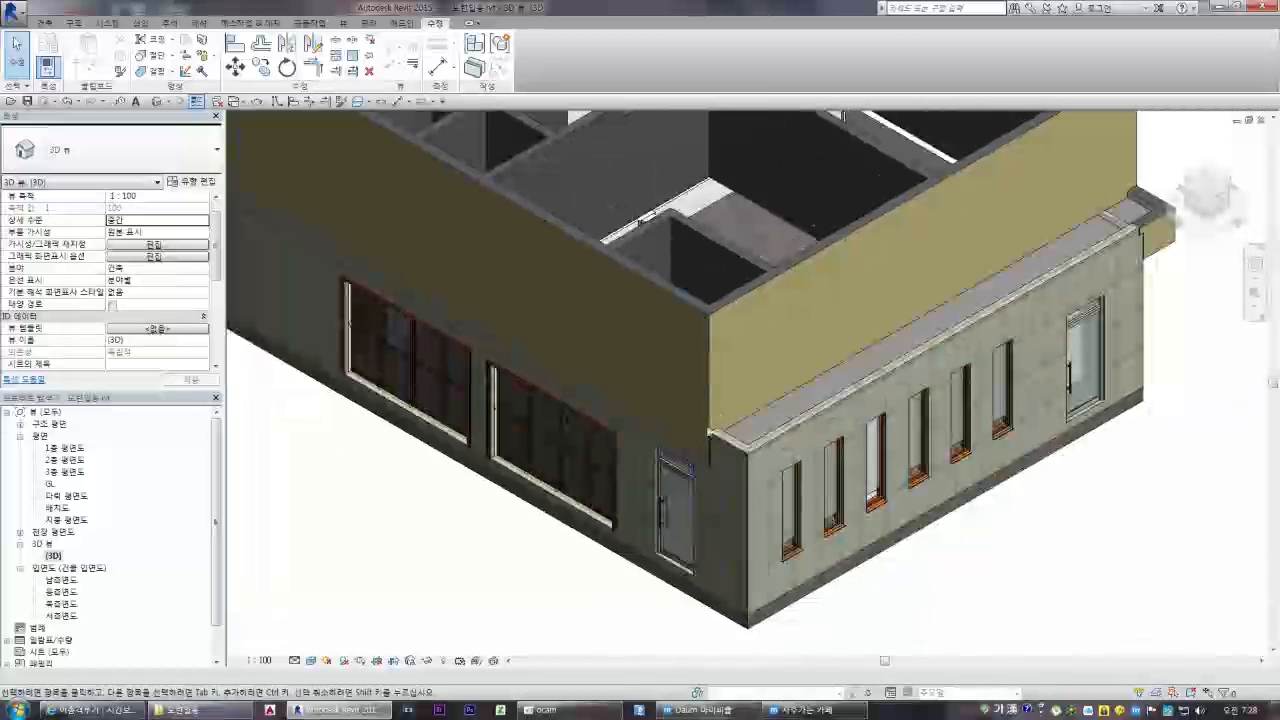
# In the second-floor plan, split the 220 mm dryvit wall beside the low flat roof at the inner face of the adjoining exterior wall
pyautogui.doubleClick(70, 461)
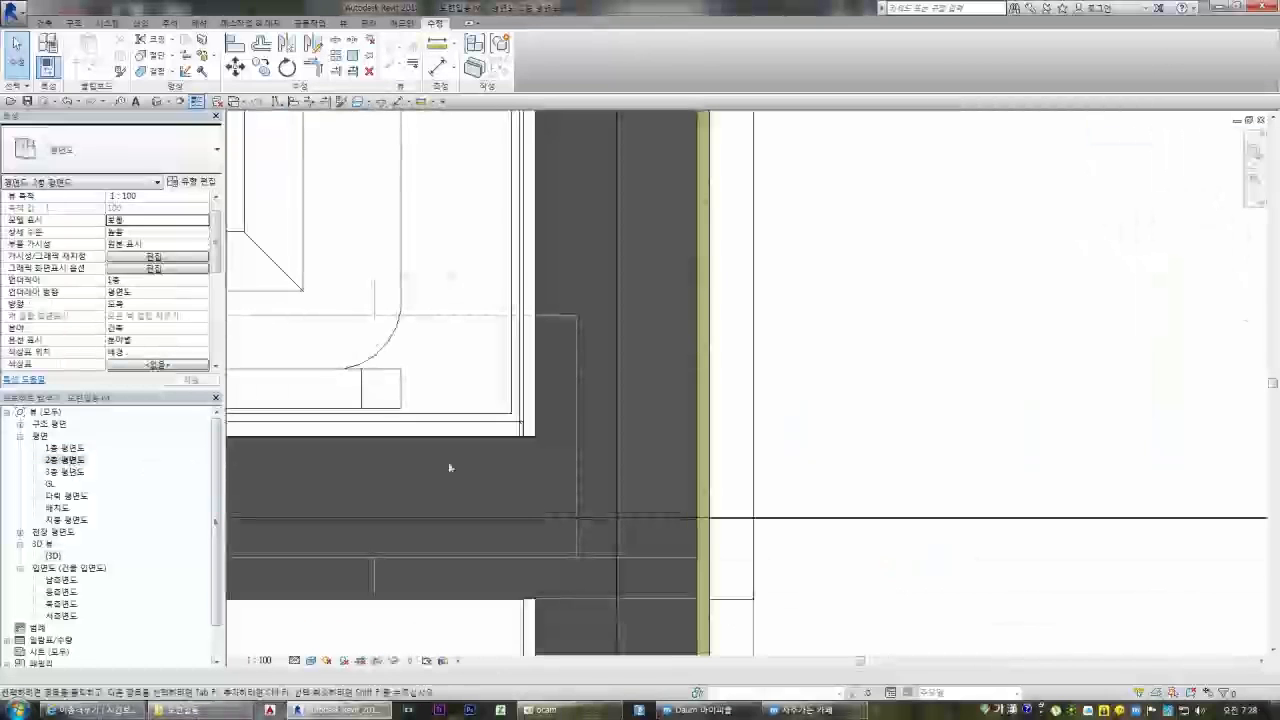
pyautogui.scroll(-5, 450, 467)
pyautogui.scroll(-4, 908, 397)
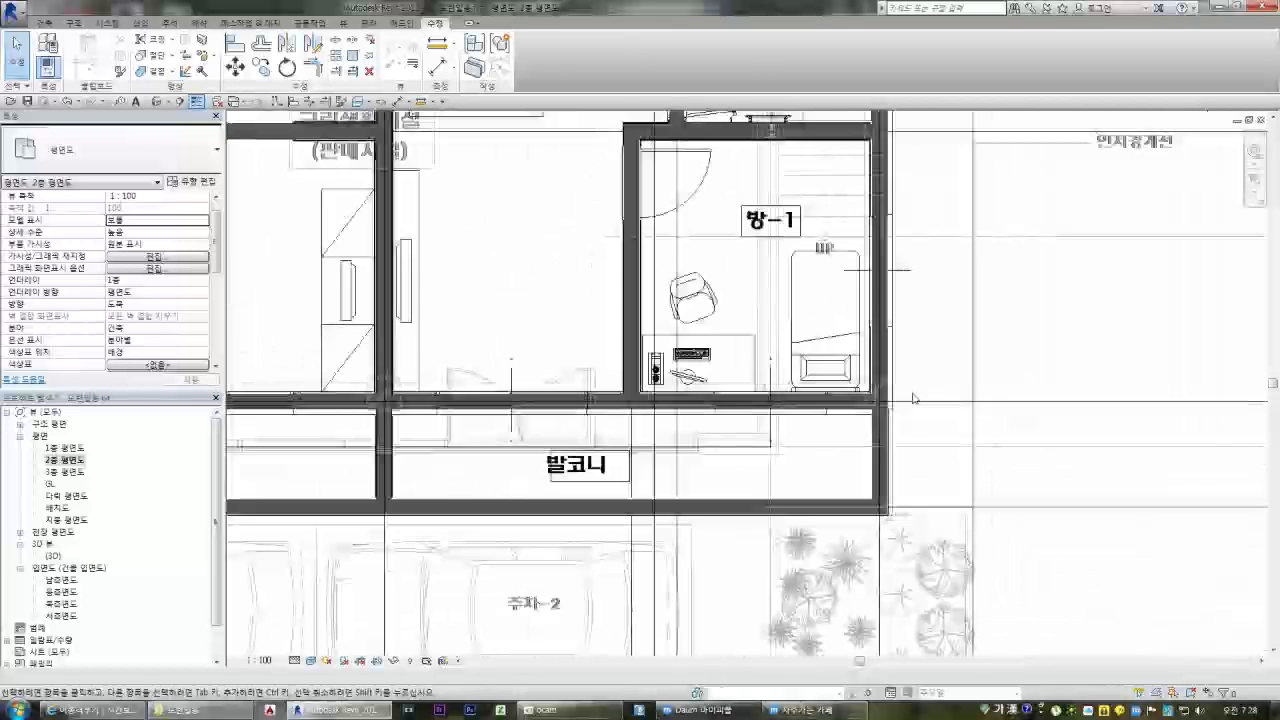
pyautogui.scroll(6, 437, 440)
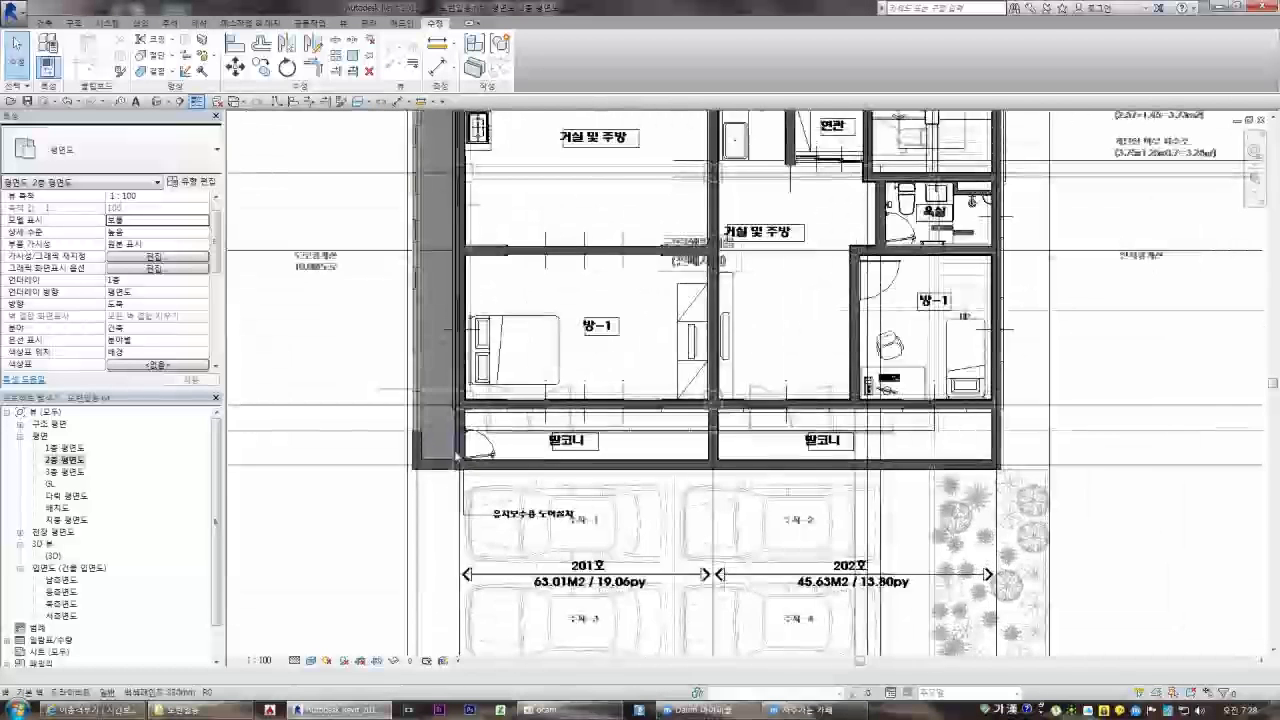
pyautogui.doubleClick(56, 557)
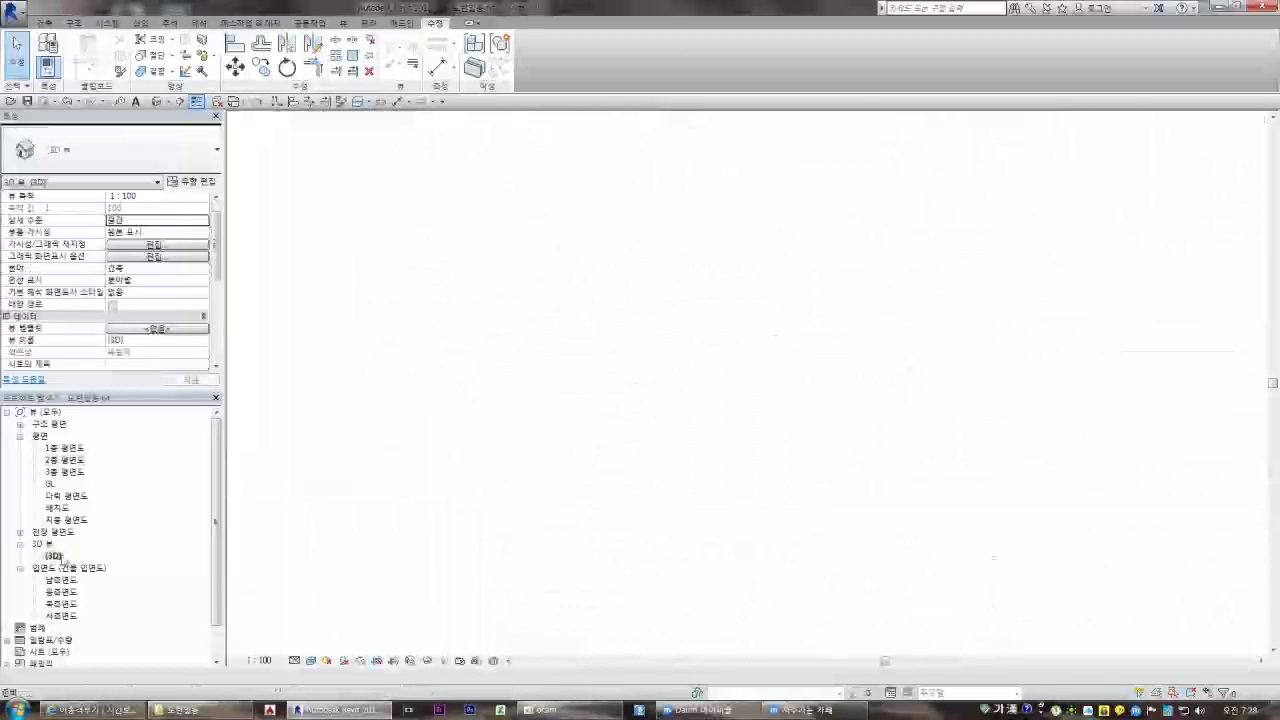
pyautogui.click(815, 263)
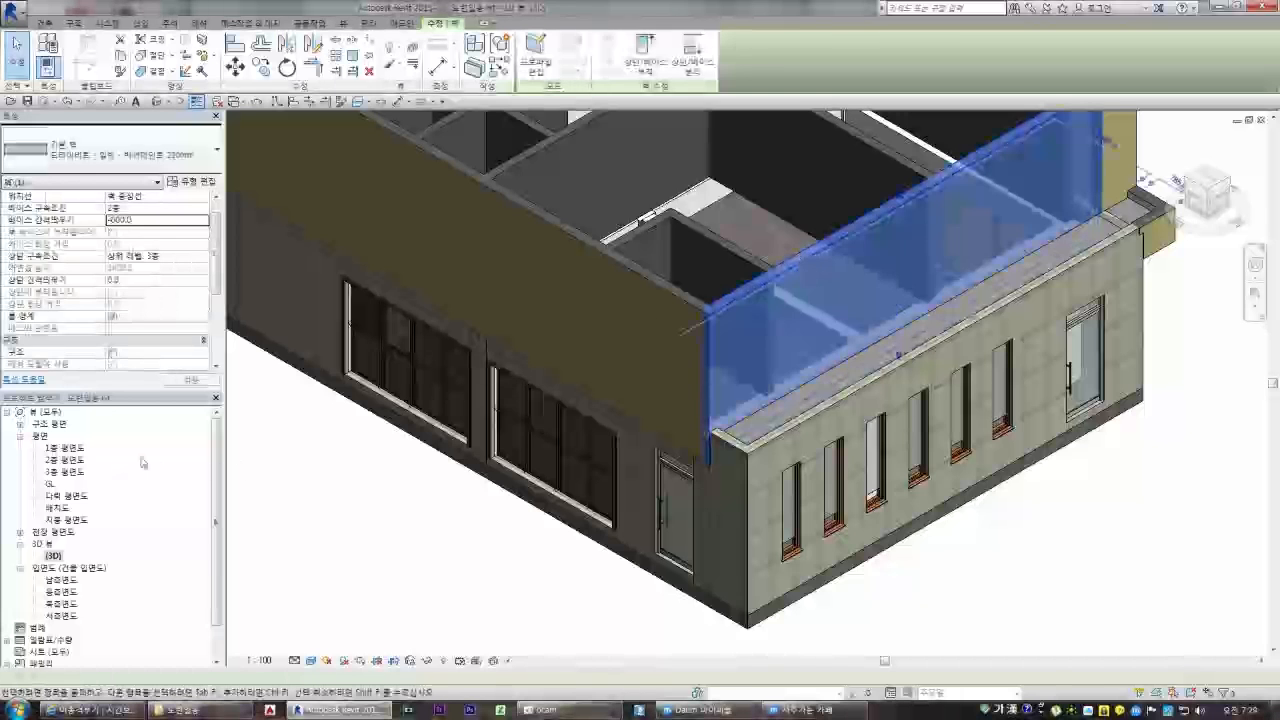
pyautogui.doubleClick(86, 459)
pyautogui.scroll(-8, 433, 517)
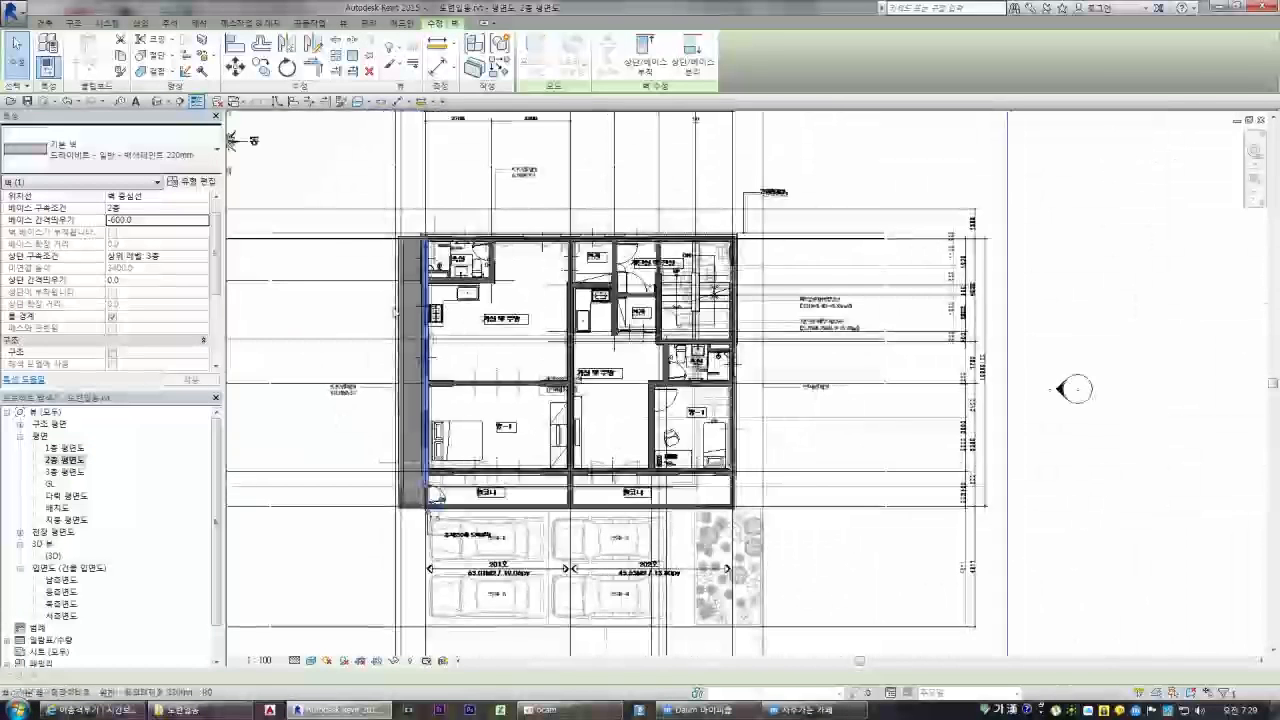
pyautogui.scroll(8, 430, 240)
pyautogui.scroll(3, 430, 240)
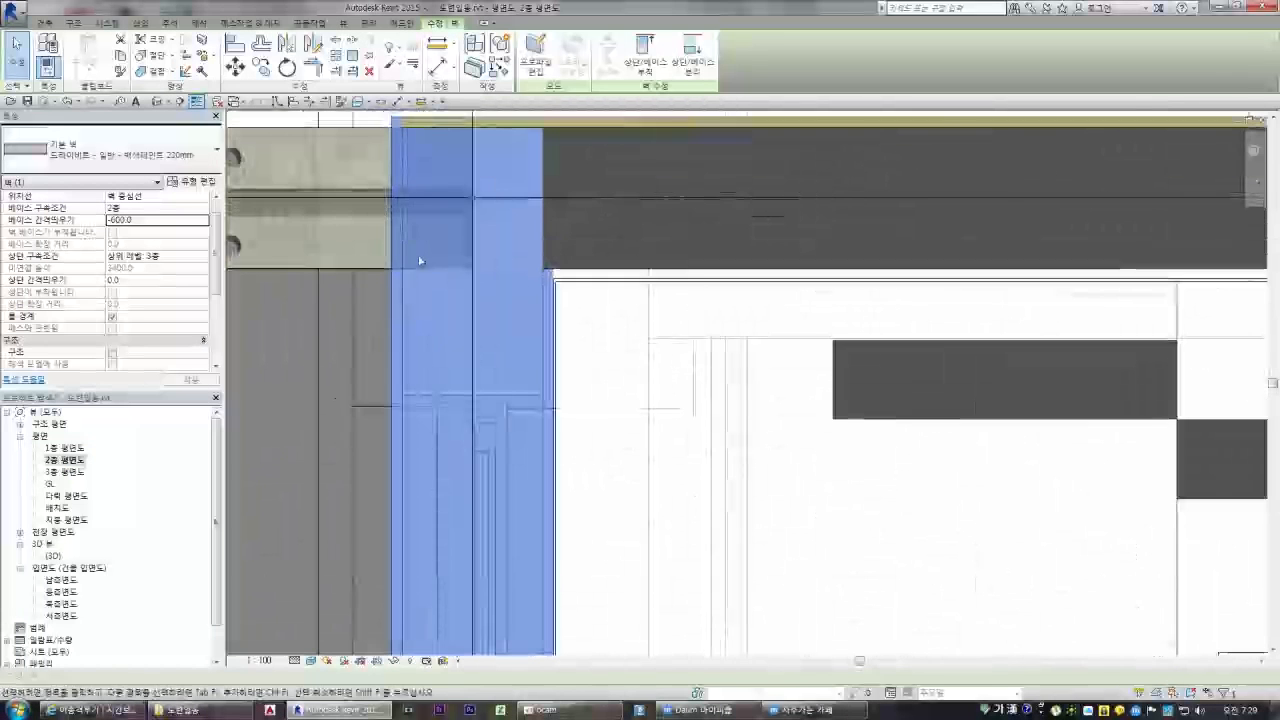
pyautogui.press('Escape')
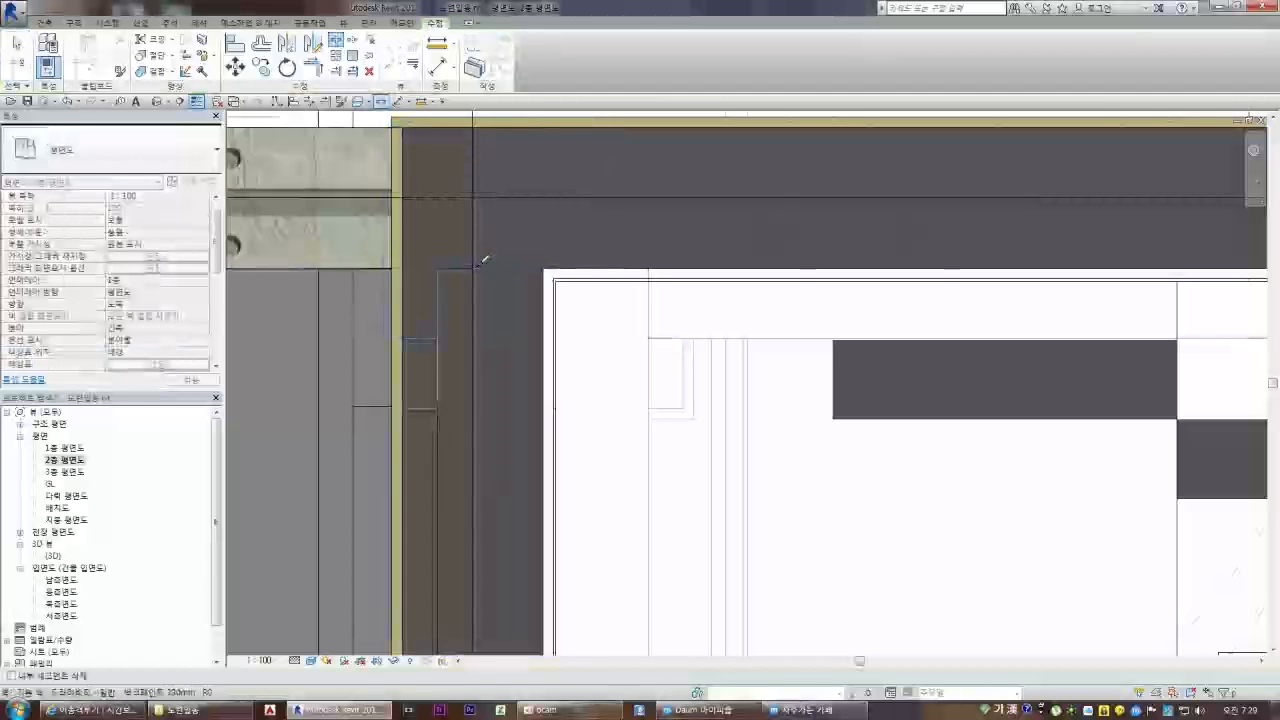
pyautogui.scroll(2, 483, 259)
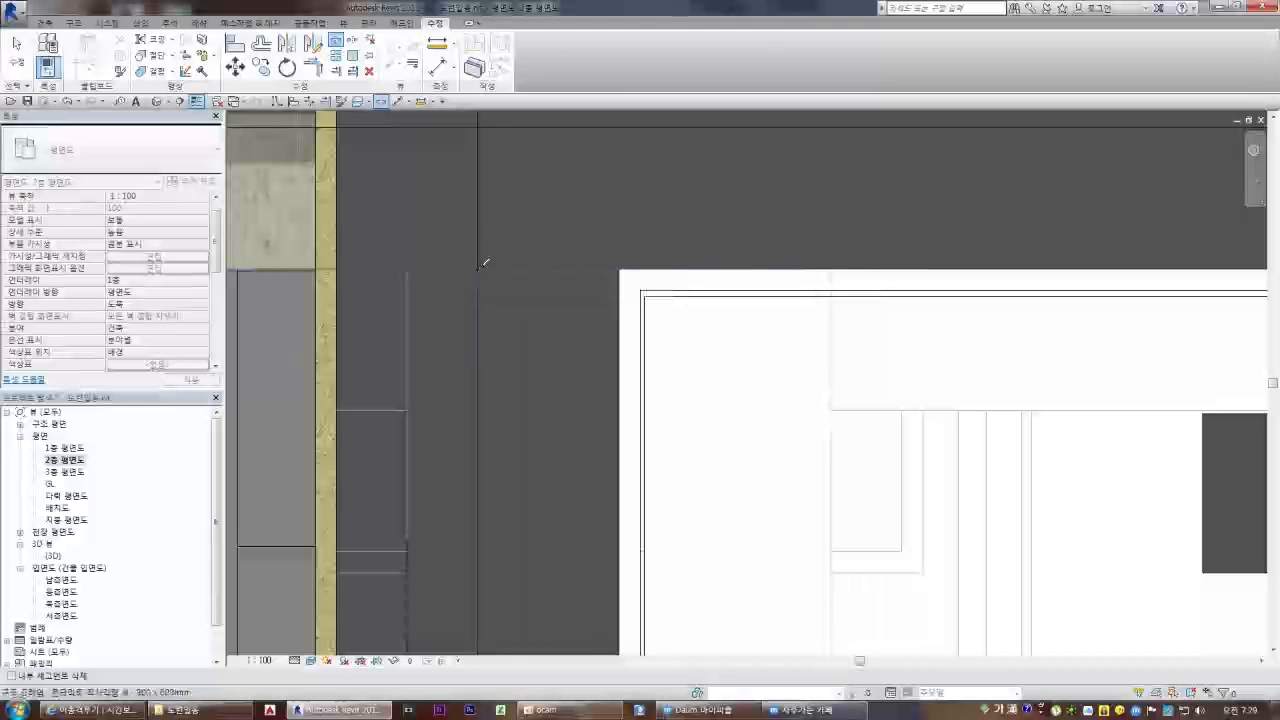
# In the 3D view, set the base offset of the long split wall segment above the low flat roof to 0
pyautogui.doubleClick(53, 556)
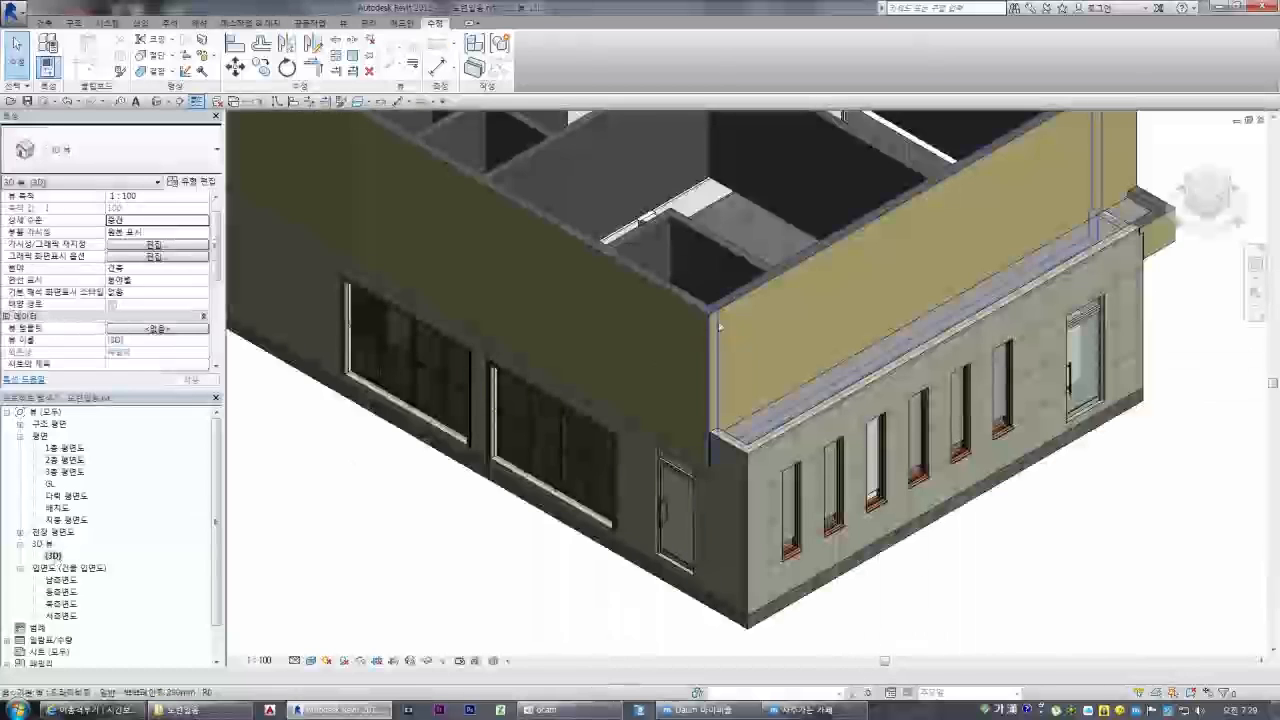
pyautogui.click(756, 299)
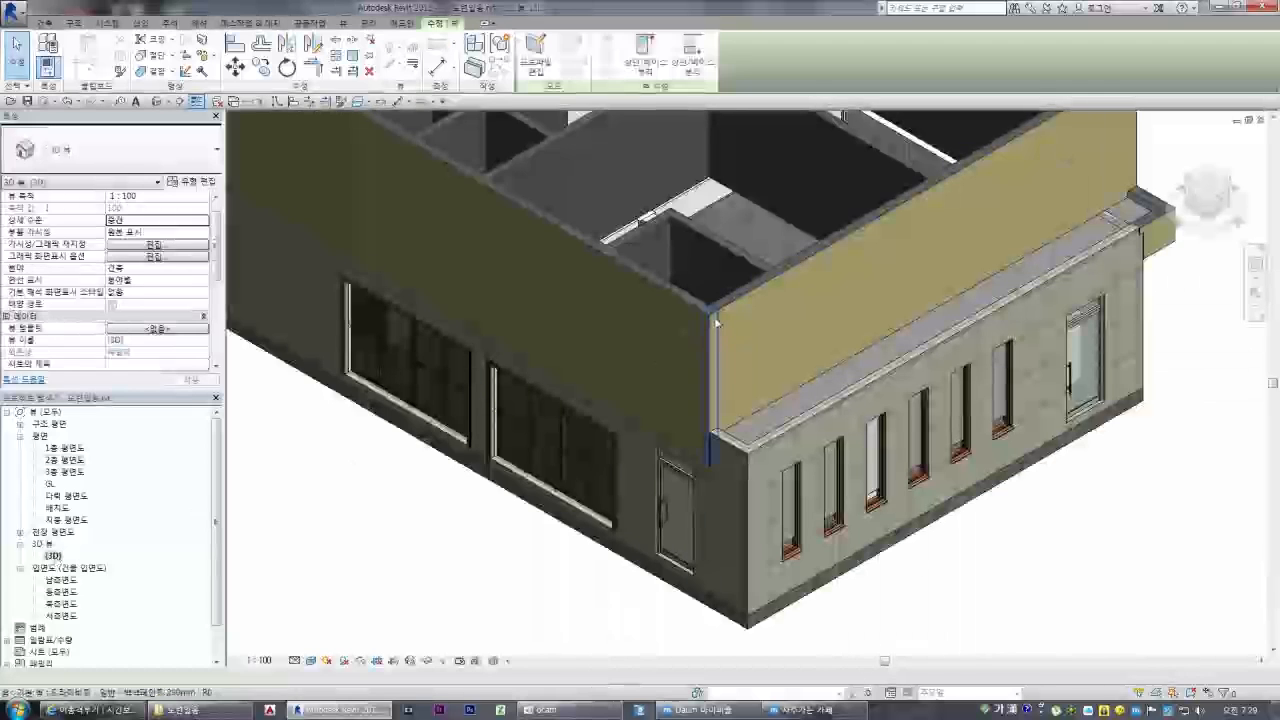
pyautogui.doubleClick(146, 221)
pyautogui.write('0')
pyautogui.press('Return')
pyautogui.click(575, 574)
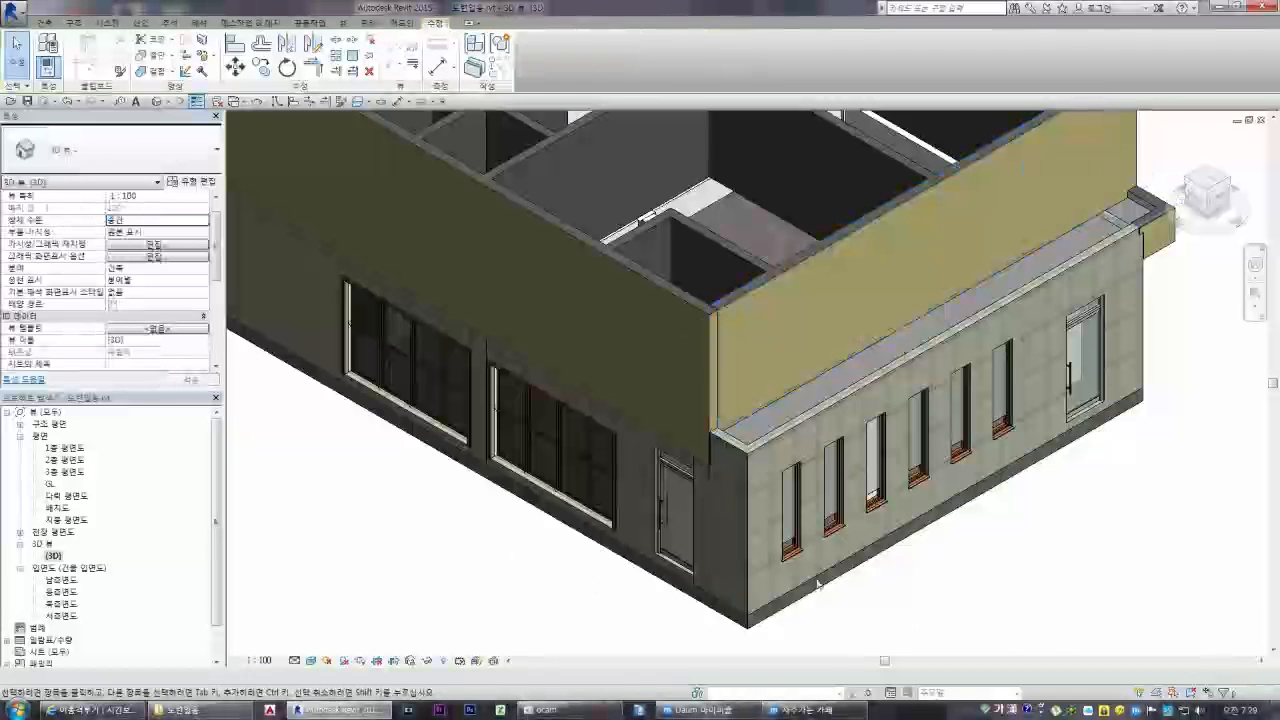
# Examine the glazing, frames and sills of the narrow fixed windows in the exposed concrete facade in 3D
pyautogui.scroll(5, 660, 530)
pyautogui.click(717, 505)
pyautogui.scroll(2, 717, 505)
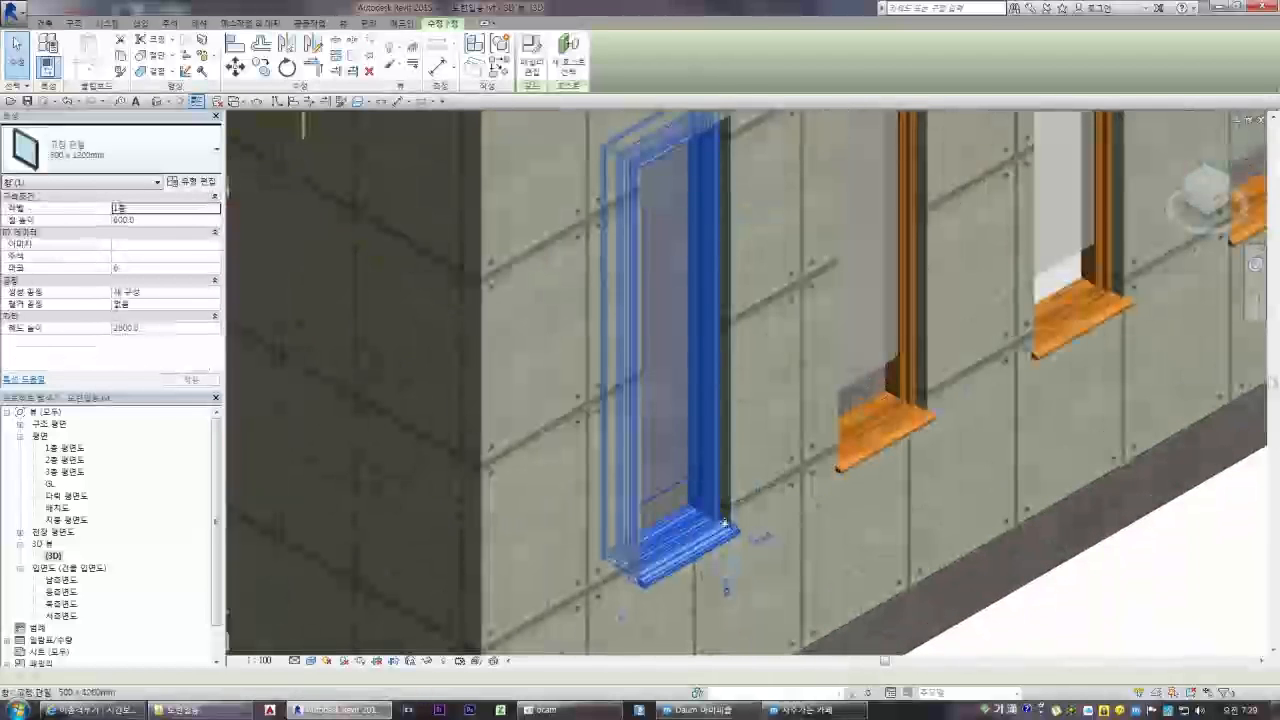
pyautogui.click(1086, 643)
pyautogui.click(868, 376)
pyautogui.scroll(-5, 868, 376)
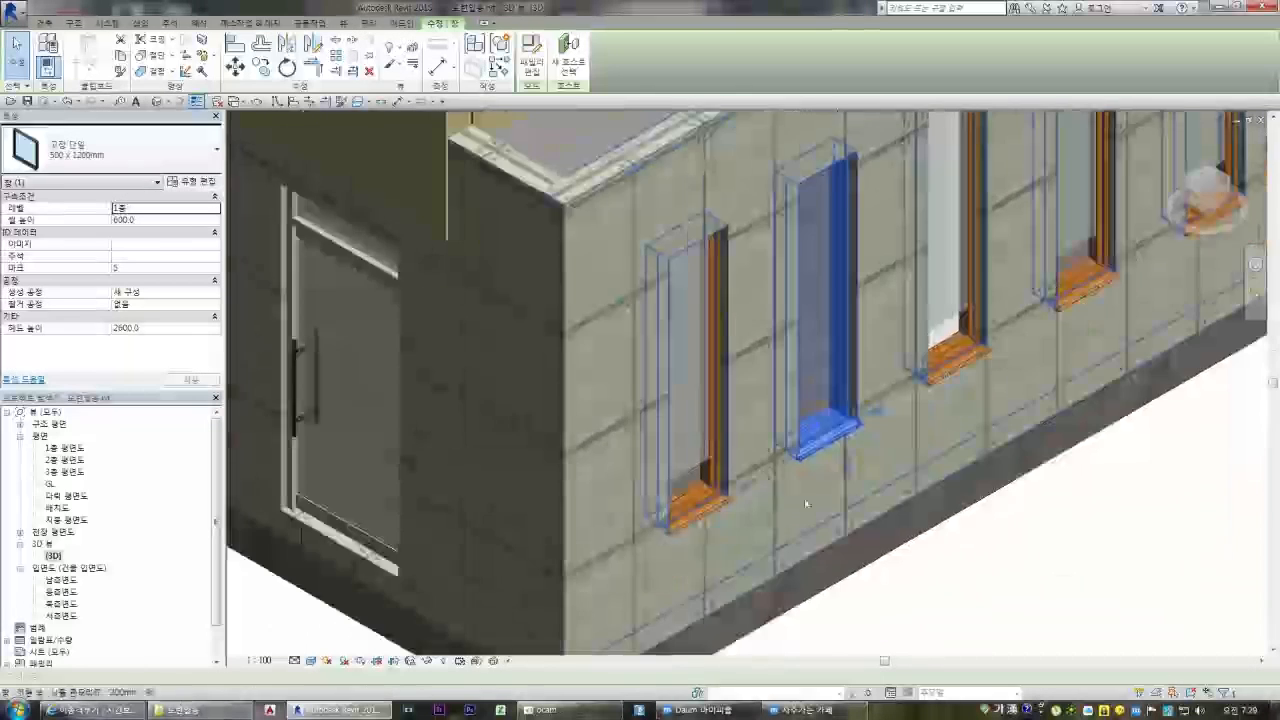
pyautogui.click(1009, 477)
pyautogui.moveTo(1206, 213); pyautogui.dragTo(1206, 152)
pyautogui.scroll(-3, 850, 380)
pyautogui.scroll(3, 872, 250)
pyautogui.scroll(2, 871, 248)
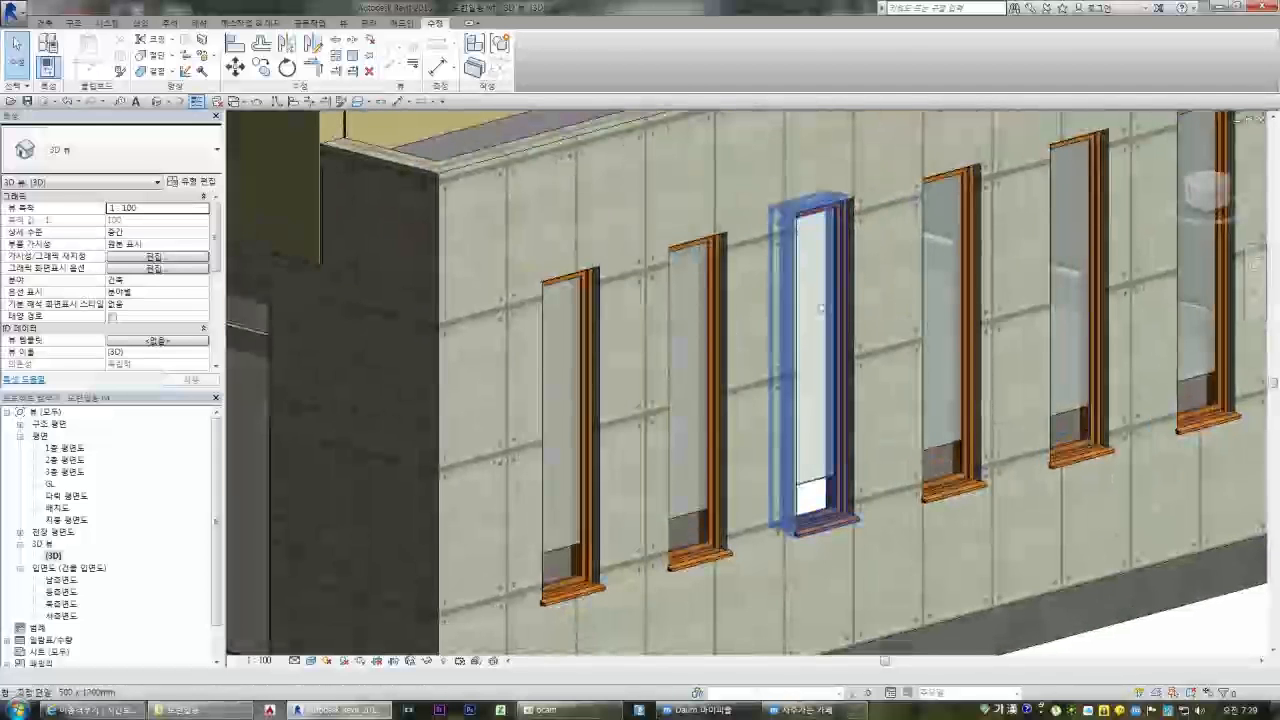
# Open the 500 x 1200 mm fixed window's family to view it, and close it without saving changes
pyautogui.click(810, 480)
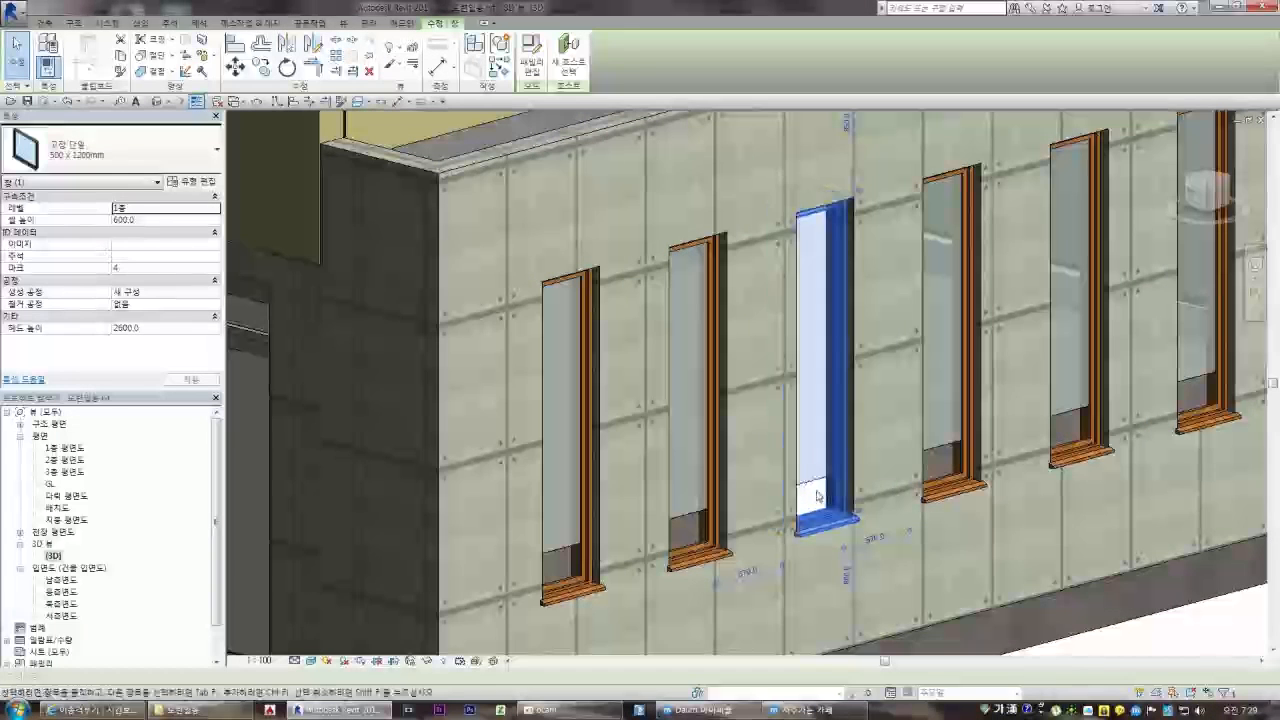
pyautogui.doubleClick(815, 480)
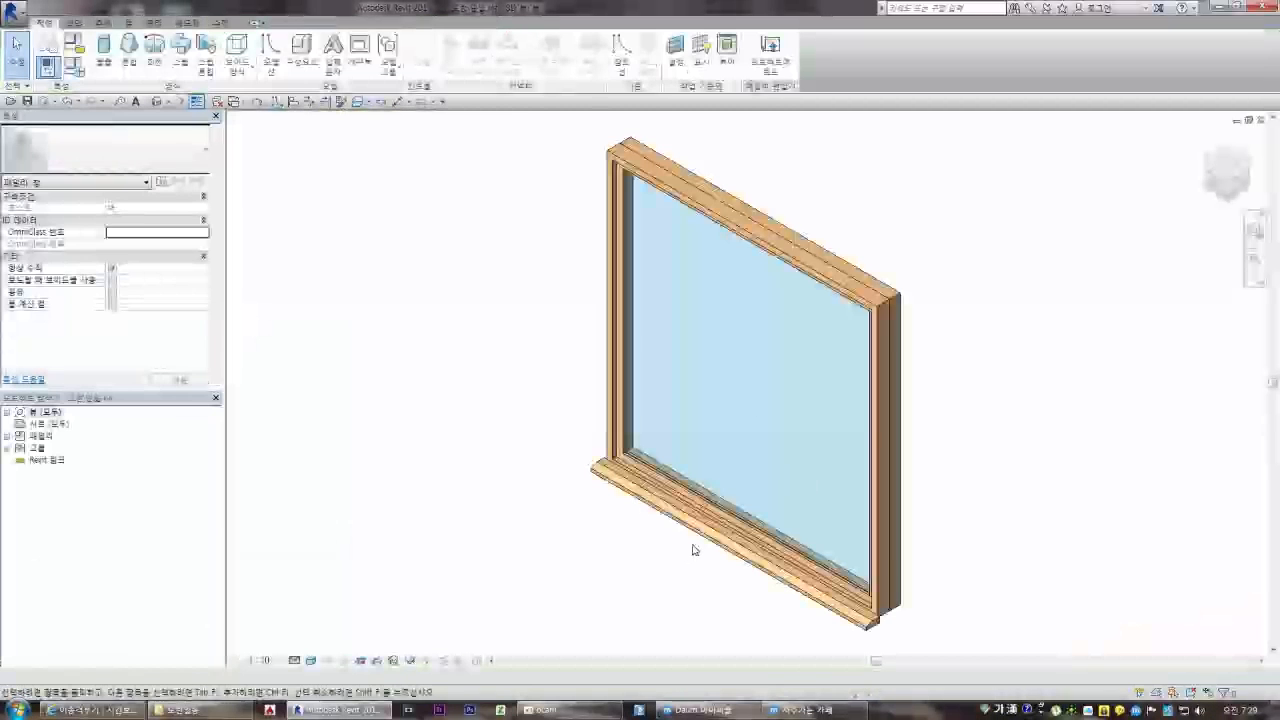
pyautogui.click(1261, 119)
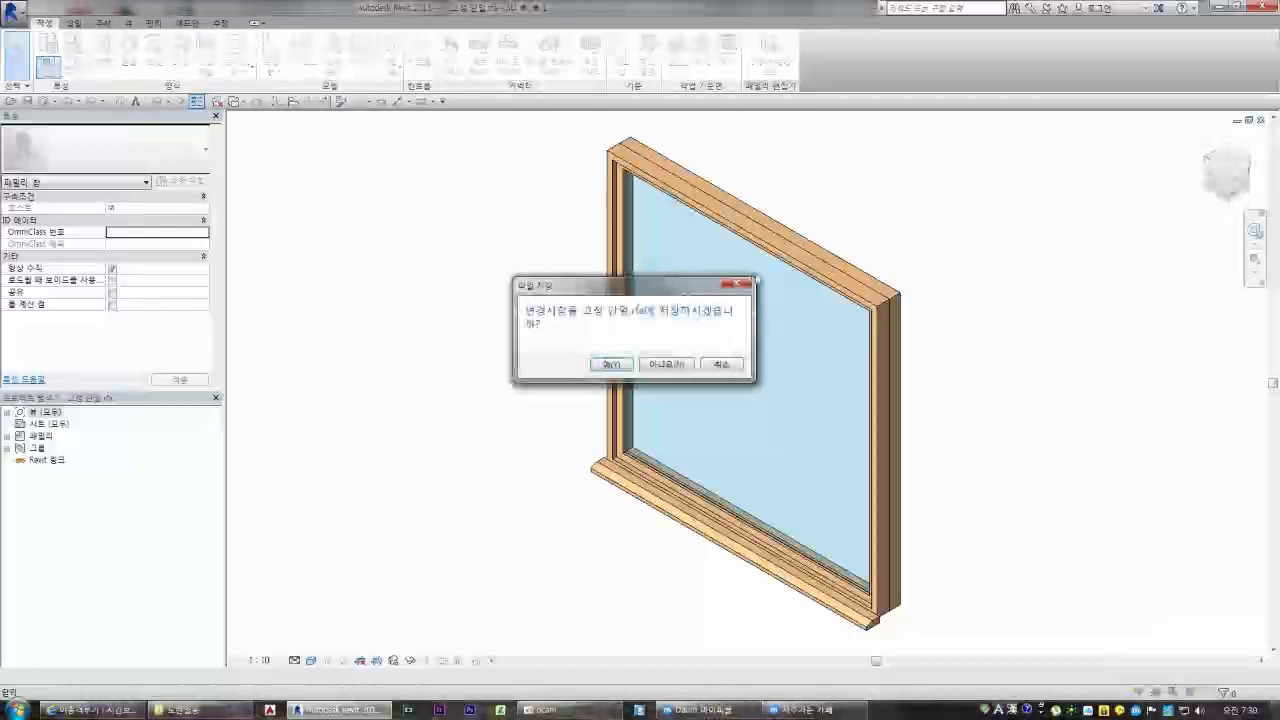
pyautogui.click(664, 364)
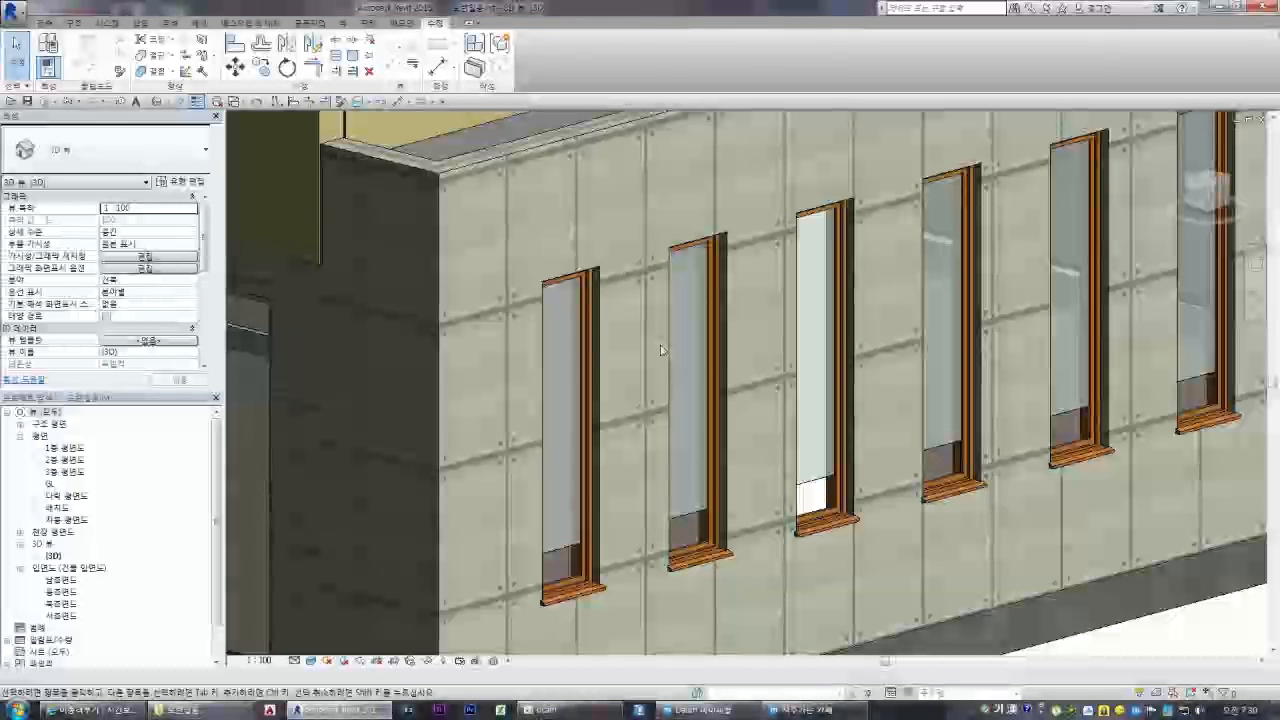
# Try to extend the long dryvit wall to the short corner segment to close the gap between them
pyautogui.scroll(-5, 655, 300)
pyautogui.scroll(7, 536, 216)
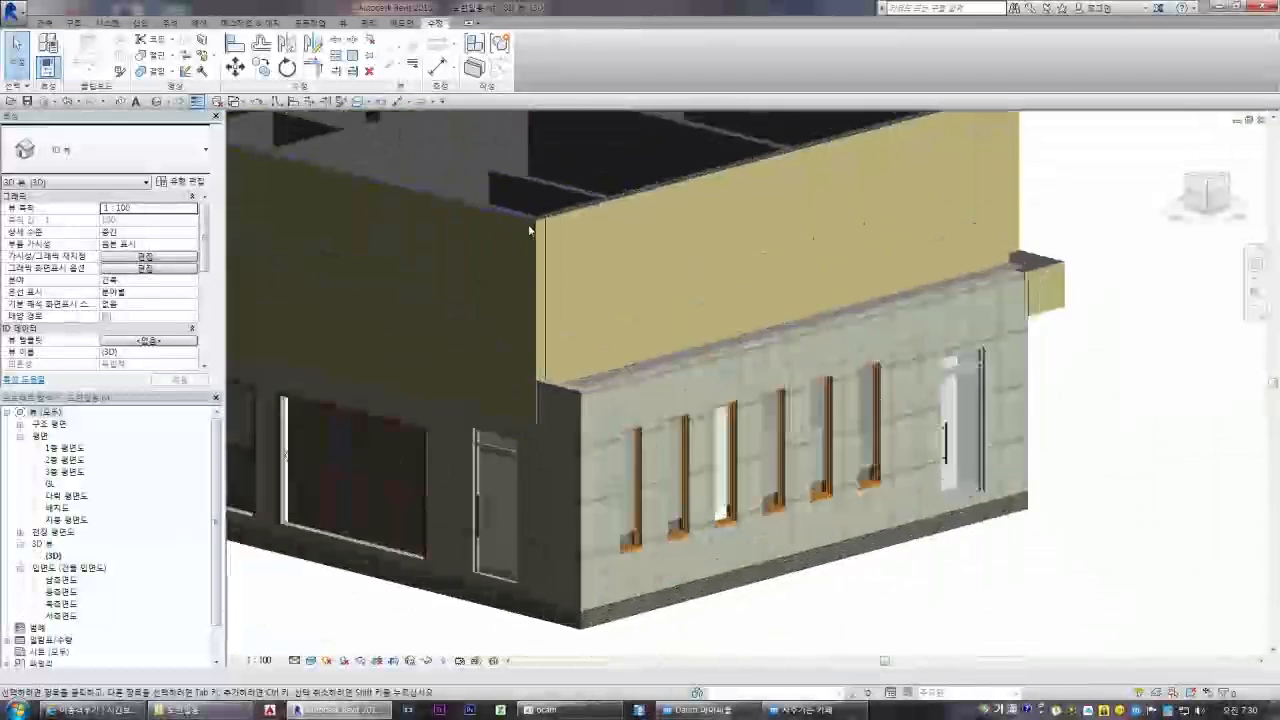
pyautogui.scroll(2, 592, 205)
pyautogui.scroll(-3, 511, 225)
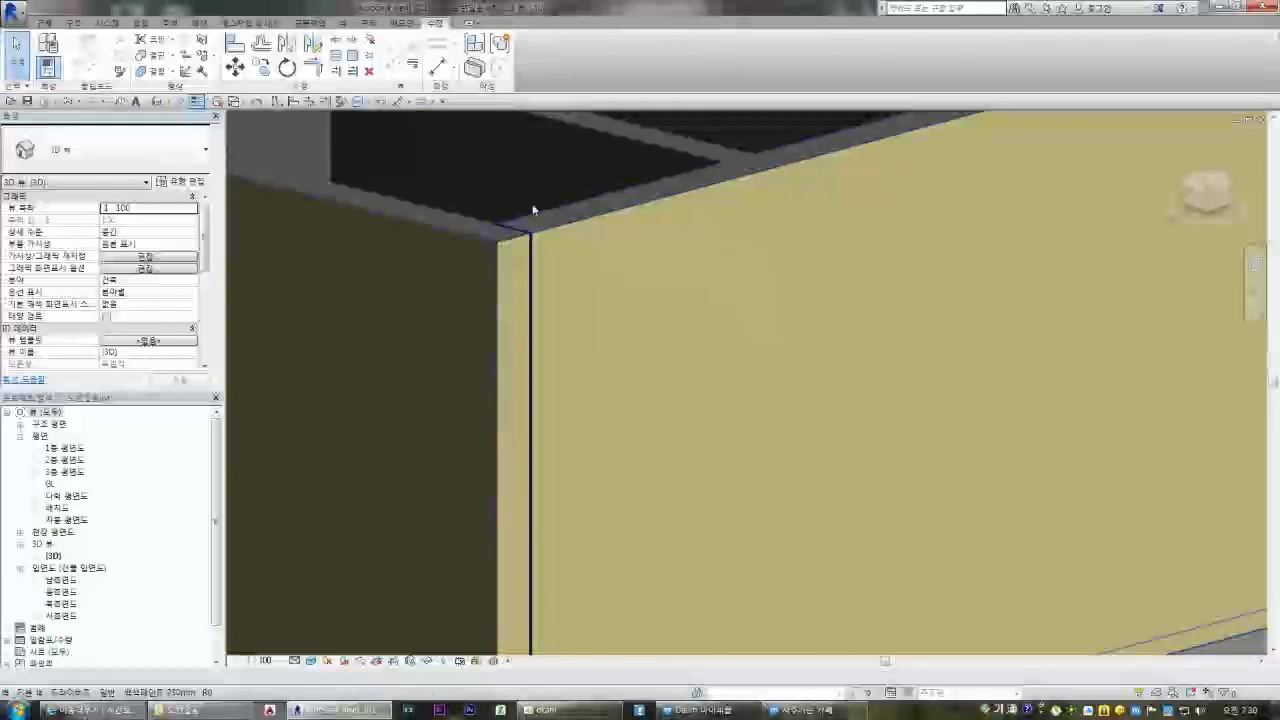
pyautogui.scroll(4, 502, 187)
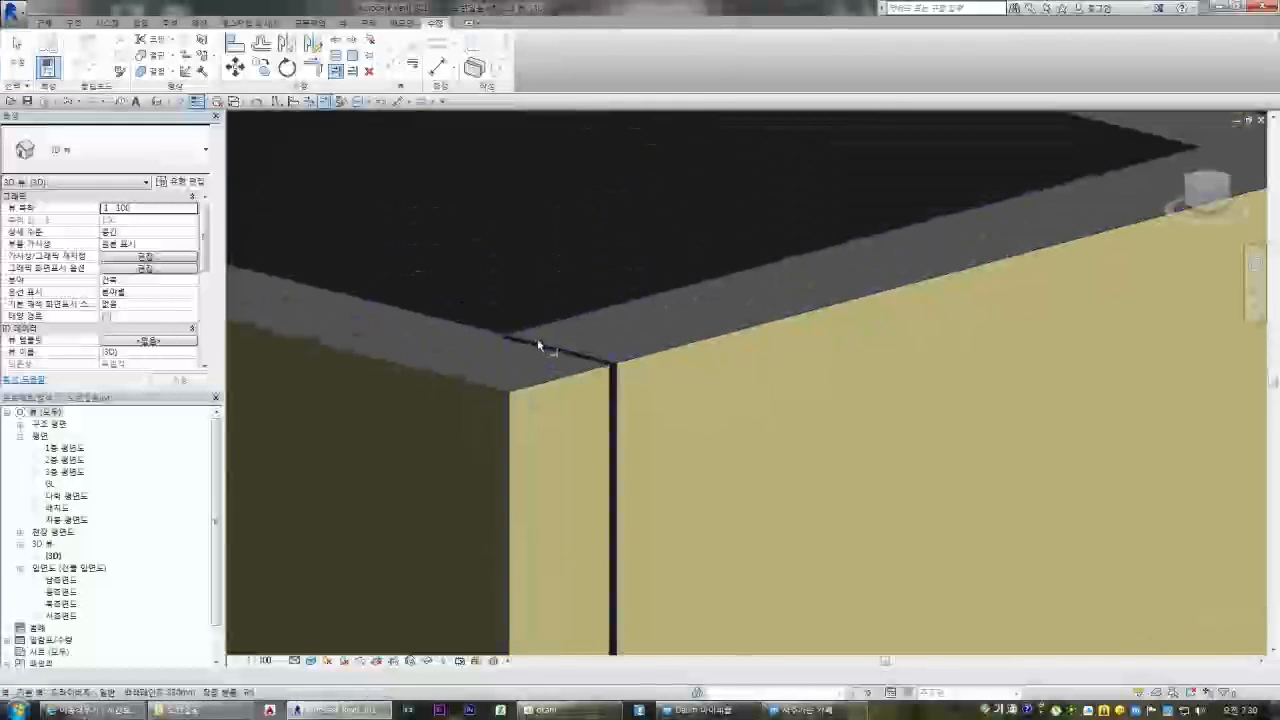
pyautogui.scroll(-5, 538, 345)
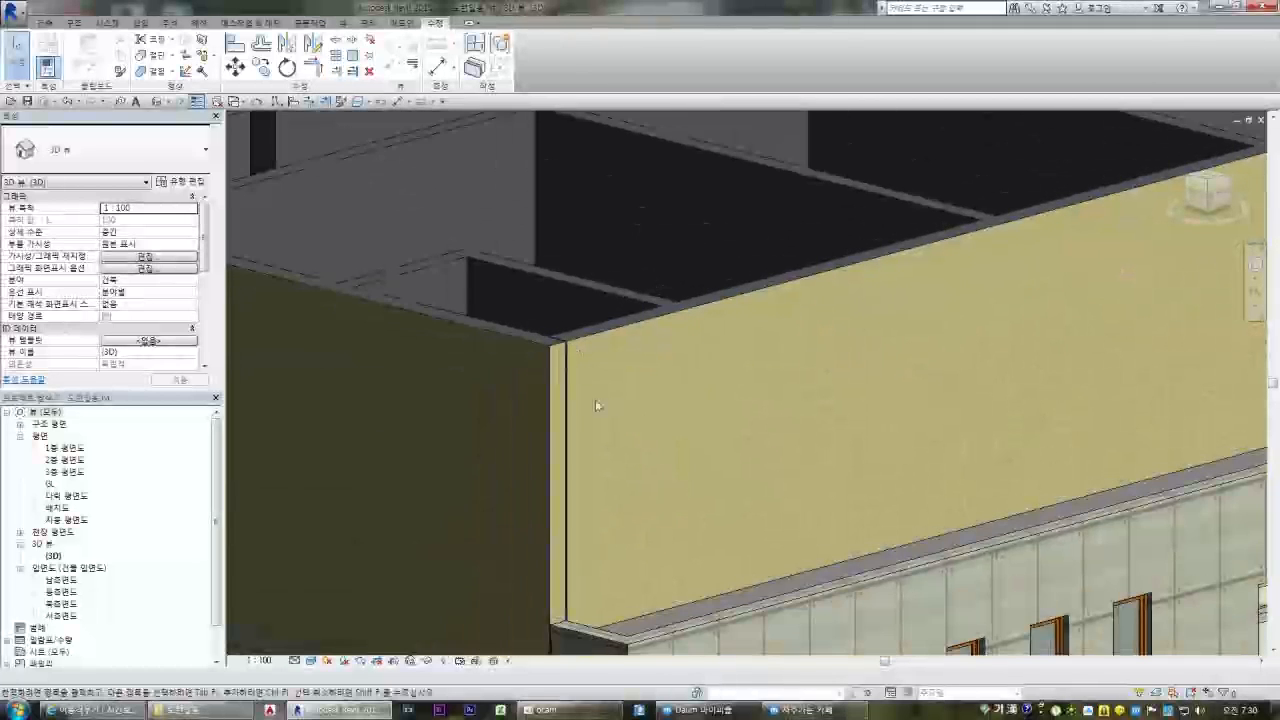
pyautogui.scroll(-4, 585, 400)
pyautogui.scroll(6, 570, 385)
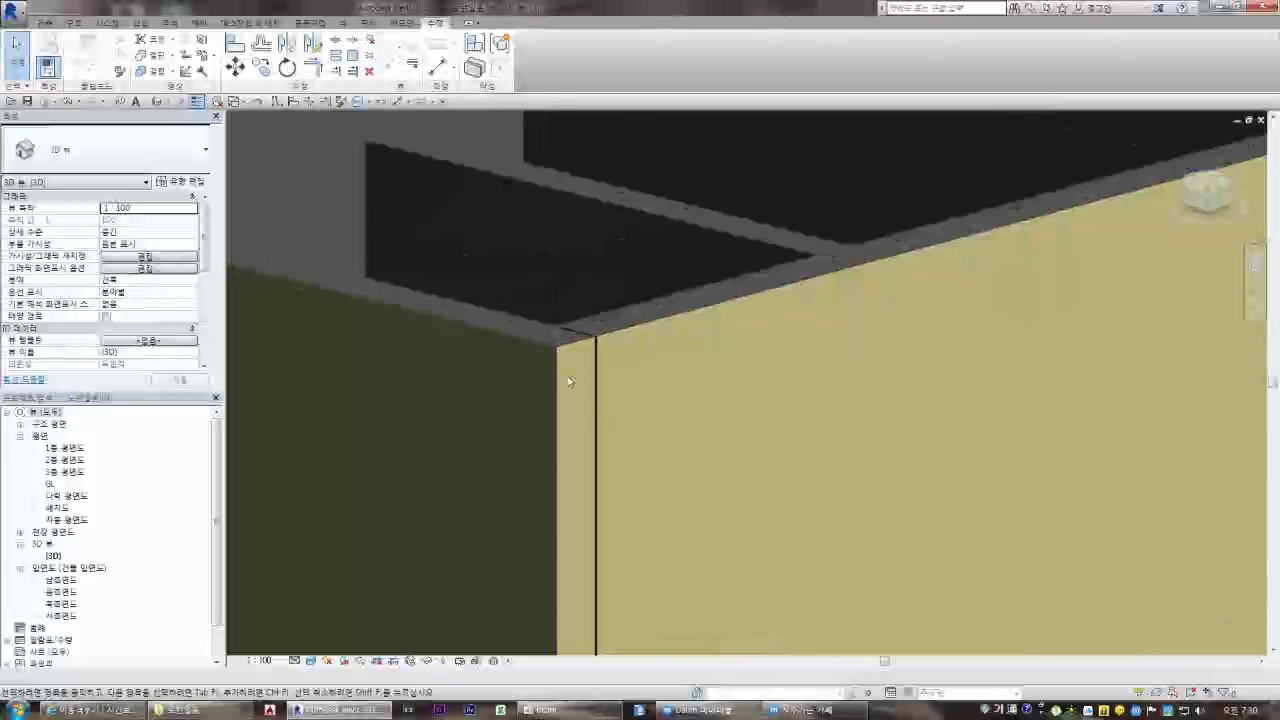
# Inspect both wall segments at the second-floor corner and extend the long dryvit wall to the corner segment, closing the gap
pyautogui.scroll(3, 586, 323)
pyautogui.scroll(3, 457, 304)
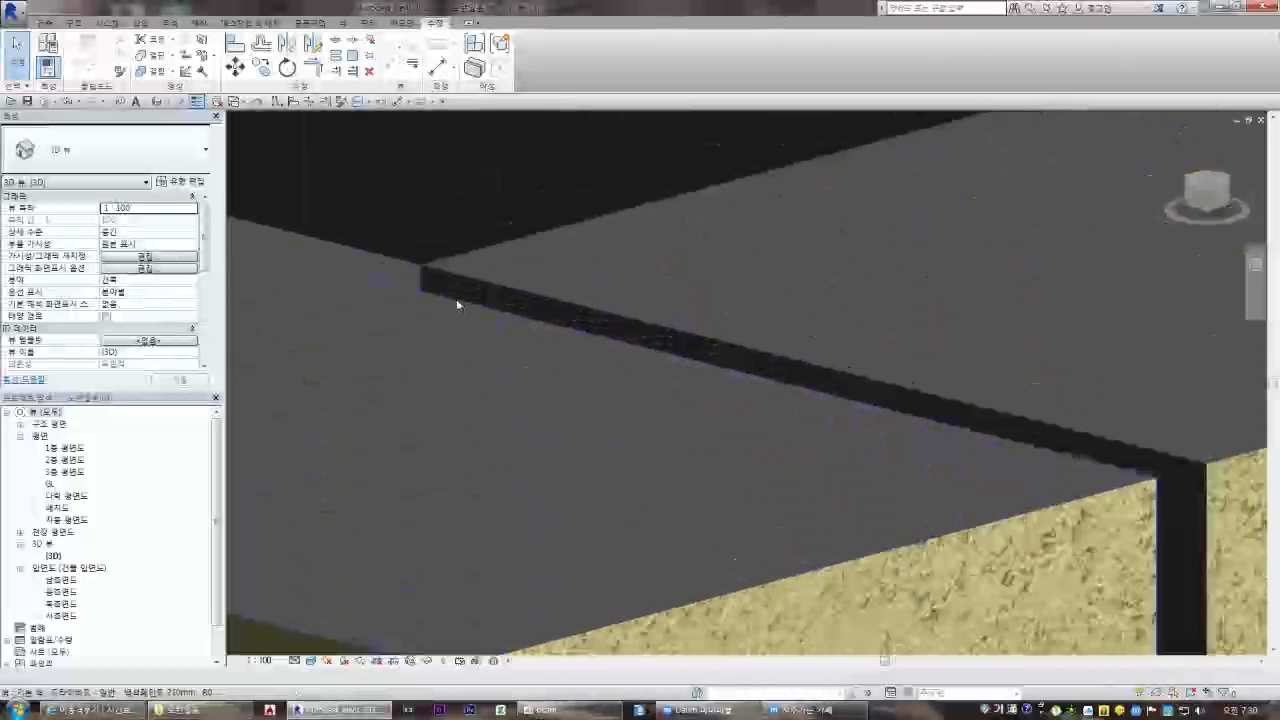
pyautogui.scroll(-3, 545, 337)
pyautogui.click(841, 393)
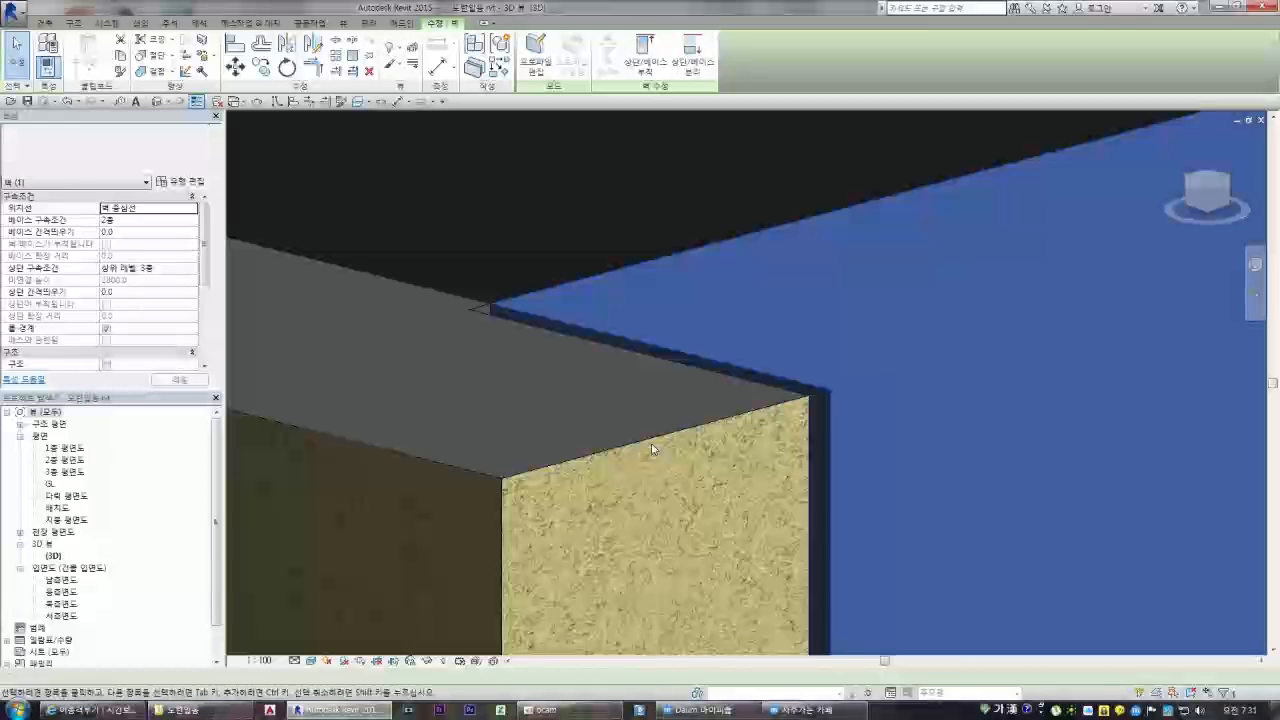
pyautogui.press('Escape')
pyautogui.click(652, 340)
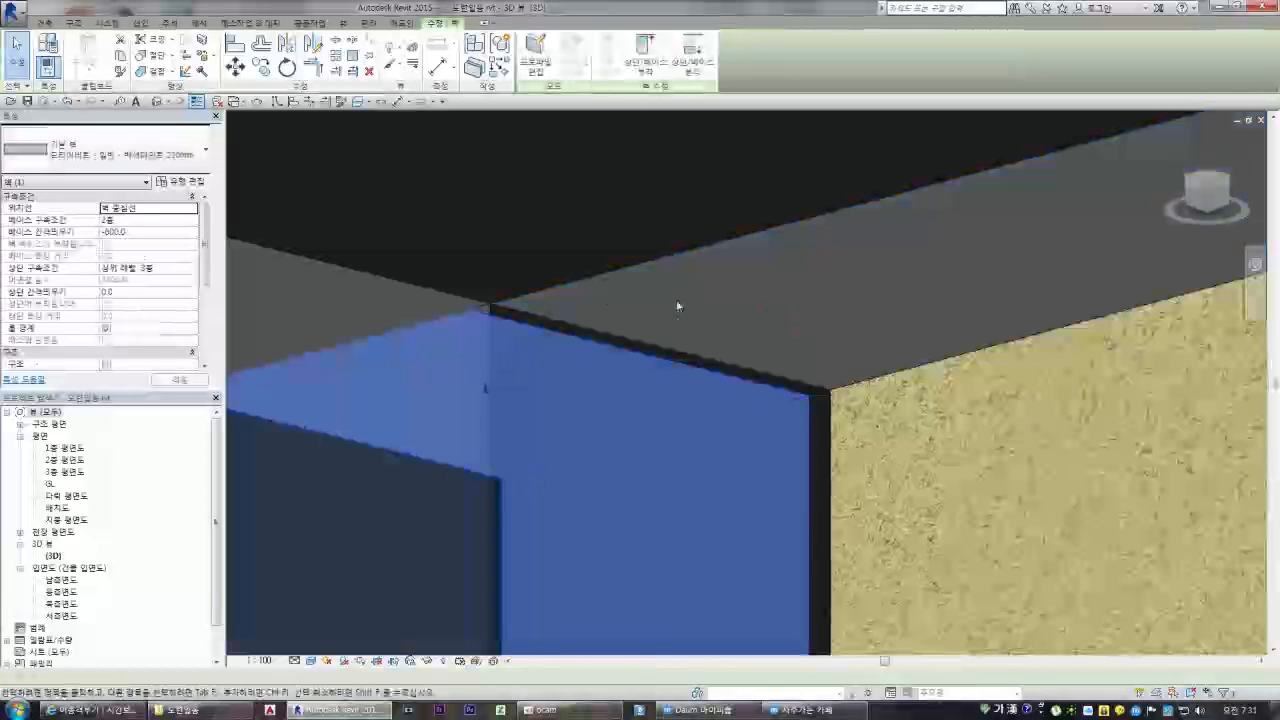
pyautogui.scroll(-3, 712, 336)
pyautogui.scroll(7, 704, 336)
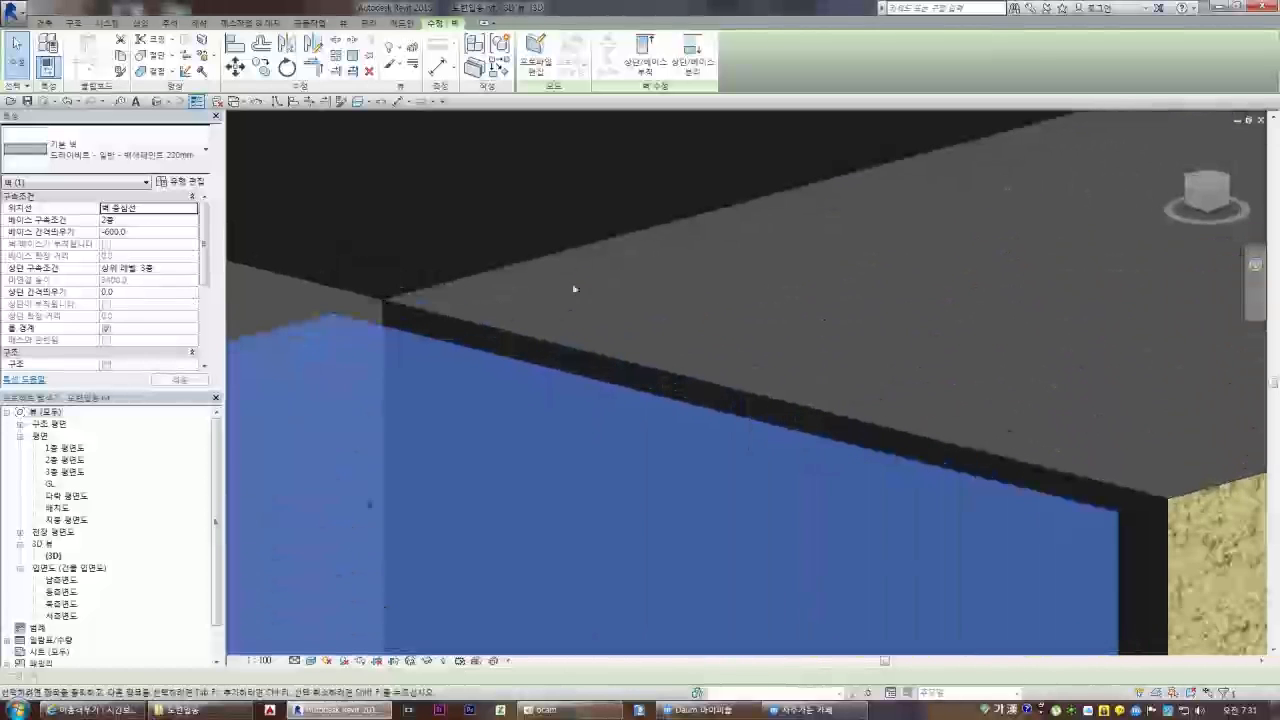
pyautogui.press('Delete')
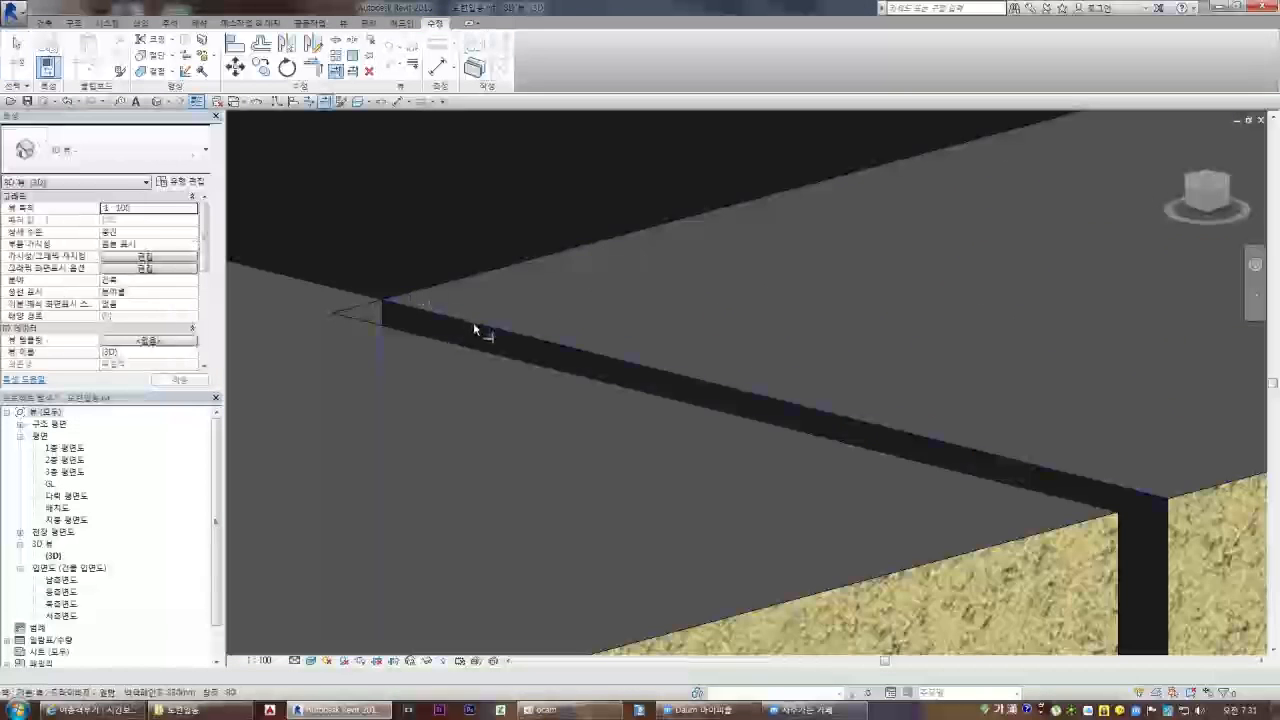
pyautogui.scroll(-5, 561, 272)
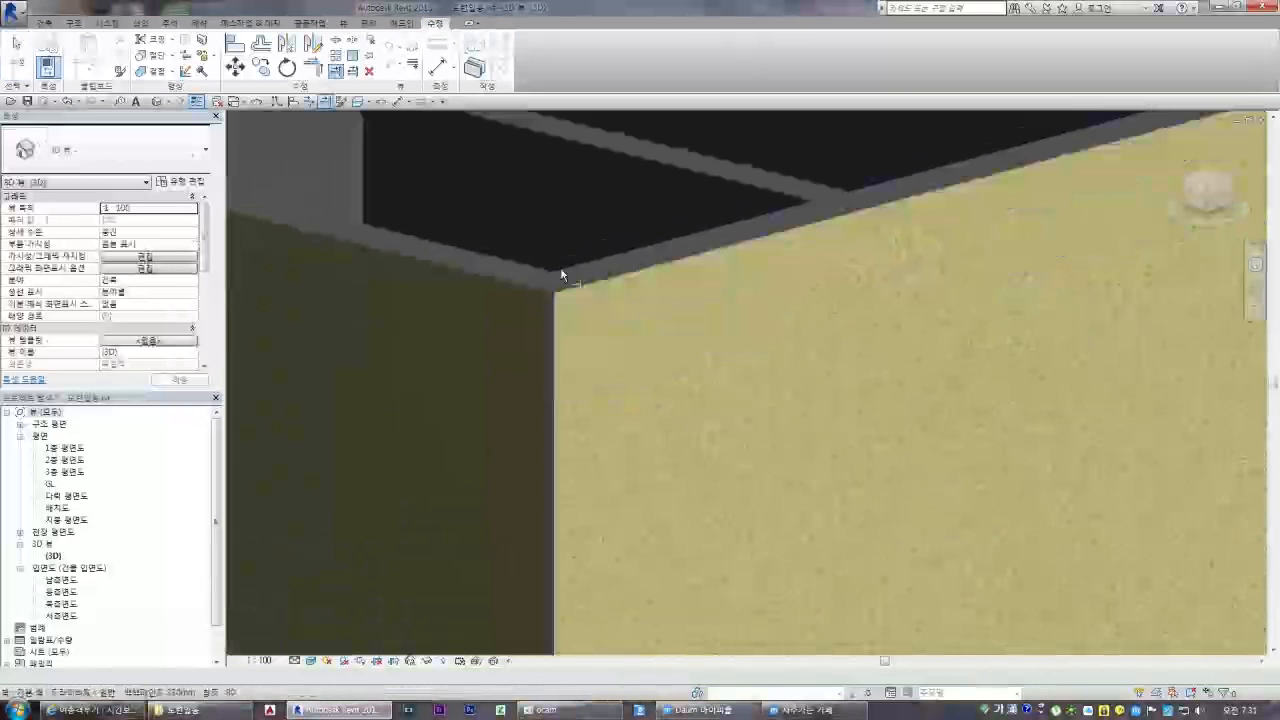
# Detach the 200 mm exposed concrete wall protruding through the low roof near the corner and set its top offset to -150
pyautogui.click(1232, 181)
pyautogui.scroll(8, 702, 478)
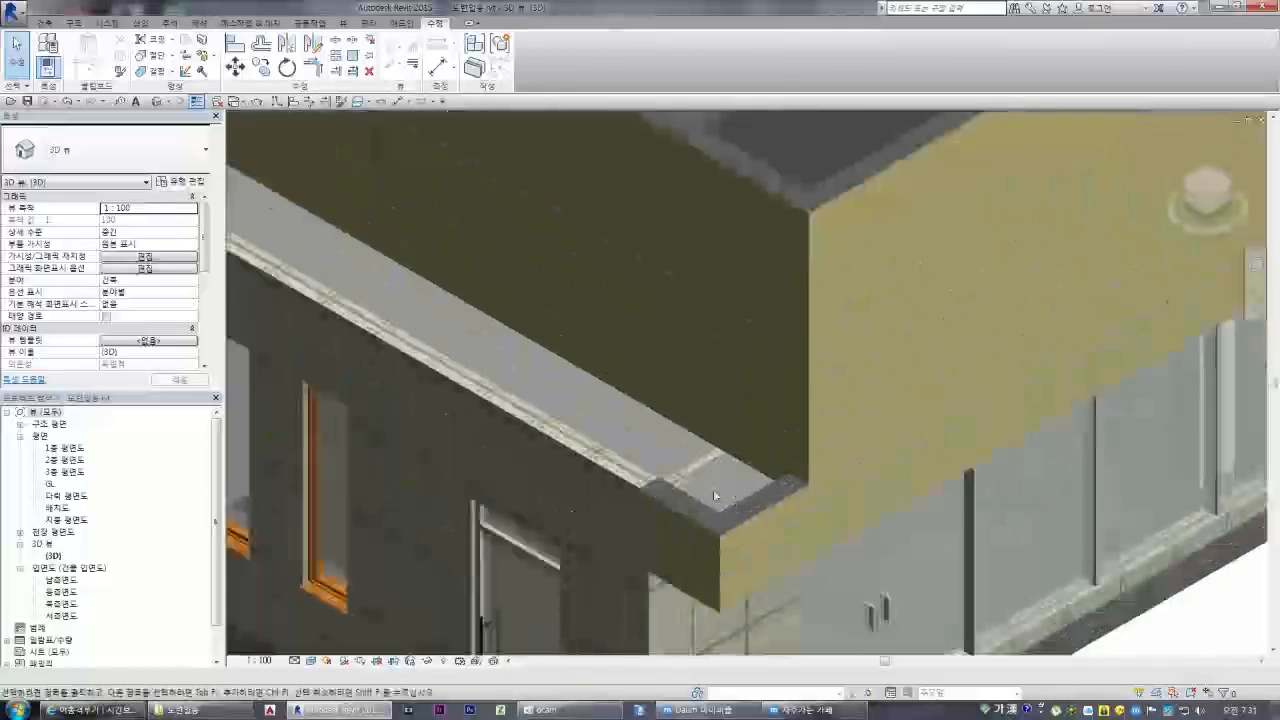
pyautogui.click(697, 466)
pyautogui.press('Delete')
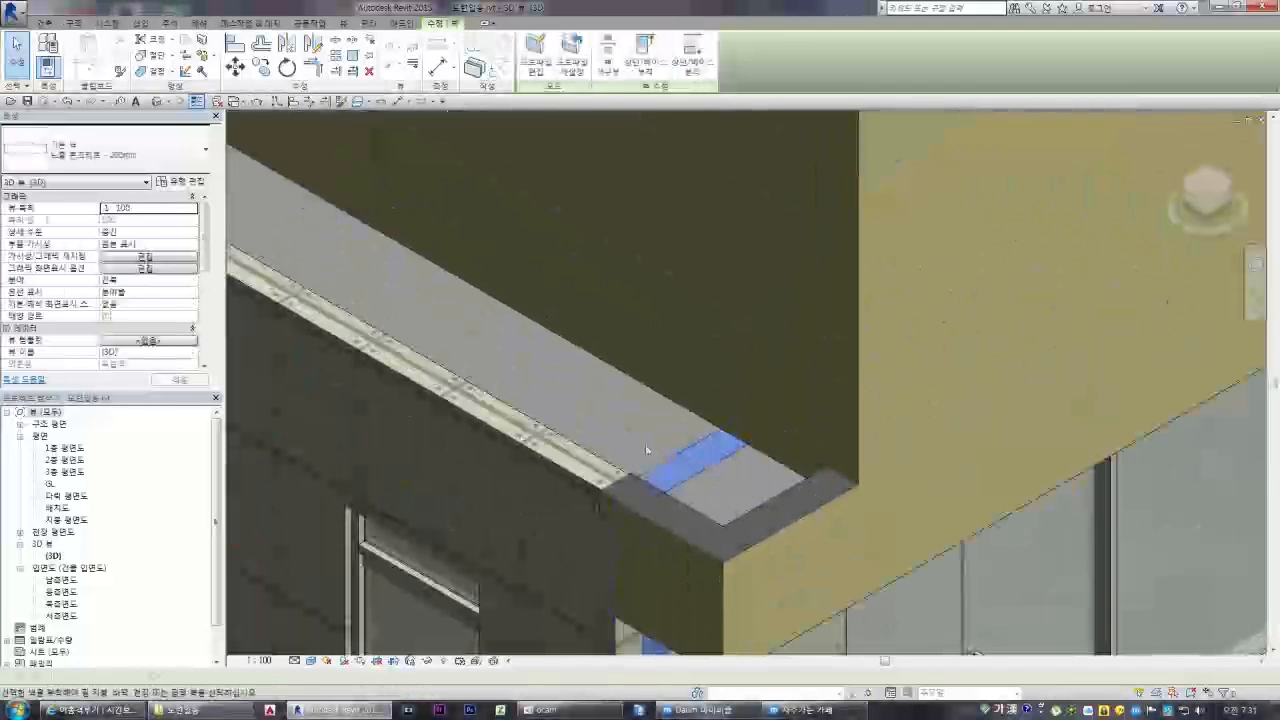
pyautogui.click(977, 683)
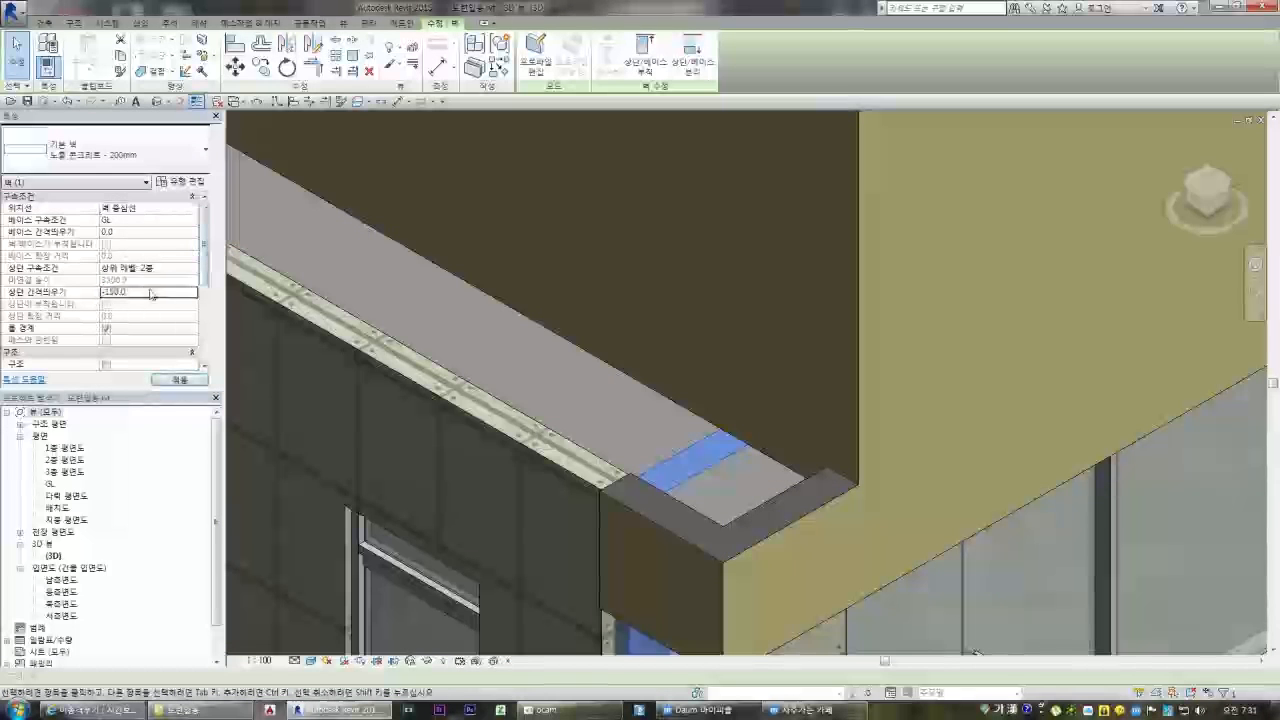
pyautogui.scroll(-5, 504, 327)
pyautogui.click(801, 508)
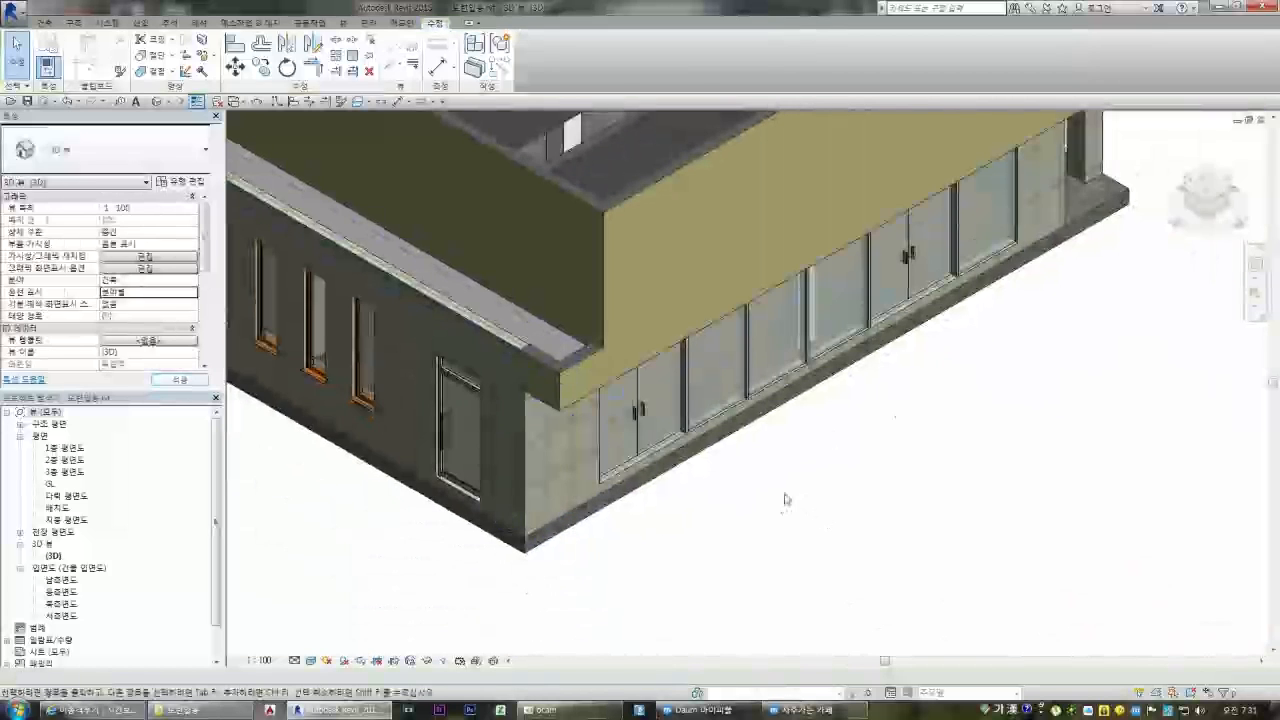
pyautogui.scroll(-3, 785, 500)
pyautogui.moveTo(1212, 202); pyautogui.dragTo(1122, 210)
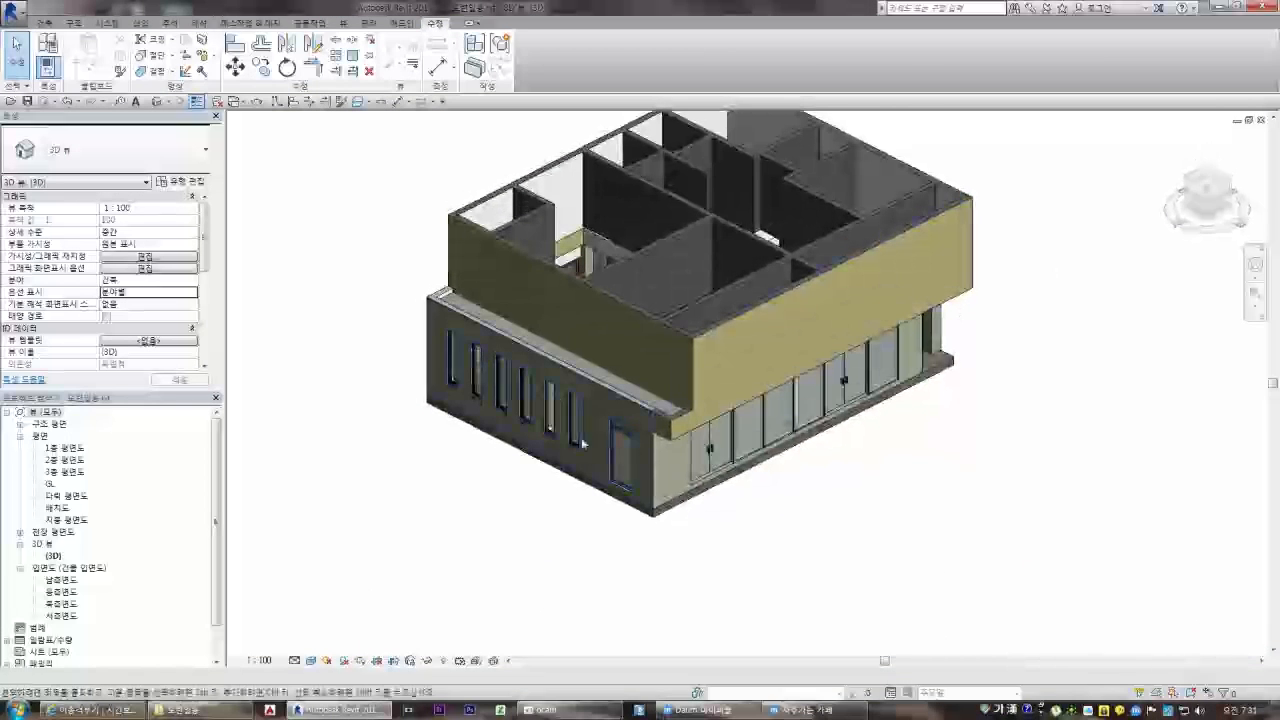
# Open the second-floor plan view and show the bathroom (욕실) at the building's corner
pyautogui.scroll(2, 805, 296)
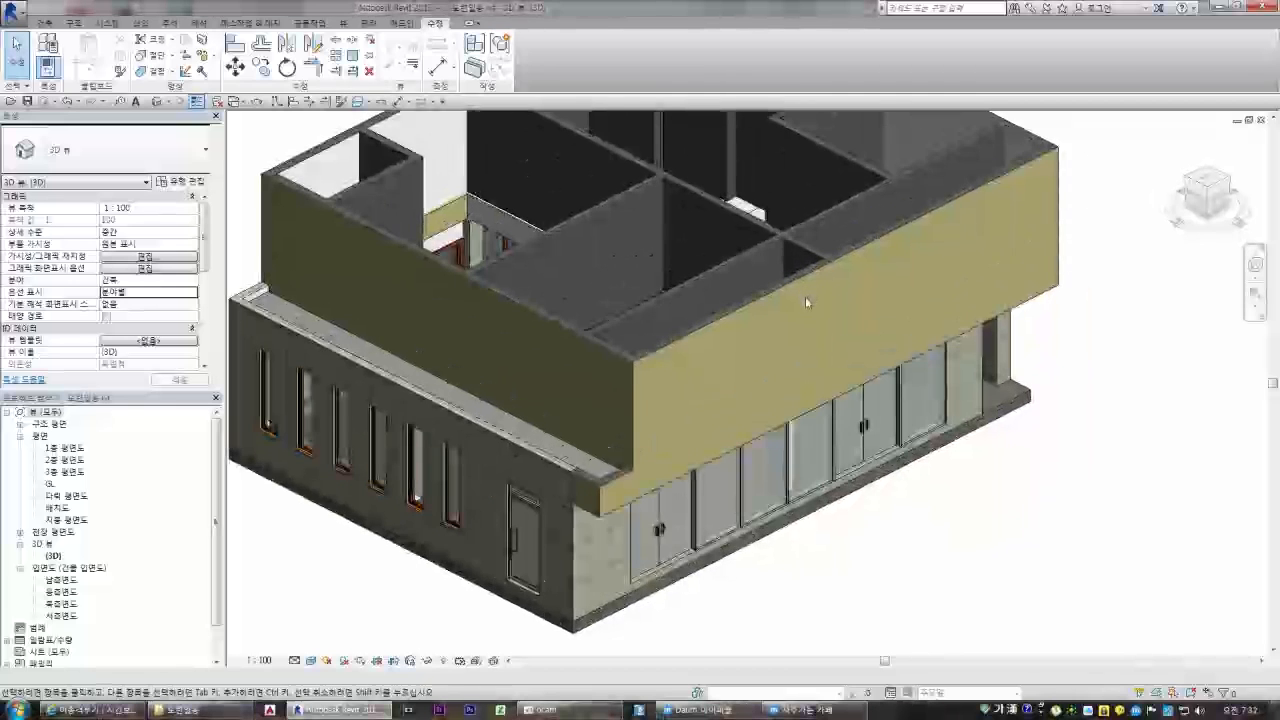
pyautogui.scroll(-2, 805, 296)
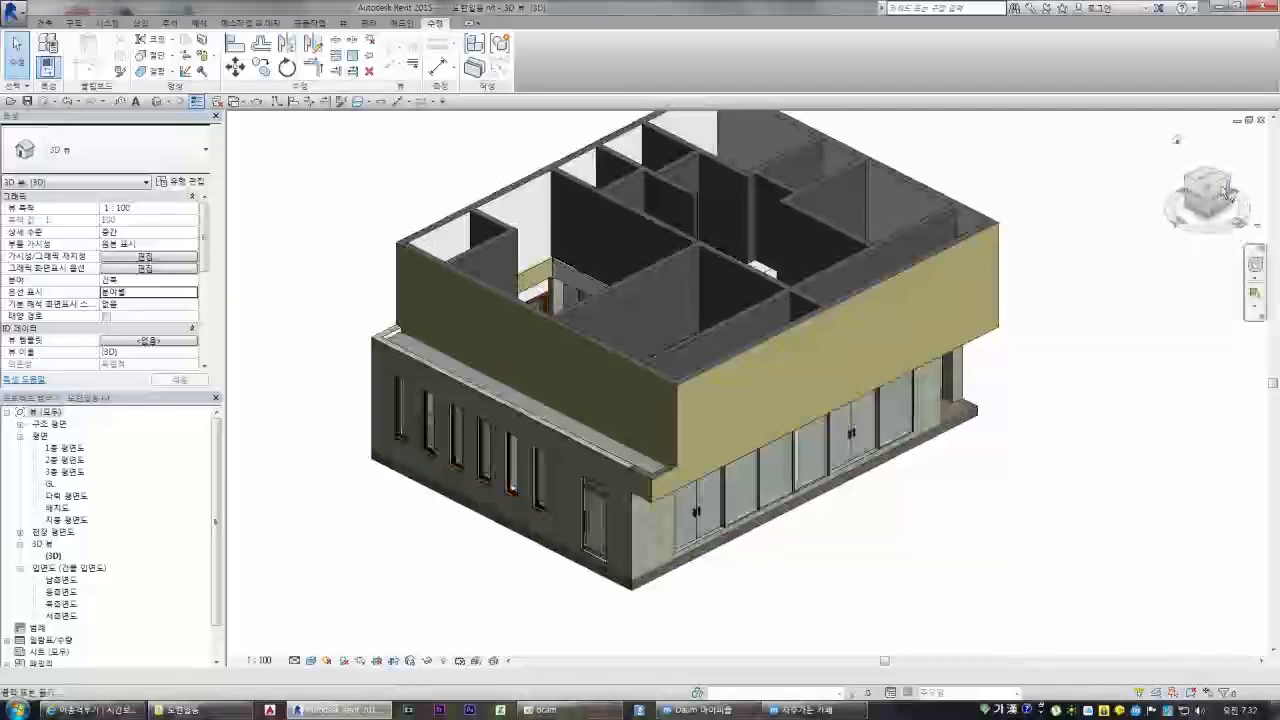
pyautogui.click(1204, 229)
pyautogui.doubleClick(65, 448)
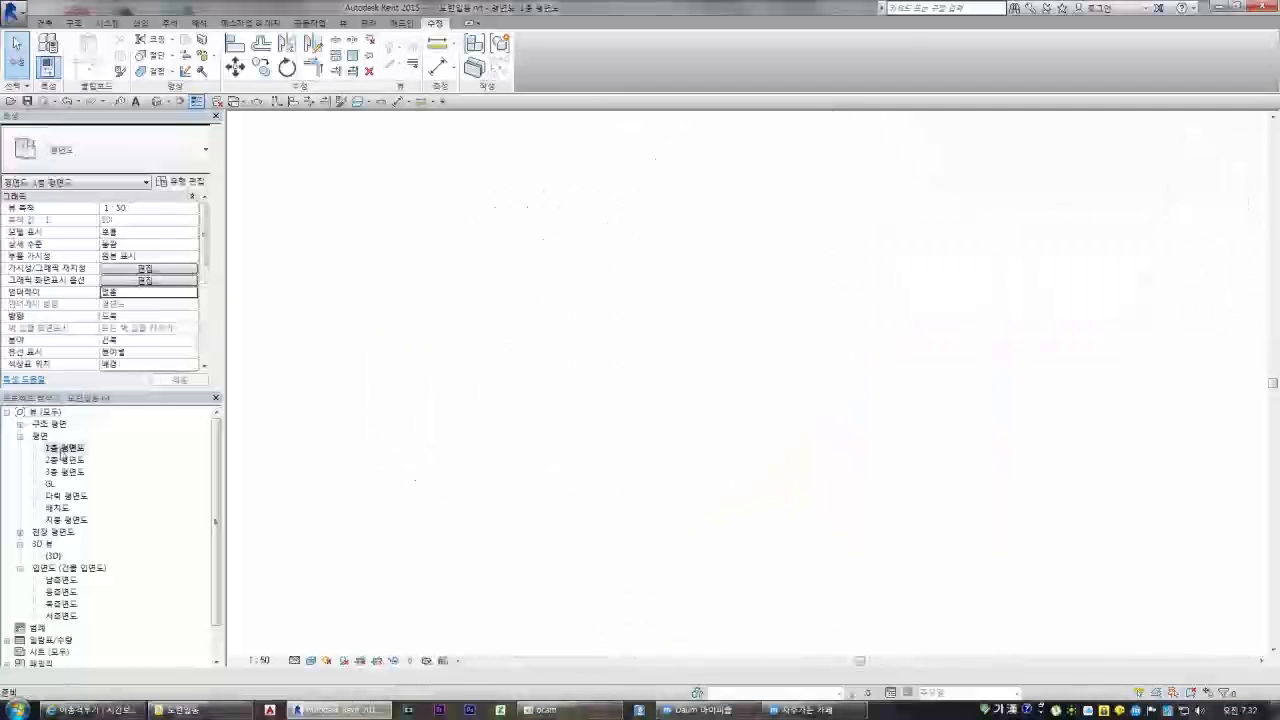
pyautogui.doubleClick(65, 460)
pyautogui.scroll(-4, 443, 337)
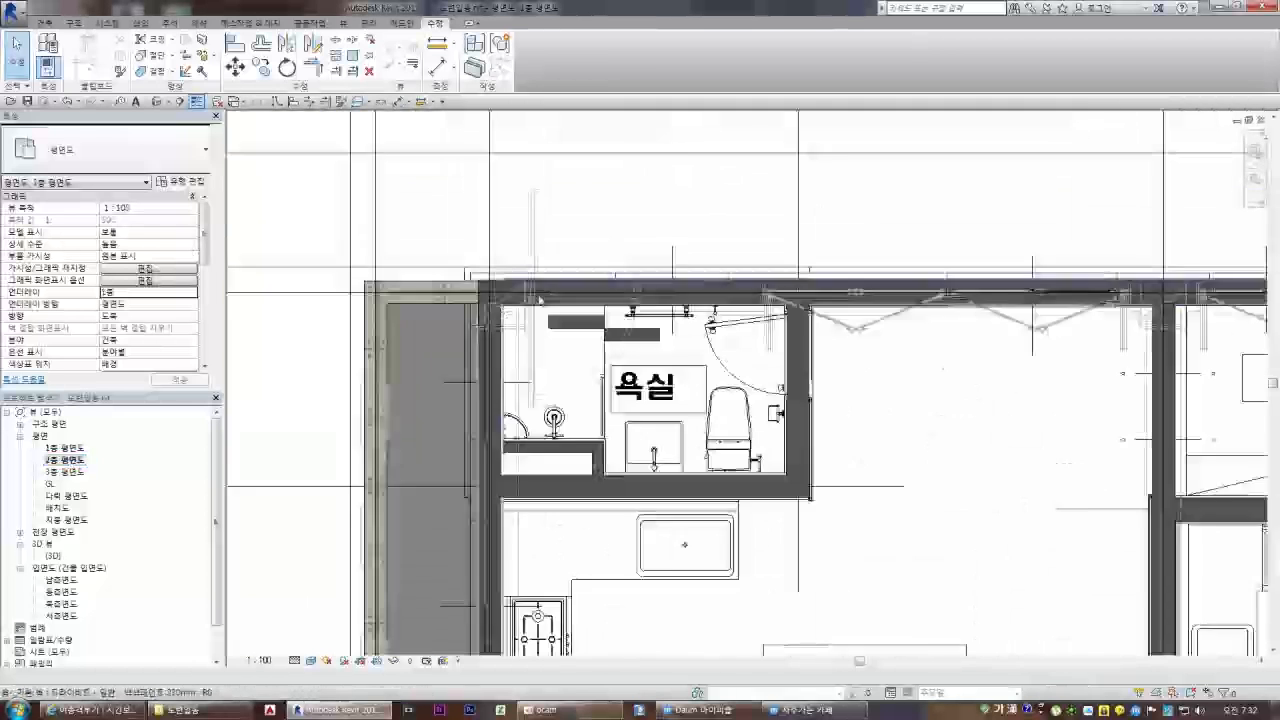
pyautogui.scroll(5, 541, 309)
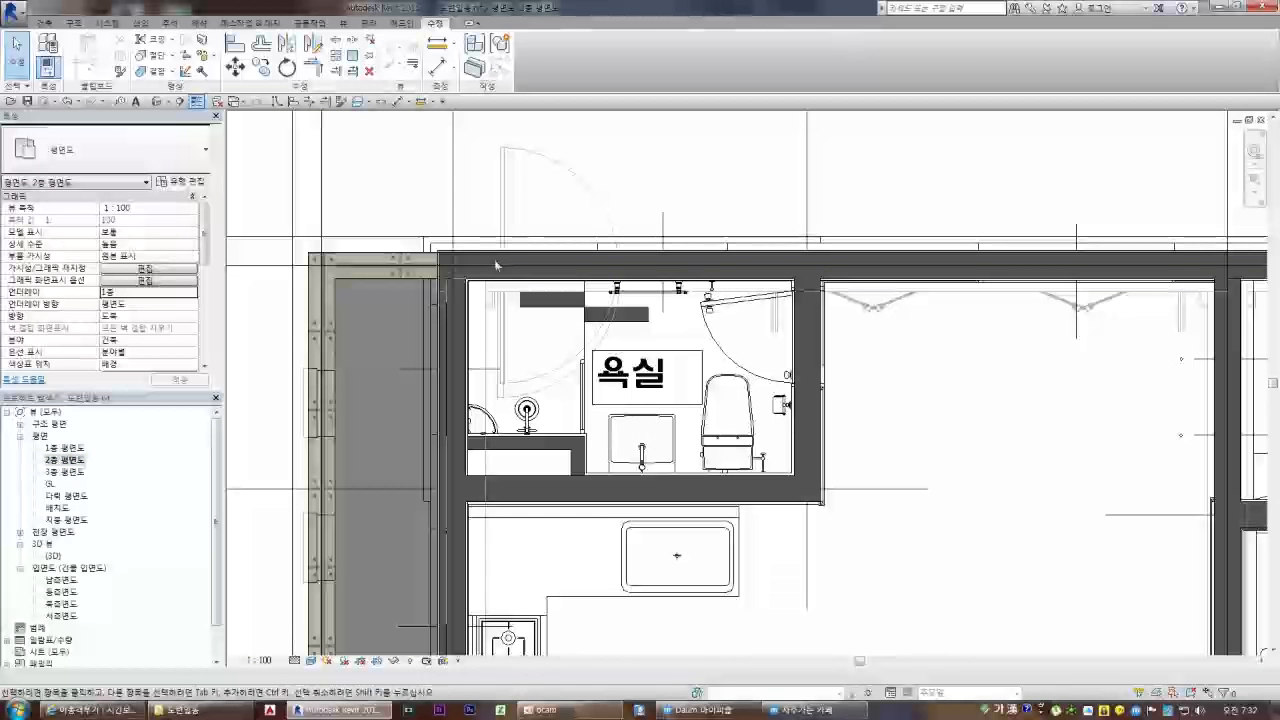
# Start a generic 150 mm floor on the second floor and pick the wall faces around the bathroom as boundary lines
pyautogui.click(74, 22)
pyautogui.click(261, 55)
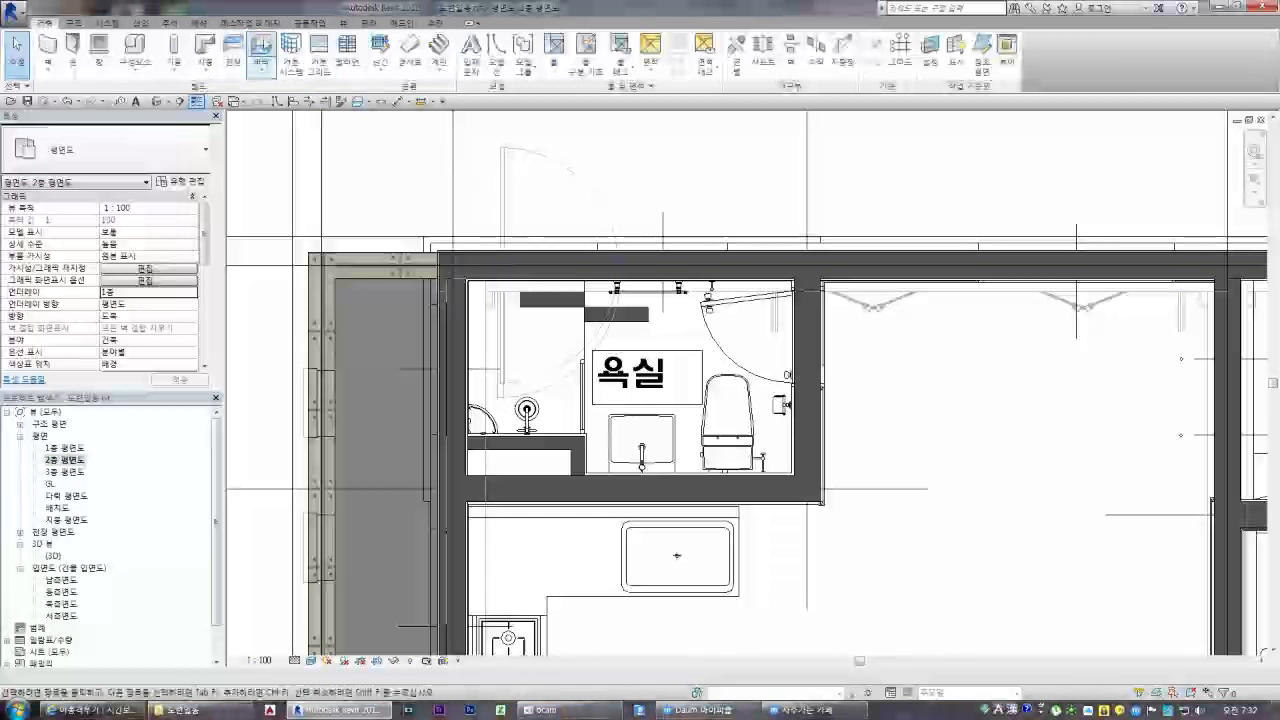
pyautogui.scroll(5, 516, 280)
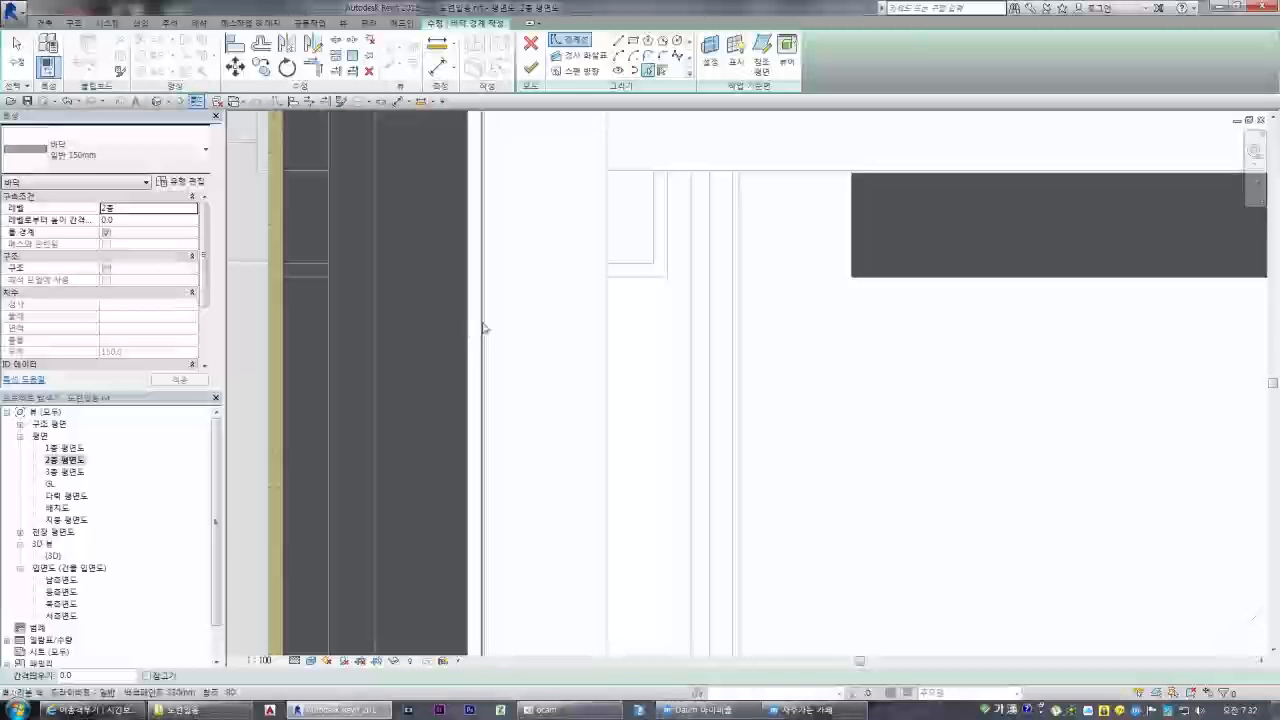
pyautogui.scroll(-5, 500, 371)
pyautogui.scroll(3, 516, 196)
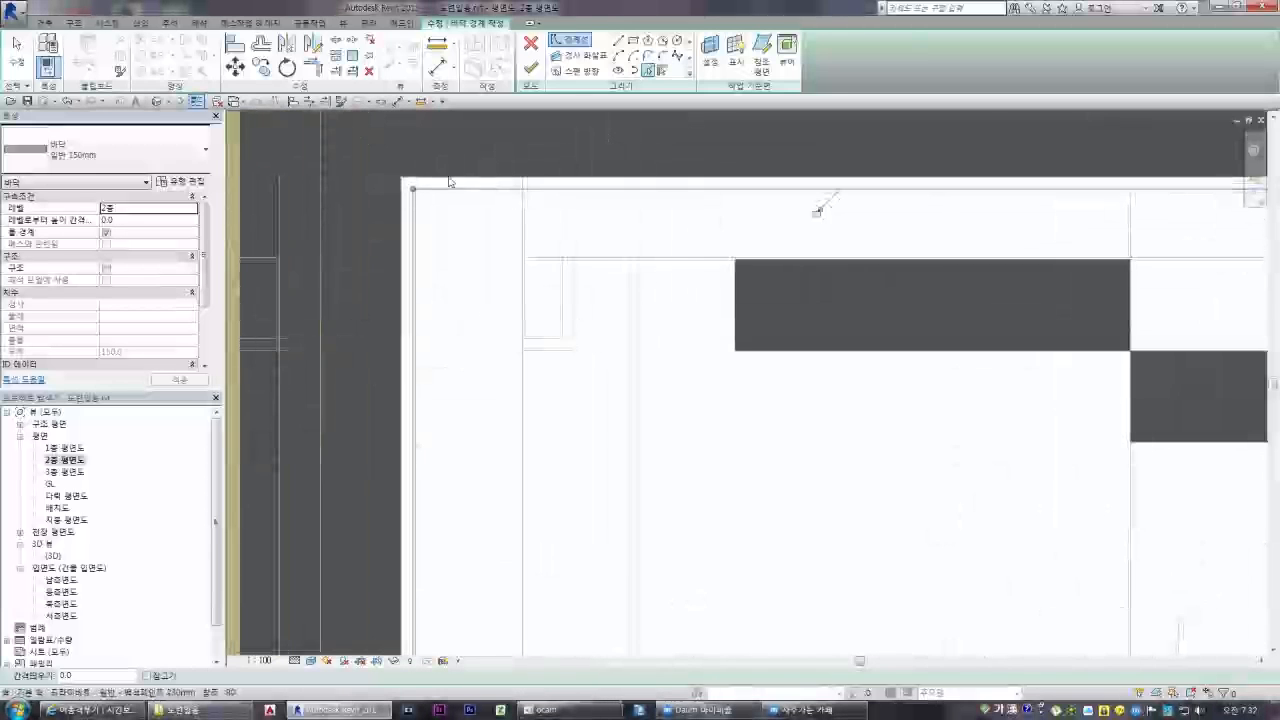
pyautogui.scroll(-5, 809, 300)
pyautogui.scroll(4, 1147, 467)
pyautogui.scroll(2, 1147, 467)
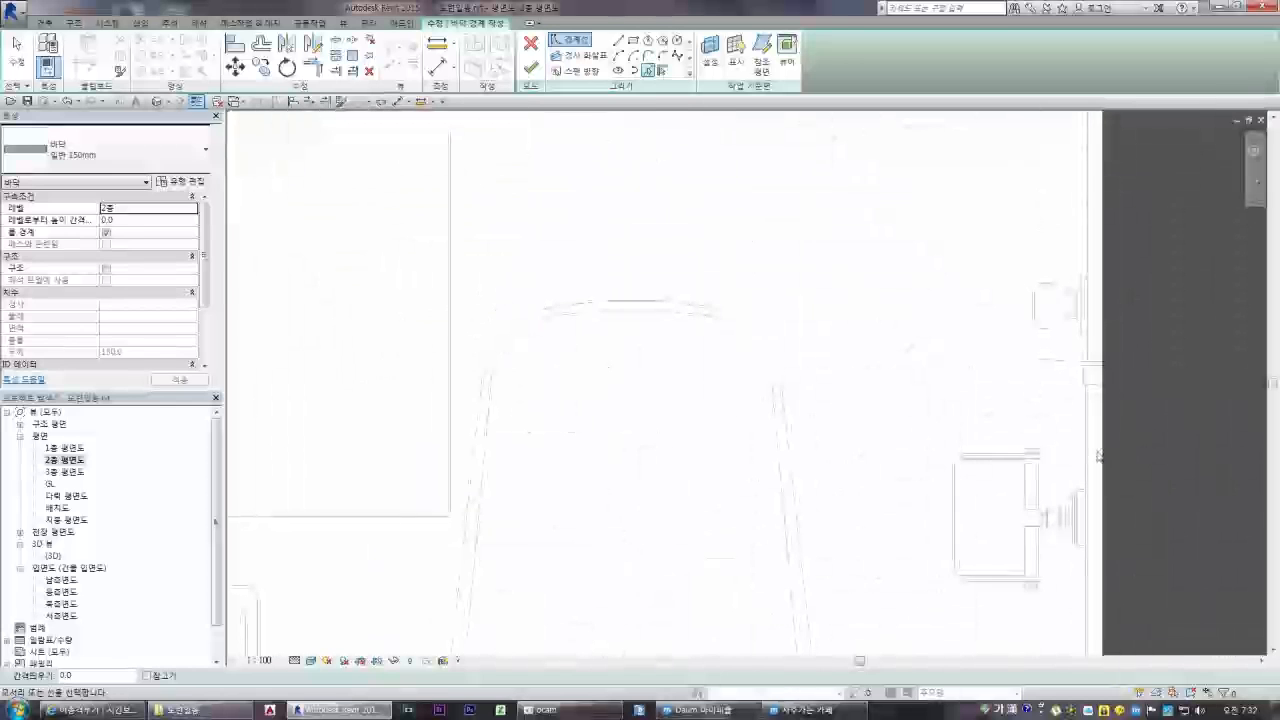
pyautogui.scroll(-4, 1104, 455)
pyautogui.scroll(3, 1030, 441)
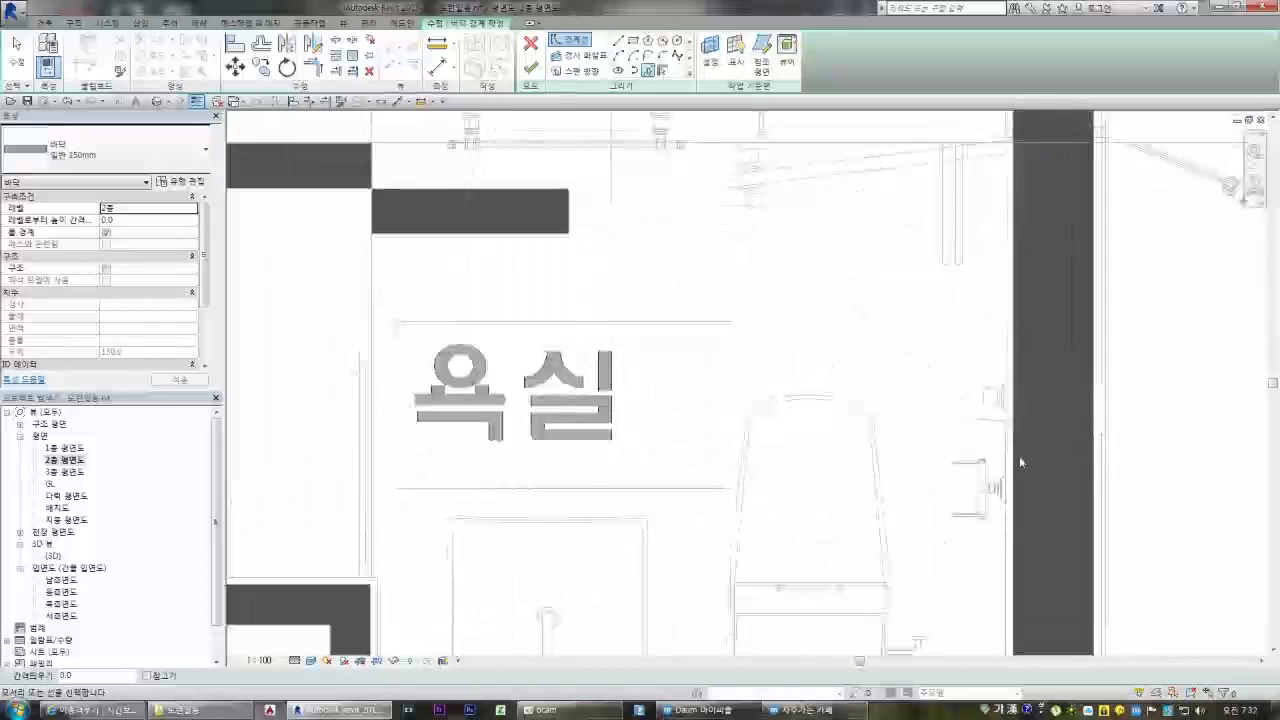
pyautogui.scroll(-3, 1015, 466)
pyautogui.scroll(2, 944, 540)
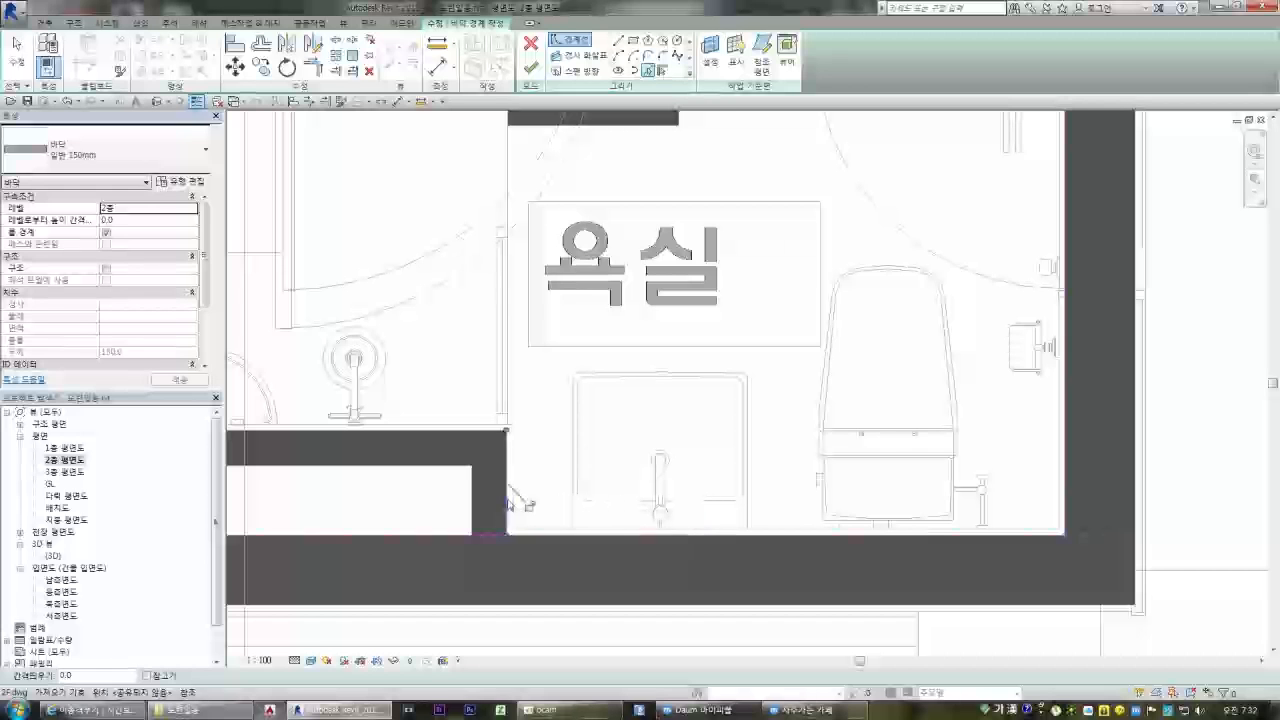
pyautogui.scroll(-2, 714, 449)
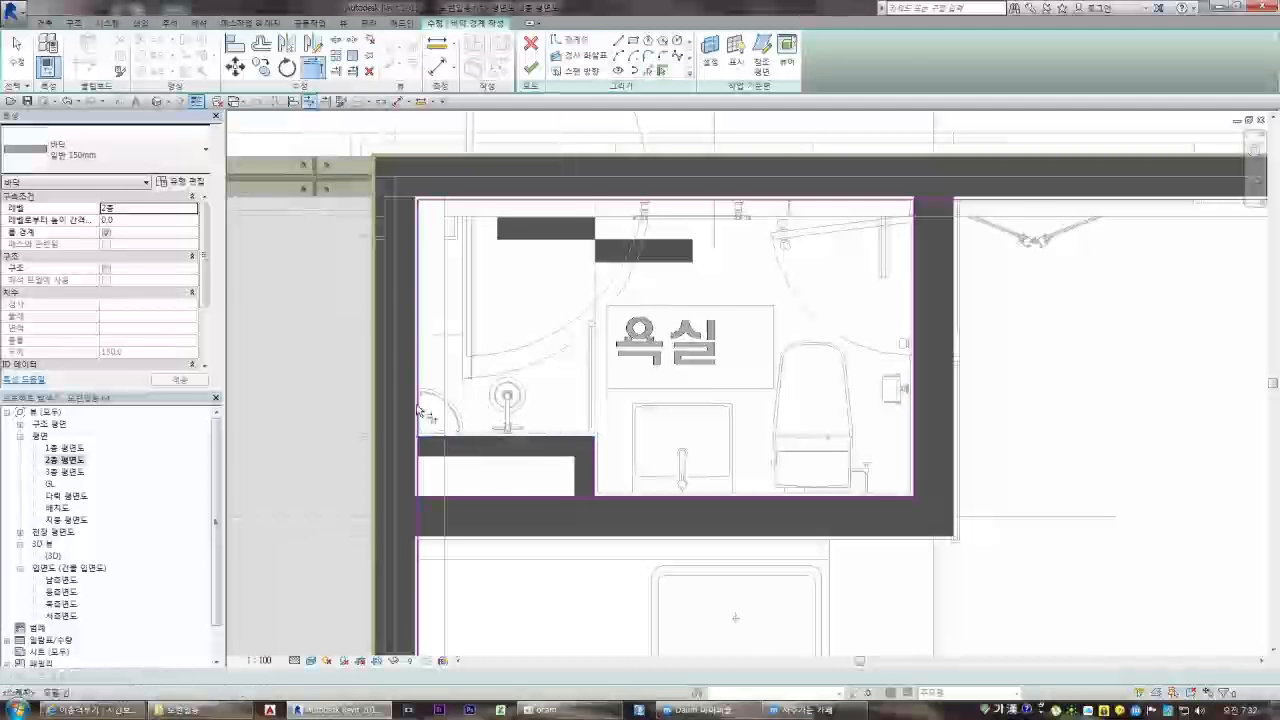
# Trim the bathroom floor's boundary lines into a closed loop around the shaft corner and finish the floor
pyautogui.click(417, 406)
pyautogui.click(1005, 681)
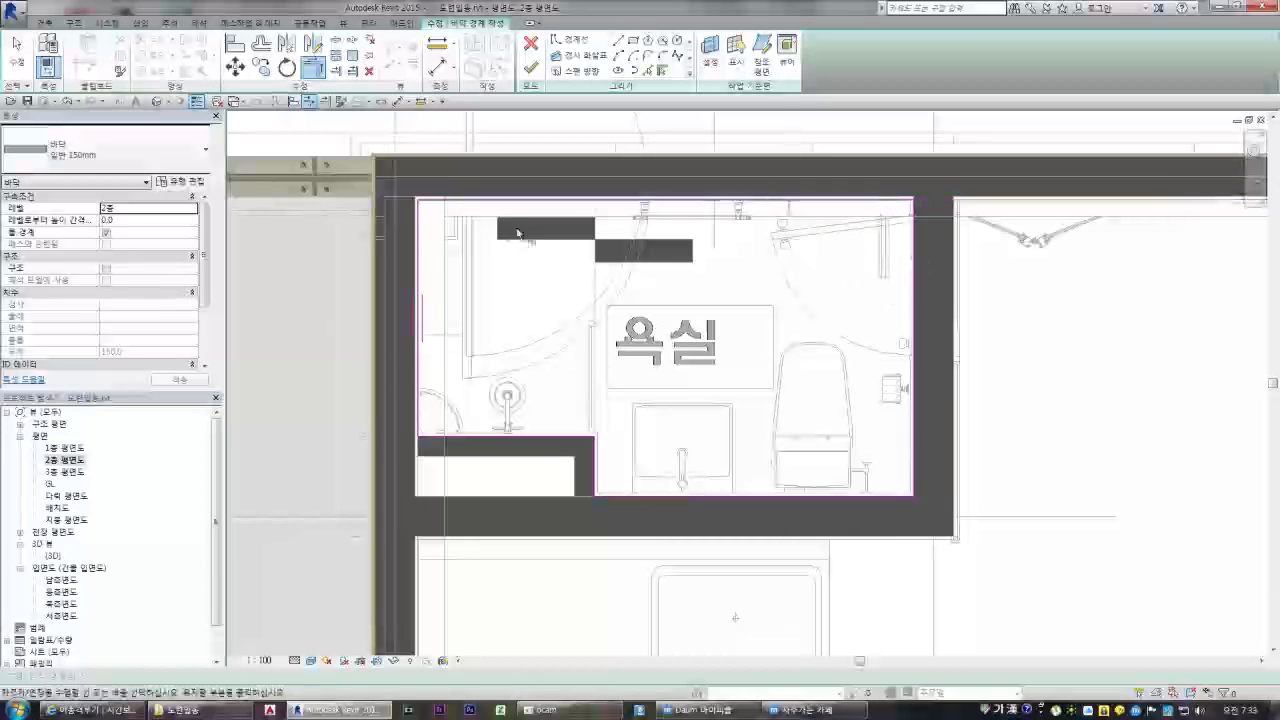
pyautogui.click(530, 68)
pyautogui.click(850, 293)
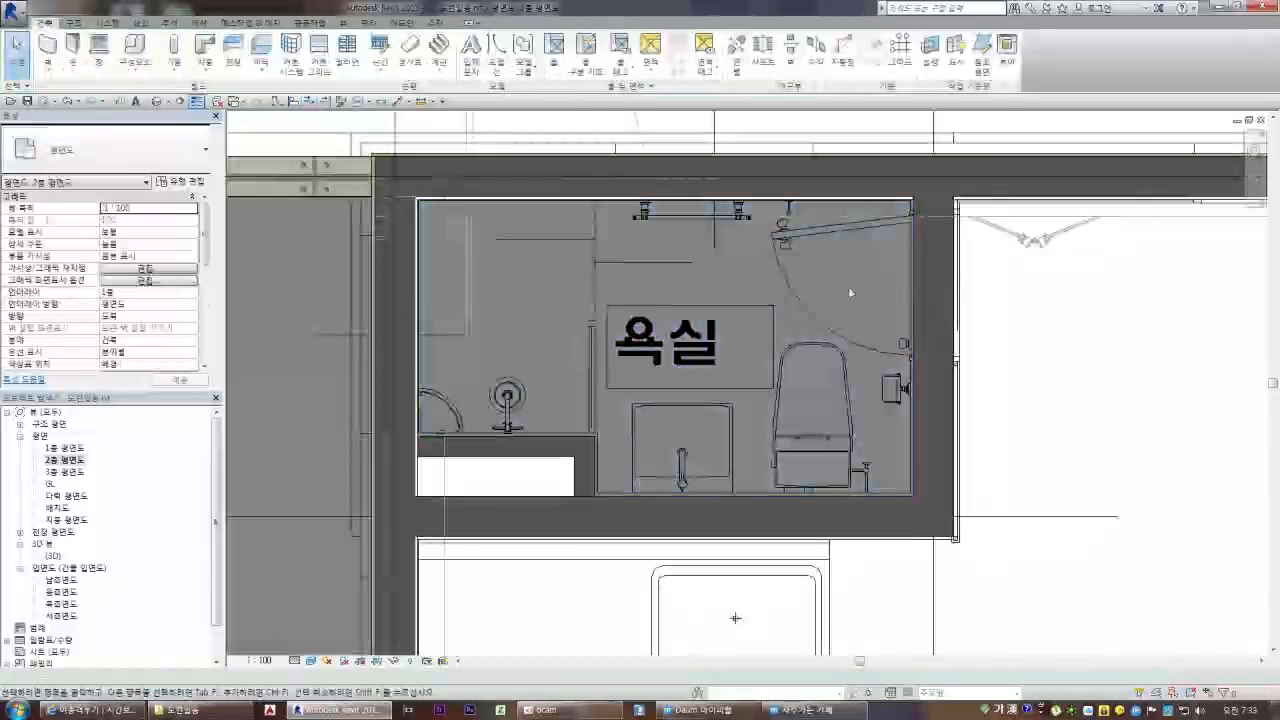
# Start another generic 150 mm floor and pick the exterior, bathroom and partition wall faces around the living room and kitchen (거실 및 주방)
pyautogui.scroll(-5, 850, 293)
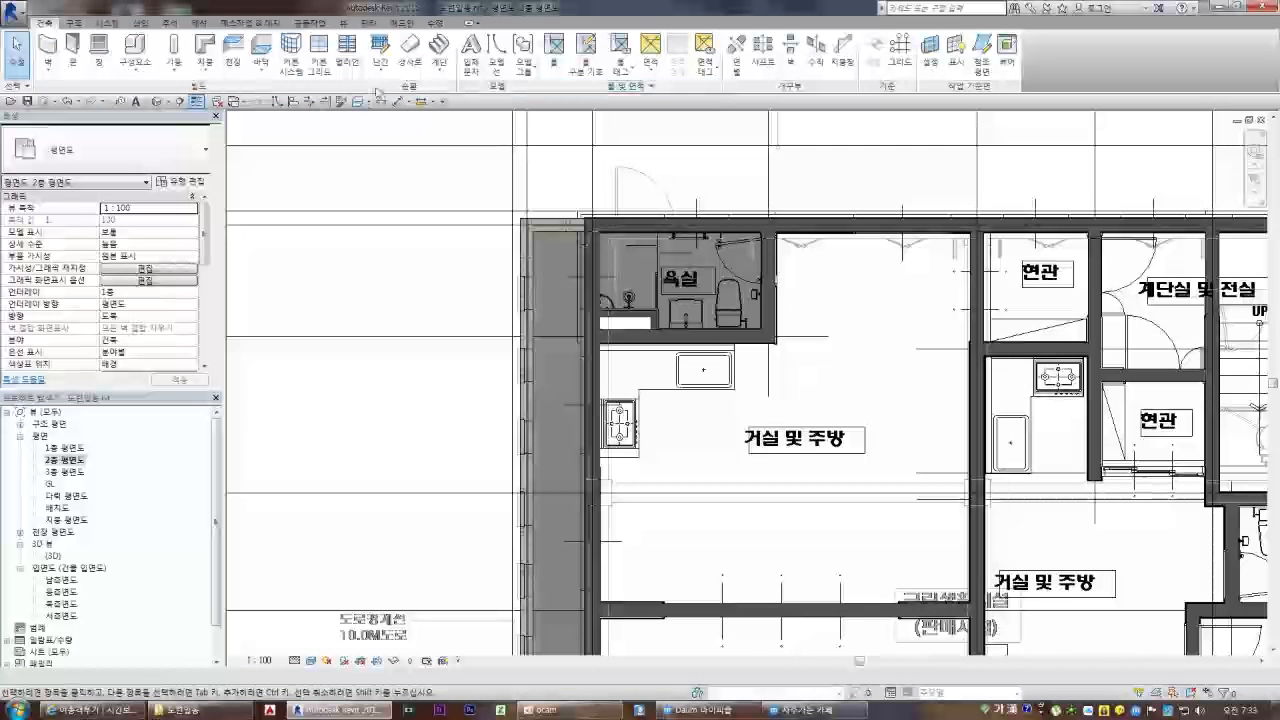
pyautogui.click(261, 50)
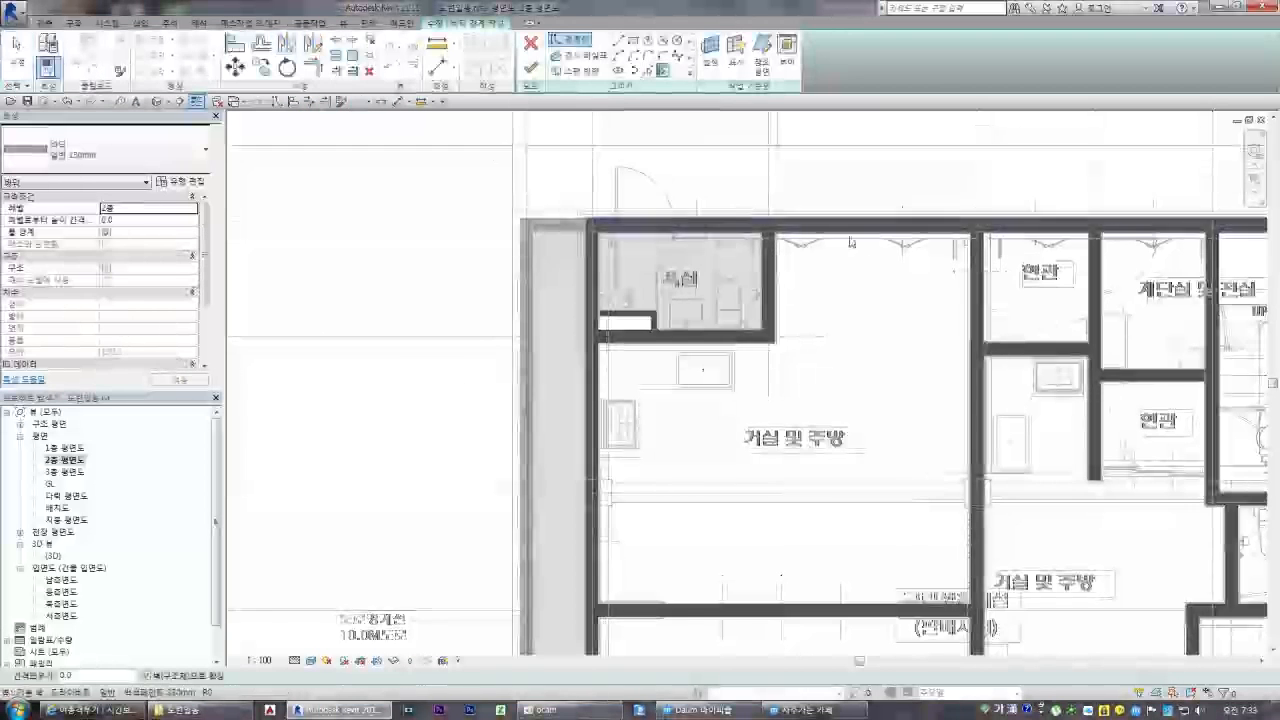
pyautogui.scroll(4, 790, 235)
pyautogui.scroll(4, 772, 241)
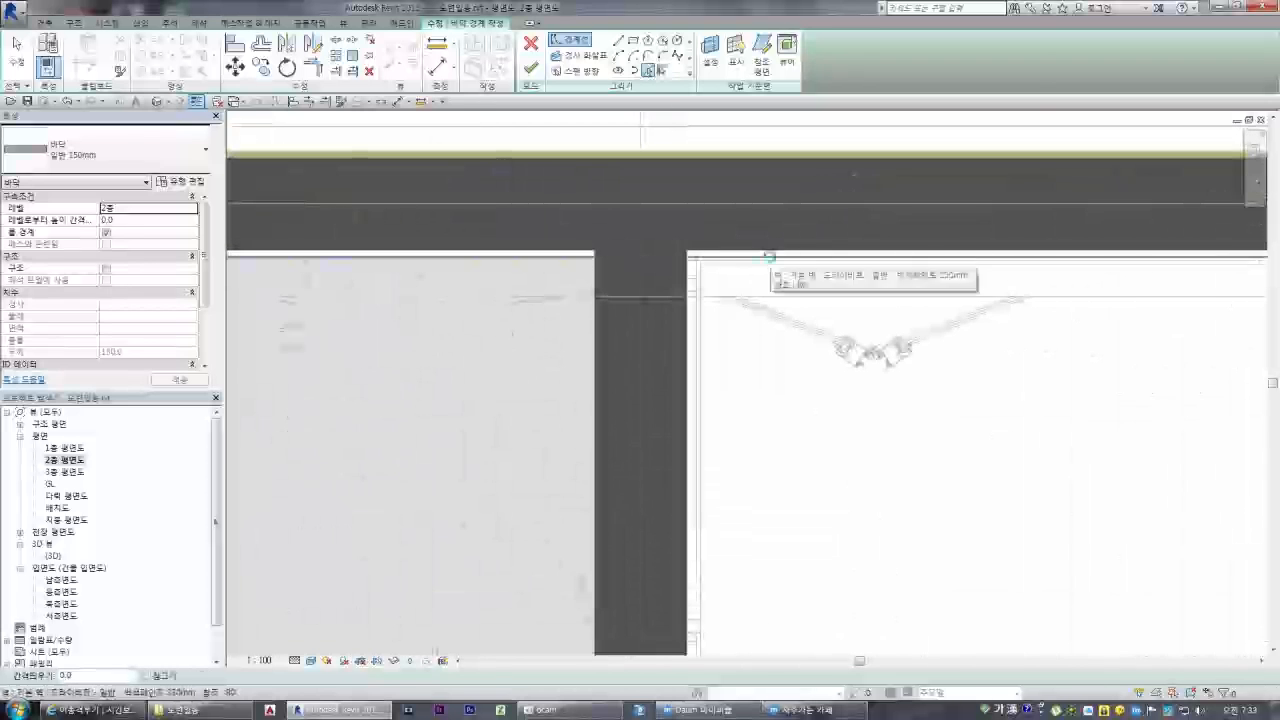
pyautogui.scroll(-5, 700, 460)
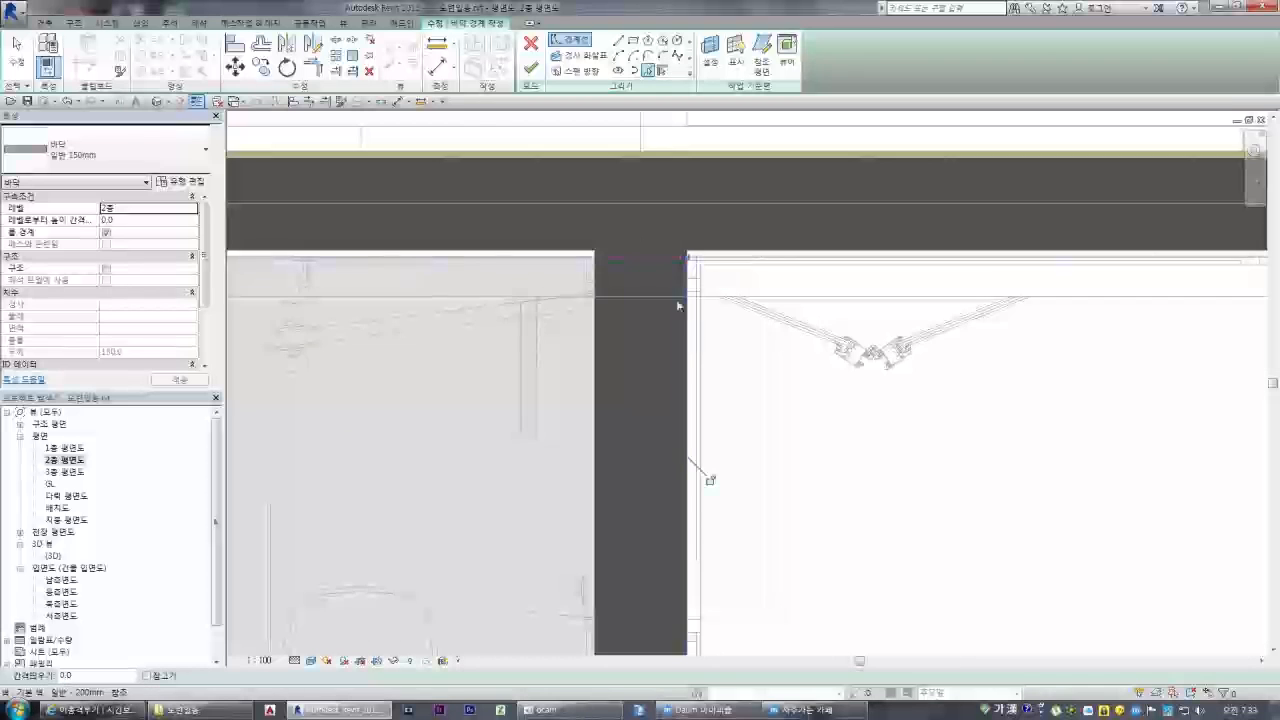
pyautogui.scroll(5, 1033, 327)
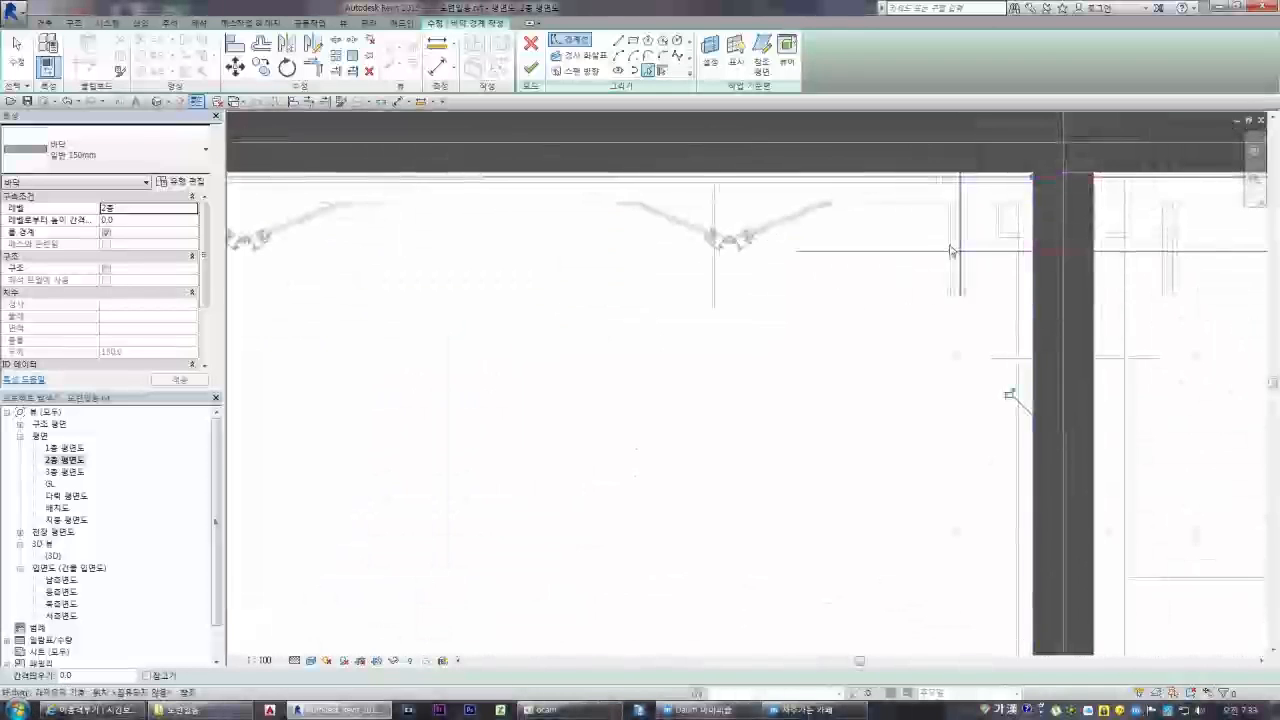
pyautogui.scroll(-5, 1006, 394)
pyautogui.scroll(2, 908, 453)
pyautogui.scroll(-4, 908, 453)
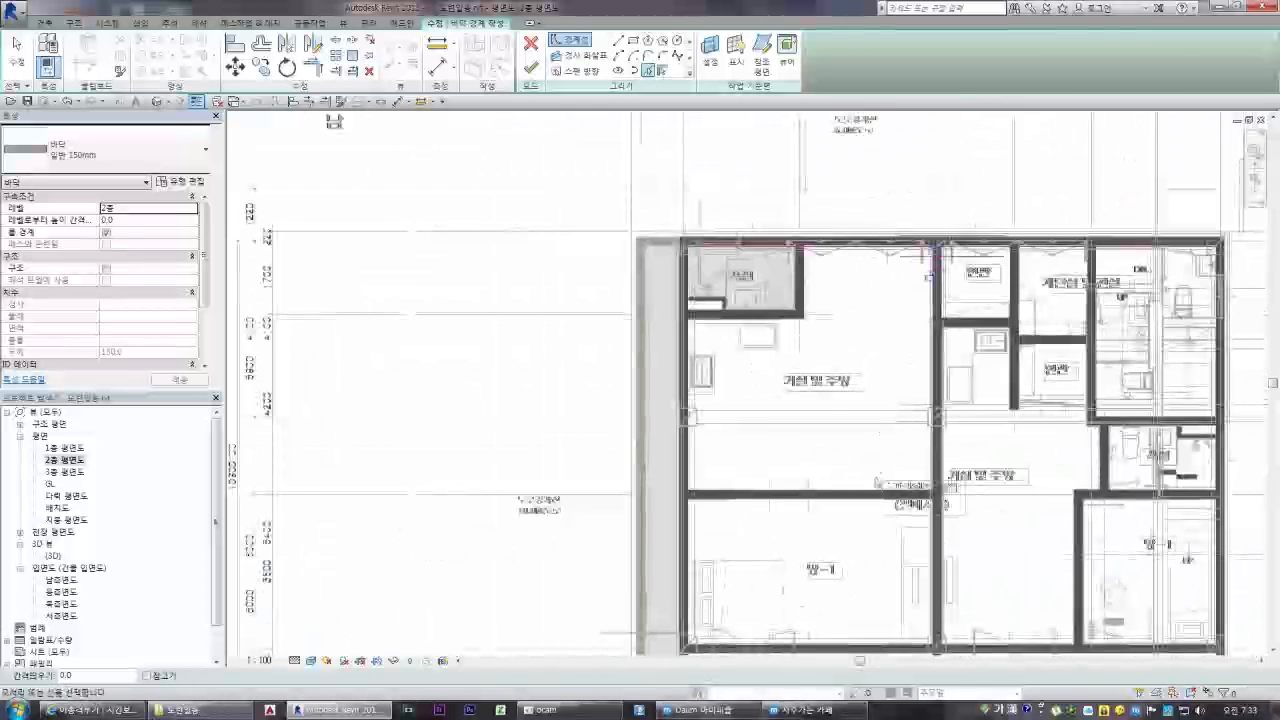
# Pick the partition wall face alongside room 방-1 as a boundary line for the floor
pyautogui.scroll(6, 877, 515)
pyautogui.scroll(-4, 917, 369)
pyautogui.scroll(5, 845, 381)
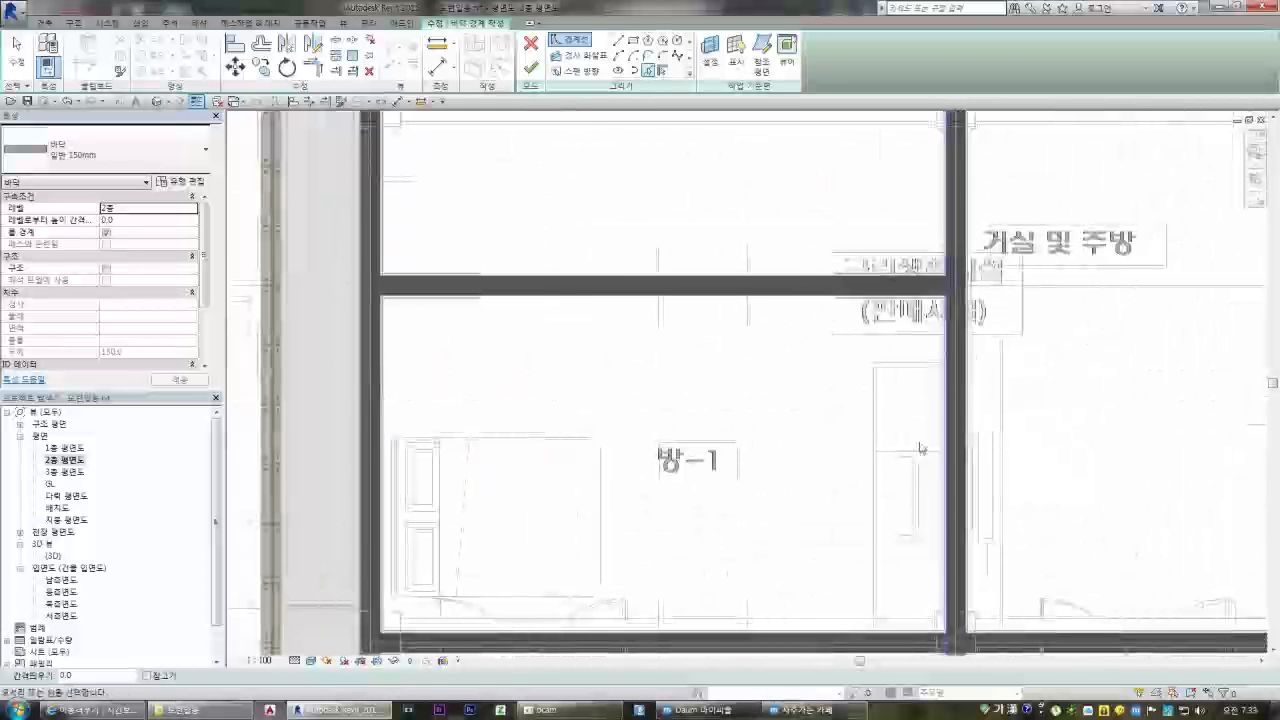
pyautogui.click(946, 558)
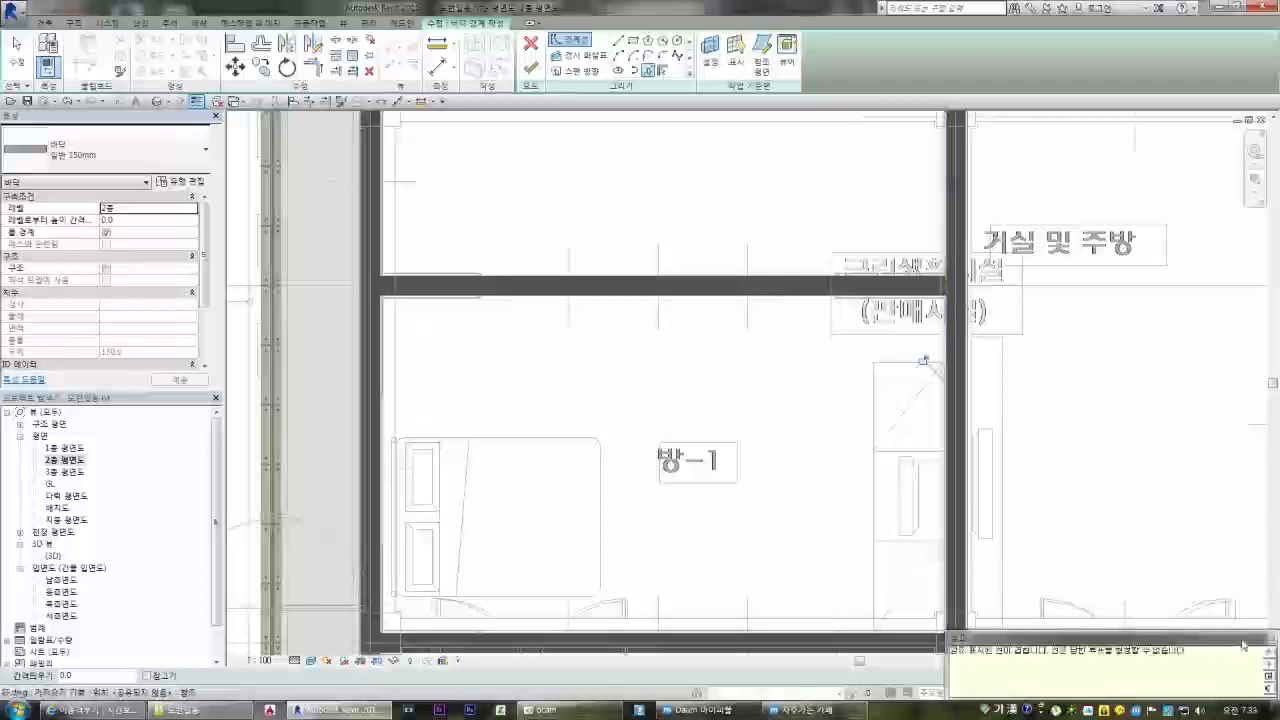
pyautogui.click(1271, 639)
# Pick the balcony-side wall, the outer side wall and the wall below the bathroom as the remaining floor boundary lines
pyautogui.scroll(-4, 690, 475)
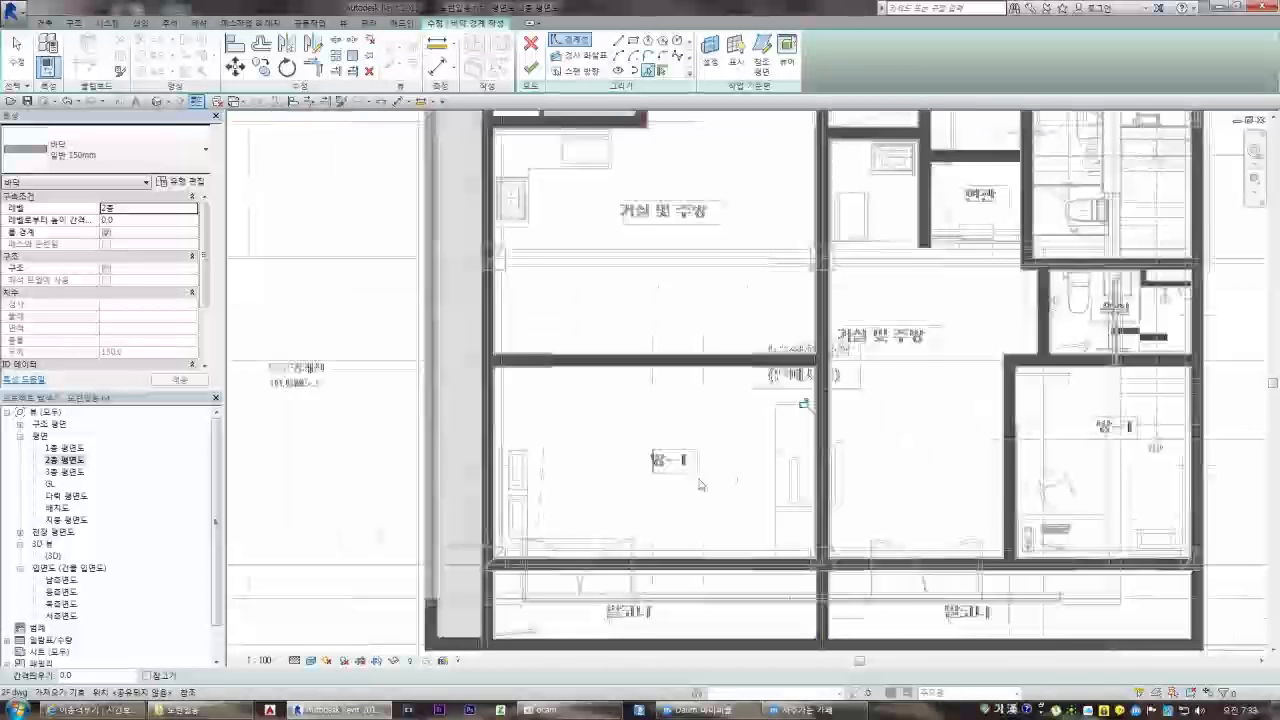
pyautogui.scroll(4, 745, 515)
pyautogui.scroll(2, 697, 537)
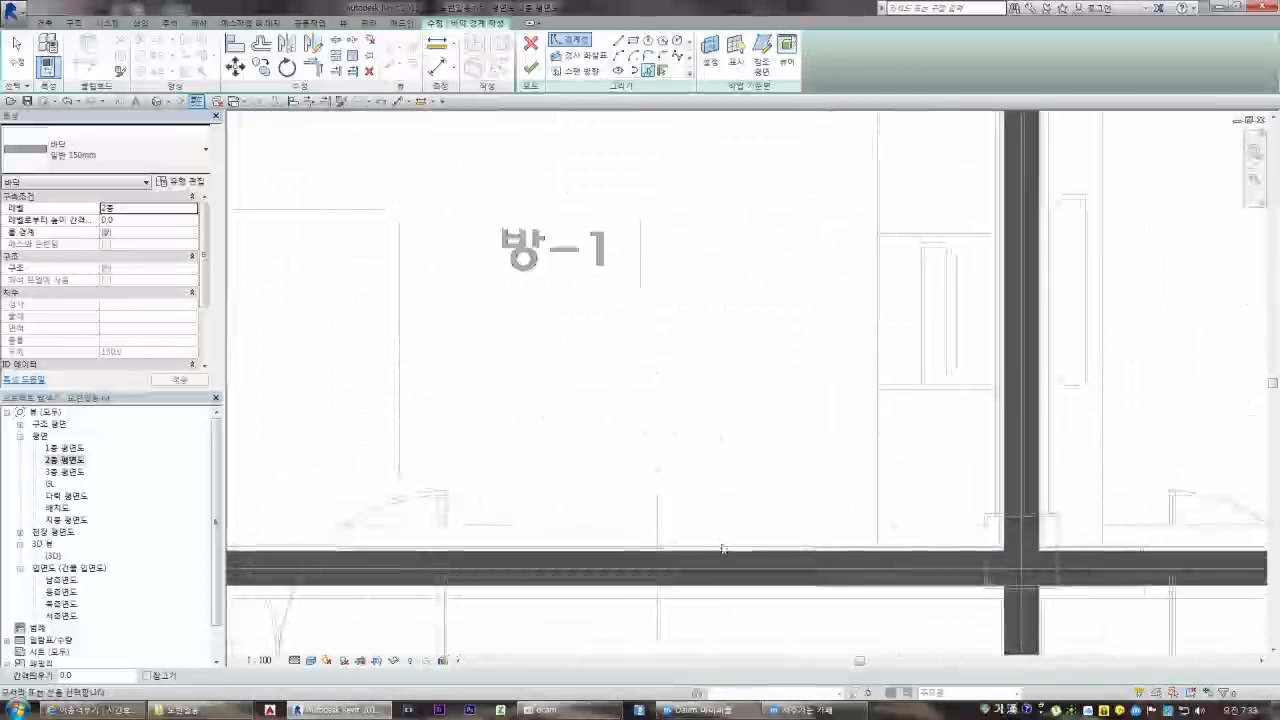
pyautogui.scroll(-3, 770, 527)
pyautogui.scroll(4, 457, 457)
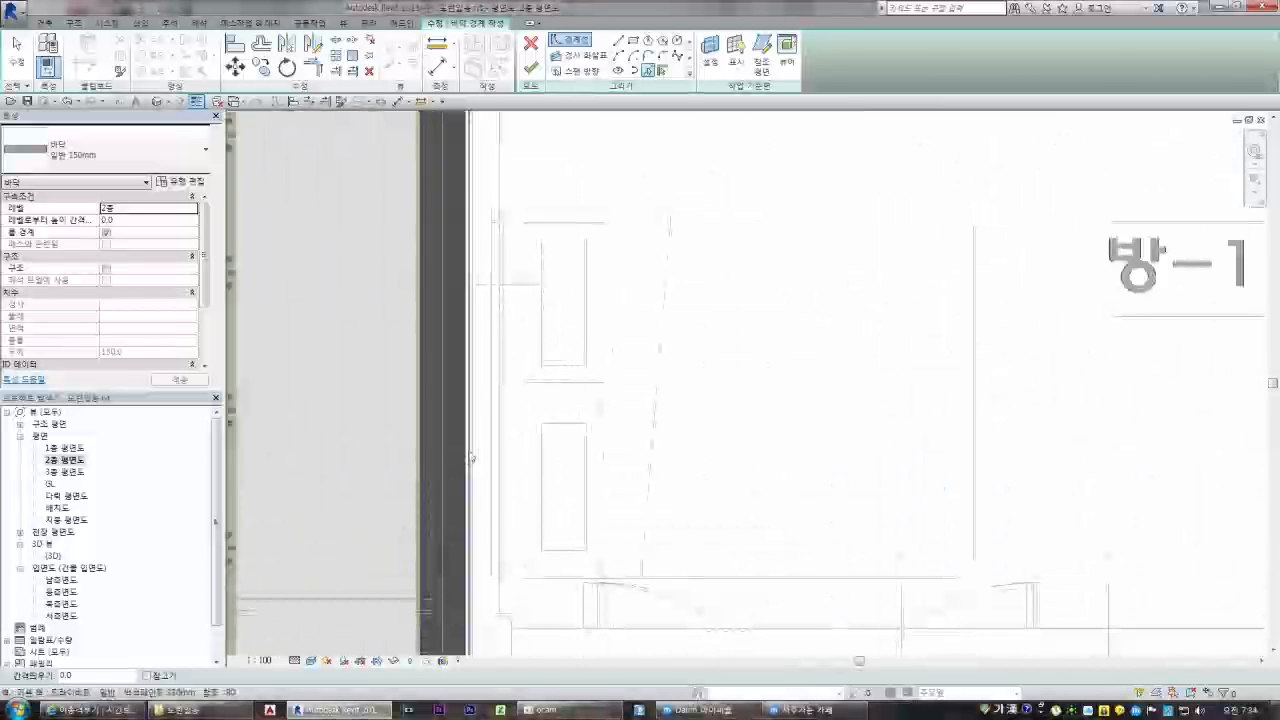
pyautogui.scroll(-2, 484, 465)
pyautogui.scroll(-4, 484, 465)
pyautogui.scroll(5, 505, 317)
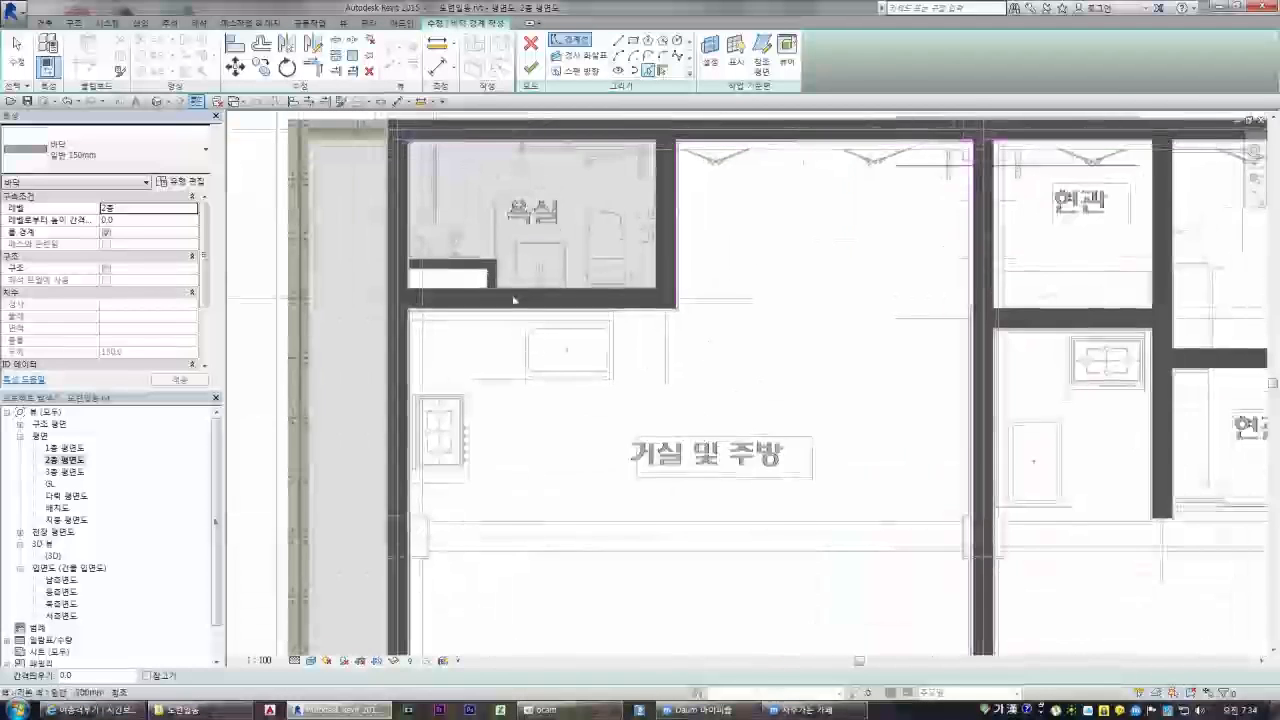
# Trim the floor boundary lines at the corner below the bathroom and at room 방-1's outer balcony-side corner
pyautogui.click(309, 101)
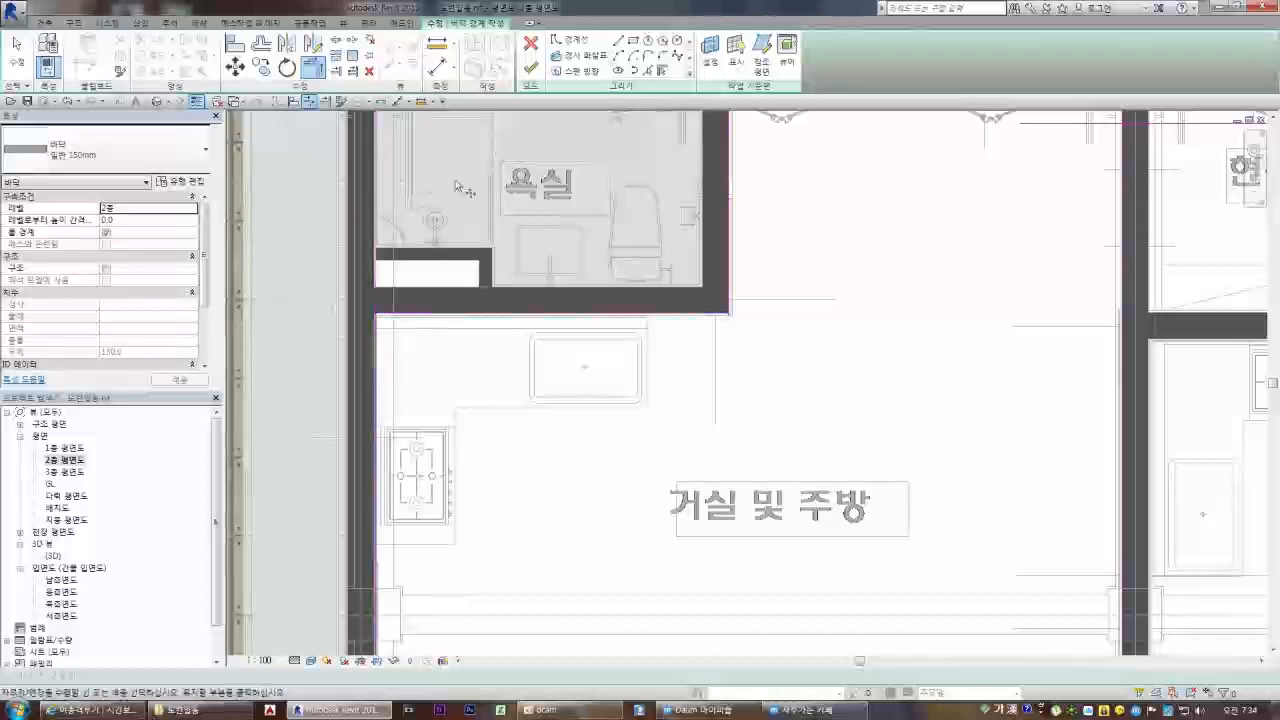
pyautogui.scroll(-3, 463, 189)
pyautogui.scroll(5, 425, 590)
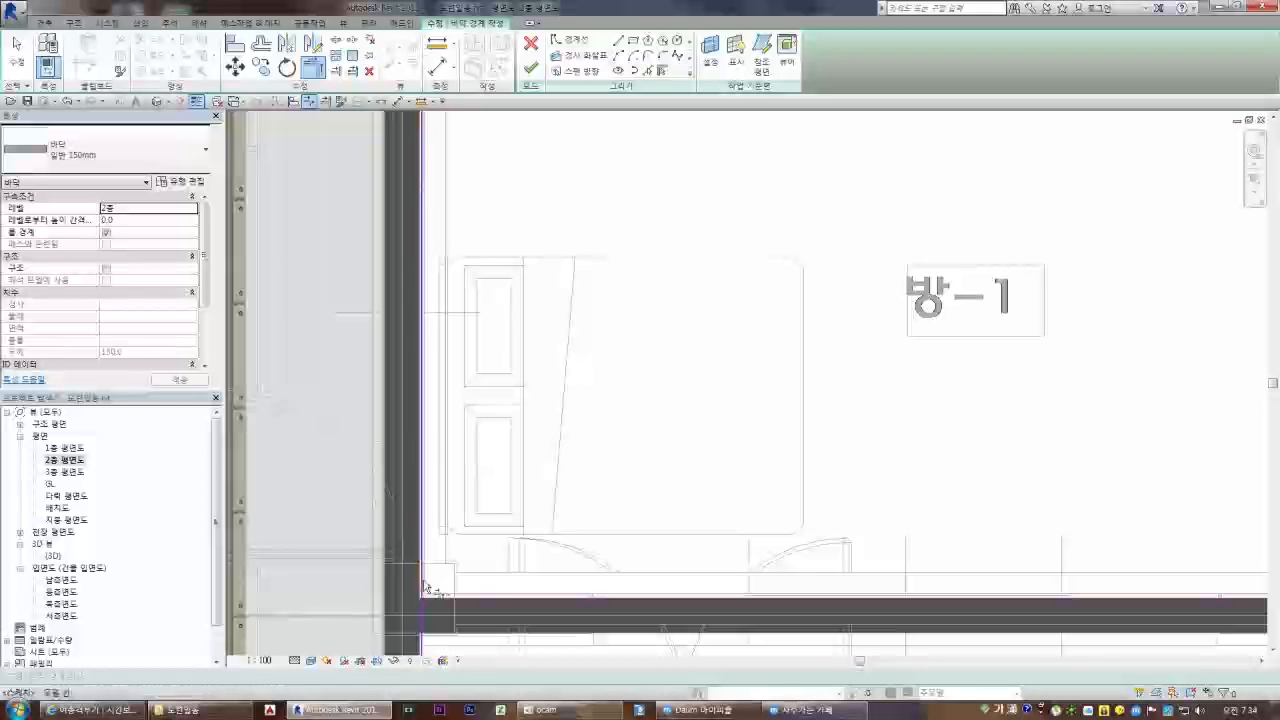
pyautogui.scroll(-3, 480, 602)
pyautogui.scroll(2, 828, 585)
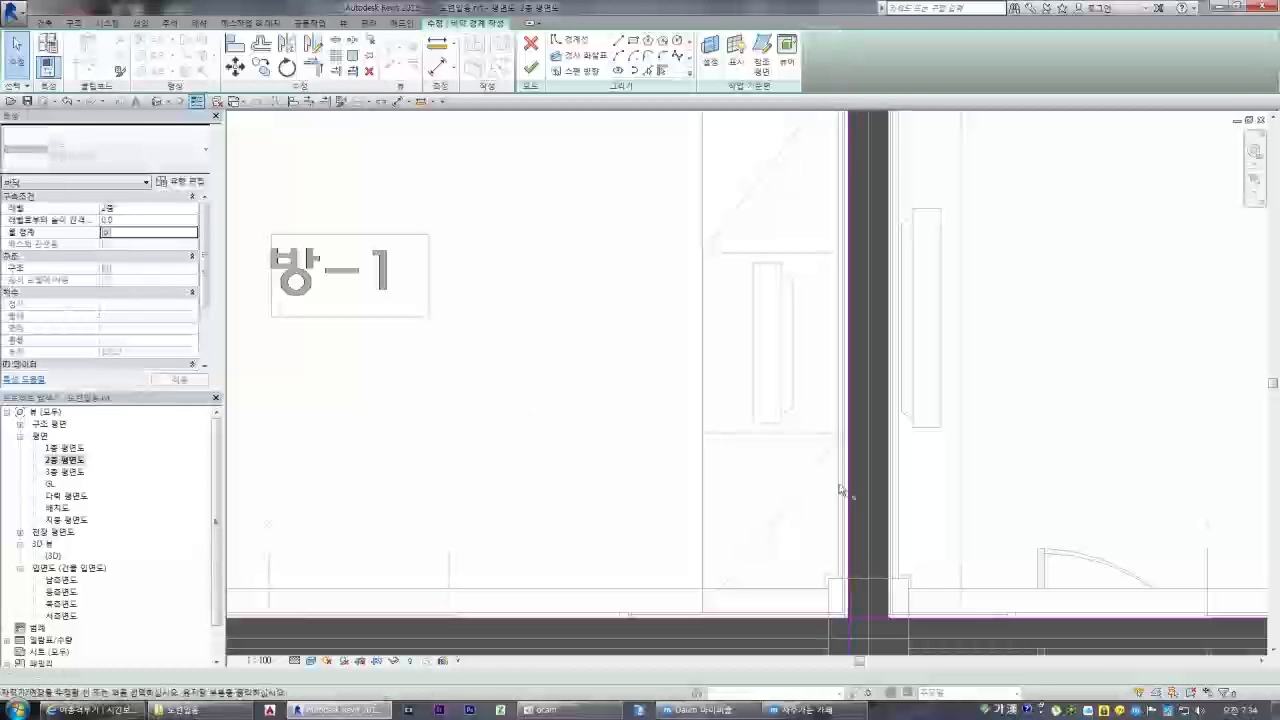
# Trim the boundary corners along the partition and beside the bathroom into a closed loop, and finish the floor
pyautogui.press('t')
pyautogui.press('r')
pyautogui.scroll(-5, 807, 618)
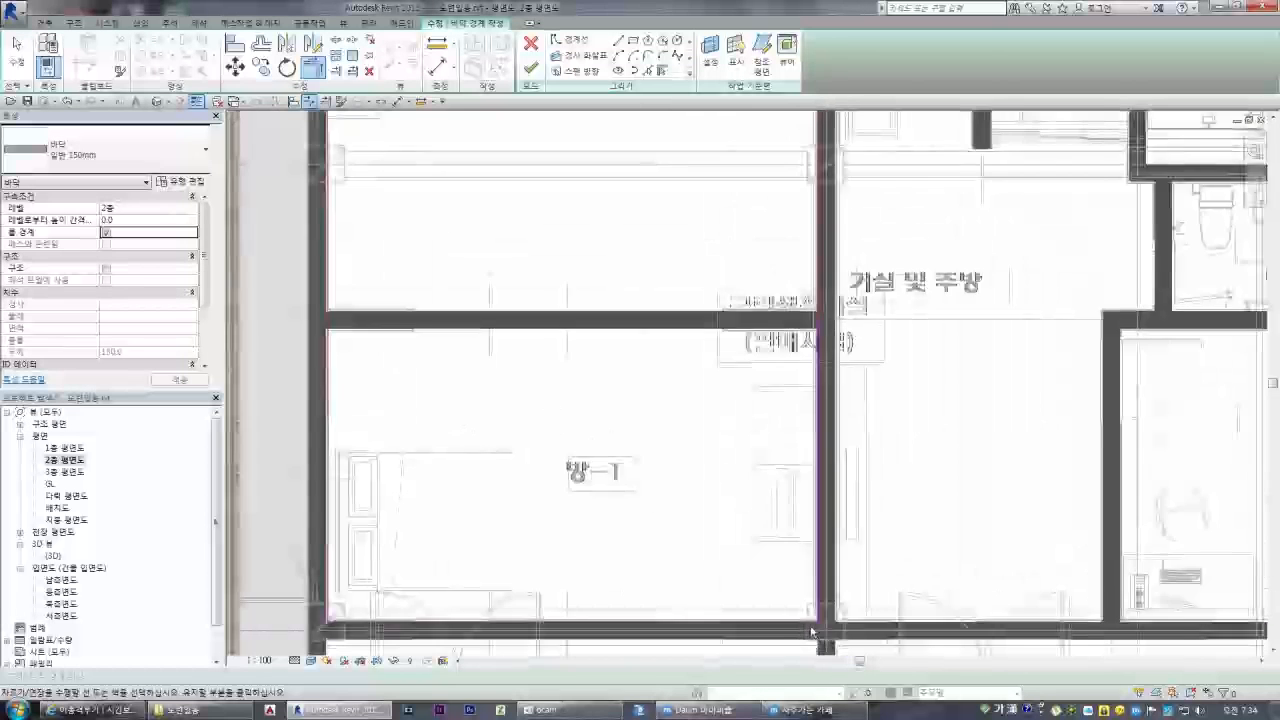
pyautogui.scroll(4, 800, 258)
pyautogui.scroll(2, 800, 258)
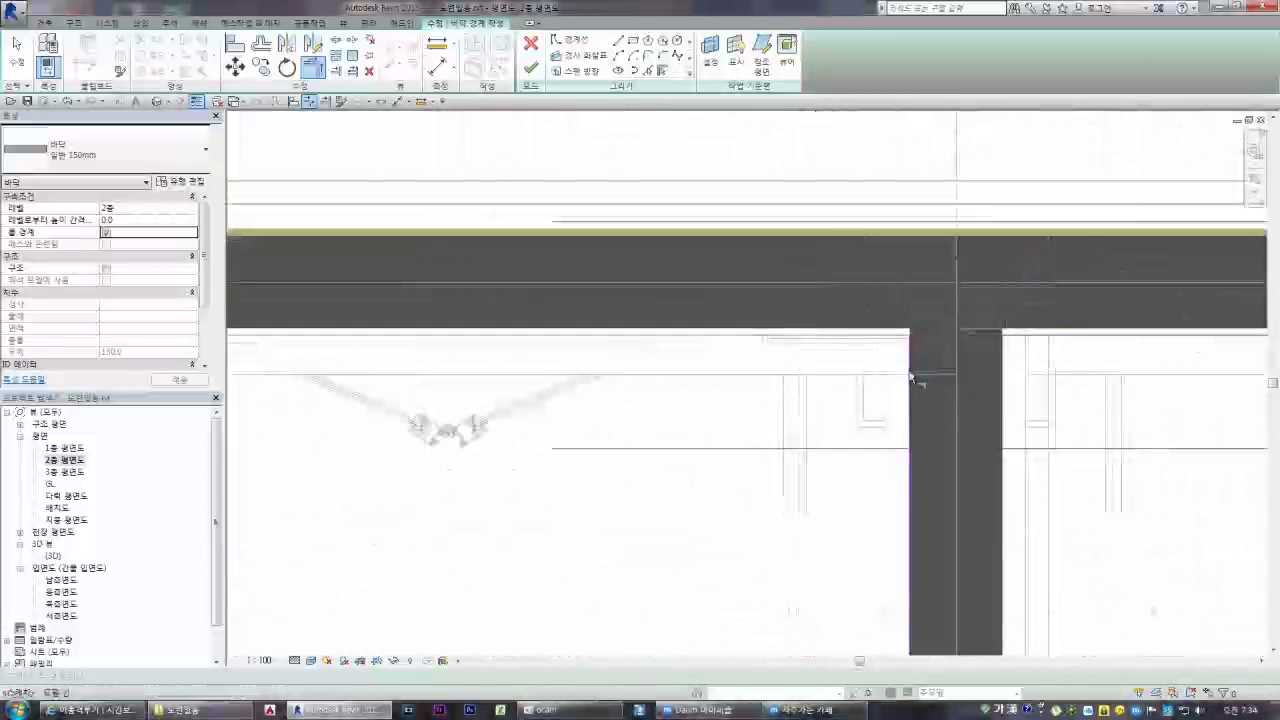
pyautogui.scroll(-2, 957, 350)
pyautogui.scroll(2, 545, 348)
pyautogui.click(574, 340)
pyautogui.click(552, 379)
pyautogui.scroll(-3, 648, 346)
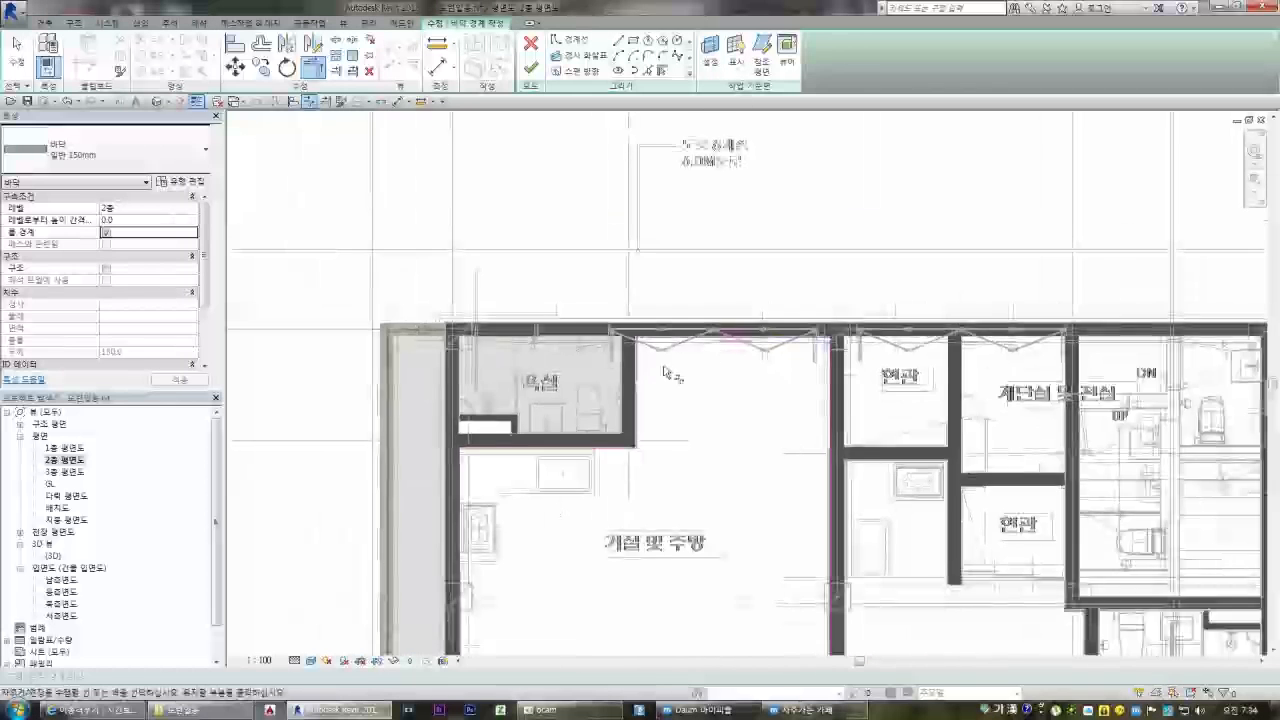
pyautogui.scroll(2, 650, 300)
pyautogui.click(530, 68)
# Deselect the new floor and open the 3D view to look at the second-floor slabs
pyautogui.scroll(-4, 652, 250)
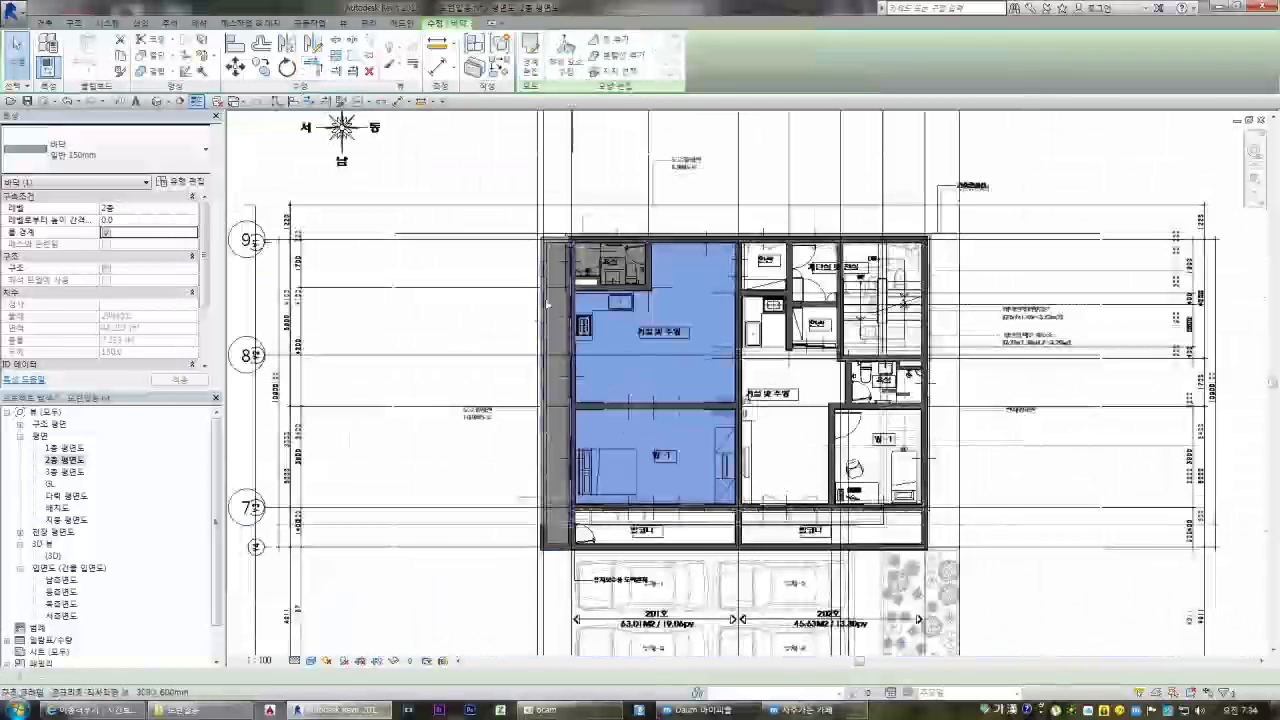
pyautogui.press('Escape')
pyautogui.scroll(2, 649, 533)
pyautogui.scroll(2, 652, 528)
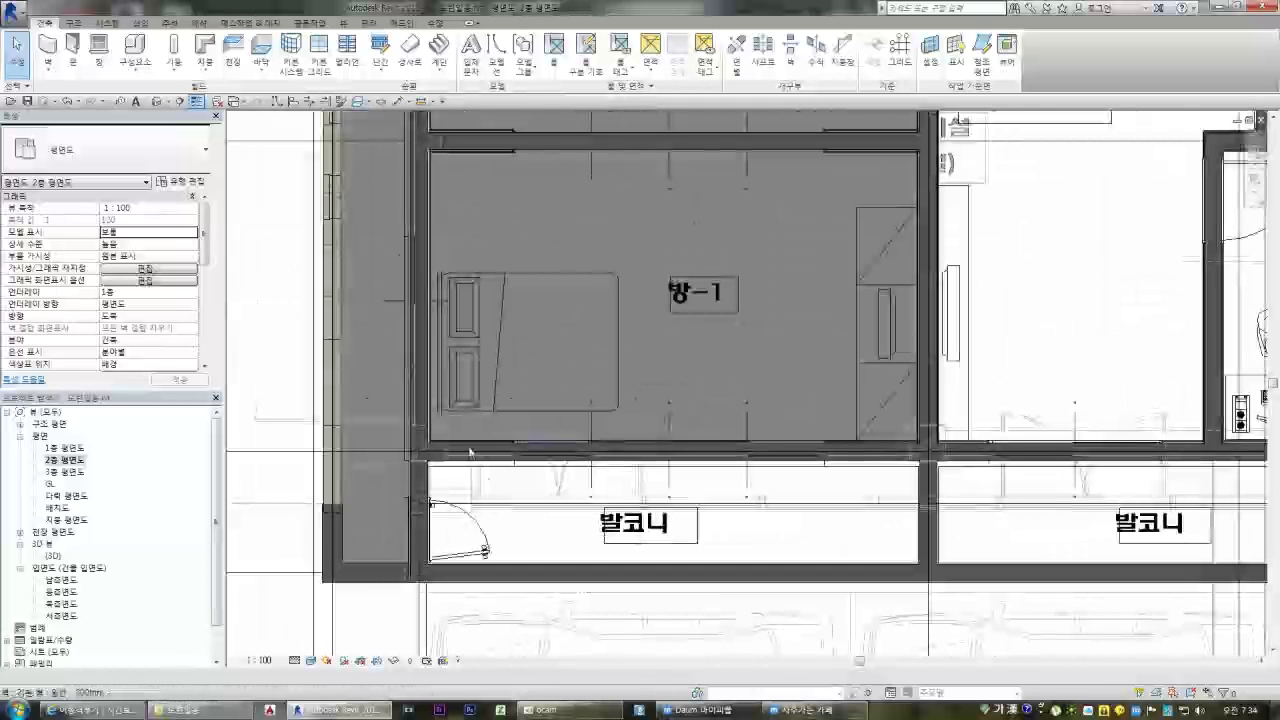
pyautogui.doubleClick(55, 556)
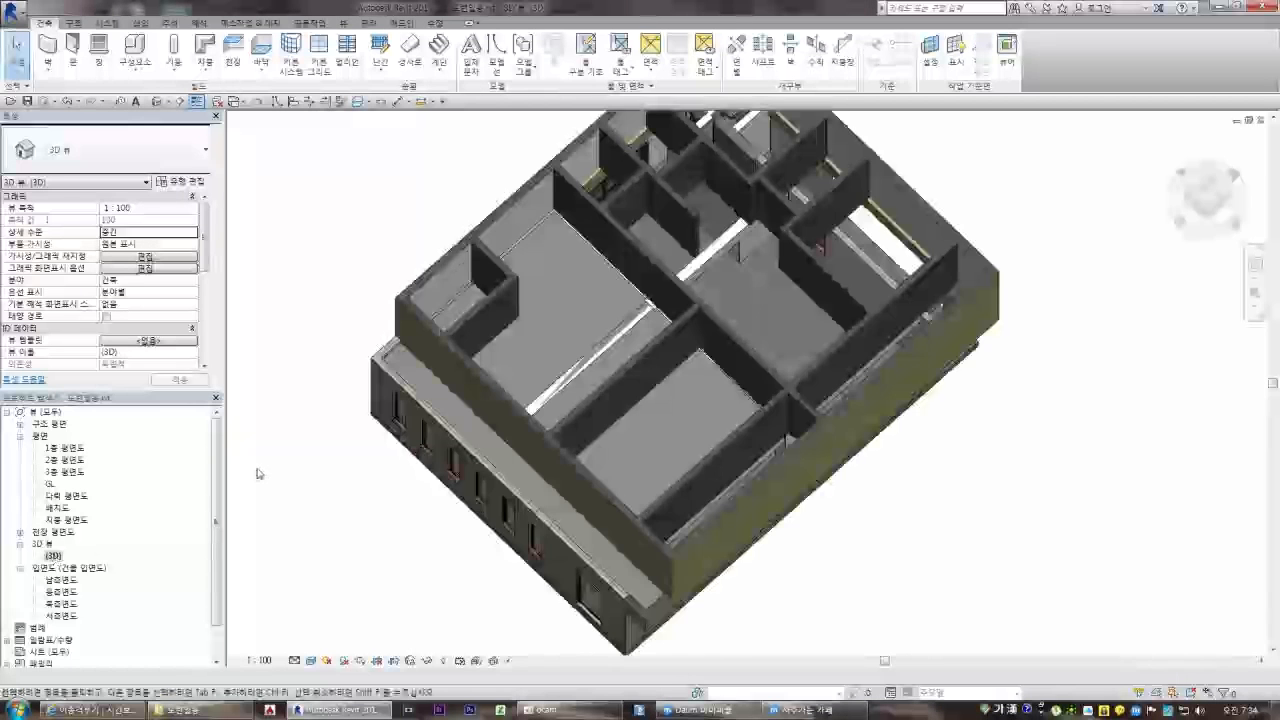
# Inspect the concrete beam exposed in the gap between the second-floor slabs, leaving it deselected
pyautogui.scroll(3, 647, 322)
pyautogui.click(647, 322)
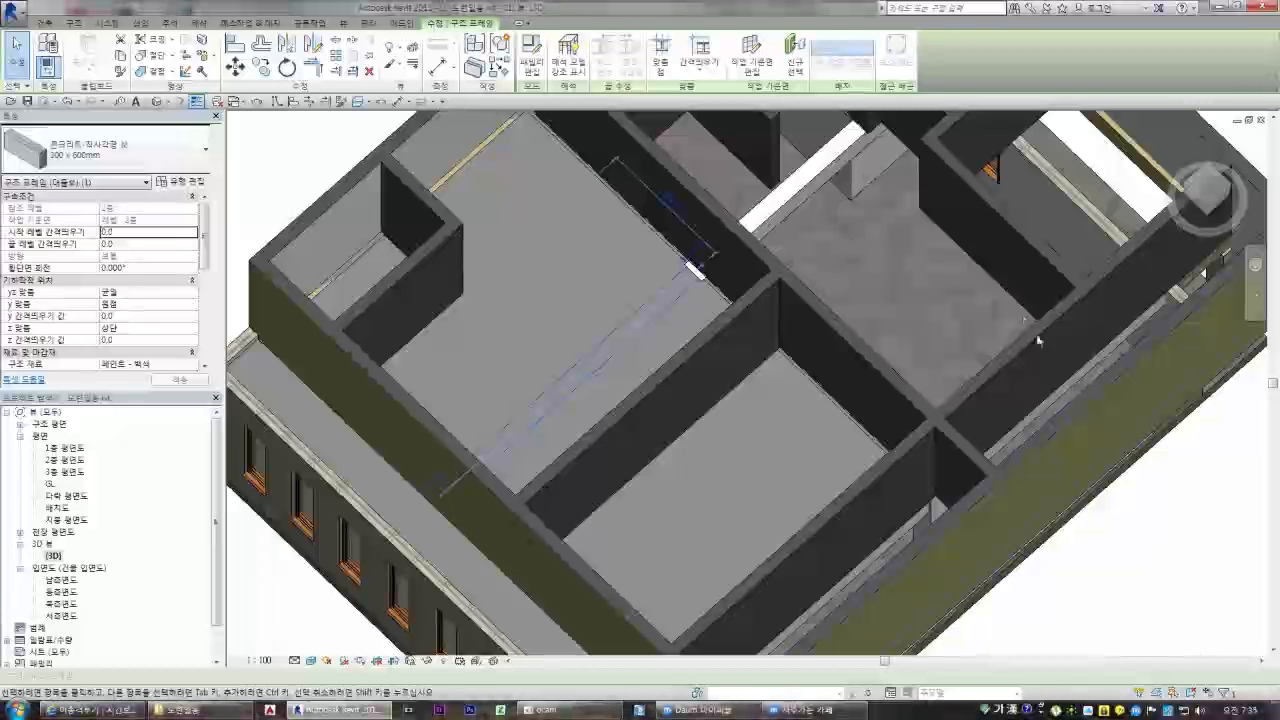
pyautogui.press('Escape')
pyautogui.scroll(-3, 642, 245)
# Examine the second-storey walls, floor slabs and exterior facades in 3D from the opposite sides of the building
pyautogui.moveTo(1207, 223); pyautogui.dragTo(1207, 211)
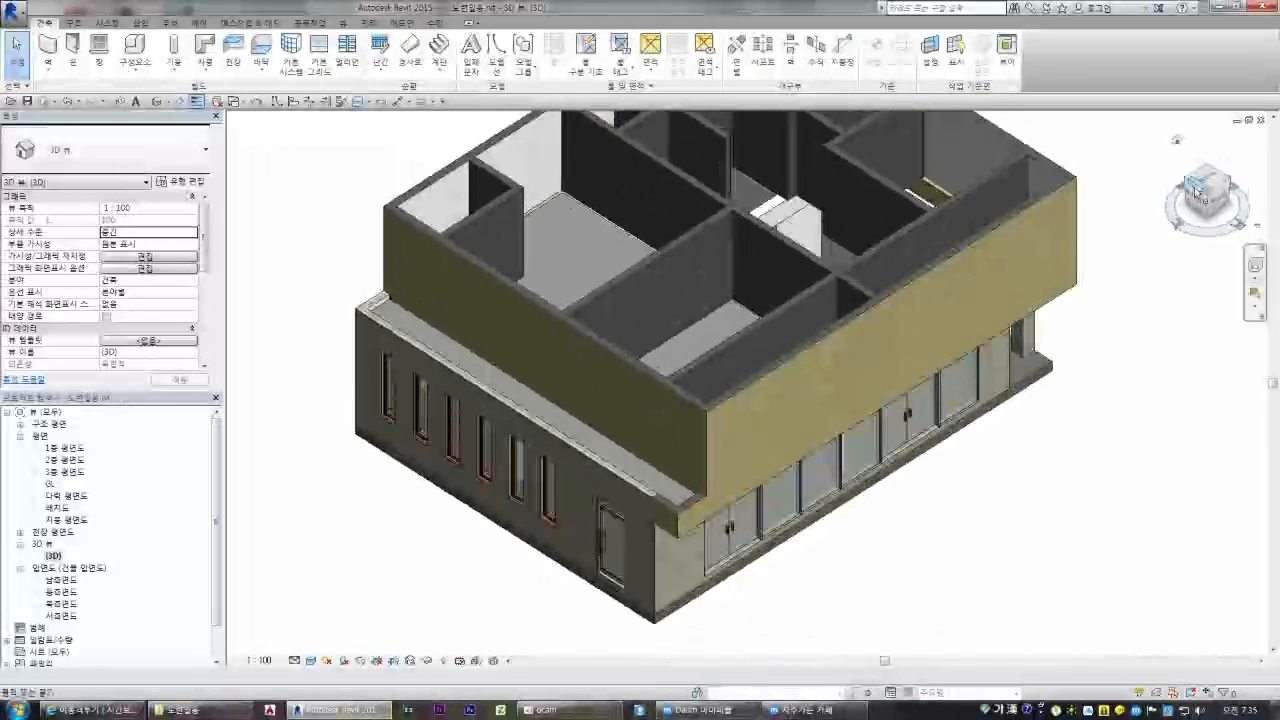
pyautogui.click(1207, 211)
pyautogui.scroll(-3, 1040, 332)
pyautogui.scroll(4, 965, 228)
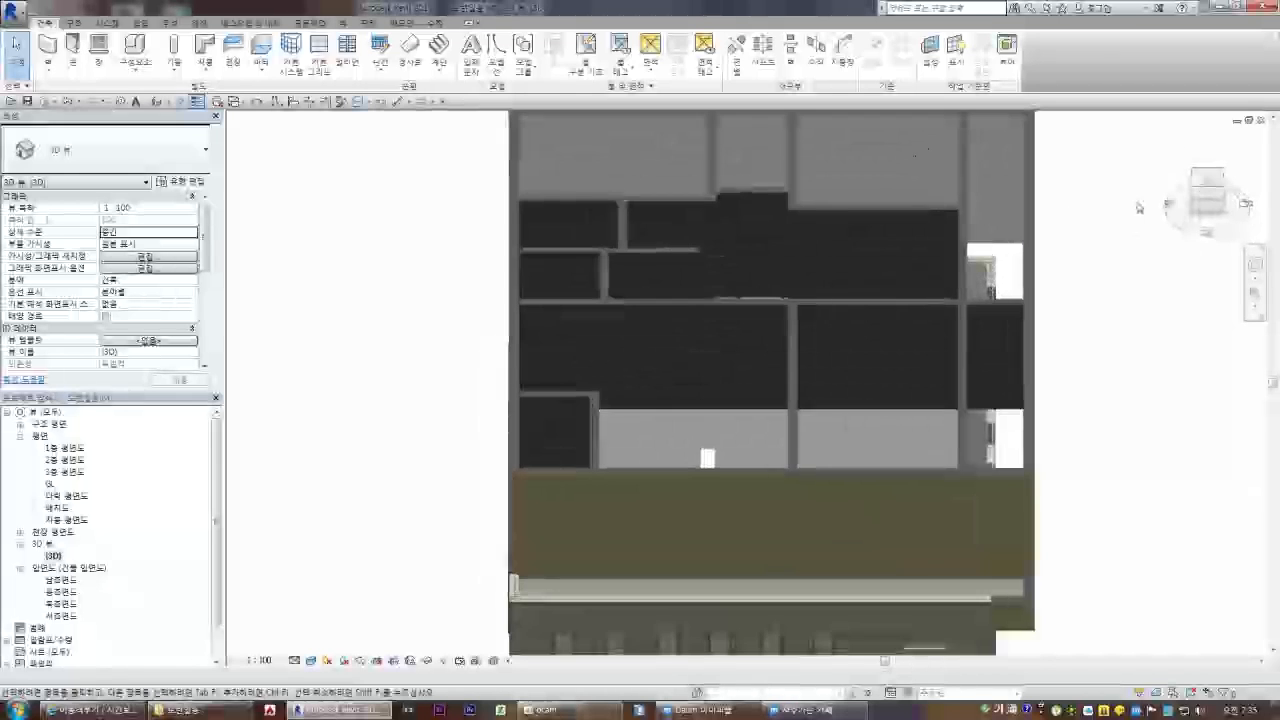
pyautogui.moveTo(1204, 194); pyautogui.dragTo(1238, 203)
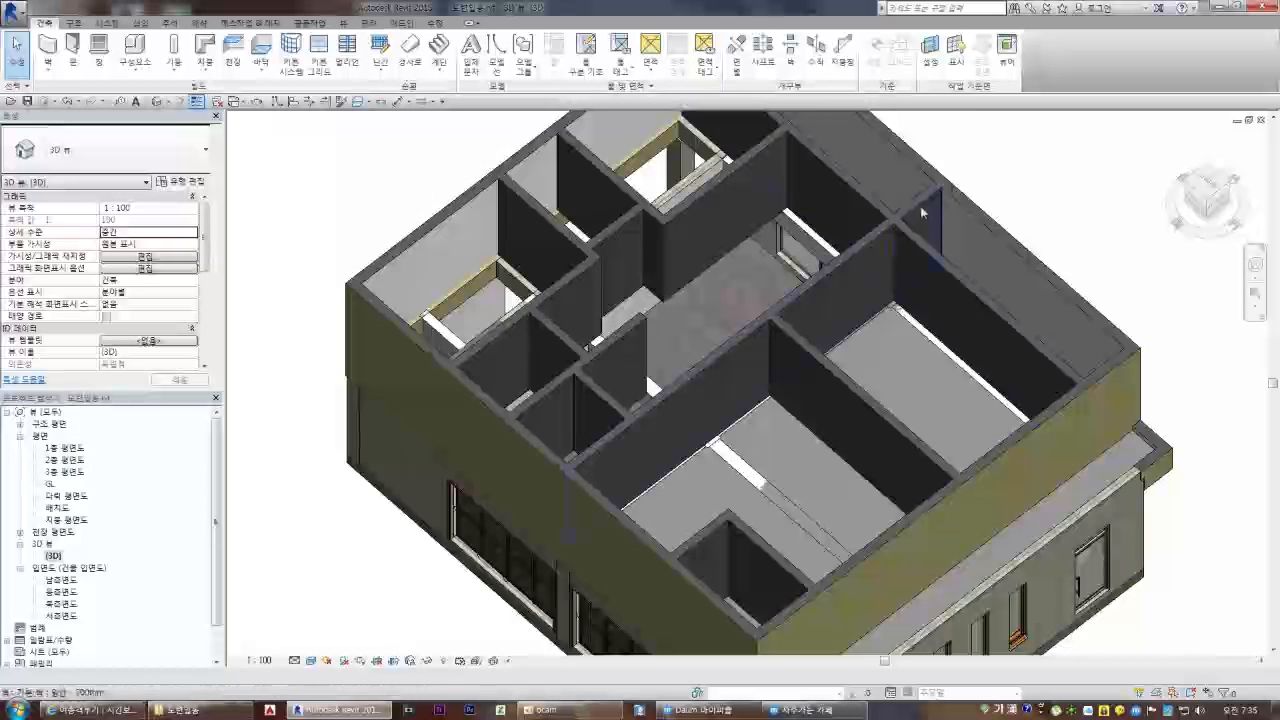
pyautogui.scroll(-2, 955, 232)
pyautogui.moveTo(1207, 203); pyautogui.dragTo(1207, 188)
pyautogui.scroll(2, 835, 406)
pyautogui.scroll(-2, 835, 406)
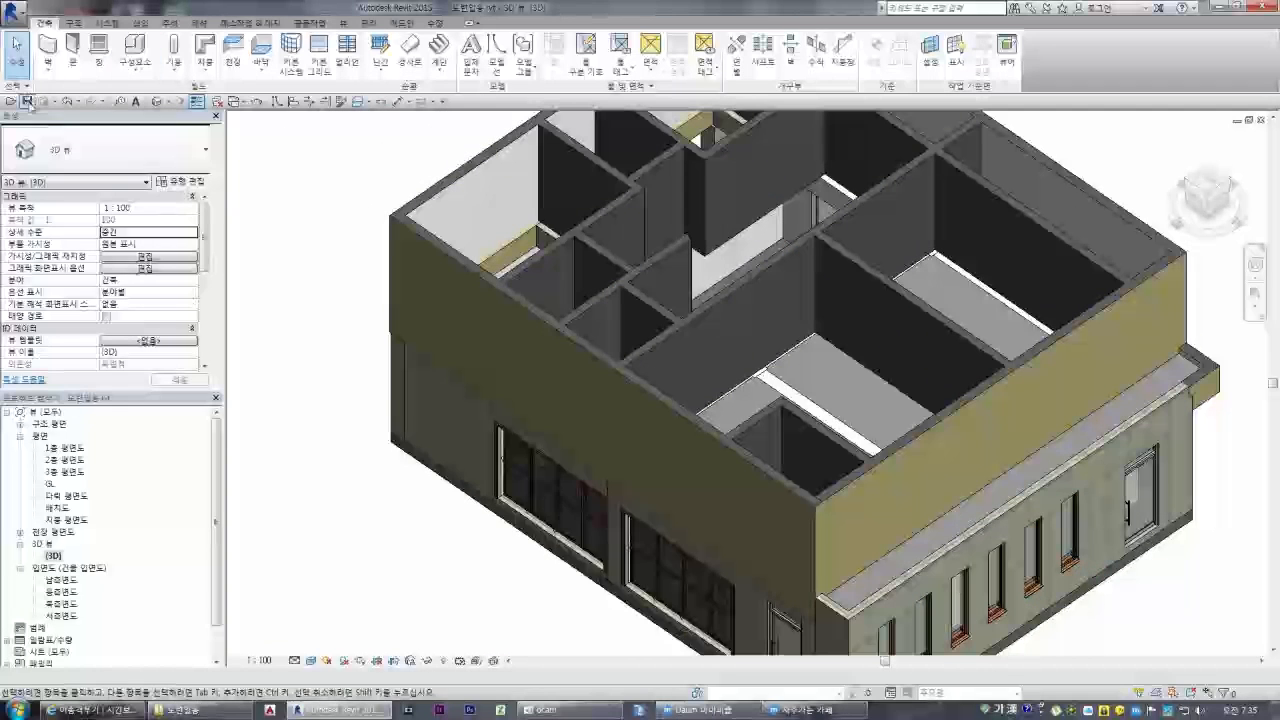
pyautogui.click(545, 709)
pyautogui.click(884, 406)
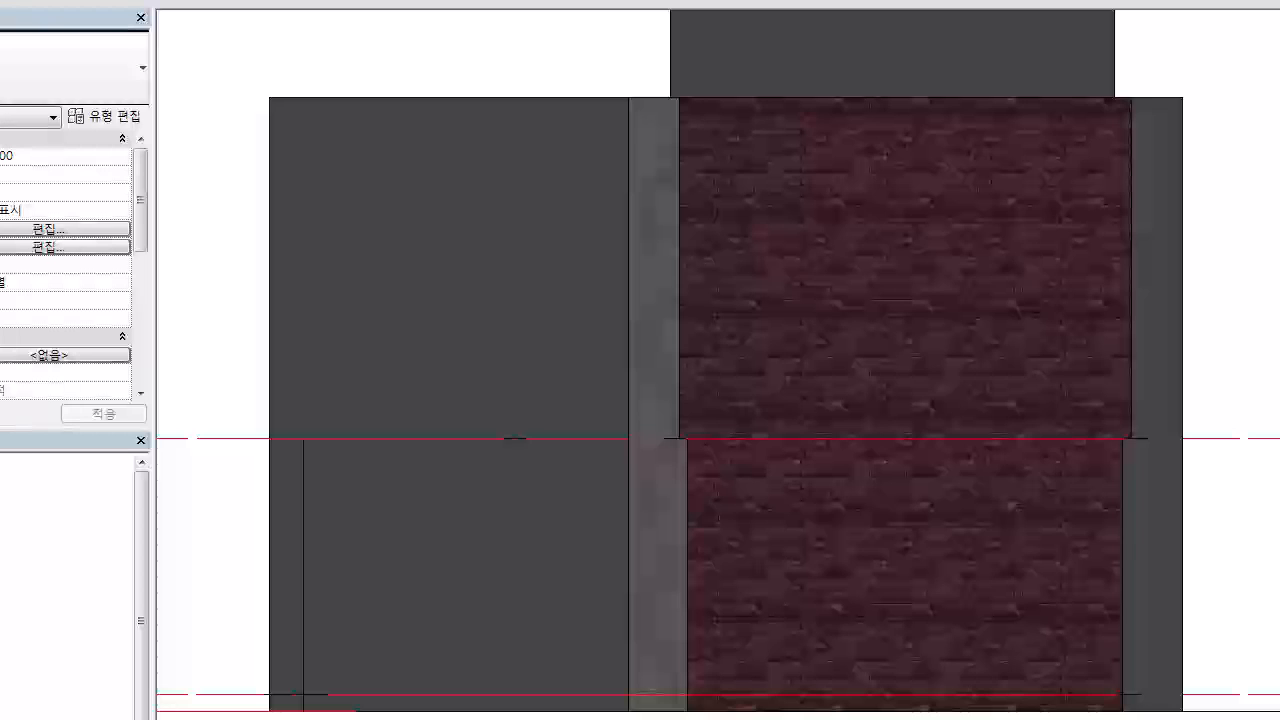